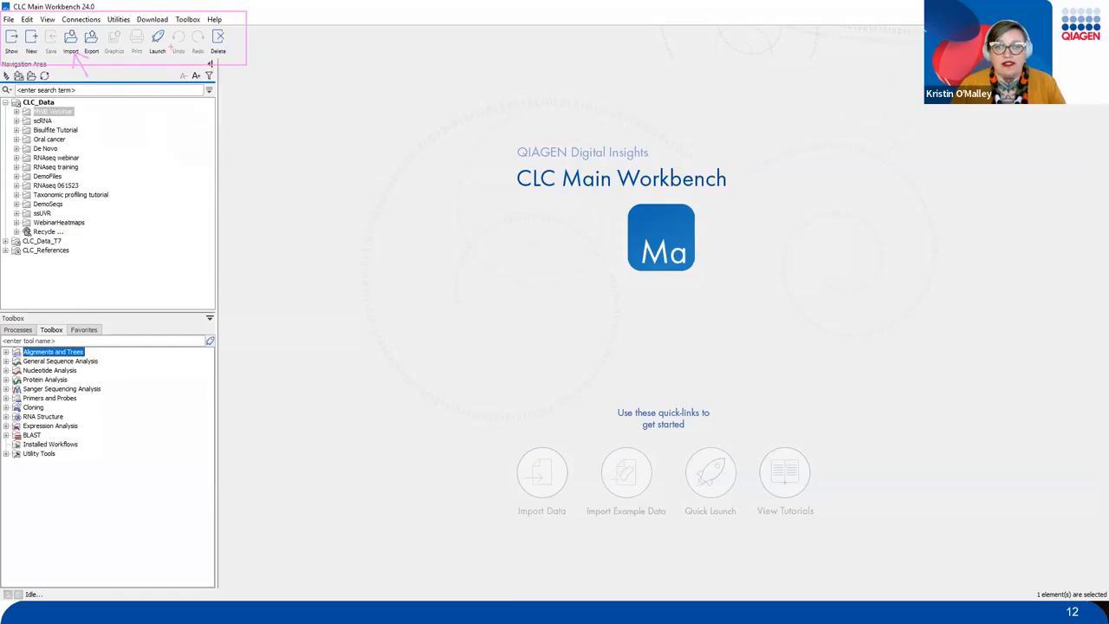
pyautogui.moveTo(171, 45)
pyautogui.mouseDown()
pyautogui.moveTo(150, 24)
pyautogui.moveTo(134, 64)
pyautogui.moveTo(171, 39)
pyautogui.mouseUp()
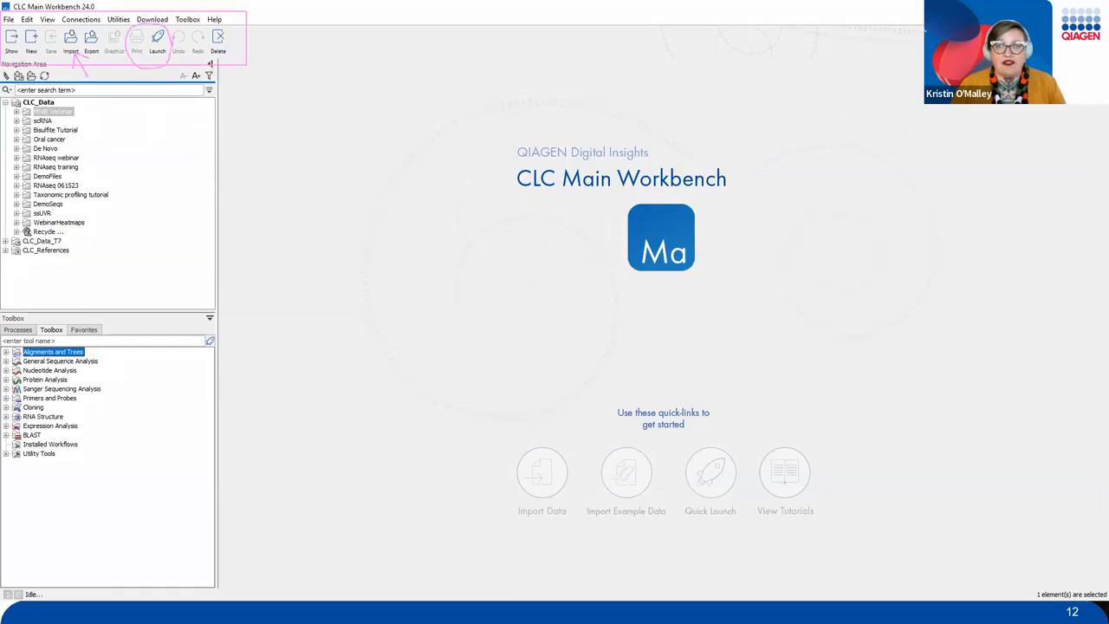
pyautogui.moveTo(178, 102); pyautogui.dragTo(164, 66)
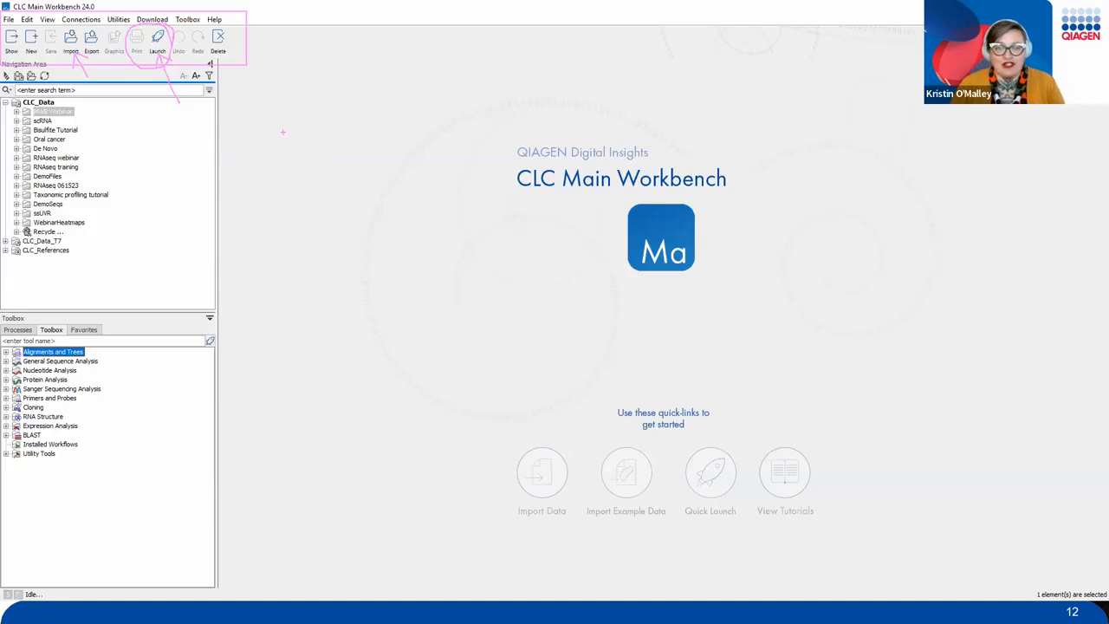
pyautogui.press('e')
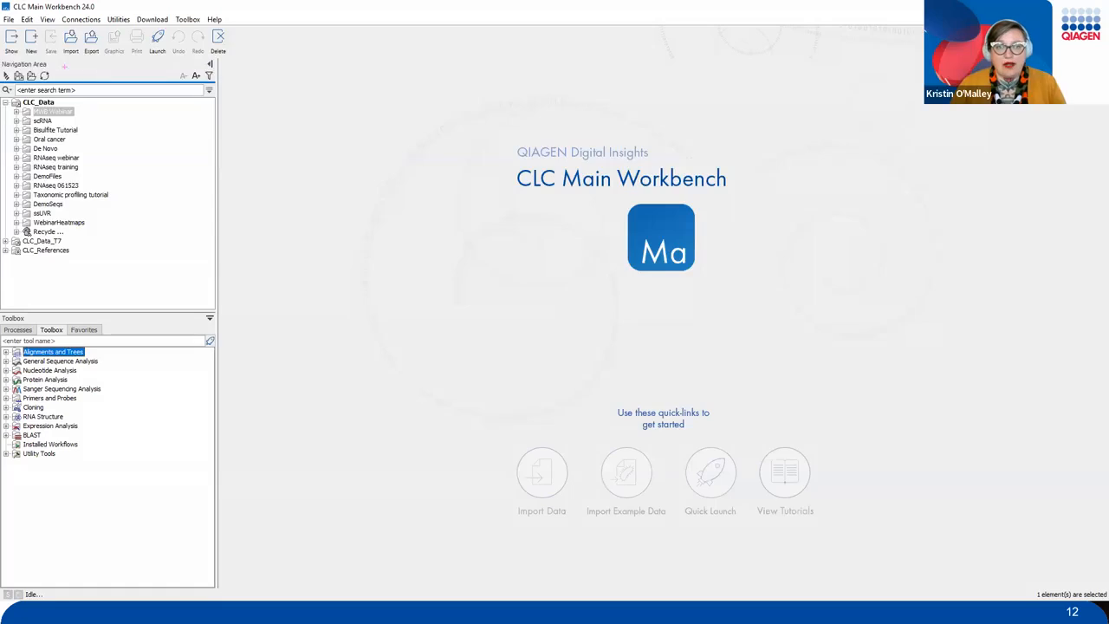
pyautogui.moveTo(78, 65); pyautogui.dragTo(64, 132)
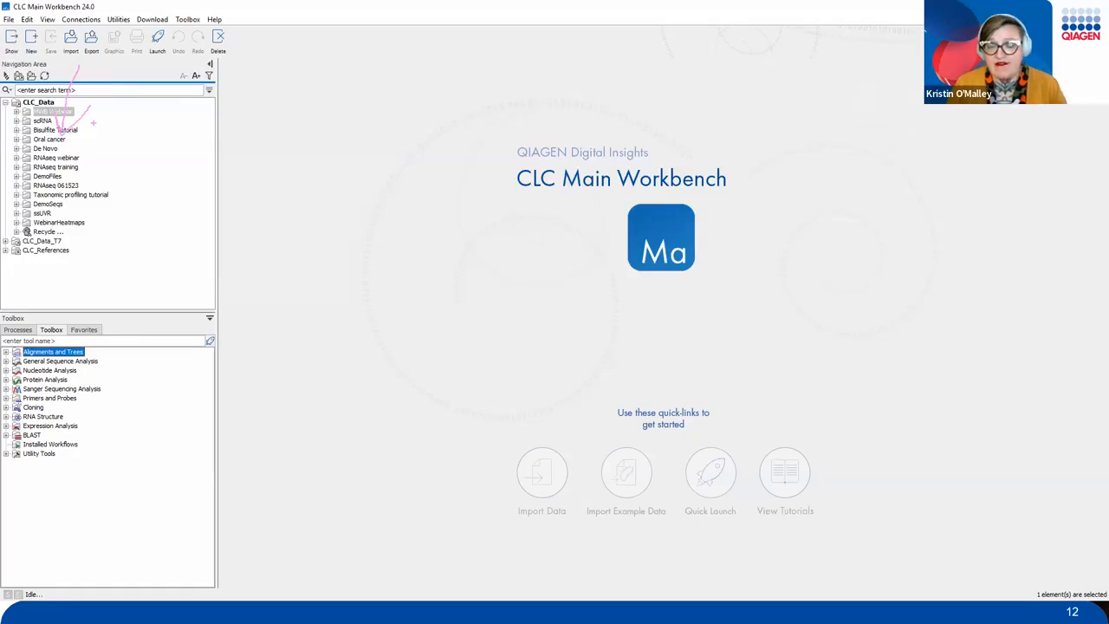
pyautogui.moveTo(99, 121)
pyautogui.mouseDown()
pyautogui.moveTo(143, 143)
pyautogui.moveTo(136, 208)
pyautogui.moveTo(102, 228)
pyautogui.mouseUp()
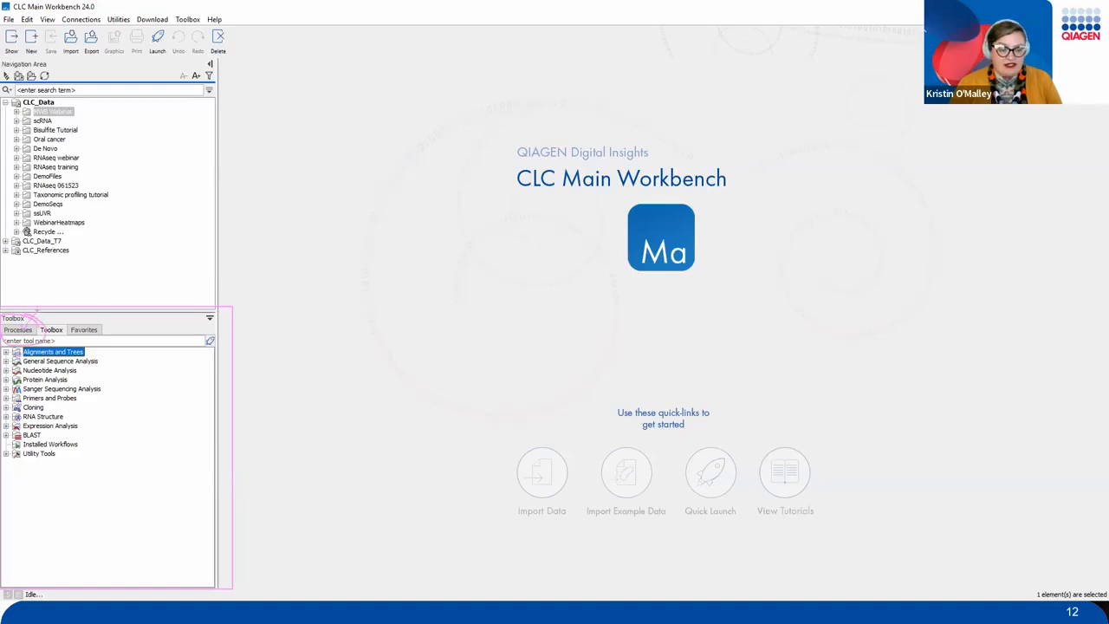
# Check the list of running processes and return to the list of analysis tools.
pyautogui.click(29, 330)
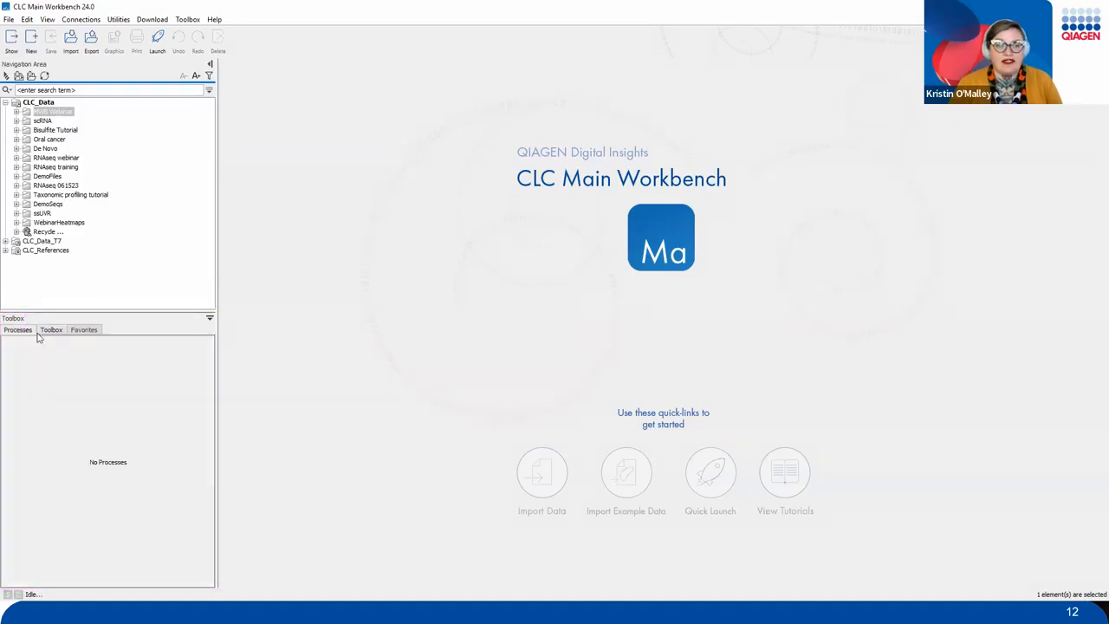
pyautogui.moveTo(134, 447)
pyautogui.mouseDown()
pyautogui.moveTo(139, 457)
pyautogui.moveTo(179, 399)
pyautogui.mouseUp()
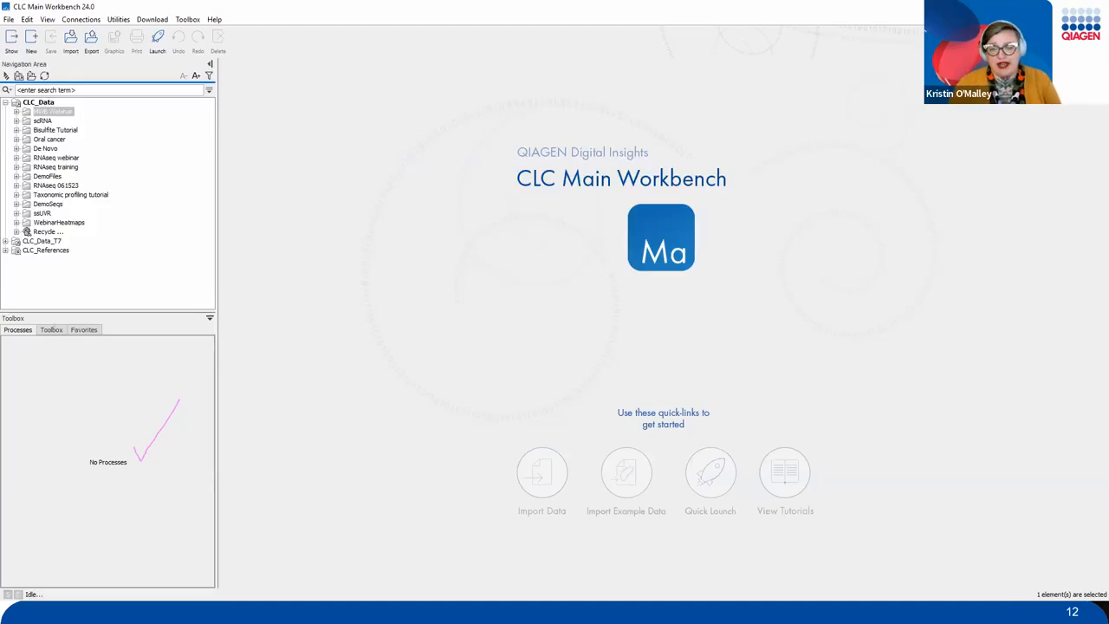
pyautogui.moveTo(66, 309)
pyautogui.mouseDown()
pyautogui.moveTo(31, 335)
pyautogui.moveTo(69, 313)
pyautogui.mouseUp()
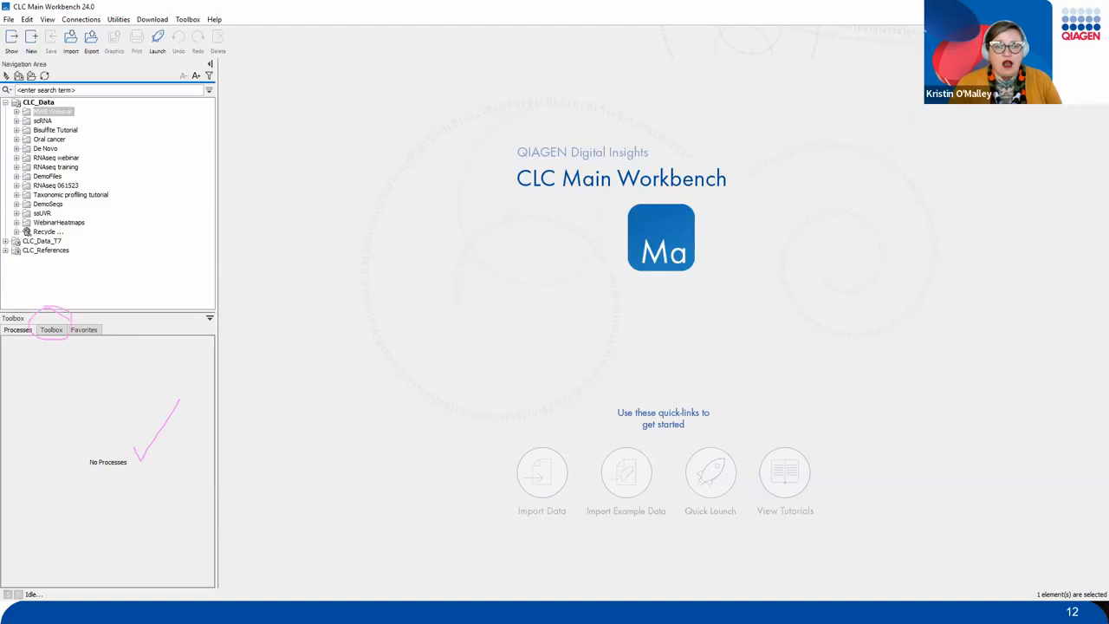
pyautogui.click(52, 330)
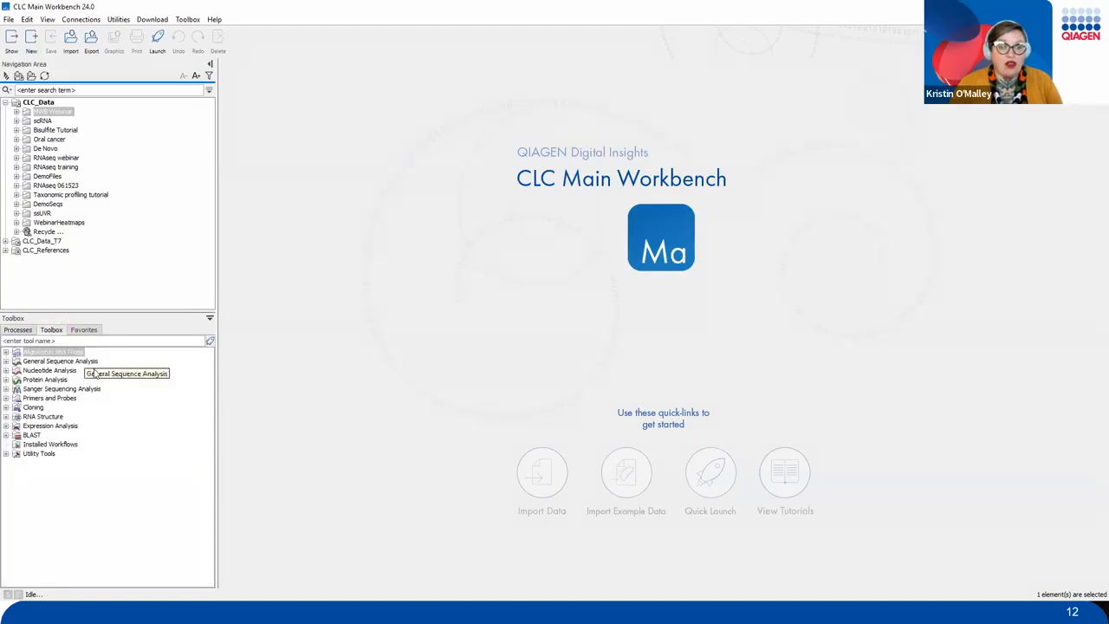
pyautogui.click(94, 342)
pyautogui.moveTo(89, 350)
pyautogui.mouseDown()
pyautogui.moveTo(126, 435)
pyautogui.moveTo(95, 469)
pyautogui.mouseUp()
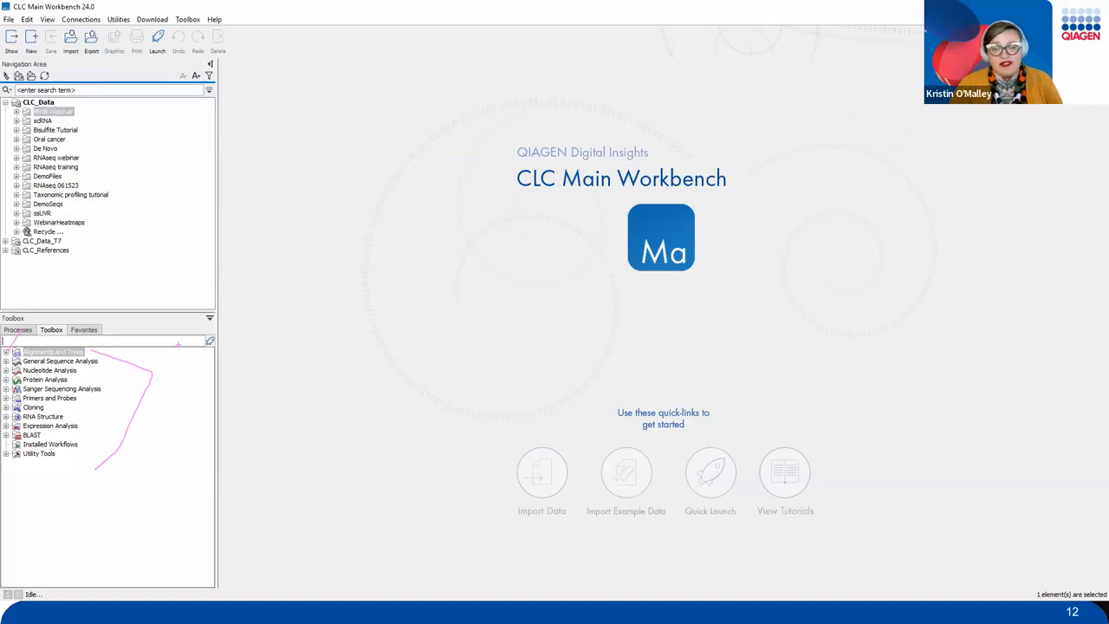
pyautogui.moveTo(108, 322)
pyautogui.mouseDown()
pyautogui.moveTo(64, 319)
pyautogui.moveTo(111, 341)
pyautogui.moveTo(113, 319)
pyautogui.mouseUp()
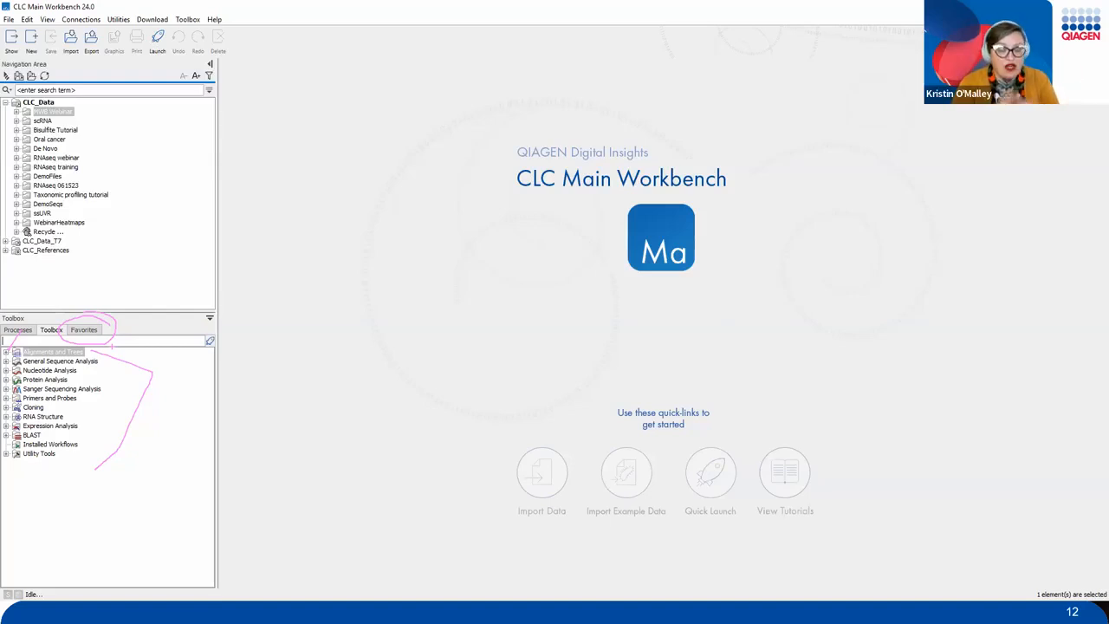
pyautogui.press('Escape')
pyautogui.hotkey('ctrl', '2')
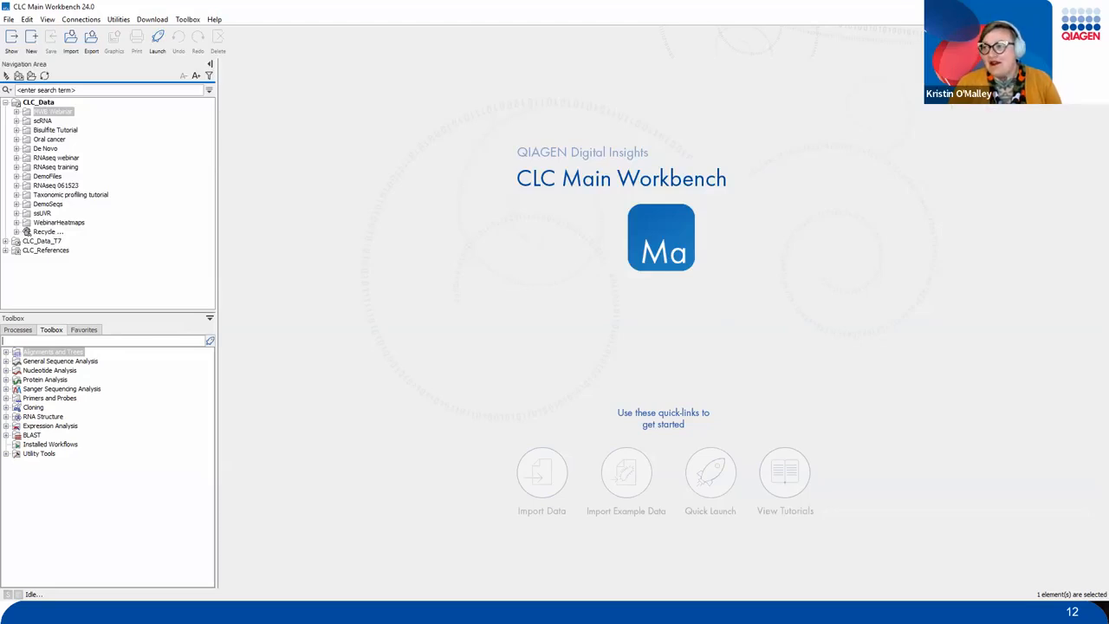
# Look over the available help, tutorial and support contact options.
pyautogui.moveTo(1034, 111); pyautogui.dragTo(1055, 274)
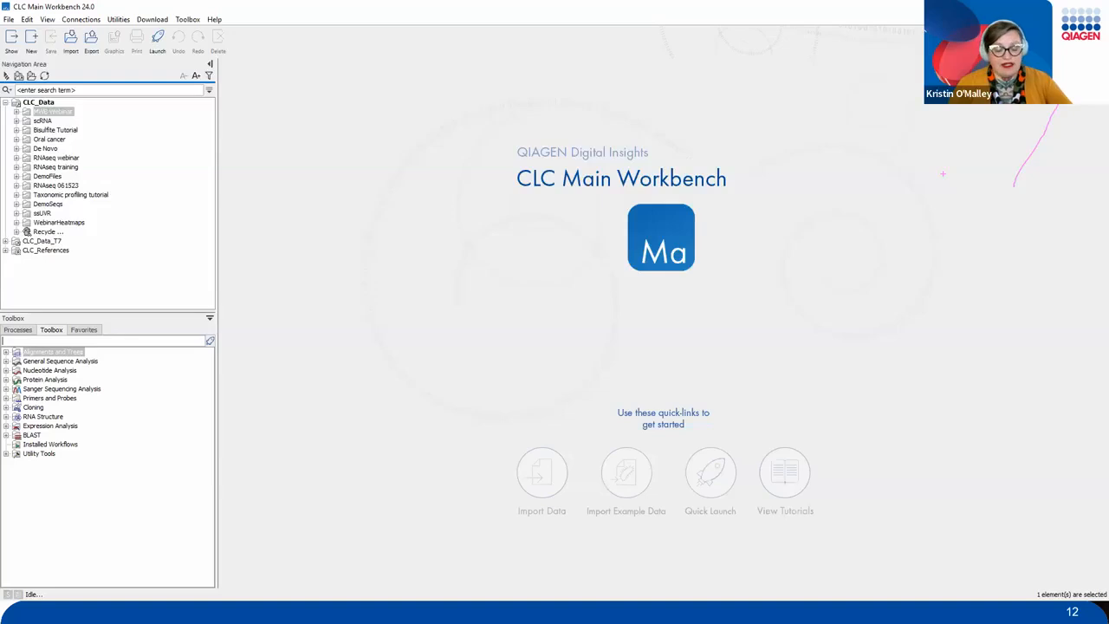
pyautogui.press('Escape')
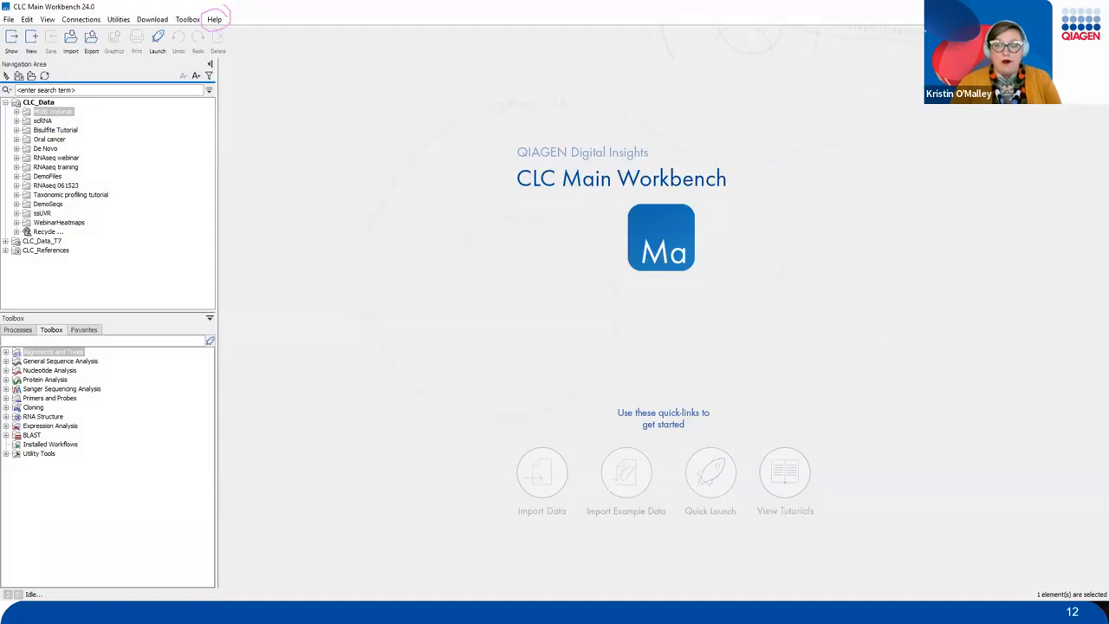
pyautogui.click(214, 19)
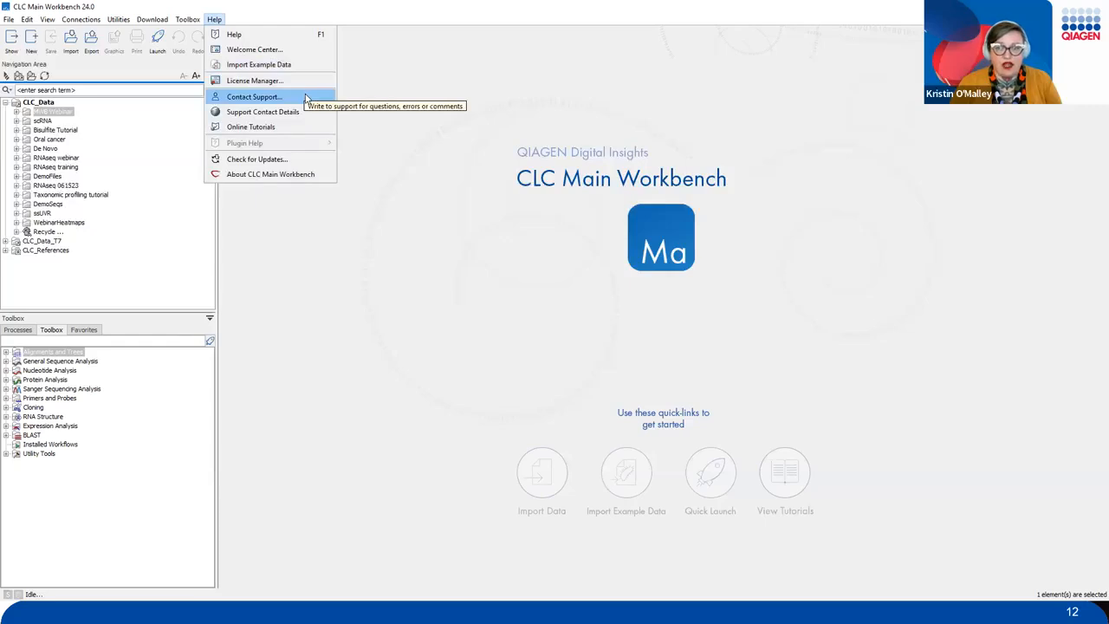
pyautogui.click(384, 81)
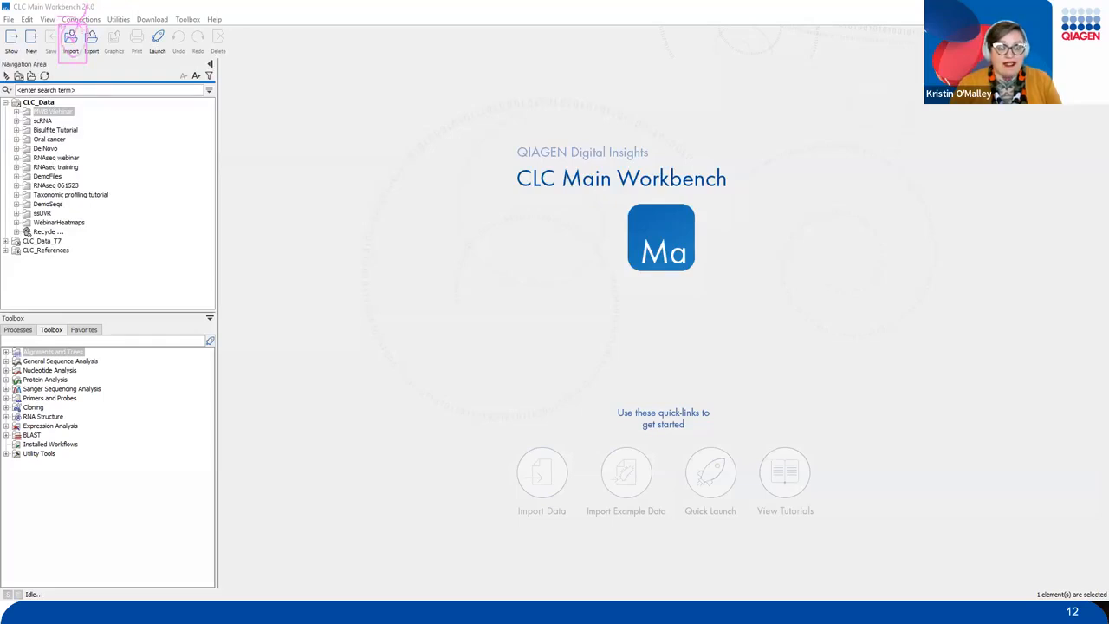
# Start a standard import and choose Phylogeny_module_example_data.fa from the CLC Main workbench folder as the file to import.
pyautogui.click(72, 43)
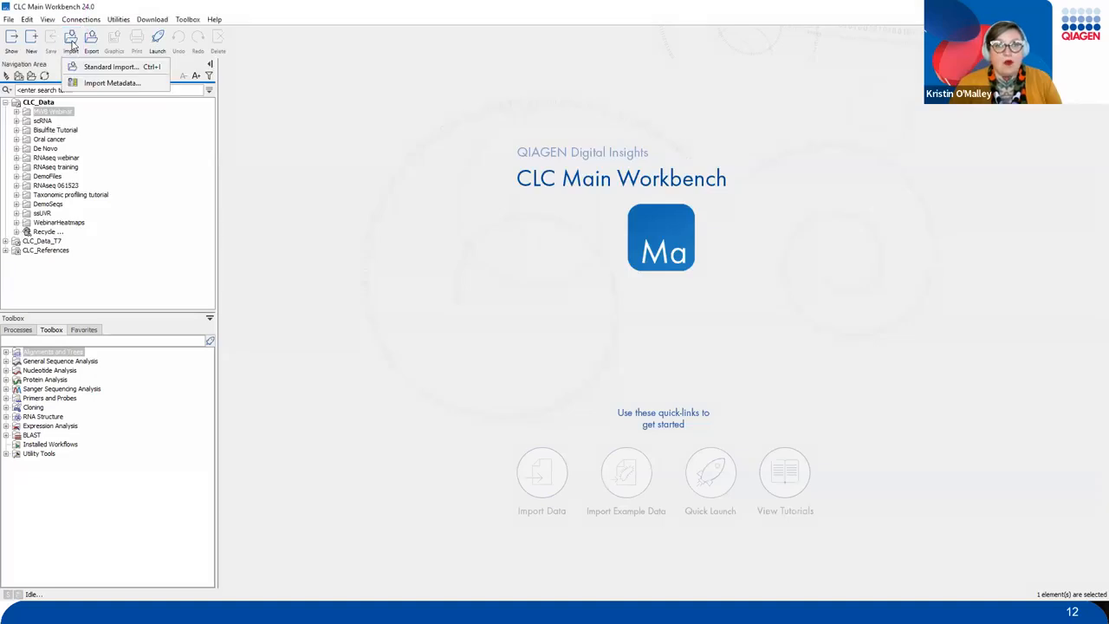
pyautogui.click(98, 69)
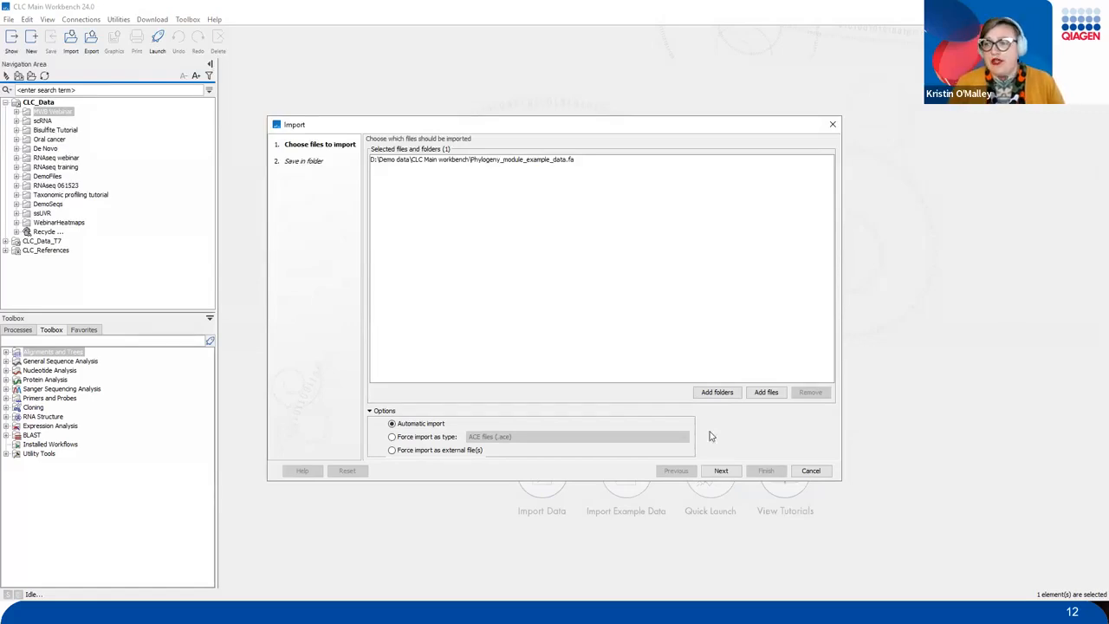
pyautogui.moveTo(677, 372)
pyautogui.mouseDown()
pyautogui.moveTo(743, 431)
pyautogui.moveTo(797, 428)
pyautogui.moveTo(796, 412)
pyautogui.mouseUp()
pyautogui.moveTo(708, 373)
pyautogui.mouseDown()
pyautogui.moveTo(718, 387)
pyautogui.moveTo(738, 339)
pyautogui.mouseUp()
pyautogui.moveTo(755, 377)
pyautogui.mouseDown()
pyautogui.moveTo(760, 384)
pyautogui.moveTo(802, 318)
pyautogui.mouseUp()
pyautogui.moveTo(790, 383); pyautogui.dragTo(752, 378)
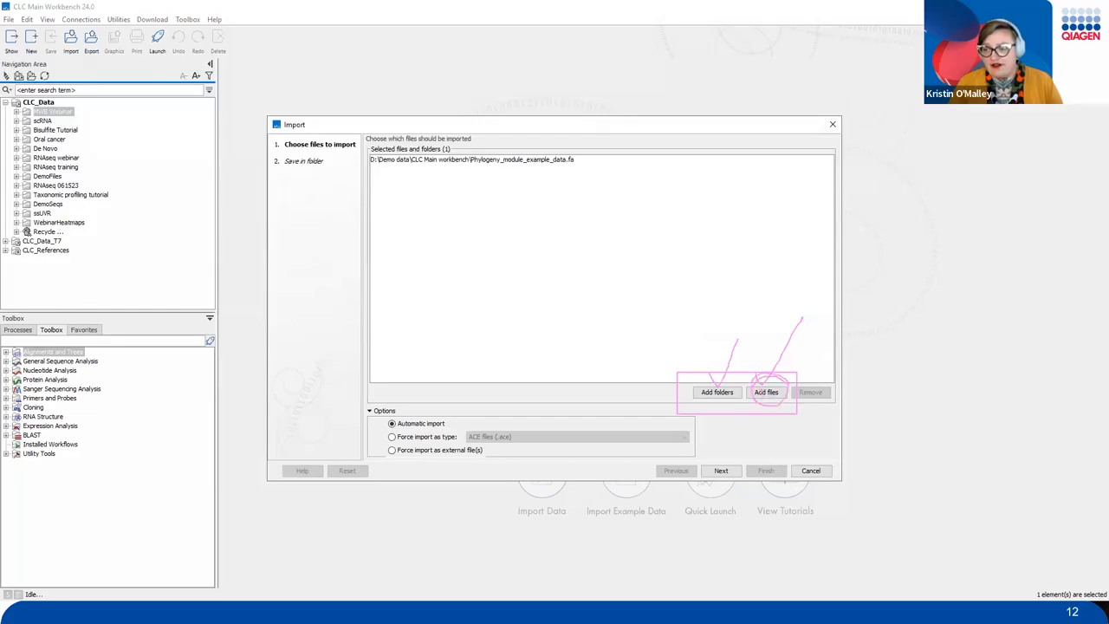
pyautogui.press('Escape')
pyautogui.click(763, 393)
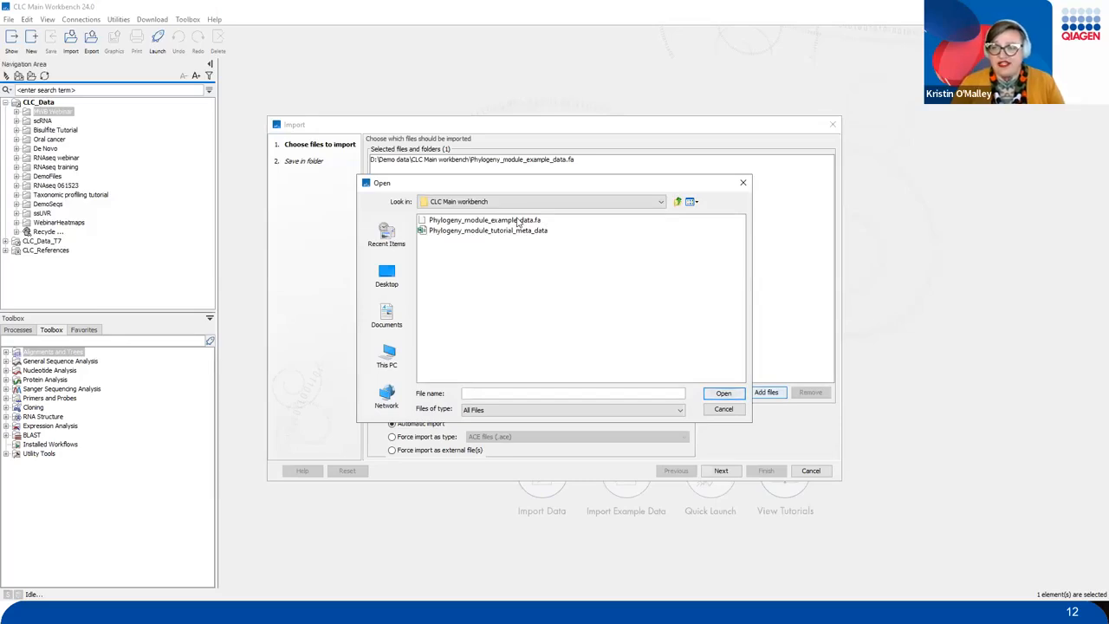
pyautogui.click(518, 220)
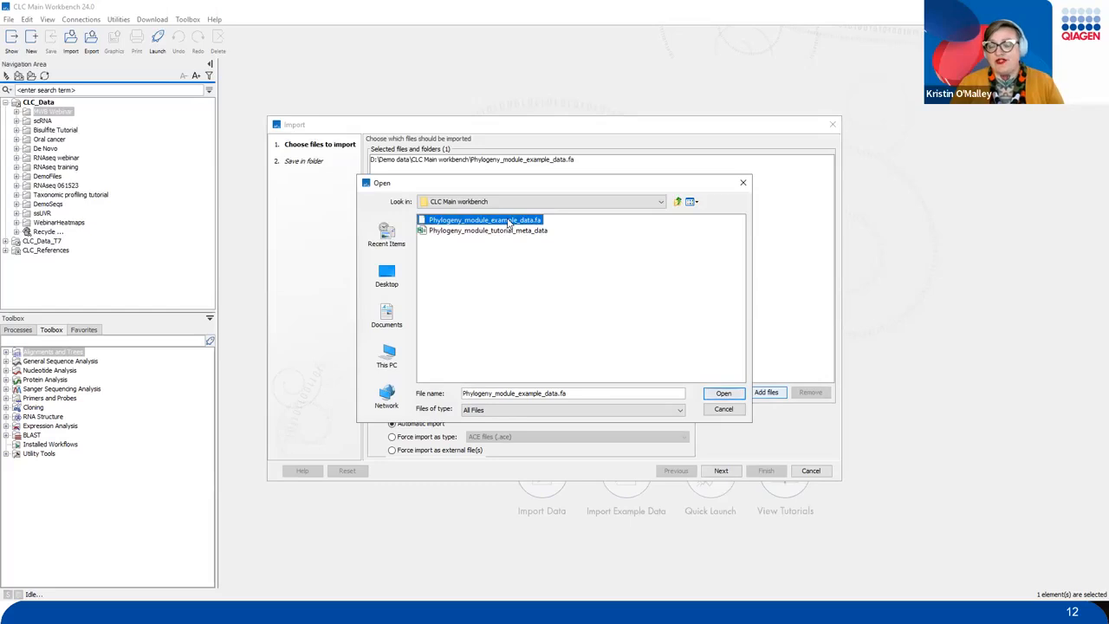
pyautogui.click(723, 395)
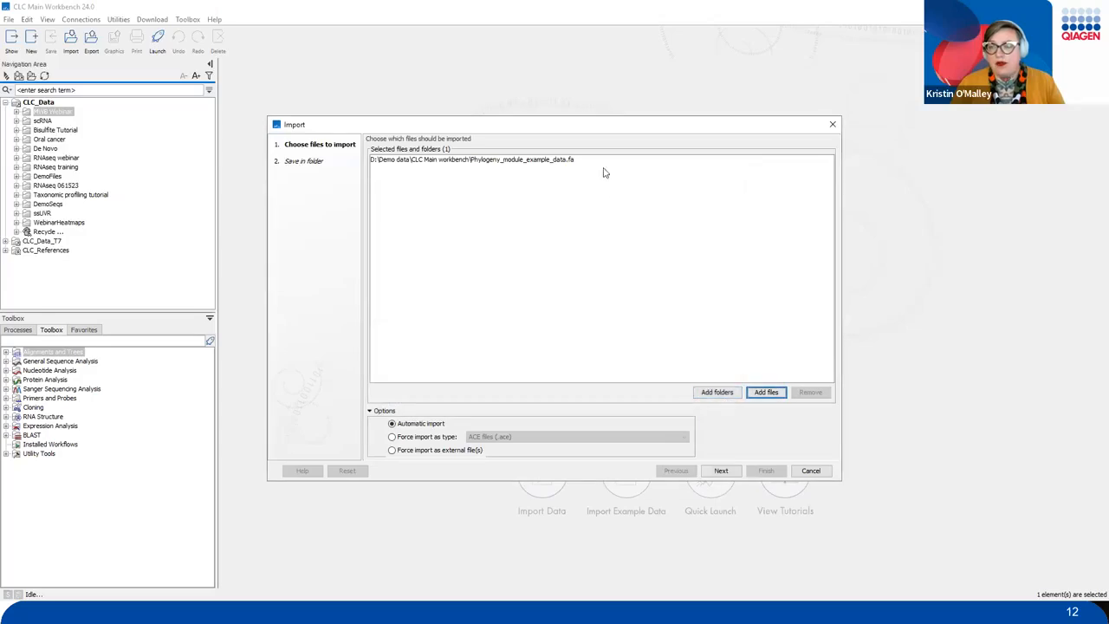
pyautogui.moveTo(563, 153)
pyautogui.mouseDown()
pyautogui.moveTo(580, 167)
pyautogui.moveTo(617, 121)
pyautogui.mouseUp()
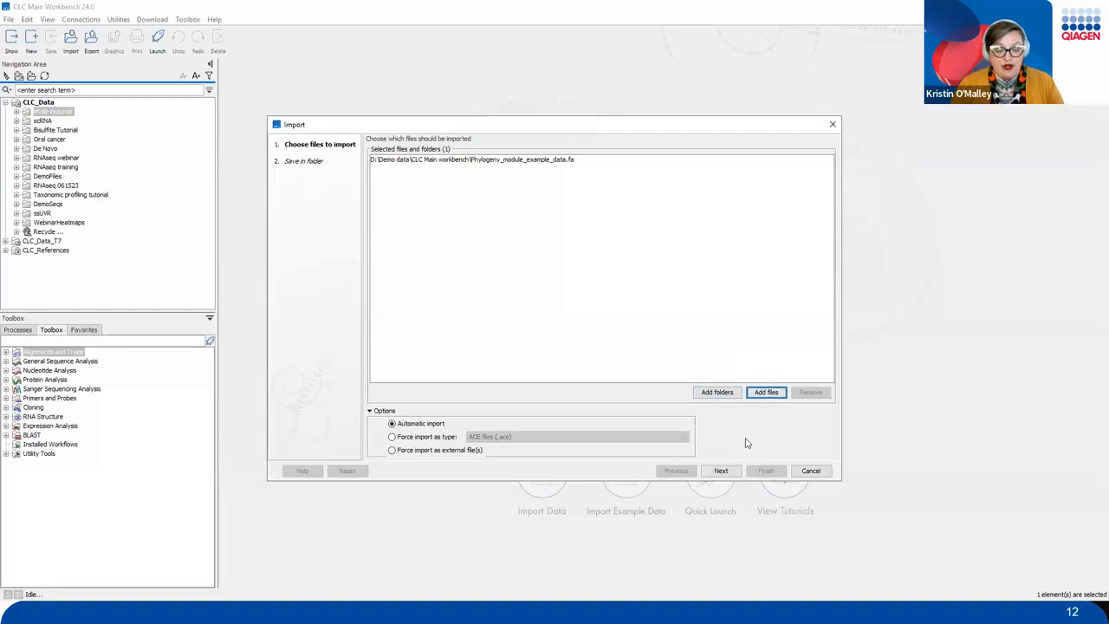
pyautogui.moveTo(747, 462)
pyautogui.mouseDown()
pyautogui.moveTo(678, 457)
pyautogui.moveTo(751, 491)
pyautogui.moveTo(732, 444)
pyautogui.mouseUp()
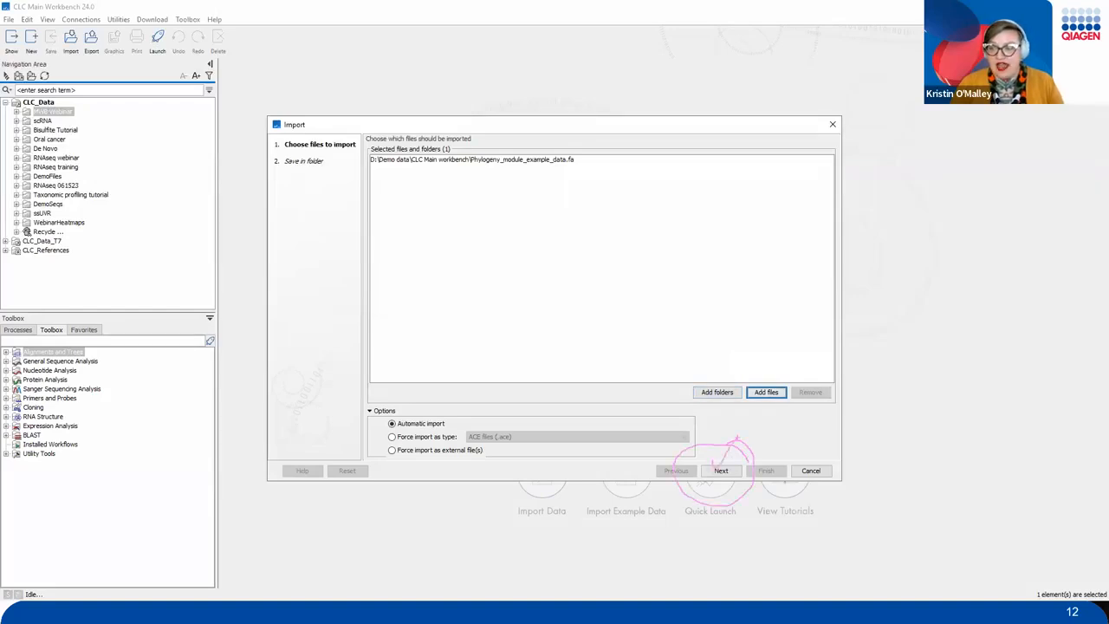
pyautogui.moveTo(375, 350)
pyautogui.mouseDown()
pyautogui.moveTo(381, 413)
pyautogui.moveTo(396, 394)
pyautogui.moveTo(383, 403)
pyautogui.moveTo(438, 431)
pyautogui.moveTo(425, 397)
pyautogui.moveTo(421, 414)
pyautogui.mouseUp()
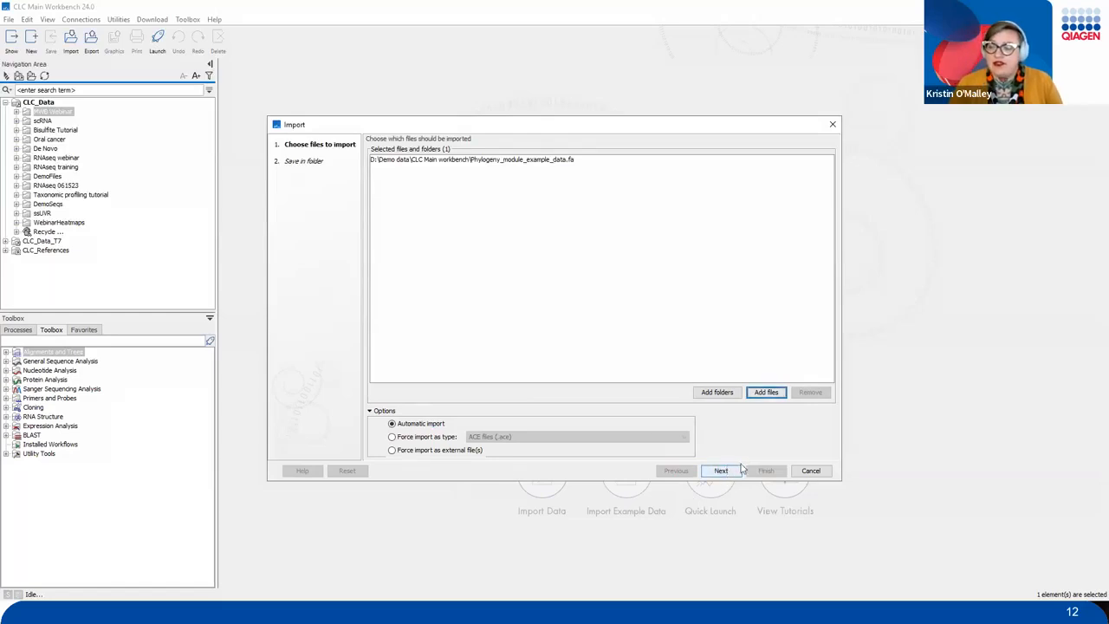
pyautogui.moveTo(759, 458)
pyautogui.mouseDown()
pyautogui.moveTo(699, 456)
pyautogui.moveTo(726, 443)
pyautogui.mouseUp()
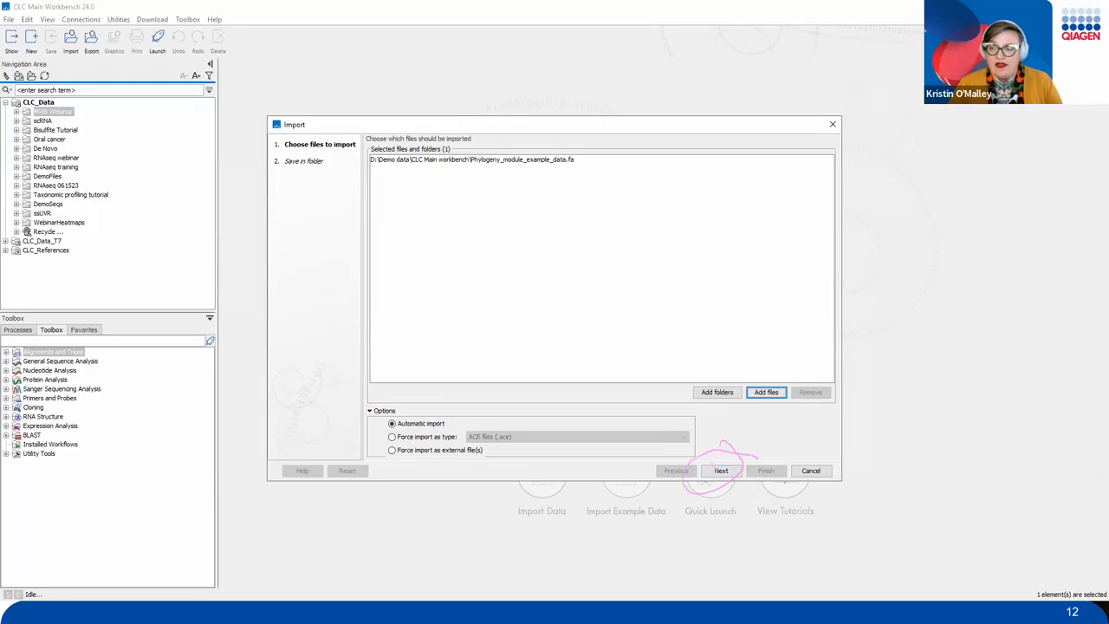
# Create a destination folder named Webinar for the import and move it directly under CLC_Data.
pyautogui.click(721, 471)
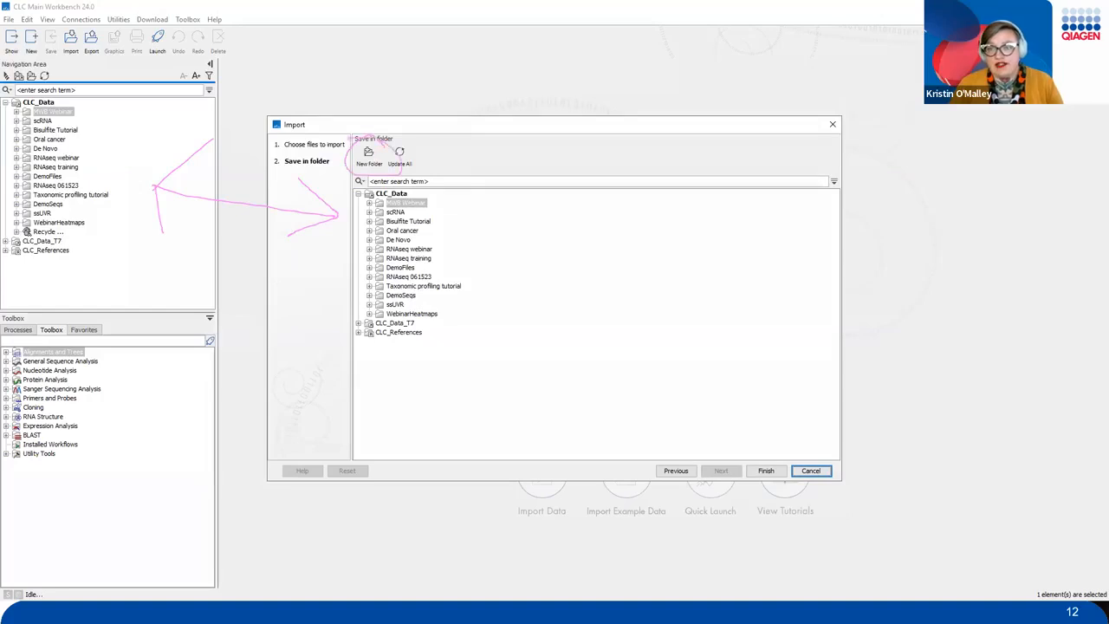
pyautogui.click(371, 154)
pyautogui.write('Webinar')
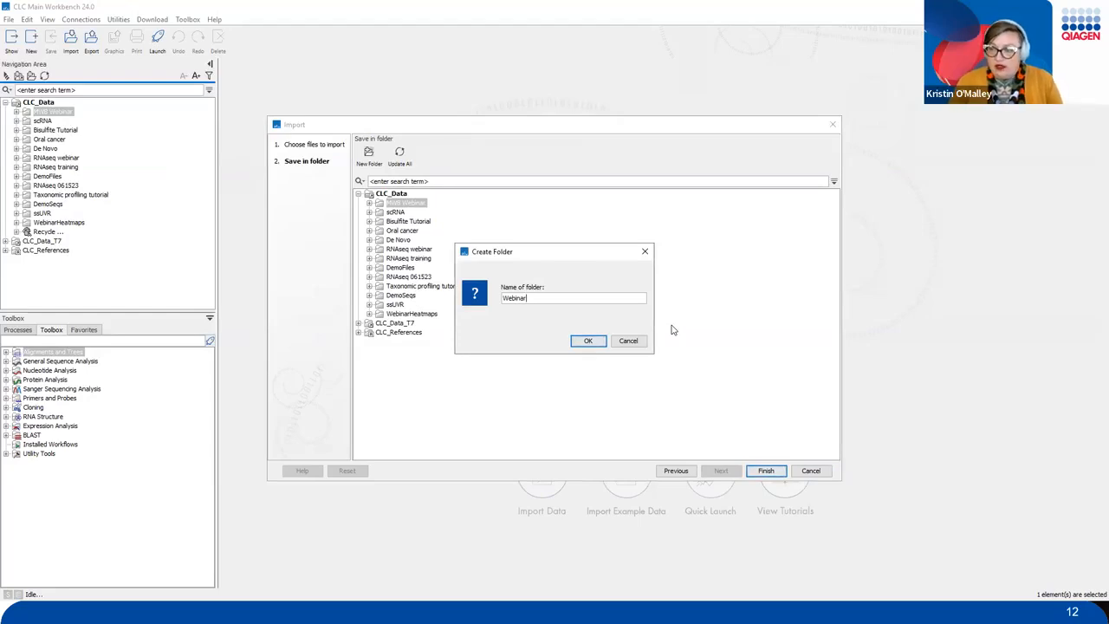
pyautogui.click(590, 340)
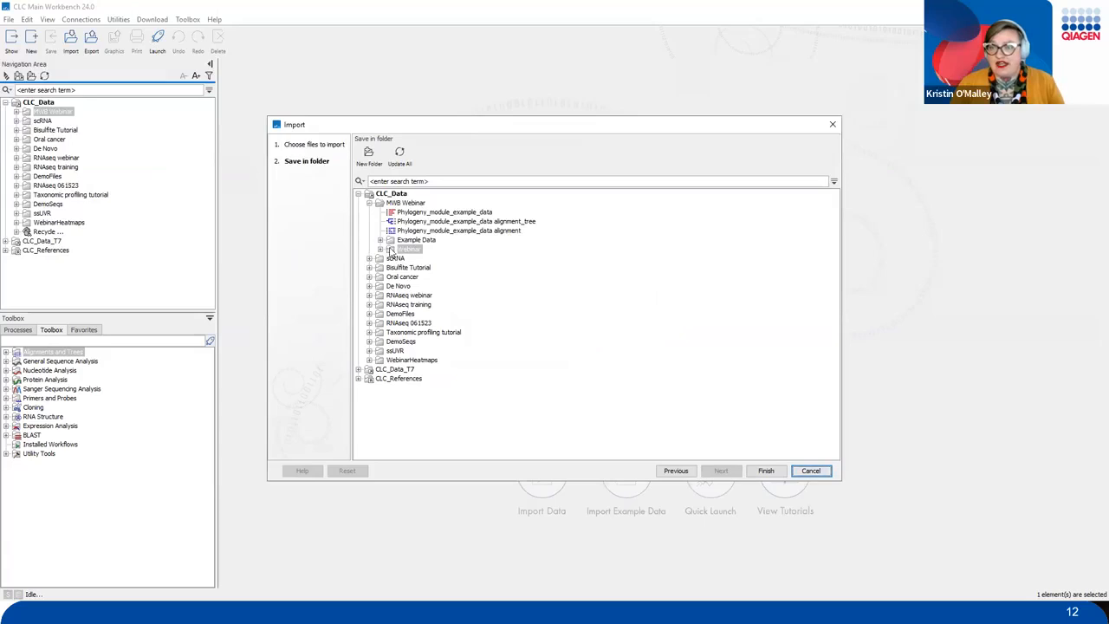
pyautogui.click(392, 251)
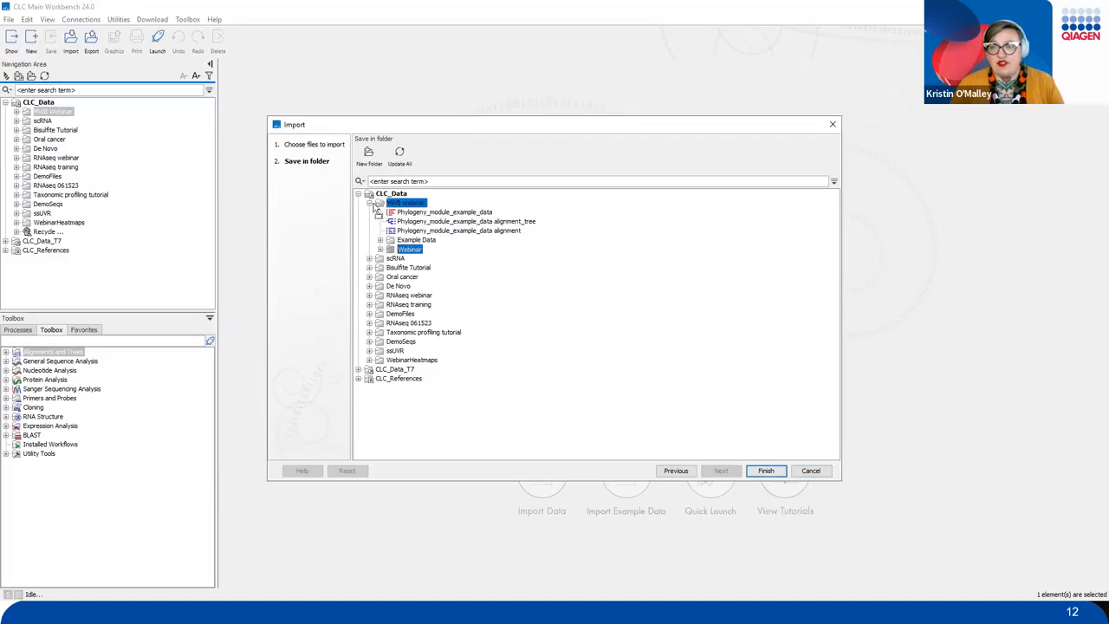
pyautogui.moveTo(382, 194); pyautogui.dragTo(388, 197)
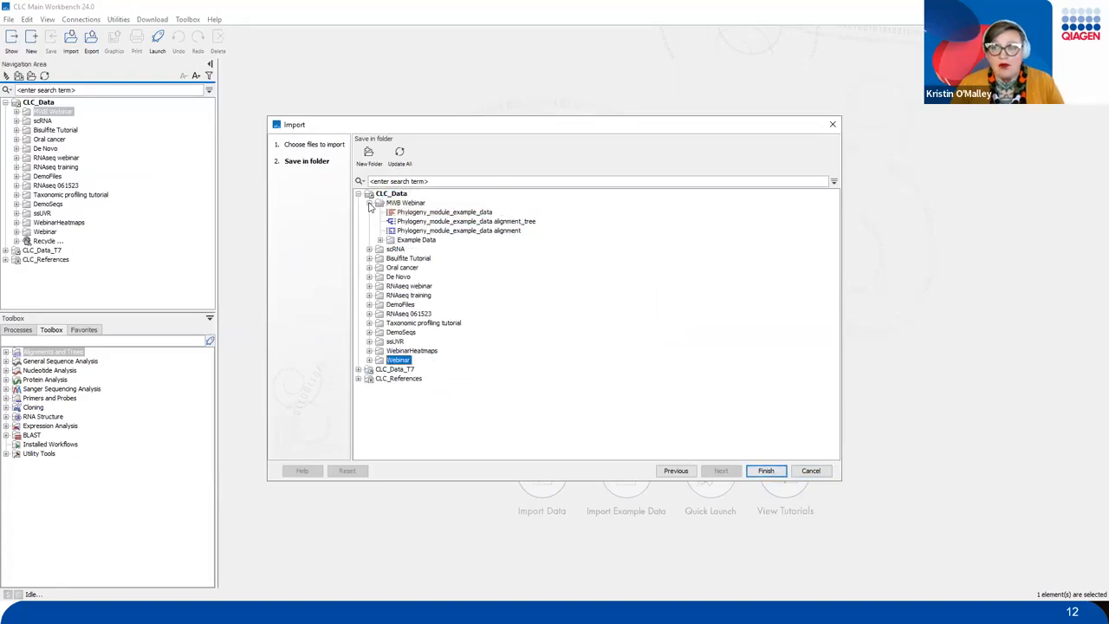
pyautogui.click(369, 203)
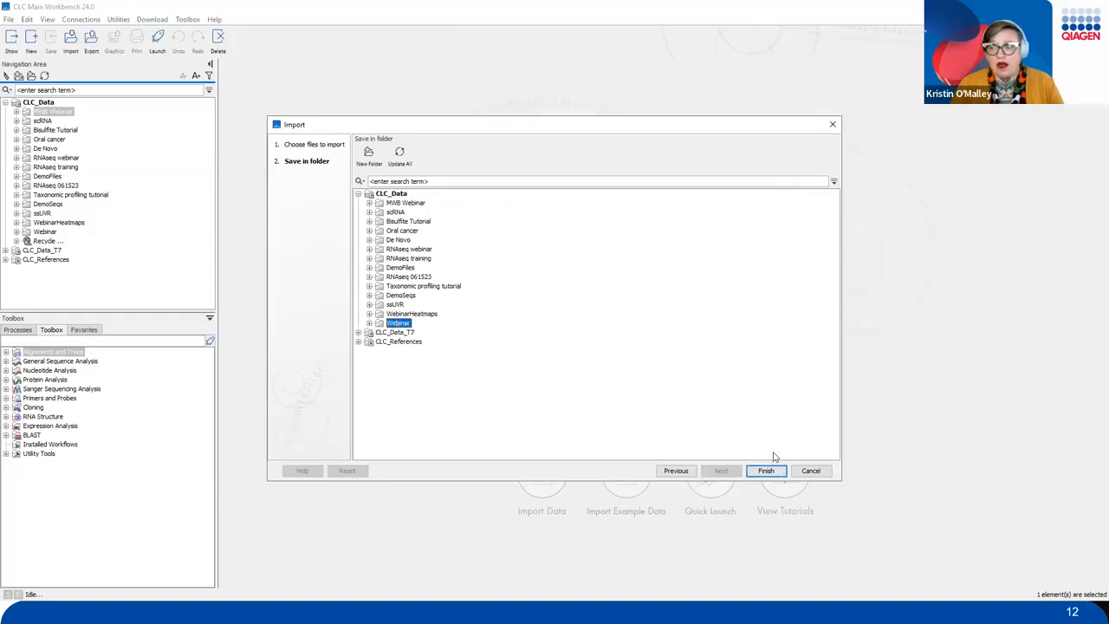
# Finish the import into the Webinar folder and check its progress in the list of processes.
pyautogui.moveTo(804, 459)
pyautogui.mouseDown()
pyautogui.moveTo(733, 465)
pyautogui.moveTo(737, 440)
pyautogui.moveTo(753, 455)
pyautogui.moveTo(786, 423)
pyautogui.mouseUp()
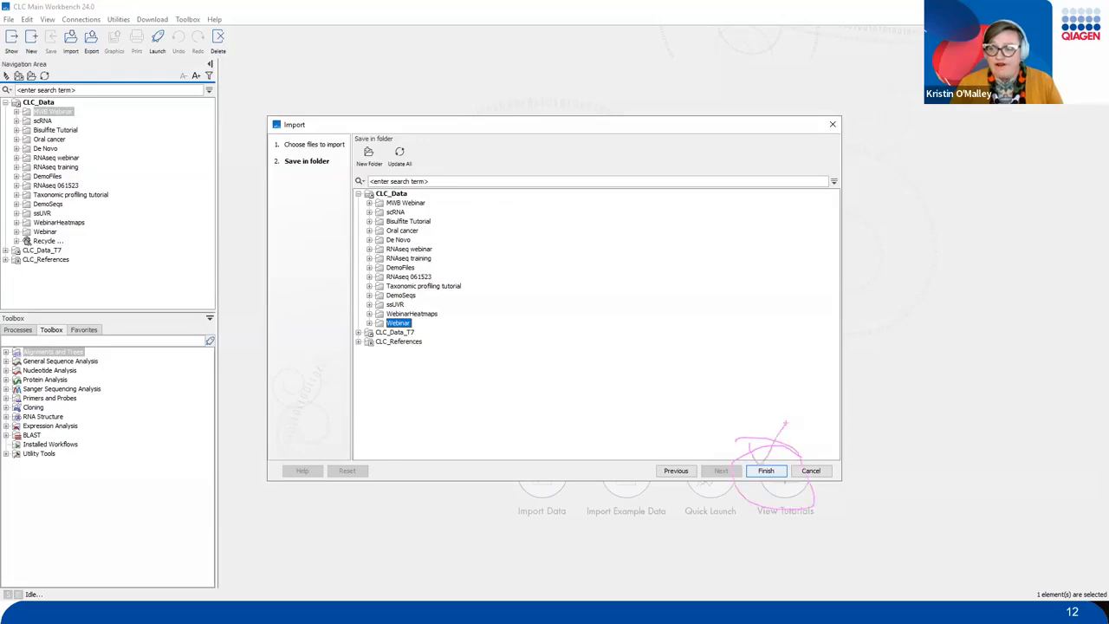
pyautogui.click(766, 470)
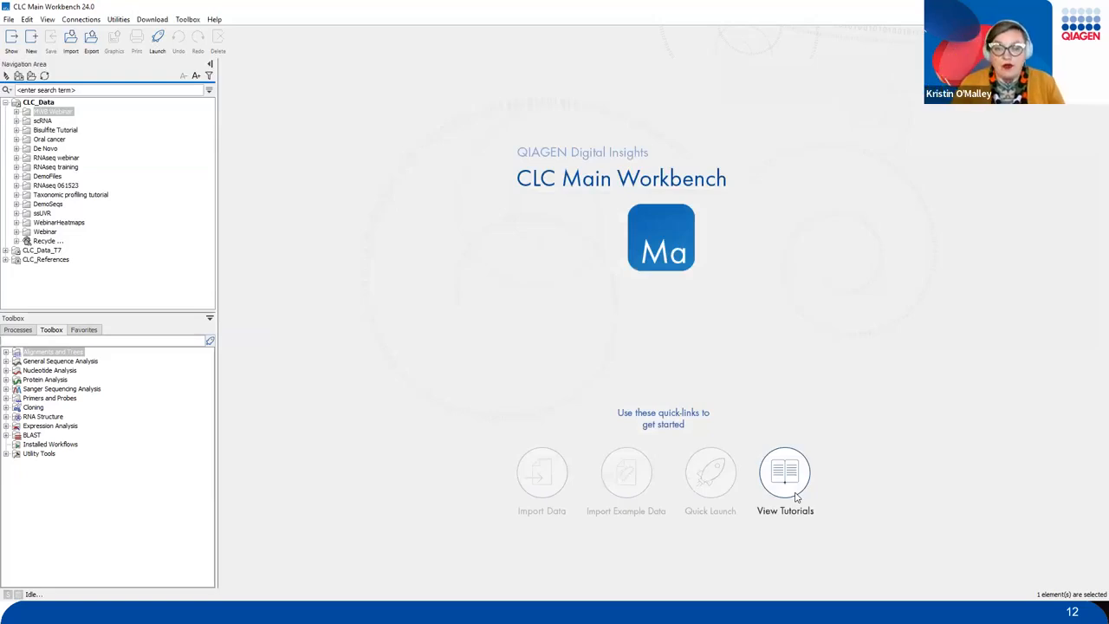
pyautogui.click(24, 332)
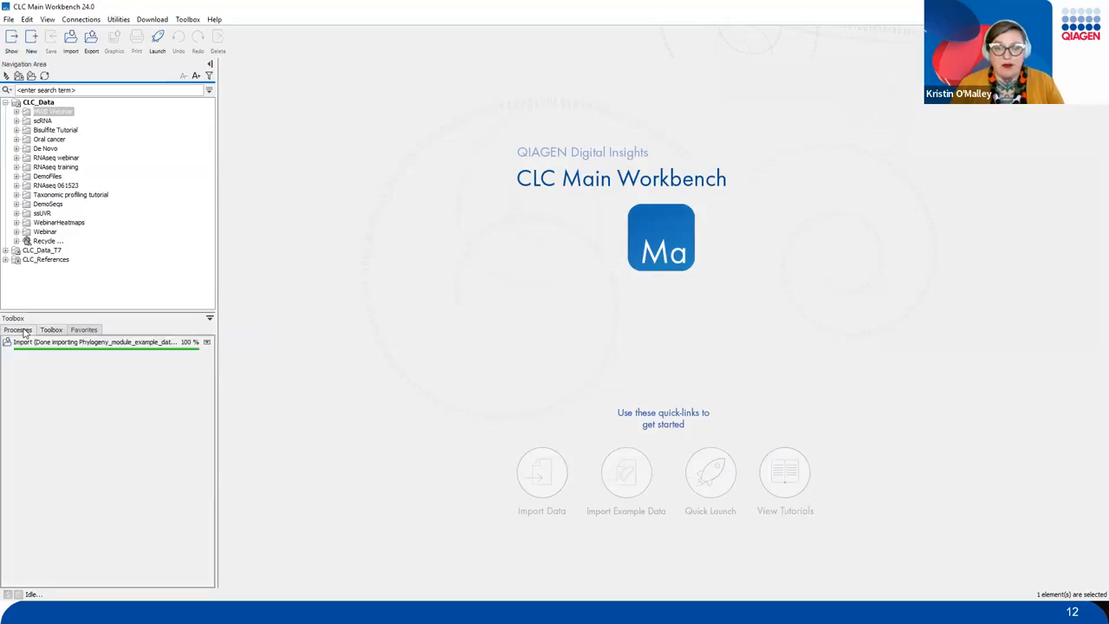
pyautogui.moveTo(77, 312)
pyautogui.mouseDown()
pyautogui.moveTo(5, 338)
pyautogui.moveTo(217, 366)
pyautogui.moveTo(94, 308)
pyautogui.moveTo(59, 309)
pyautogui.moveTo(105, 256)
pyautogui.mouseUp()
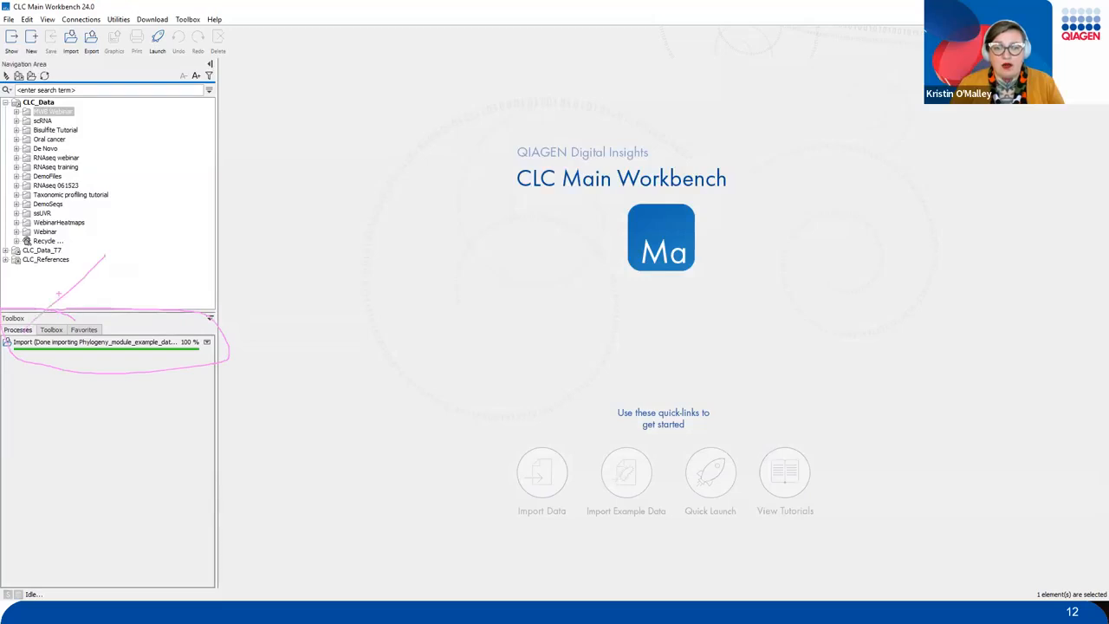
pyautogui.moveTo(29, 291); pyautogui.dragTo(26, 309)
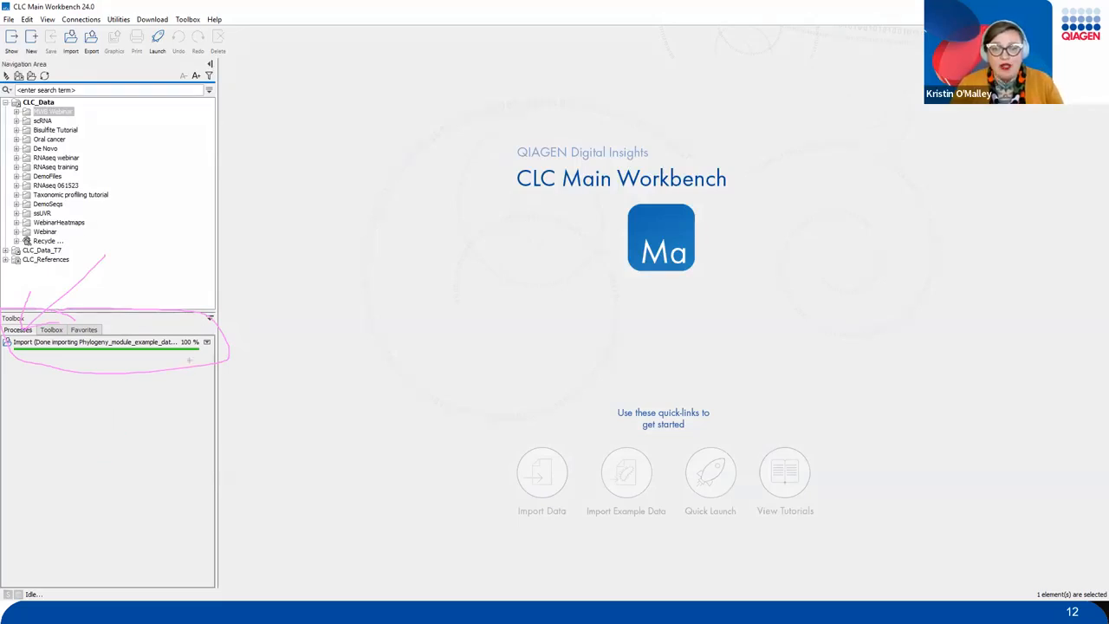
pyautogui.moveTo(215, 292); pyautogui.dragTo(208, 311)
pyautogui.press('Escape')
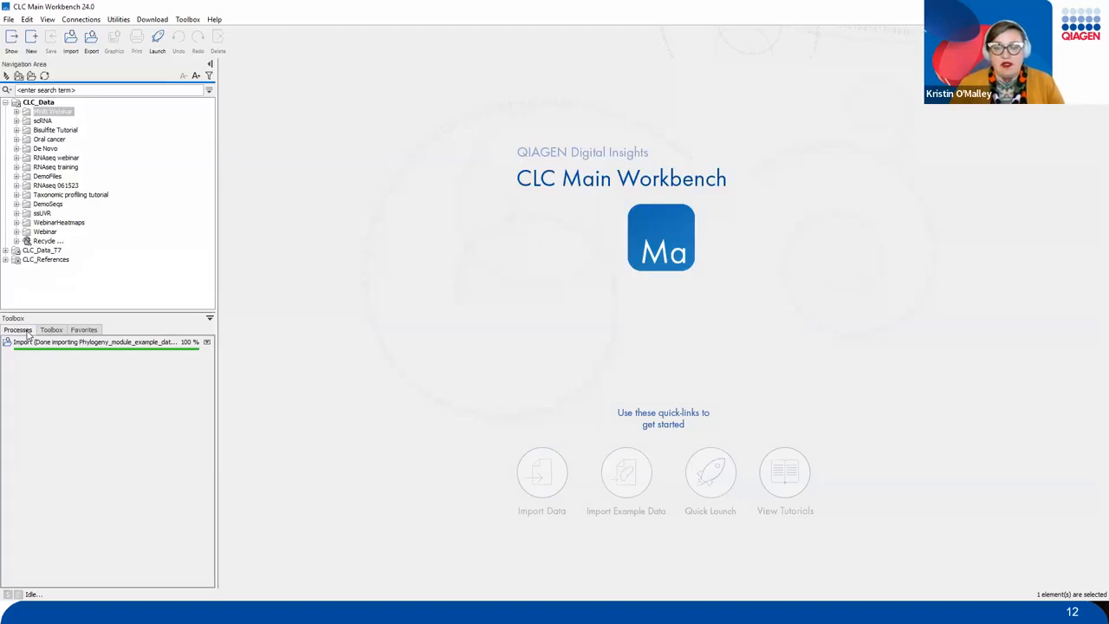
pyautogui.moveTo(59, 237)
pyautogui.mouseDown()
pyautogui.moveTo(90, 194)
pyautogui.moveTo(17, 218)
pyautogui.moveTo(49, 246)
pyautogui.moveTo(26, 217)
pyautogui.mouseUp()
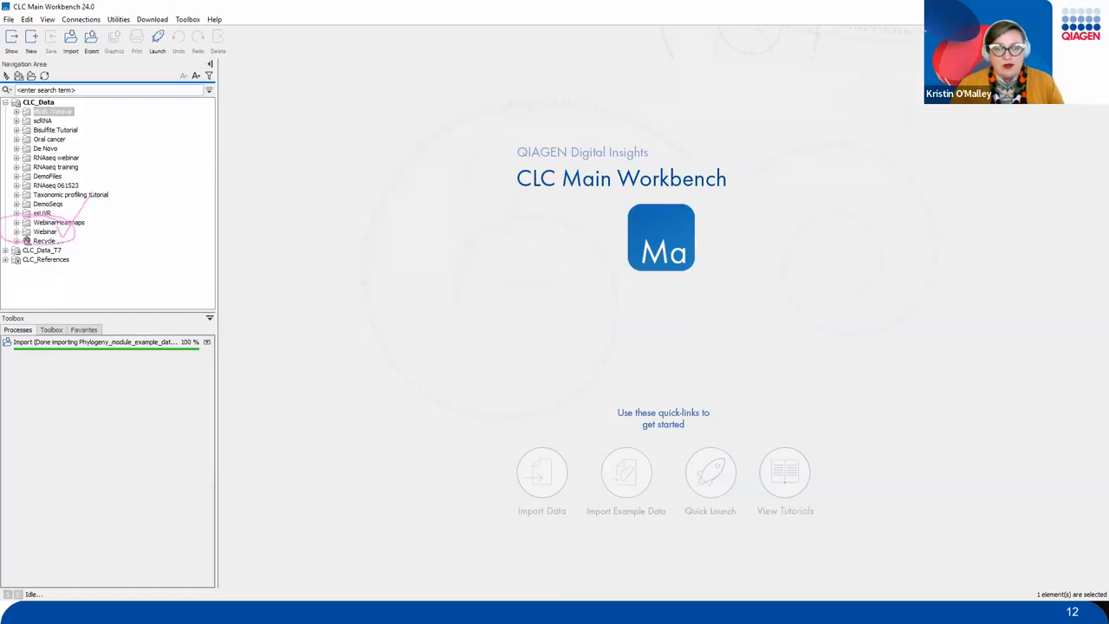
# Open the imported Phylogeny_module_example_data sequence list from the Webinar folder and look through its sequences.
pyautogui.click(16, 233)
pyautogui.click(53, 243)
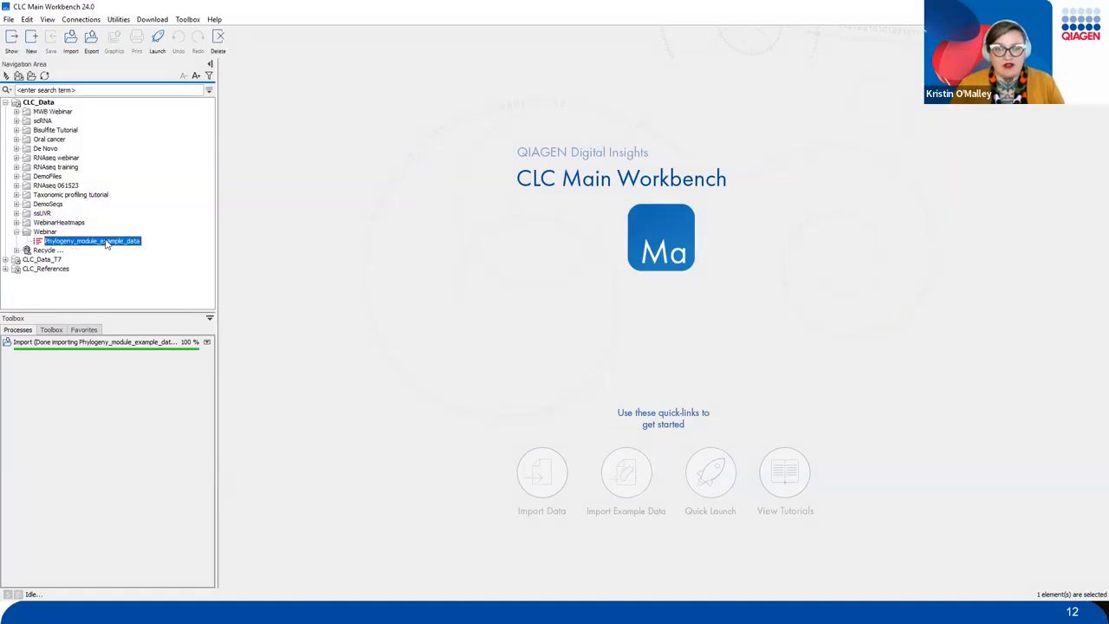
pyautogui.doubleClick(106, 244)
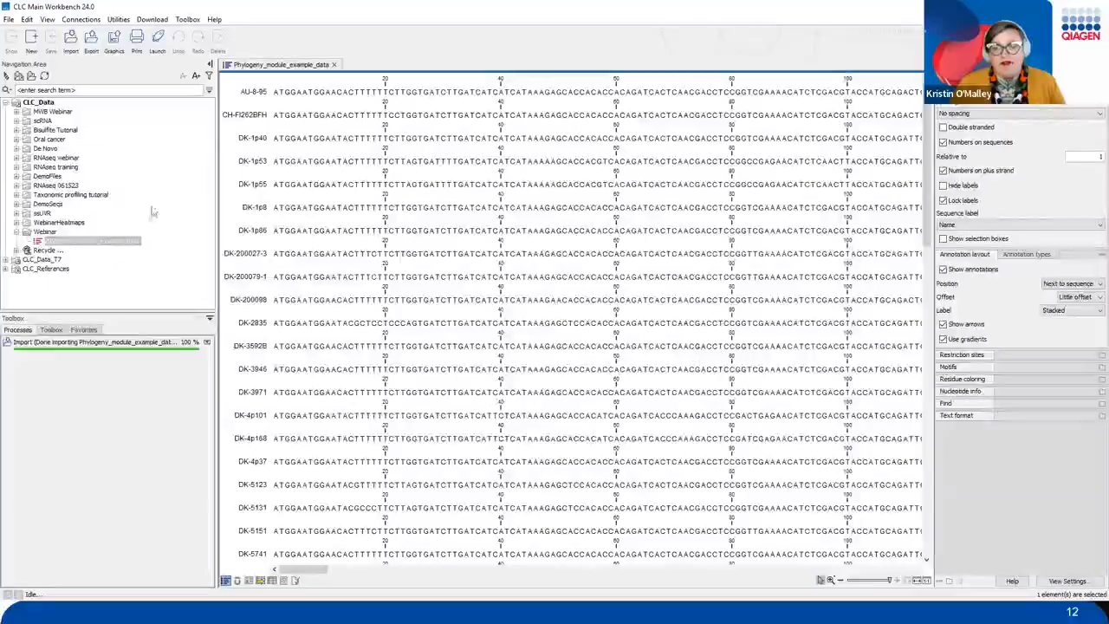
pyautogui.scroll(-1, 303, 161)
pyautogui.scroll(-15, 303, 162)
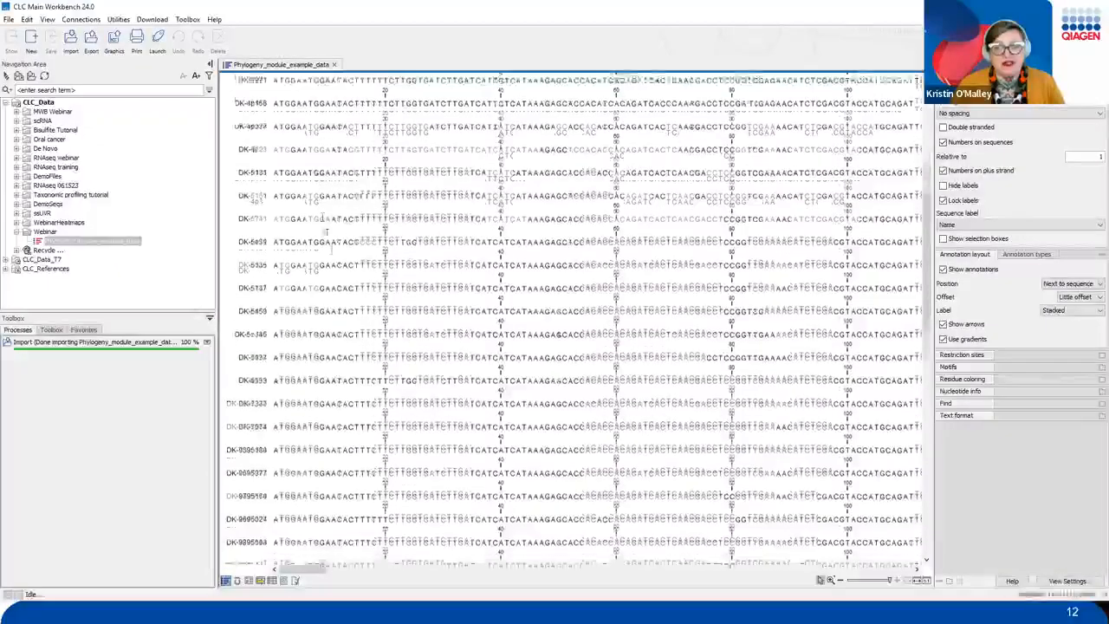
pyautogui.scroll(-5, 344, 294)
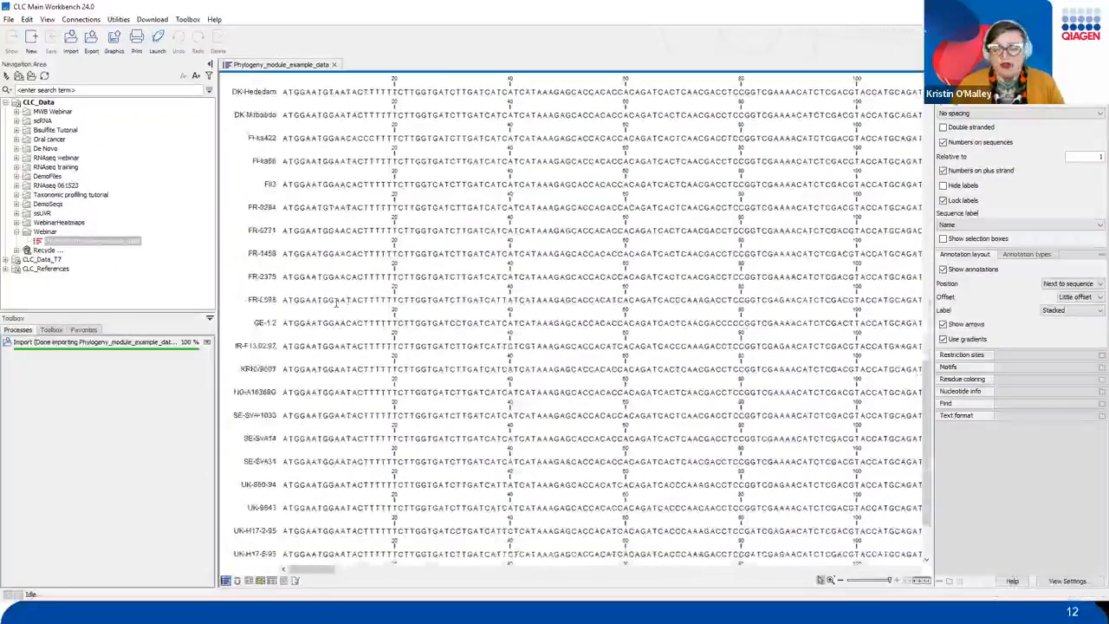
pyautogui.scroll(2, 341, 338)
pyautogui.scroll(-2, 347, 386)
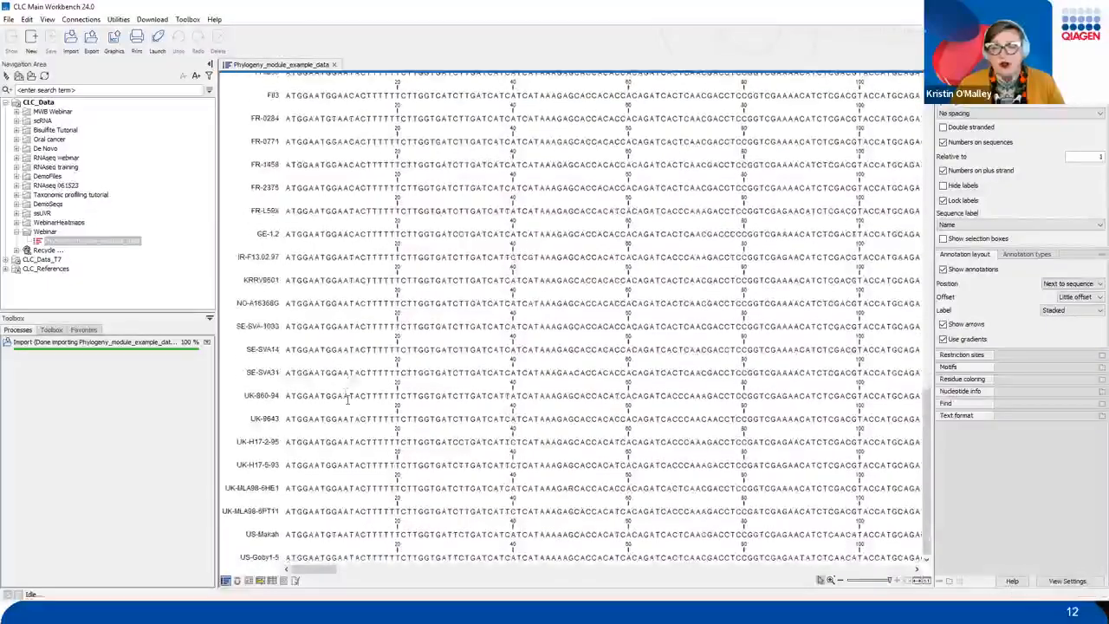
pyautogui.scroll(20, 364, 401)
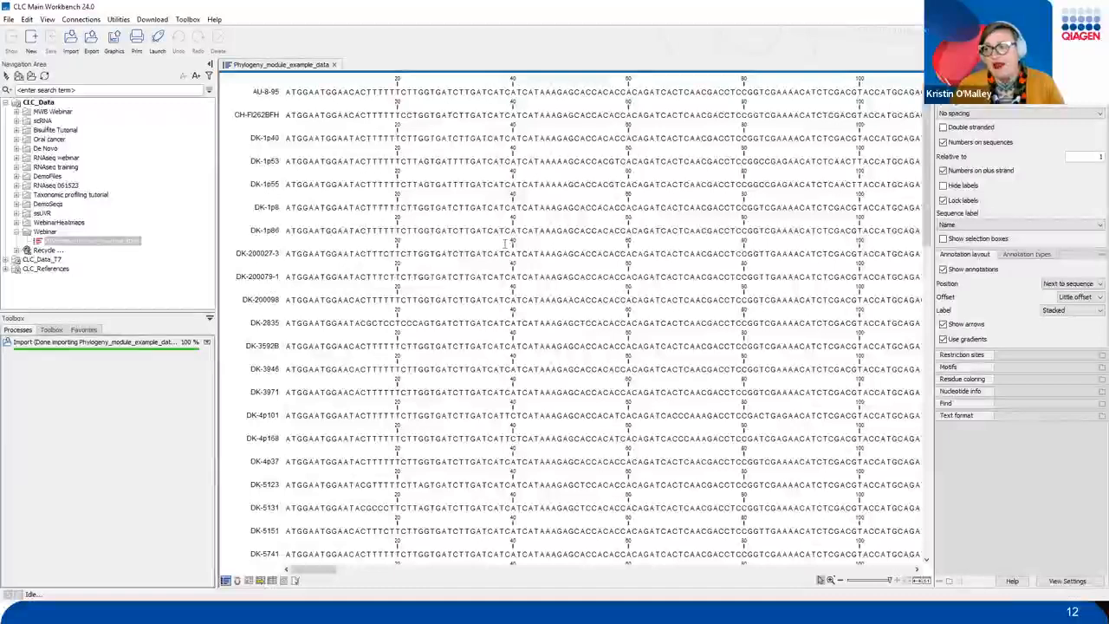
pyautogui.moveTo(613, 210); pyautogui.dragTo(940, 211)
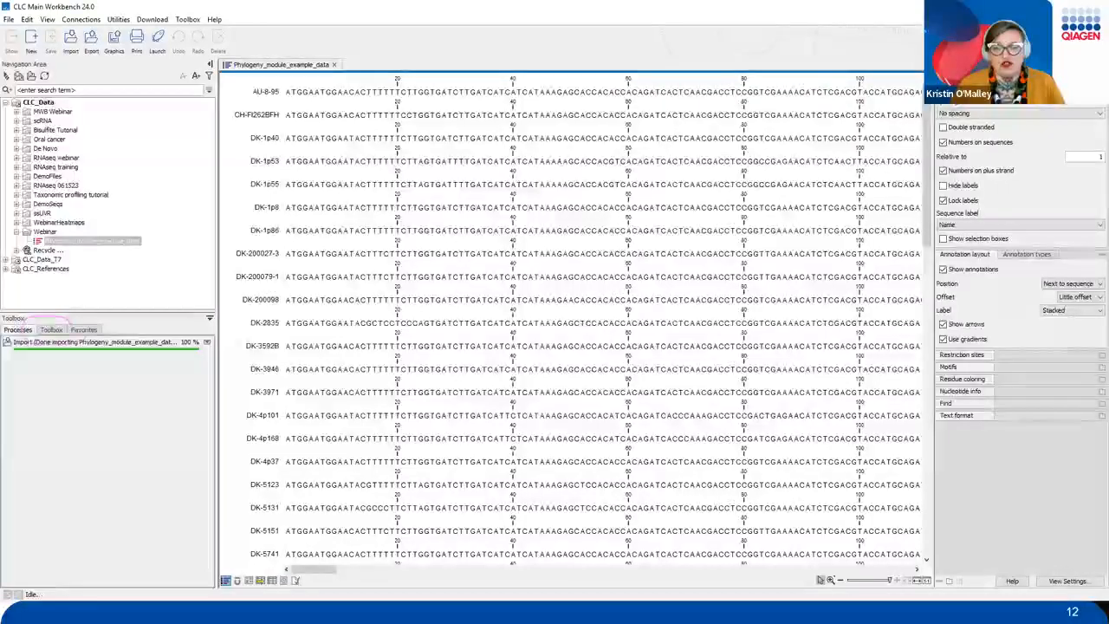
# Browse the available analysis tools and start Create Alignment from Alignments and Trees.
pyautogui.click(54, 330)
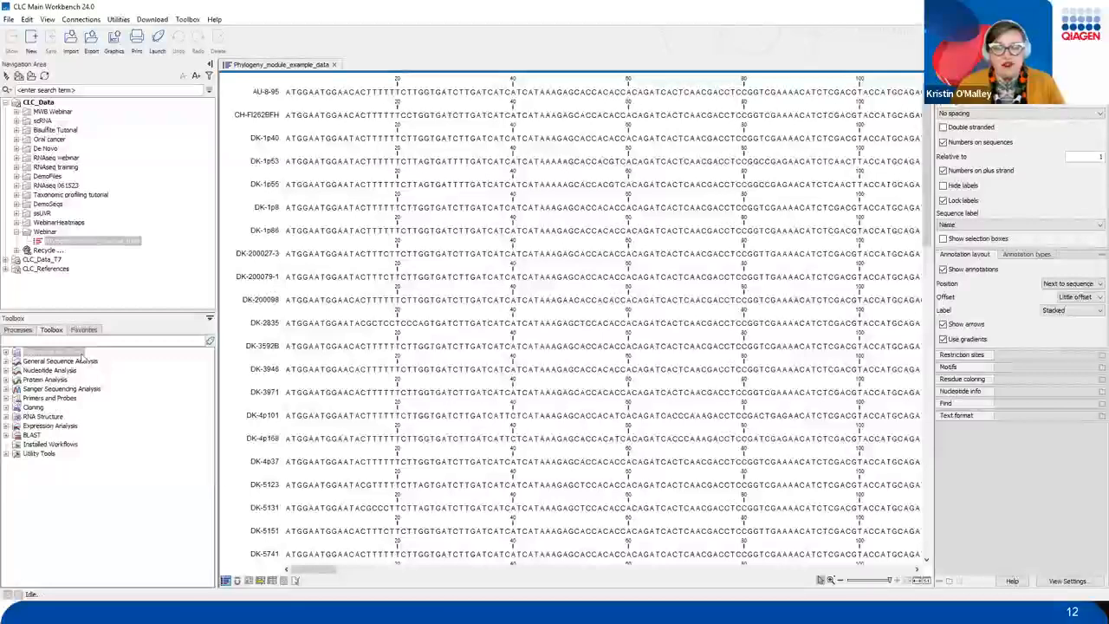
pyautogui.moveTo(87, 352)
pyautogui.mouseDown()
pyautogui.moveTo(130, 381)
pyautogui.moveTo(131, 468)
pyautogui.moveTo(55, 470)
pyautogui.mouseUp()
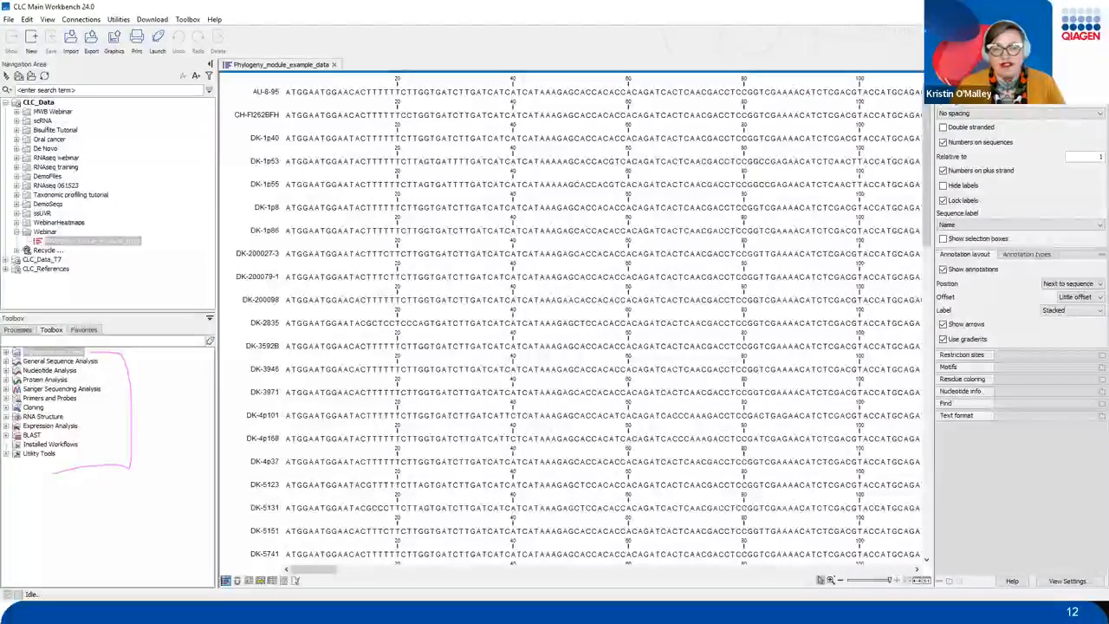
pyautogui.moveTo(65, 345)
pyautogui.mouseDown()
pyautogui.moveTo(5, 357)
pyautogui.moveTo(105, 358)
pyautogui.moveTo(50, 341)
pyautogui.mouseUp()
pyautogui.press('Escape')
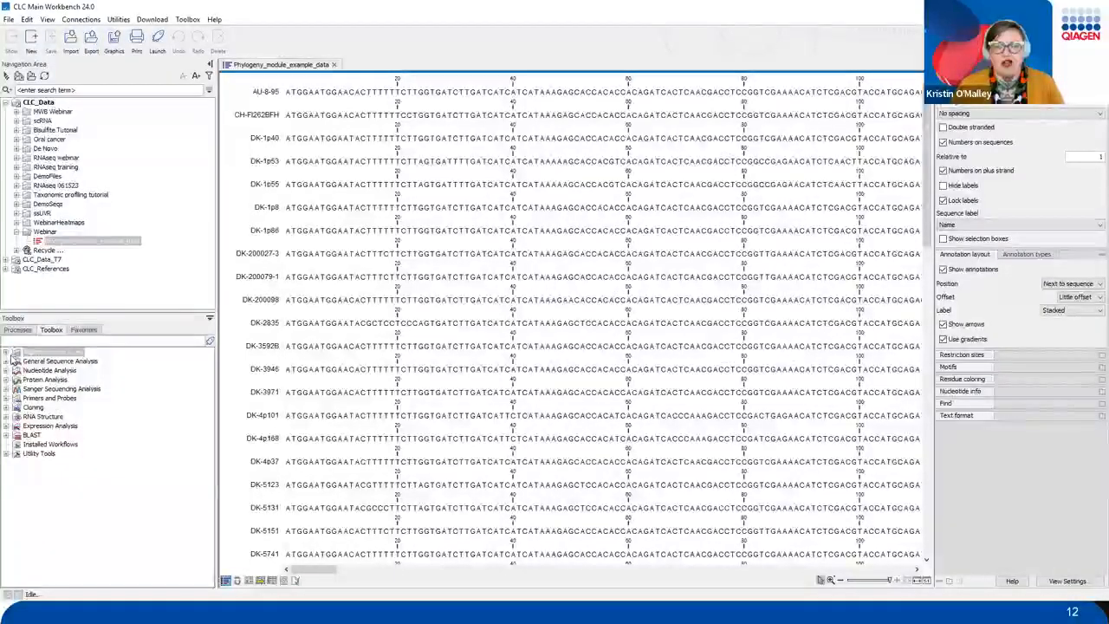
pyautogui.click(7, 352)
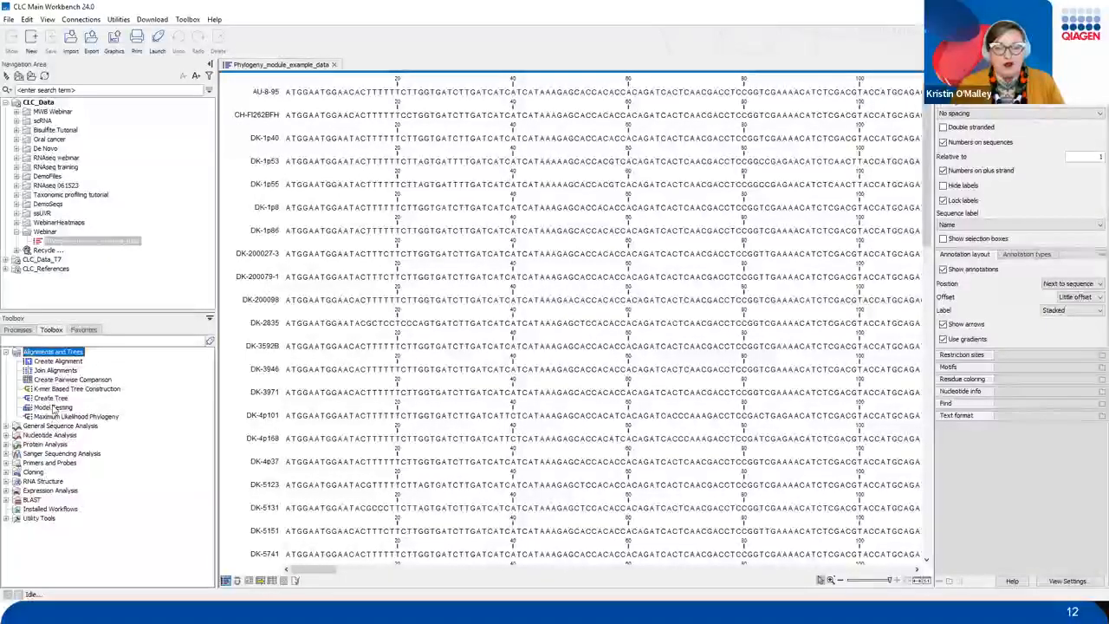
pyautogui.click(54, 363)
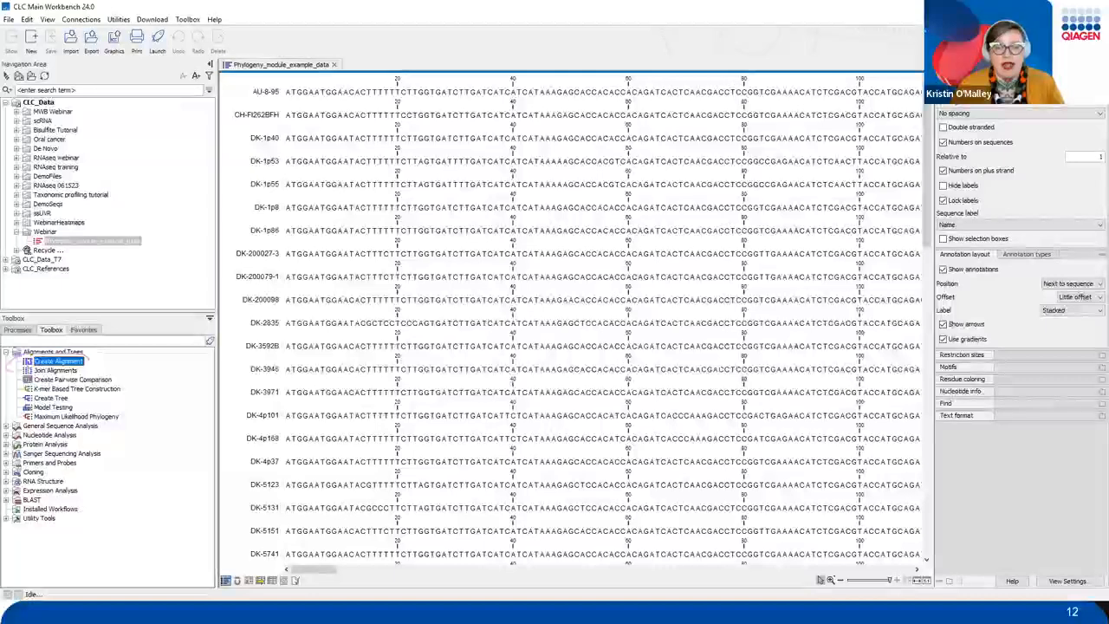
pyautogui.doubleClick(59, 363)
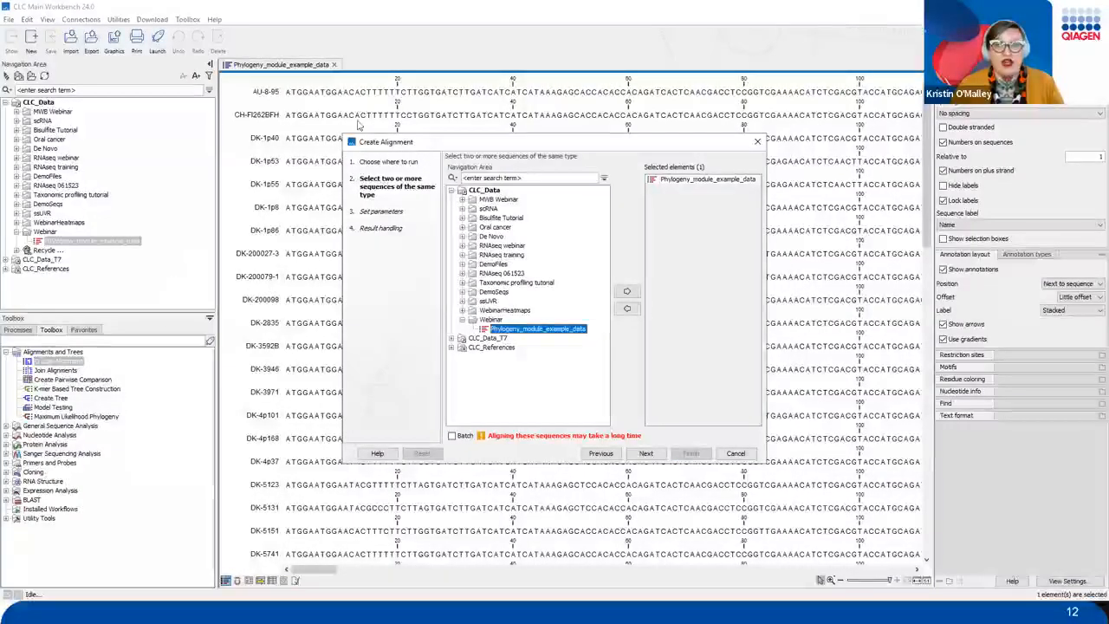
pyautogui.moveTo(337, 130)
pyautogui.mouseDown()
pyautogui.moveTo(421, 316)
pyautogui.moveTo(769, 468)
pyautogui.mouseUp()
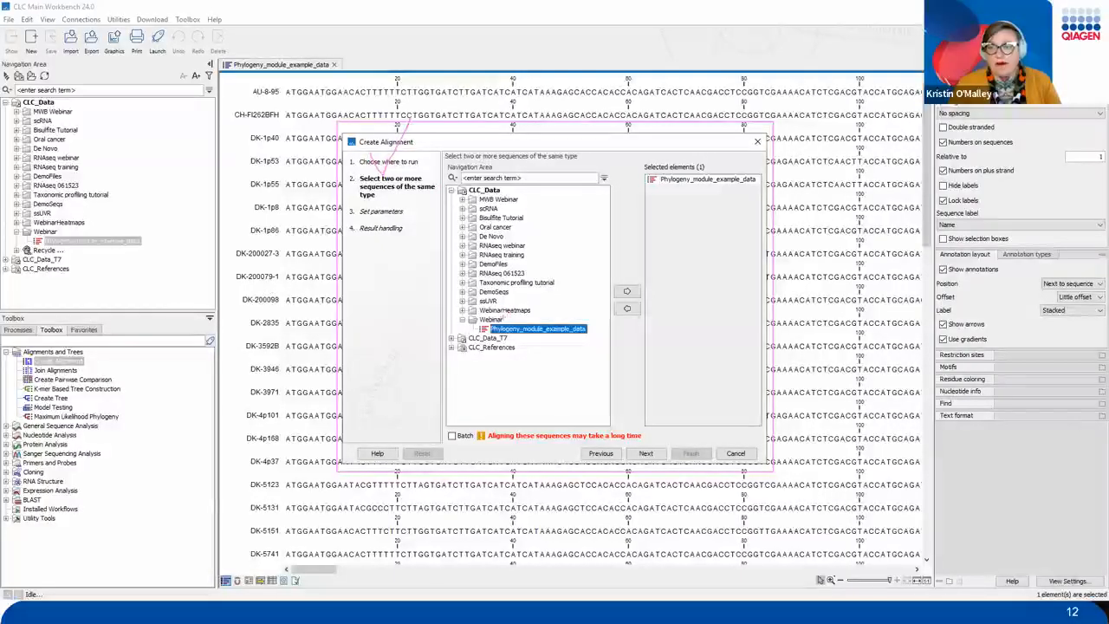
pyautogui.moveTo(501, 319); pyautogui.dragTo(523, 289)
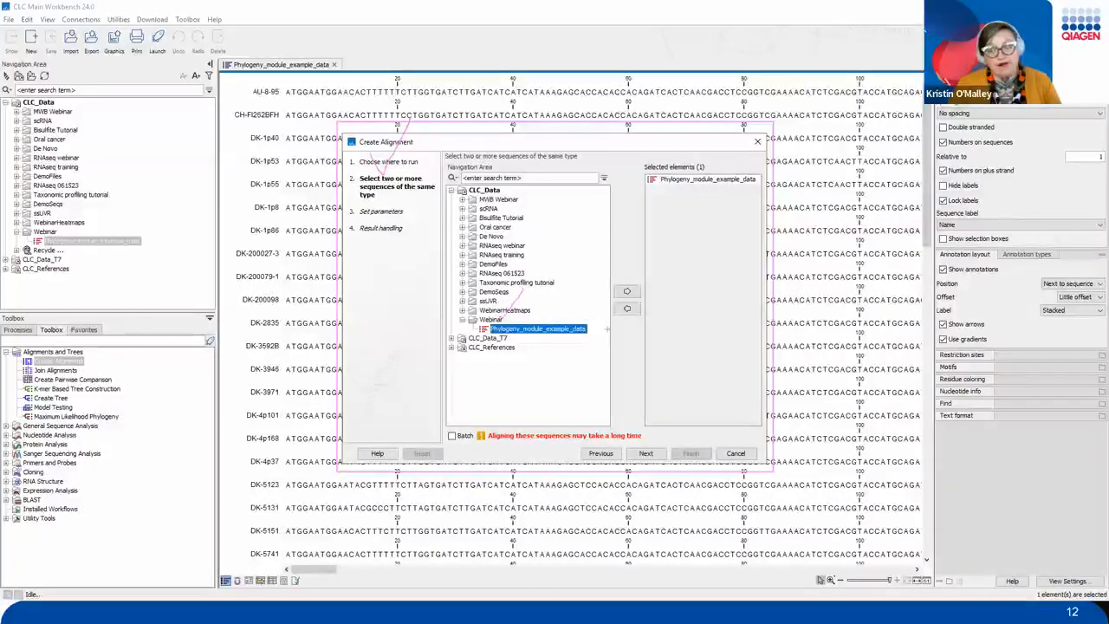
pyautogui.moveTo(575, 312)
pyautogui.mouseDown()
pyautogui.moveTo(461, 319)
pyautogui.moveTo(506, 346)
pyautogui.moveTo(592, 316)
pyautogui.moveTo(569, 311)
pyautogui.mouseUp()
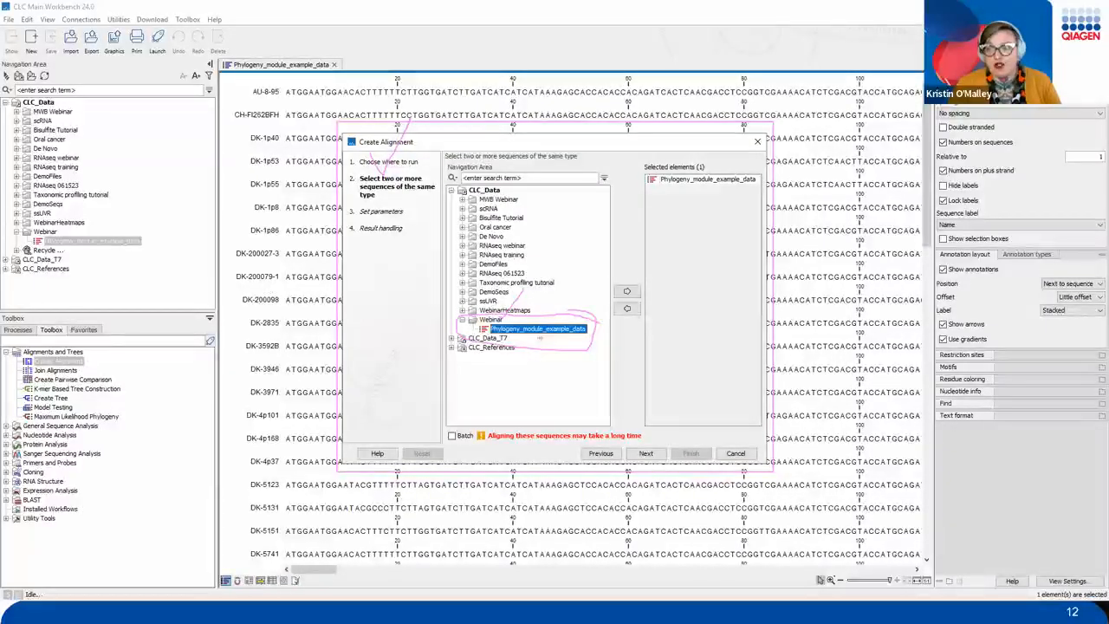
pyautogui.moveTo(650, 282)
pyautogui.mouseDown()
pyautogui.moveTo(605, 290)
pyautogui.moveTo(612, 301)
pyautogui.mouseUp()
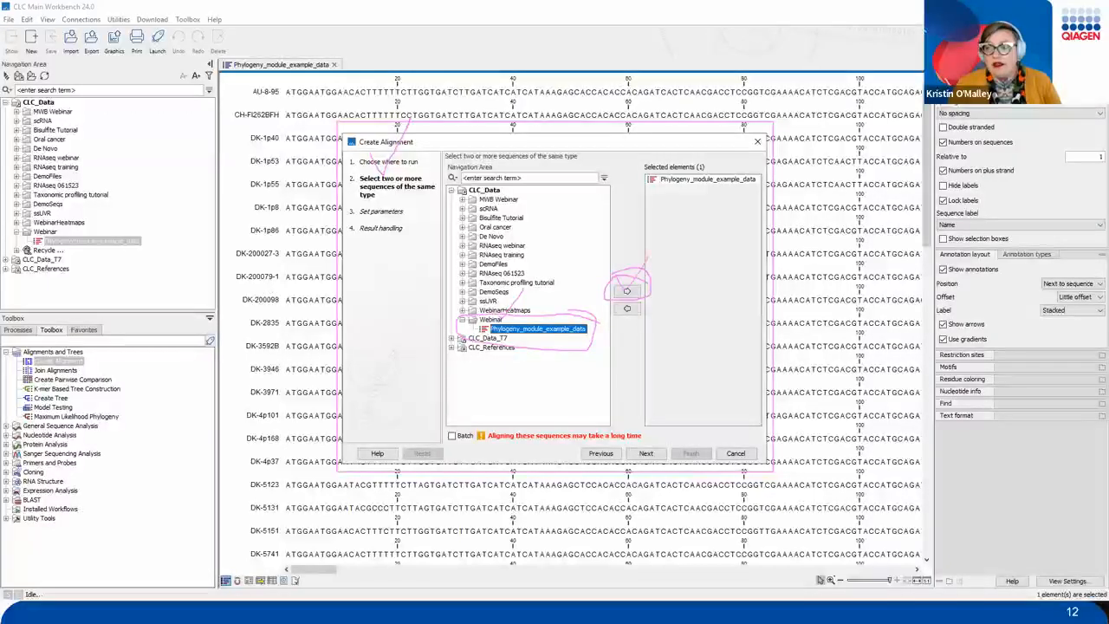
pyautogui.moveTo(705, 182); pyautogui.dragTo(747, 142)
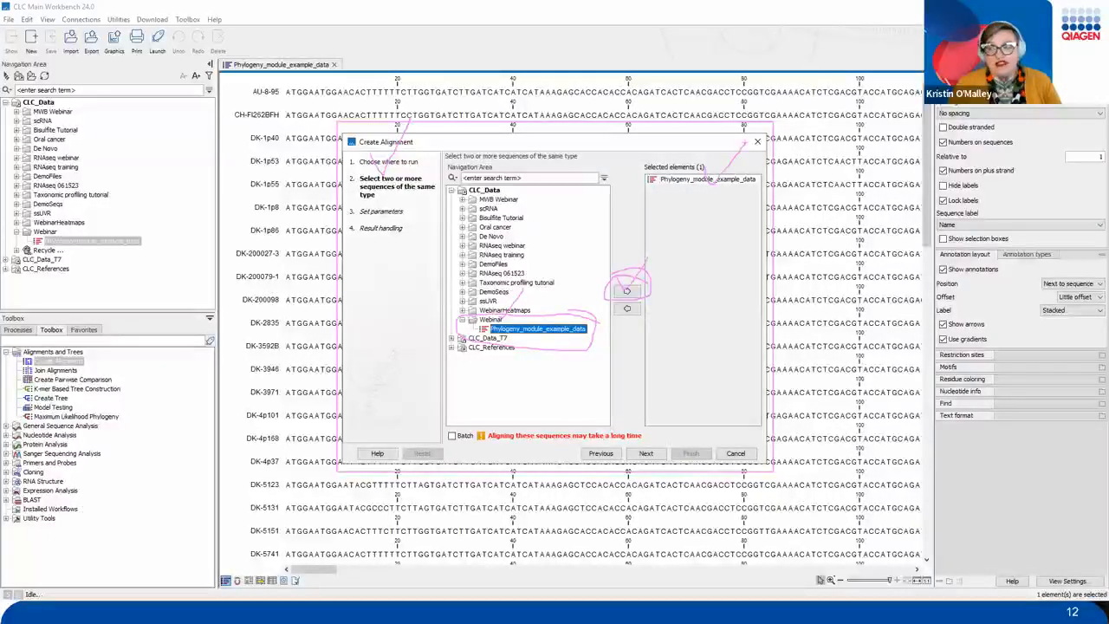
pyautogui.moveTo(681, 239)
pyautogui.mouseDown()
pyautogui.moveTo(717, 251)
pyautogui.moveTo(667, 234)
pyautogui.moveTo(704, 260)
pyautogui.mouseUp()
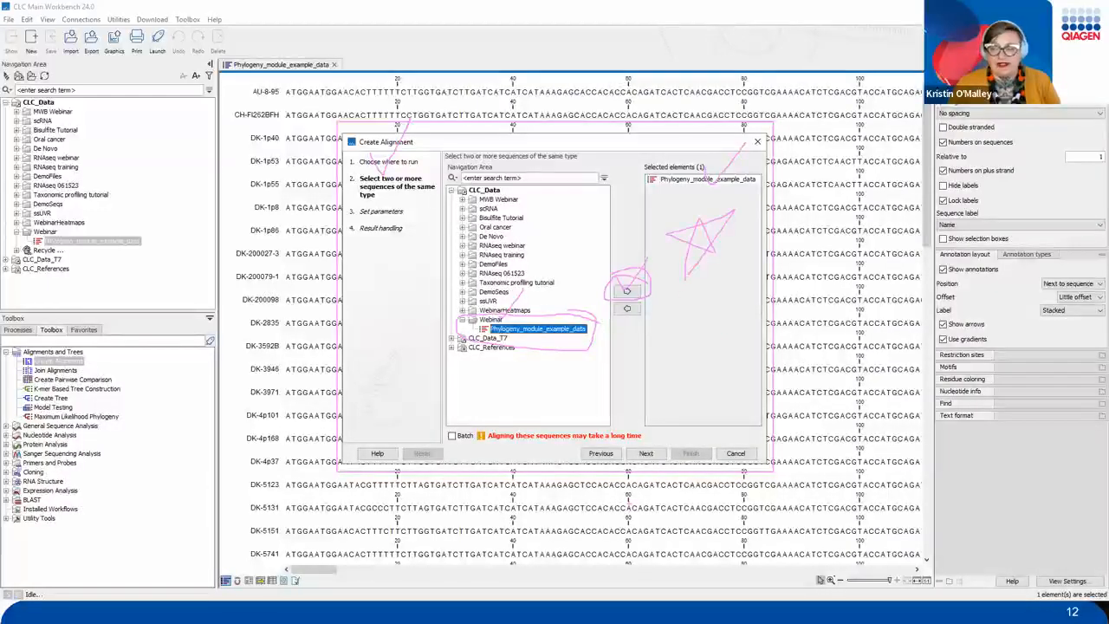
pyautogui.moveTo(682, 459)
pyautogui.mouseDown()
pyautogui.moveTo(658, 431)
pyautogui.moveTo(627, 430)
pyautogui.moveTo(669, 489)
pyautogui.moveTo(691, 429)
pyautogui.mouseUp()
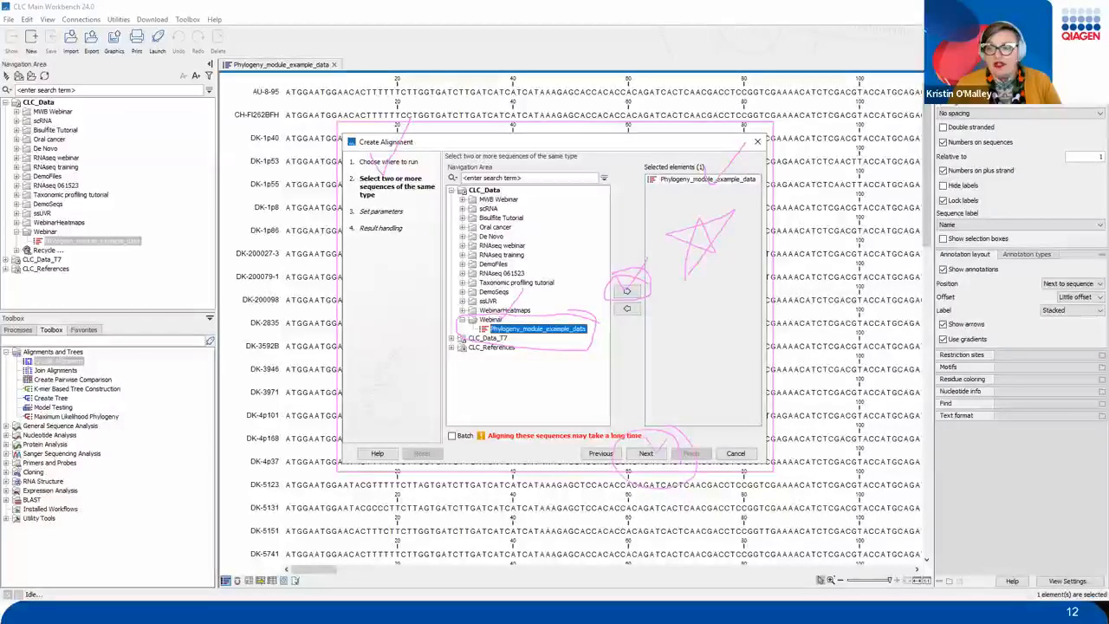
pyautogui.press('Escape')
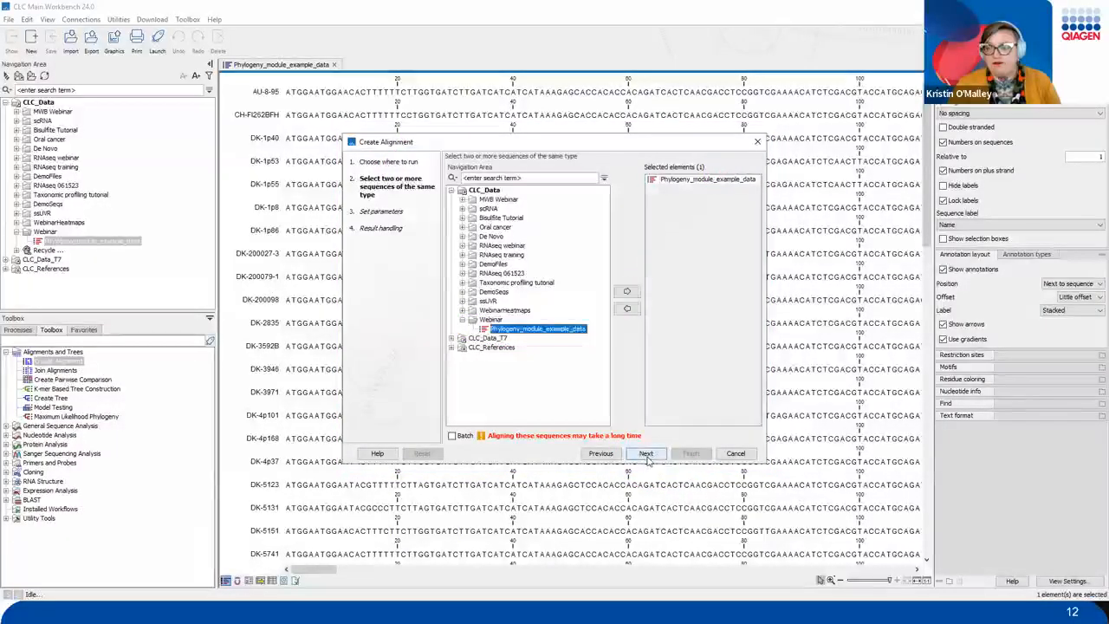
# Accept Phylogeny_module_example_data as the alignment input and keep gap open cost 10.0, gap extension cost 1.0 and Less accurate (fast).
pyautogui.click(647, 454)
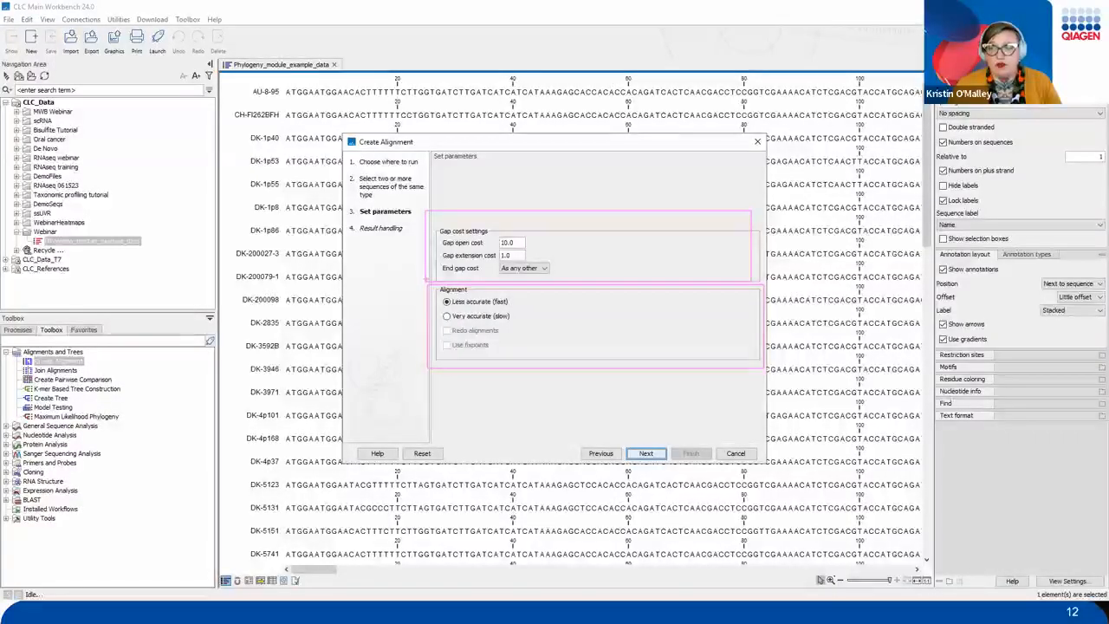
pyautogui.moveTo(428, 279)
pyautogui.mouseDown()
pyautogui.moveTo(361, 327)
pyautogui.moveTo(365, 446)
pyautogui.moveTo(392, 407)
pyautogui.mouseUp()
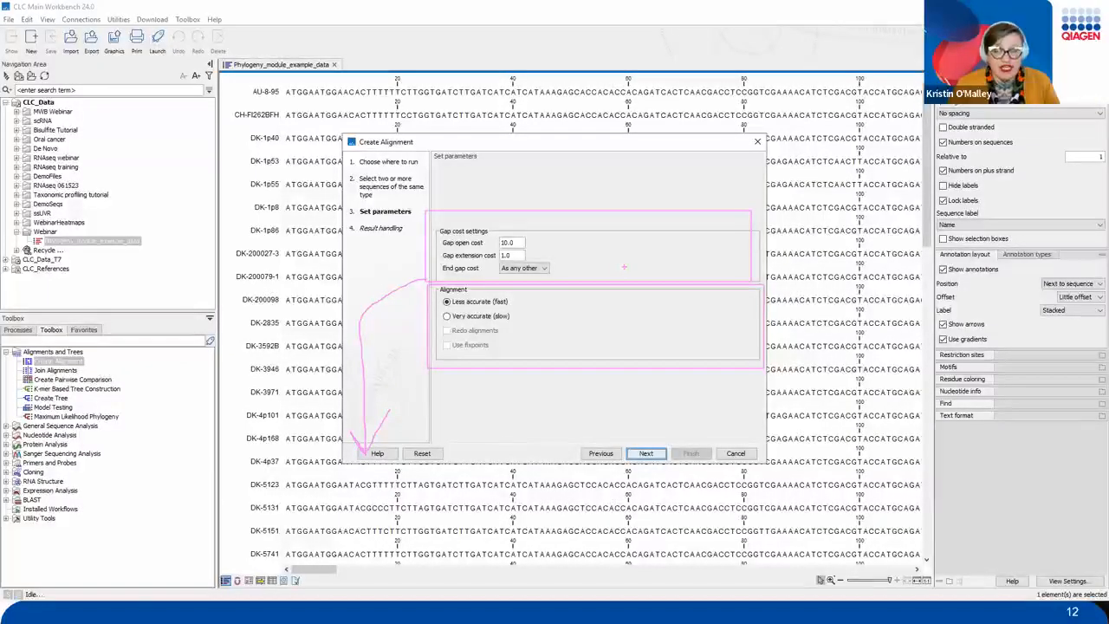
pyautogui.moveTo(394, 431)
pyautogui.mouseDown()
pyautogui.moveTo(347, 444)
pyautogui.moveTo(430, 466)
pyautogui.moveTo(367, 437)
pyautogui.mouseUp()
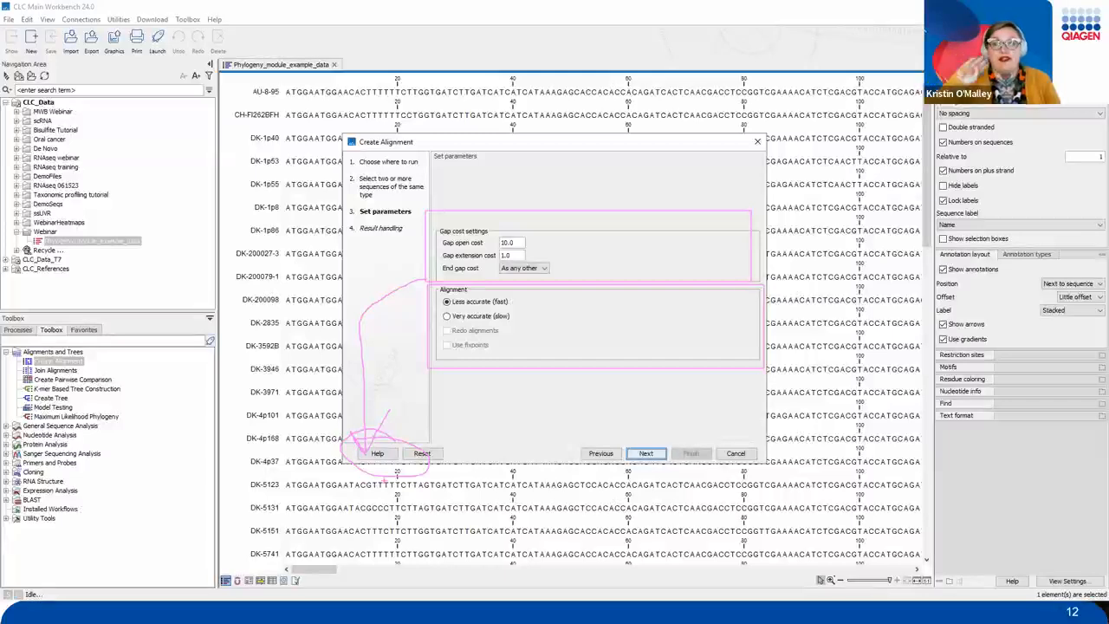
pyautogui.press('Escape')
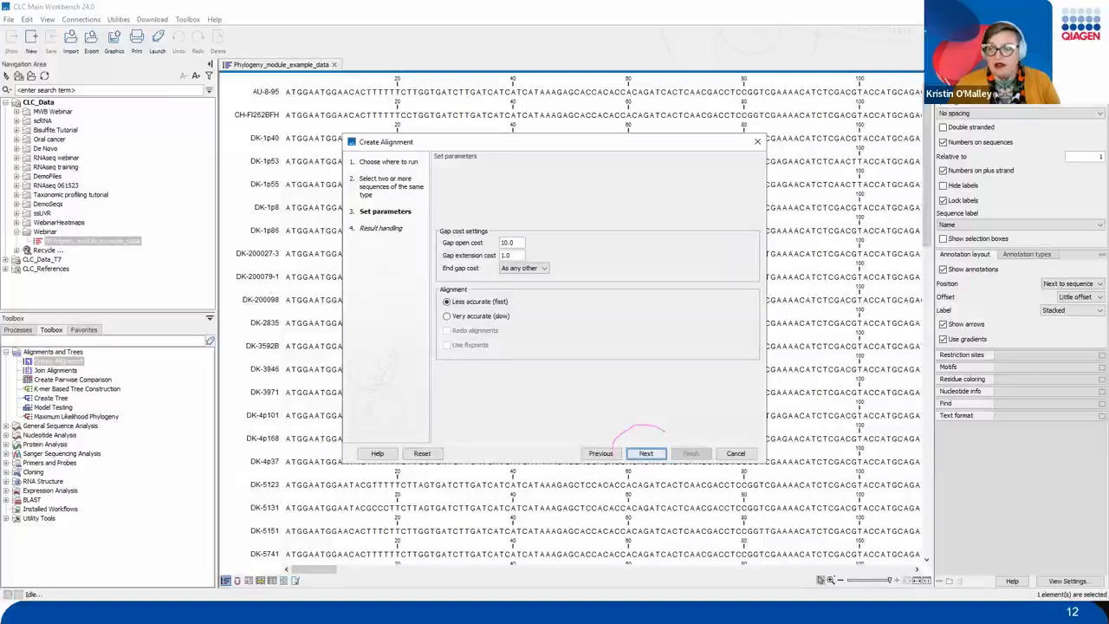
pyautogui.click(646, 453)
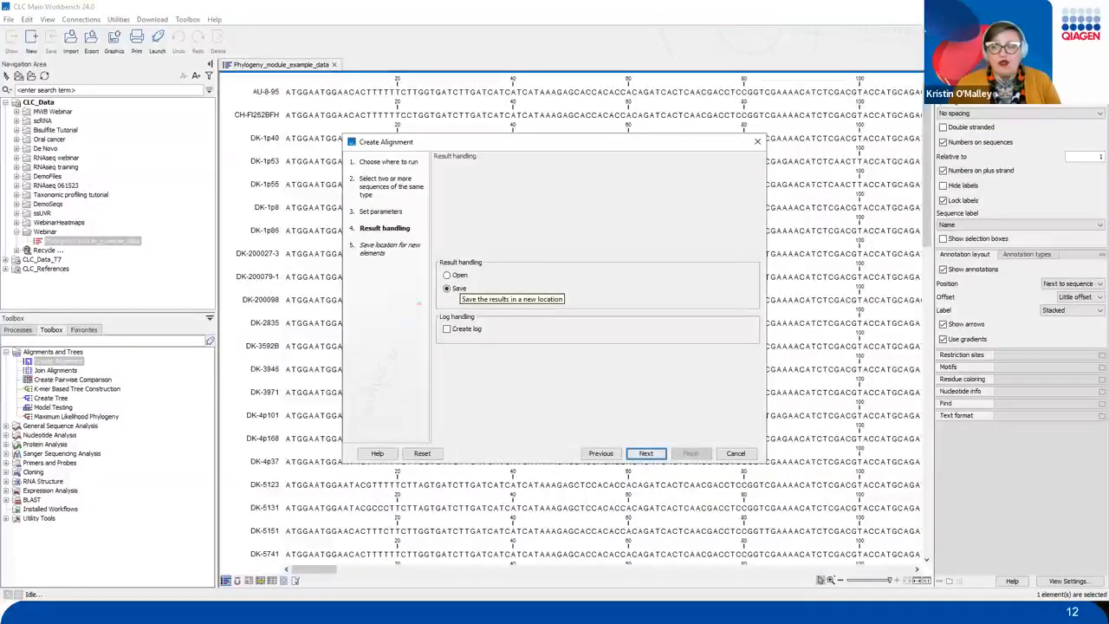
# Save the alignment result to the Webinar folder without a log and check the run in the list of processes.
pyautogui.moveTo(426, 300)
pyautogui.mouseDown()
pyautogui.moveTo(506, 350)
pyautogui.moveTo(501, 331)
pyautogui.moveTo(543, 270)
pyautogui.mouseUp()
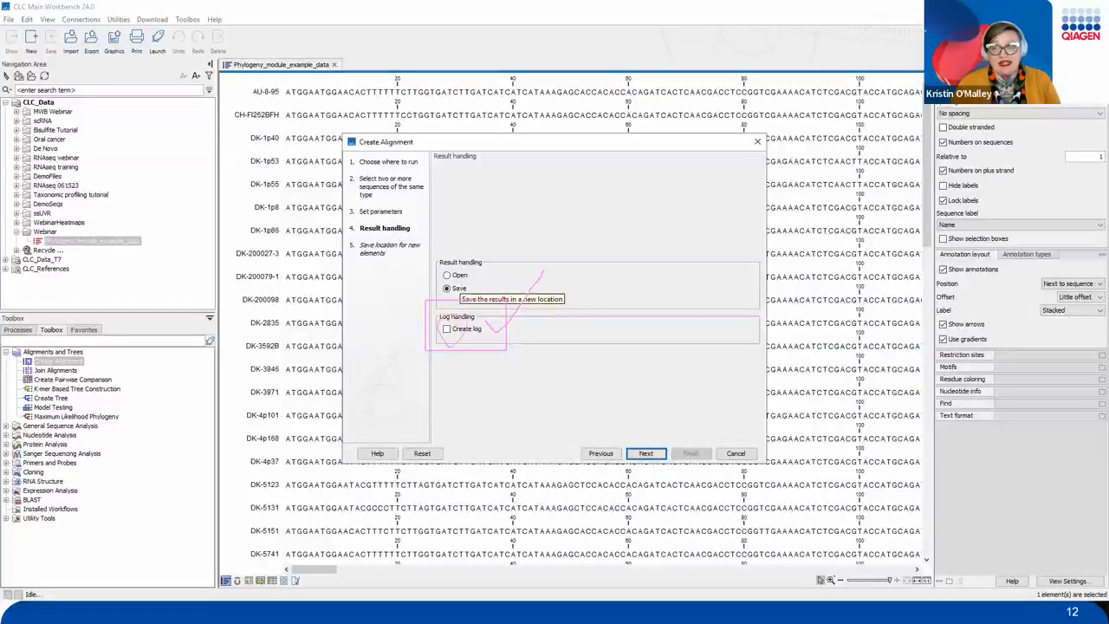
pyautogui.press('Escape')
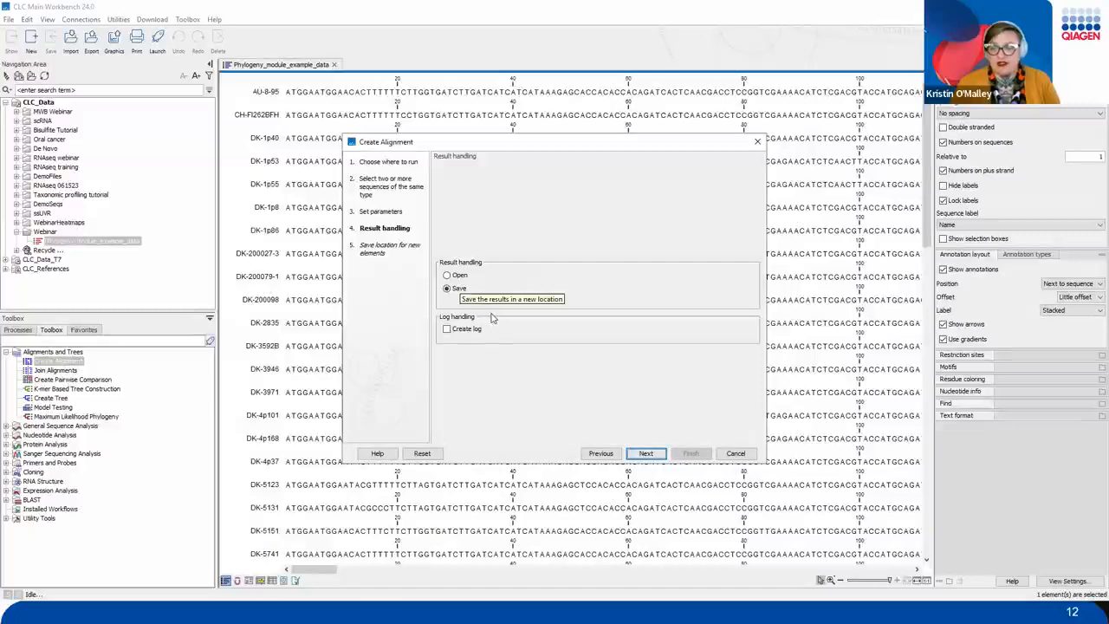
pyautogui.moveTo(669, 437); pyautogui.dragTo(629, 472)
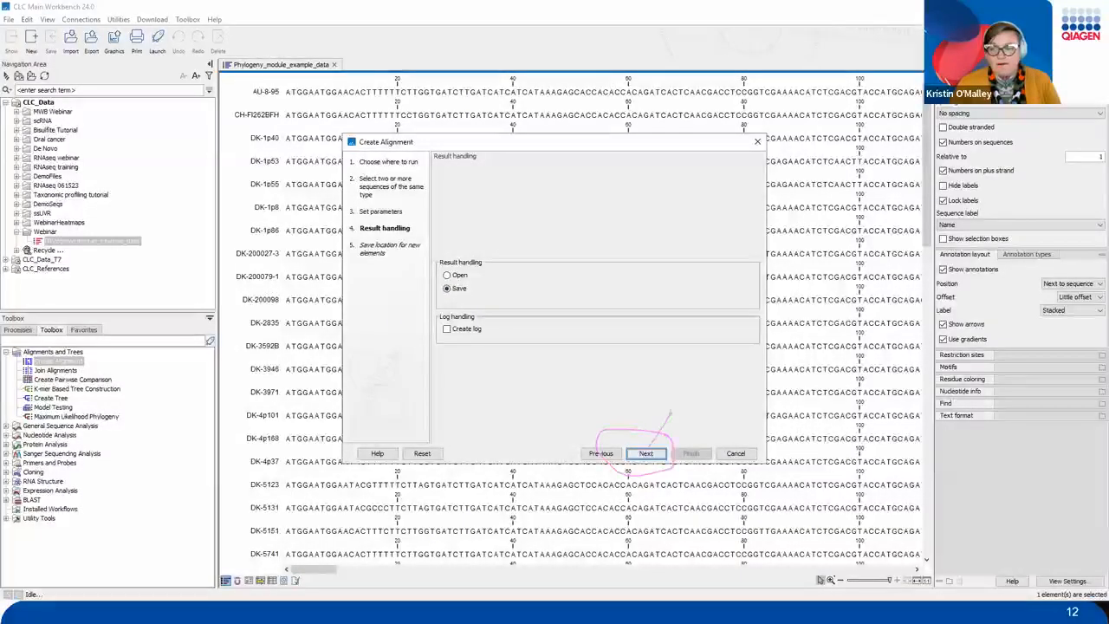
pyautogui.click(645, 454)
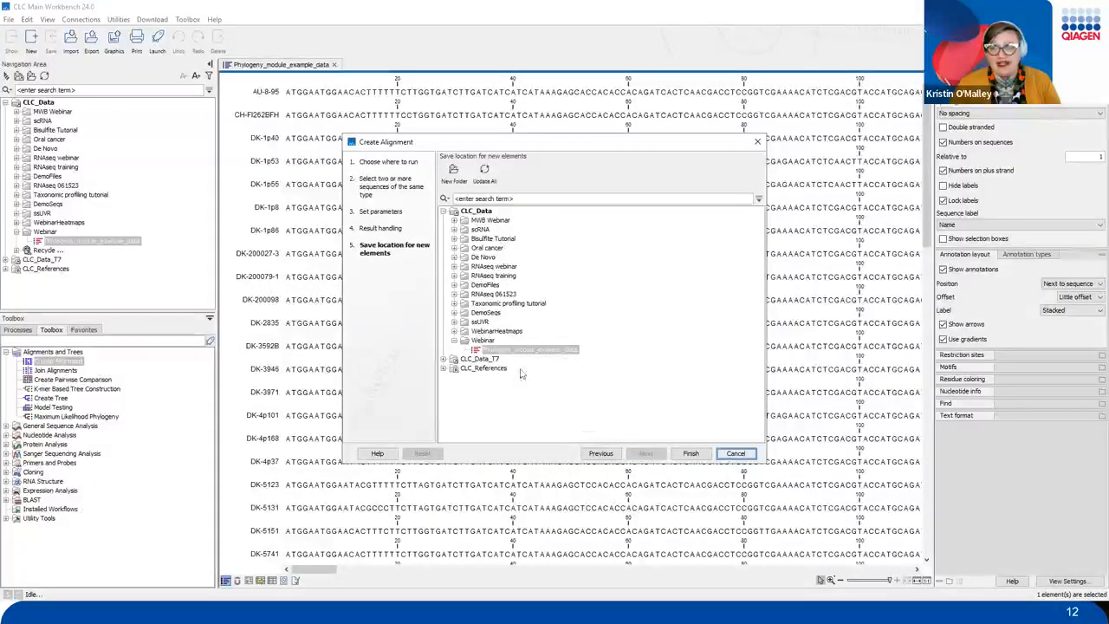
pyautogui.click(482, 341)
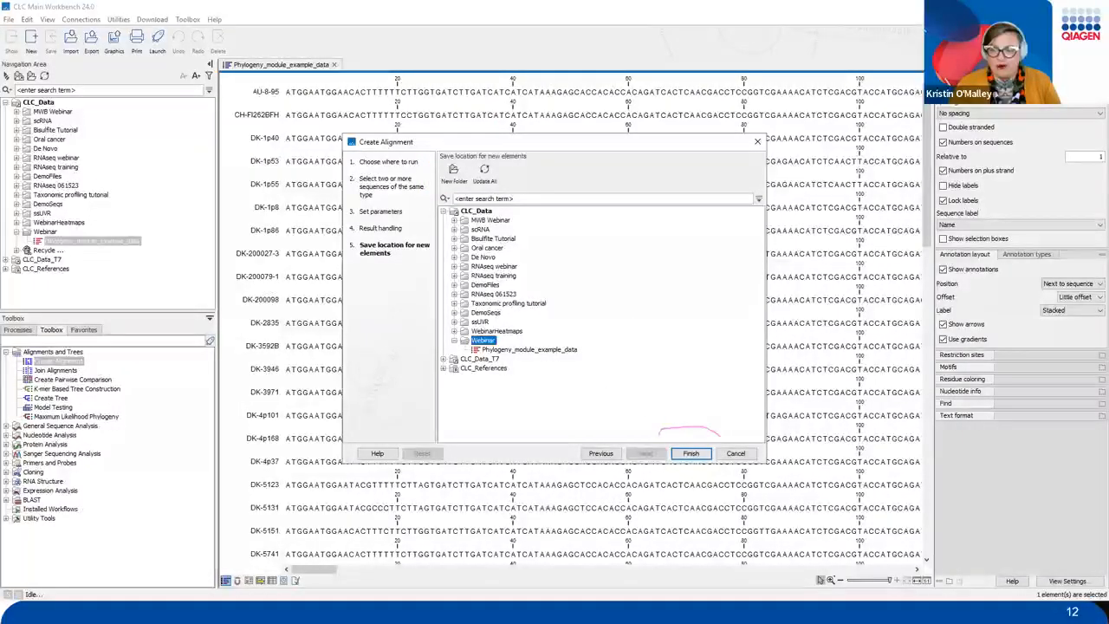
pyautogui.click(691, 455)
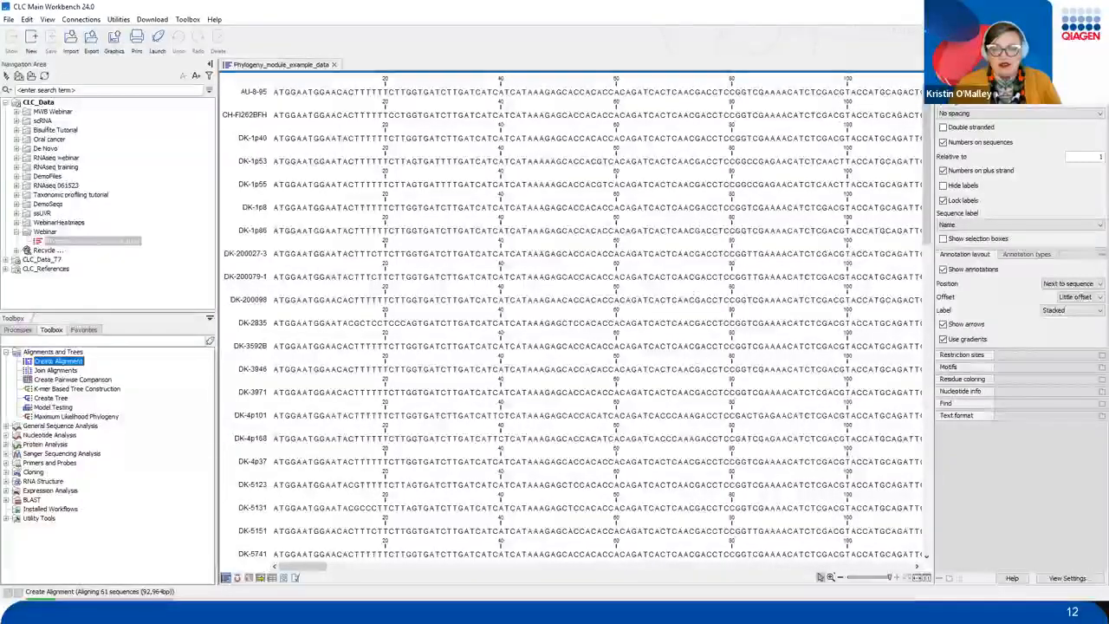
pyautogui.click(19, 331)
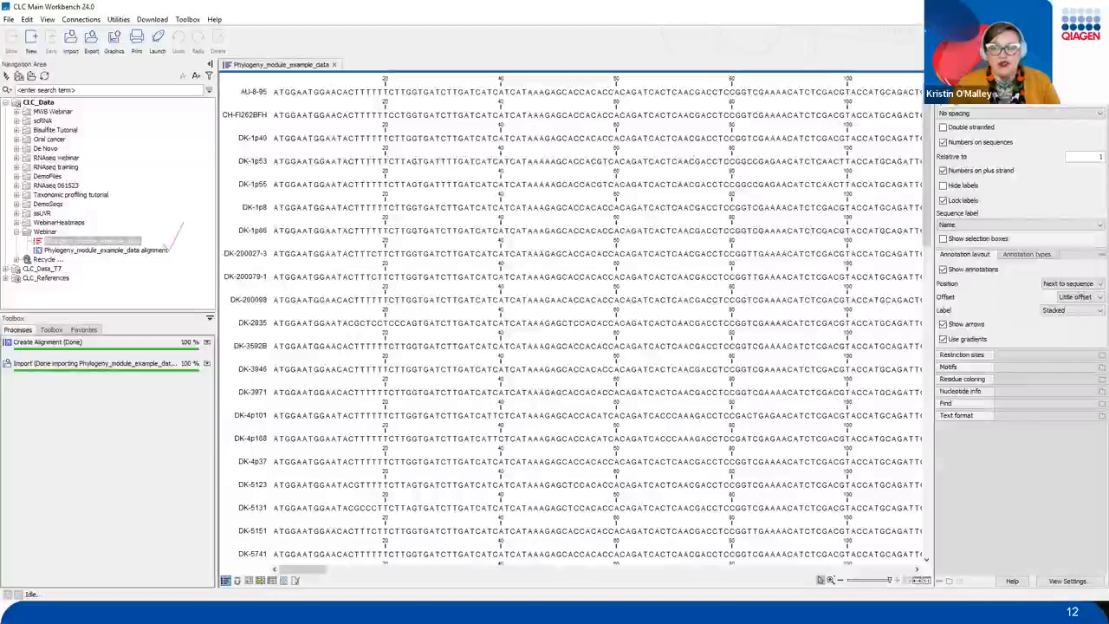
# Open Phylogeny_module_example_data alignment from the Webinar folder.
pyautogui.moveTo(58, 232); pyautogui.dragTo(274, 170)
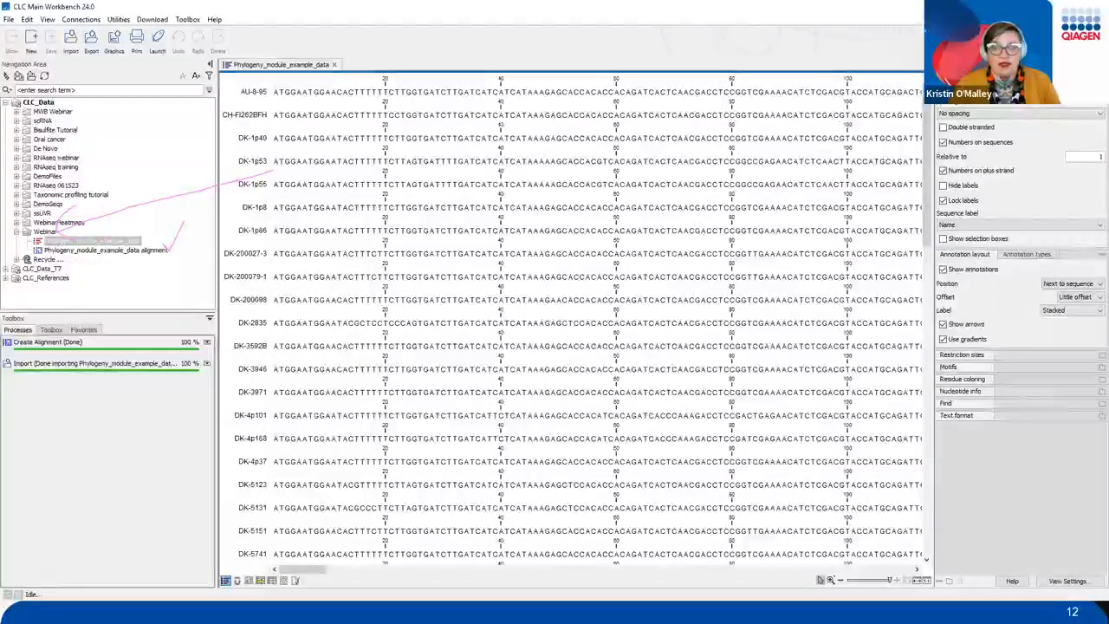
pyautogui.moveTo(68, 239); pyautogui.dragTo(170, 244)
pyautogui.moveTo(42, 241)
pyautogui.mouseDown()
pyautogui.moveTo(113, 262)
pyautogui.moveTo(171, 250)
pyautogui.moveTo(149, 236)
pyautogui.mouseUp()
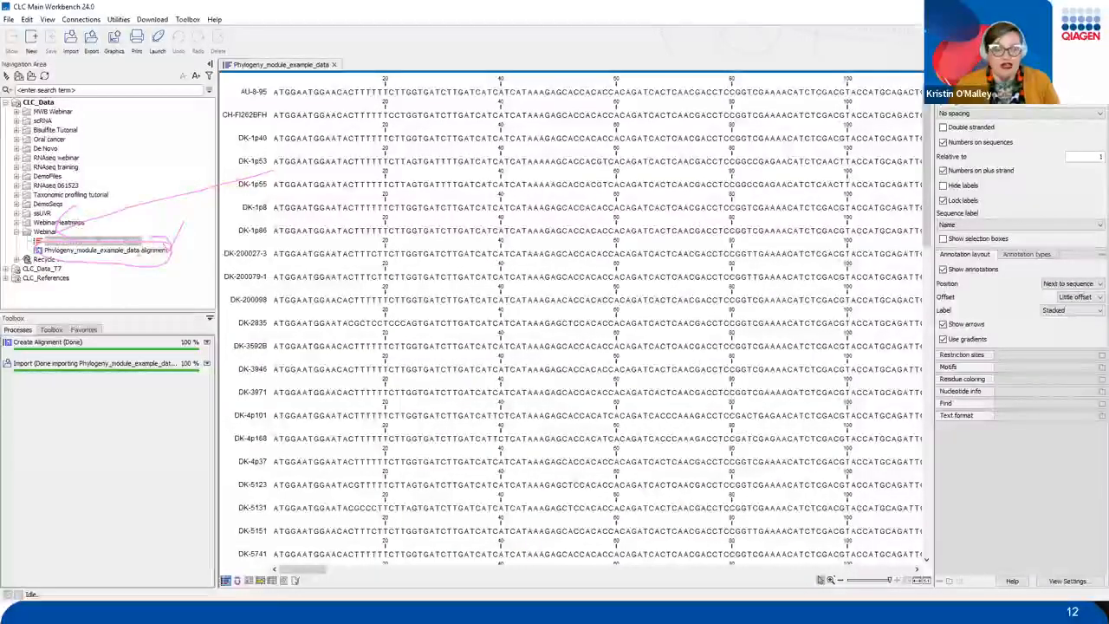
pyautogui.doubleClick(134, 250)
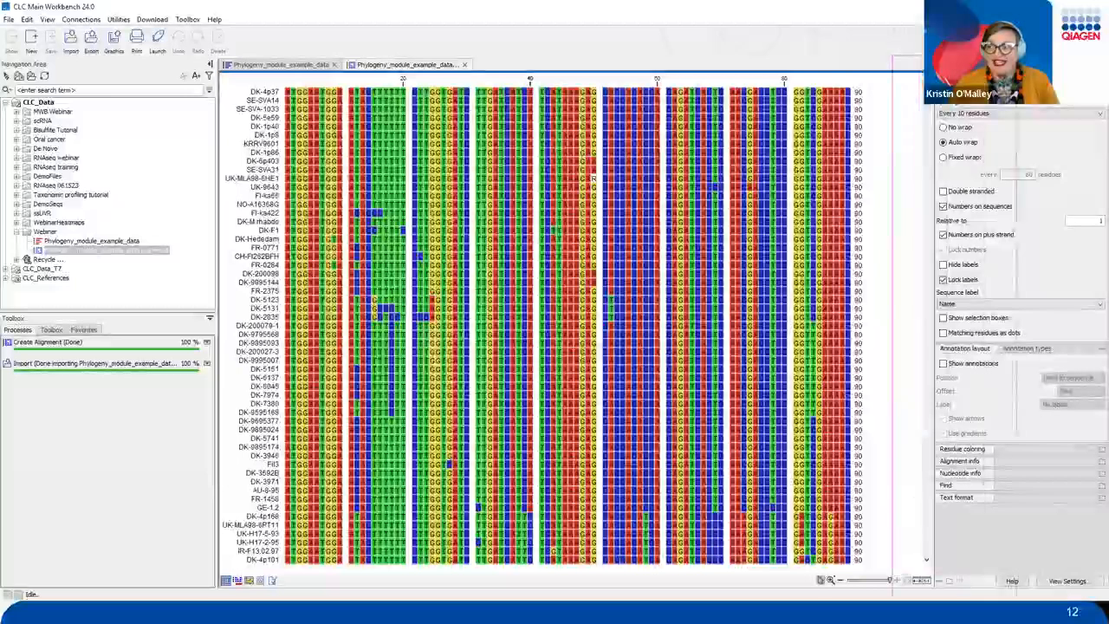
pyautogui.moveTo(878, 283)
pyautogui.mouseDown()
pyautogui.moveTo(901, 269)
pyautogui.moveTo(847, 325)
pyautogui.mouseUp()
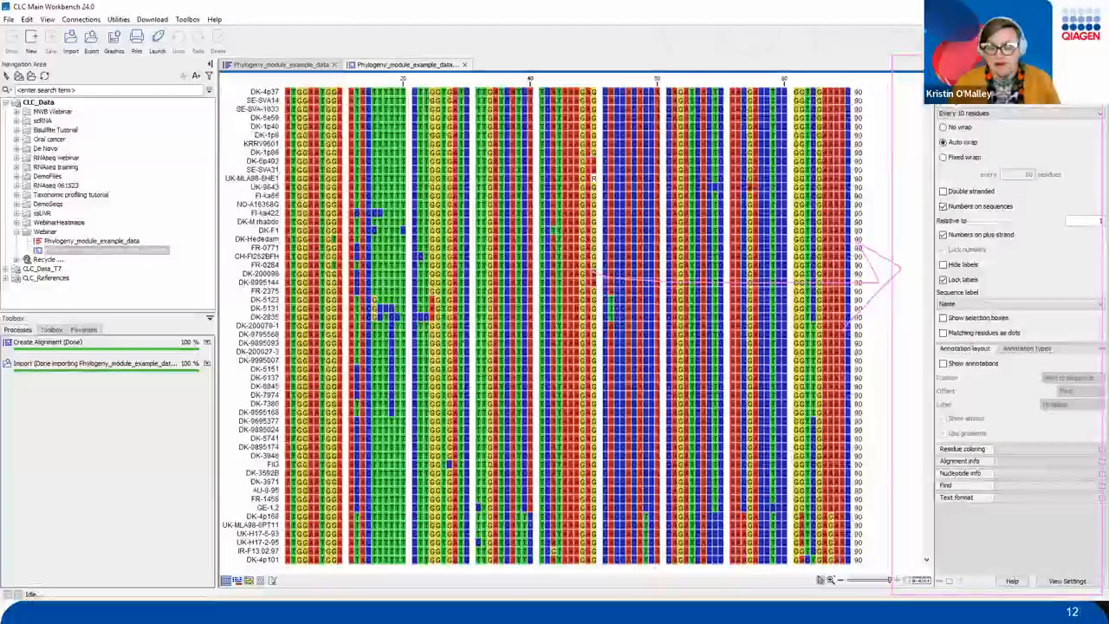
pyautogui.press('Escape')
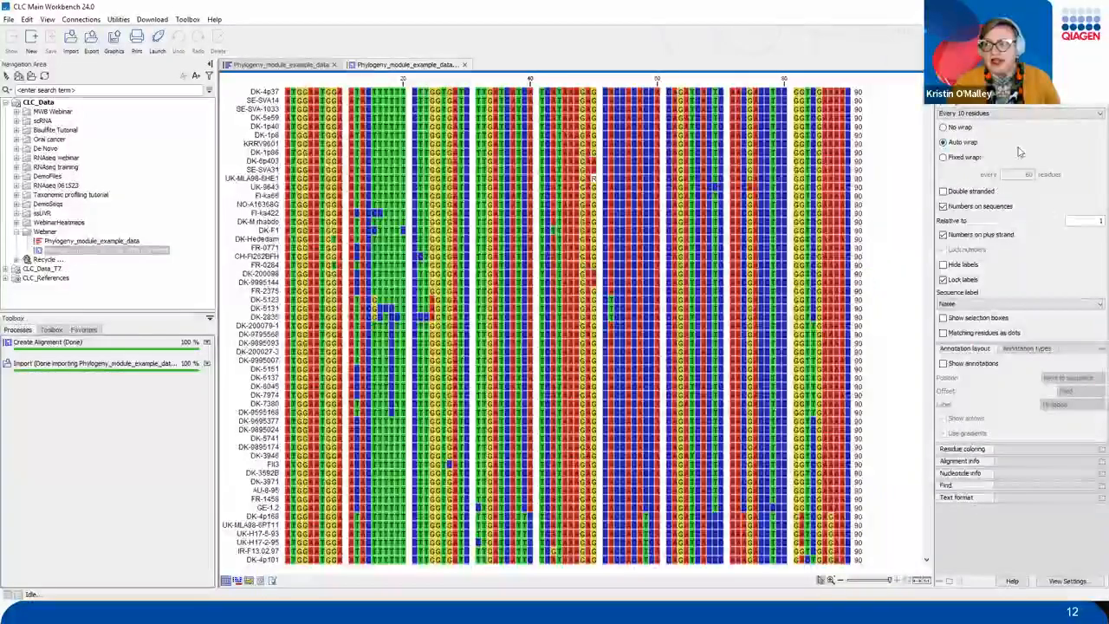
# Set the alignment's residue spacing to No spacing and its wrapping to No wrap.
pyautogui.click(1000, 116)
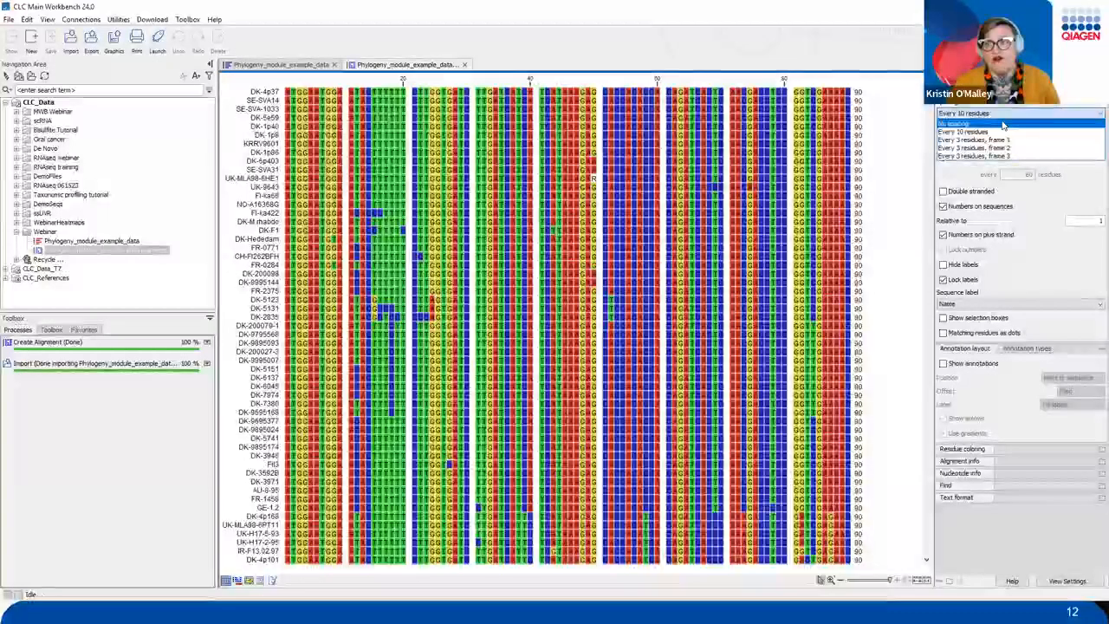
pyautogui.click(1002, 126)
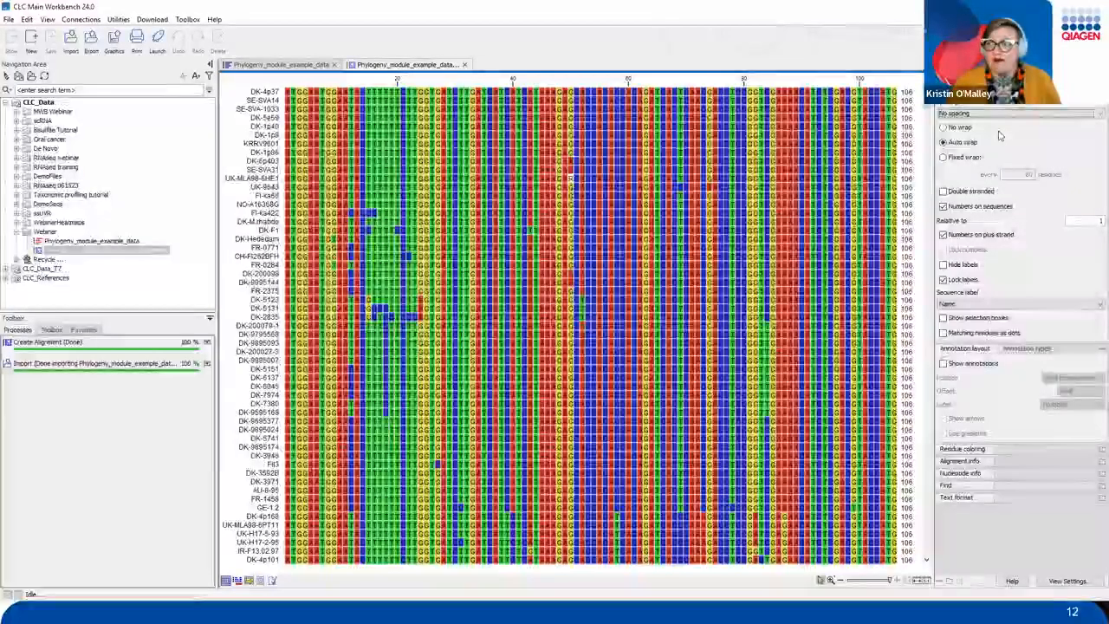
pyautogui.moveTo(975, 127)
pyautogui.mouseDown()
pyautogui.moveTo(1005, 139)
pyautogui.moveTo(998, 162)
pyautogui.mouseUp()
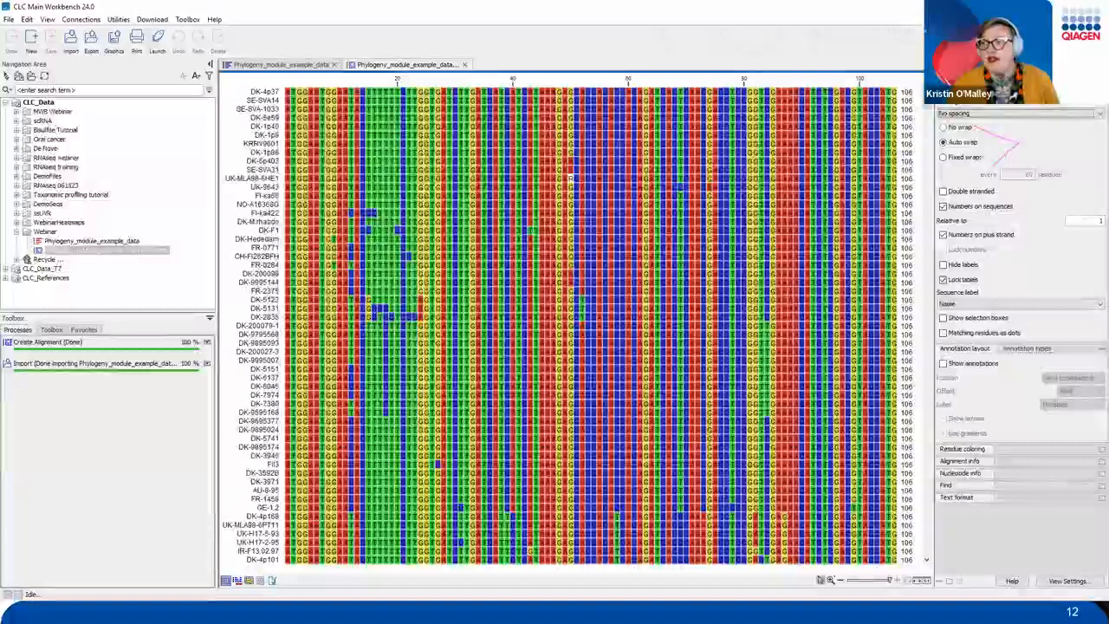
pyautogui.click(942, 128)
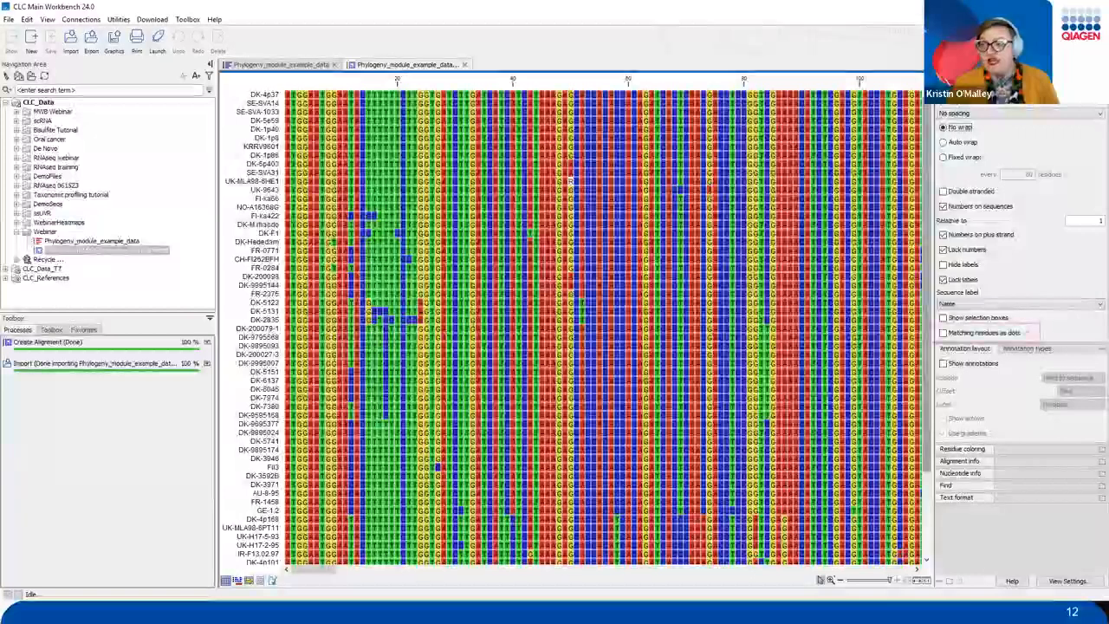
# Show matching residues as dots and switch the Rasmol colors from background color to foreground color.
pyautogui.moveTo(1027, 329); pyautogui.dragTo(1053, 282)
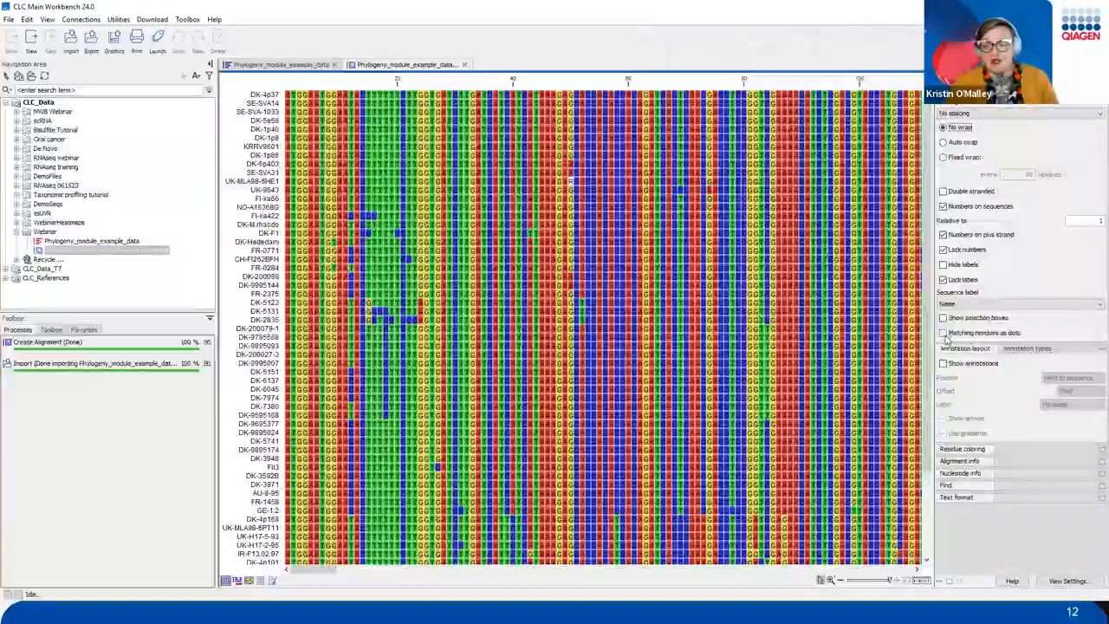
pyautogui.click(944, 335)
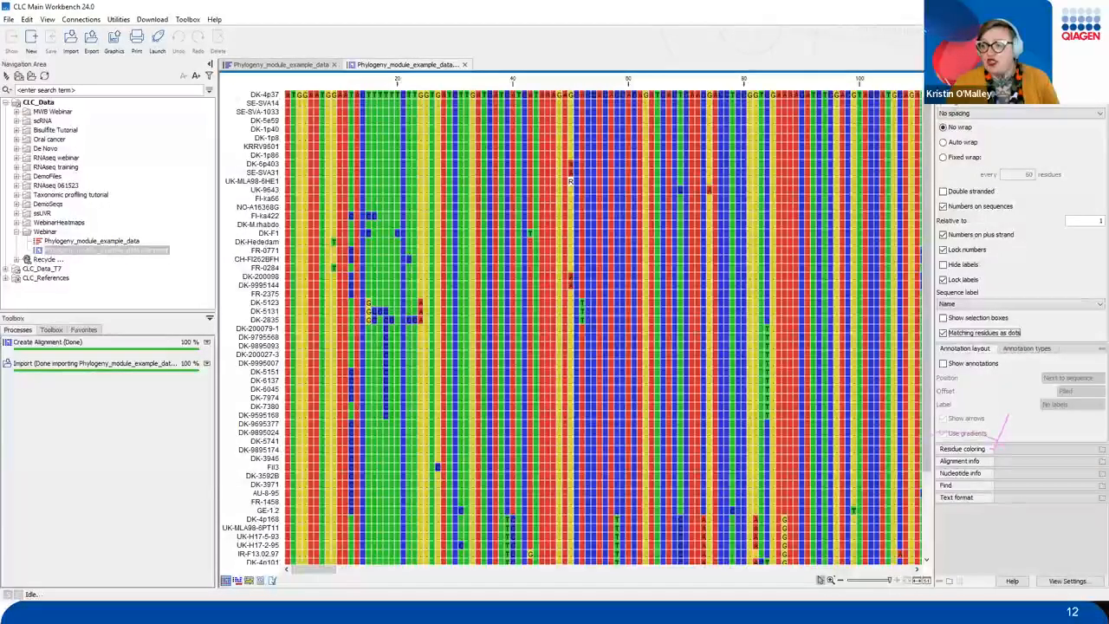
pyautogui.click(963, 448)
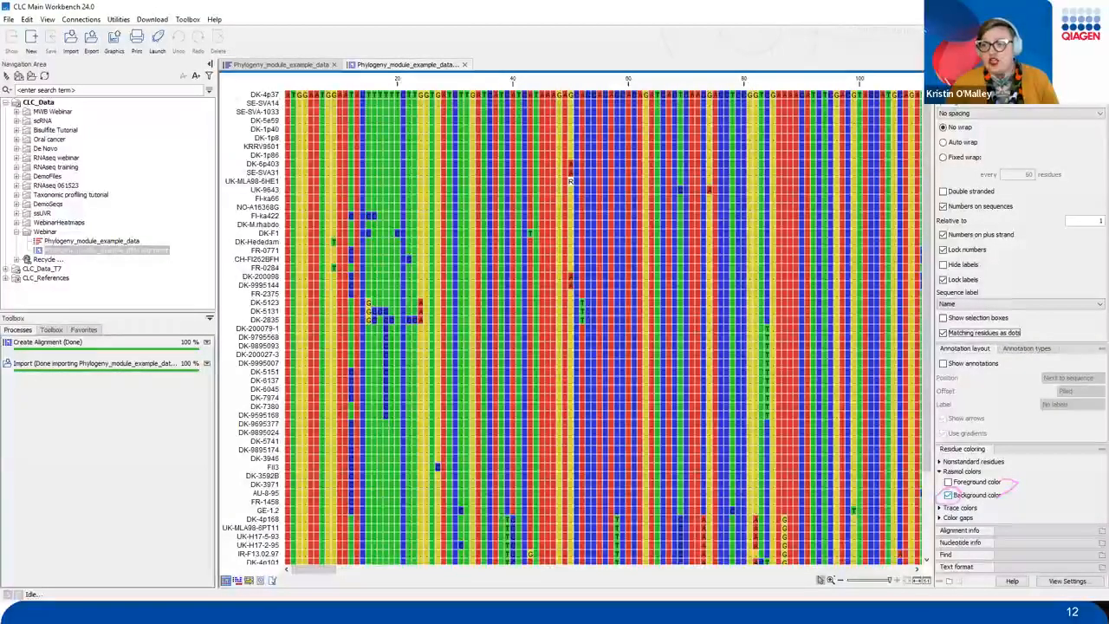
pyautogui.click(949, 495)
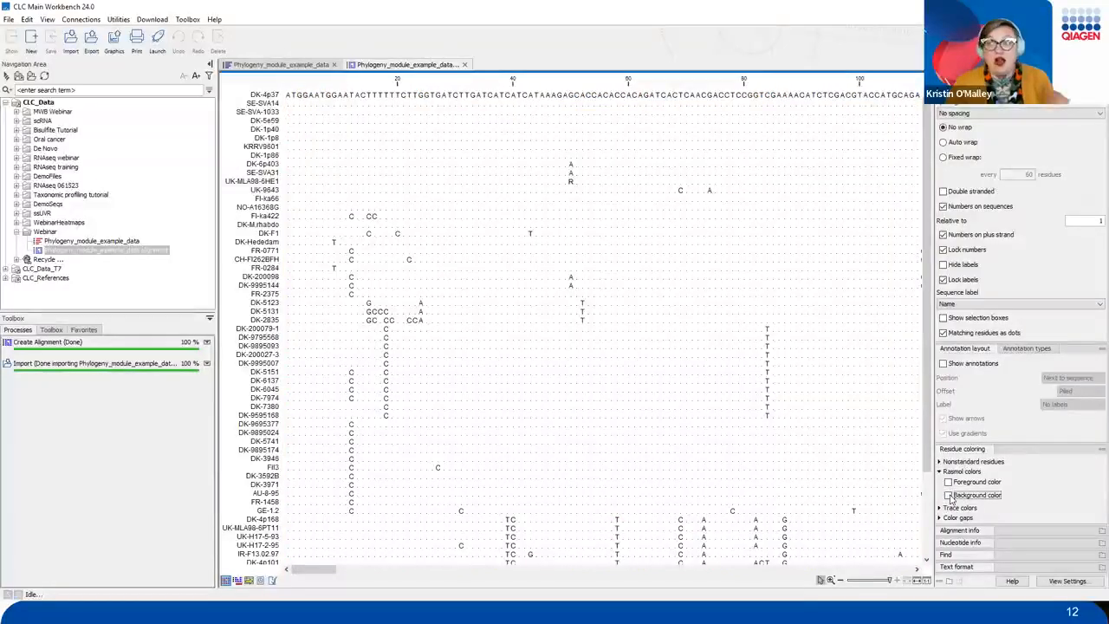
pyautogui.click(948, 482)
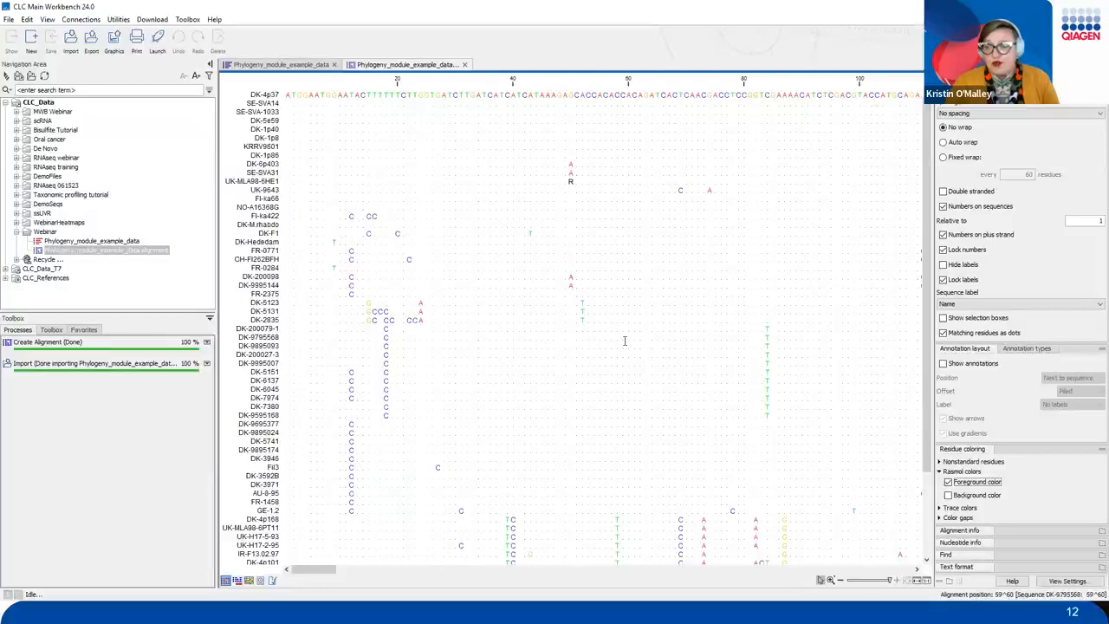
# Examine the alignment down to its consensus, conservation and sequence logo, both fitted to width and at 100% zoom.
pyautogui.scroll(-4, 623, 338)
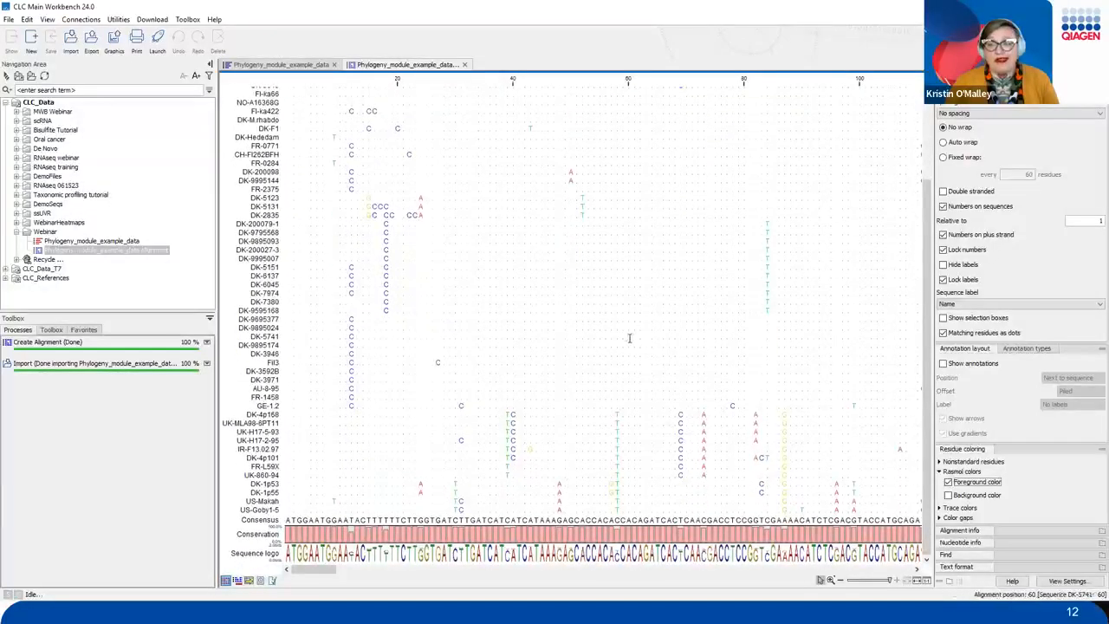
pyautogui.scroll(4, 627, 448)
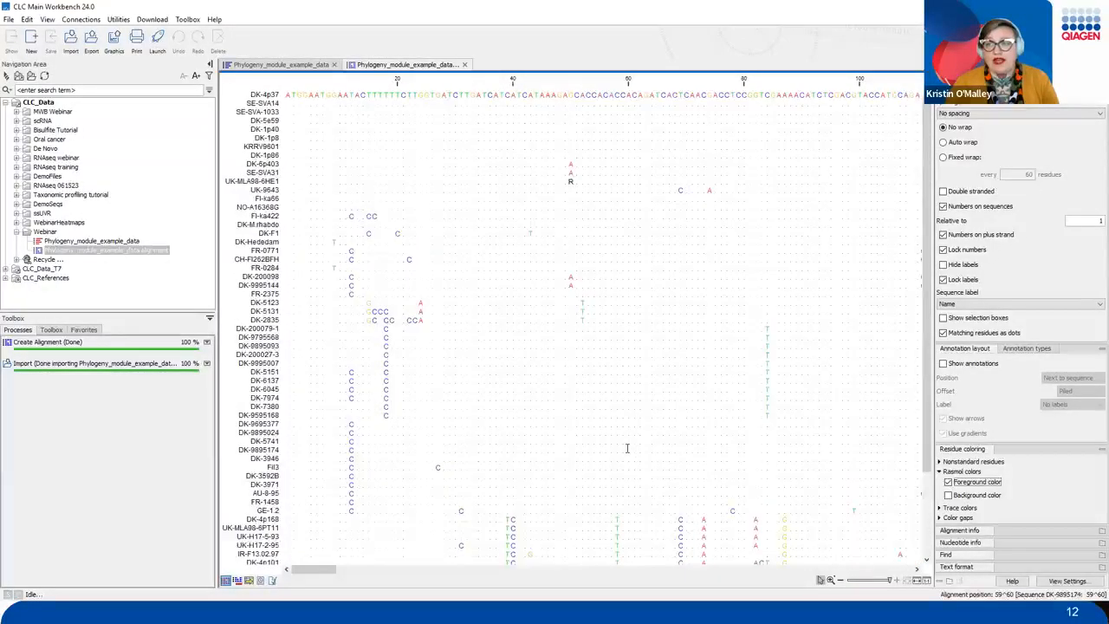
pyautogui.scroll(-4, 627, 448)
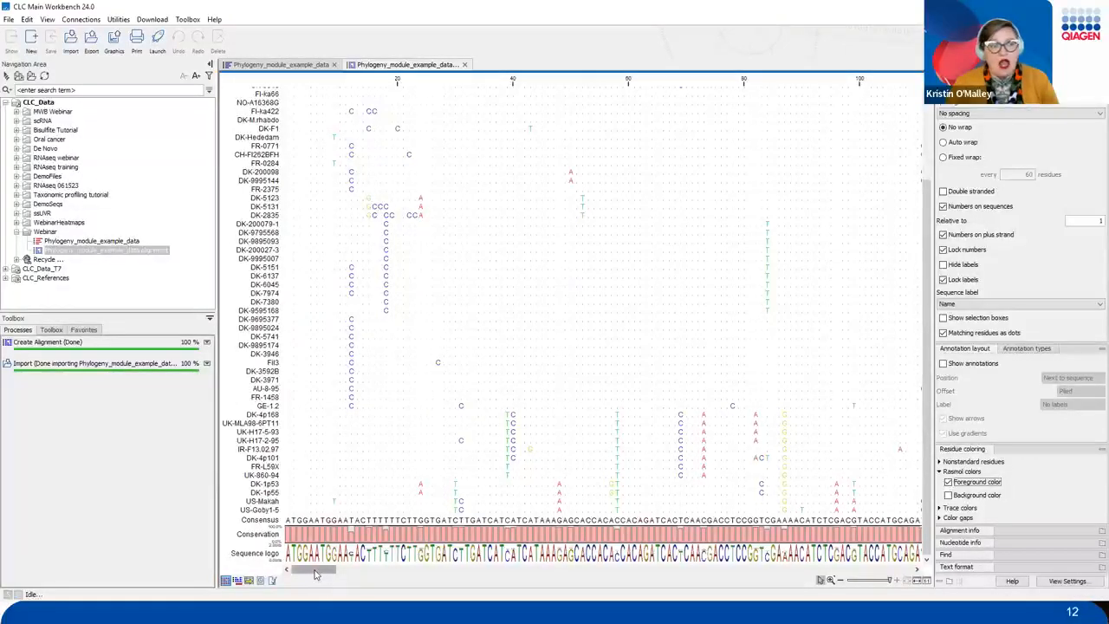
pyautogui.moveTo(317, 575); pyautogui.dragTo(276, 590)
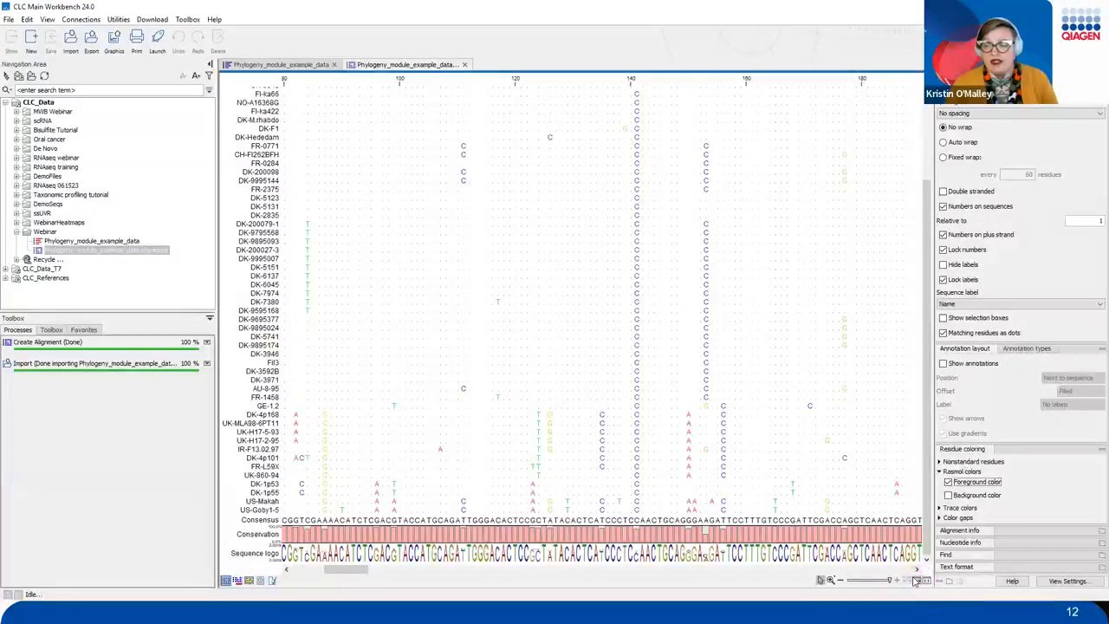
pyautogui.click(917, 581)
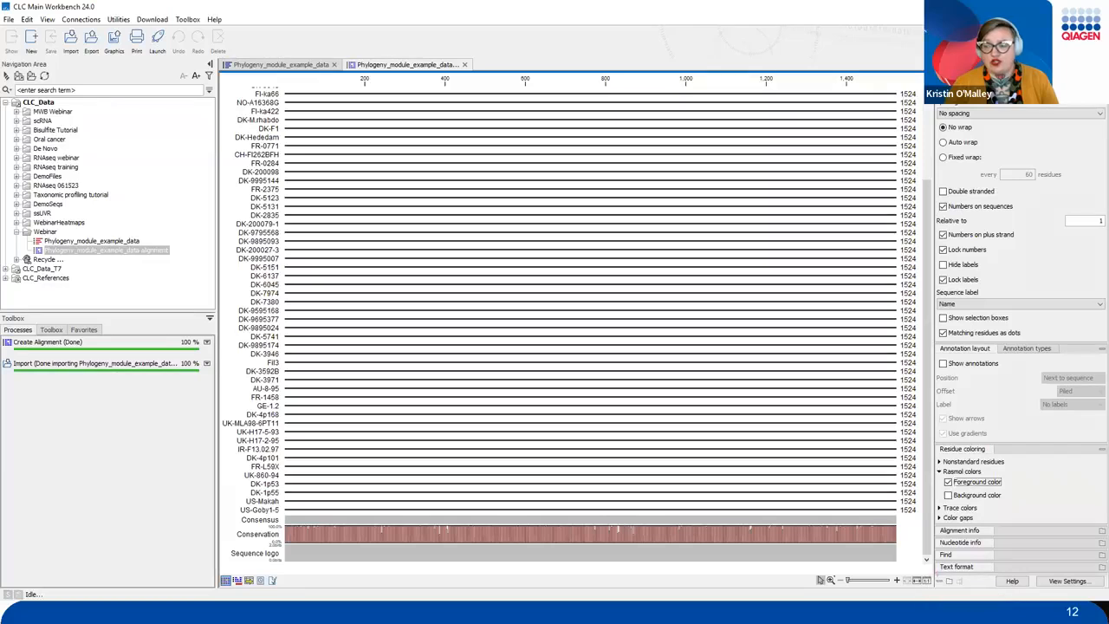
pyautogui.click(926, 580)
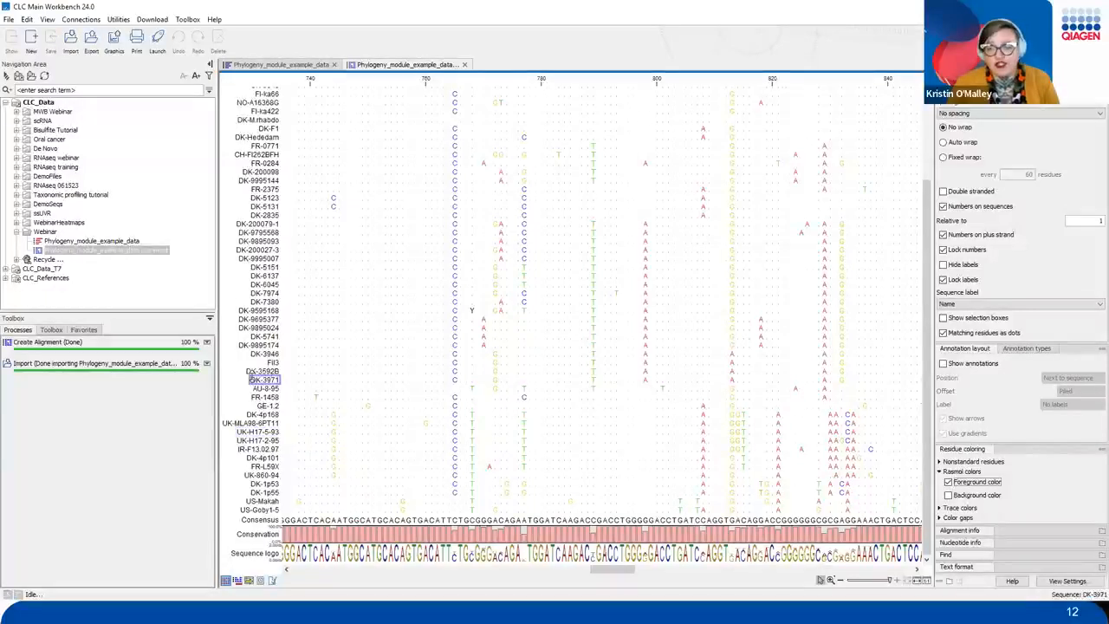
pyautogui.rightClick(394, 68)
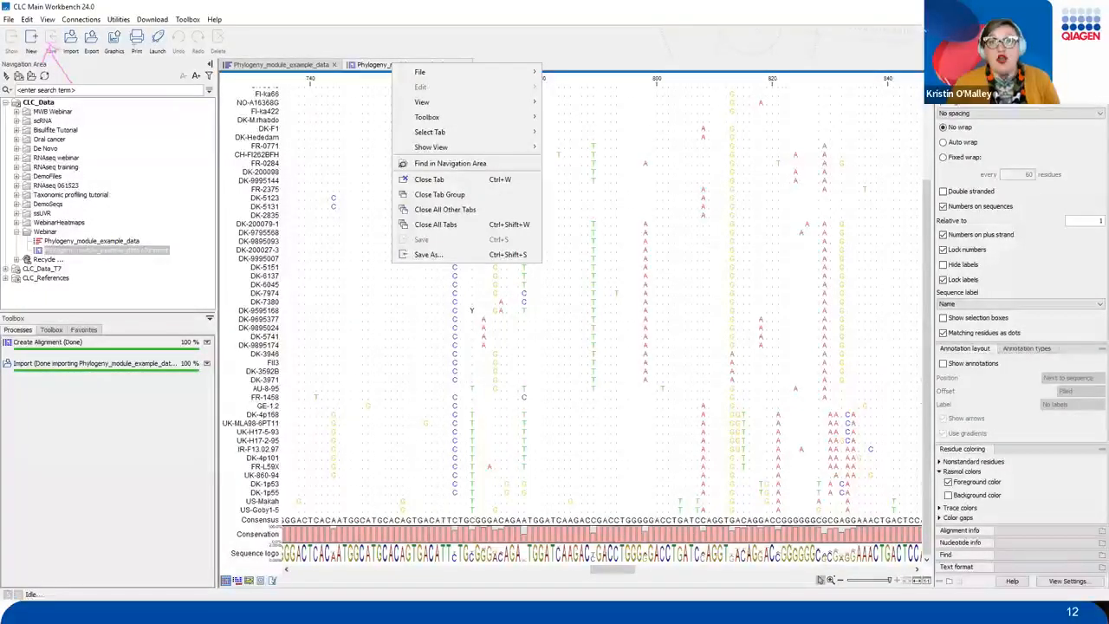
pyautogui.moveTo(101, 25)
pyautogui.mouseDown()
pyautogui.moveTo(80, 55)
pyautogui.moveTo(141, 42)
pyautogui.moveTo(118, 116)
pyautogui.moveTo(241, 236)
pyautogui.moveTo(333, 248)
pyautogui.moveTo(273, 264)
pyautogui.mouseUp()
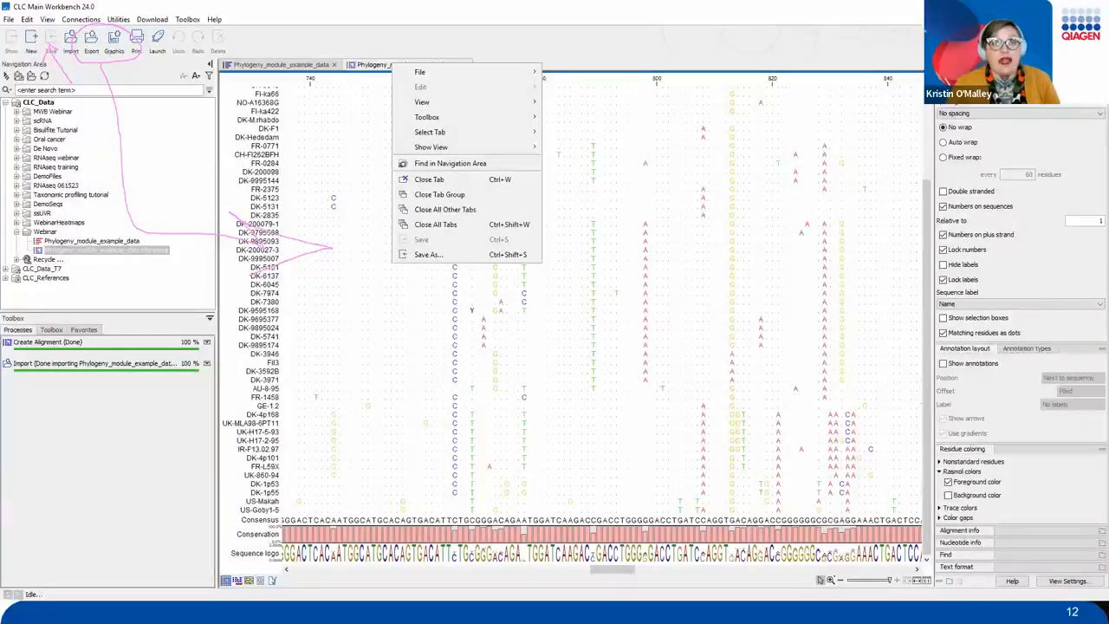
pyautogui.moveTo(119, 63)
pyautogui.mouseDown()
pyautogui.moveTo(250, 149)
pyautogui.moveTo(312, 170)
pyautogui.mouseUp()
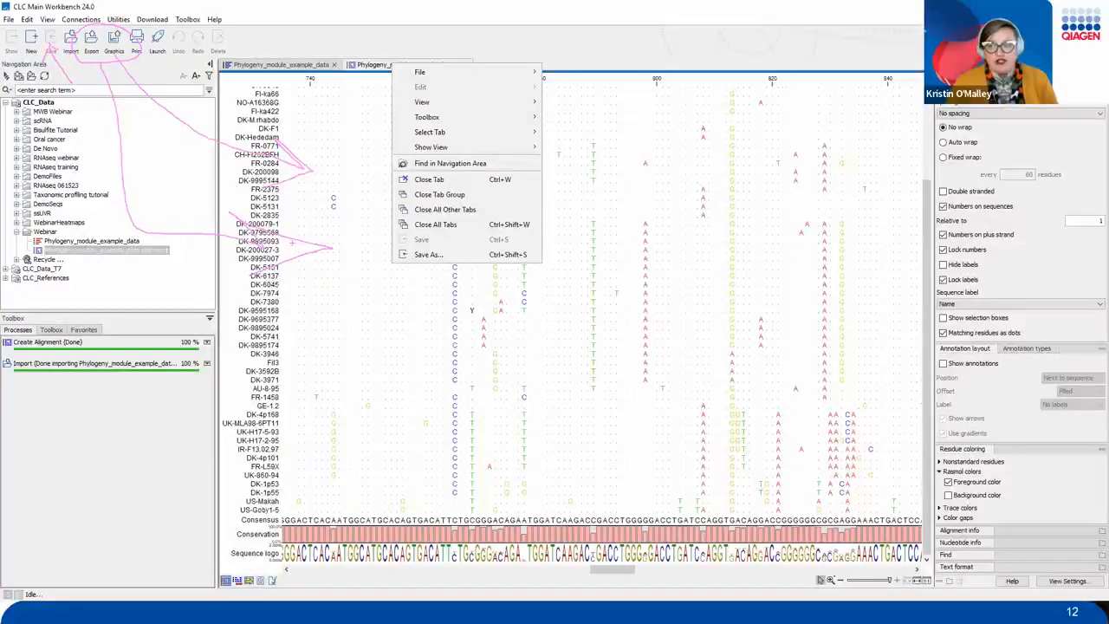
pyautogui.press('Escape')
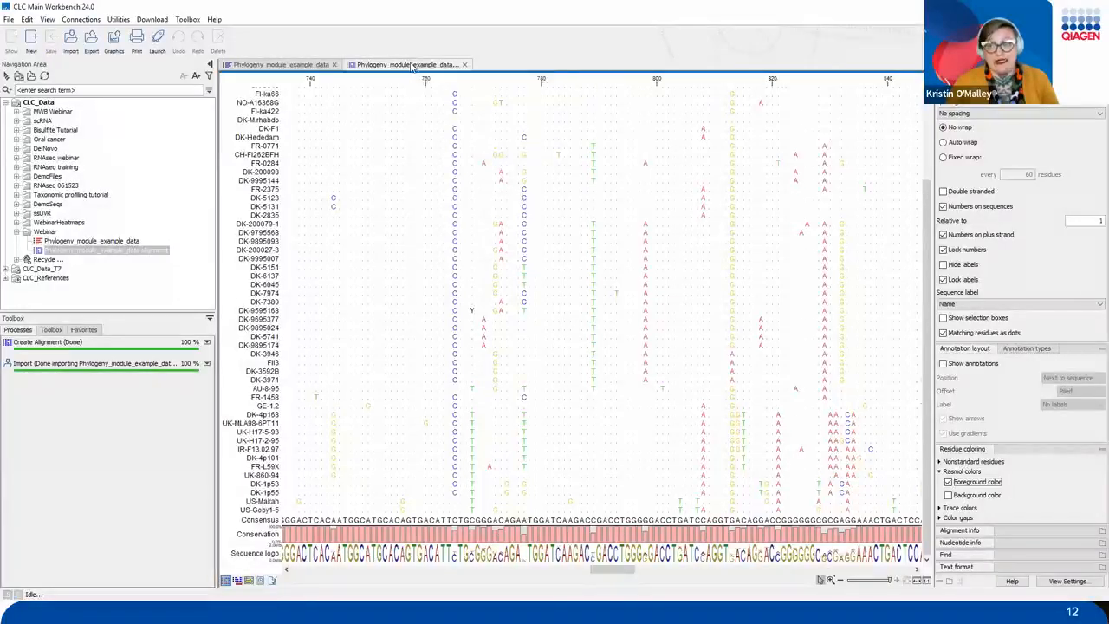
pyautogui.rightClick(412, 68)
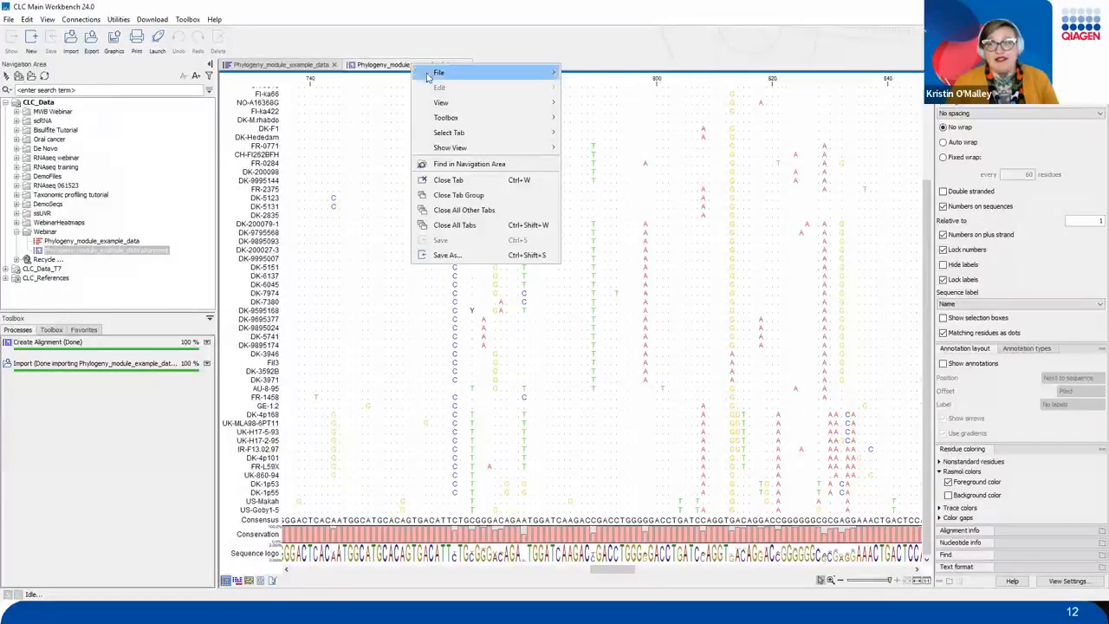
pyautogui.moveTo(434, 78)
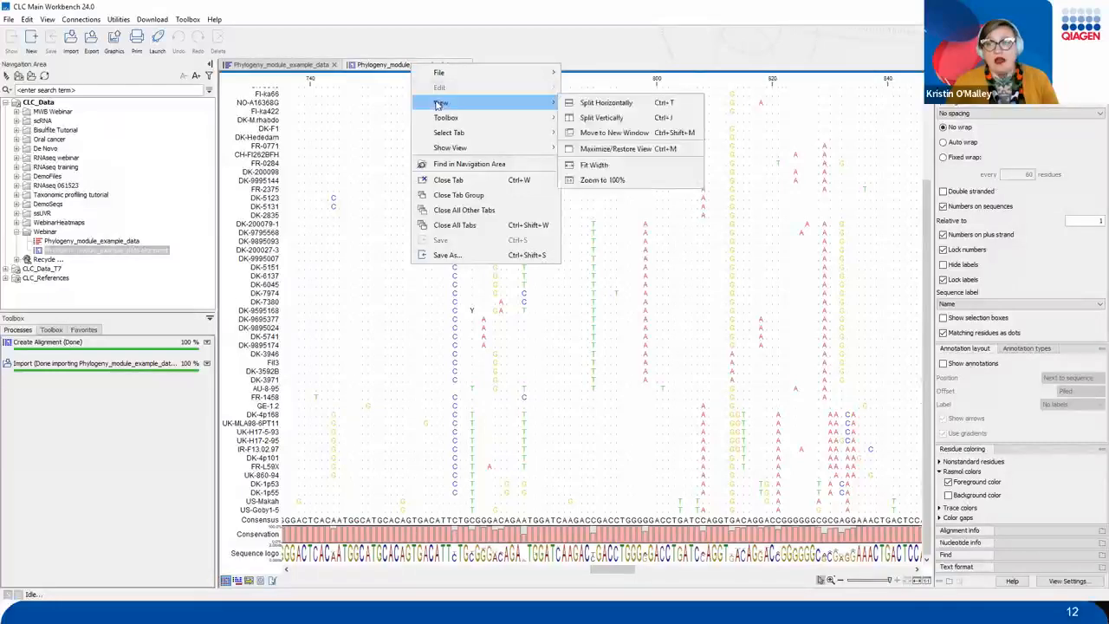
pyautogui.moveTo(440, 135)
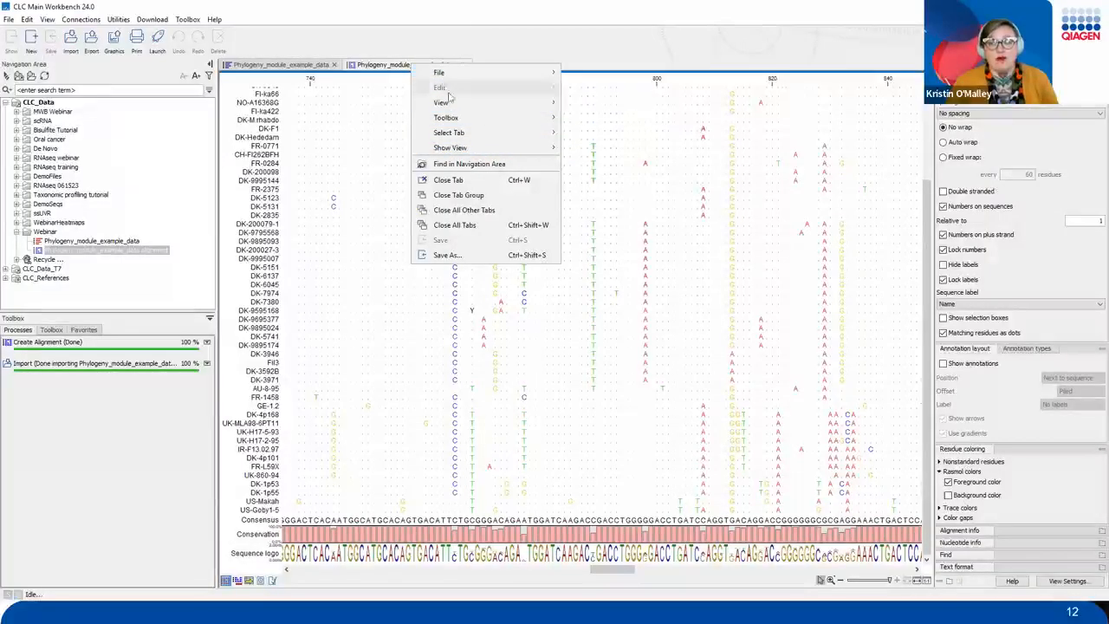
pyautogui.click(468, 29)
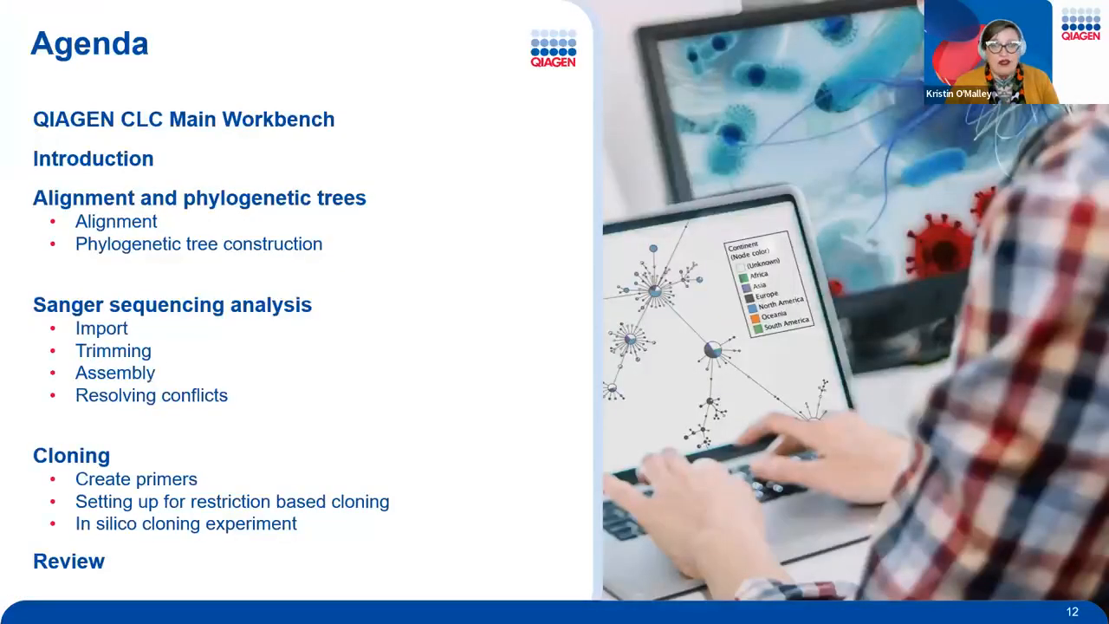
pyautogui.press('Right')
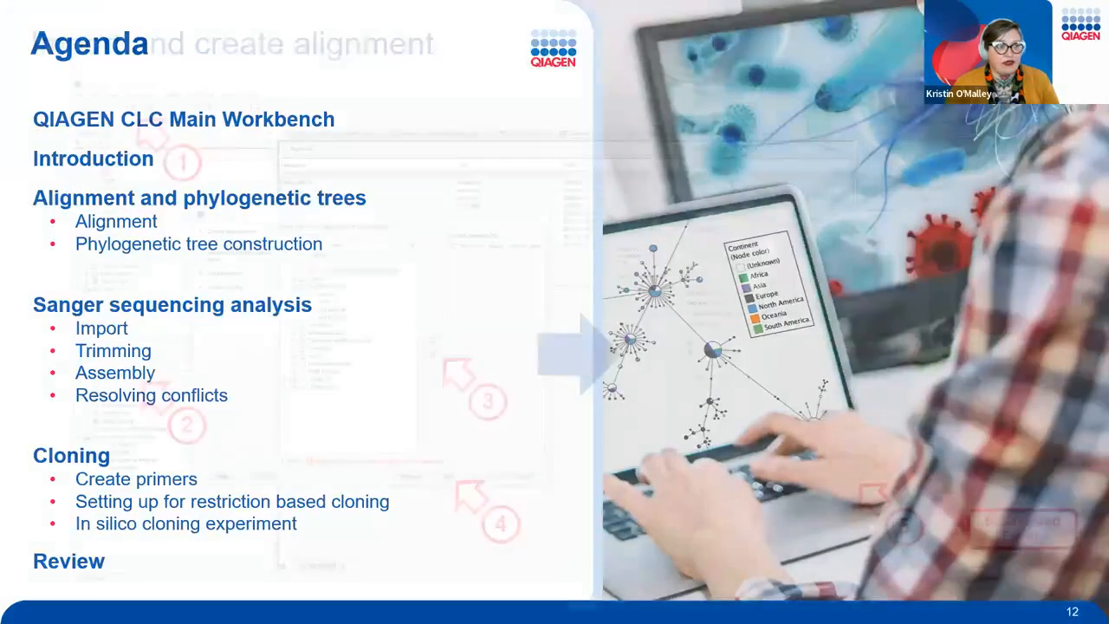
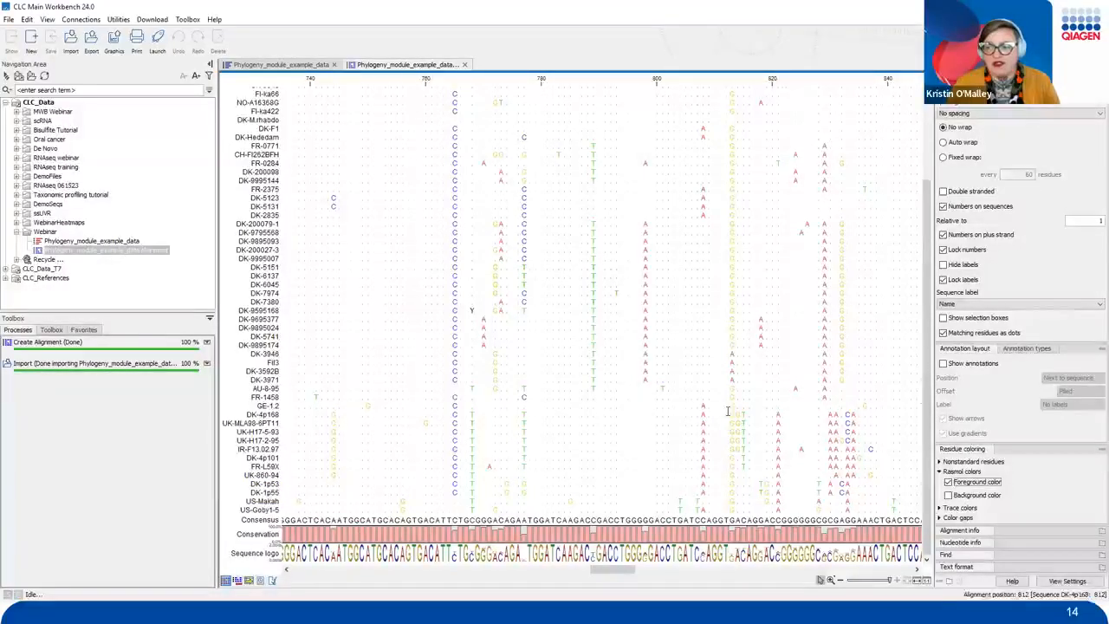
# Select positions 813 to 816 of sequence UK-H17-5-93 and view the editing options available for the selection.
pyautogui.moveTo(728, 410)
pyautogui.mouseDown()
pyautogui.moveTo(747, 411)
pyautogui.moveTo(769, 452)
pyautogui.moveTo(660, 383)
pyautogui.mouseUp()
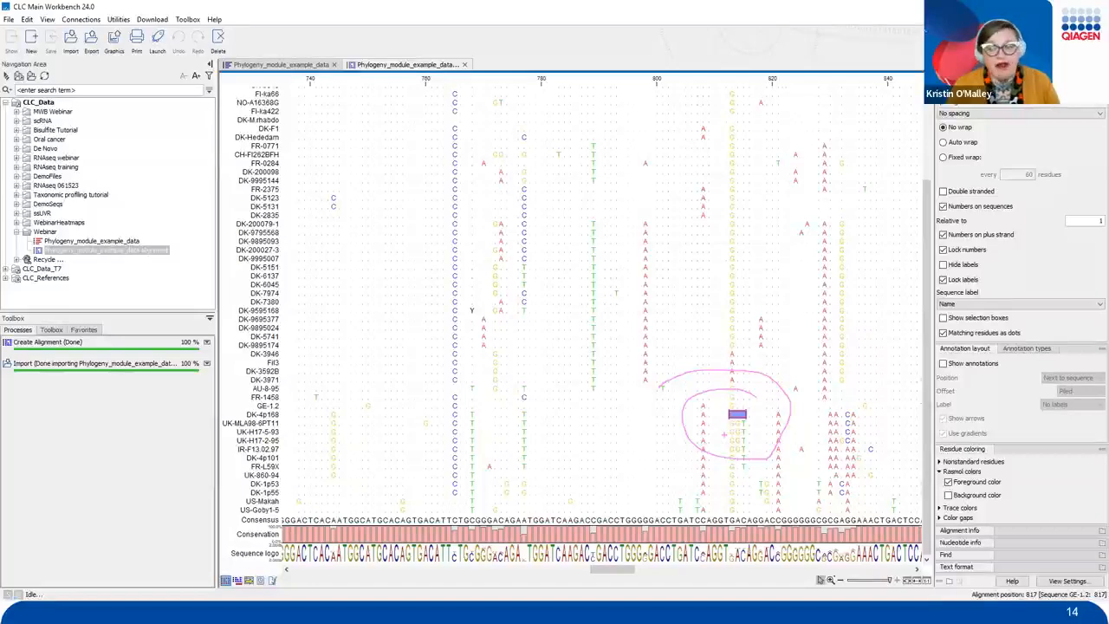
pyautogui.press('Escape')
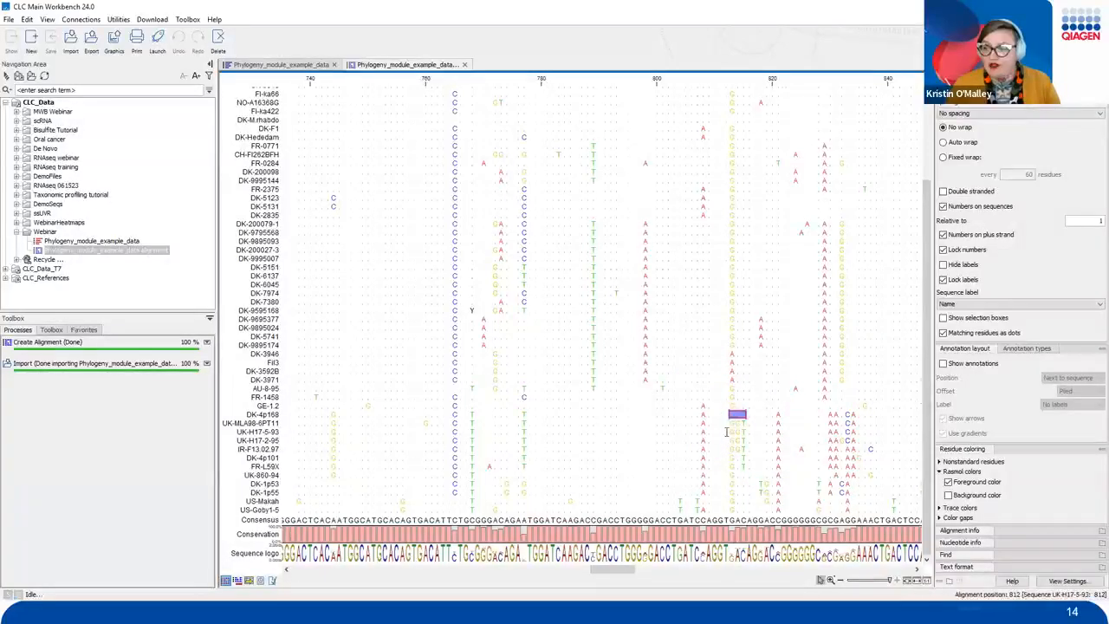
pyautogui.moveTo(729, 431); pyautogui.dragTo(753, 430)
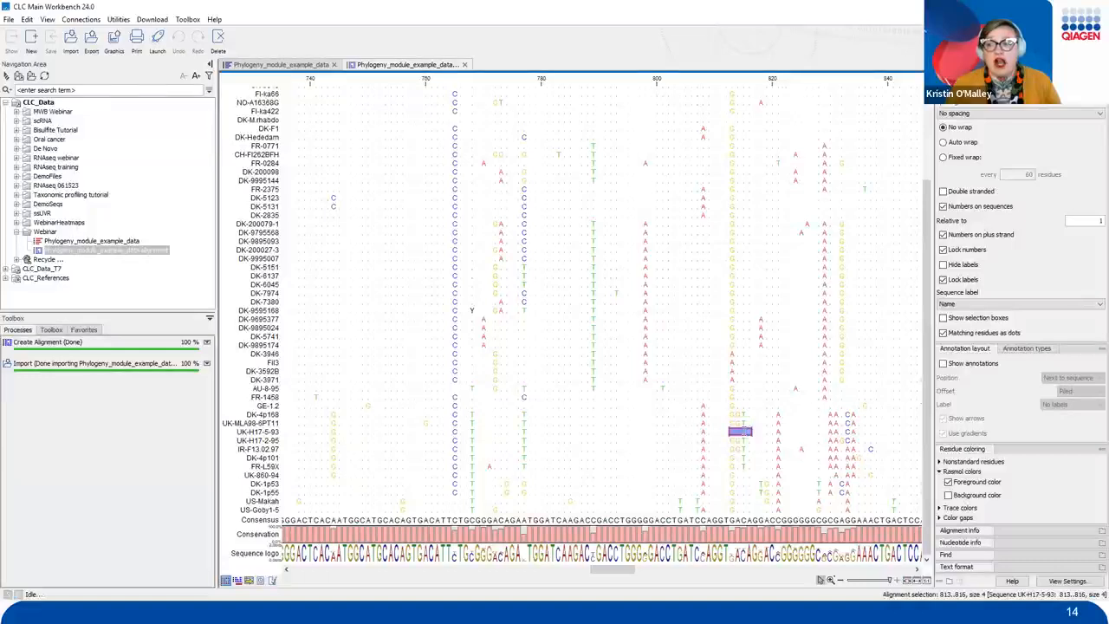
pyautogui.rightClick(742, 431)
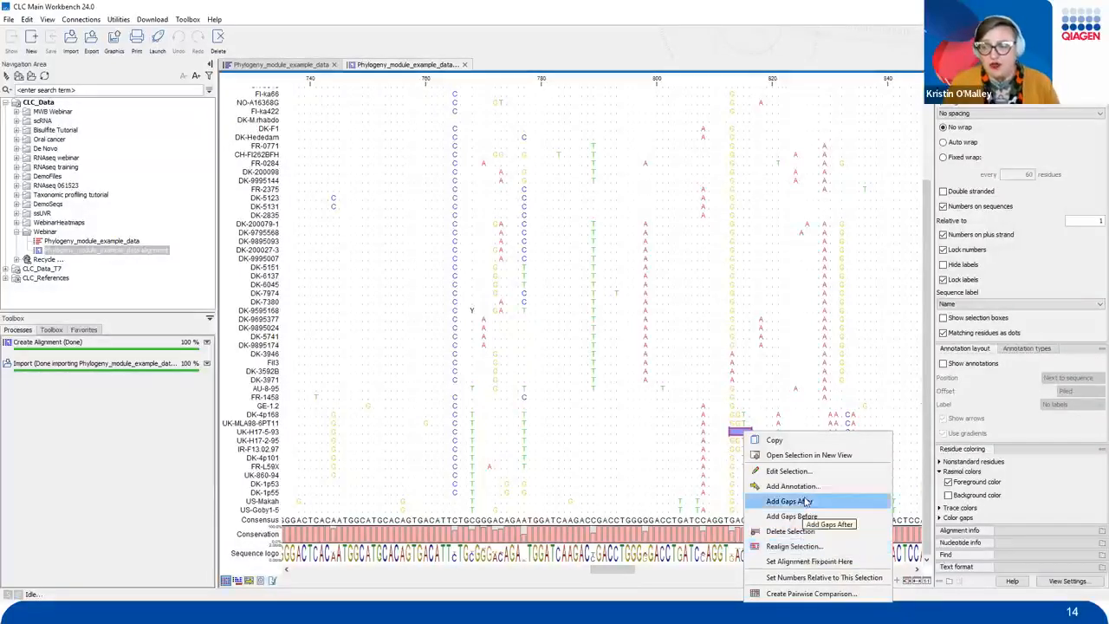
pyautogui.click(726, 456)
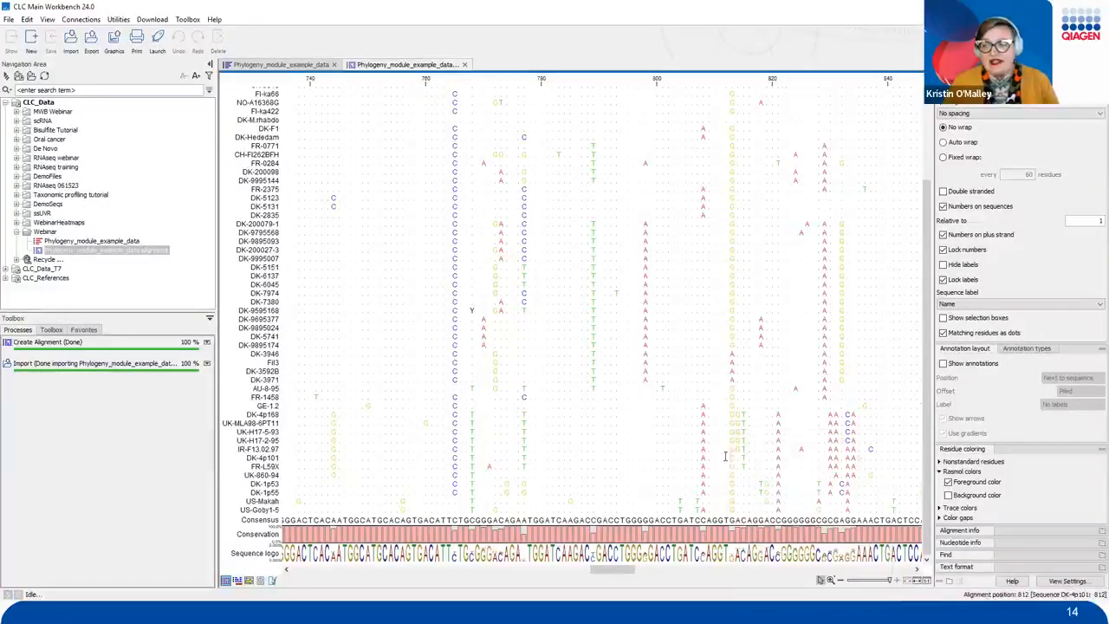
# Add gaps after positions 807 to 823 of sequence IR-F13.02.97 in the alignment.
pyautogui.moveTo(696, 449); pyautogui.dragTo(791, 449)
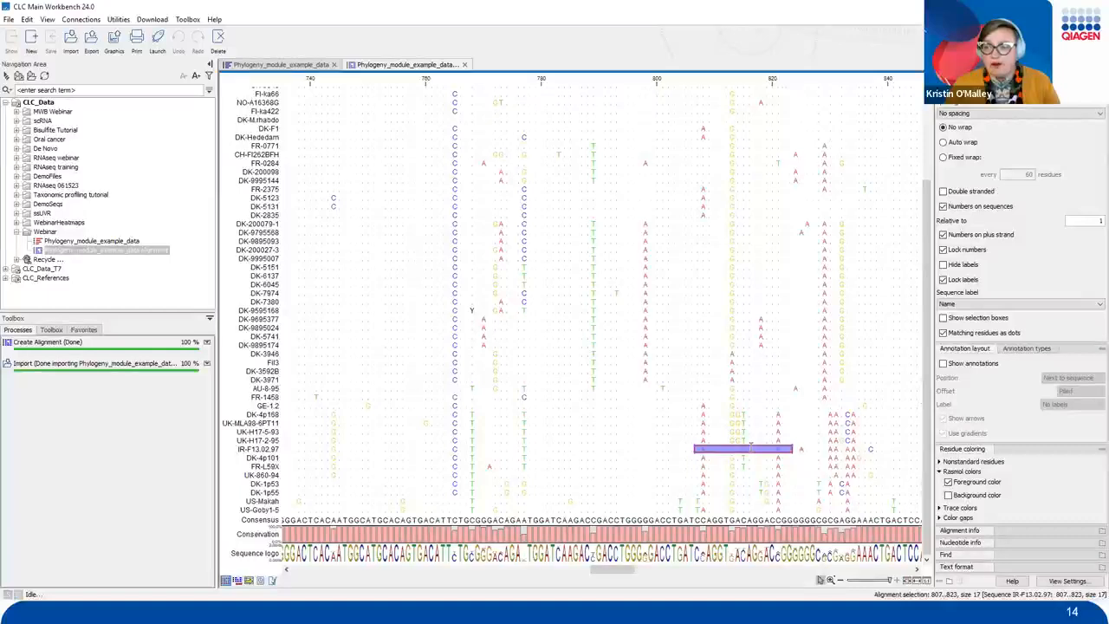
pyautogui.rightClick(751, 449)
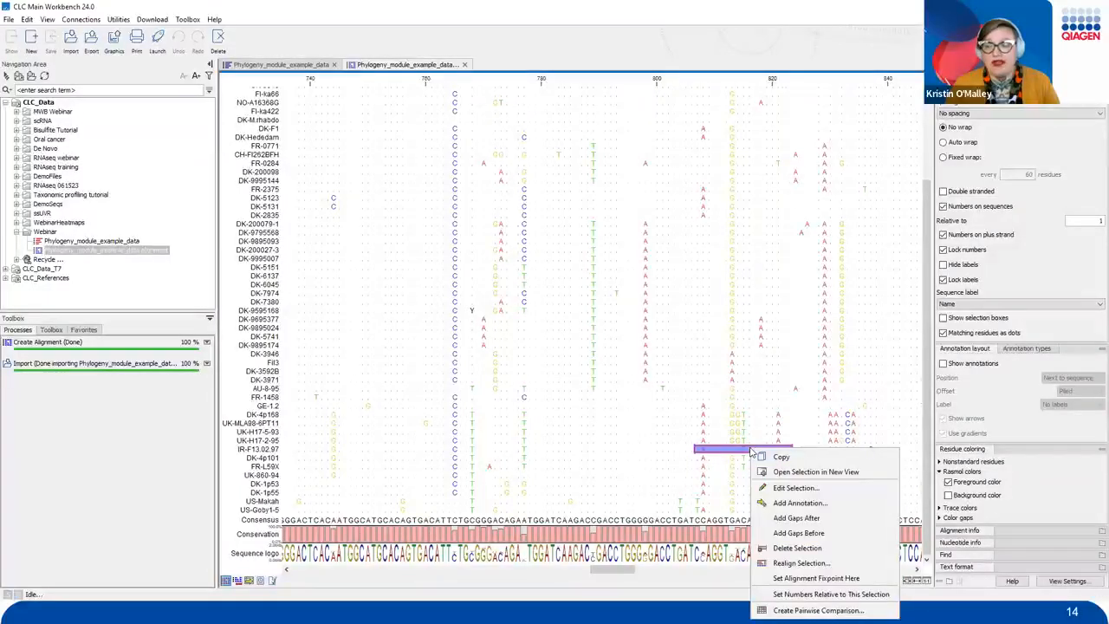
pyautogui.click(790, 518)
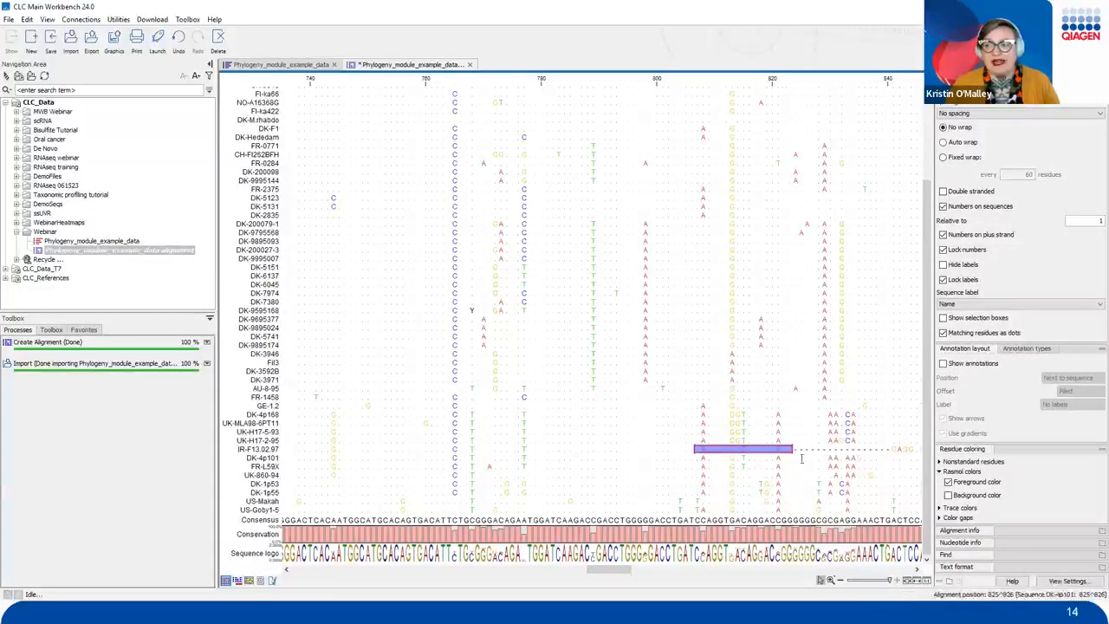
pyautogui.rightClick(734, 449)
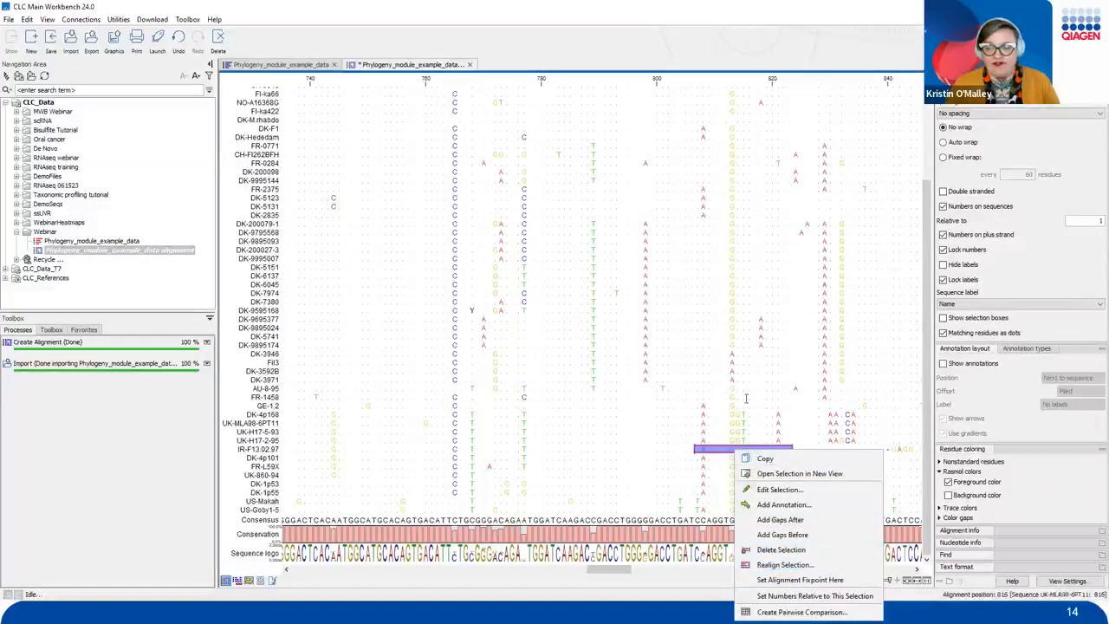
pyautogui.click(718, 386)
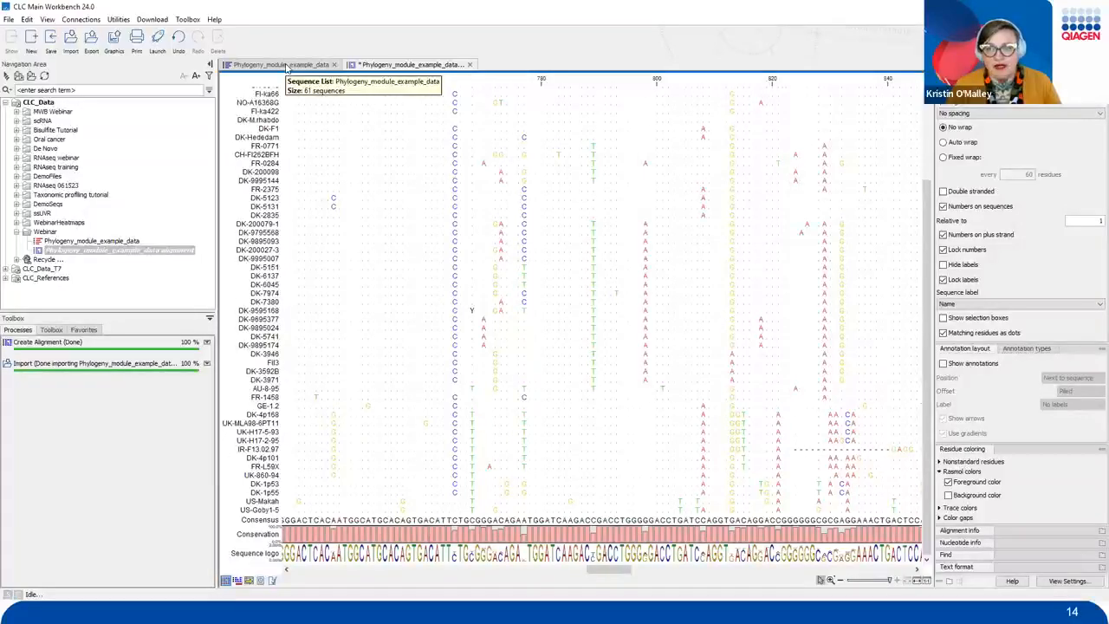
# Close the alignment without saving its changes and close the Phylogeny_module_example_data sequence list.
pyautogui.click(470, 65)
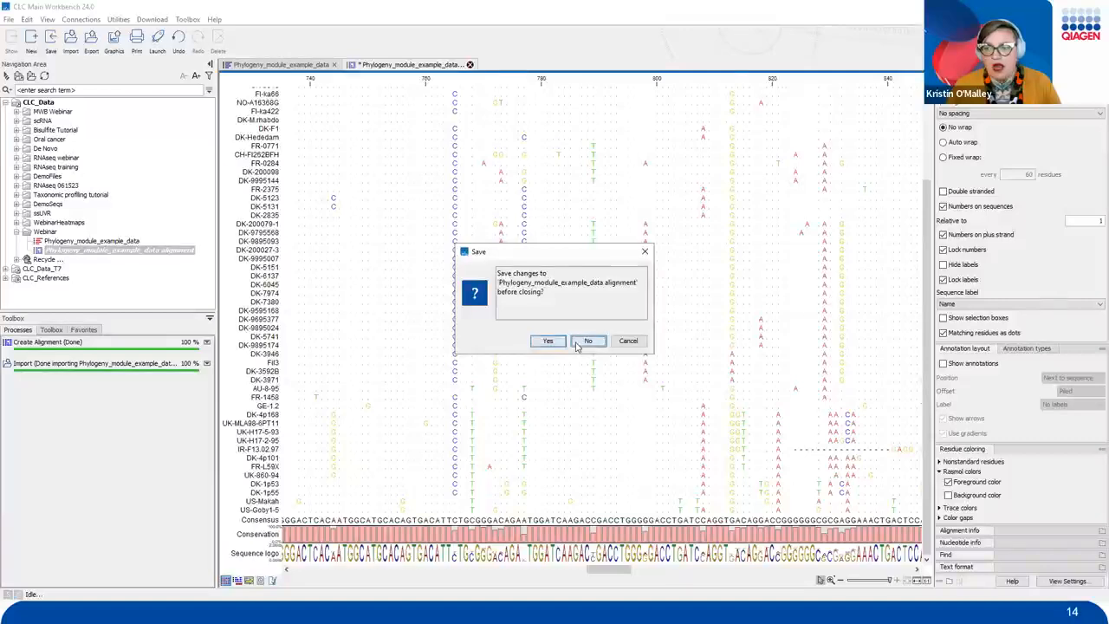
pyautogui.click(588, 341)
pyautogui.click(333, 65)
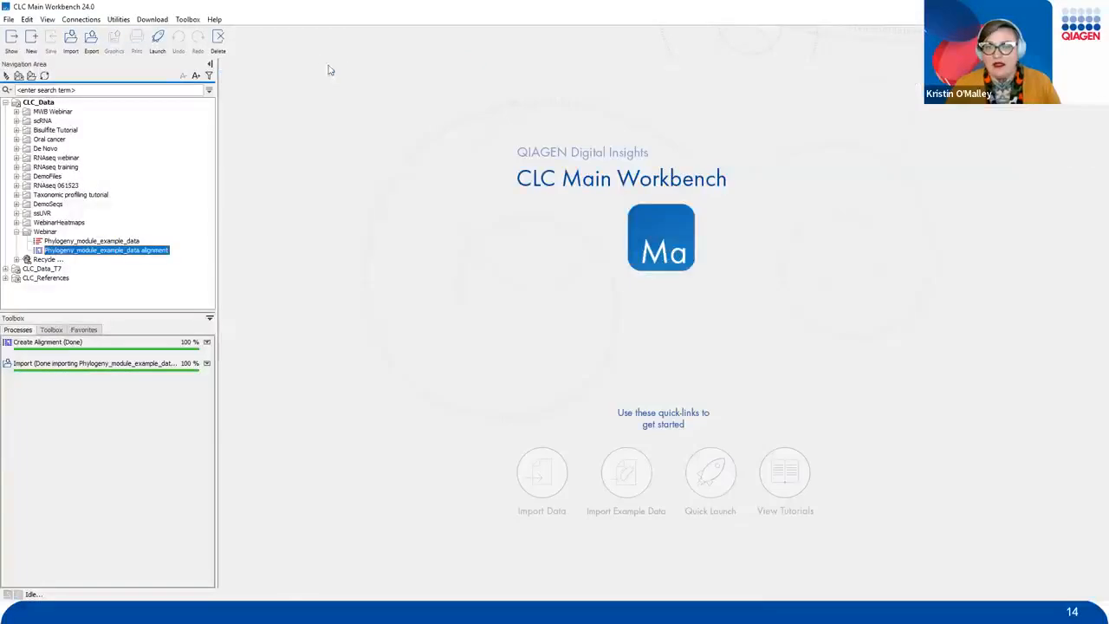
# Launch the Create Tree tool from Alignments and Trees for the Phylogeny_module_example_data alignment.
pyautogui.click(57, 331)
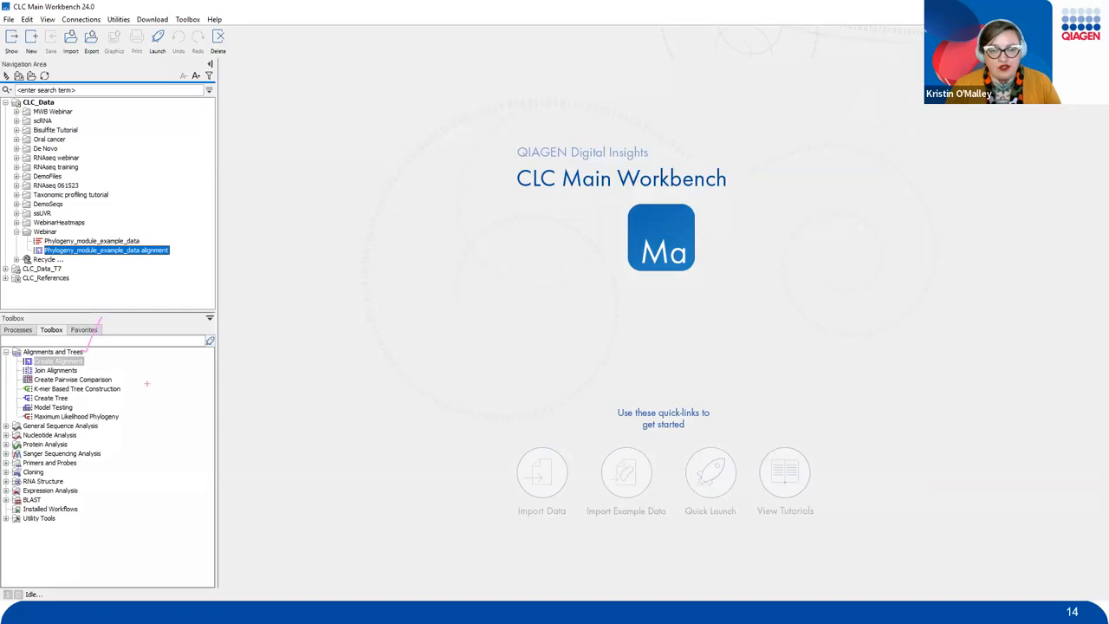
pyautogui.moveTo(18, 403); pyautogui.dragTo(73, 398)
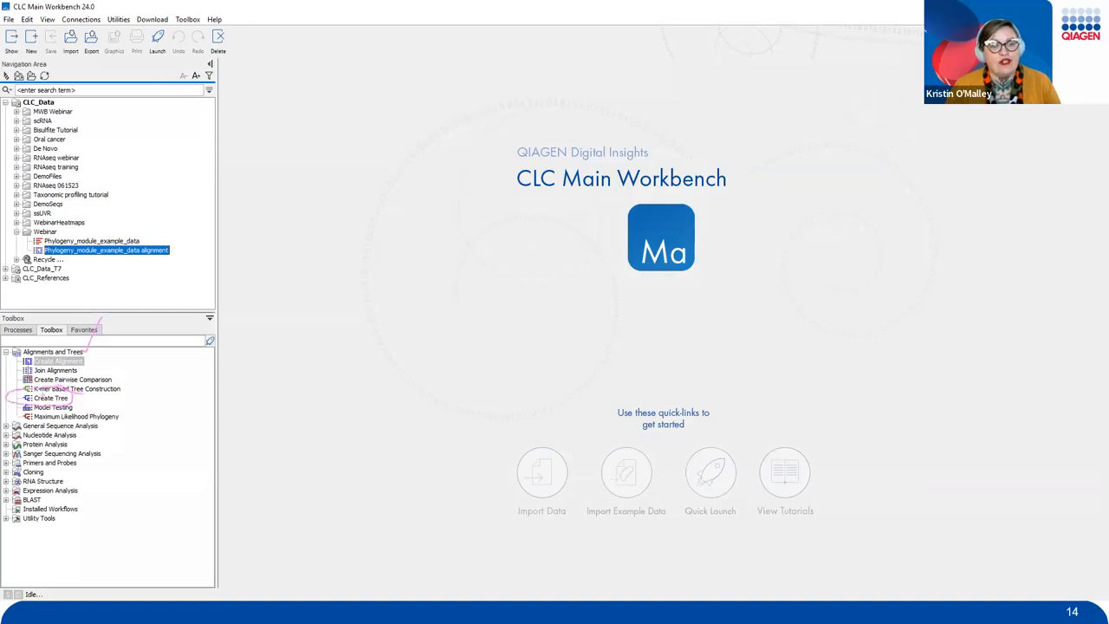
pyautogui.doubleClick(50, 398)
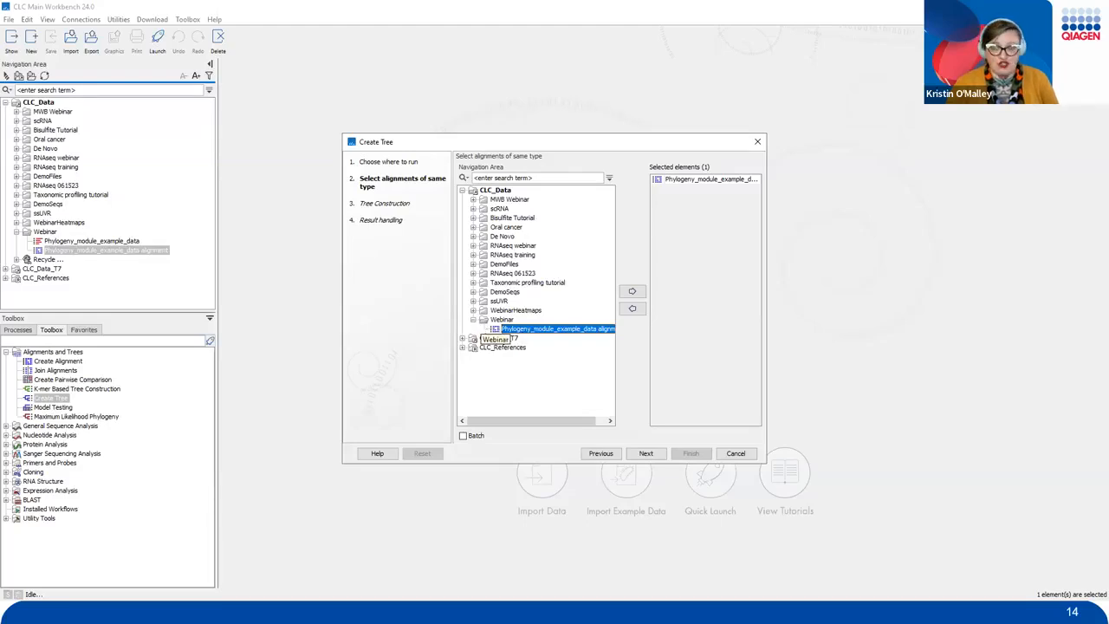
pyautogui.moveTo(462, 310)
pyautogui.mouseDown()
pyautogui.moveTo(569, 347)
pyautogui.moveTo(624, 343)
pyautogui.mouseUp()
pyautogui.moveTo(529, 295); pyautogui.dragTo(518, 305)
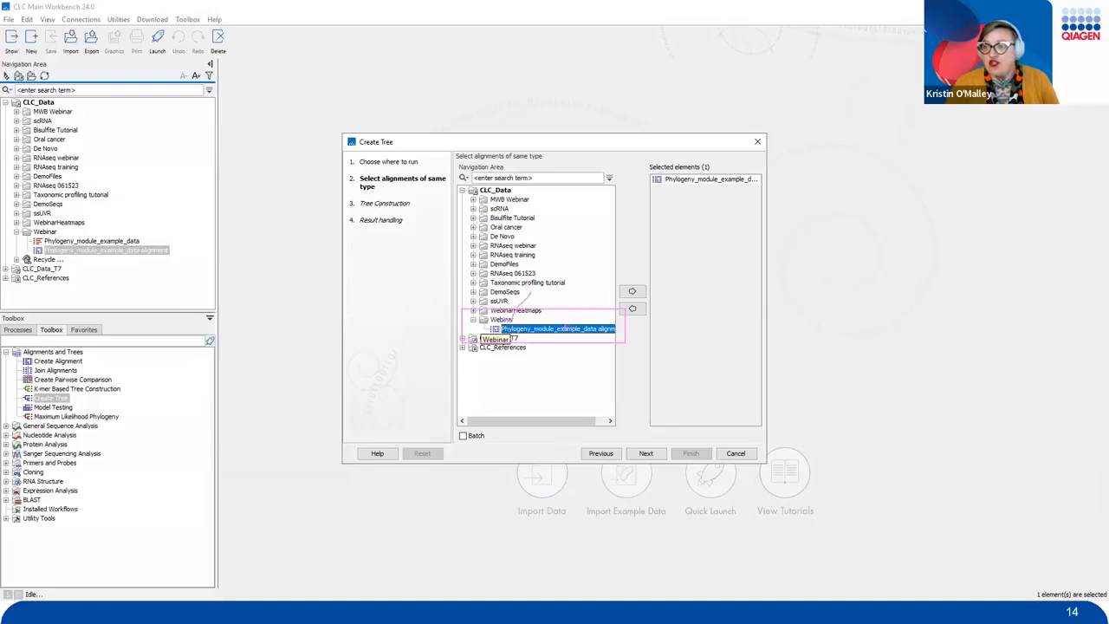
pyautogui.moveTo(579, 309); pyautogui.dragTo(562, 326)
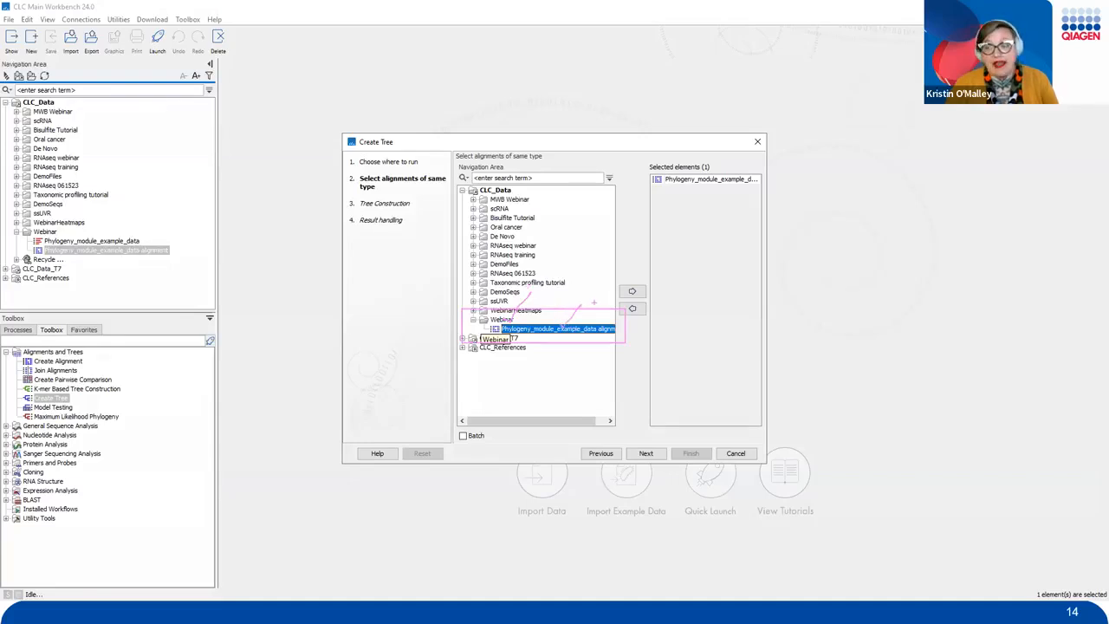
pyautogui.press('Escape')
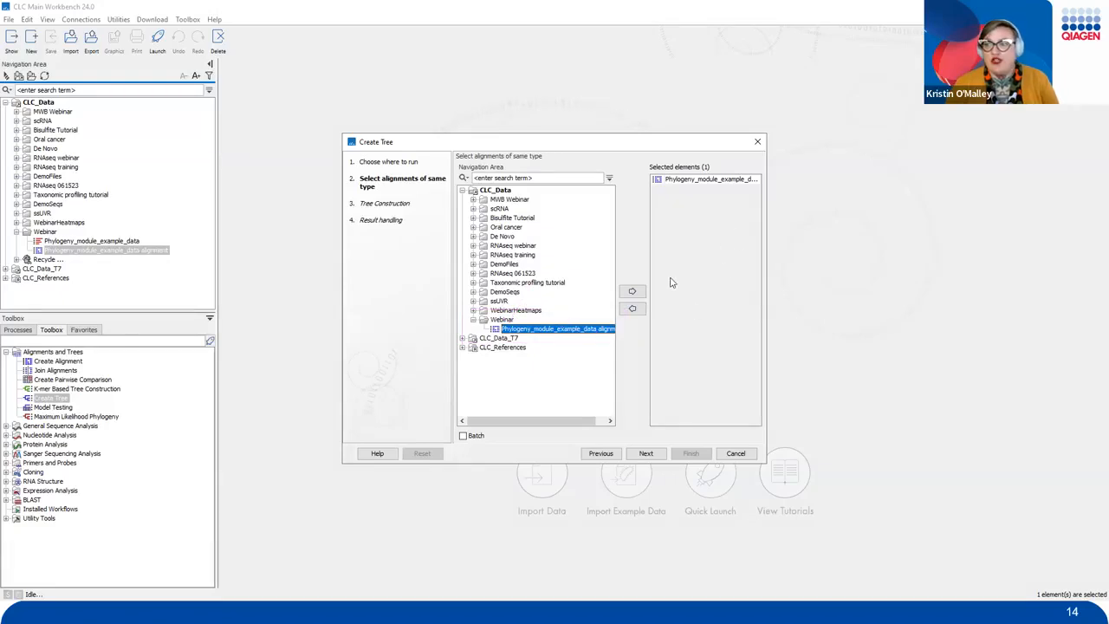
pyautogui.moveTo(669, 279)
pyautogui.mouseDown()
pyautogui.moveTo(601, 295)
pyautogui.moveTo(648, 270)
pyautogui.moveTo(689, 204)
pyautogui.moveTo(664, 210)
pyautogui.moveTo(707, 186)
pyautogui.mouseUp()
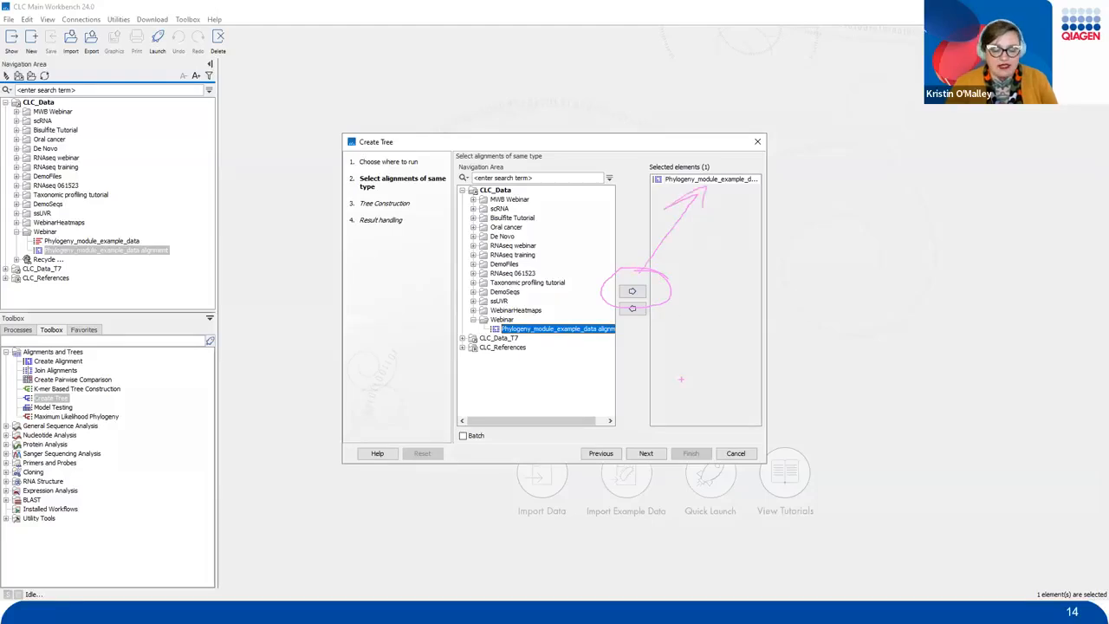
pyautogui.press('e')
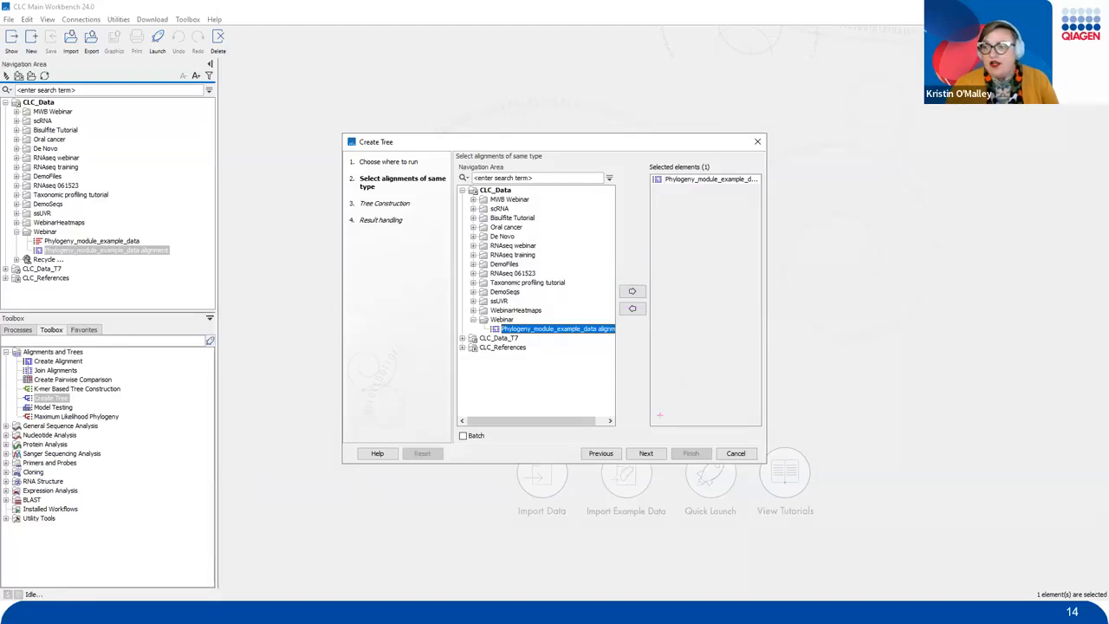
pyautogui.moveTo(672, 444)
pyautogui.mouseDown()
pyautogui.moveTo(596, 443)
pyautogui.moveTo(691, 438)
pyautogui.moveTo(660, 422)
pyautogui.mouseUp()
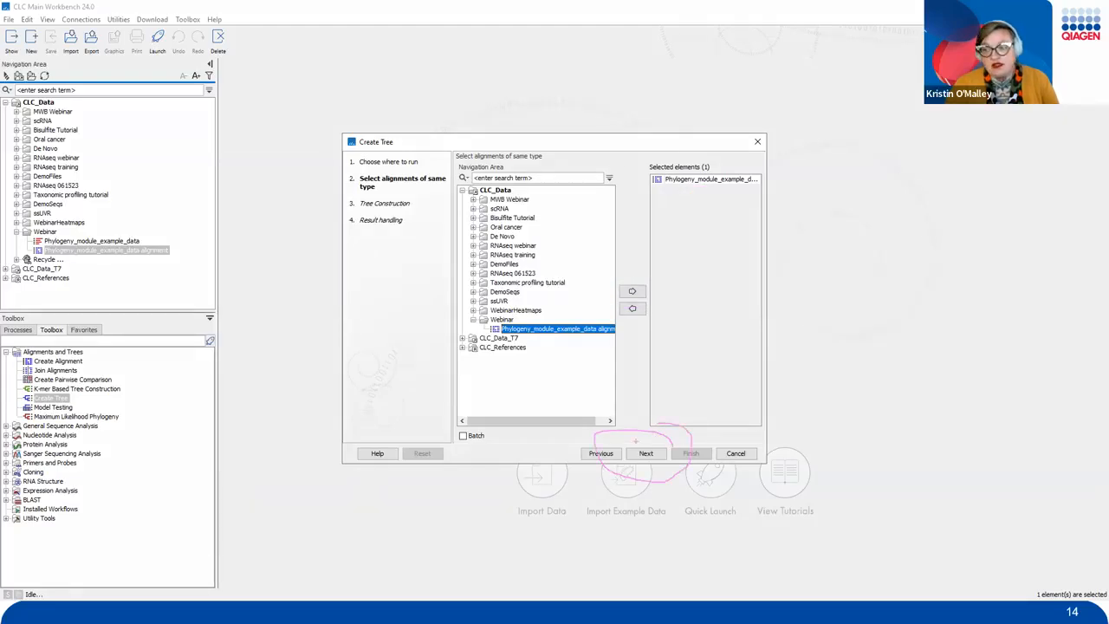
pyautogui.press('e')
# Accept the Phylogeny_module_example_data alignment as the tree's input and proceed to the tree construction settings.
pyautogui.click(654, 454)
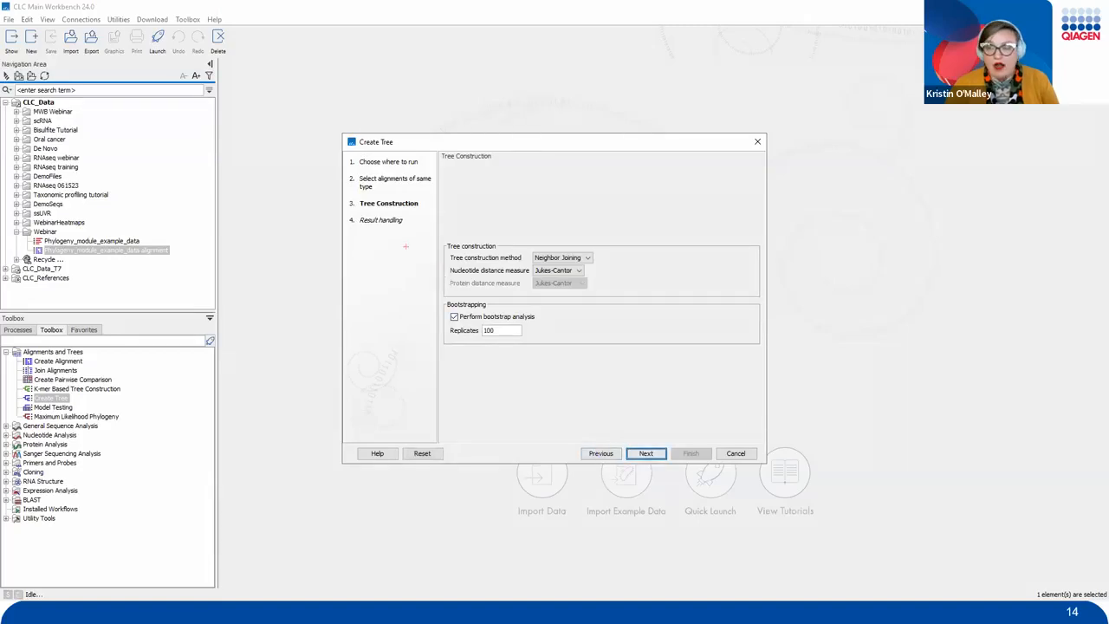
pyautogui.moveTo(420, 233)
pyautogui.mouseDown()
pyautogui.moveTo(488, 365)
pyautogui.moveTo(768, 390)
pyautogui.moveTo(778, 355)
pyautogui.mouseUp()
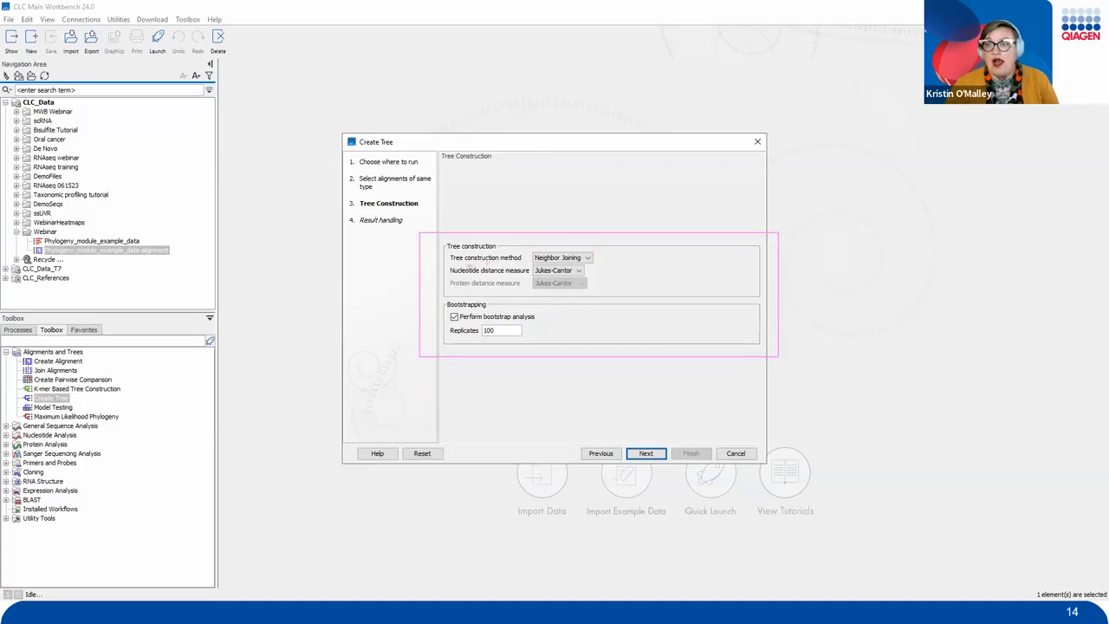
pyautogui.moveTo(451, 264)
pyautogui.mouseDown()
pyautogui.moveTo(391, 271)
pyautogui.moveTo(450, 271)
pyautogui.mouseUp()
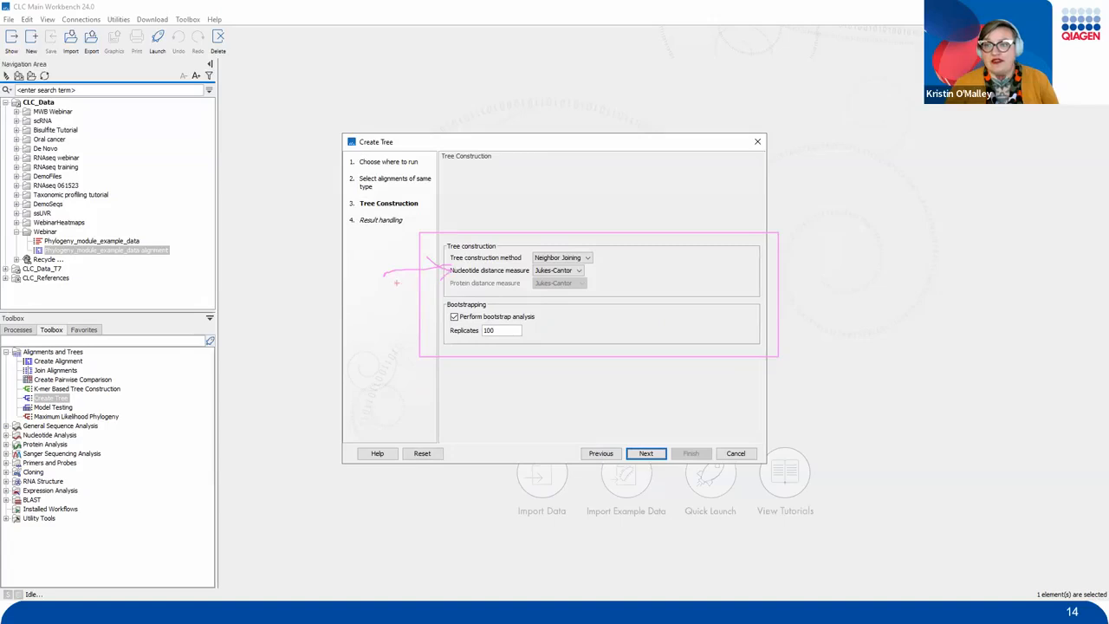
pyautogui.moveTo(385, 276)
pyautogui.mouseDown()
pyautogui.moveTo(400, 364)
pyautogui.moveTo(387, 447)
pyautogui.moveTo(436, 418)
pyautogui.mouseUp()
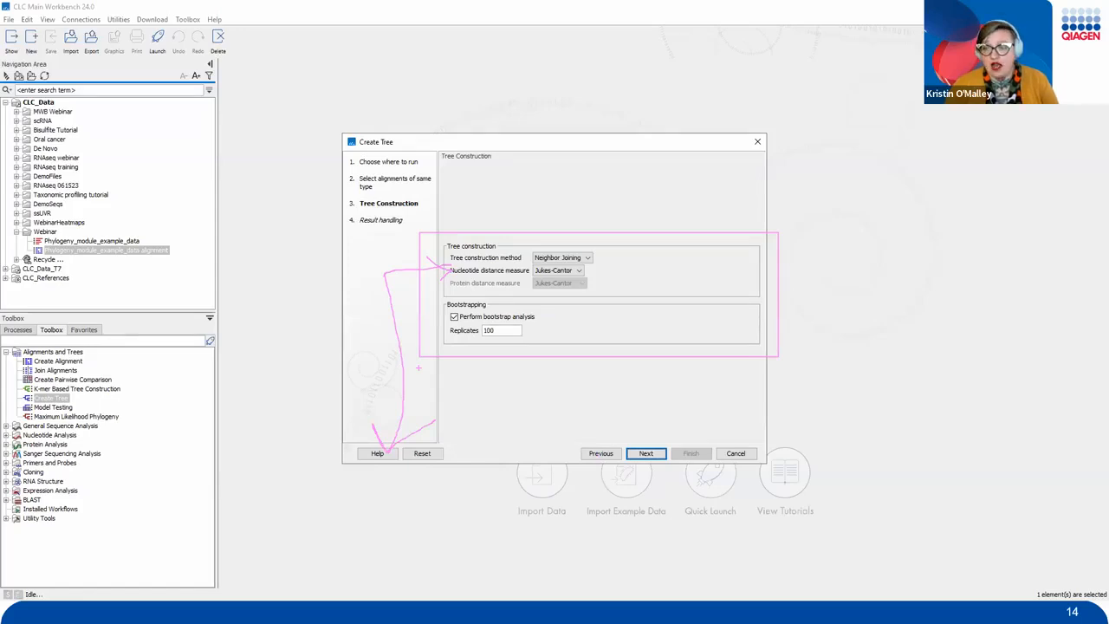
pyautogui.press('Escape')
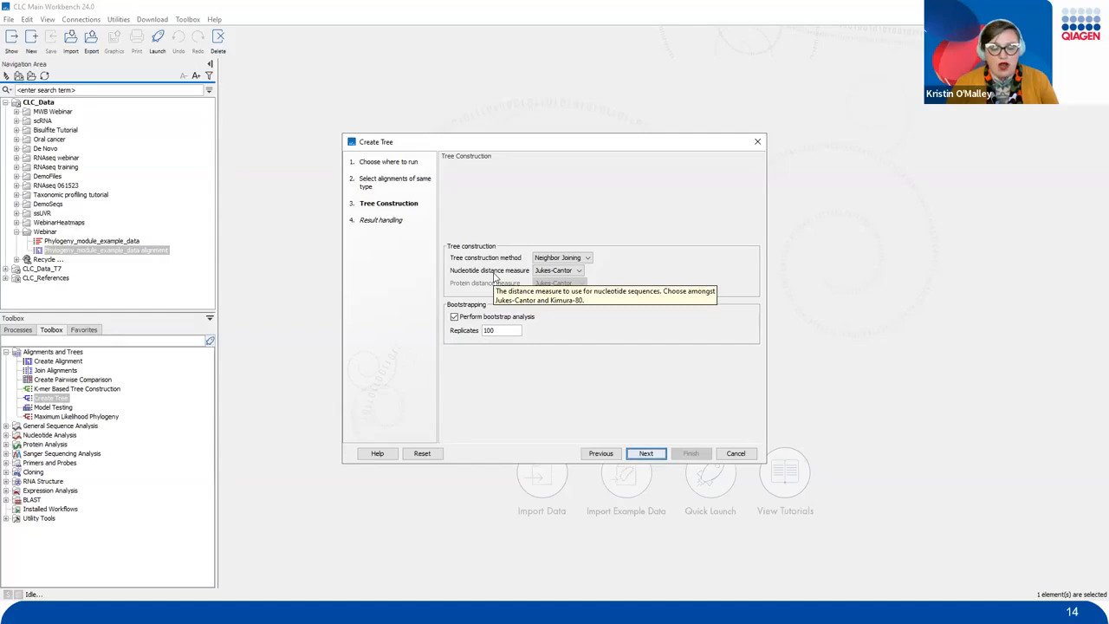
pyautogui.hotkey('ctrl', '2')
pyautogui.moveTo(674, 433)
pyautogui.mouseDown()
pyautogui.moveTo(606, 422)
pyautogui.moveTo(590, 482)
pyautogui.moveTo(622, 482)
pyautogui.mouseUp()
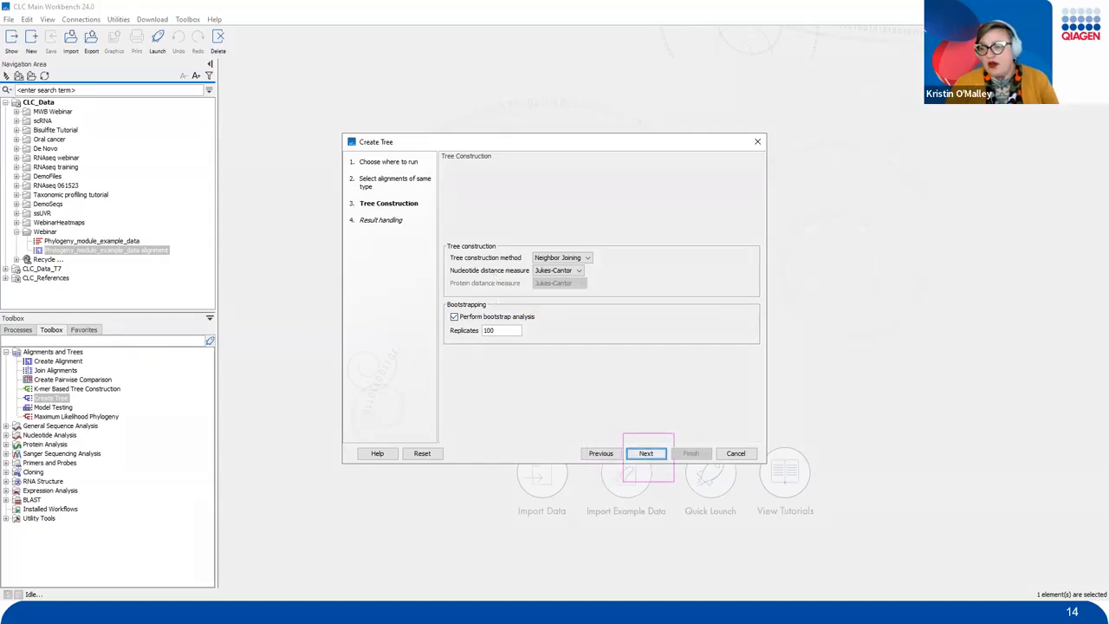
pyautogui.moveTo(634, 443); pyautogui.dragTo(680, 370)
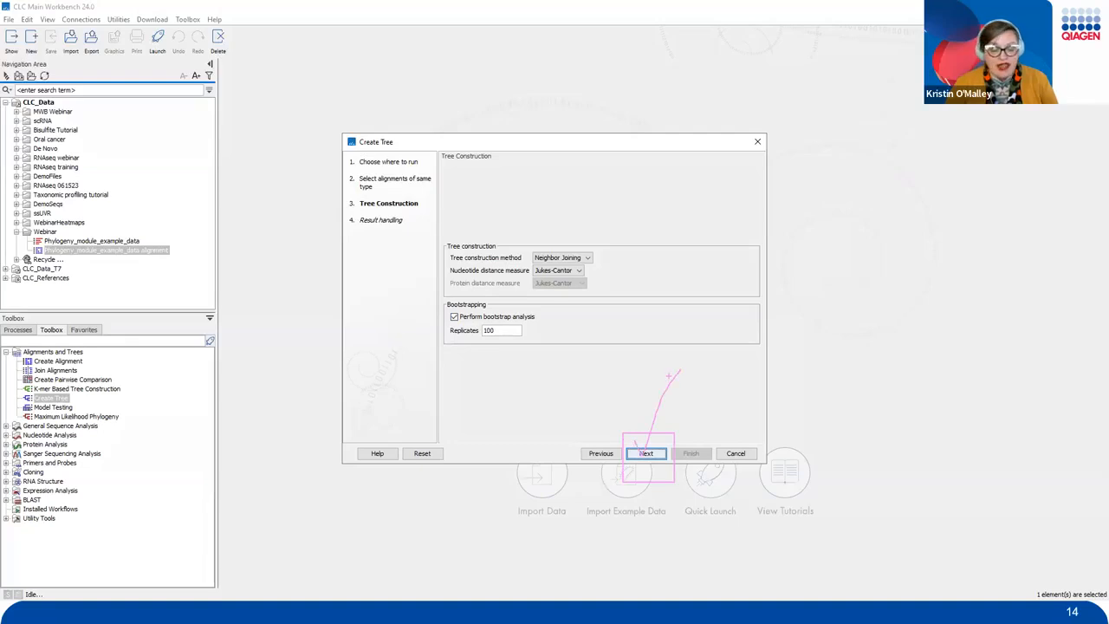
pyautogui.moveTo(577, 226)
pyautogui.mouseDown()
pyautogui.moveTo(632, 345)
pyautogui.moveTo(589, 366)
pyautogui.mouseUp()
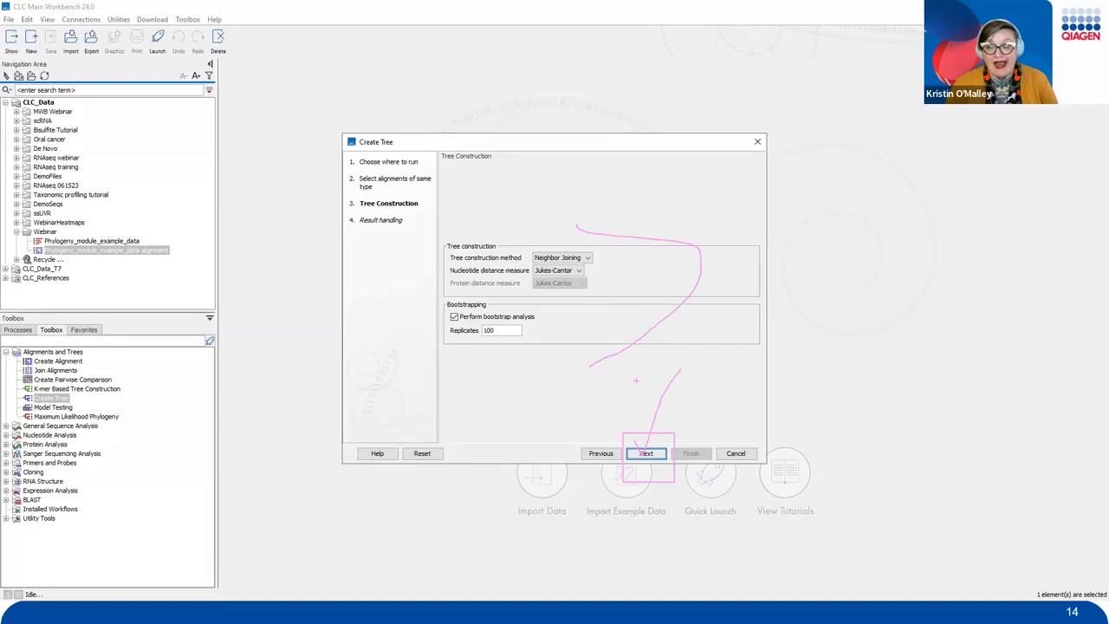
pyautogui.press('Escape')
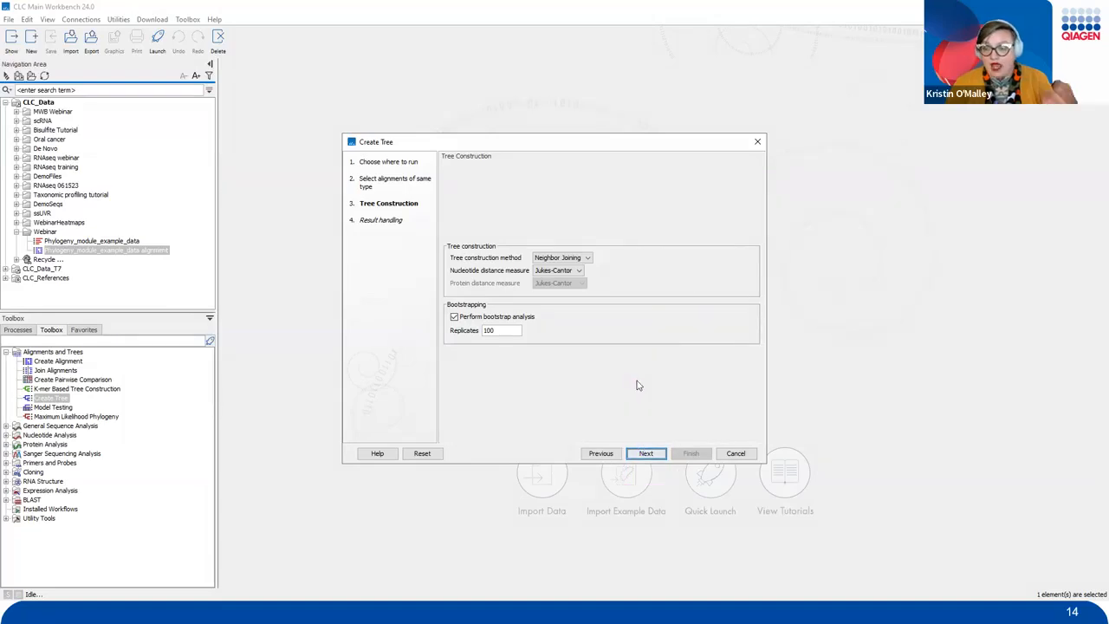
# Accept Neighbor Joining, Jukes-Cantor and bootstrapping with 100 replicates, and keep result handling on Save without a log.
pyautogui.click(647, 454)
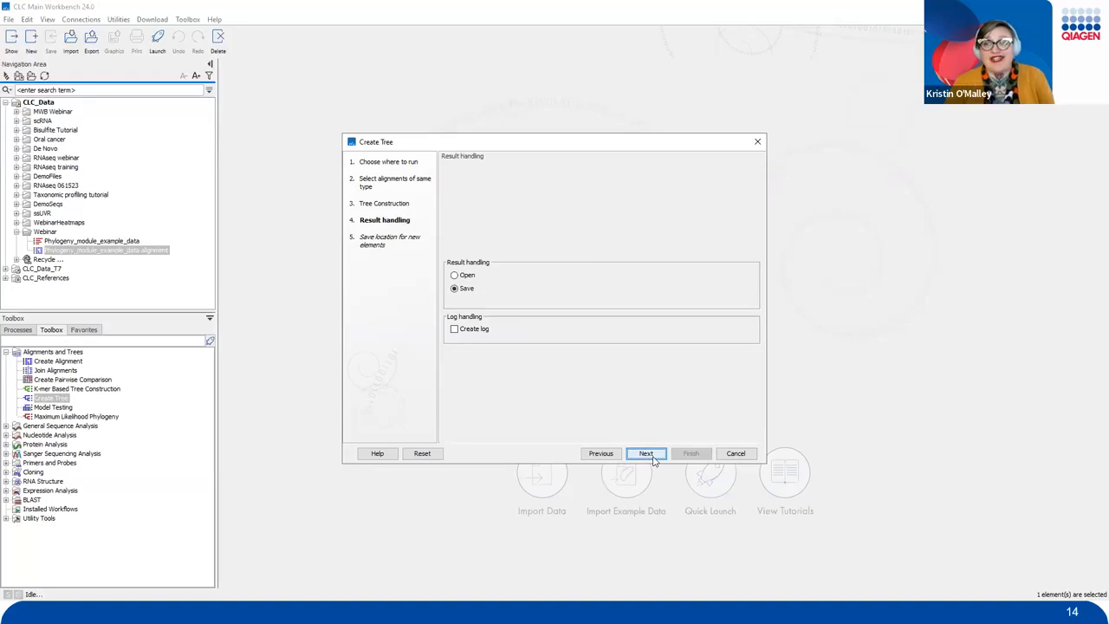
pyautogui.moveTo(671, 442); pyautogui.dragTo(612, 473)
pyautogui.press('Escape')
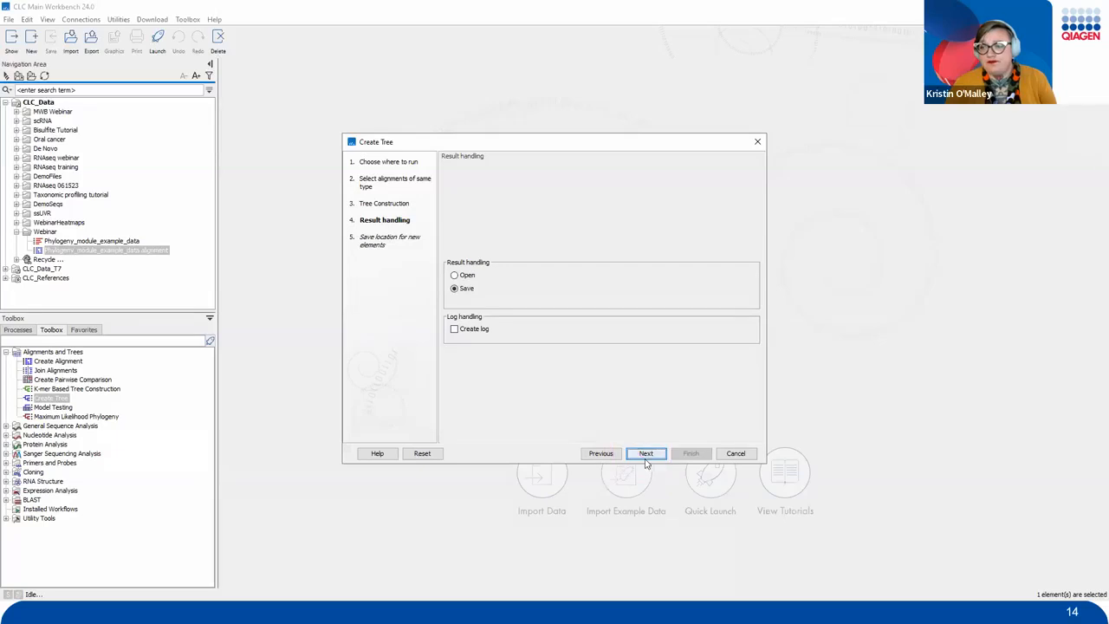
pyautogui.click(645, 454)
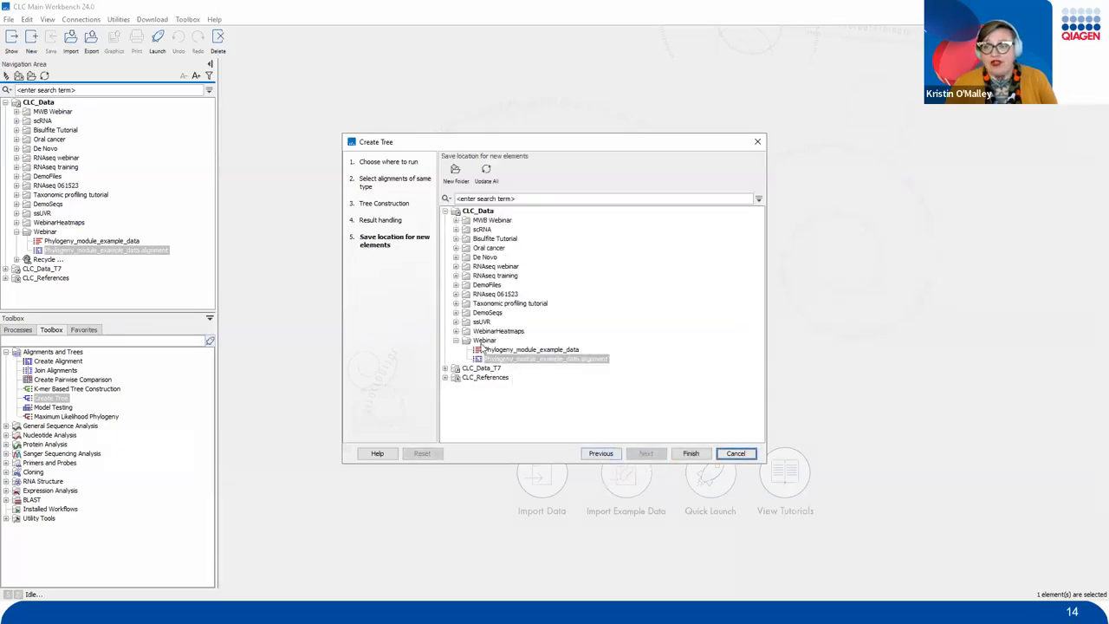
# Save the new tree in the Webinar folder and open Phylogeny_module_example_data alignment_tree.
pyautogui.click(691, 453)
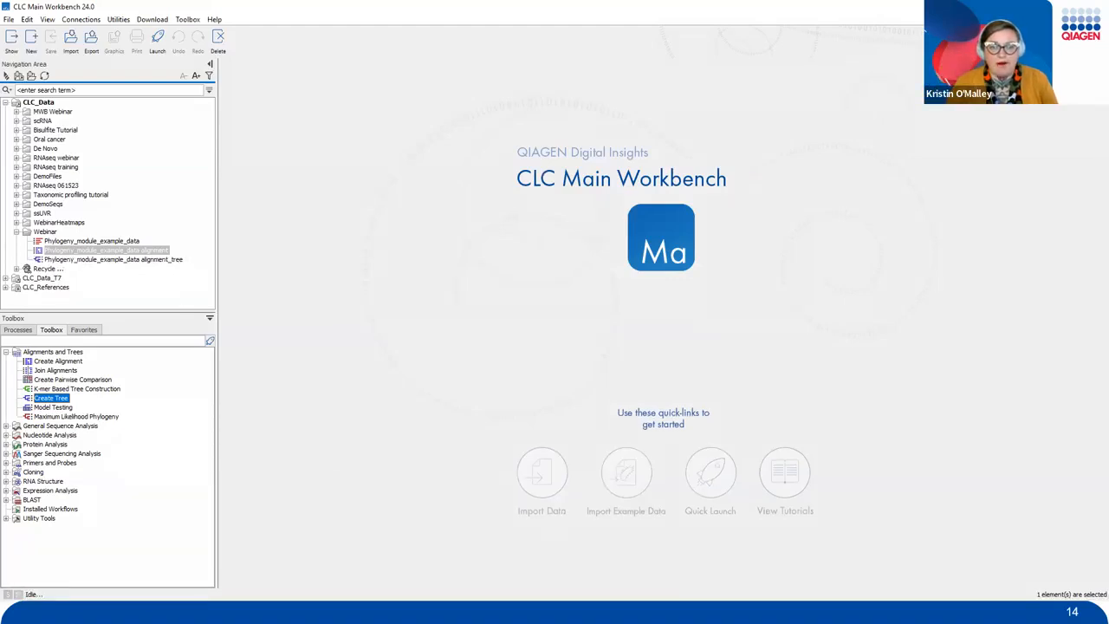
pyautogui.moveTo(172, 252); pyautogui.dragTo(221, 227)
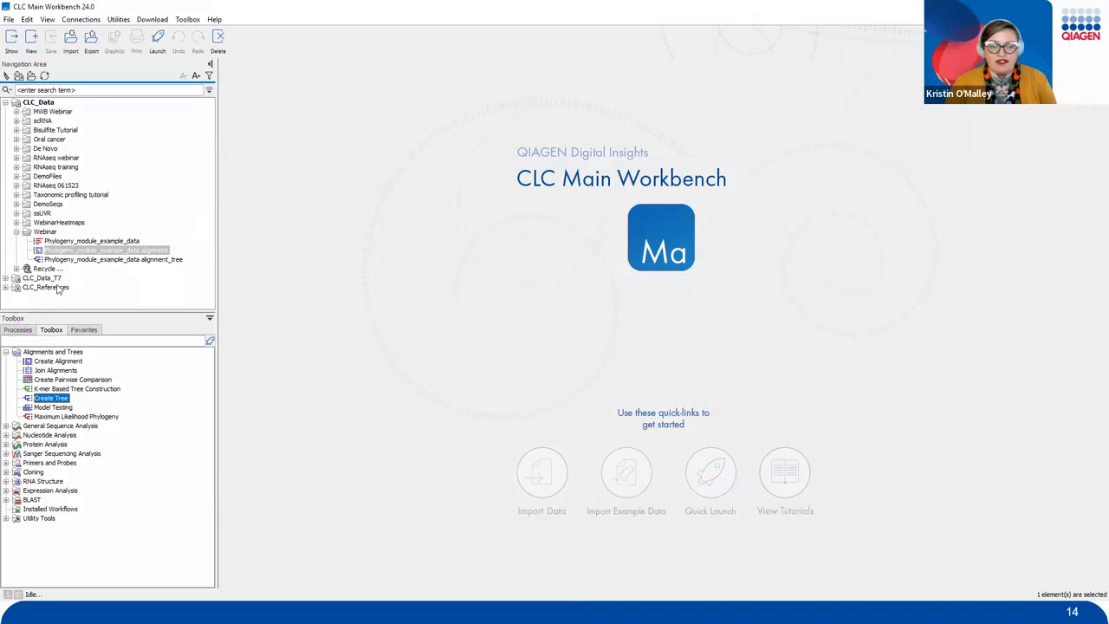
pyautogui.click(111, 262)
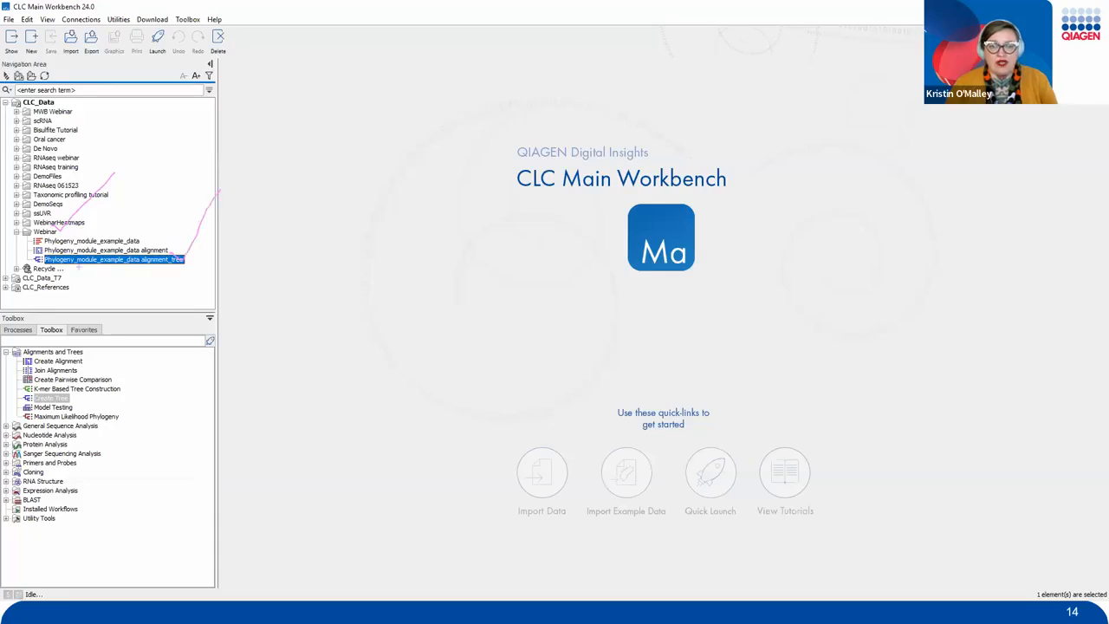
pyautogui.doubleClick(146, 260)
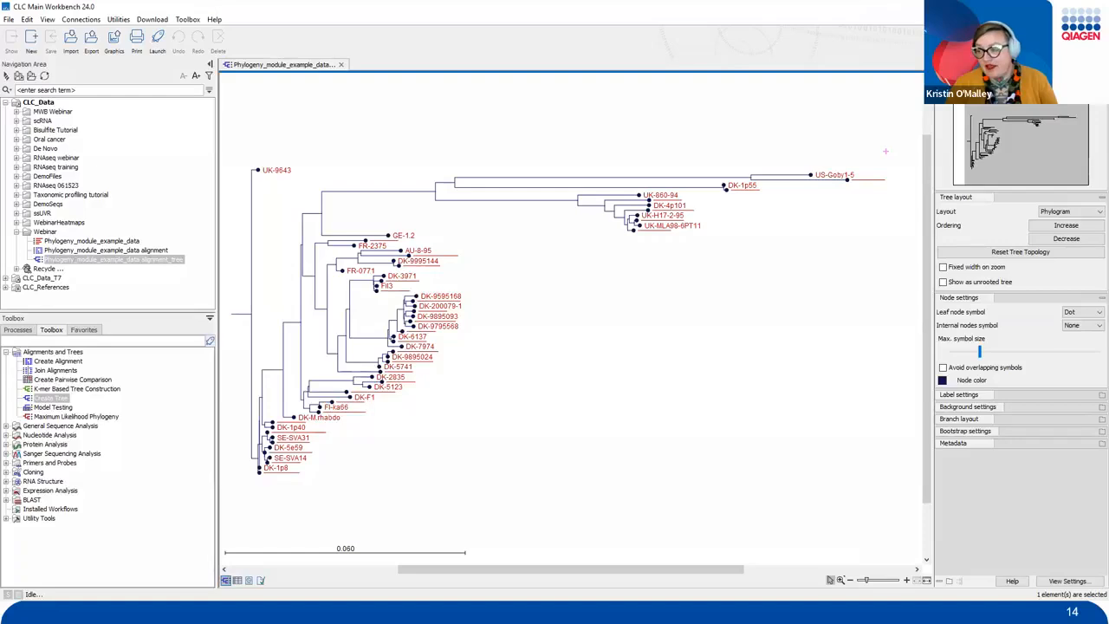
# Try the Cladogram, Circular Cladogram and Circular Phylogram layouts on the tree.
pyautogui.moveTo(885, 153)
pyautogui.mouseDown()
pyautogui.moveTo(888, 175)
pyautogui.moveTo(984, 210)
pyautogui.moveTo(1020, 201)
pyautogui.moveTo(1036, 209)
pyautogui.mouseUp()
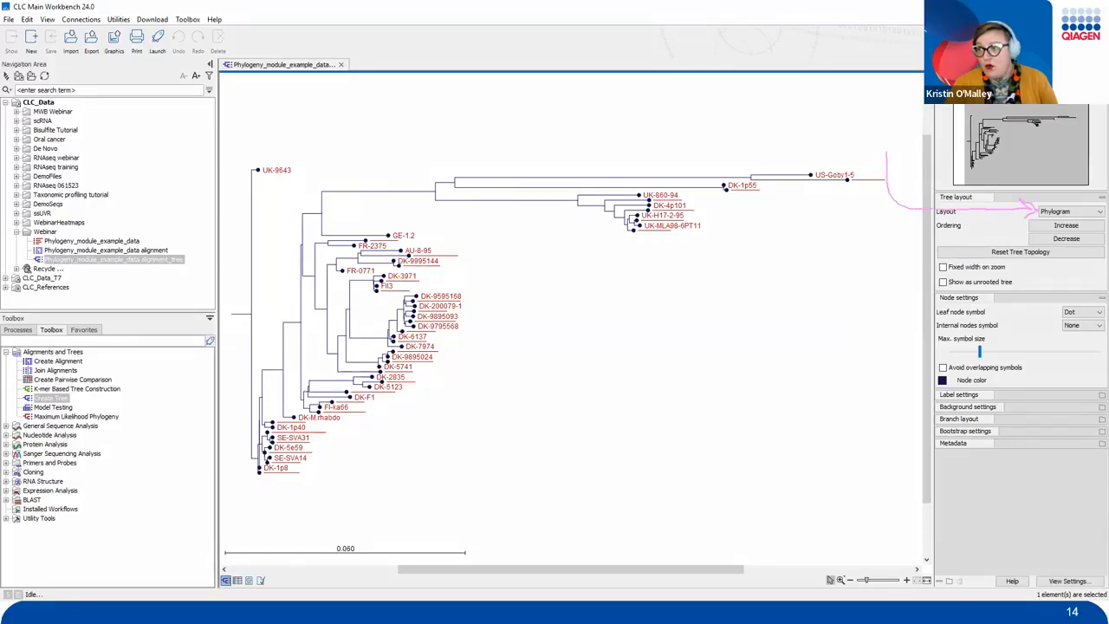
pyautogui.click(1093, 213)
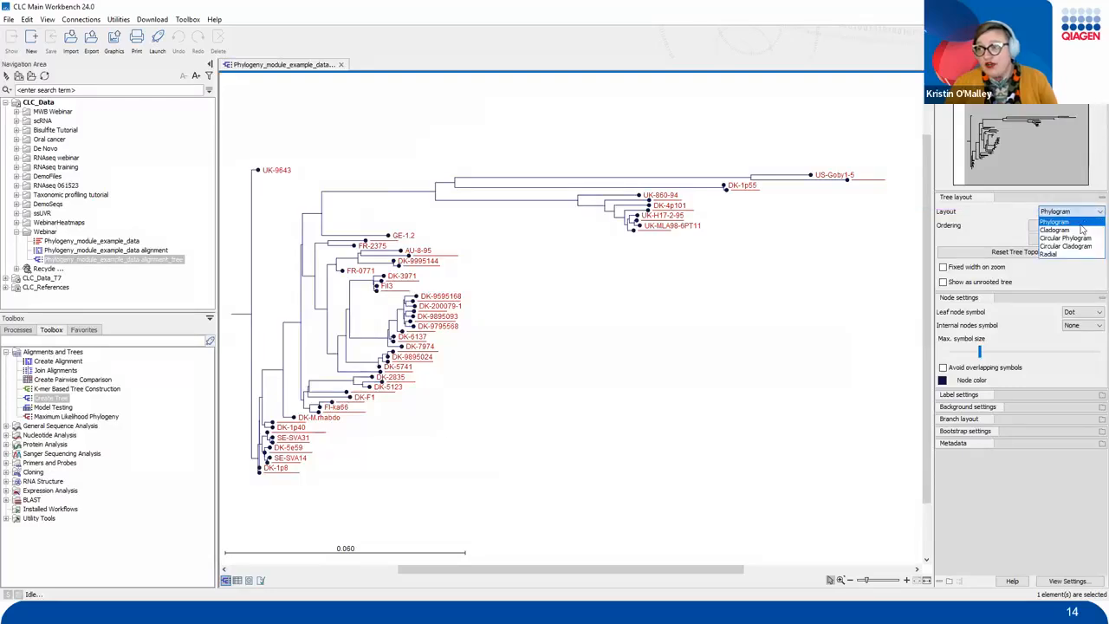
pyautogui.click(1079, 230)
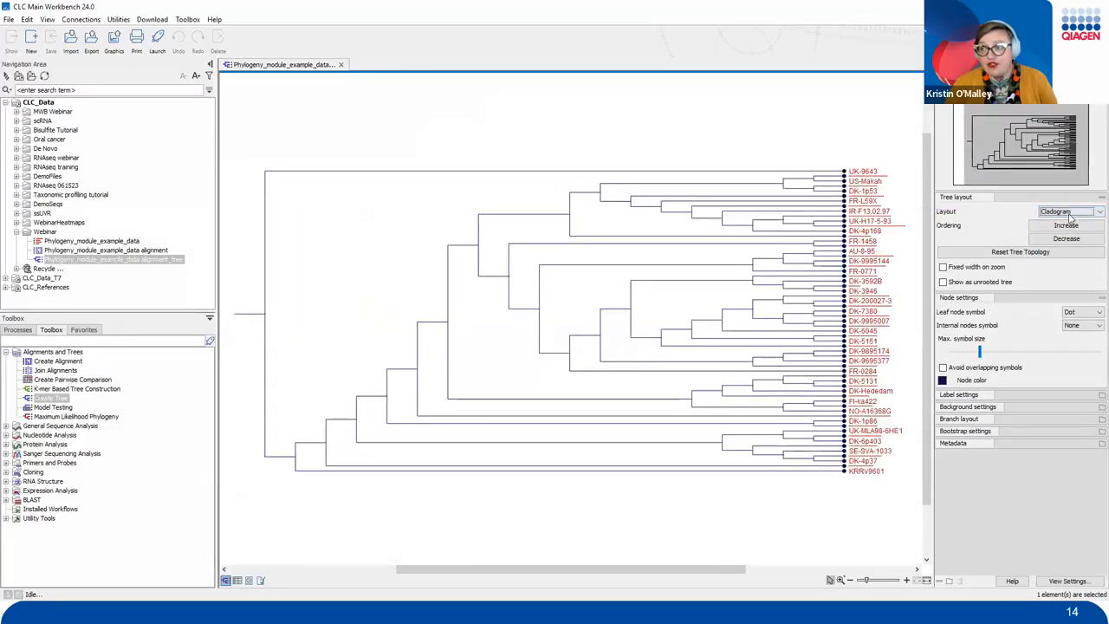
pyautogui.click(1071, 216)
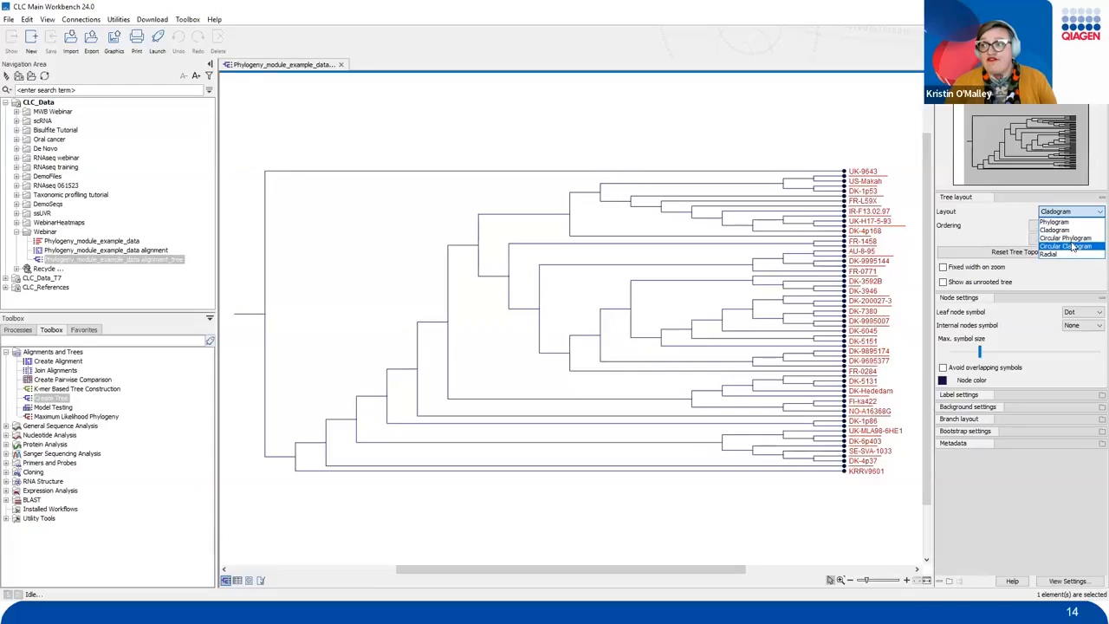
pyautogui.click(1072, 247)
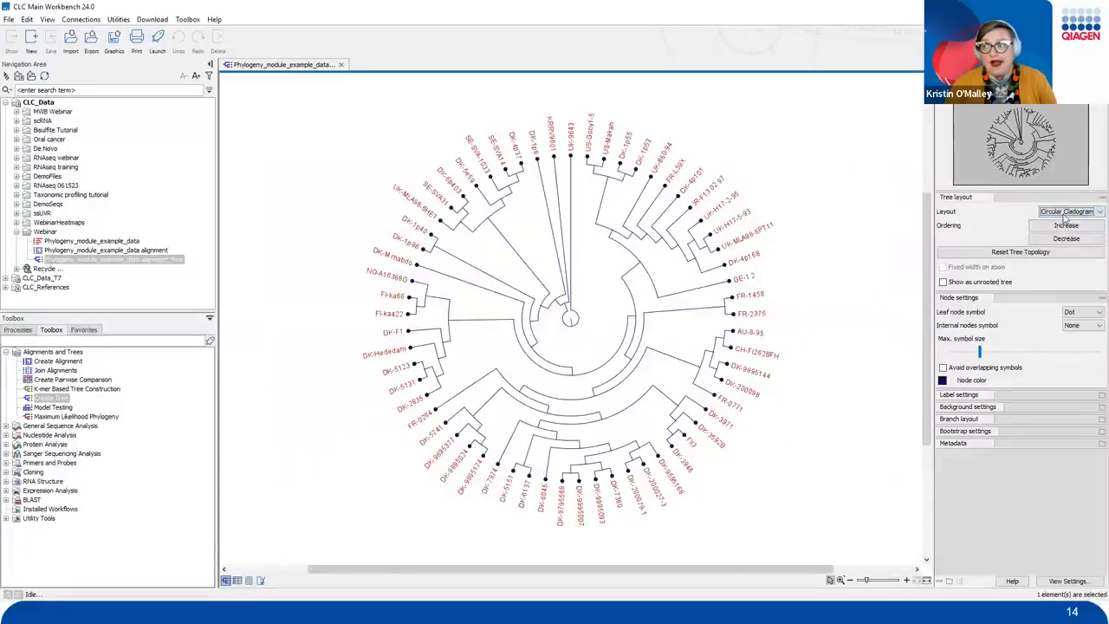
pyautogui.click(1071, 212)
pyautogui.click(1066, 238)
# Set the tree layout to Radial.
pyautogui.click(1065, 213)
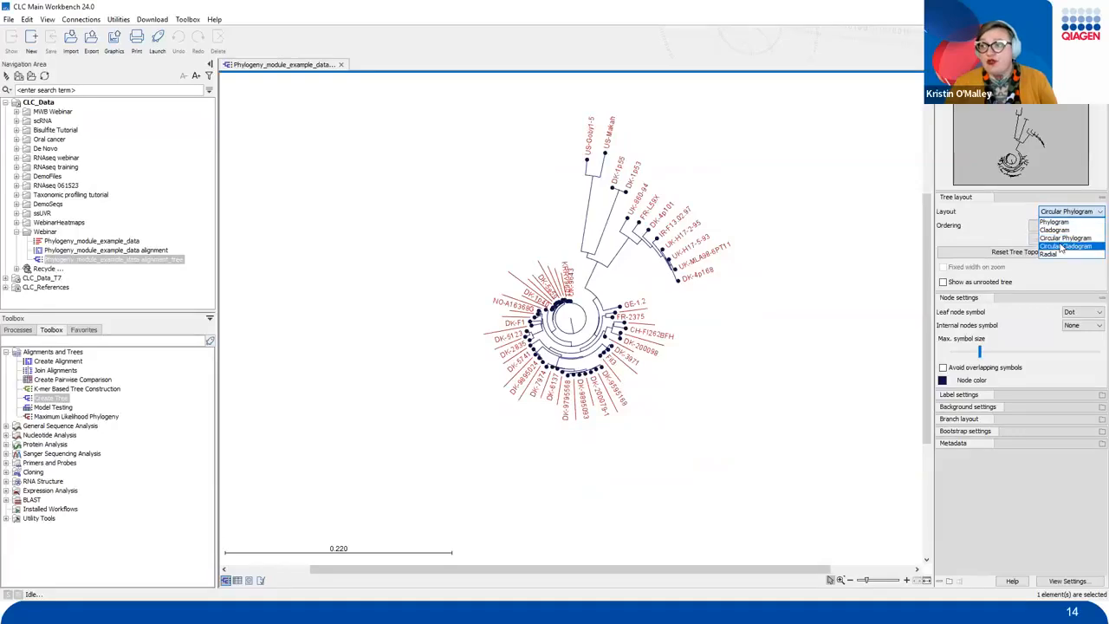
pyautogui.click(1051, 255)
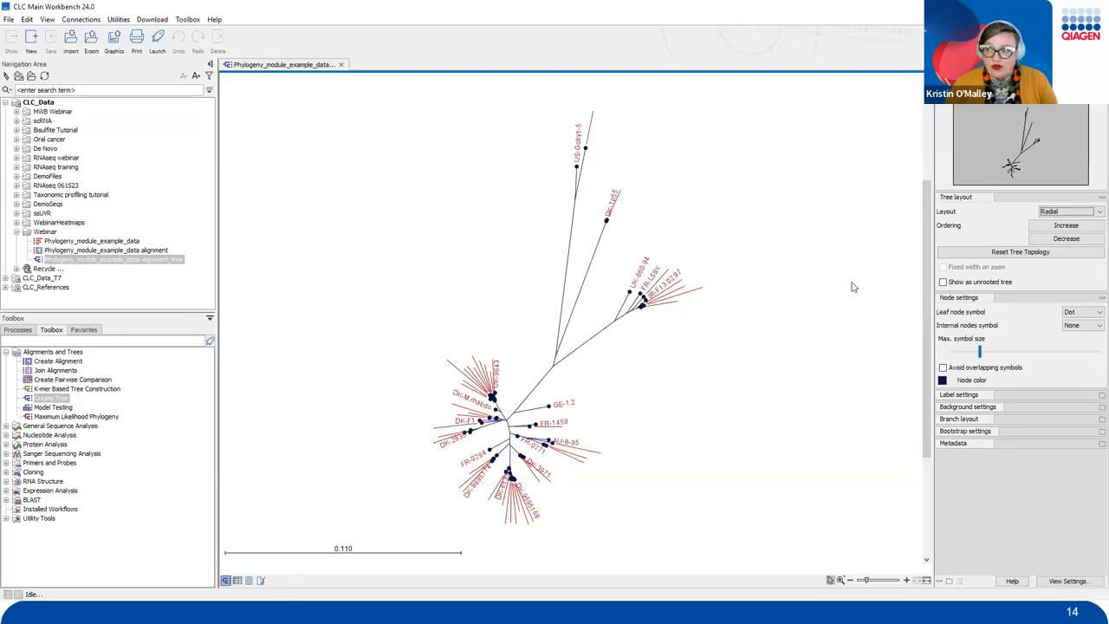
pyautogui.moveTo(904, 282)
pyautogui.mouseDown()
pyautogui.moveTo(829, 390)
pyautogui.moveTo(841, 453)
pyautogui.moveTo(1064, 509)
pyautogui.moveTo(1105, 469)
pyautogui.mouseUp()
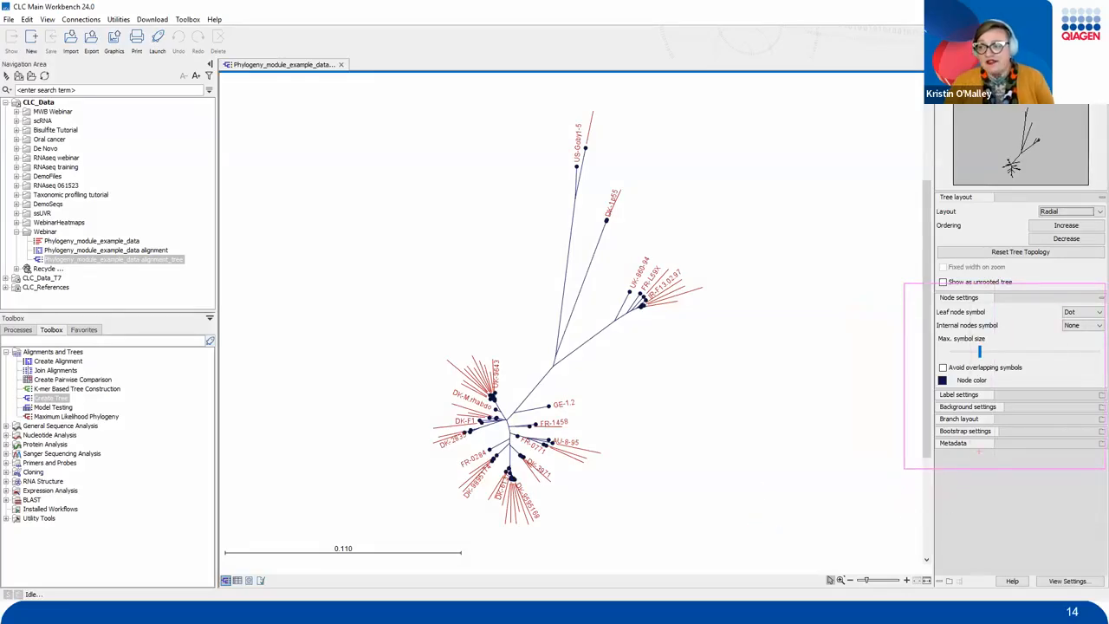
pyautogui.moveTo(981, 444); pyautogui.dragTo(962, 432)
pyautogui.moveTo(934, 466); pyautogui.dragTo(986, 440)
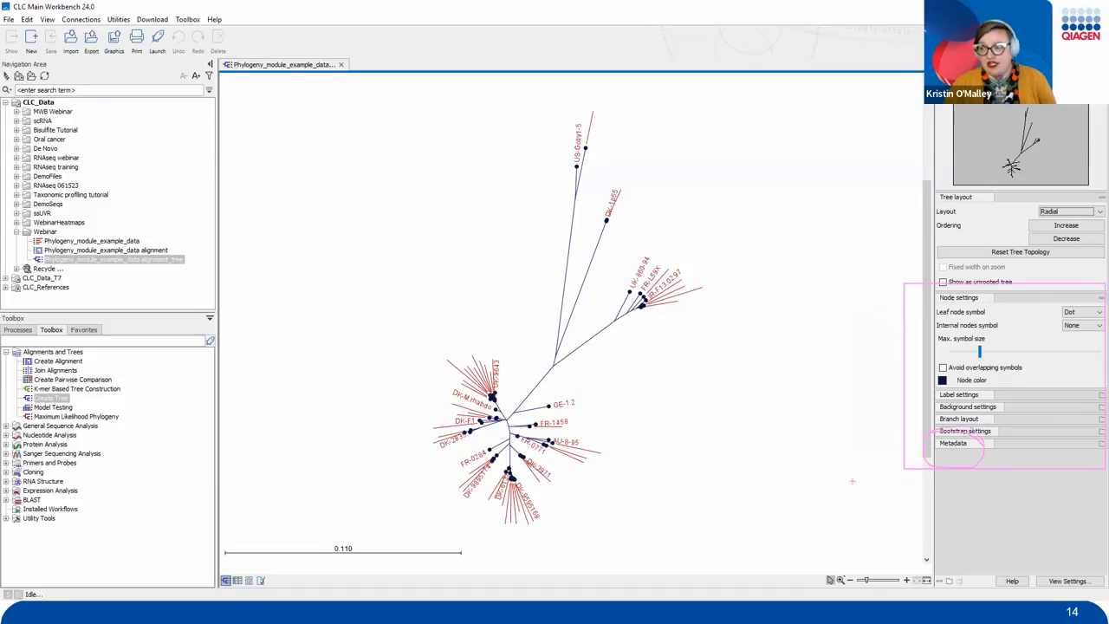
pyautogui.press('Escape')
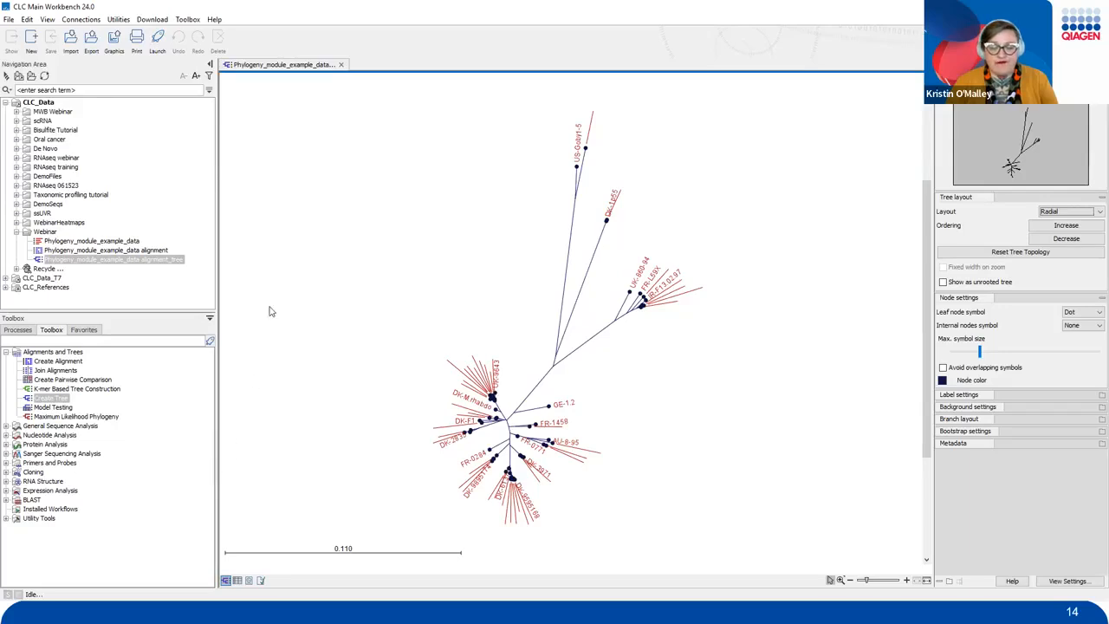
pyautogui.moveTo(264, 257)
pyautogui.mouseDown()
pyautogui.moveTo(257, 513)
pyautogui.moveTo(232, 540)
pyautogui.moveTo(295, 498)
pyautogui.mouseUp()
pyautogui.moveTo(328, 554)
pyautogui.mouseDown()
pyautogui.moveTo(182, 546)
pyautogui.moveTo(306, 563)
pyautogui.moveTo(196, 522)
pyautogui.mouseUp()
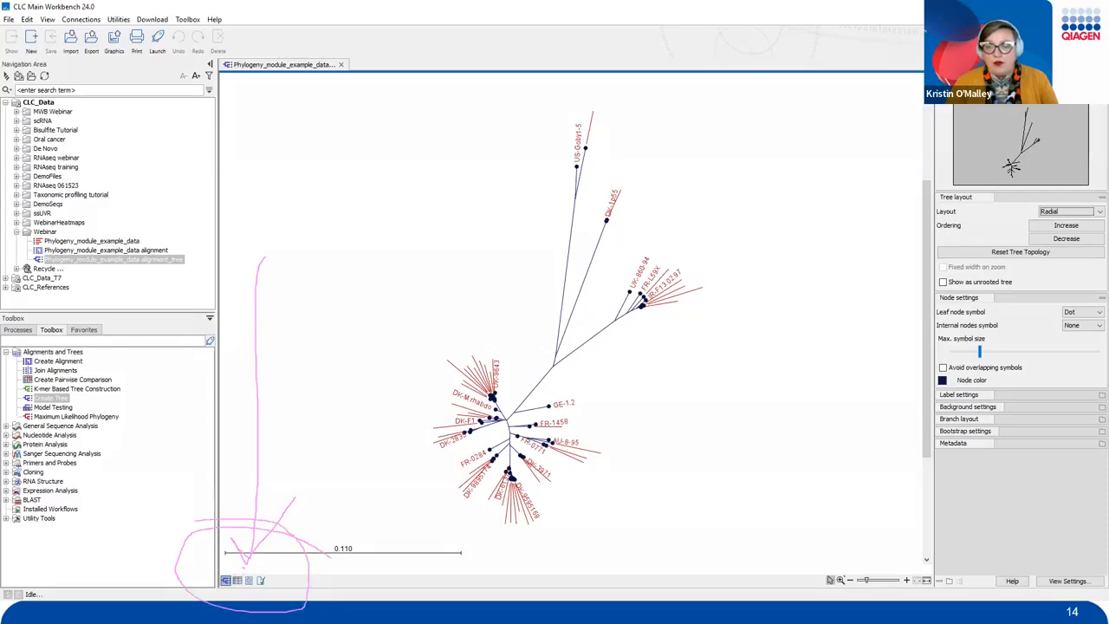
pyautogui.moveTo(226, 576)
pyautogui.mouseDown()
pyautogui.moveTo(242, 590)
pyautogui.moveTo(232, 561)
pyautogui.mouseUp()
pyautogui.press('Escape')
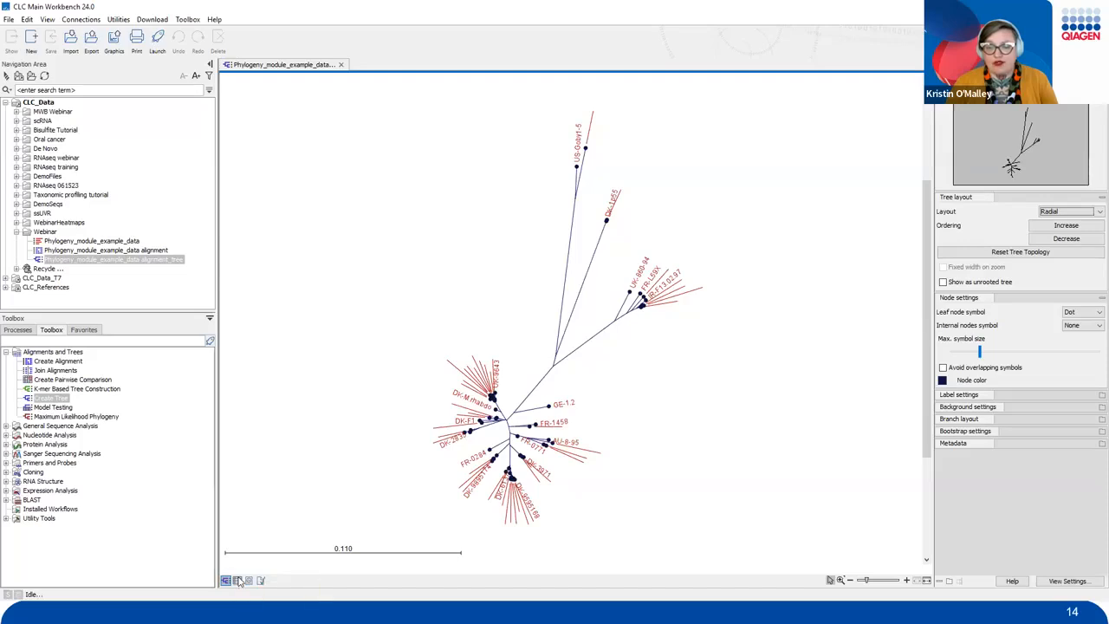
# Show the phylogenetic tree's nodes as a table.
pyautogui.click(237, 581)
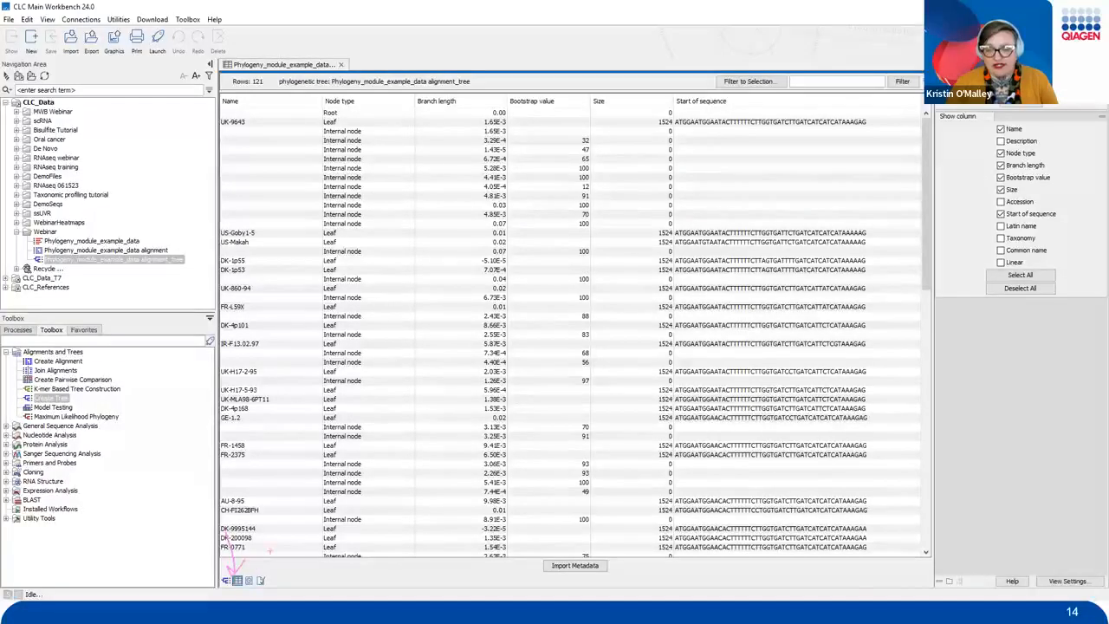
pyautogui.moveTo(520, 533)
pyautogui.mouseDown()
pyautogui.moveTo(619, 553)
pyautogui.moveTo(640, 589)
pyautogui.moveTo(572, 549)
pyautogui.moveTo(612, 518)
pyautogui.mouseUp()
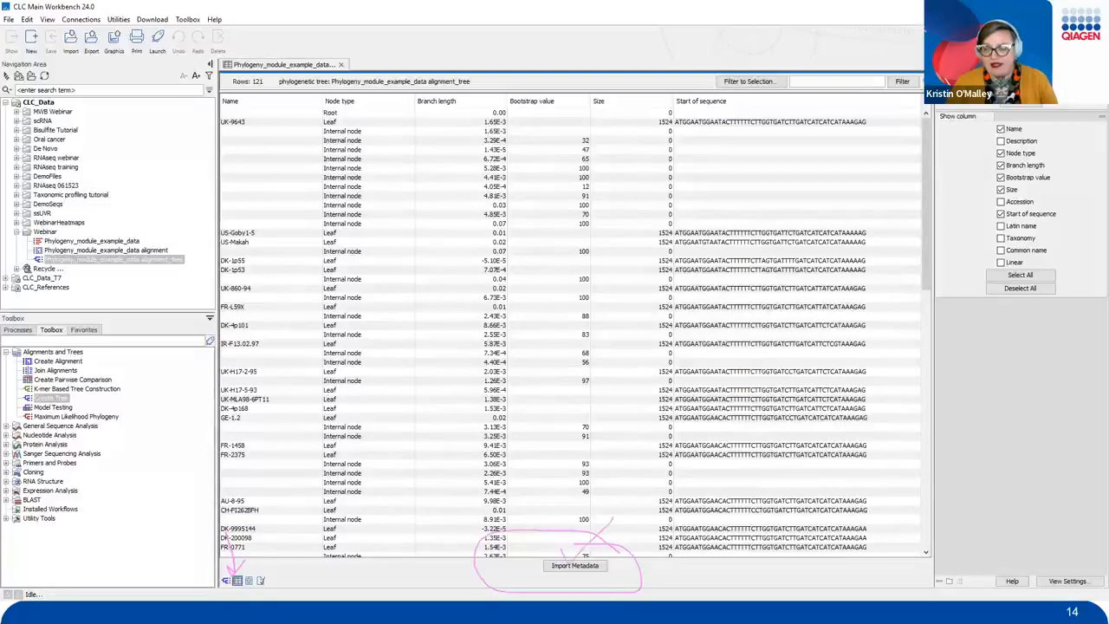
pyautogui.press('Escape')
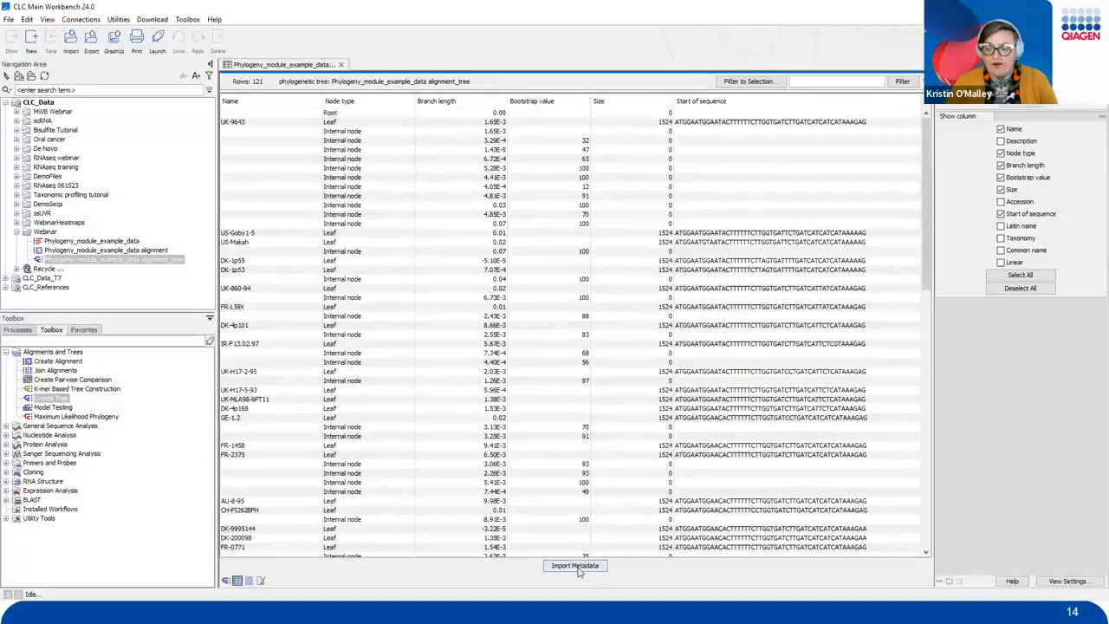
# Start a metadata import for the tree and choose Phylogeny_module_tutorial_meta_data.xls as the input file.
pyautogui.click(576, 566)
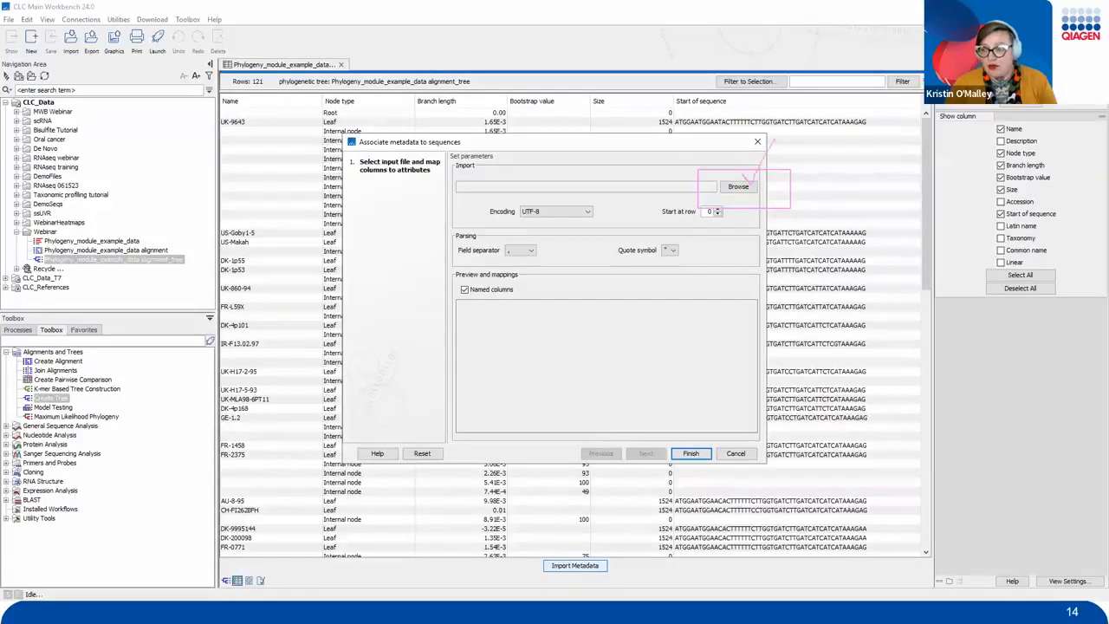
pyautogui.click(738, 187)
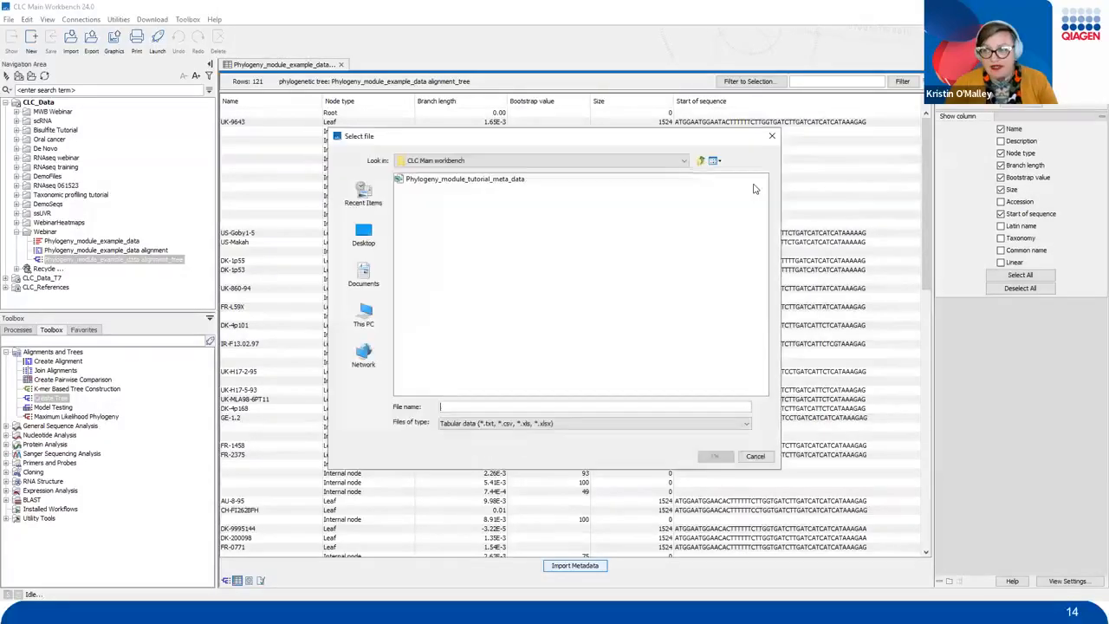
pyautogui.click(448, 179)
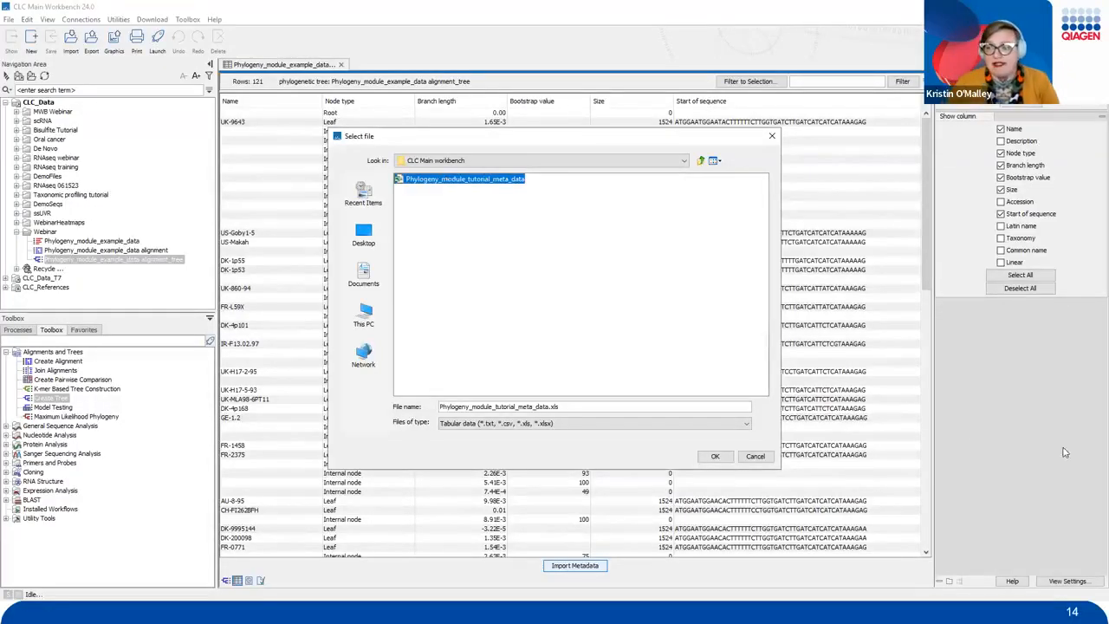
pyautogui.hotkey('ctrl', '2')
pyautogui.moveTo(733, 448)
pyautogui.mouseDown()
pyautogui.moveTo(679, 468)
pyautogui.moveTo(693, 432)
pyautogui.mouseUp()
pyautogui.press('Escape')
pyautogui.click(715, 457)
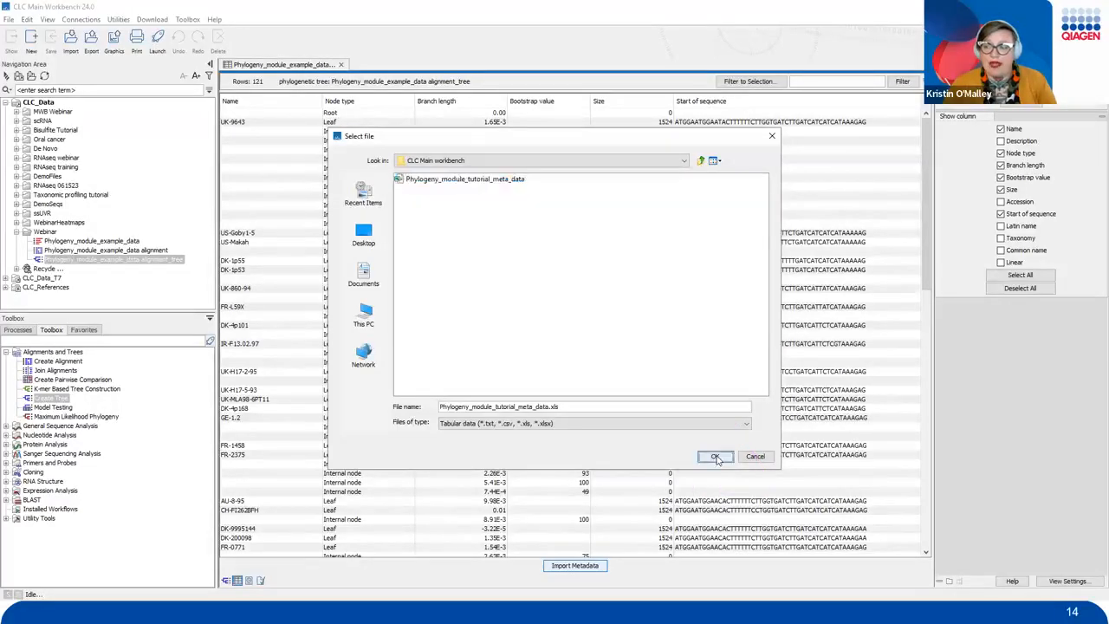
# Widen the metadata association dialog to preview all columns and finish the import with named columns.
pyautogui.hotkey('ctrl', '2')
pyautogui.moveTo(600, 192)
pyautogui.mouseDown()
pyautogui.moveTo(614, 343)
pyautogui.moveTo(645, 269)
pyautogui.mouseUp()
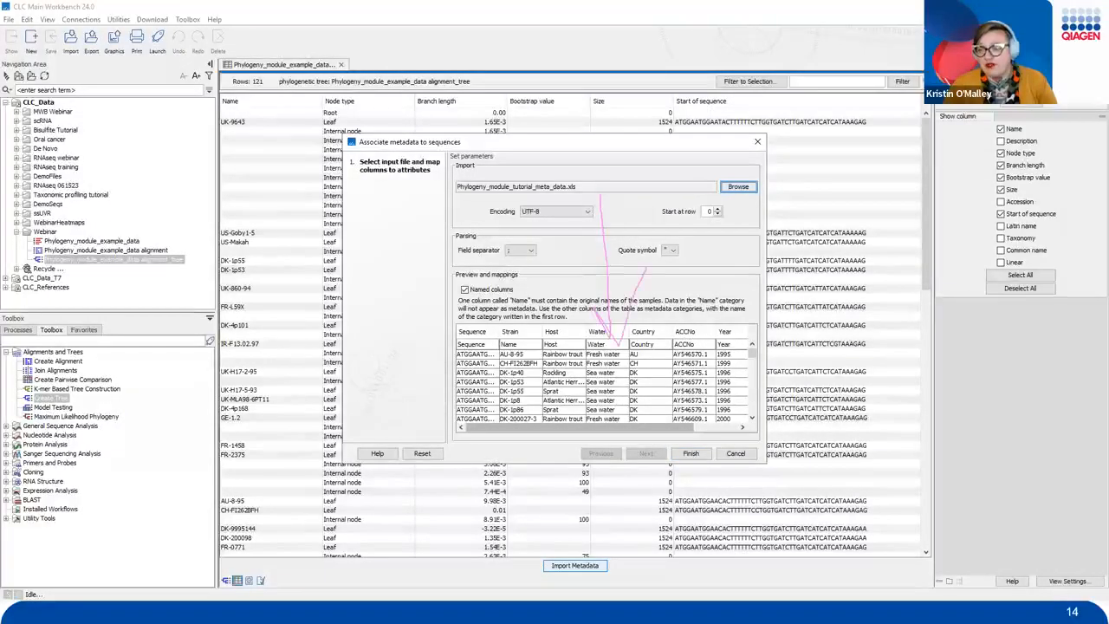
pyautogui.press('Escape')
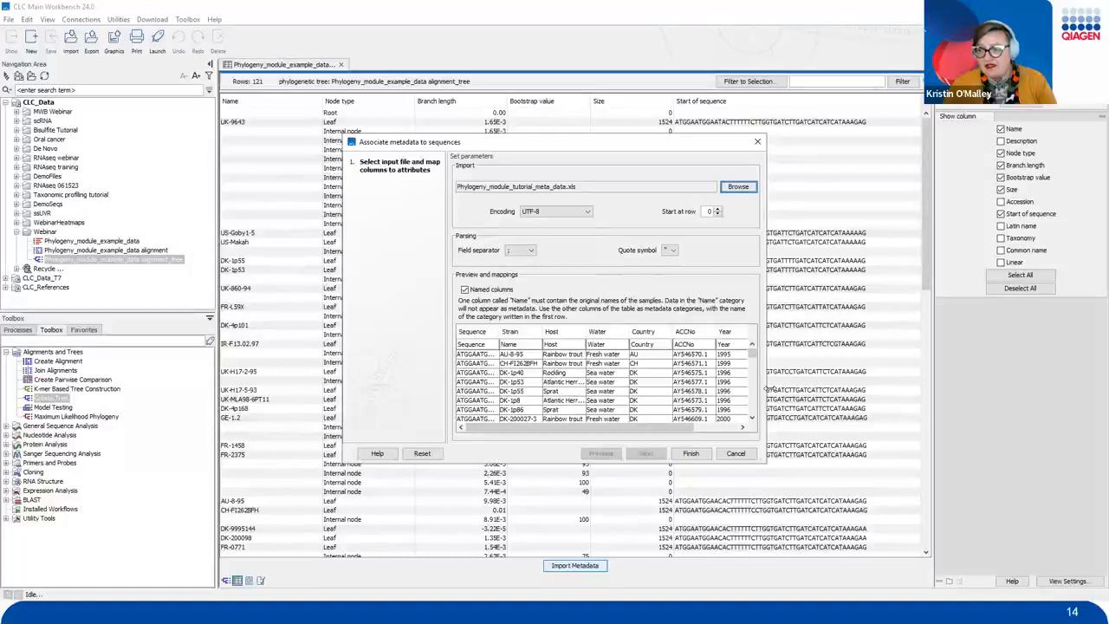
pyautogui.moveTo(767, 387); pyautogui.dragTo(880, 381)
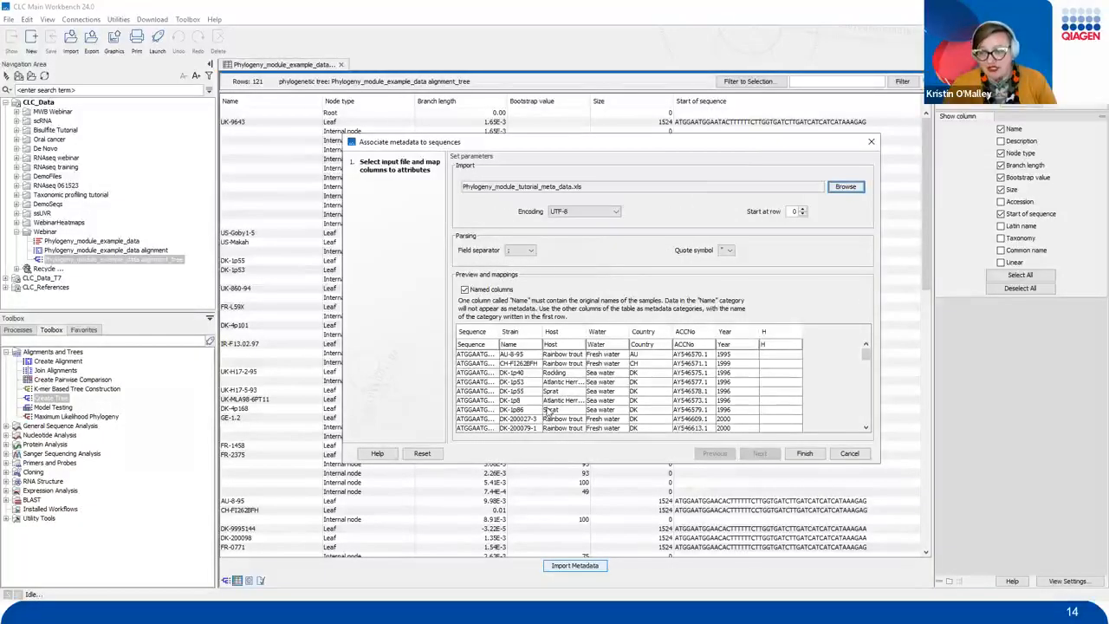
pyautogui.moveTo(516, 278)
pyautogui.mouseDown()
pyautogui.moveTo(506, 314)
pyautogui.moveTo(520, 328)
pyautogui.mouseUp()
pyautogui.moveTo(459, 258)
pyautogui.mouseDown()
pyautogui.moveTo(450, 301)
pyautogui.moveTo(474, 305)
pyautogui.mouseUp()
pyautogui.moveTo(553, 322)
pyautogui.mouseDown()
pyautogui.moveTo(581, 305)
pyautogui.moveTo(613, 327)
pyautogui.moveTo(623, 307)
pyautogui.moveTo(656, 318)
pyautogui.moveTo(668, 303)
pyautogui.mouseUp()
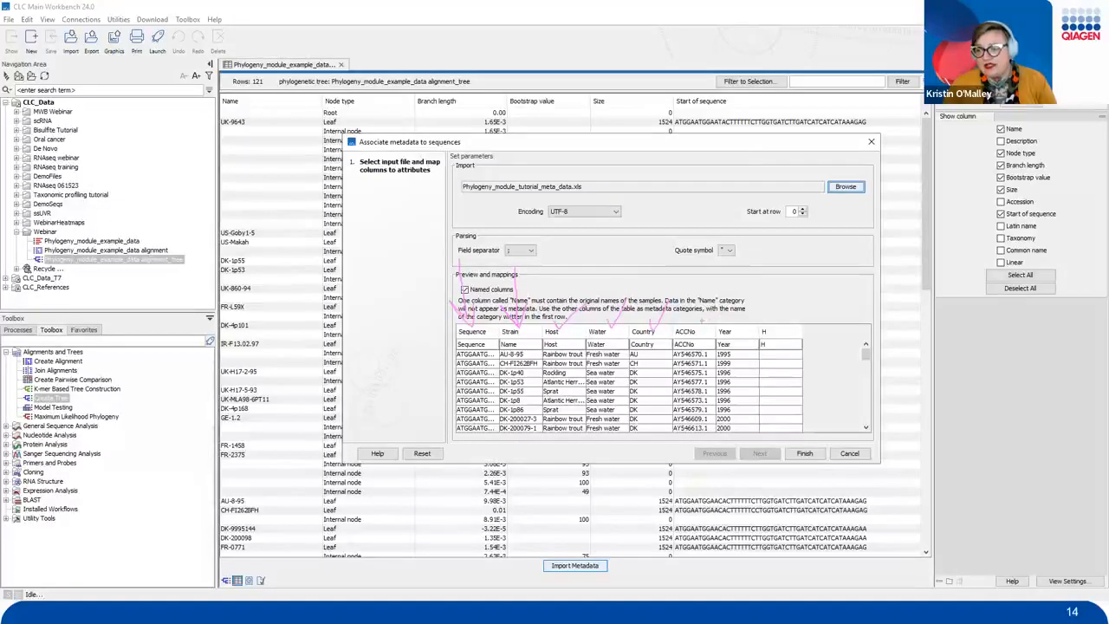
pyautogui.press('Escape')
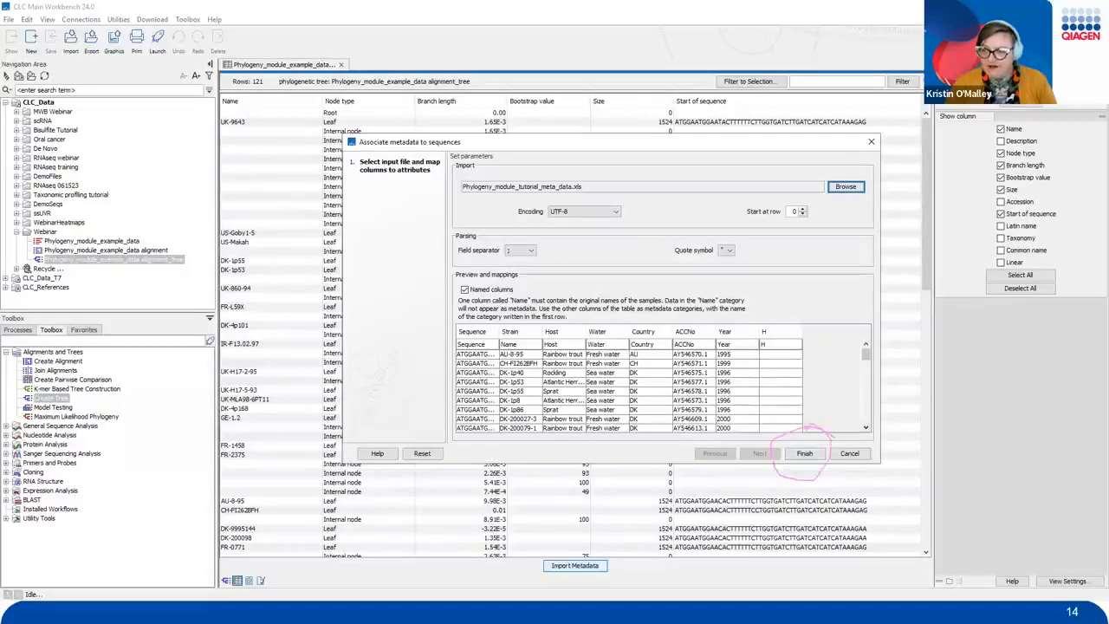
pyautogui.click(804, 454)
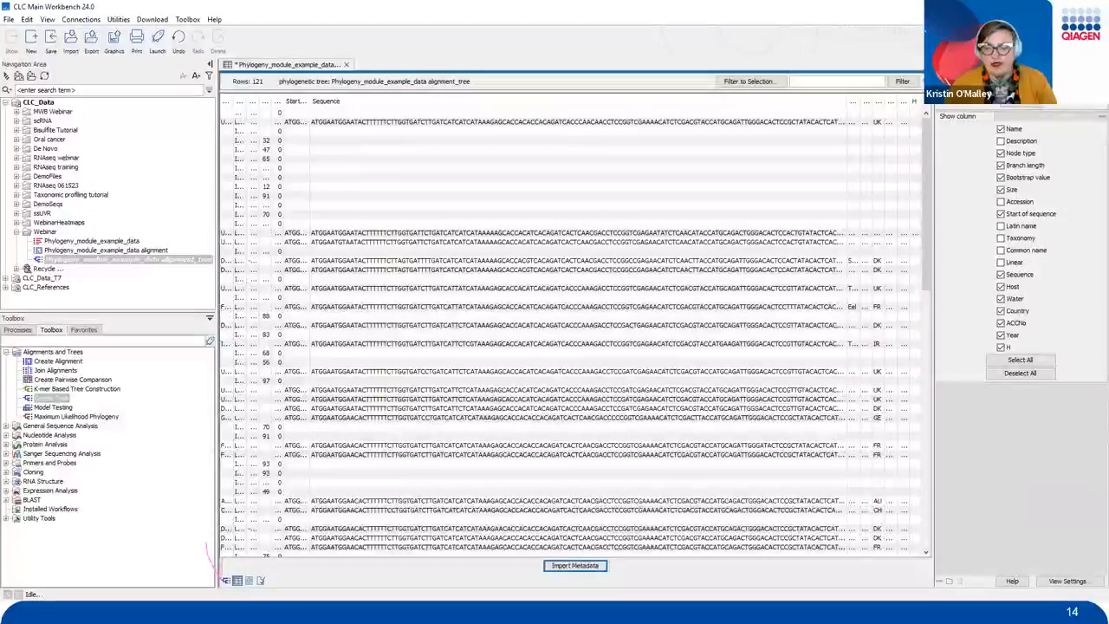
# Return from the node table to the graphical tree view.
pyautogui.click(226, 581)
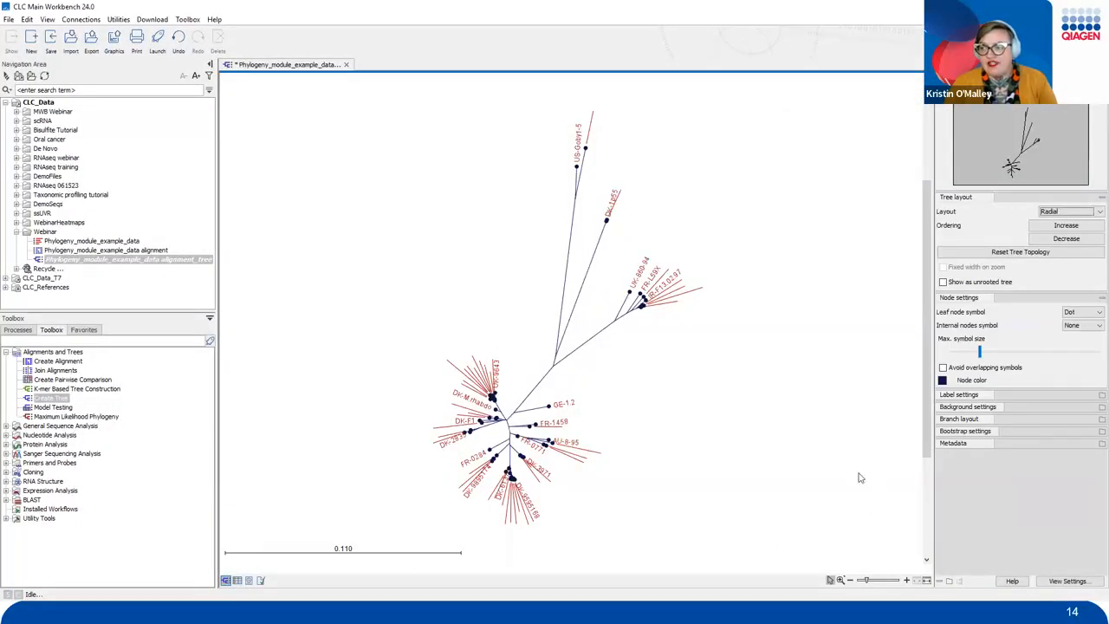
pyautogui.moveTo(776, 458)
pyautogui.mouseDown()
pyautogui.moveTo(945, 443)
pyautogui.moveTo(908, 458)
pyautogui.mouseUp()
pyautogui.press('Escape')
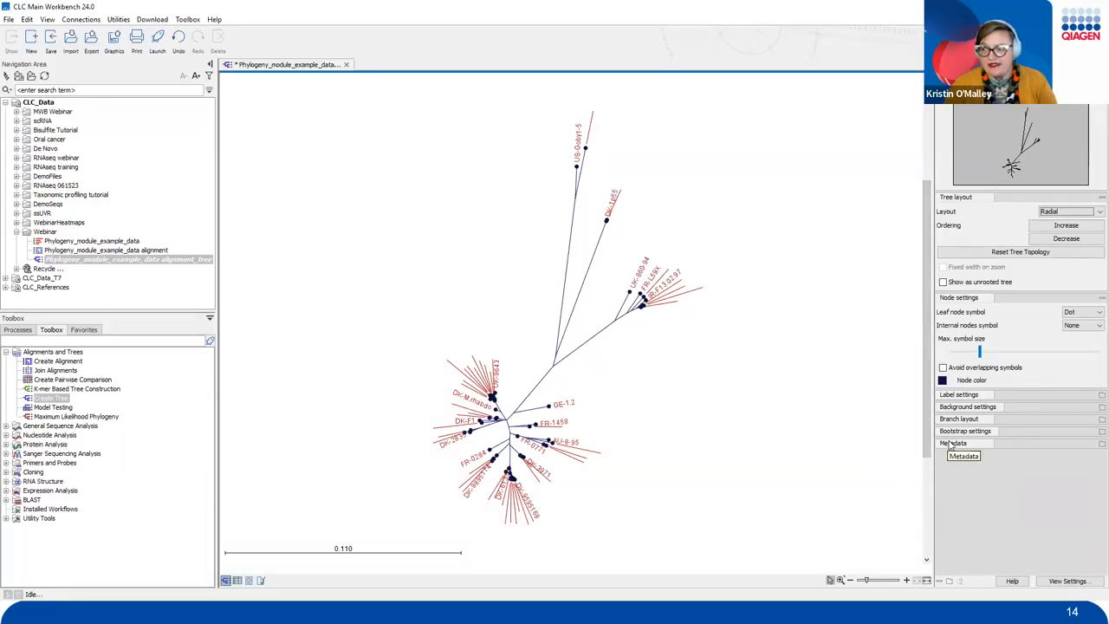
# Color the tree's nodes by the Water metadata category.
pyautogui.click(950, 443)
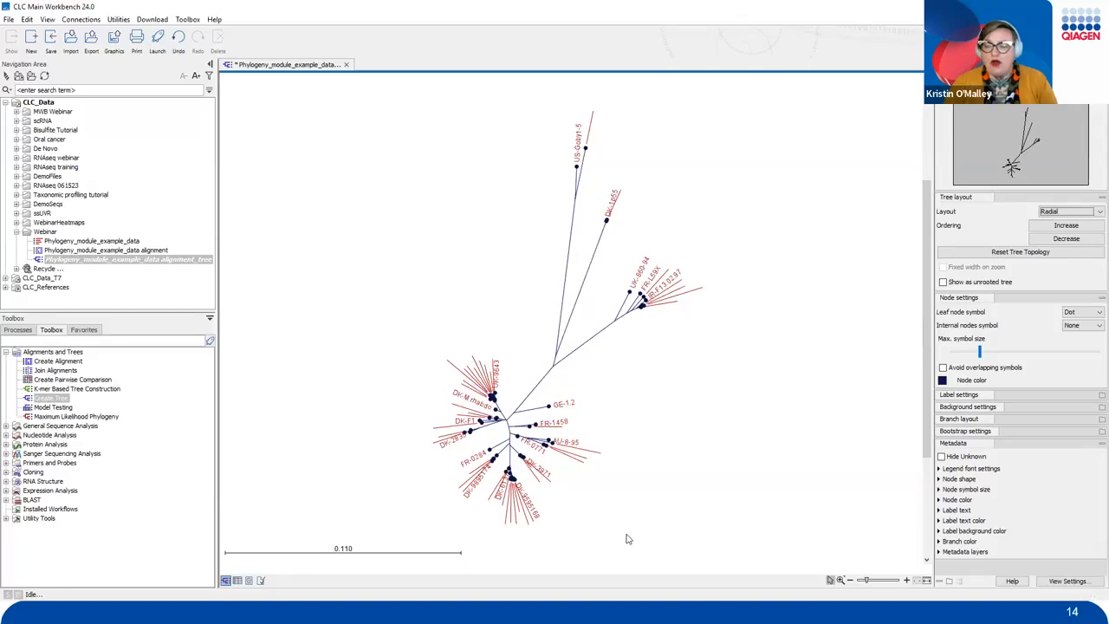
pyautogui.click(939, 500)
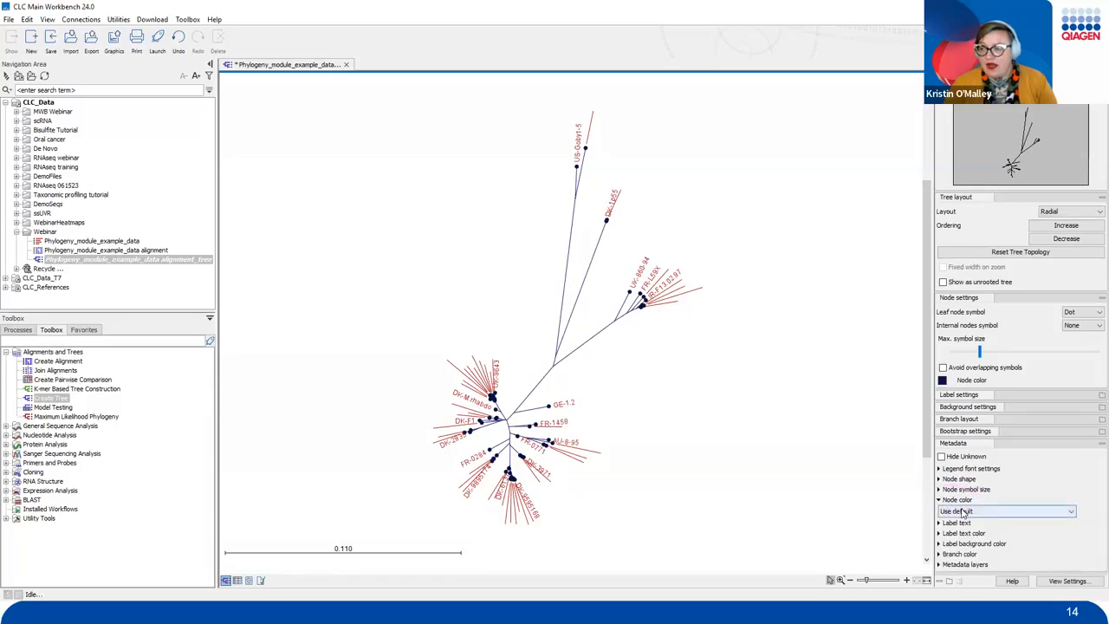
pyautogui.click(966, 511)
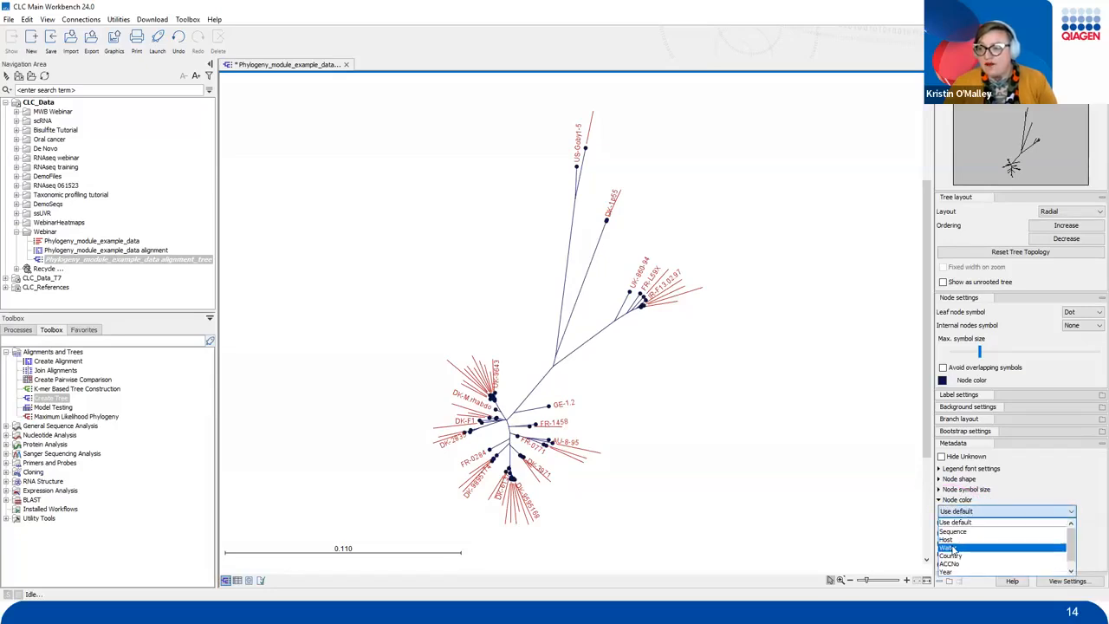
pyautogui.click(948, 548)
pyautogui.moveTo(893, 483)
pyautogui.mouseDown()
pyautogui.moveTo(793, 183)
pyautogui.moveTo(712, 106)
pyautogui.moveTo(765, 260)
pyautogui.moveTo(770, 112)
pyautogui.mouseUp()
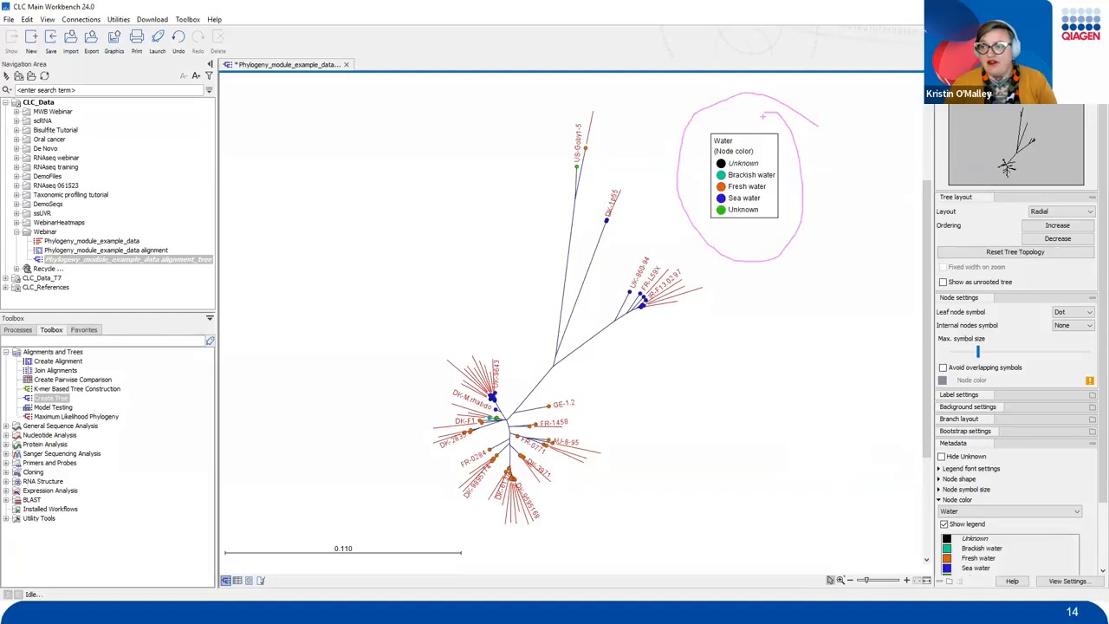
pyautogui.moveTo(713, 268)
pyautogui.mouseDown()
pyautogui.moveTo(621, 256)
pyautogui.moveTo(633, 321)
pyautogui.moveTo(684, 248)
pyautogui.mouseUp()
pyautogui.moveTo(502, 409); pyautogui.dragTo(495, 372)
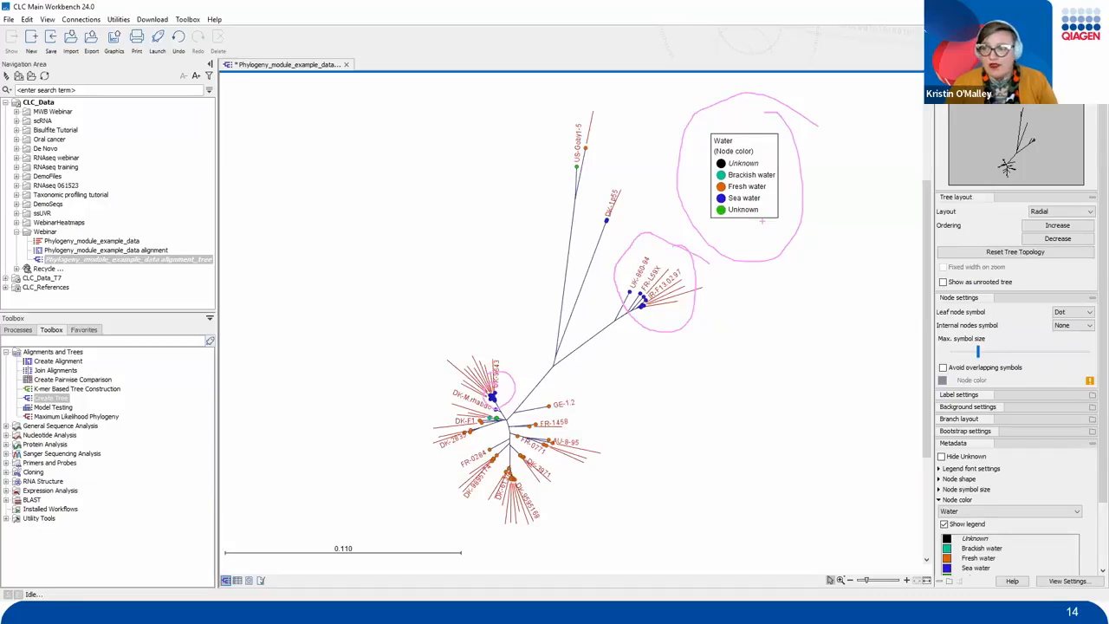
pyautogui.press('Escape')
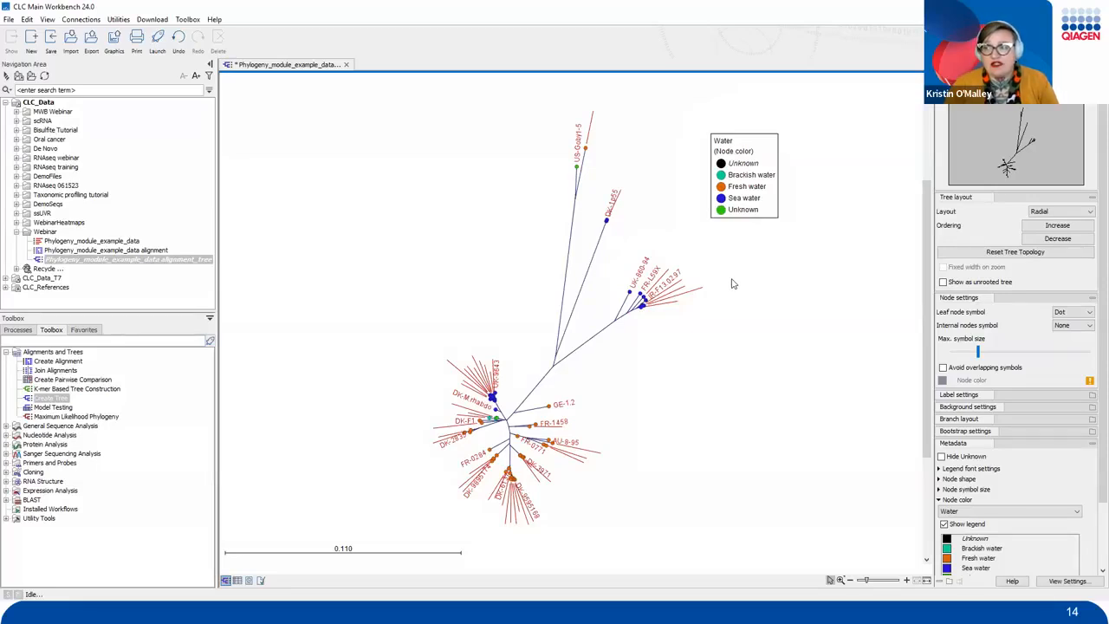
pyautogui.moveTo(732, 279)
pyautogui.mouseDown()
pyautogui.moveTo(761, 392)
pyautogui.moveTo(875, 359)
pyautogui.moveTo(899, 371)
pyautogui.moveTo(865, 423)
pyautogui.mouseUp()
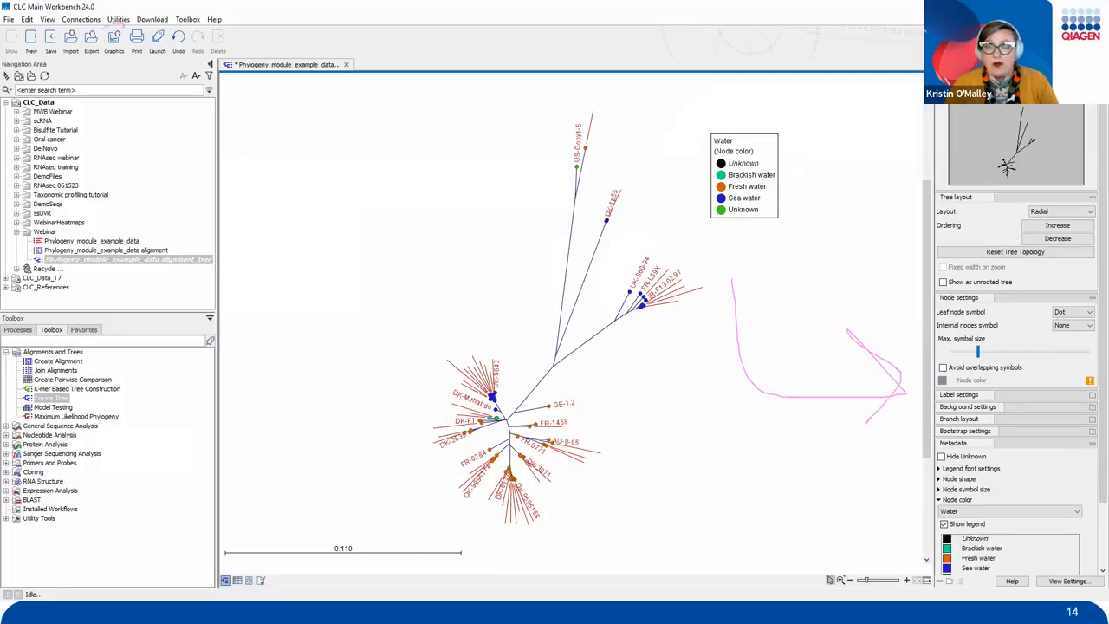
pyautogui.moveTo(87, 33)
pyautogui.mouseDown()
pyautogui.moveTo(130, 19)
pyautogui.moveTo(121, 45)
pyautogui.moveTo(338, 215)
pyautogui.moveTo(372, 232)
pyautogui.moveTo(388, 222)
pyautogui.moveTo(330, 254)
pyautogui.mouseUp()
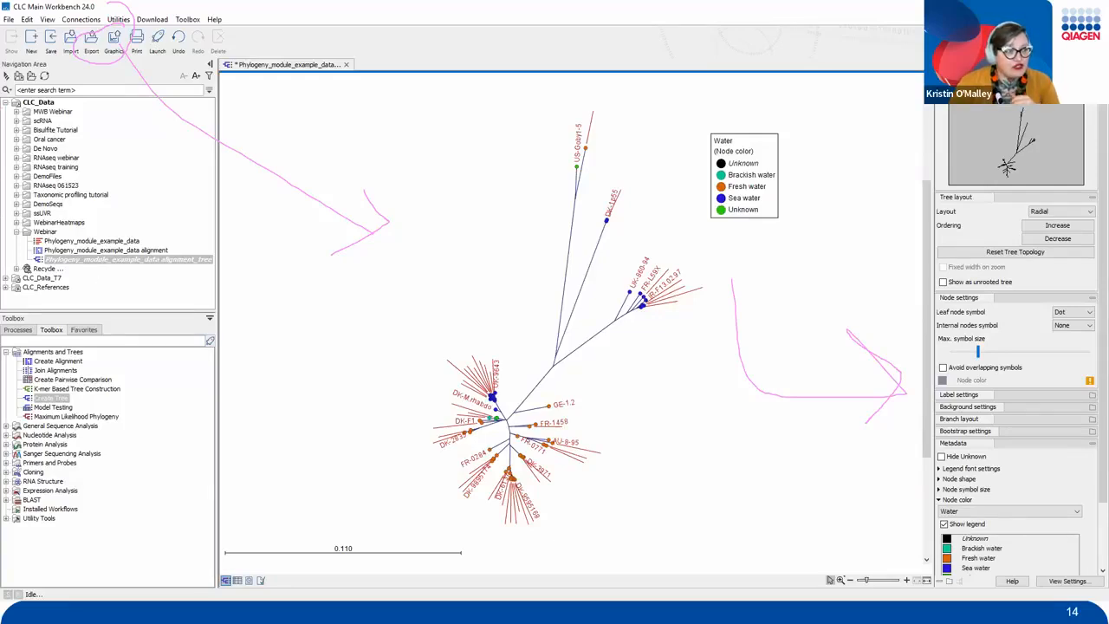
pyautogui.press('Escape')
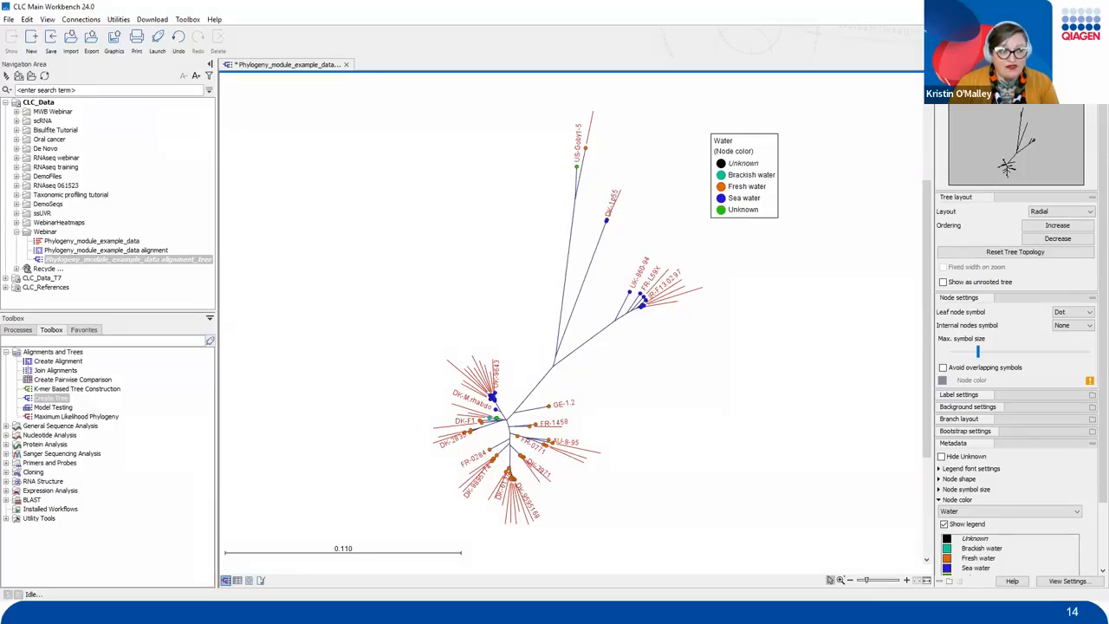
pyautogui.hotkey('alt', 'Tab')
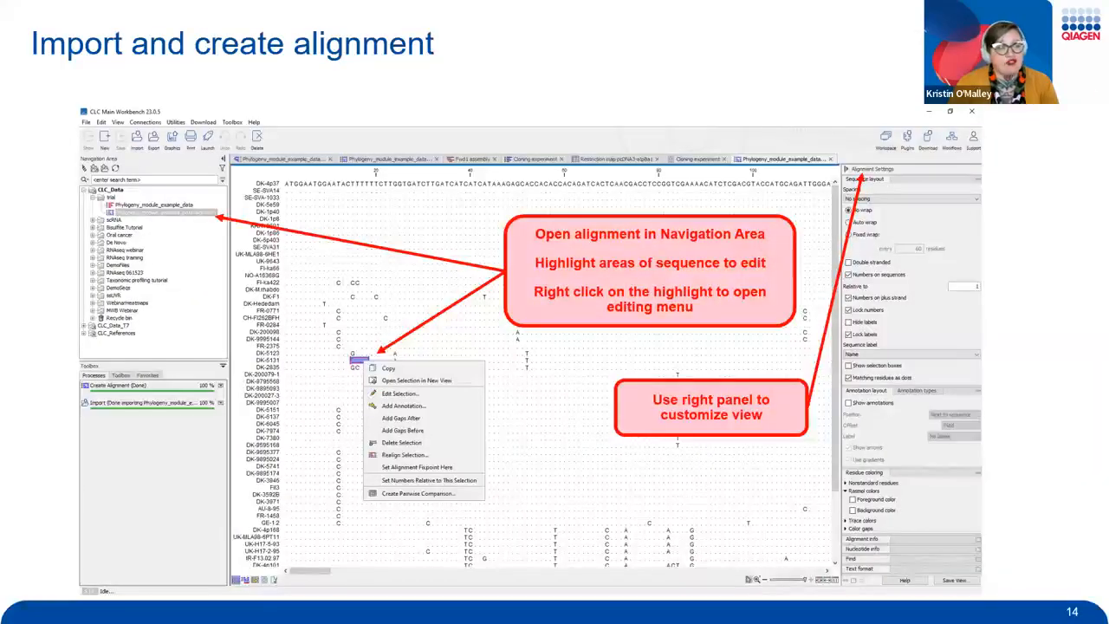
pyautogui.press('Right')
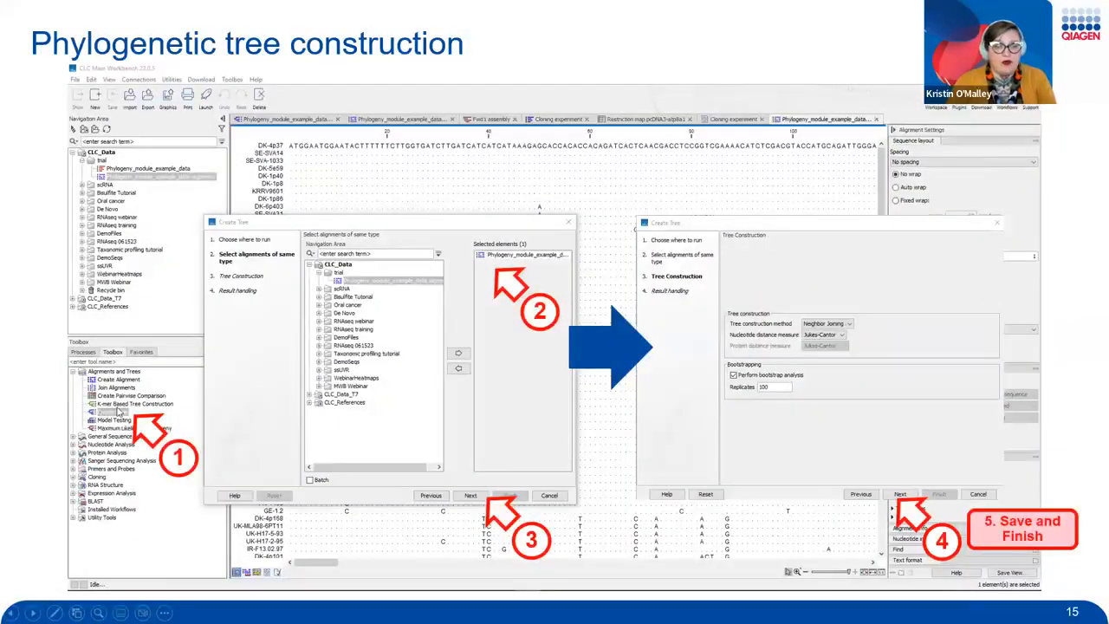
pyautogui.moveTo(191, 400)
pyautogui.mouseDown()
pyautogui.moveTo(132, 376)
pyautogui.moveTo(201, 510)
pyautogui.moveTo(157, 362)
pyautogui.mouseUp()
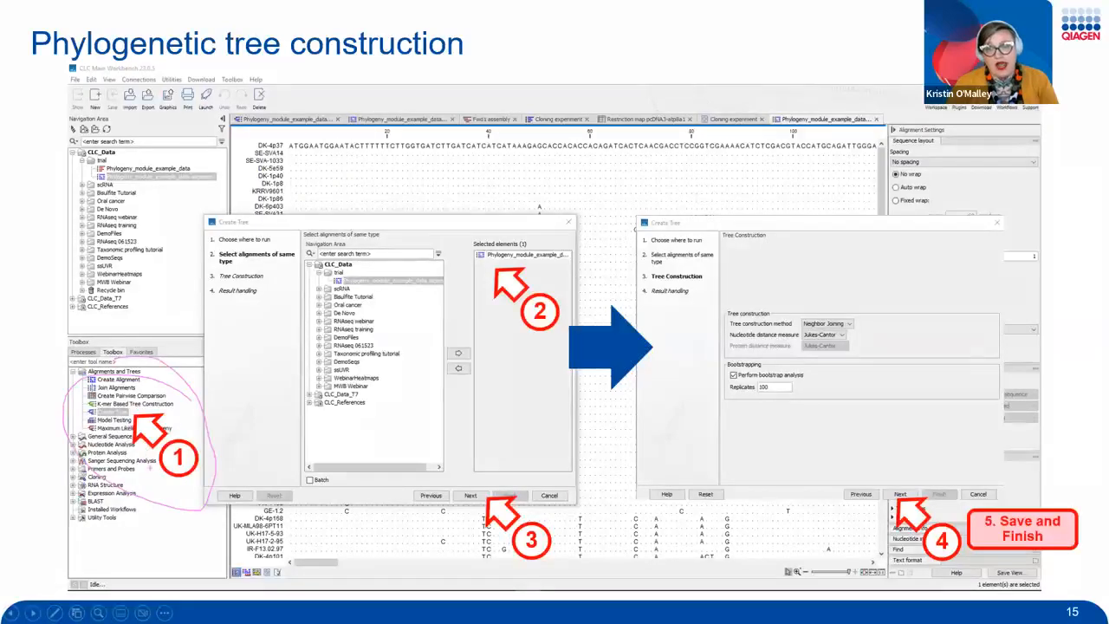
pyautogui.moveTo(184, 334)
pyautogui.mouseDown()
pyautogui.moveTo(279, 338)
pyautogui.moveTo(231, 360)
pyautogui.mouseUp()
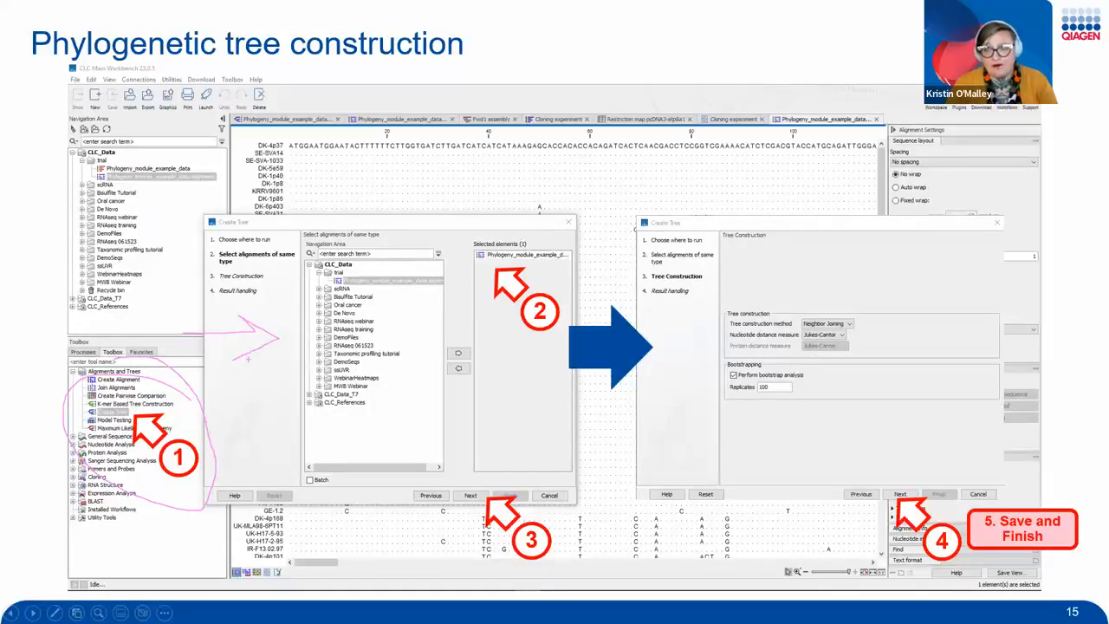
pyautogui.moveTo(429, 278)
pyautogui.mouseDown()
pyautogui.moveTo(400, 265)
pyautogui.moveTo(367, 278)
pyautogui.moveTo(430, 288)
pyautogui.moveTo(419, 265)
pyautogui.mouseUp()
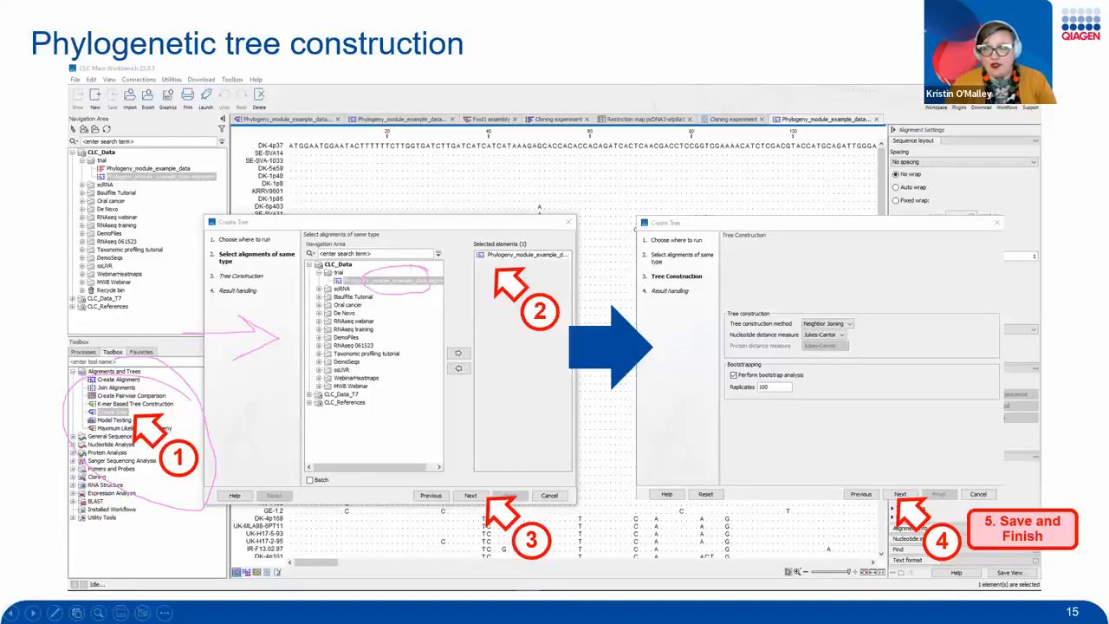
pyautogui.moveTo(488, 261); pyautogui.dragTo(508, 206)
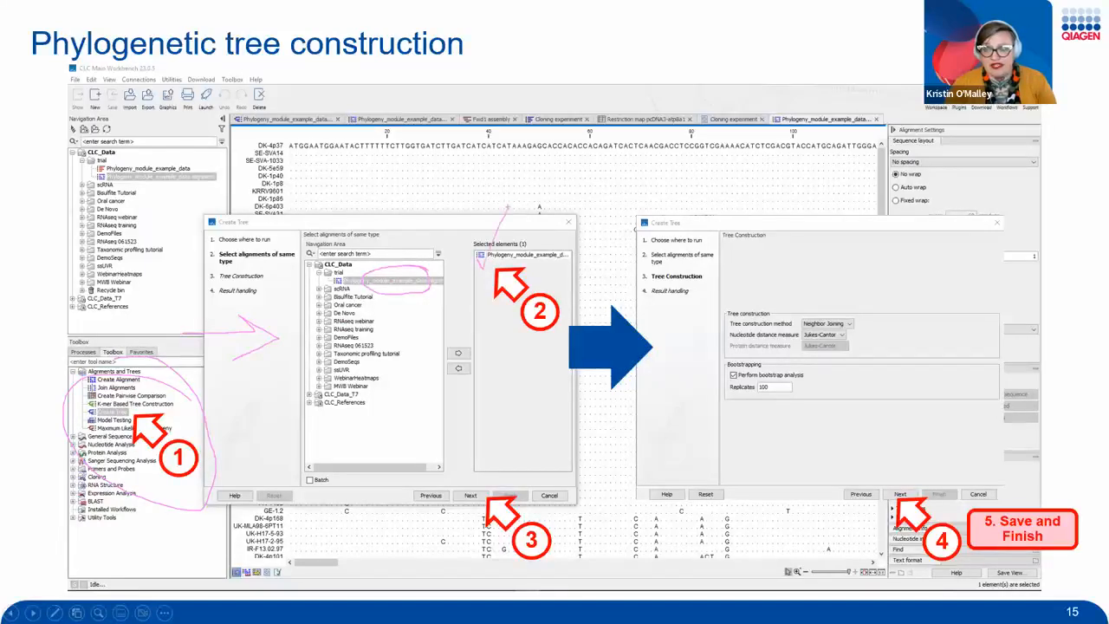
pyautogui.moveTo(520, 343)
pyautogui.mouseDown()
pyautogui.moveTo(697, 348)
pyautogui.moveTo(699, 338)
pyautogui.moveTo(674, 371)
pyautogui.mouseUp()
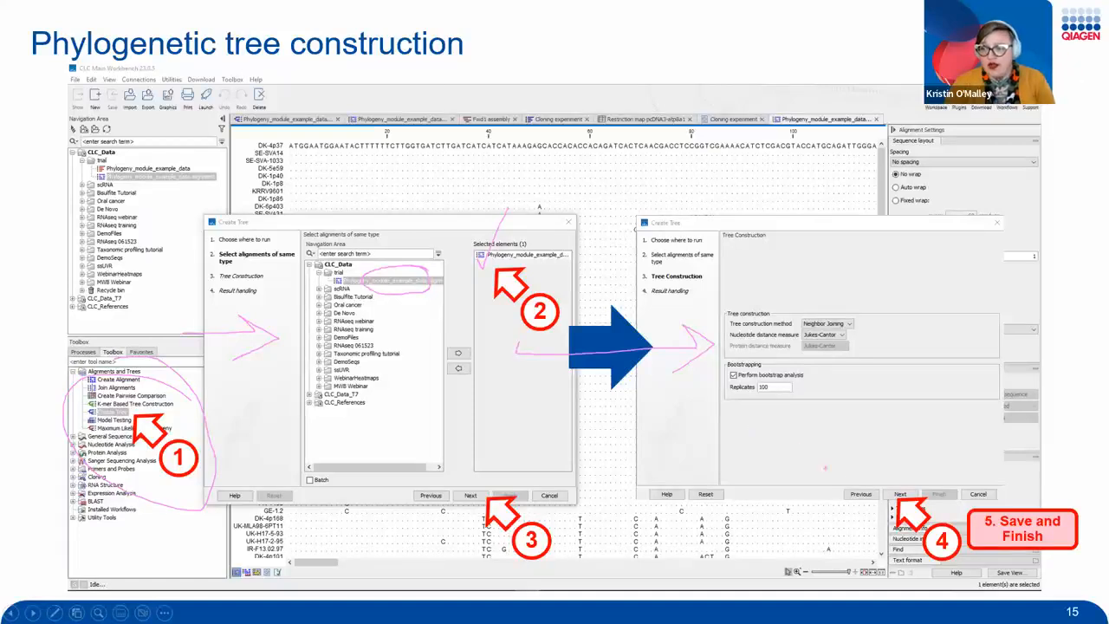
pyautogui.press('e')
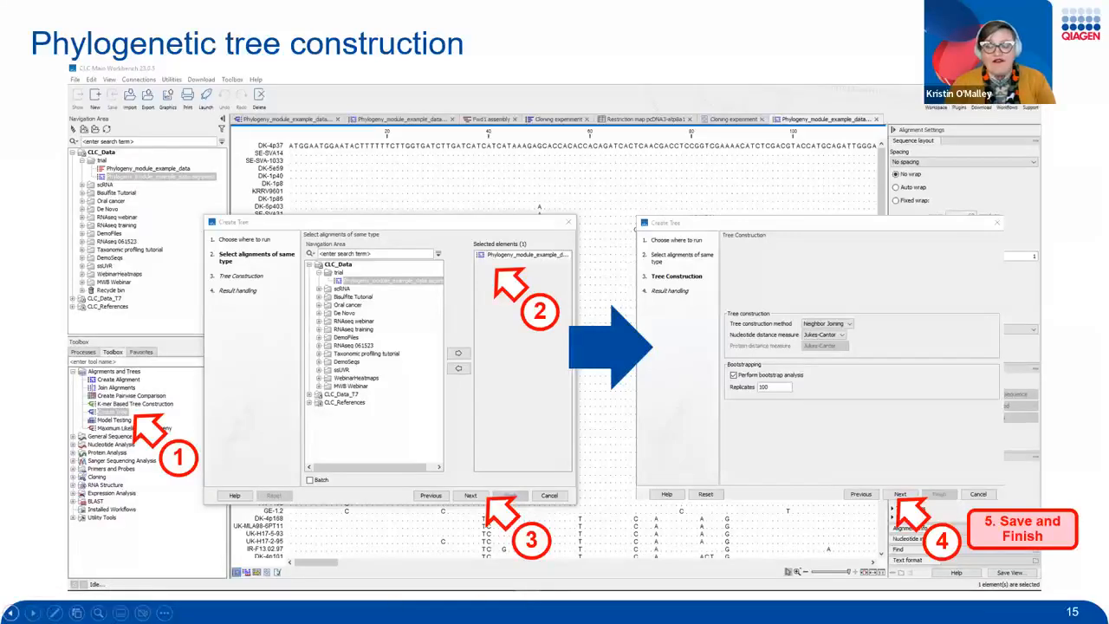
pyautogui.press('Right')
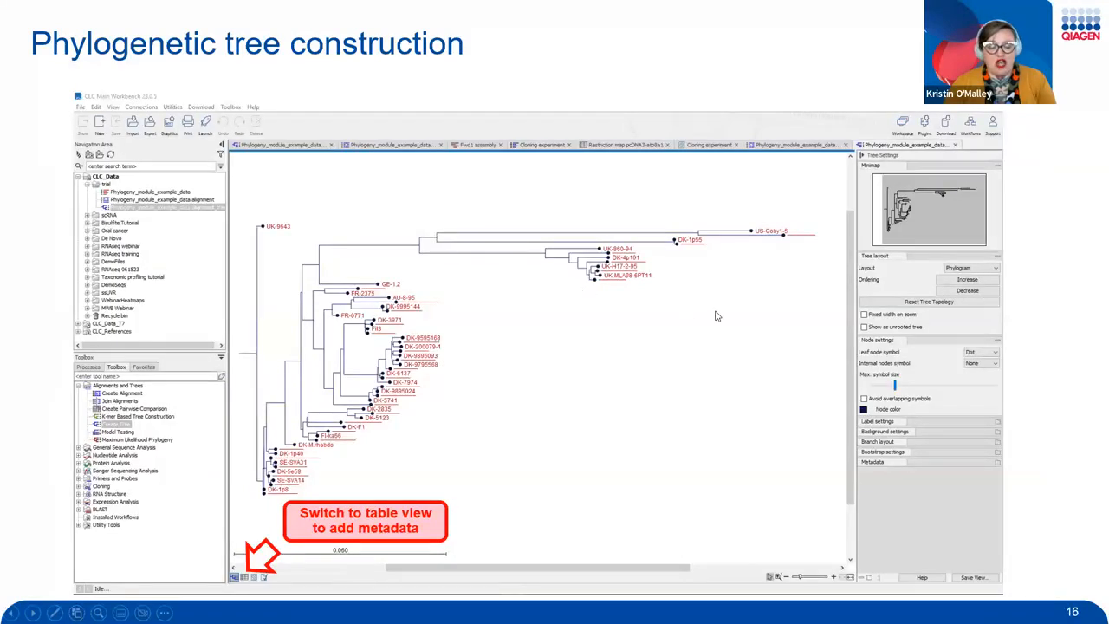
pyautogui.moveTo(718, 301)
pyautogui.mouseDown()
pyautogui.moveTo(888, 267)
pyautogui.moveTo(901, 286)
pyautogui.mouseUp()
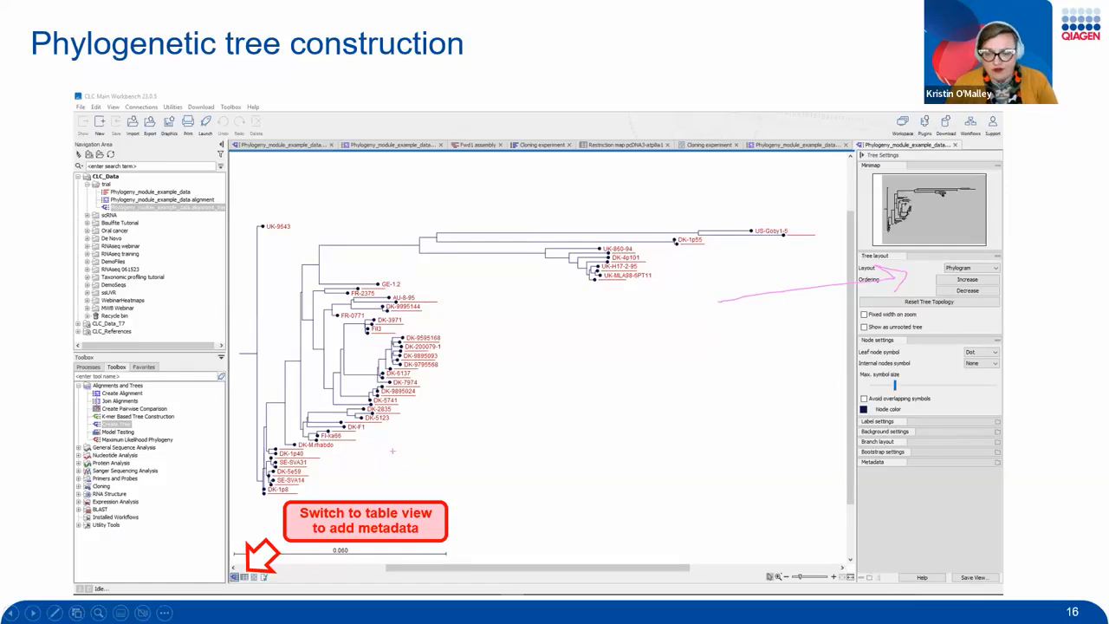
pyautogui.moveTo(793, 439)
pyautogui.mouseDown()
pyautogui.moveTo(811, 469)
pyautogui.moveTo(849, 470)
pyautogui.mouseUp()
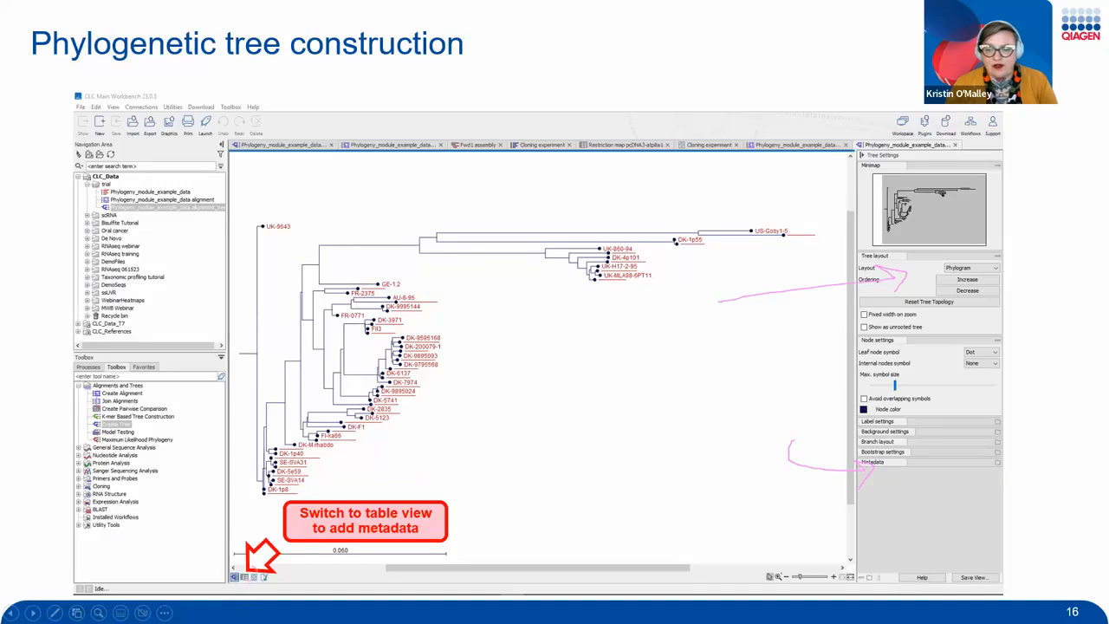
pyautogui.moveTo(258, 570)
pyautogui.mouseDown()
pyautogui.moveTo(238, 580)
pyautogui.moveTo(256, 572)
pyautogui.mouseUp()
pyautogui.moveTo(204, 503)
pyautogui.mouseDown()
pyautogui.moveTo(217, 554)
pyautogui.moveTo(241, 569)
pyautogui.mouseUp()
pyautogui.moveTo(233, 530)
pyautogui.mouseDown()
pyautogui.moveTo(240, 555)
pyautogui.moveTo(209, 575)
pyautogui.mouseUp()
pyautogui.press('e')
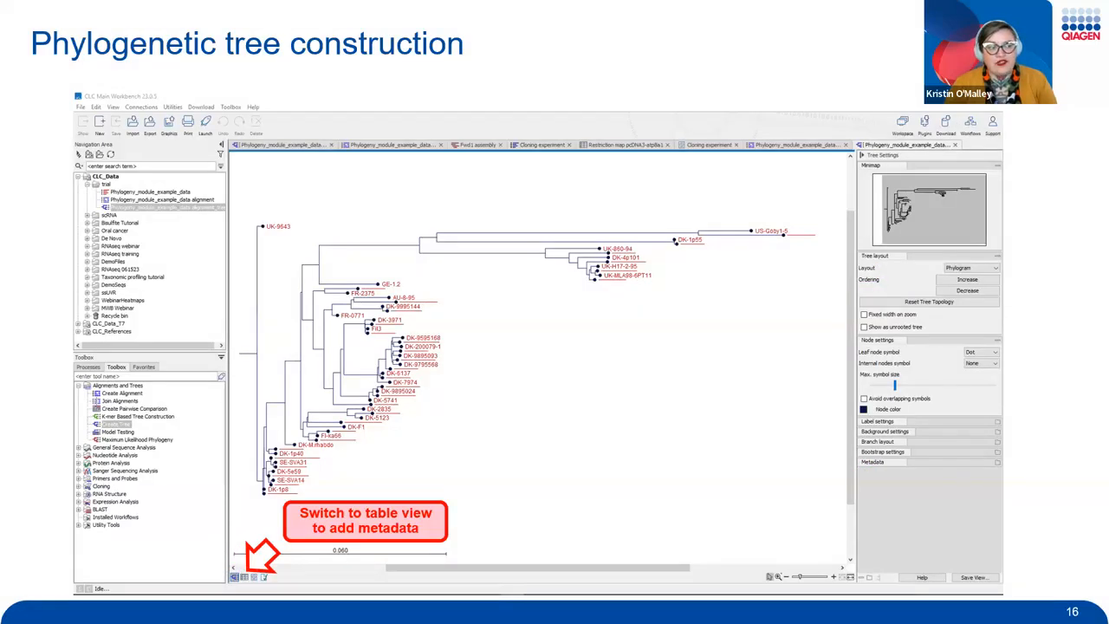
pyautogui.press('Right')
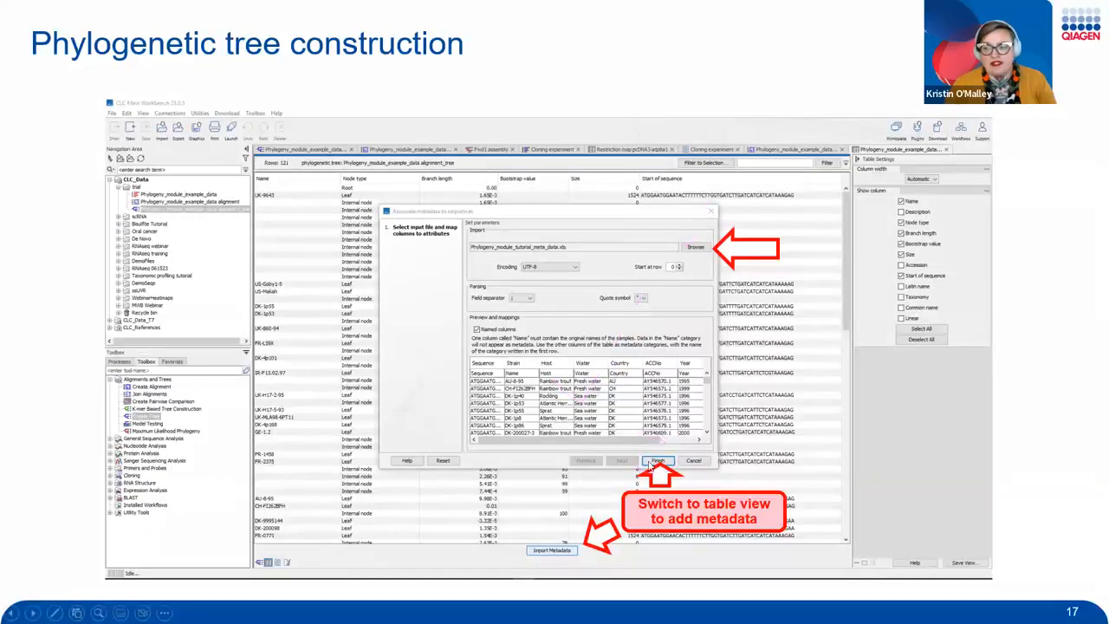
pyautogui.press('Right')
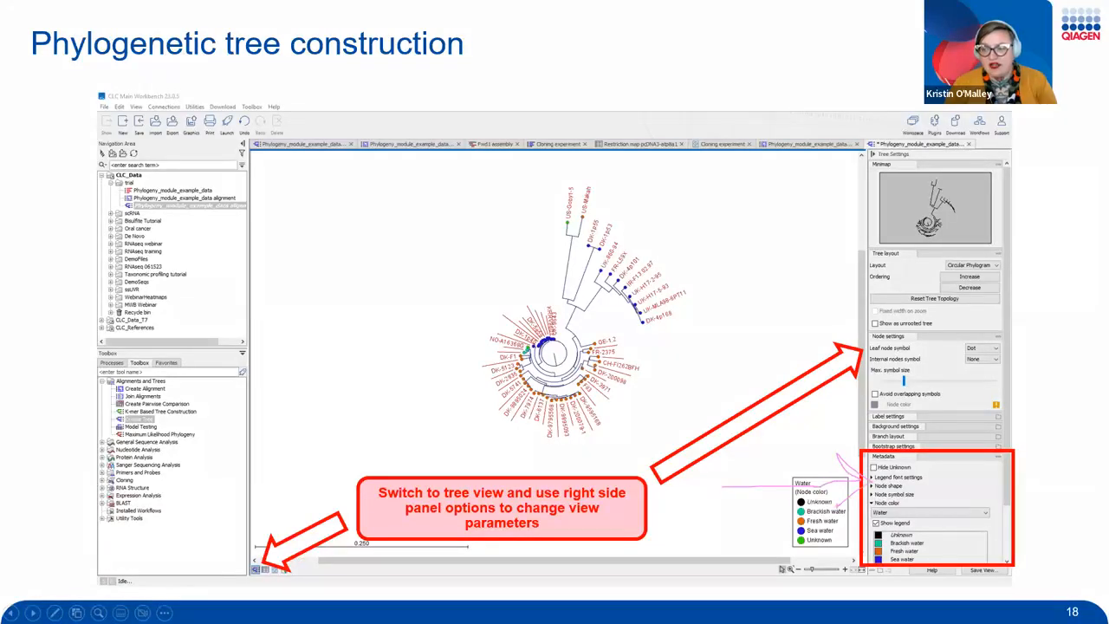
pyautogui.moveTo(763, 518); pyautogui.dragTo(790, 514)
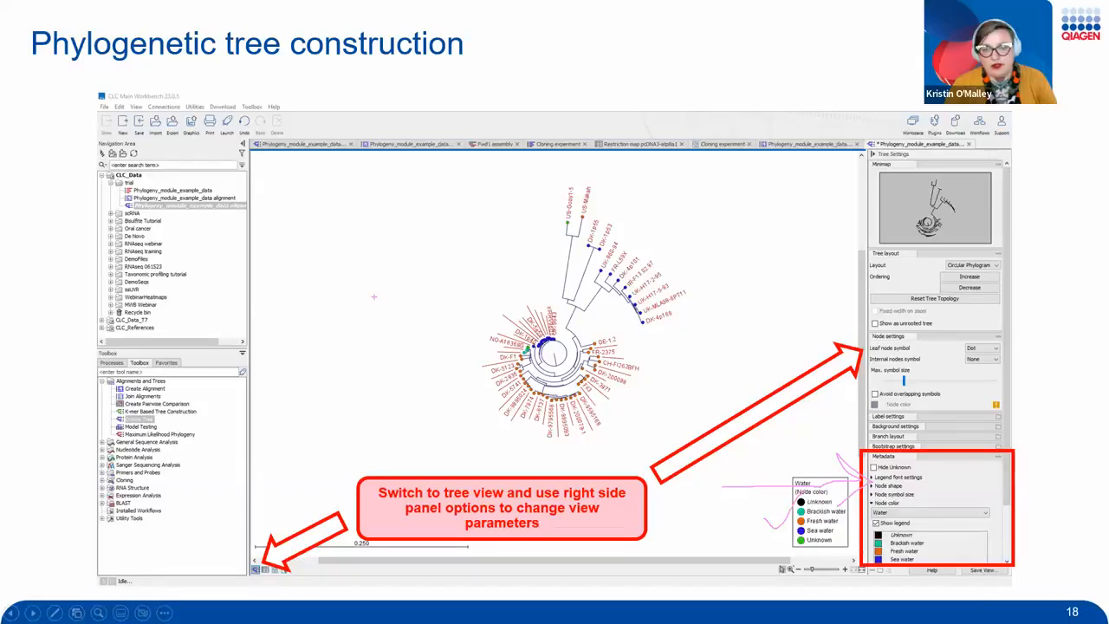
# Switch from the slides back to CLC Main Workbench and open the history view of the phylogenetic tree.
pyautogui.click(379, 302)
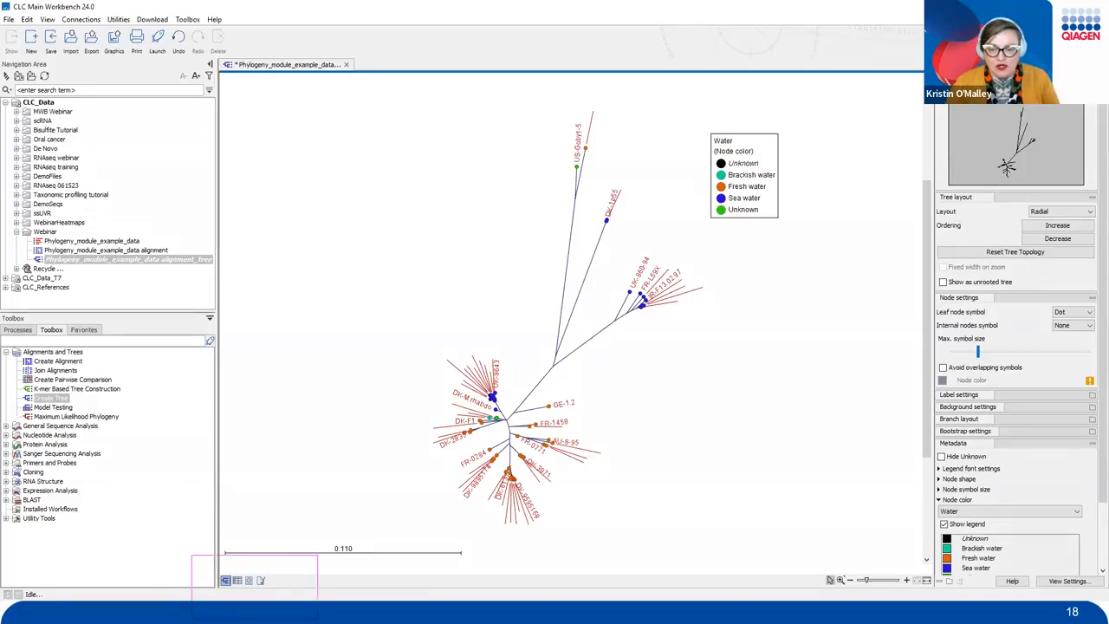
pyautogui.moveTo(246, 504)
pyautogui.mouseDown()
pyautogui.moveTo(245, 567)
pyautogui.moveTo(257, 543)
pyautogui.mouseUp()
pyautogui.press('Escape')
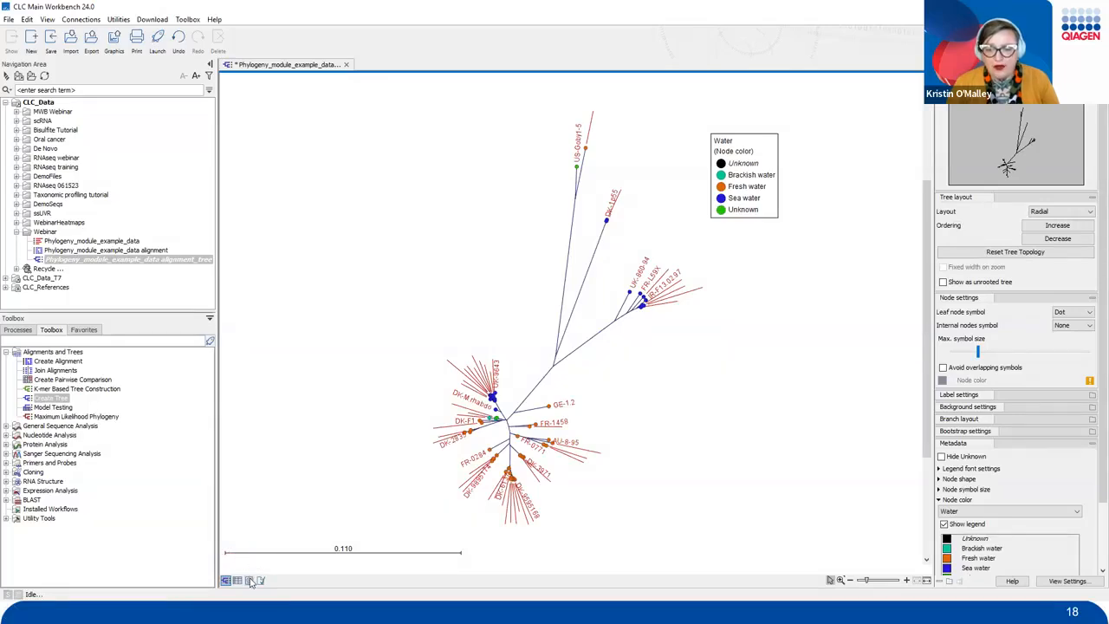
pyautogui.click(250, 579)
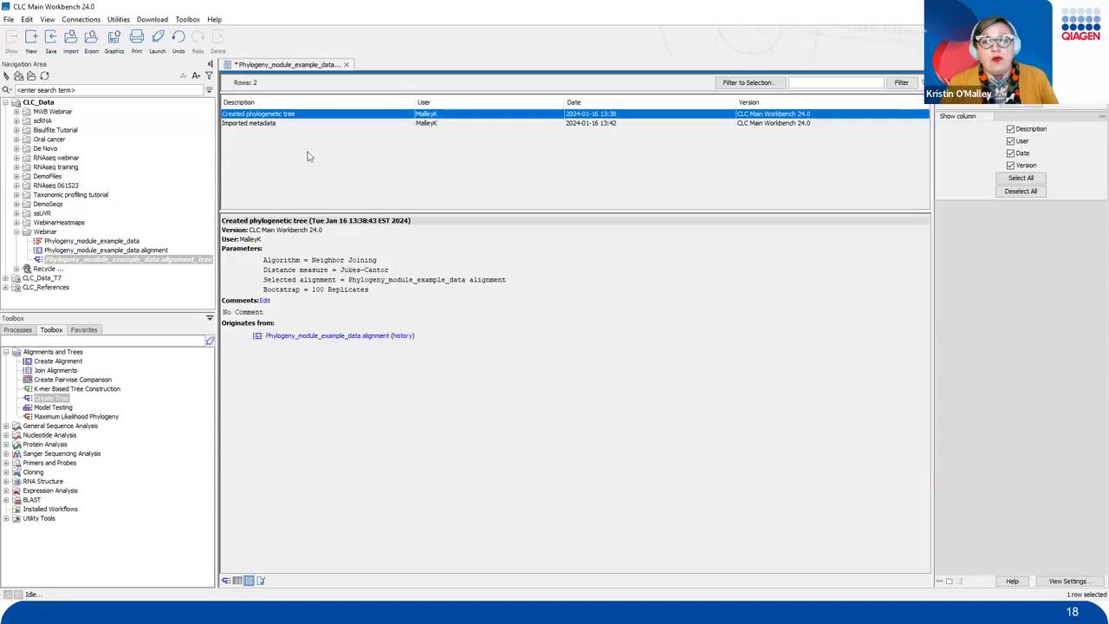
pyautogui.hotkey('ctrl', '2')
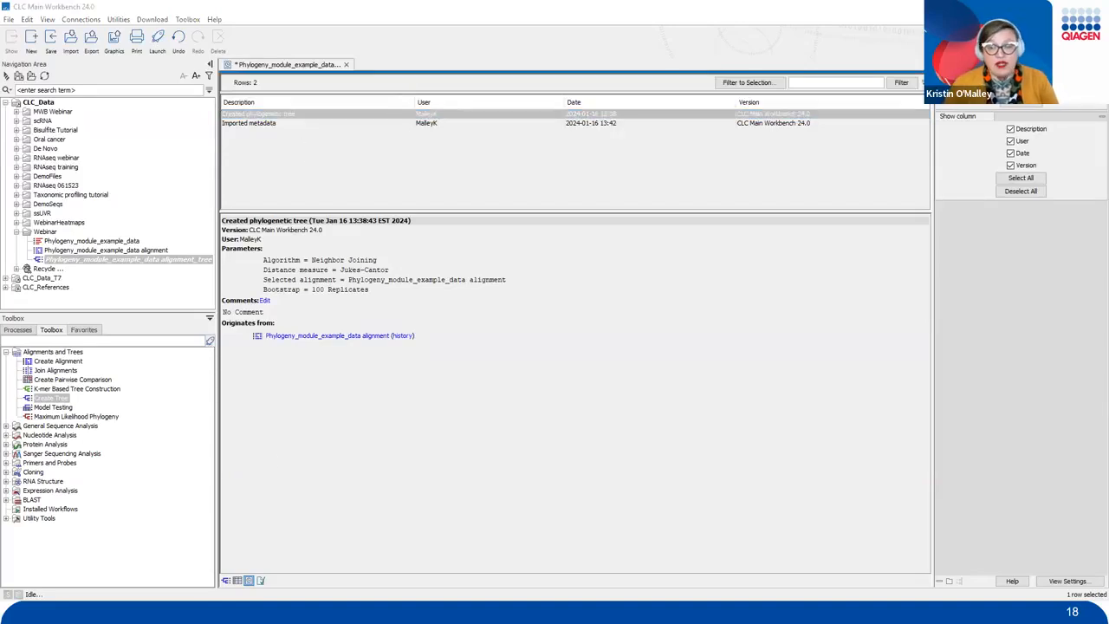
pyautogui.moveTo(217, 315)
pyautogui.mouseDown()
pyautogui.moveTo(266, 359)
pyautogui.moveTo(454, 352)
pyautogui.moveTo(423, 340)
pyautogui.moveTo(448, 277)
pyautogui.mouseUp()
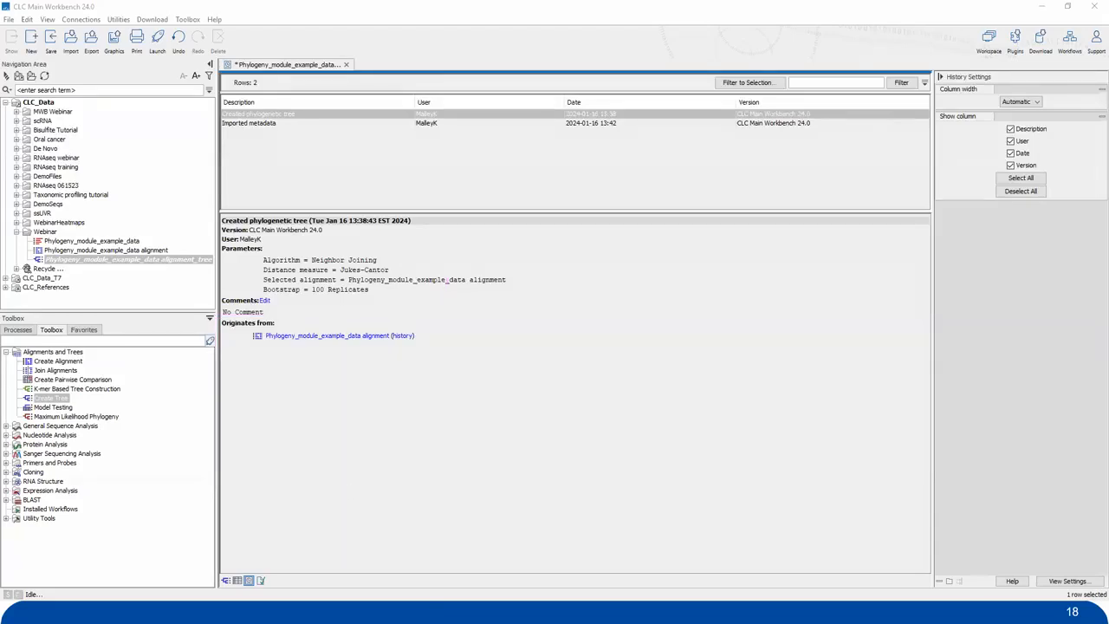
pyautogui.rightClick(126, 265)
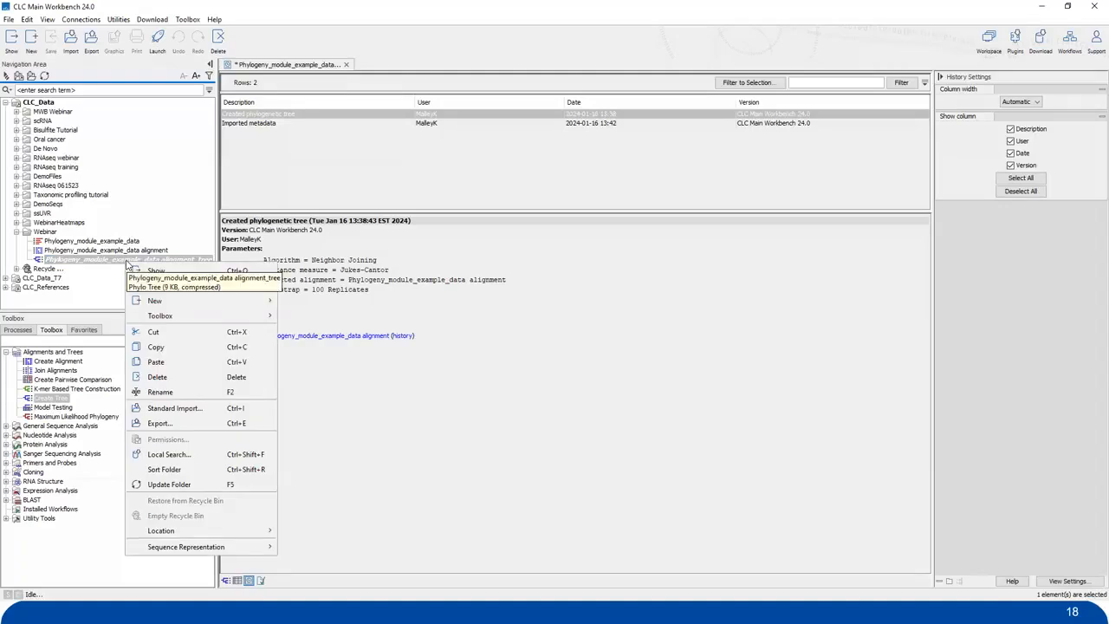
pyautogui.click(114, 284)
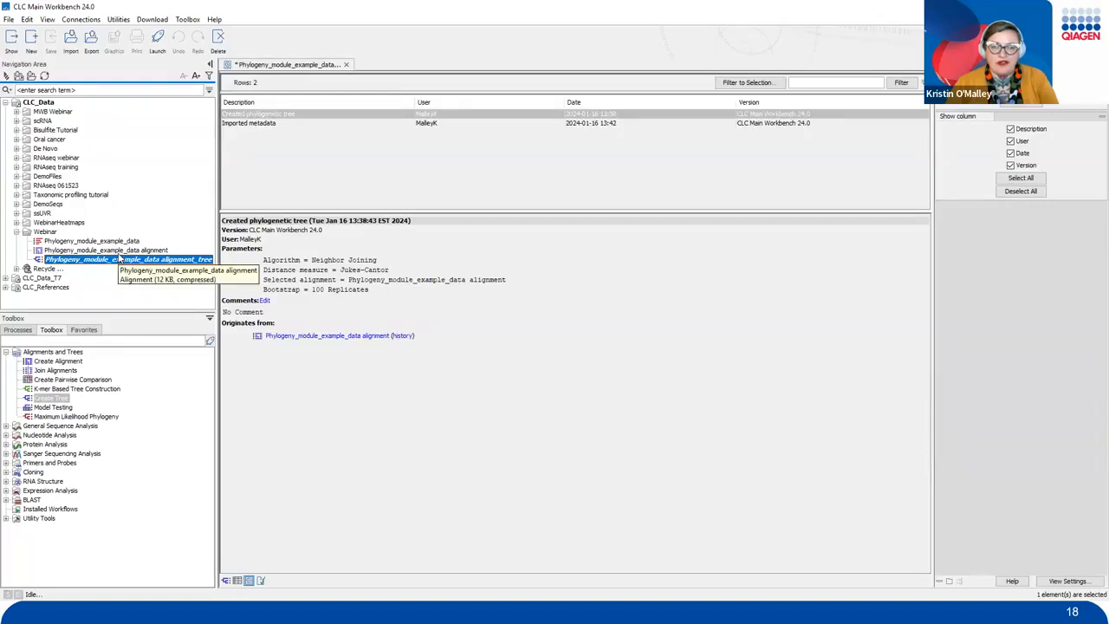
pyautogui.press('Up')
pyautogui.press('Up')
pyautogui.click(119, 259)
pyautogui.click(118, 250)
pyautogui.click(116, 245)
pyautogui.click(117, 250)
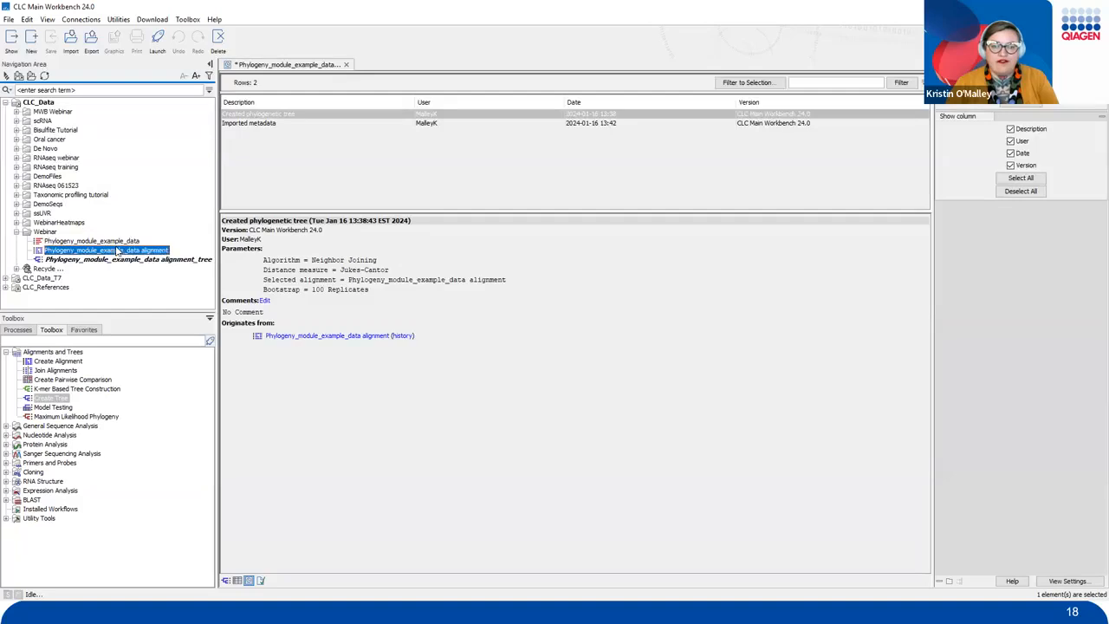
pyautogui.click(119, 260)
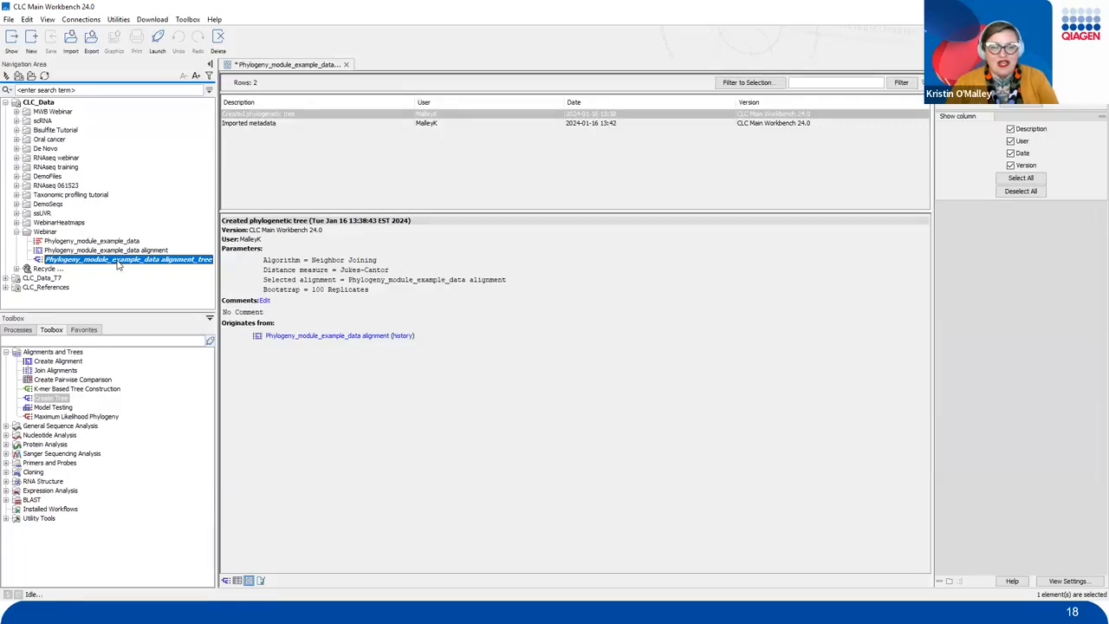
pyautogui.rightClick(118, 265)
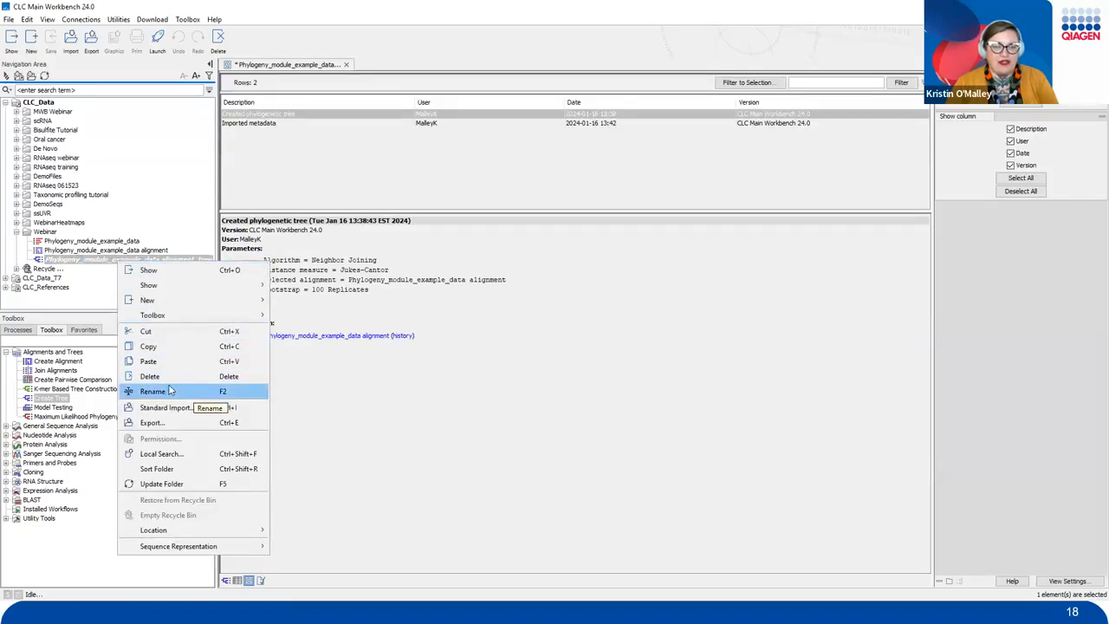
pyautogui.moveTo(195, 526)
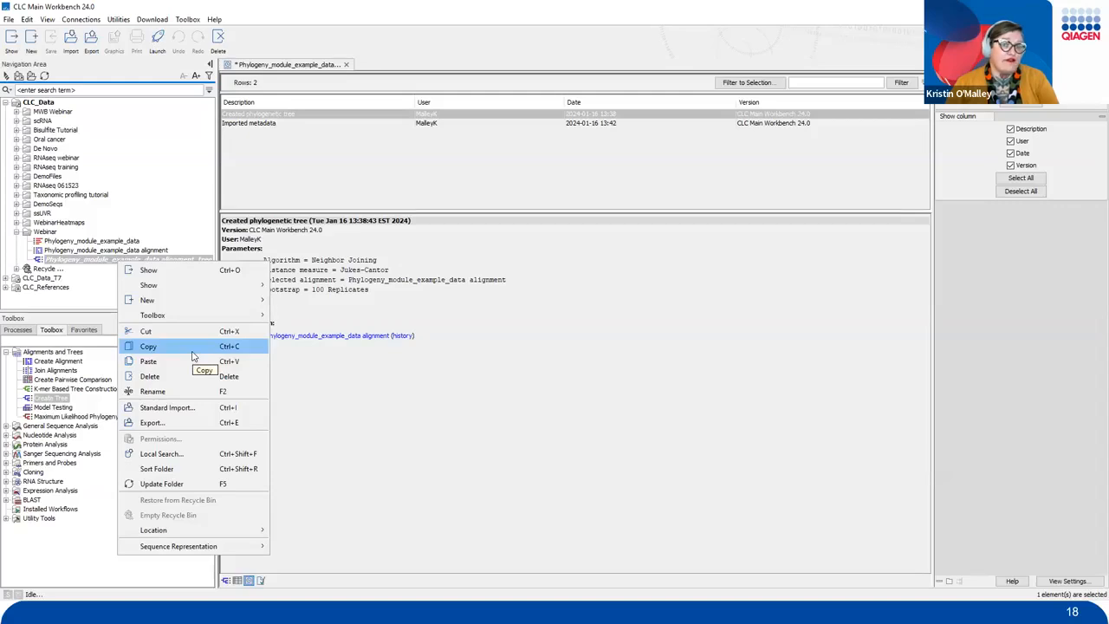
pyautogui.click(511, 413)
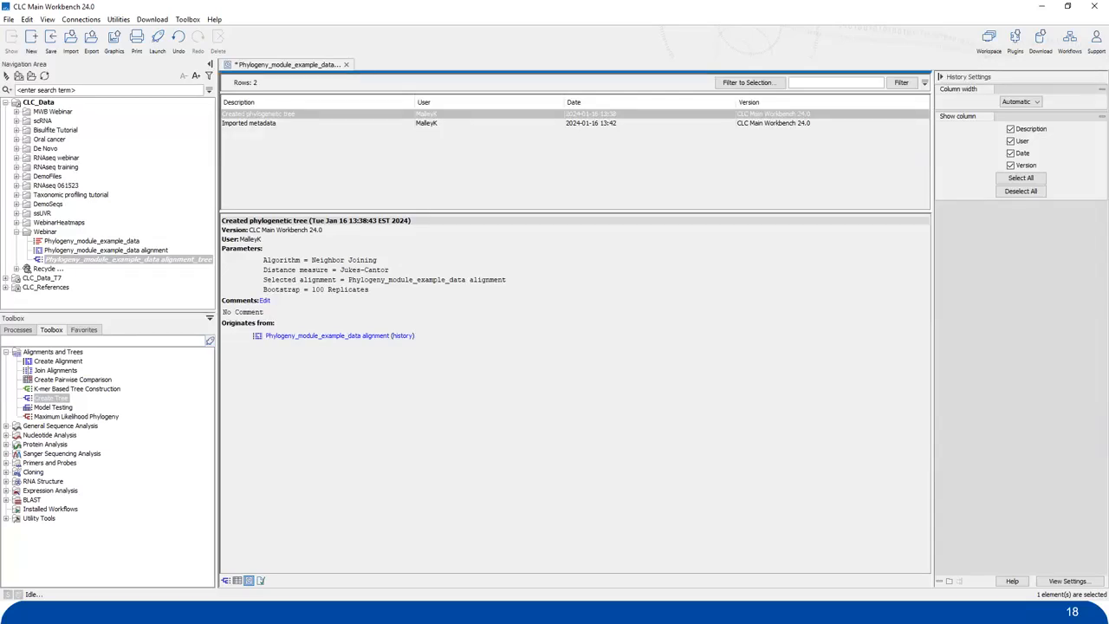
# Open the Create Alignment tool, highlight Phylogeny_module_example_data in its sequence selection, and cancel without running it.
pyautogui.click(57, 362)
pyautogui.click(57, 362)
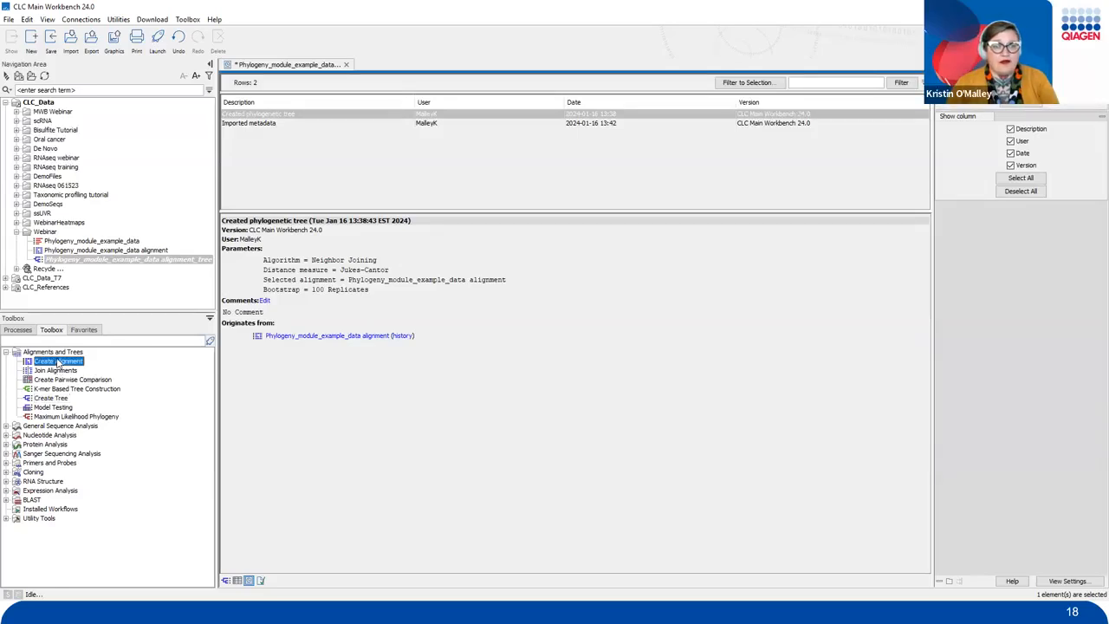
pyautogui.doubleClick(57, 363)
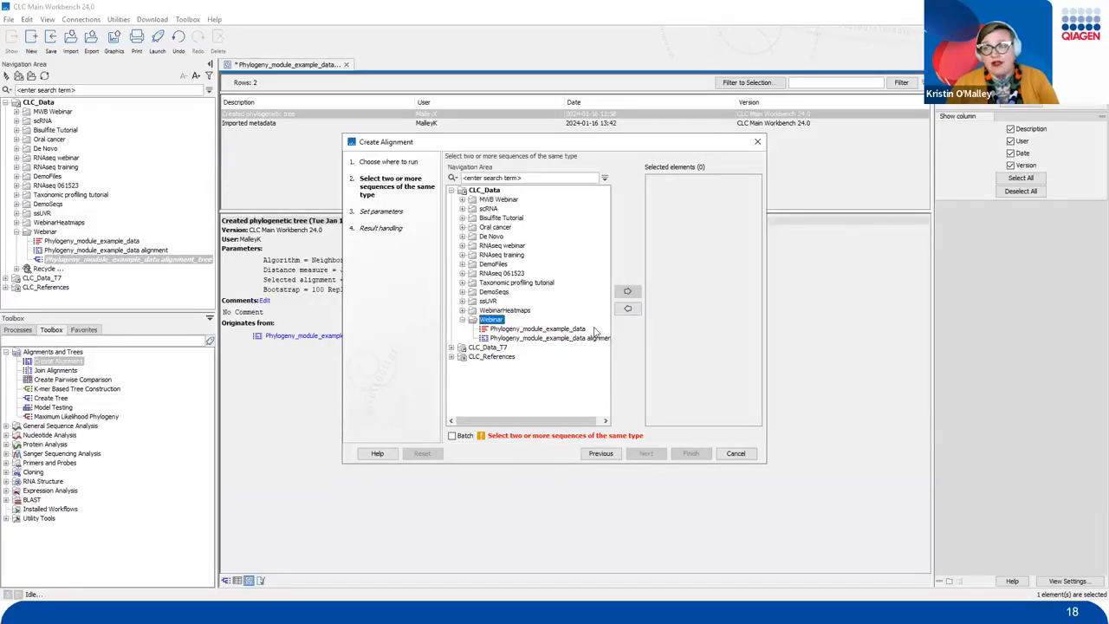
pyautogui.click(535, 330)
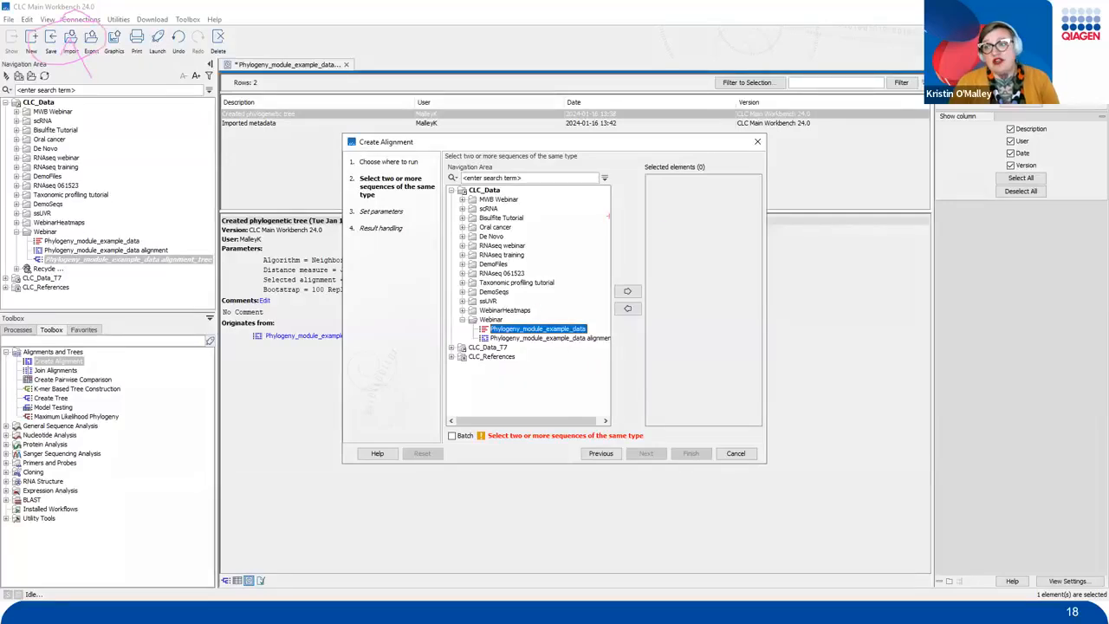
pyautogui.moveTo(726, 172)
pyautogui.mouseDown()
pyautogui.moveTo(615, 166)
pyautogui.moveTo(690, 146)
pyautogui.moveTo(631, 142)
pyautogui.mouseUp()
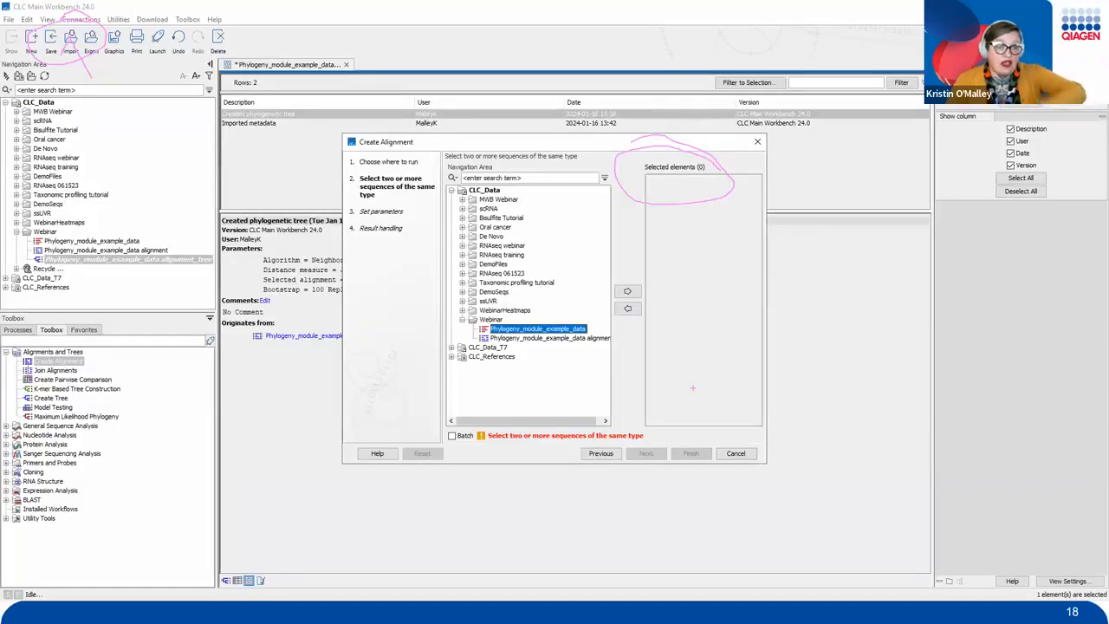
pyautogui.press('Escape')
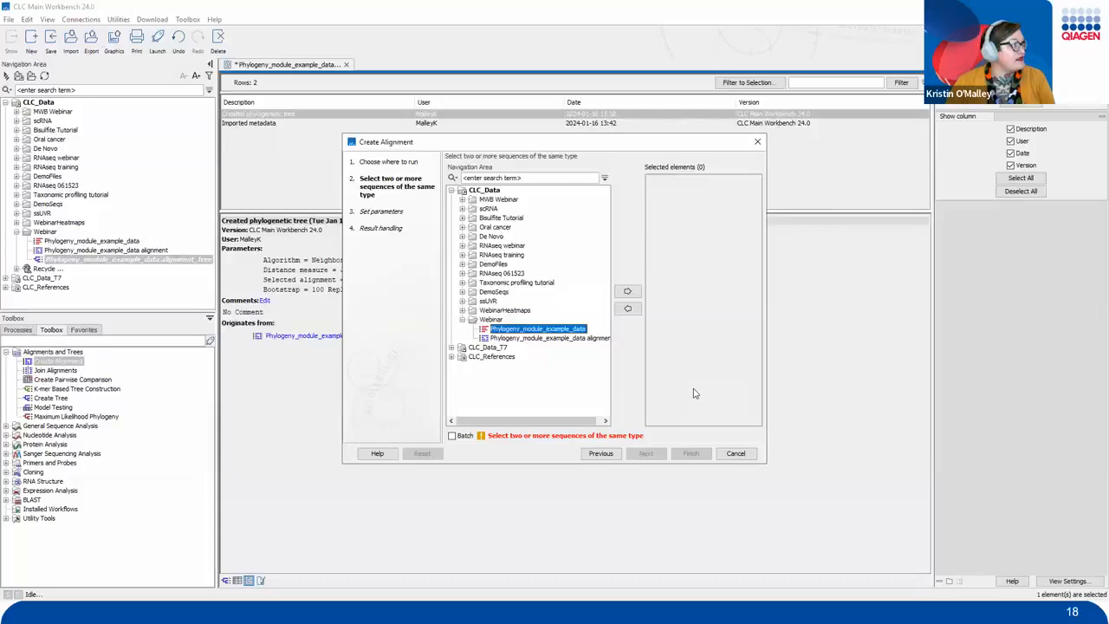
pyautogui.click(736, 453)
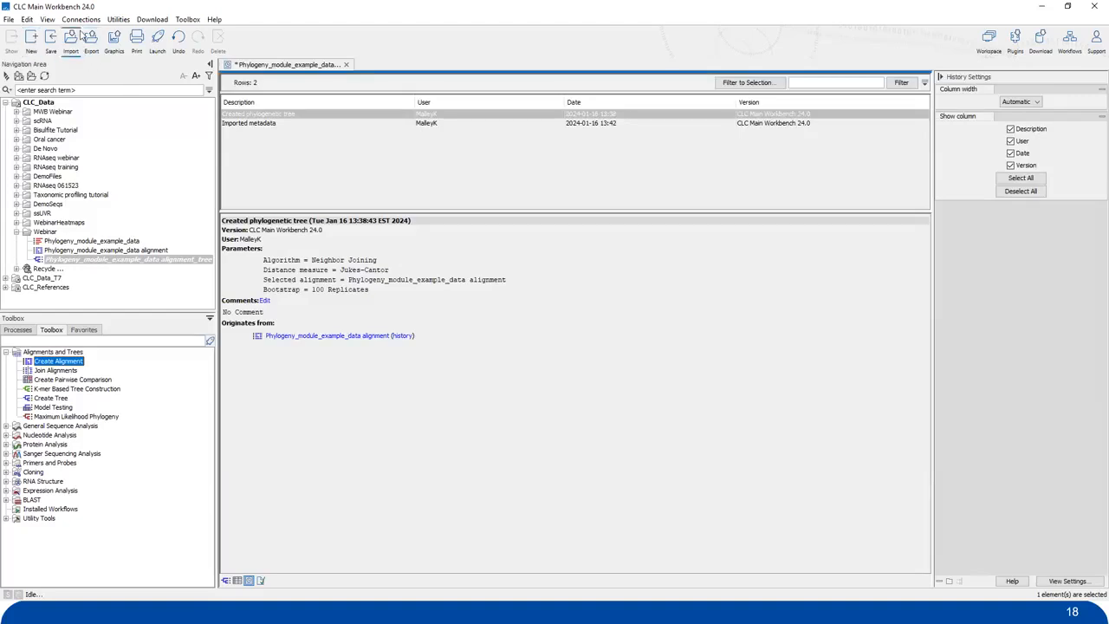
# Review the file types offered for a forced import in the Standard Import dialog, and close it without importing.
pyautogui.click(84, 40)
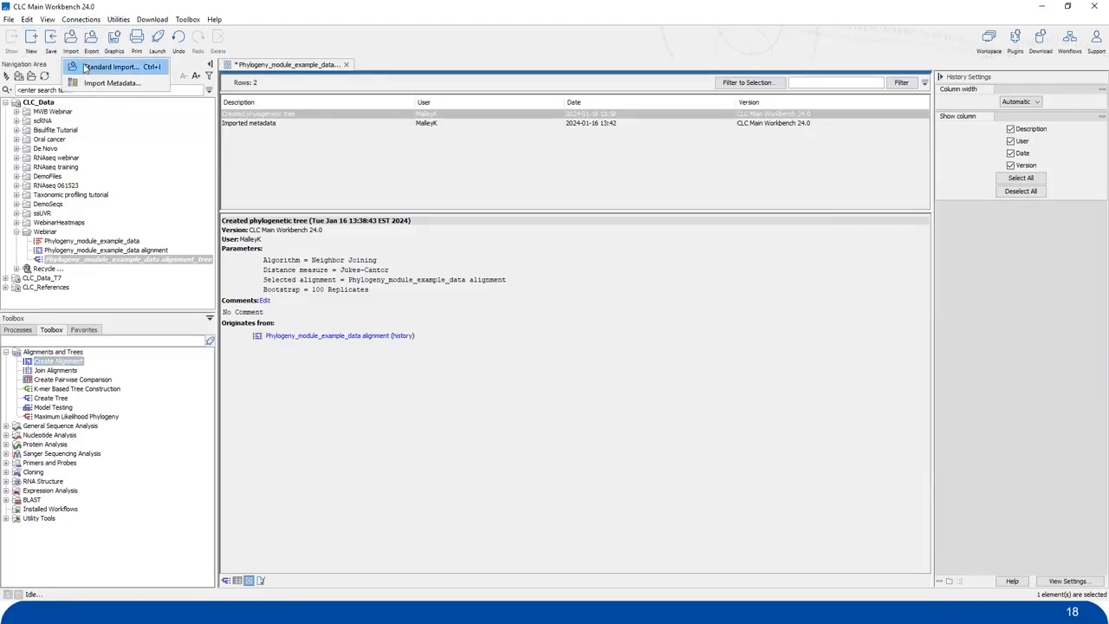
pyautogui.click(91, 67)
pyautogui.click(416, 436)
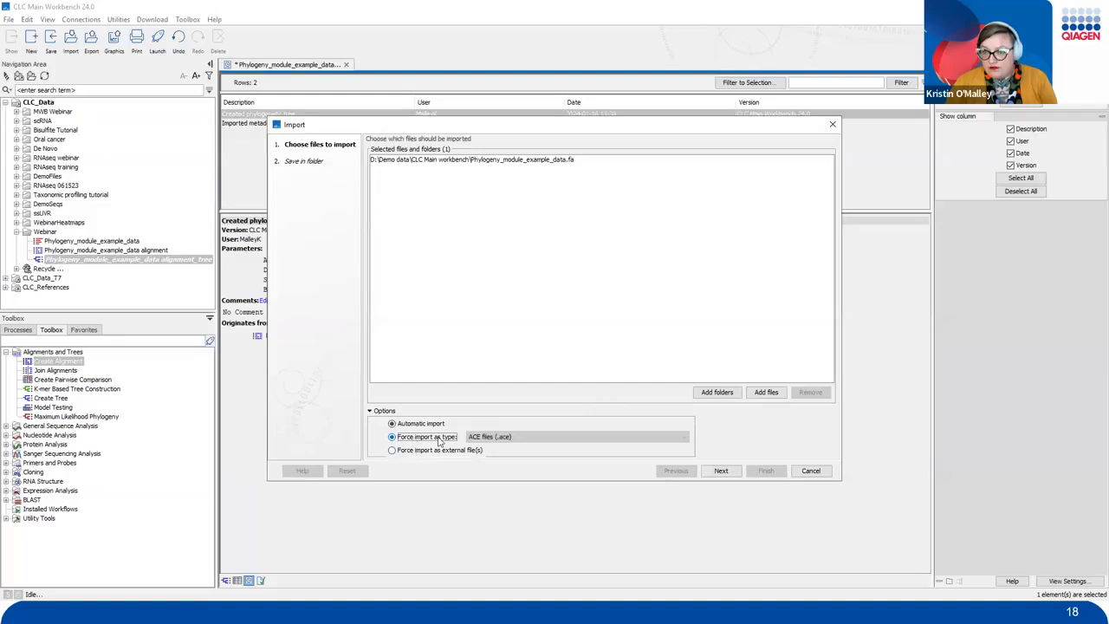
pyautogui.click(496, 437)
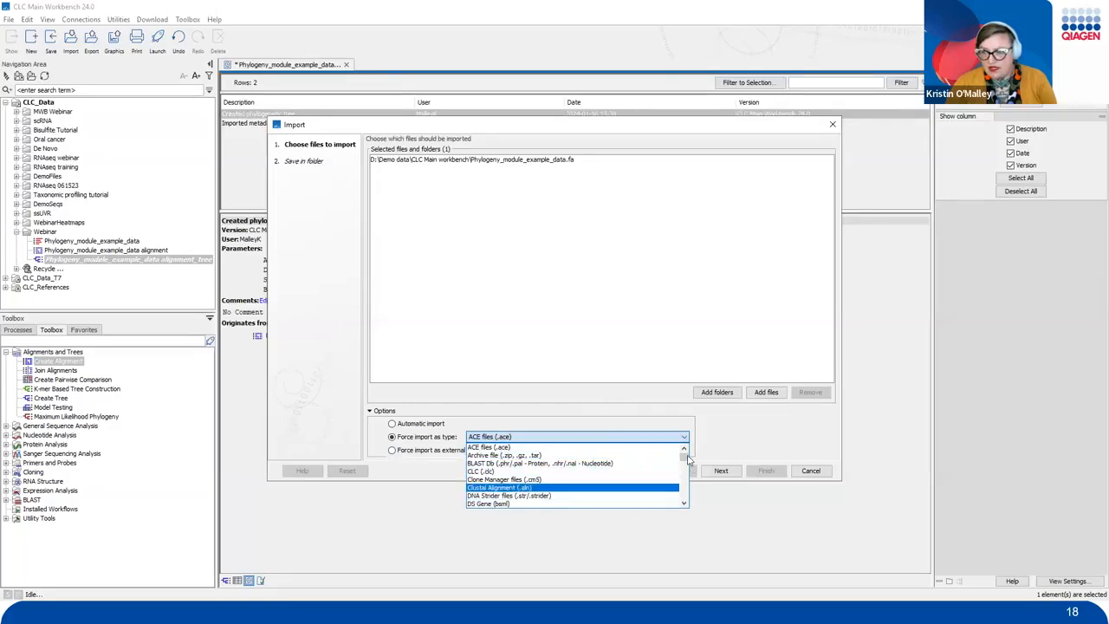
pyautogui.moveTo(684, 457)
pyautogui.mouseDown()
pyautogui.moveTo(686, 499)
pyautogui.moveTo(683, 454)
pyautogui.mouseUp()
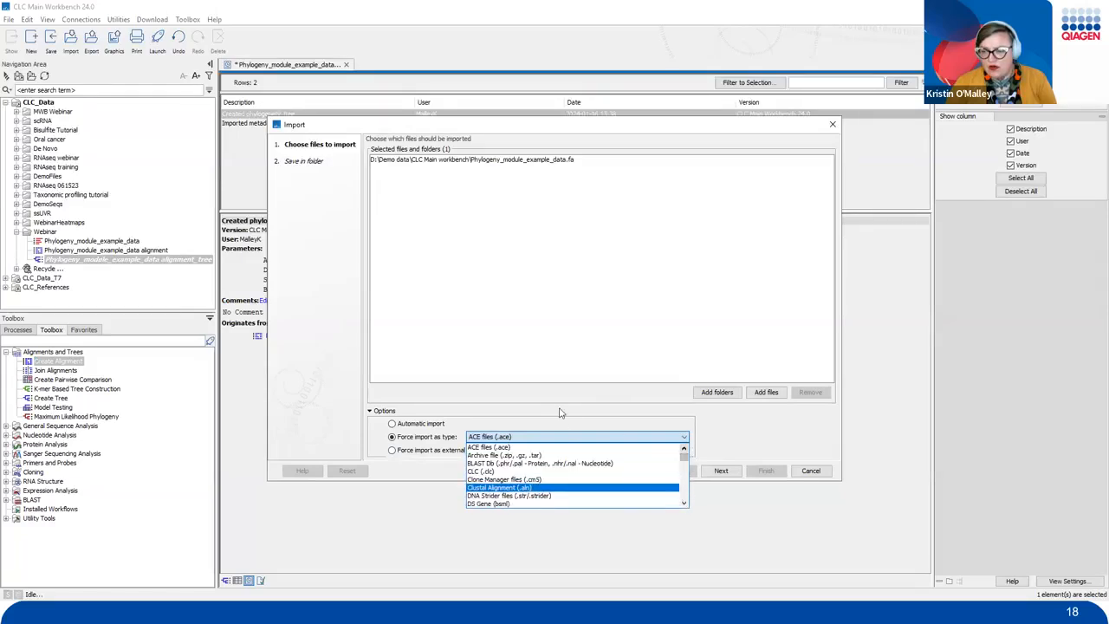
pyautogui.click(563, 403)
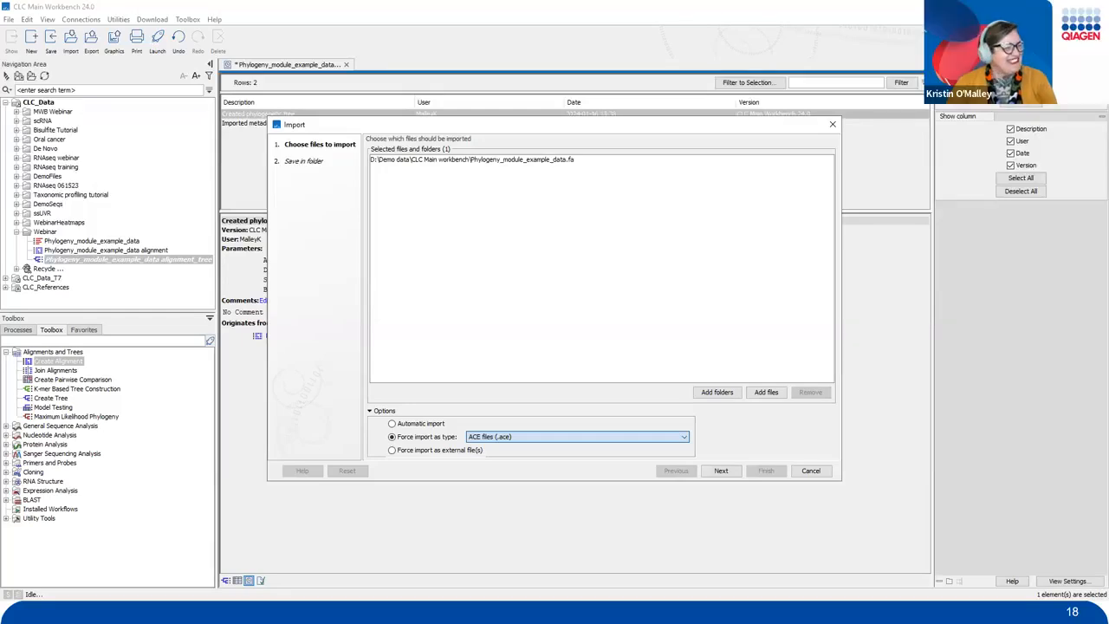
pyautogui.click(803, 471)
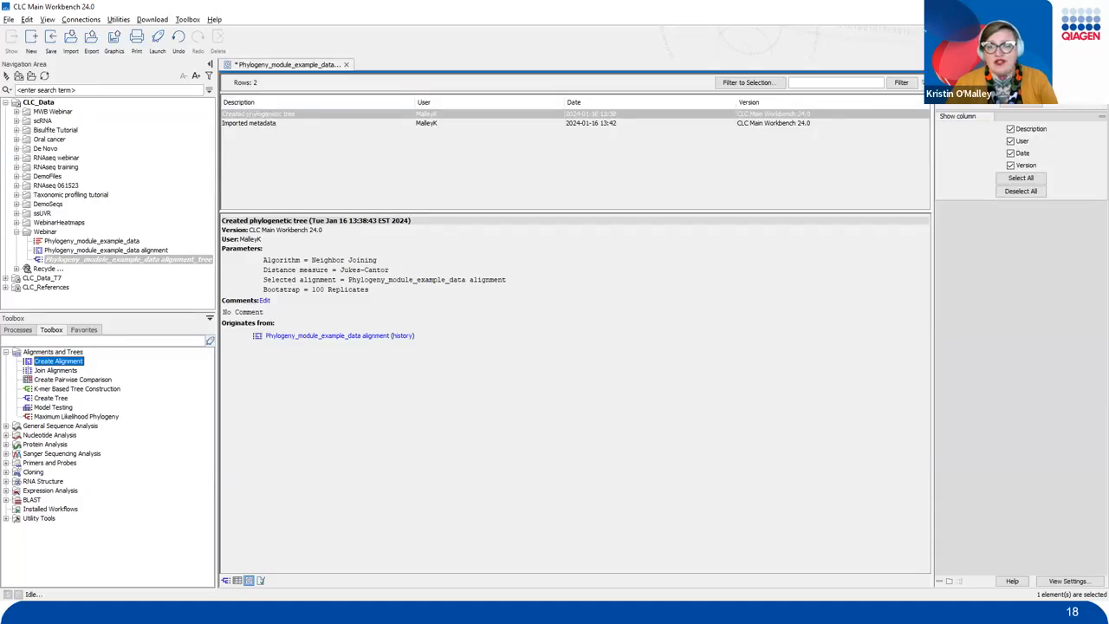
# Return to the graphical tree view, and switch to the slides to review the Sanger sequencing analysis topics on the Agenda slide.
pyautogui.click(225, 580)
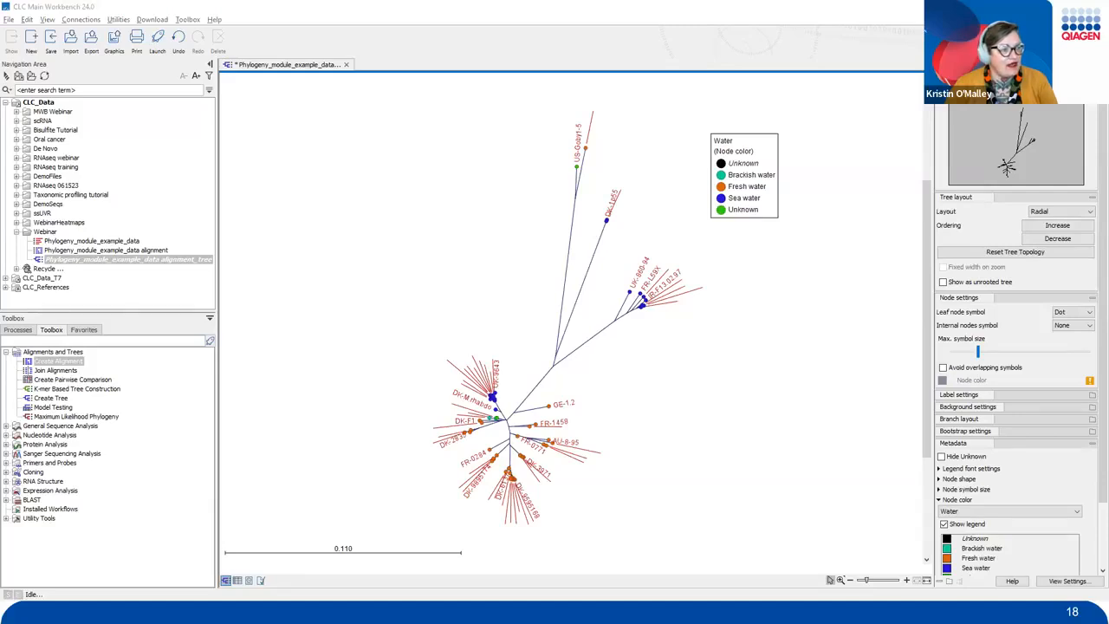
pyautogui.hotkey('alt', 'Tab')
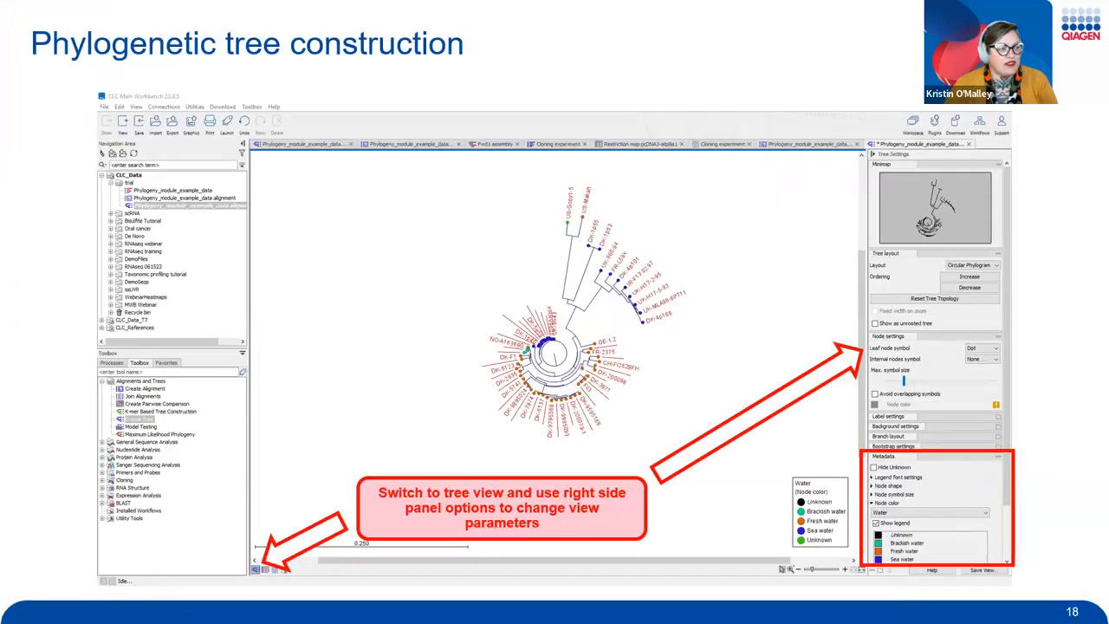
pyautogui.press('Right')
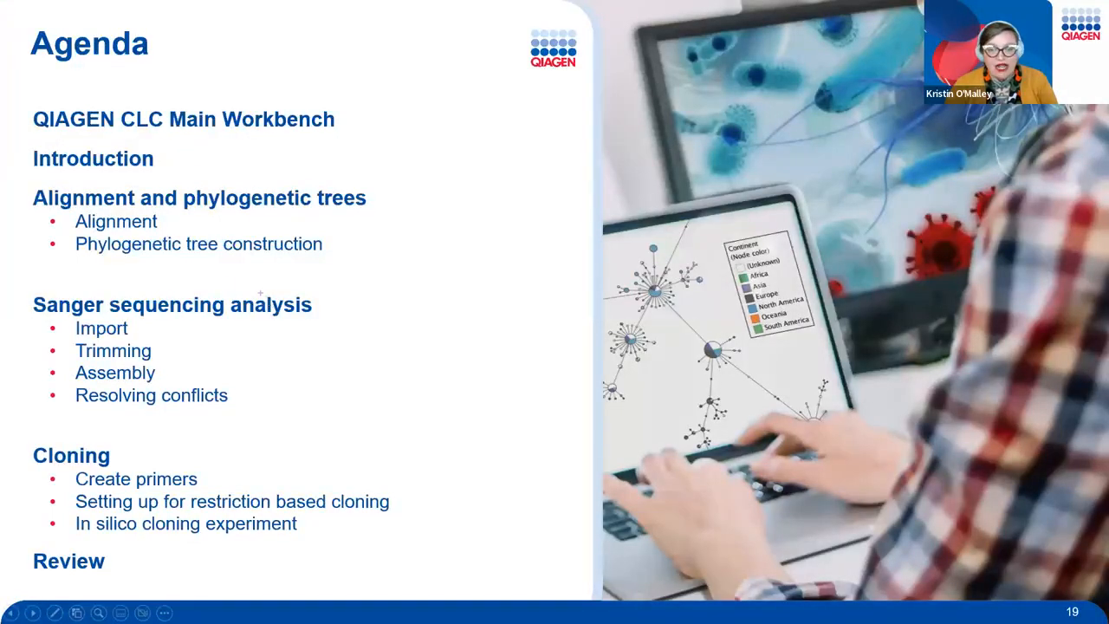
pyautogui.moveTo(206, 277)
pyautogui.mouseDown()
pyautogui.moveTo(404, 439)
pyautogui.moveTo(129, 435)
pyautogui.mouseUp()
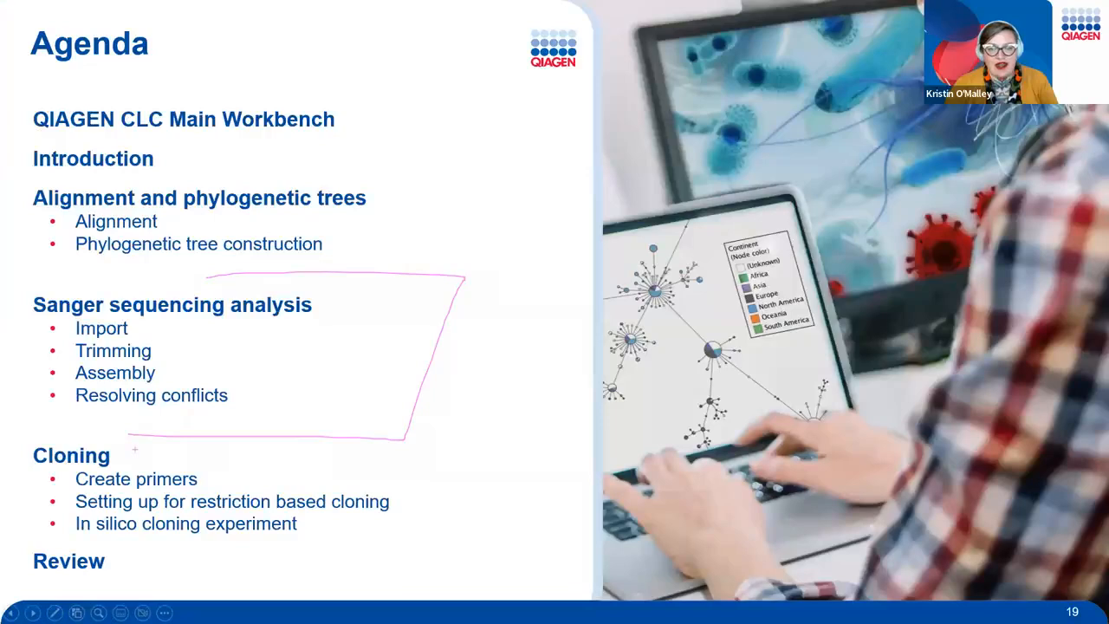
pyautogui.moveTo(171, 337); pyautogui.dragTo(203, 320)
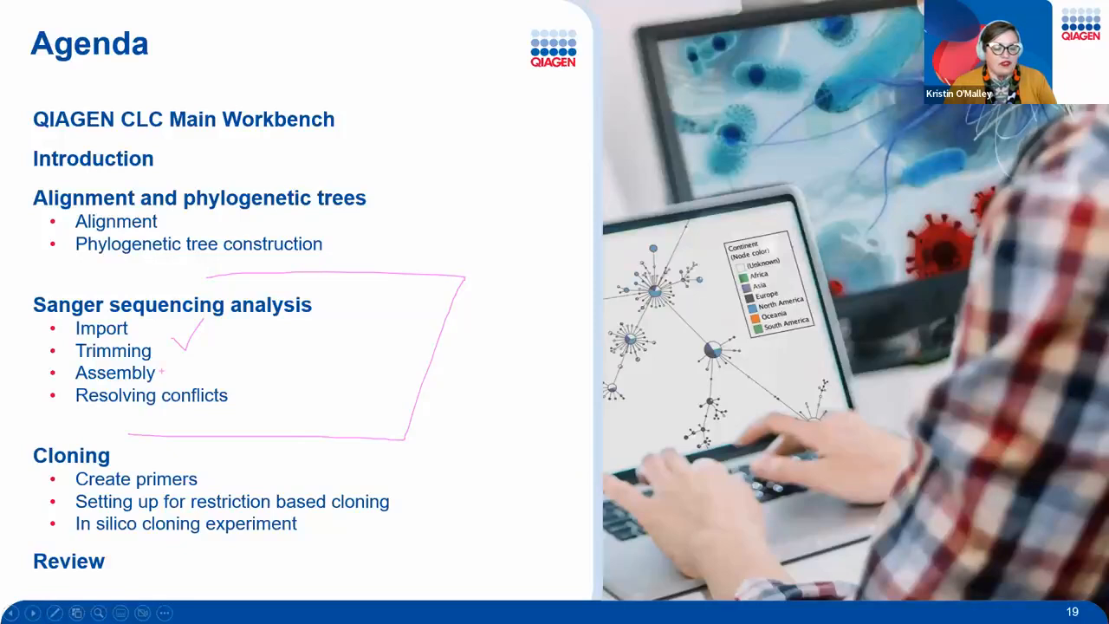
pyautogui.press('e')
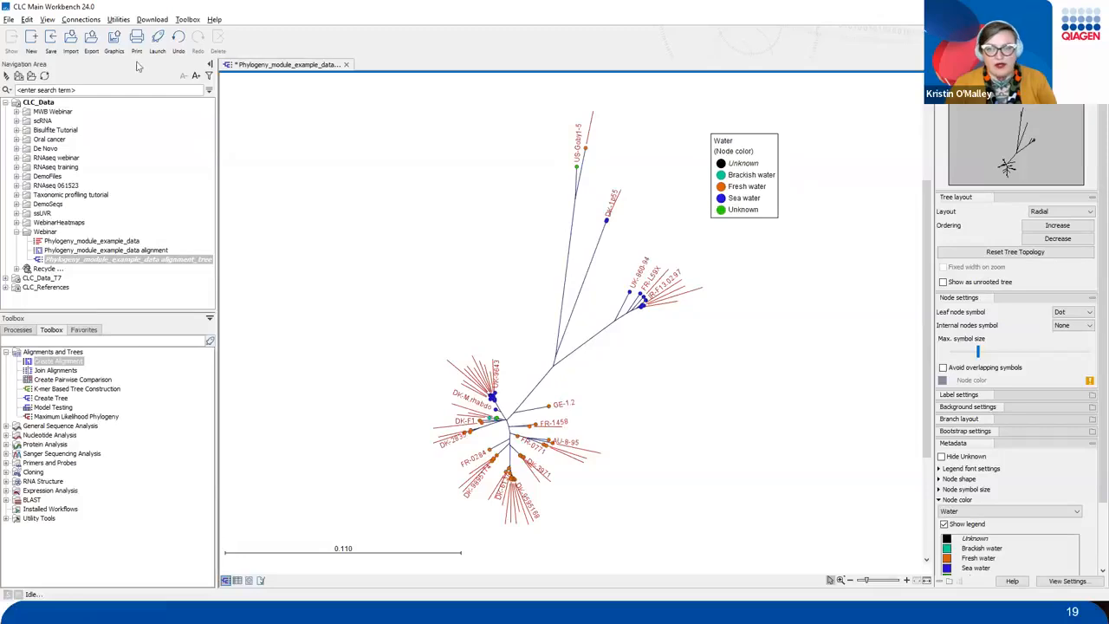
# Close the phylogenetic tree view and collapse the Webinar folder in the data tree.
pyautogui.click(346, 65)
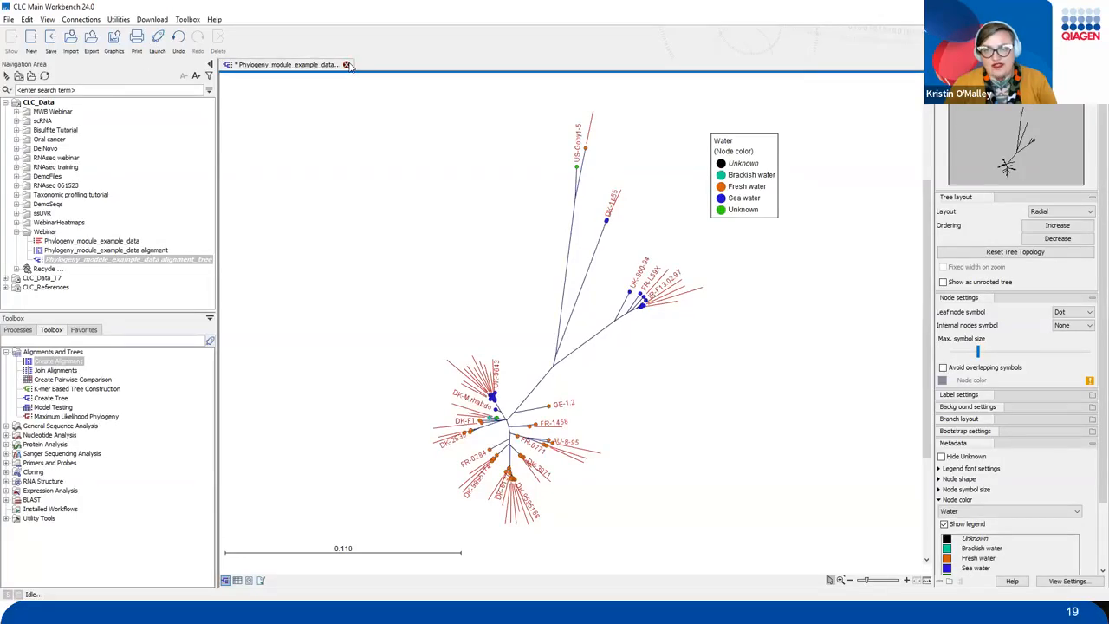
pyautogui.click(589, 342)
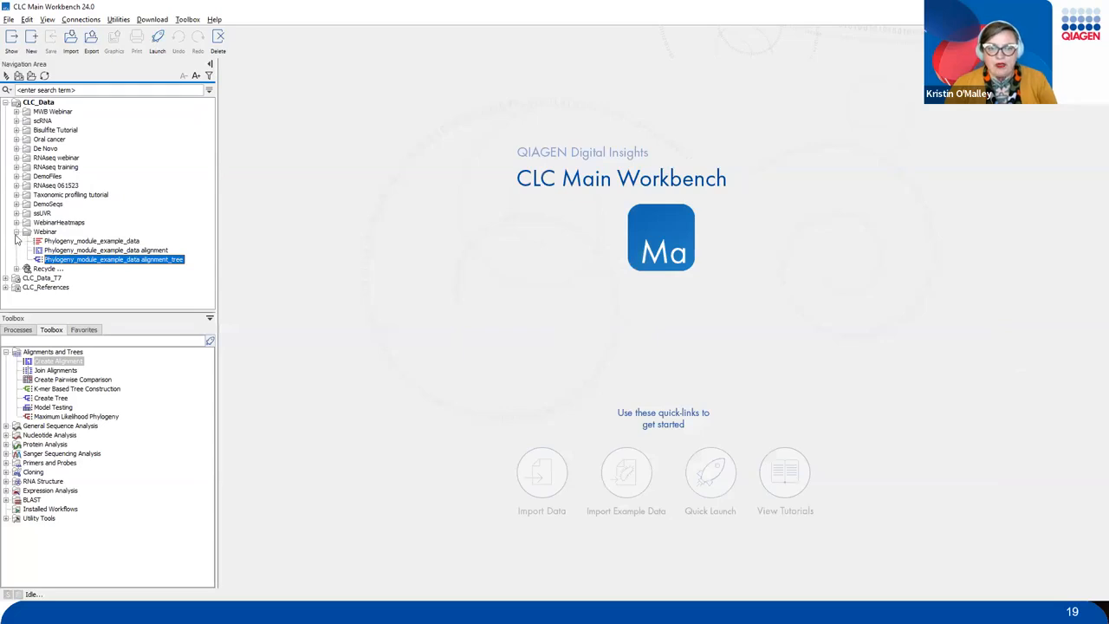
pyautogui.click(16, 232)
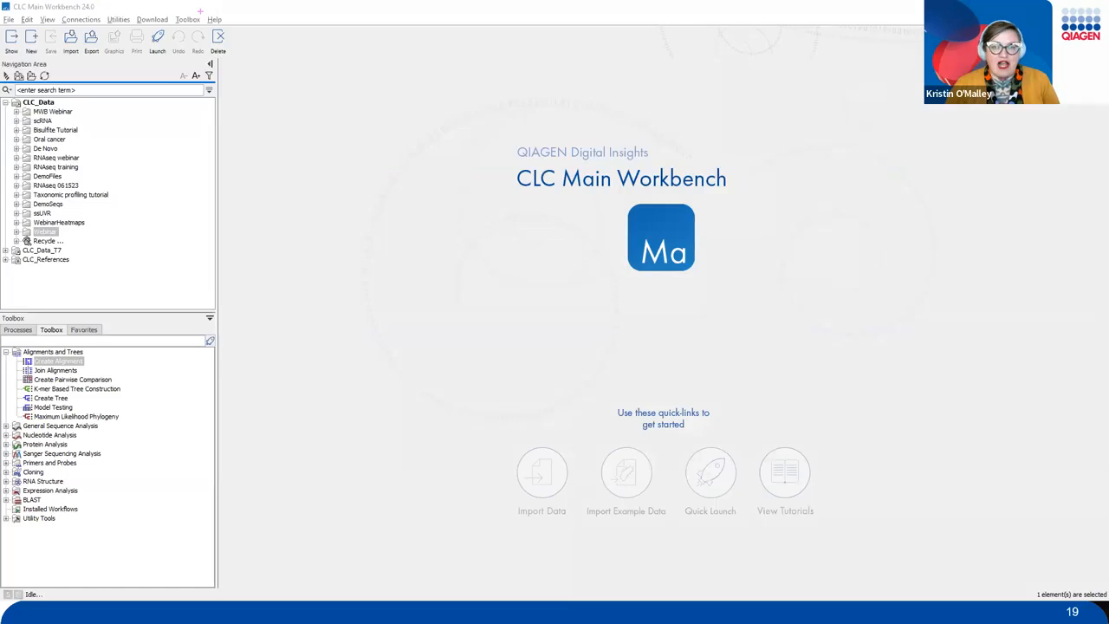
# Import the introductory example data set and display the progress of running processes.
pyautogui.moveTo(201, 12)
pyautogui.mouseDown()
pyautogui.moveTo(233, 39)
pyautogui.moveTo(309, 3)
pyautogui.mouseUp()
pyautogui.moveTo(234, 3)
pyautogui.mouseDown()
pyautogui.moveTo(226, 19)
pyautogui.moveTo(254, 29)
pyautogui.mouseUp()
pyautogui.press('Escape')
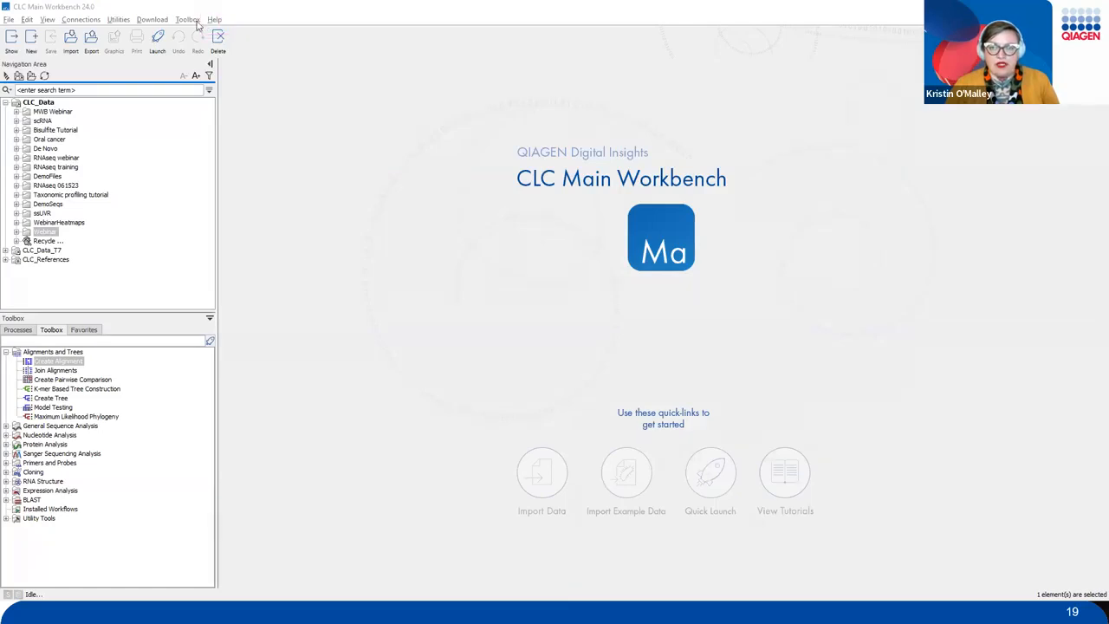
pyautogui.click(218, 20)
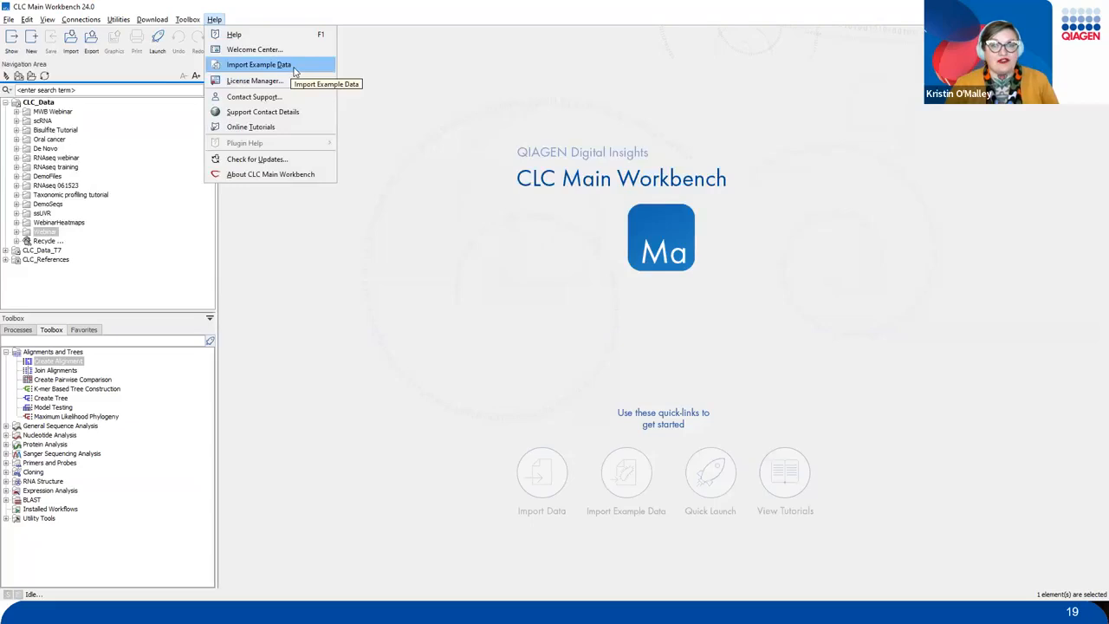
pyautogui.click(294, 71)
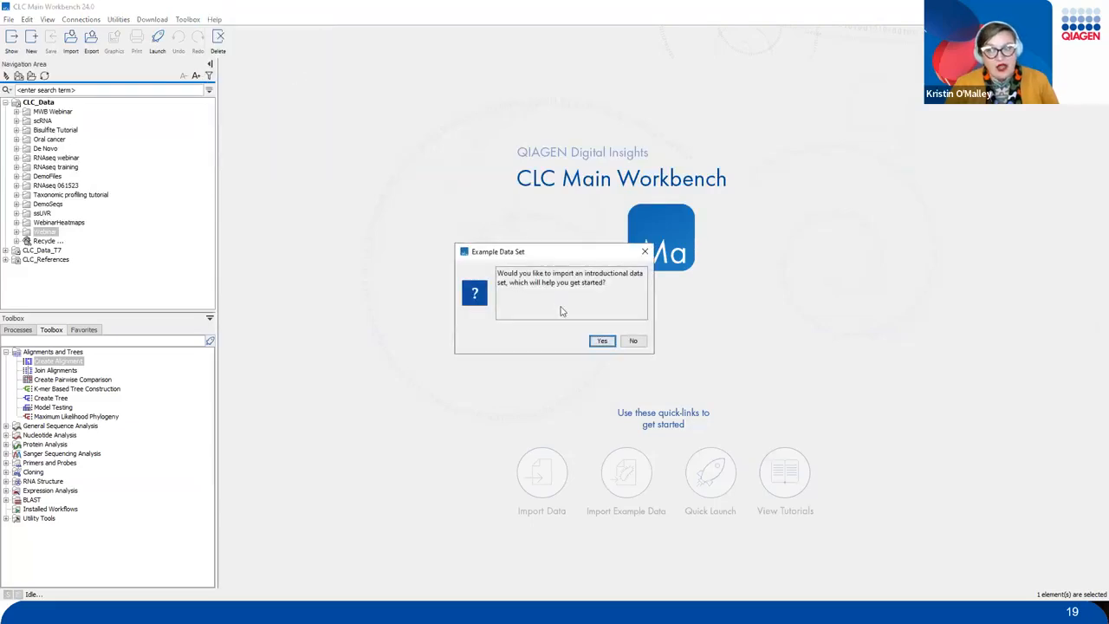
pyautogui.click(604, 342)
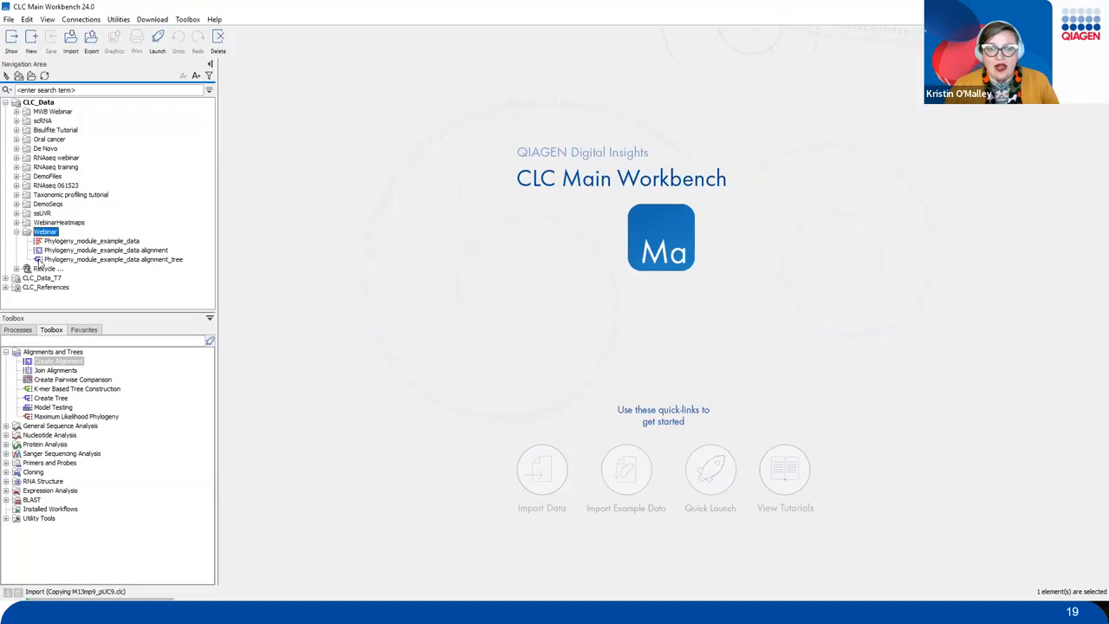
pyautogui.click(23, 330)
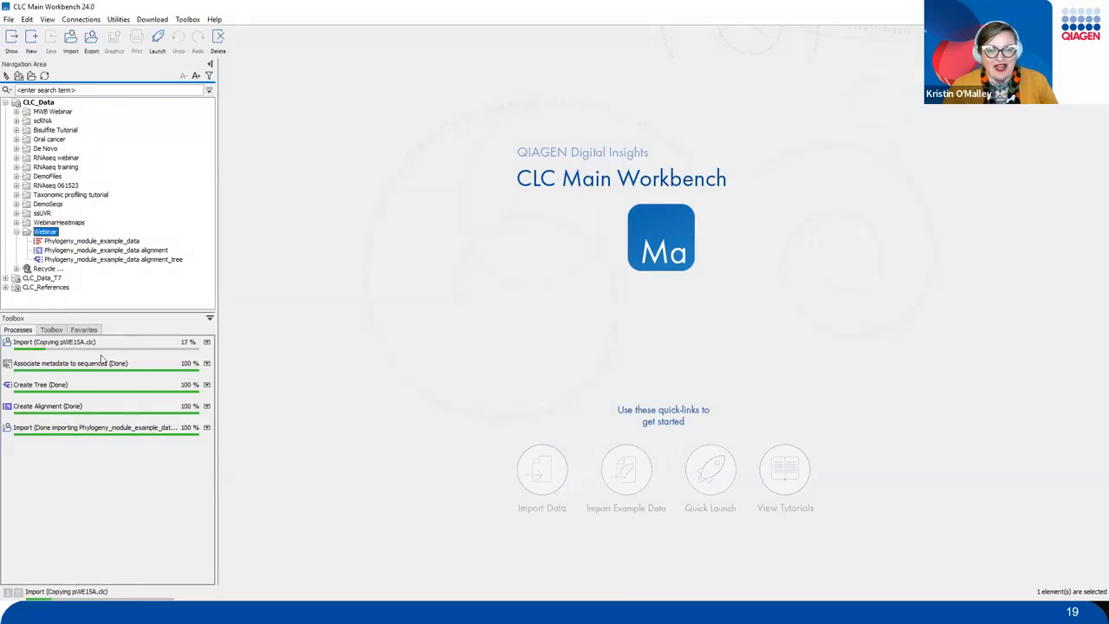
# Collapse the Webinar folder and select the imported Example Data folder inside MWB Webinar.
pyautogui.click(15, 233)
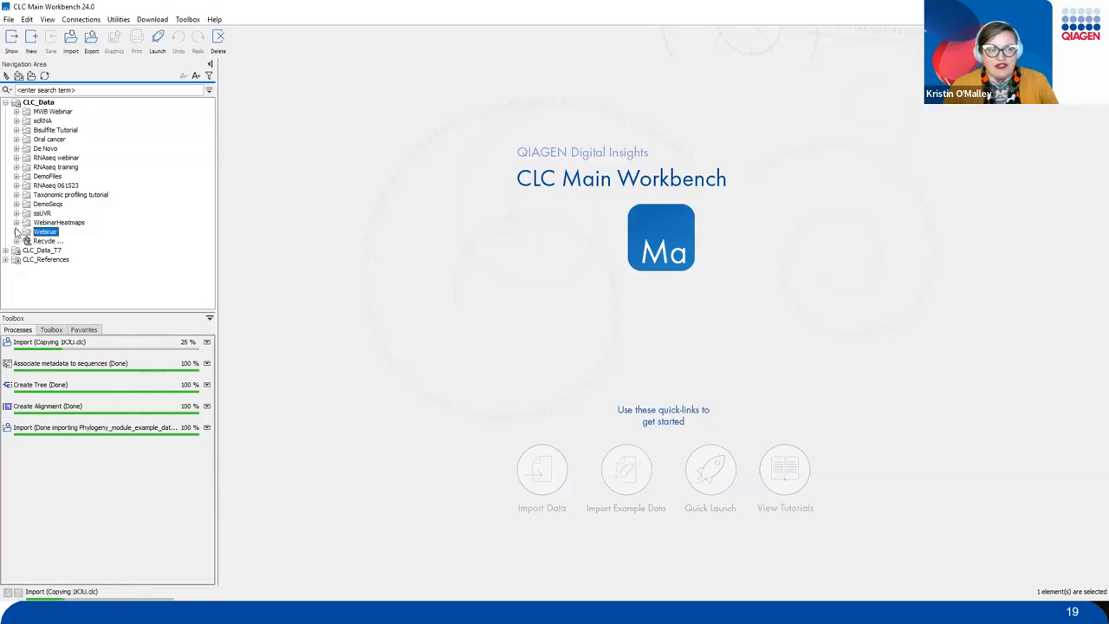
pyautogui.click(16, 112)
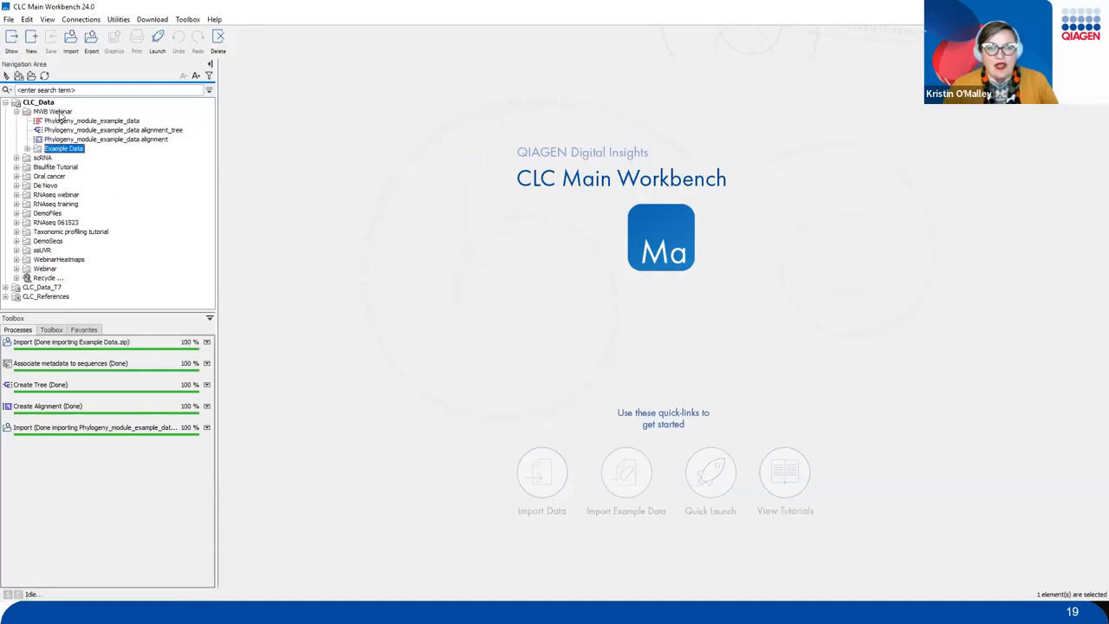
pyautogui.click(59, 113)
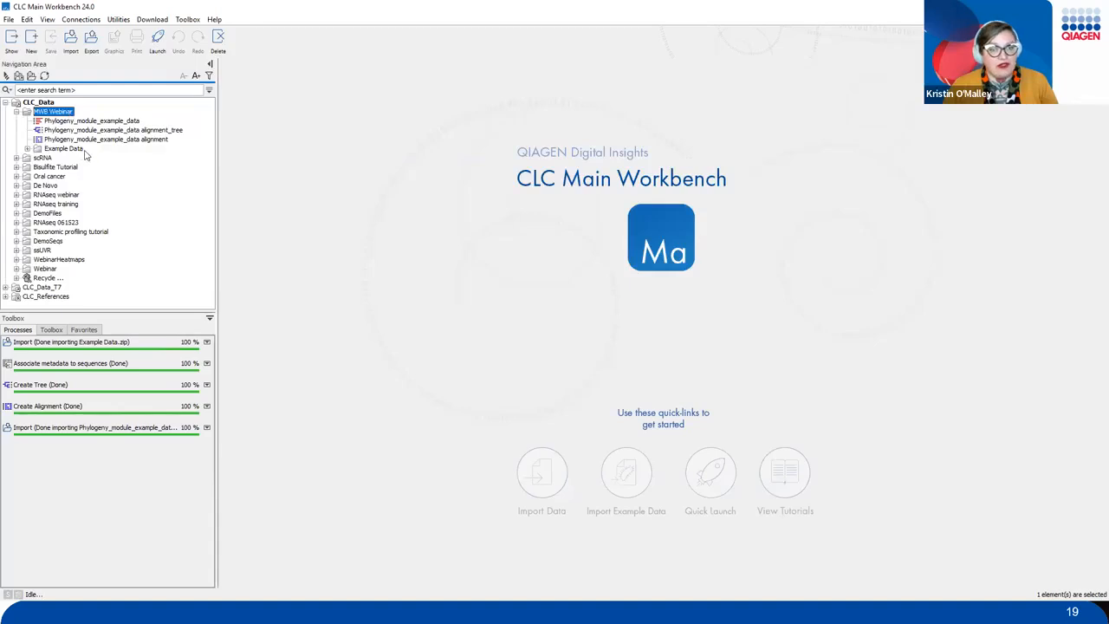
pyautogui.click(69, 150)
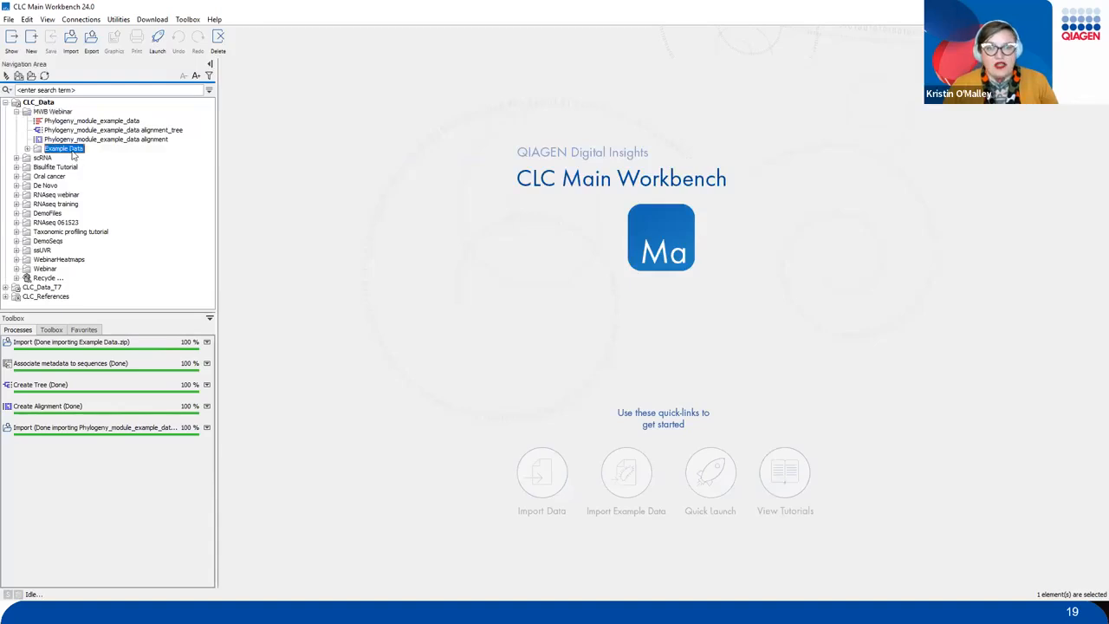
# Expand the Example Data folder and collapse its Cloning folder, including the Primers subfolder, to show only the top-level items.
pyautogui.click(27, 150)
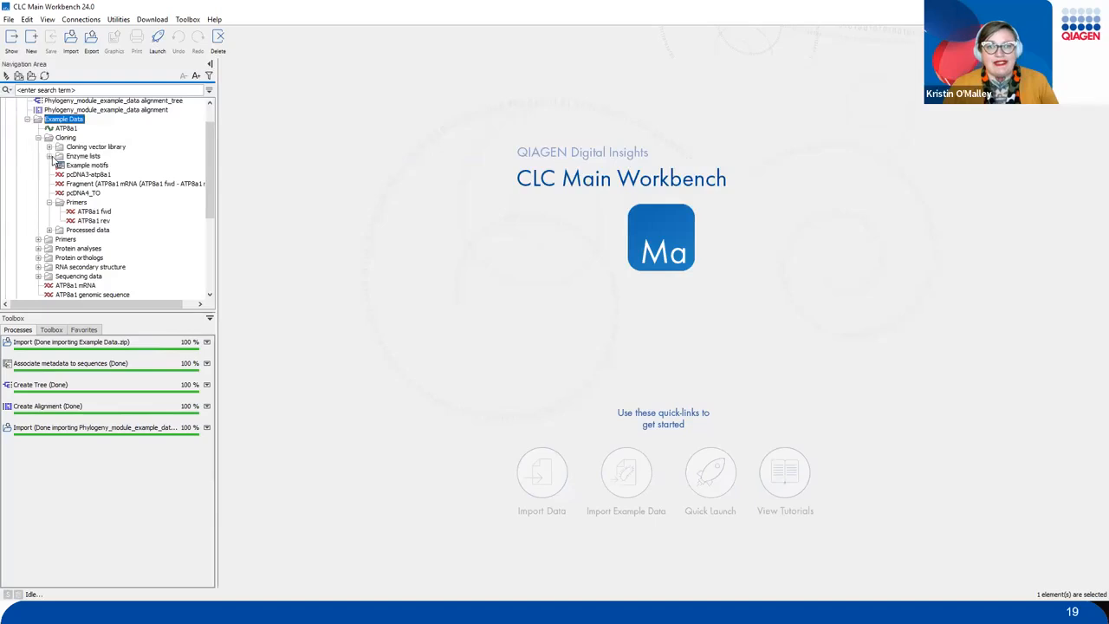
pyautogui.click(49, 157)
pyautogui.click(49, 157)
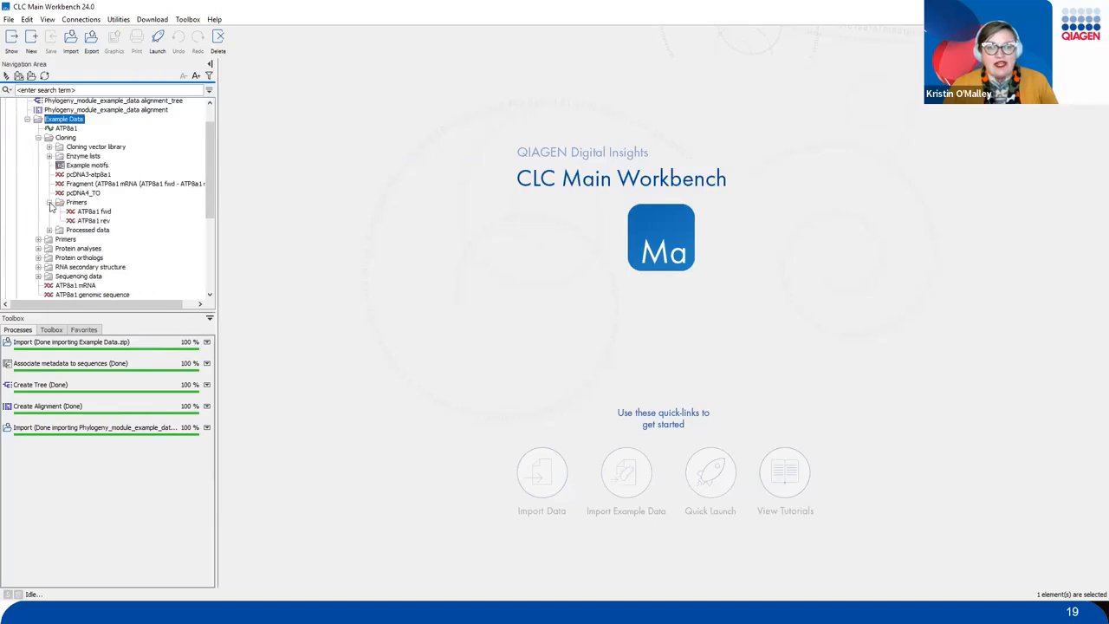
pyautogui.click(50, 201)
pyautogui.click(38, 138)
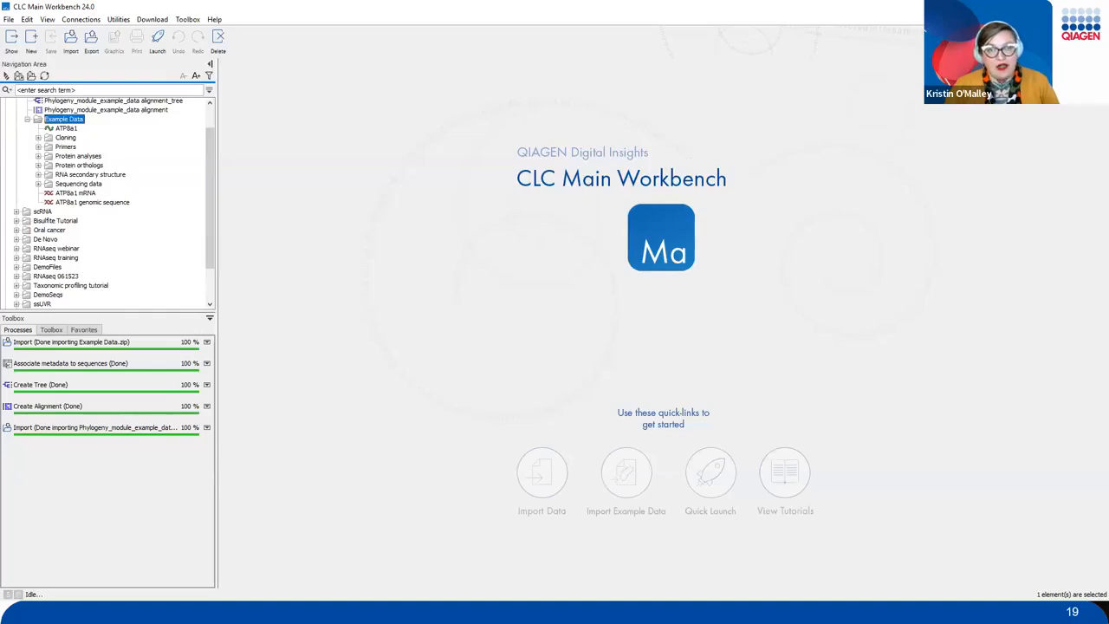
# Switch from the list of finished processes back to the list of analysis tools.
pyautogui.moveTo(48, 21)
pyautogui.mouseDown()
pyautogui.moveTo(80, 62)
pyautogui.moveTo(107, 65)
pyautogui.moveTo(113, 1)
pyautogui.mouseUp()
pyautogui.moveTo(71, 52); pyautogui.dragTo(116, 88)
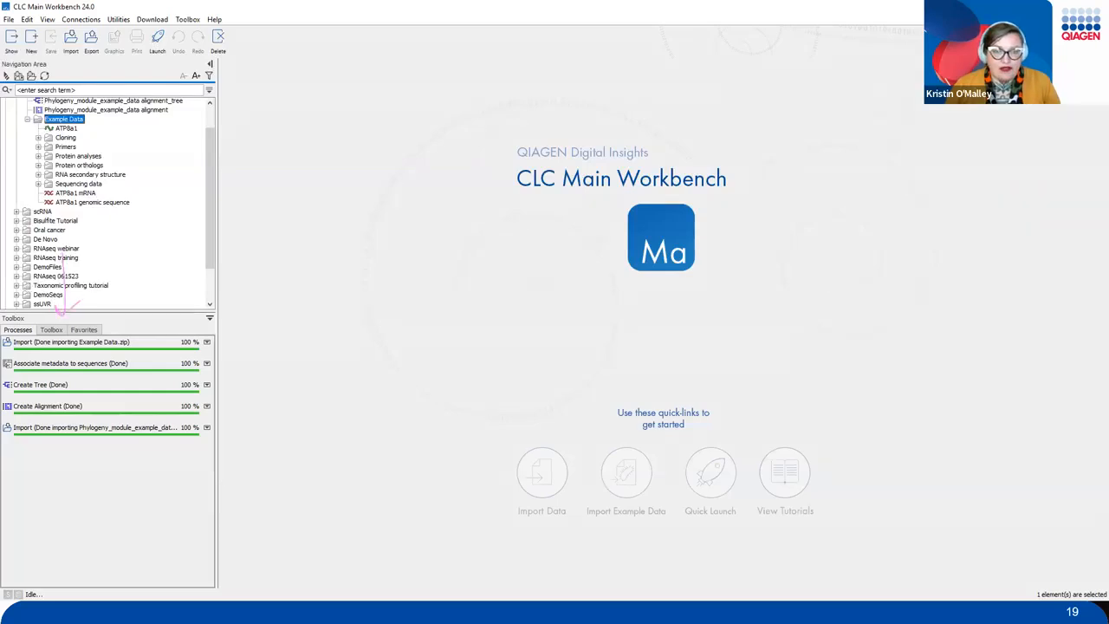
pyautogui.click(52, 330)
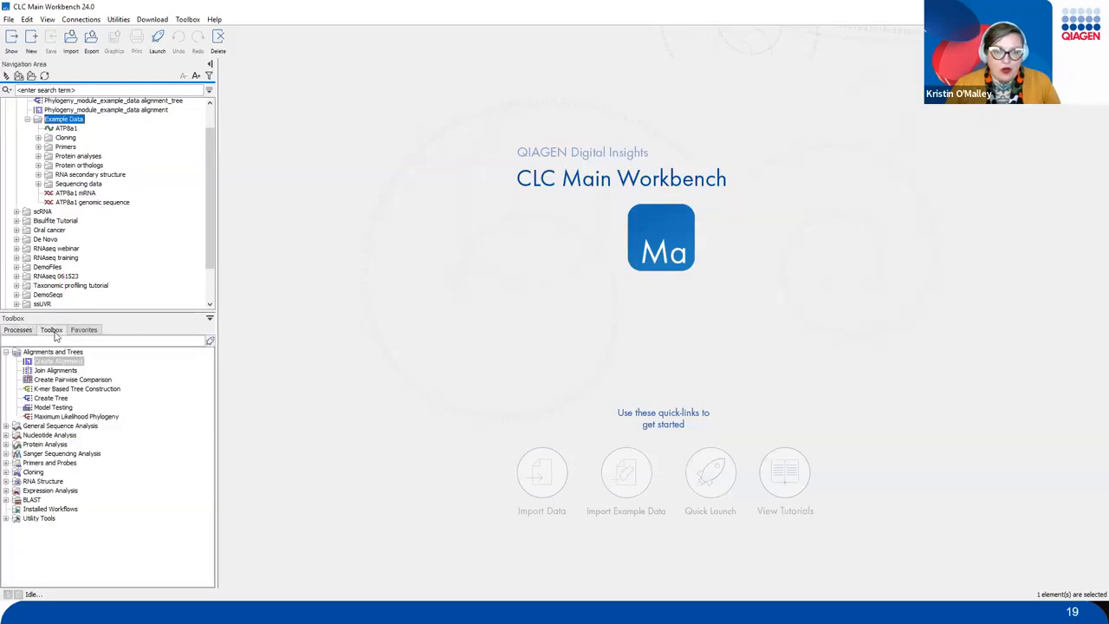
# Collapse the Alignments and Trees tools and expand the Sanger Sequencing Analysis group to show its trimming tool.
pyautogui.click(6, 352)
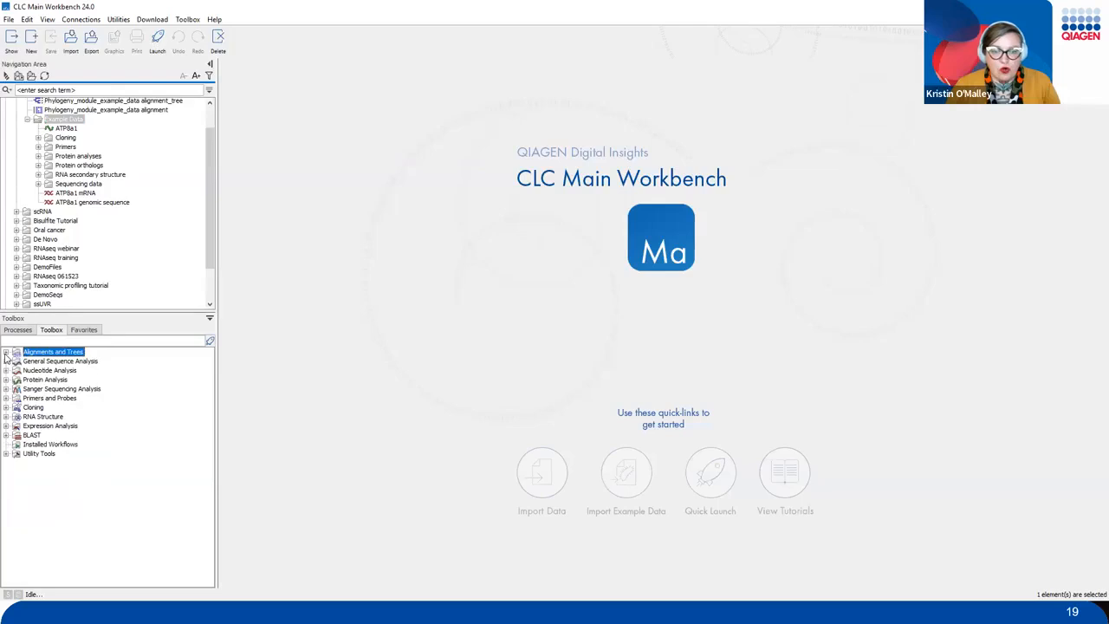
pyautogui.click(49, 389)
pyautogui.click(7, 390)
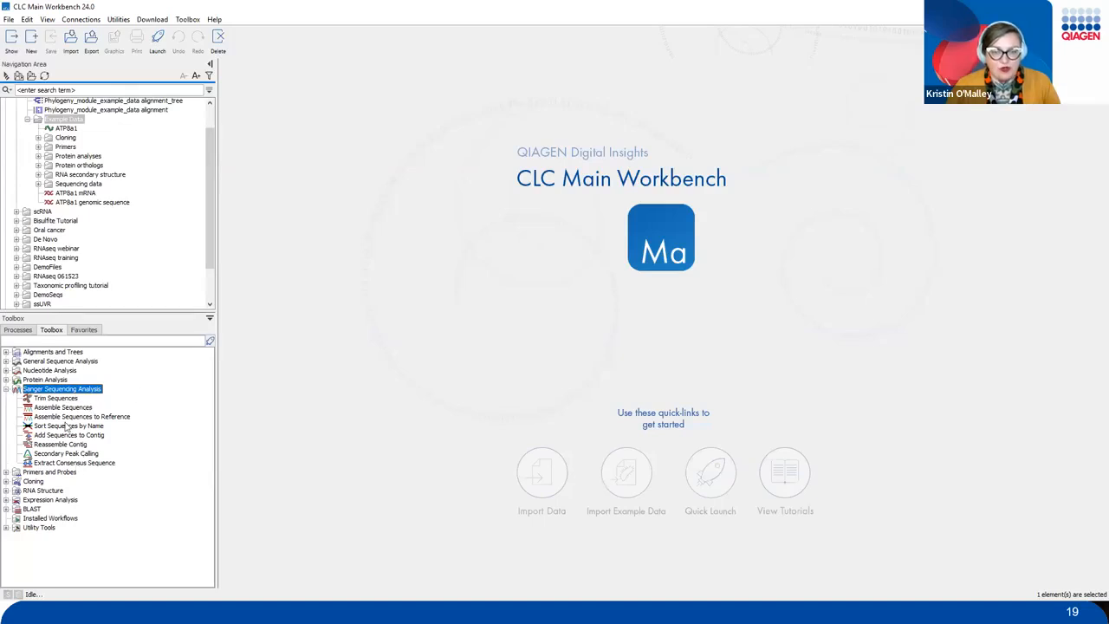
pyautogui.click(54, 399)
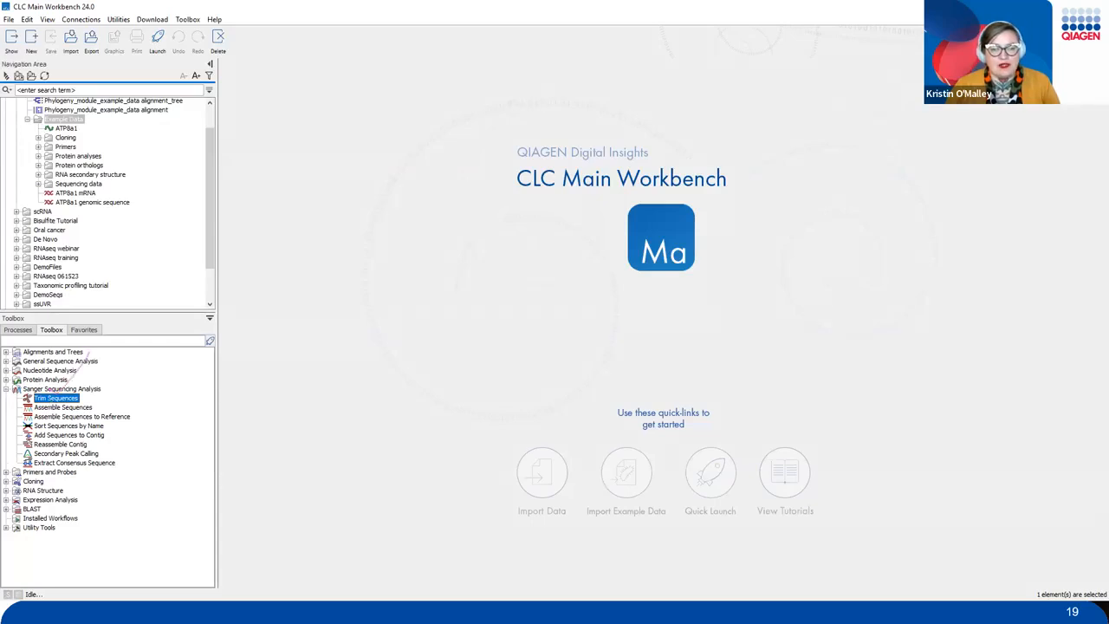
# Start Trim Sequences with reads Fwd1 to Fwd5 and Rev1 to Rev4 from Sequencing reads, and proceed to the trim parameters.
pyautogui.doubleClick(72, 398)
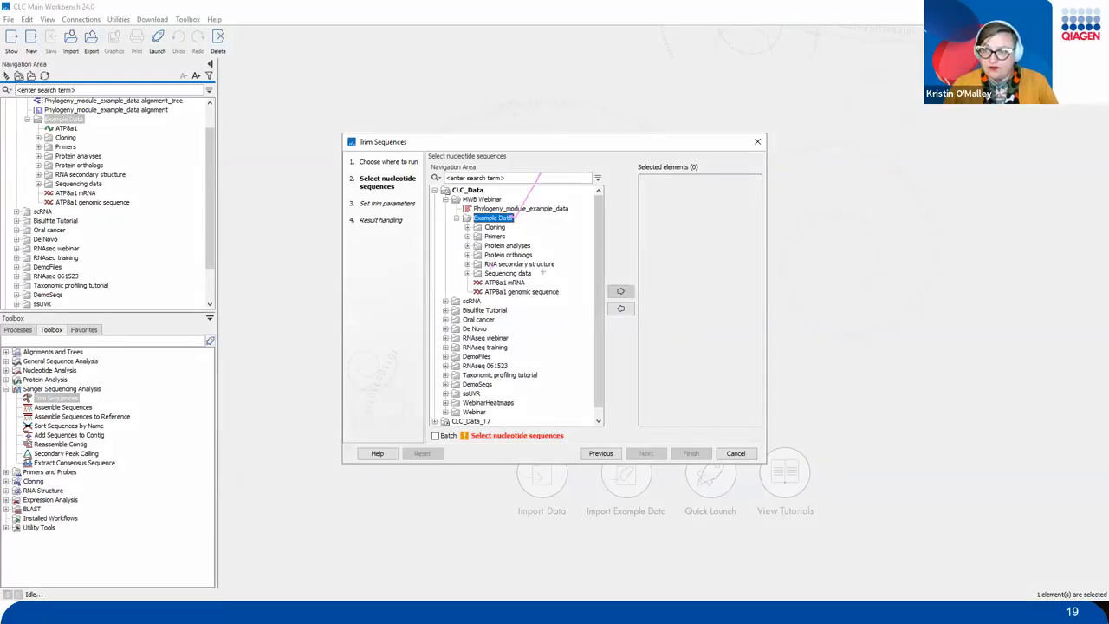
pyautogui.click(466, 273)
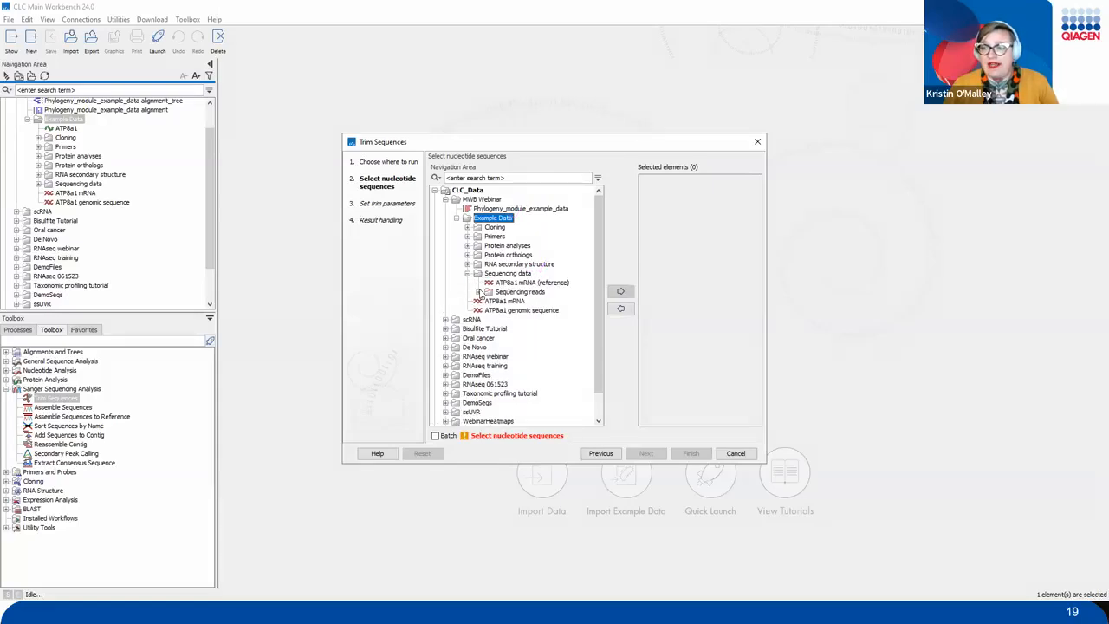
pyautogui.click(477, 292)
pyautogui.click(513, 301)
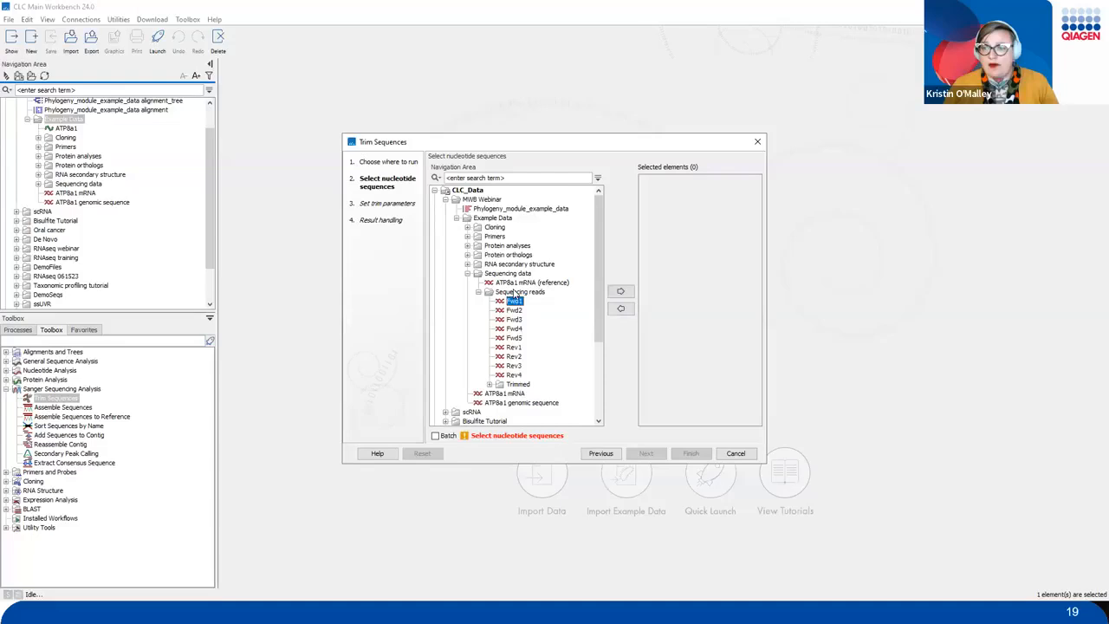
pyautogui.keyDown('shift'); pyautogui.click(517, 374); pyautogui.keyUp('shift')
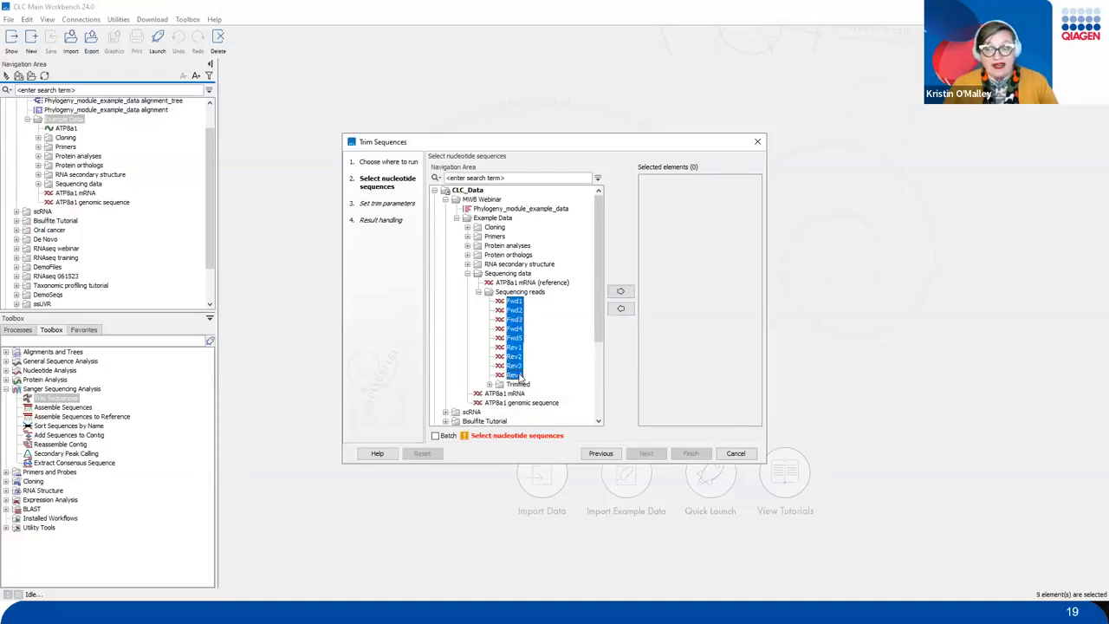
pyautogui.click(621, 291)
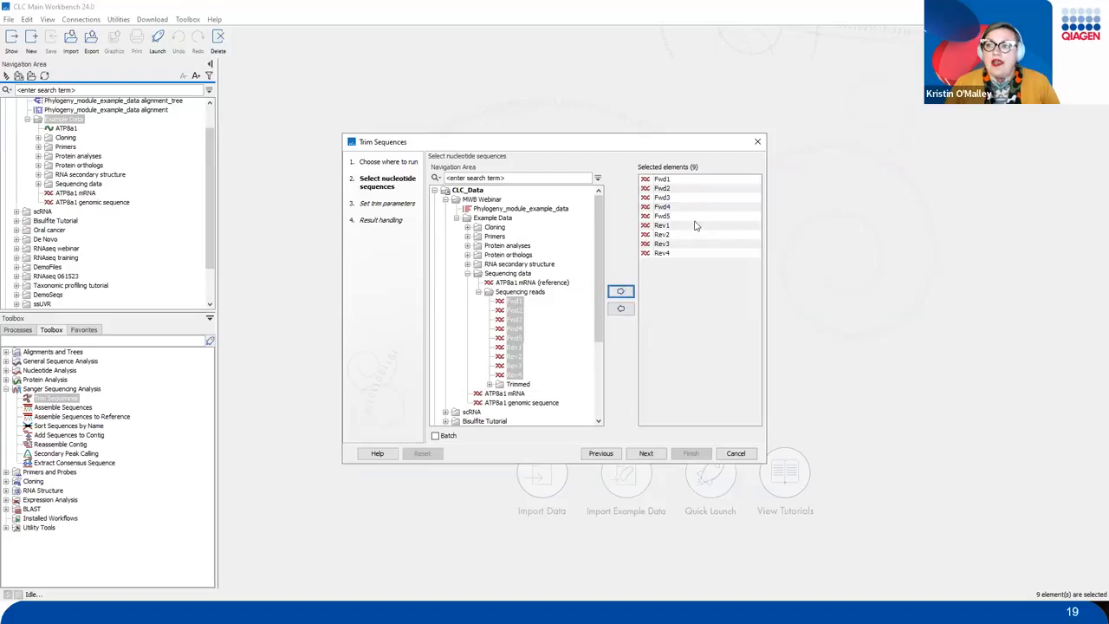
pyautogui.moveTo(683, 211)
pyautogui.mouseDown()
pyautogui.moveTo(710, 203)
pyautogui.moveTo(730, 161)
pyautogui.mouseUp()
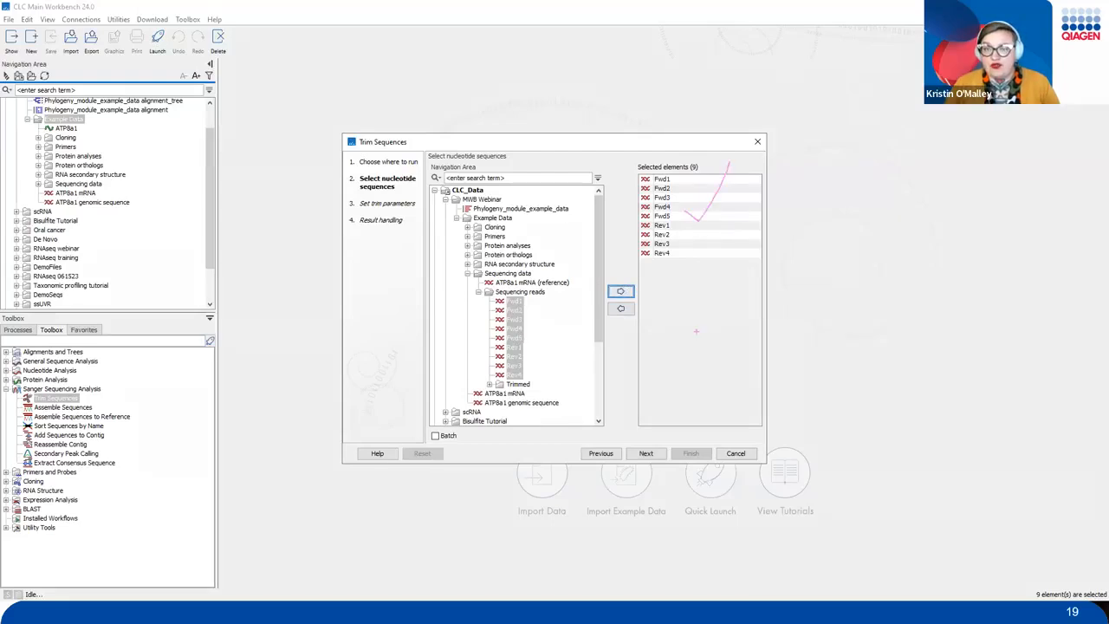
pyautogui.moveTo(674, 442)
pyautogui.mouseDown()
pyautogui.moveTo(617, 461)
pyautogui.moveTo(687, 436)
pyautogui.moveTo(640, 435)
pyautogui.mouseUp()
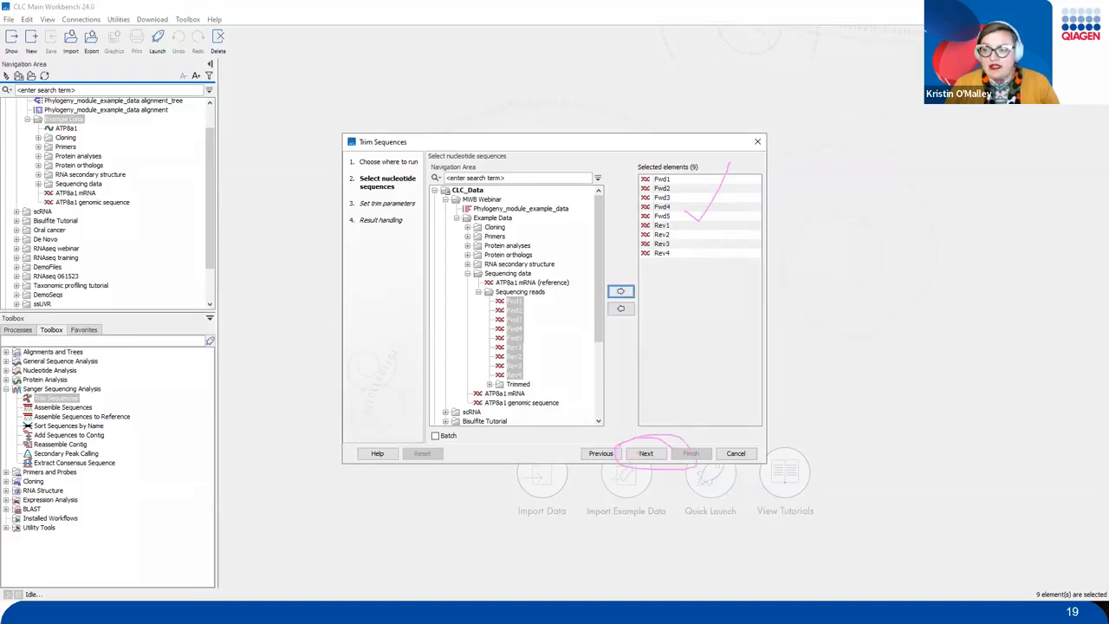
pyautogui.moveTo(683, 391); pyautogui.dragTo(657, 436)
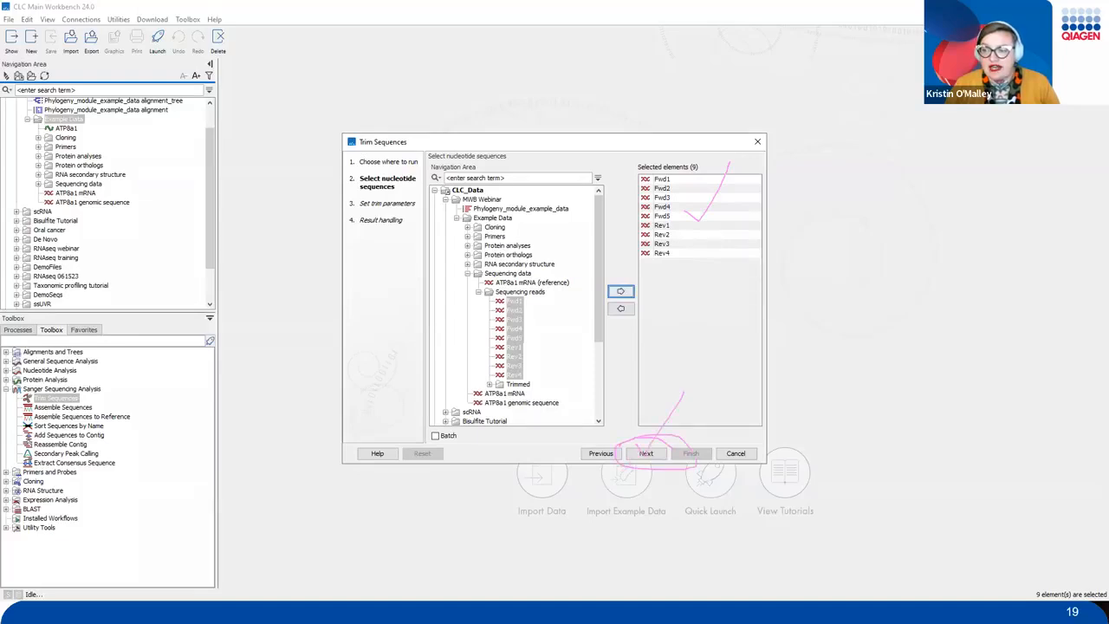
pyautogui.click(646, 453)
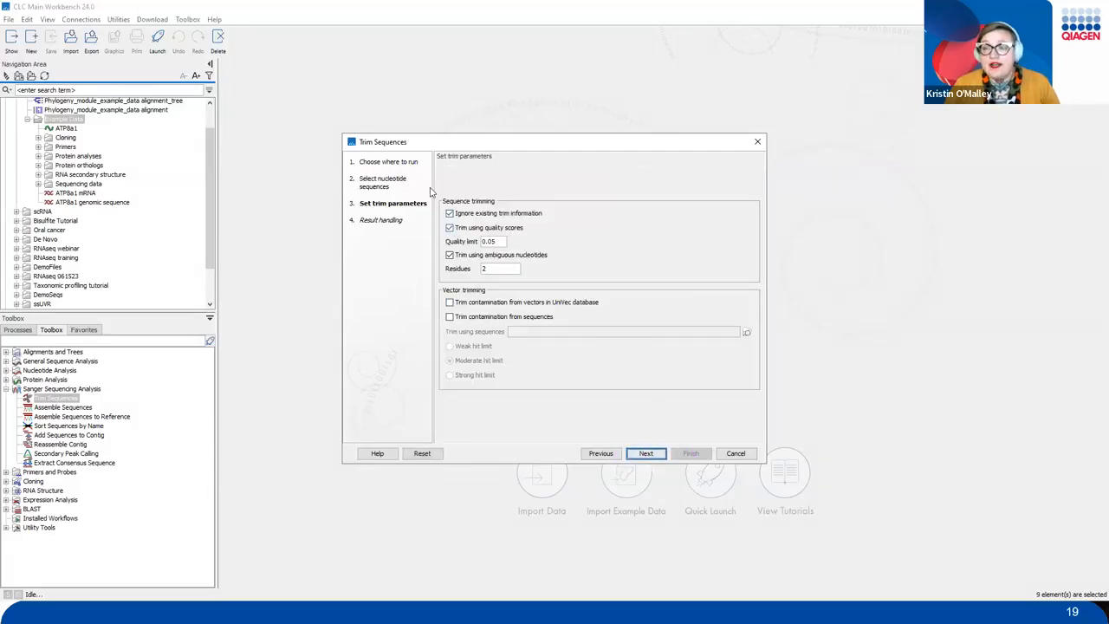
pyautogui.moveTo(430, 186)
pyautogui.mouseDown()
pyautogui.moveTo(484, 305)
pyautogui.moveTo(781, 283)
pyautogui.moveTo(762, 283)
pyautogui.mouseUp()
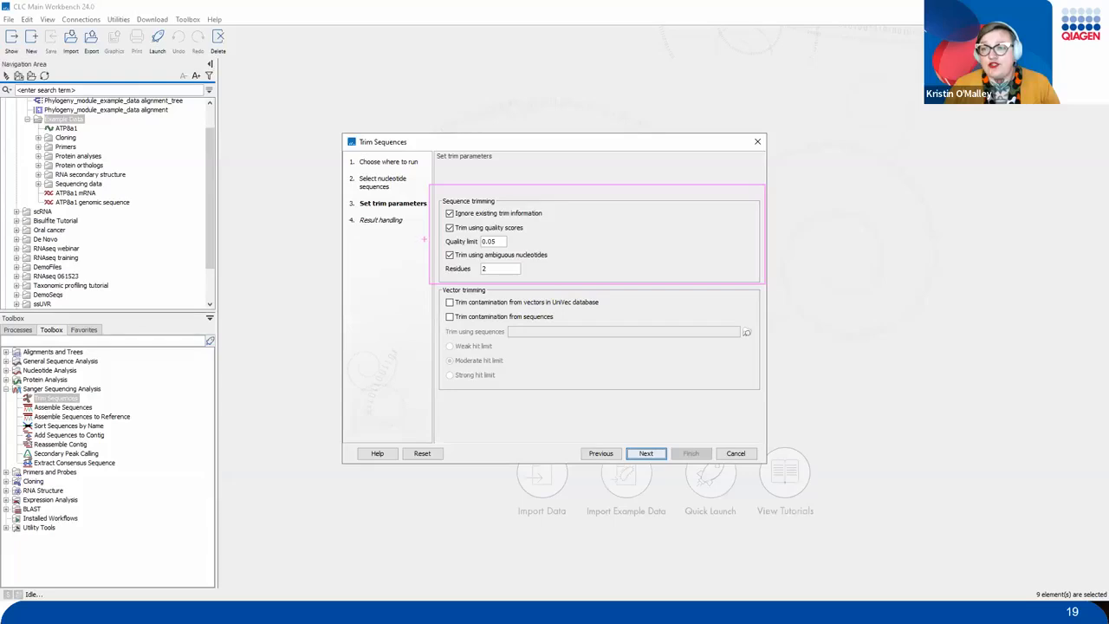
pyautogui.moveTo(428, 241)
pyautogui.mouseDown()
pyautogui.moveTo(409, 269)
pyautogui.moveTo(381, 441)
pyautogui.moveTo(402, 423)
pyautogui.mouseUp()
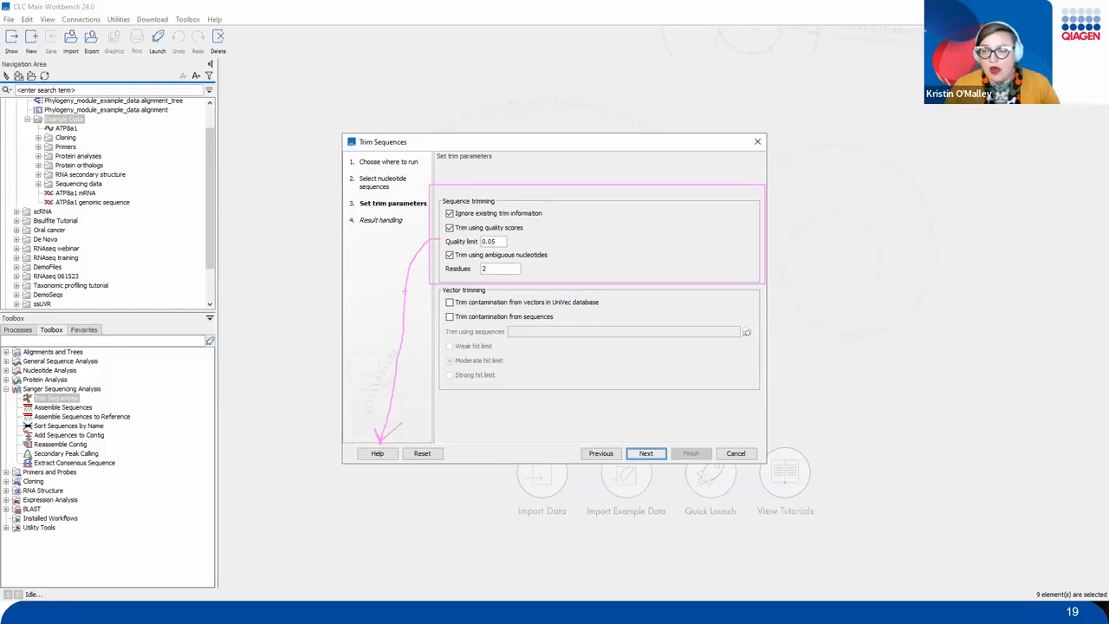
pyautogui.moveTo(428, 285)
pyautogui.mouseDown()
pyautogui.moveTo(435, 312)
pyautogui.moveTo(672, 398)
pyautogui.moveTo(765, 397)
pyautogui.mouseUp()
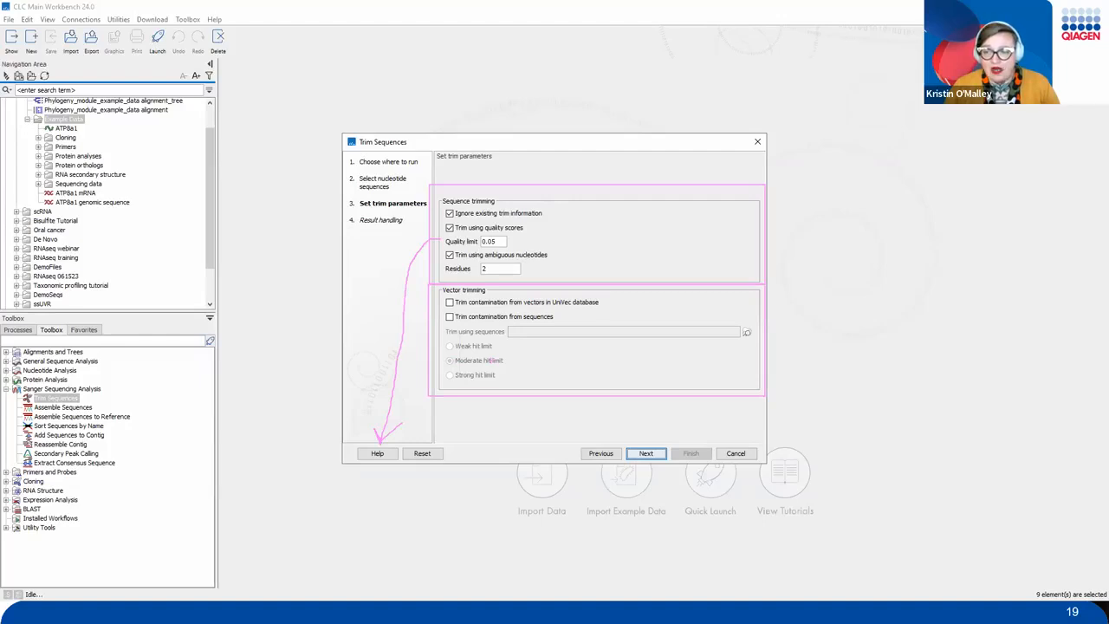
pyautogui.press('Escape')
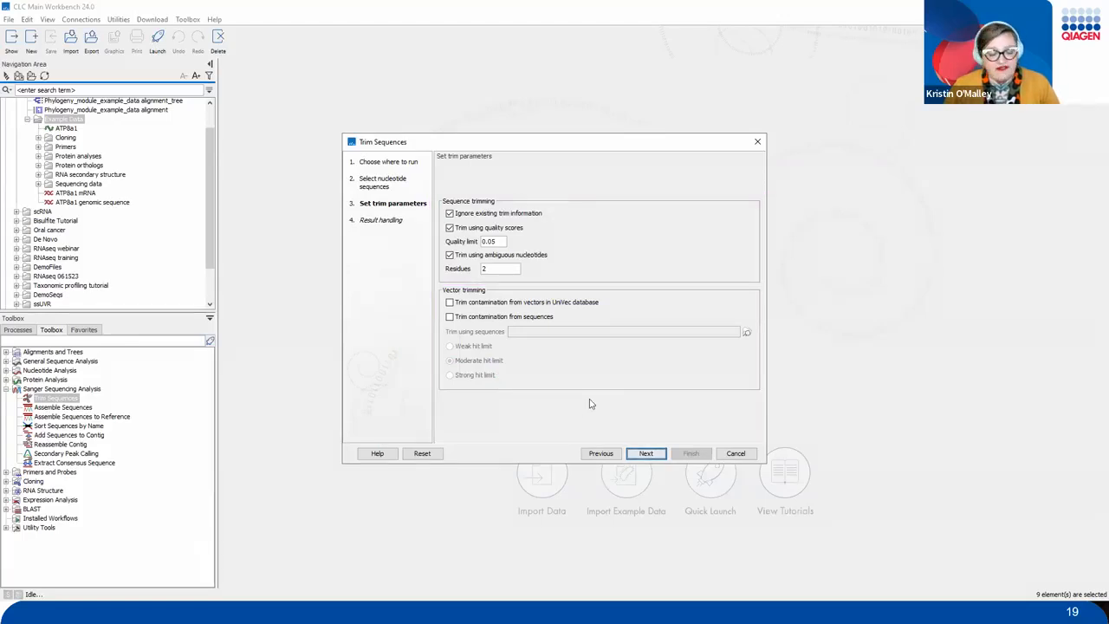
pyautogui.moveTo(597, 436)
pyautogui.mouseDown()
pyautogui.moveTo(655, 511)
pyautogui.moveTo(684, 482)
pyautogui.mouseUp()
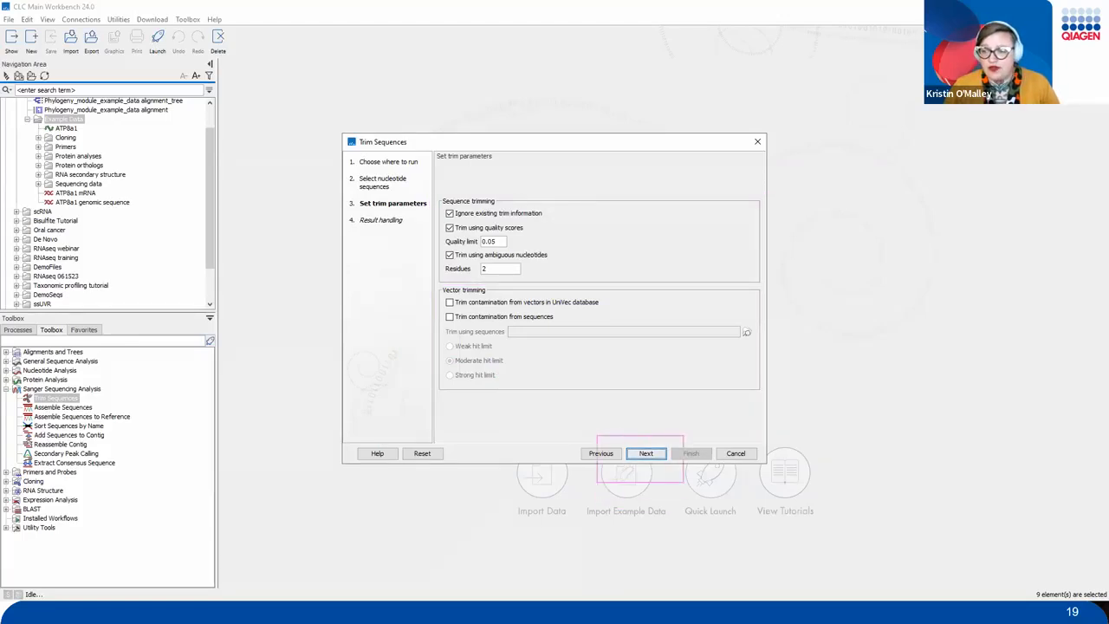
pyautogui.moveTo(608, 436); pyautogui.dragTo(647, 409)
pyautogui.press('Escape')
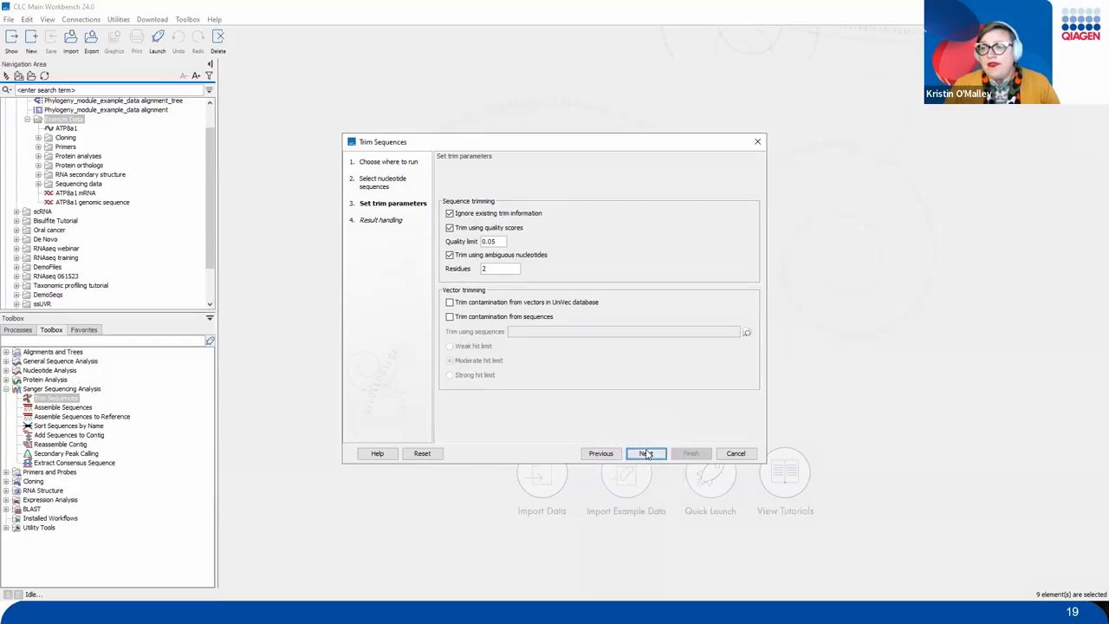
# Run the trimming with the current parameters and report creation, saving the results in the Webinar folder.
pyautogui.click(646, 453)
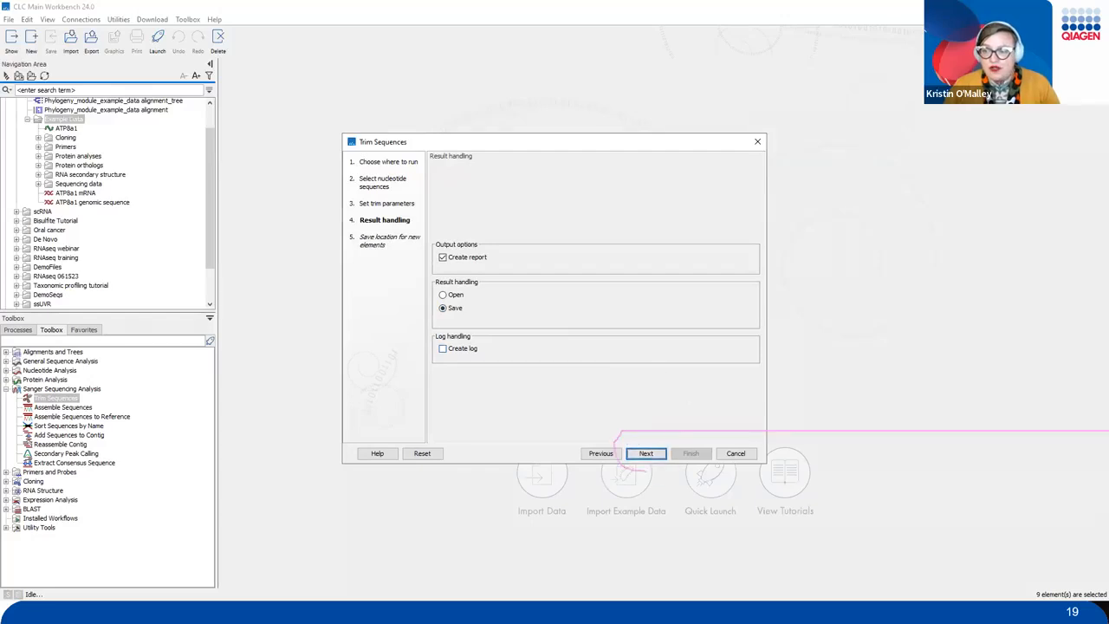
pyautogui.click(653, 453)
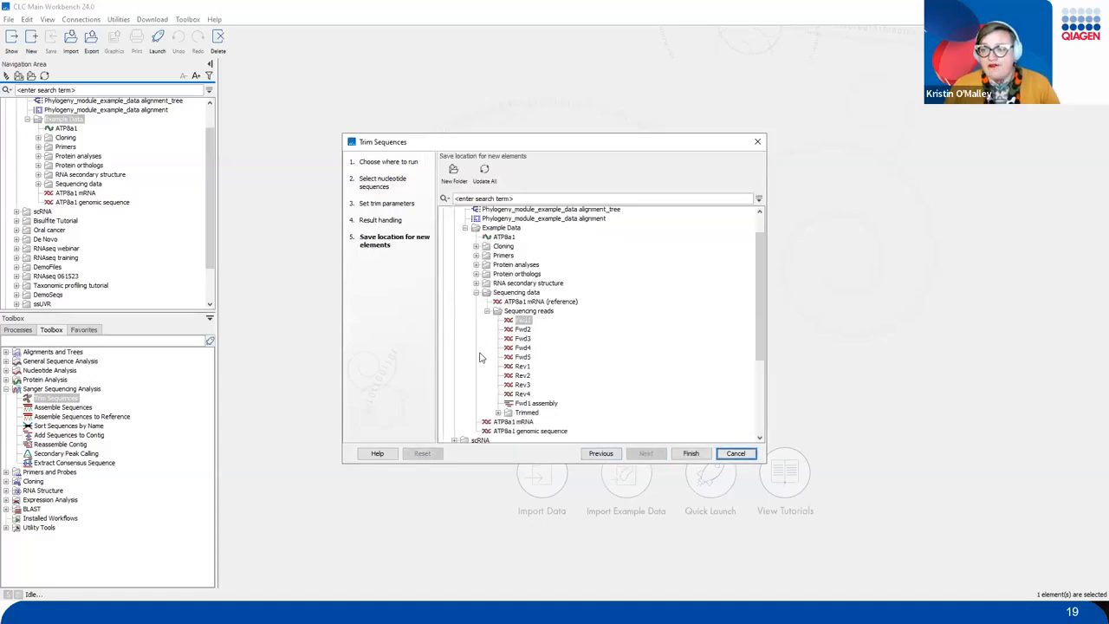
pyautogui.scroll(-5, 472, 338)
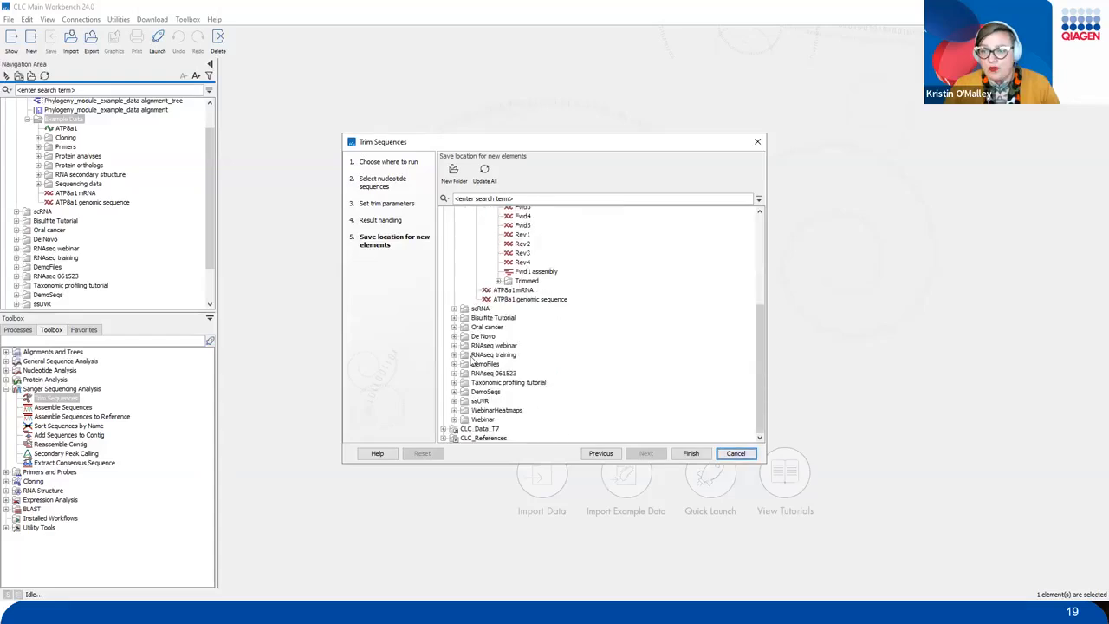
pyautogui.click(482, 420)
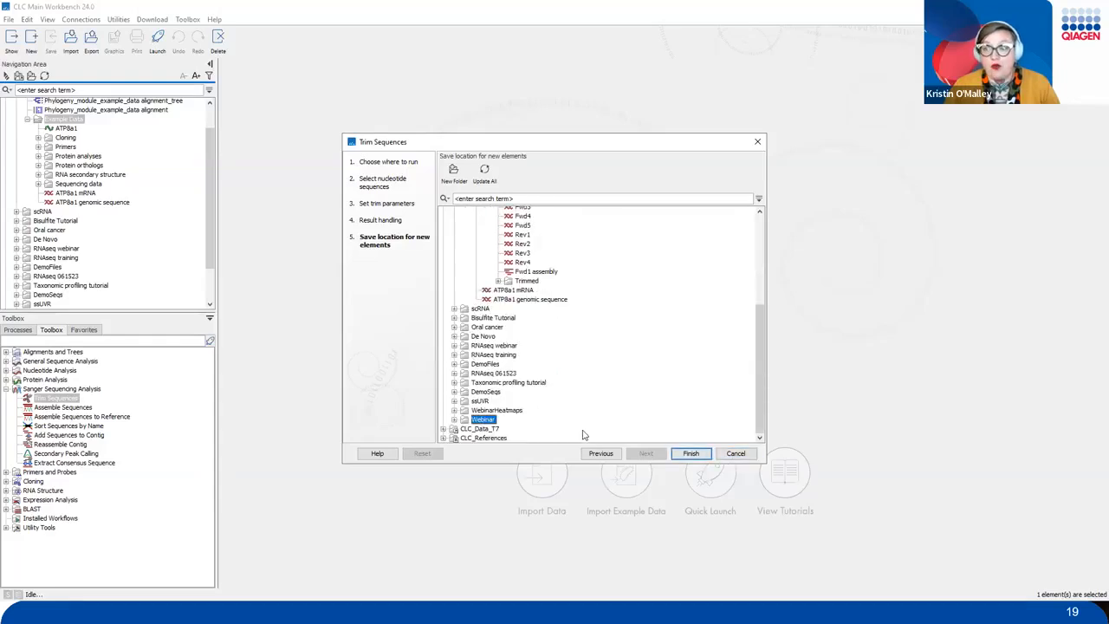
pyautogui.click(690, 453)
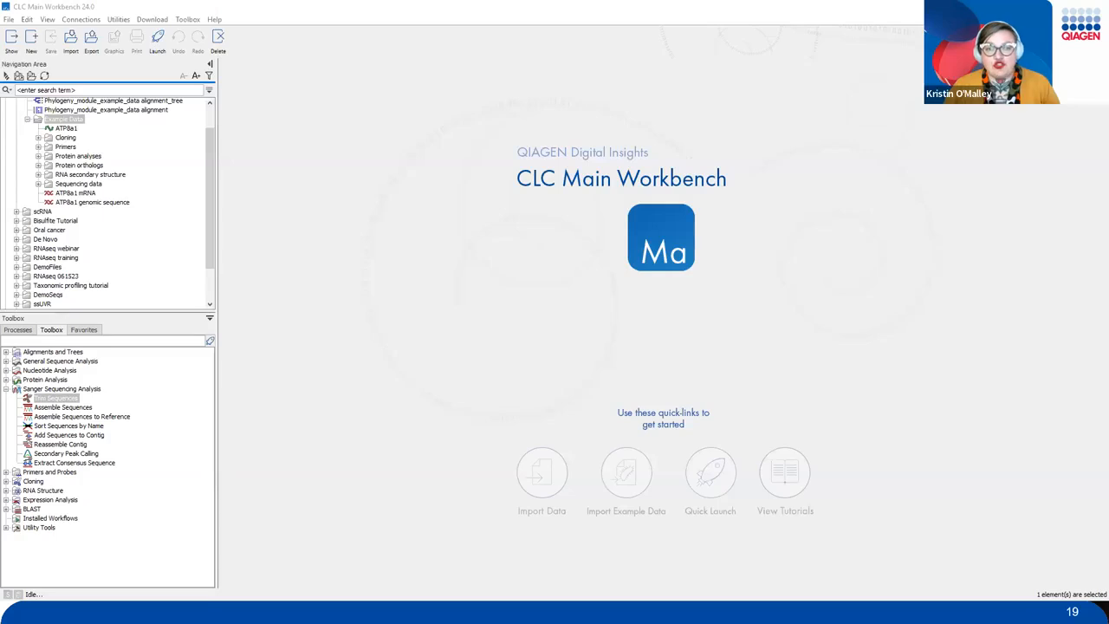
# Expand the Webinar folder and open the trimmed read Fwd4 (trimmed) with its trace data.
pyautogui.scroll(1, 59, 259)
pyautogui.scroll(-3, 59, 260)
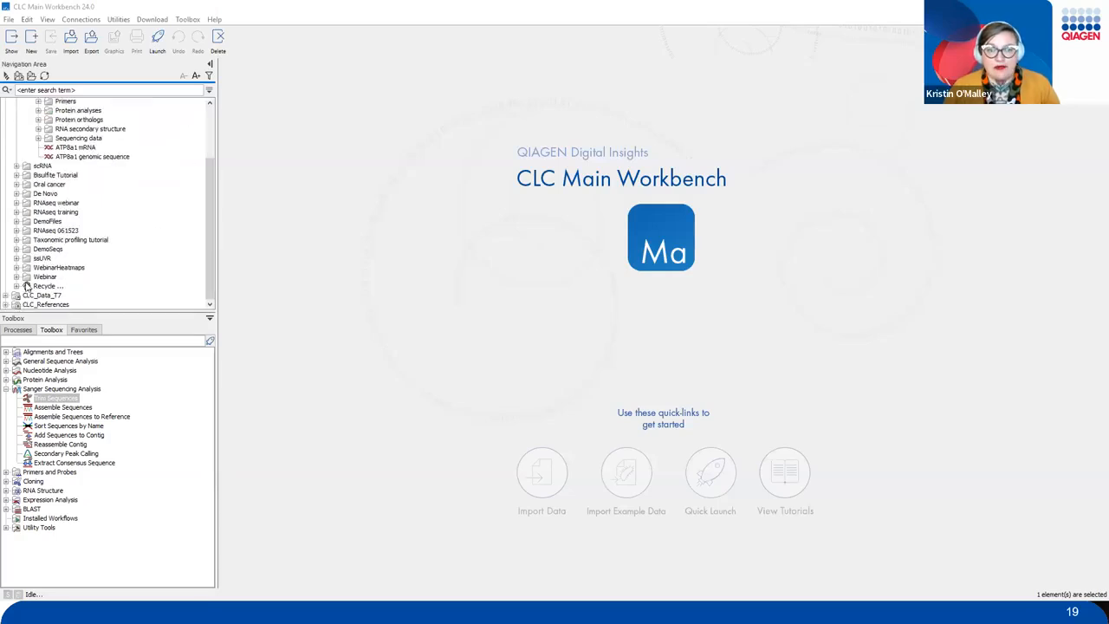
pyautogui.click(16, 277)
pyautogui.click(45, 176)
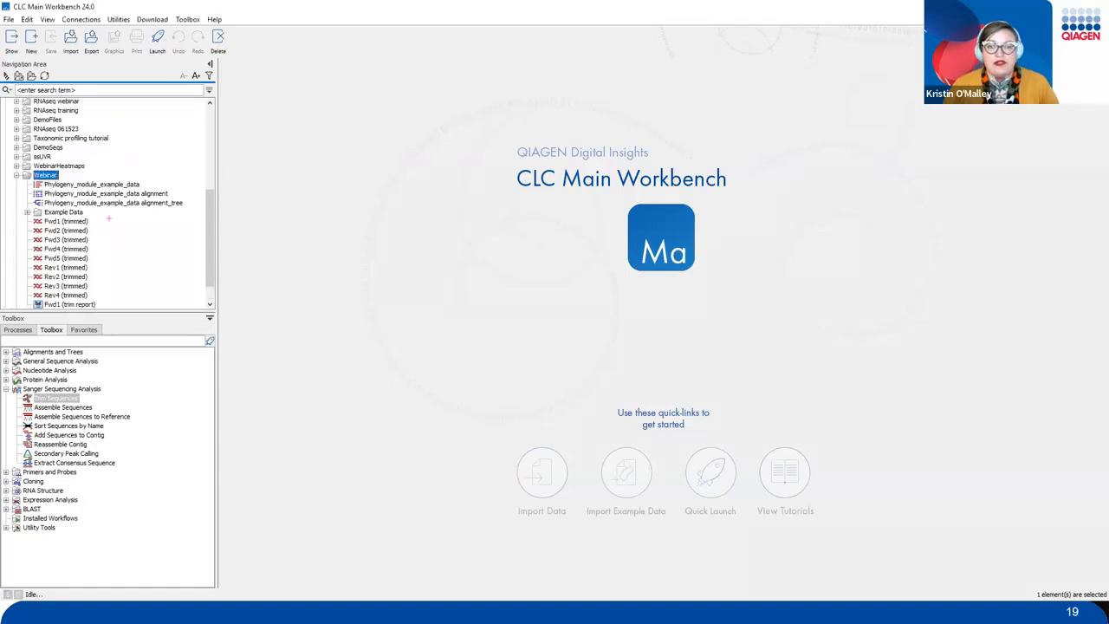
pyautogui.moveTo(87, 220)
pyautogui.mouseDown()
pyautogui.moveTo(132, 256)
pyautogui.moveTo(98, 292)
pyautogui.mouseUp()
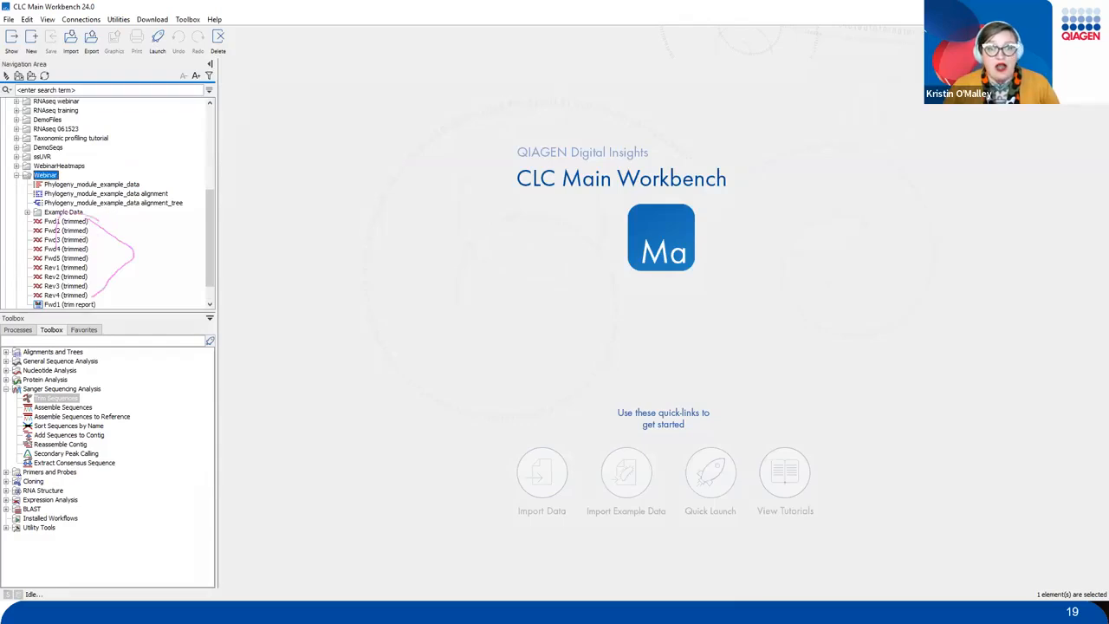
pyautogui.doubleClick(78, 249)
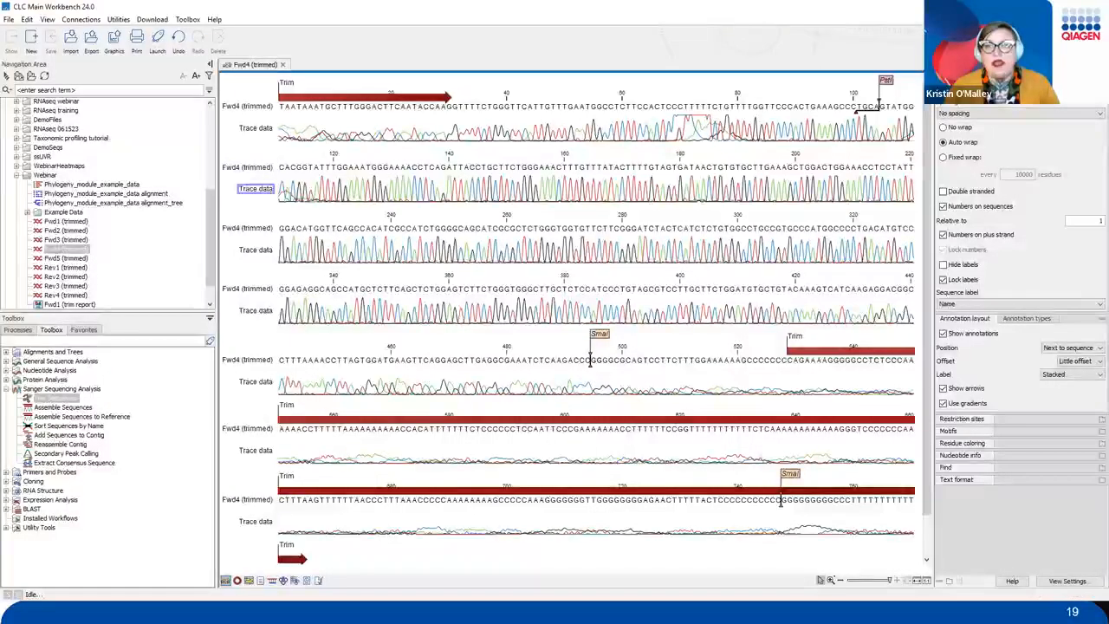
pyautogui.moveTo(248, 173); pyautogui.dragTo(534, 179)
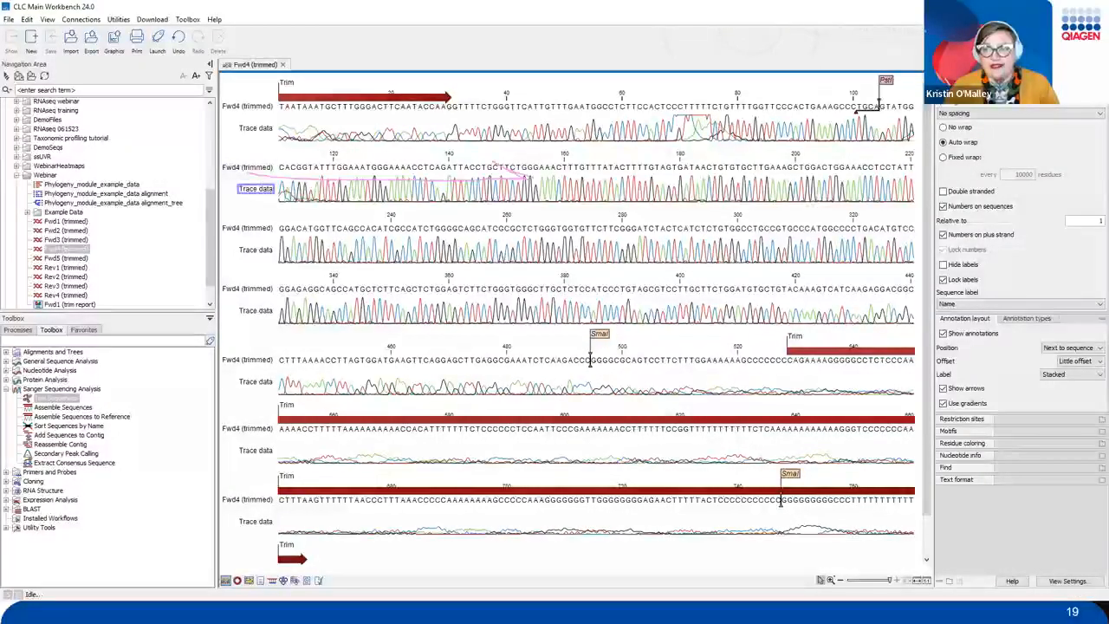
pyautogui.moveTo(451, 88)
pyautogui.mouseDown()
pyautogui.moveTo(374, 65)
pyautogui.moveTo(333, 142)
pyautogui.moveTo(443, 87)
pyautogui.moveTo(381, 48)
pyautogui.mouseUp()
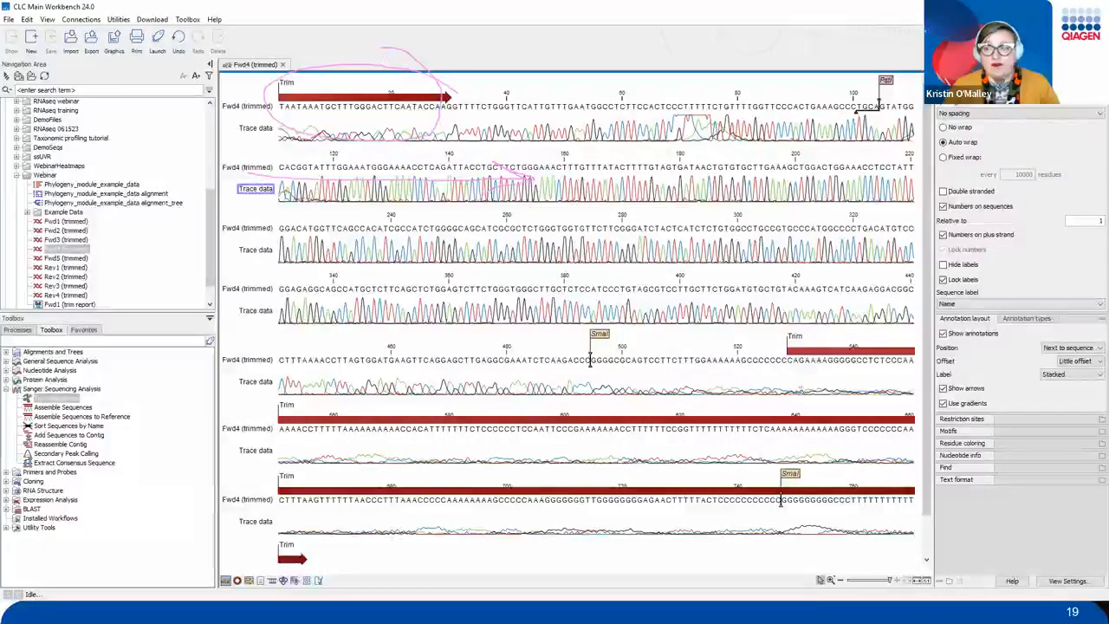
pyautogui.moveTo(912, 331); pyautogui.dragTo(787, 320)
pyautogui.moveTo(866, 323)
pyautogui.mouseDown()
pyautogui.moveTo(693, 390)
pyautogui.moveTo(334, 404)
pyautogui.moveTo(686, 581)
pyautogui.moveTo(922, 498)
pyautogui.mouseUp()
pyautogui.moveTo(923, 359); pyautogui.dragTo(847, 333)
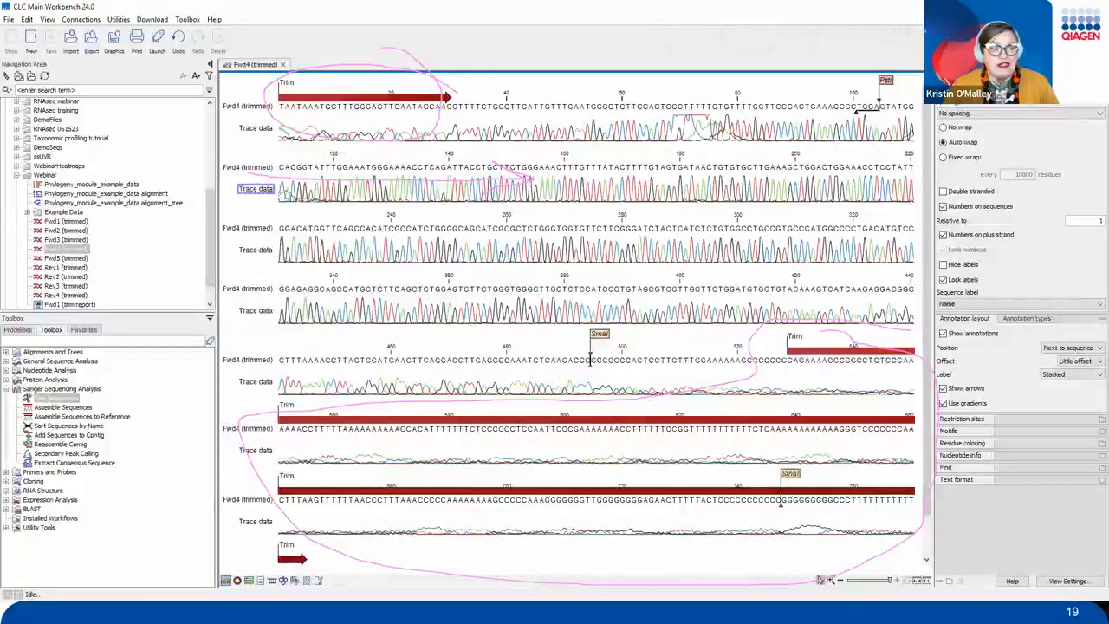
pyautogui.press('Escape')
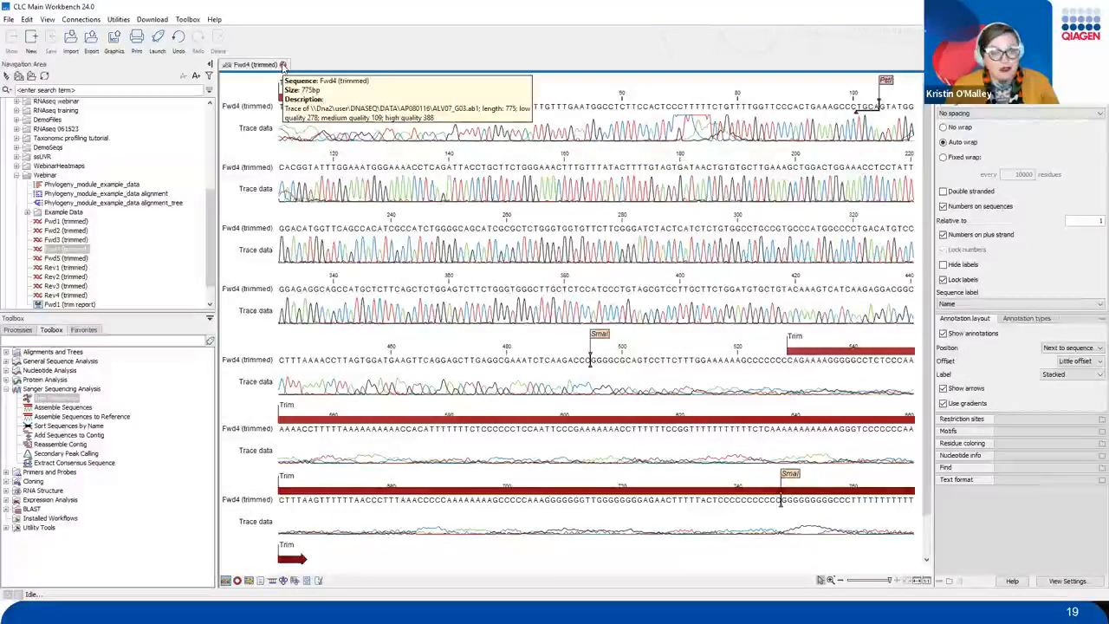
# Close the Fwd4 (trimmed) sequence view and expand the Example Data folder inside Webinar.
pyautogui.click(282, 65)
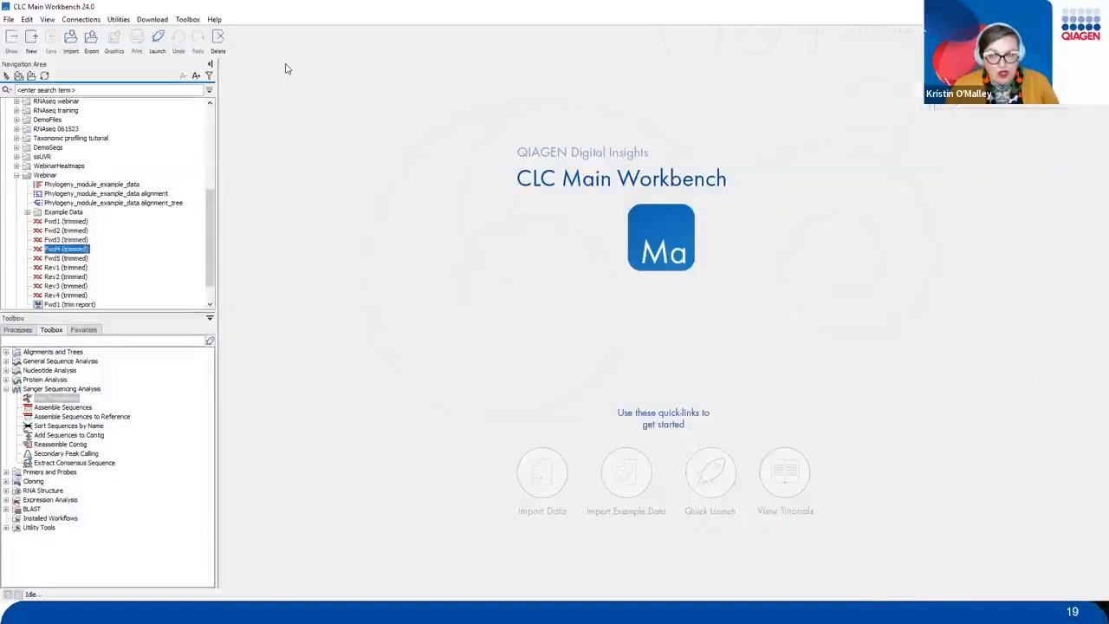
pyautogui.click(27, 212)
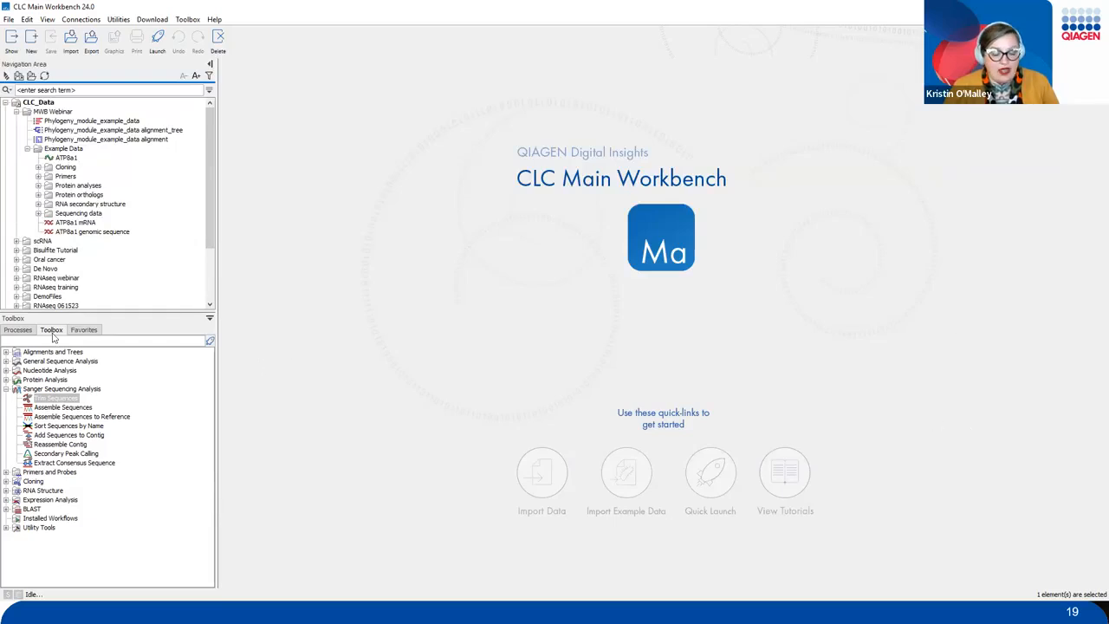
pyautogui.moveTo(103, 389); pyautogui.dragTo(130, 364)
pyautogui.moveTo(137, 409); pyautogui.dragTo(35, 387)
pyautogui.moveTo(34, 435); pyautogui.dragTo(140, 412)
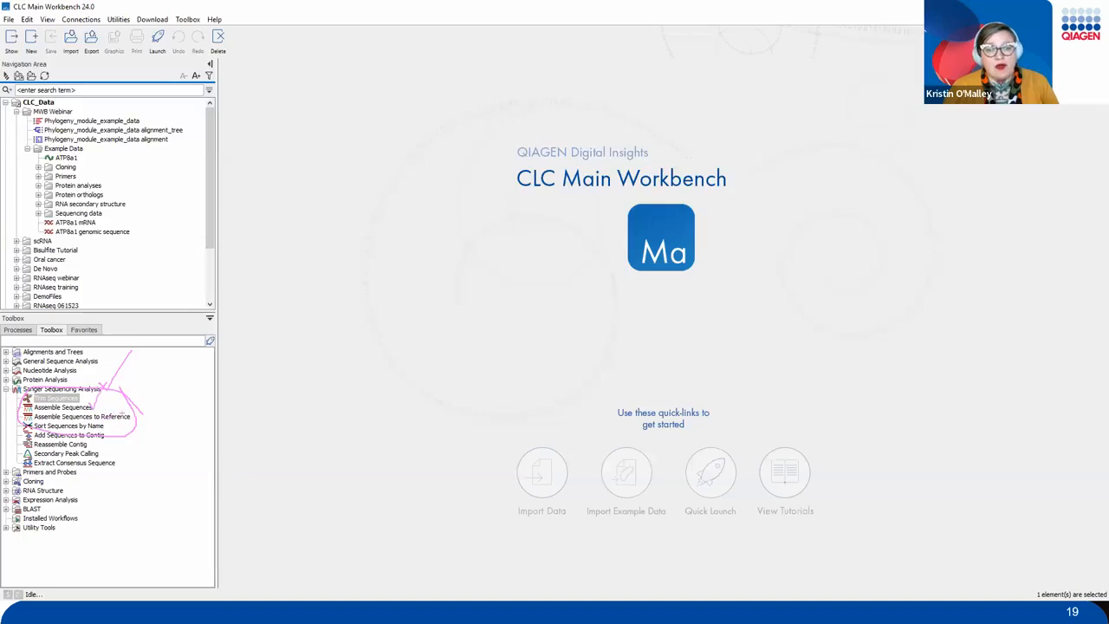
pyautogui.moveTo(154, 383); pyautogui.dragTo(130, 416)
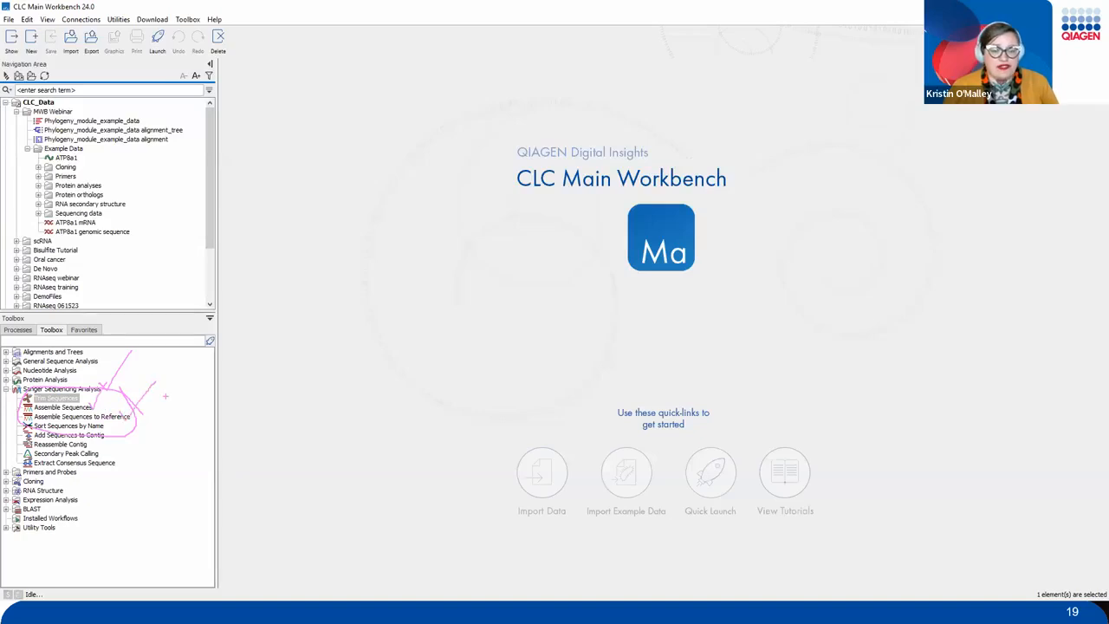
# Start Assemble Sequences to Reference from the Sanger Sequencing Analysis tools, ready for choosing the nucleotide sequences.
pyautogui.press('Escape')
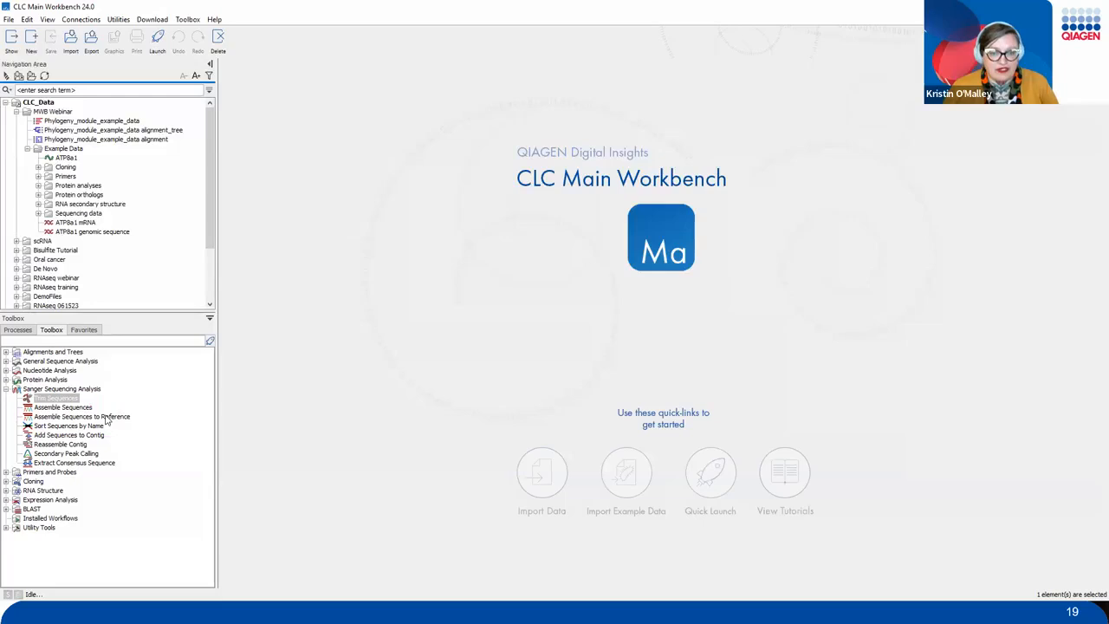
pyautogui.click(107, 418)
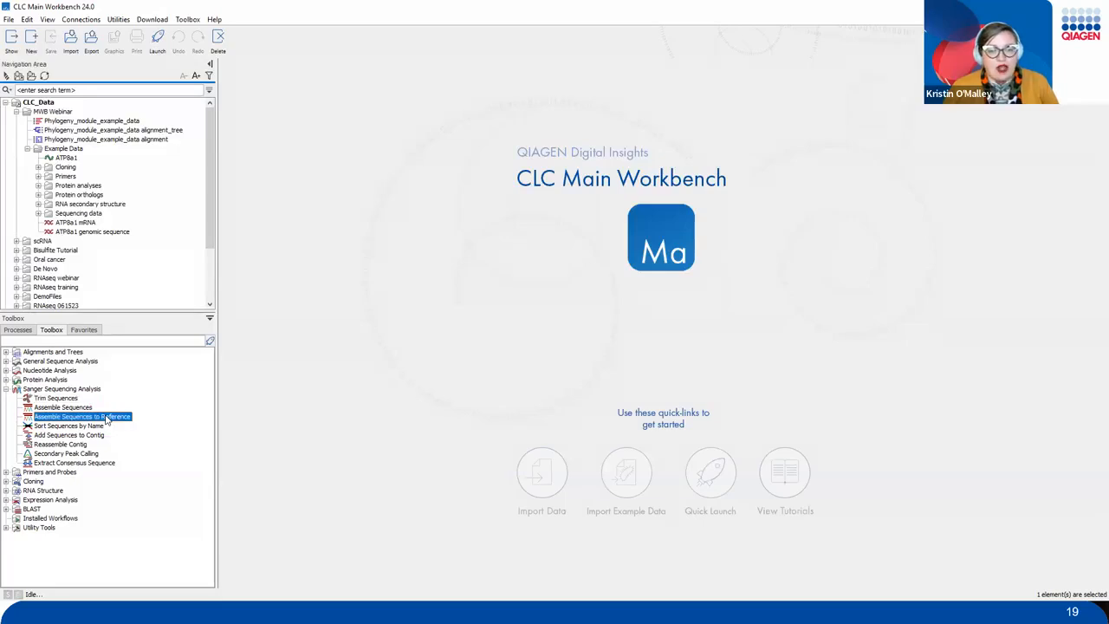
pyautogui.doubleClick(106, 417)
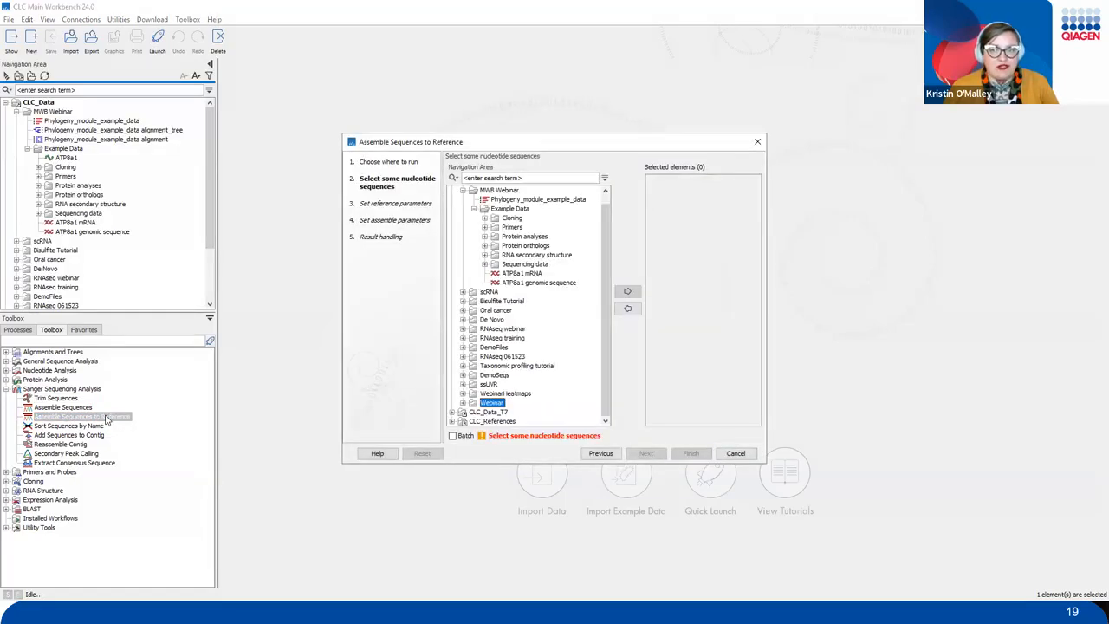
pyautogui.moveTo(369, 105)
pyautogui.mouseDown()
pyautogui.moveTo(307, 93)
pyautogui.moveTo(264, 278)
pyautogui.moveTo(537, 555)
pyautogui.moveTo(812, 499)
pyautogui.mouseUp()
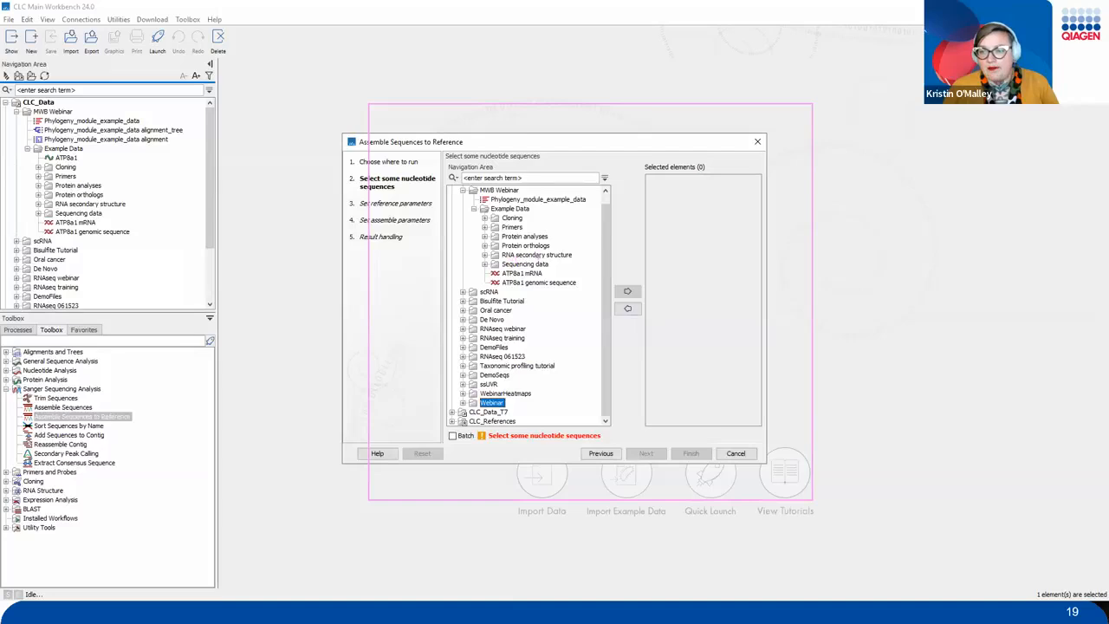
pyautogui.moveTo(529, 252)
pyautogui.mouseDown()
pyautogui.moveTo(466, 269)
pyautogui.moveTo(579, 253)
pyautogui.moveTo(466, 257)
pyautogui.mouseUp()
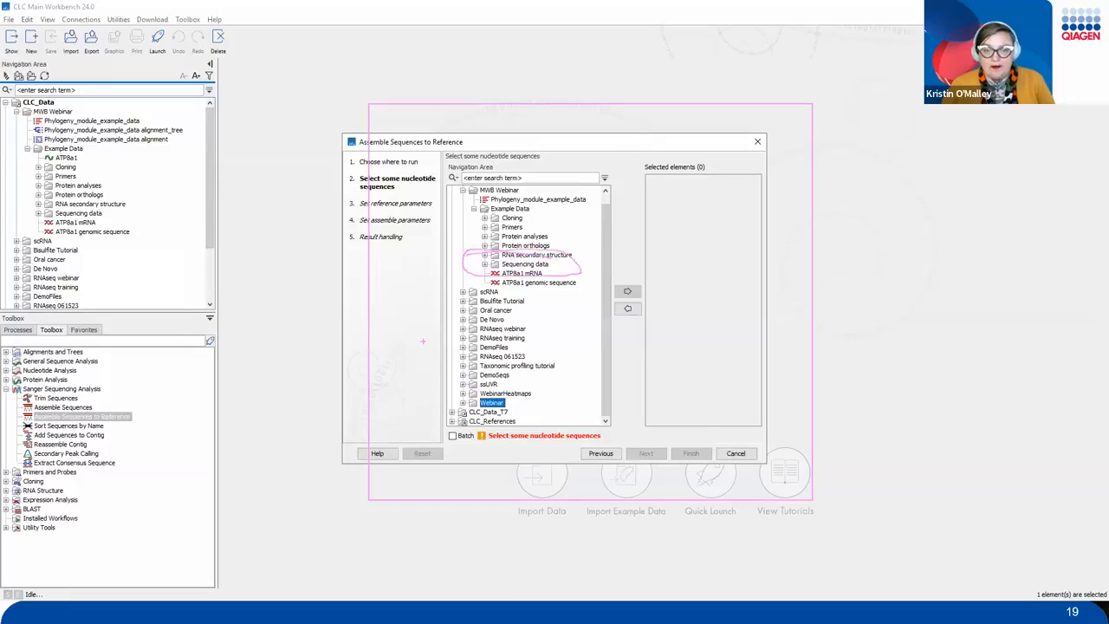
pyautogui.press('Escape')
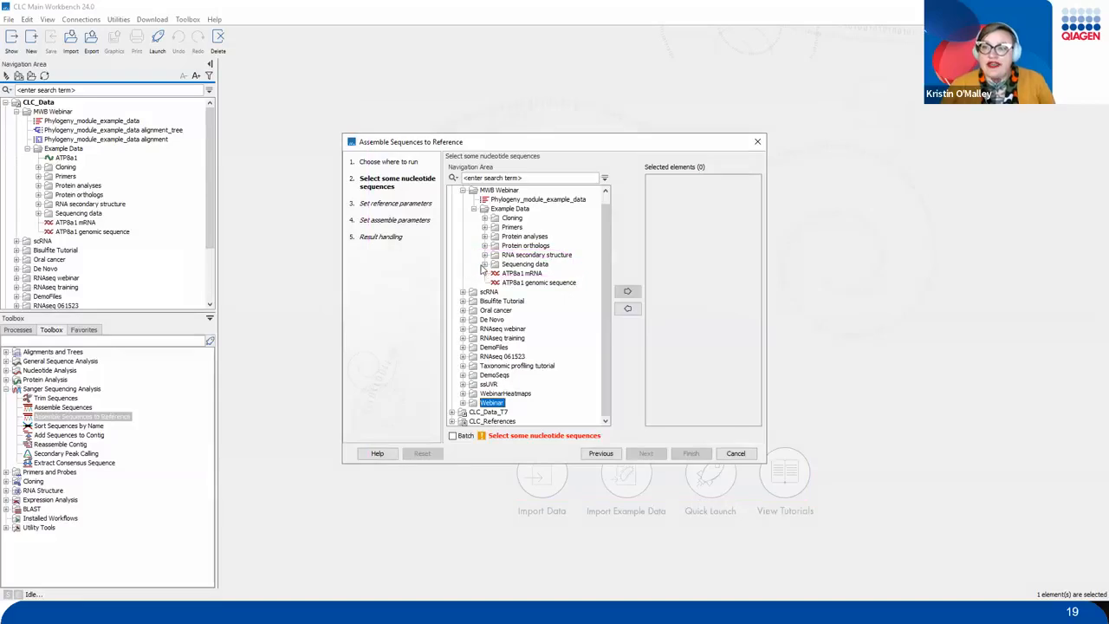
# Select the reads Fwd1 to Fwd5 and Rev1 to Rev4 from the Sequencing reads folder as the nucleotide sequences to assemble.
pyautogui.click(484, 265)
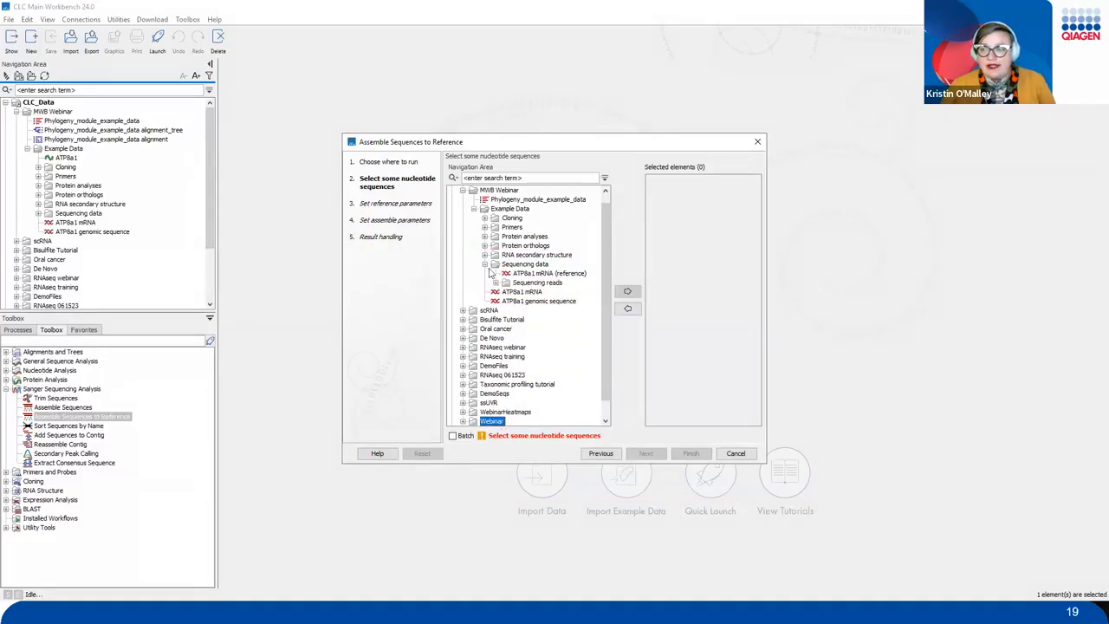
pyautogui.click(496, 284)
pyautogui.click(531, 292)
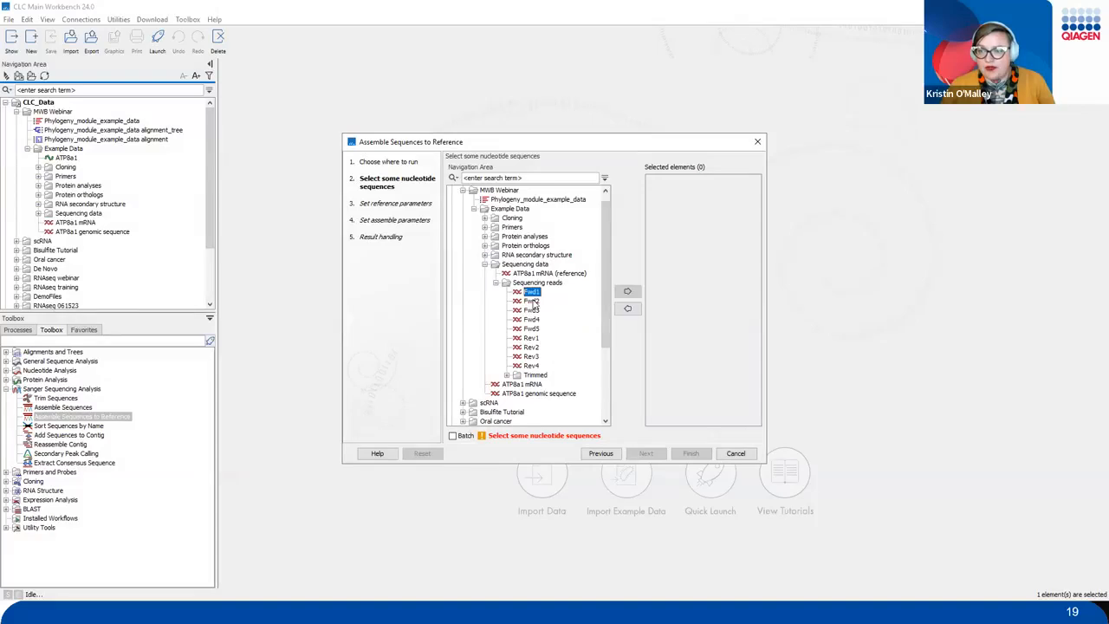
pyautogui.keyDown('shift'); pyautogui.click(530, 366); pyautogui.keyUp('shift')
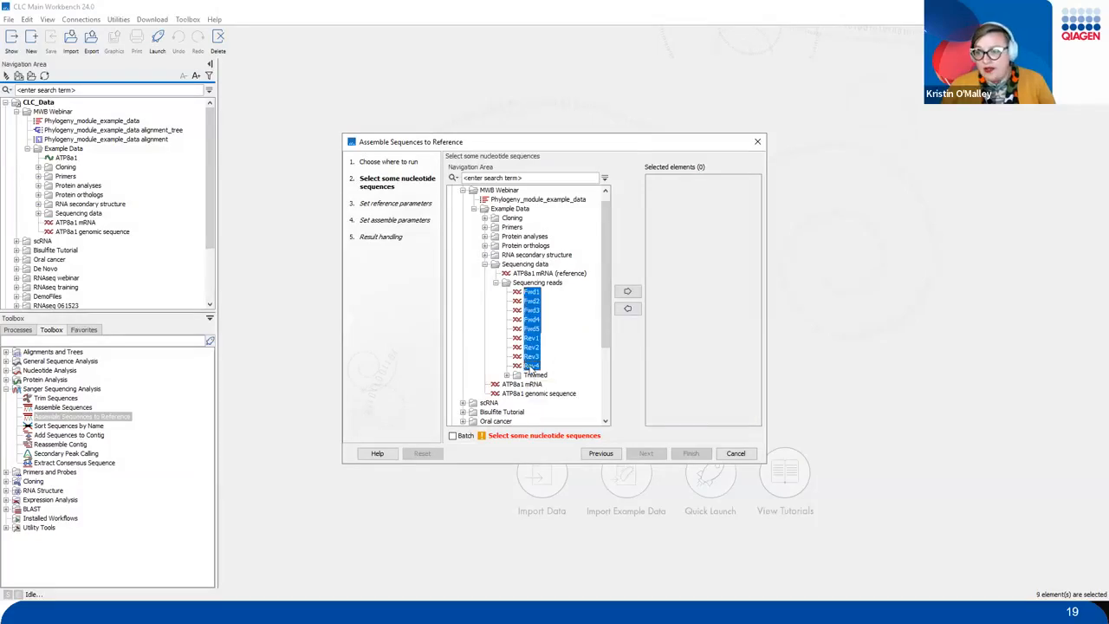
pyautogui.click(627, 291)
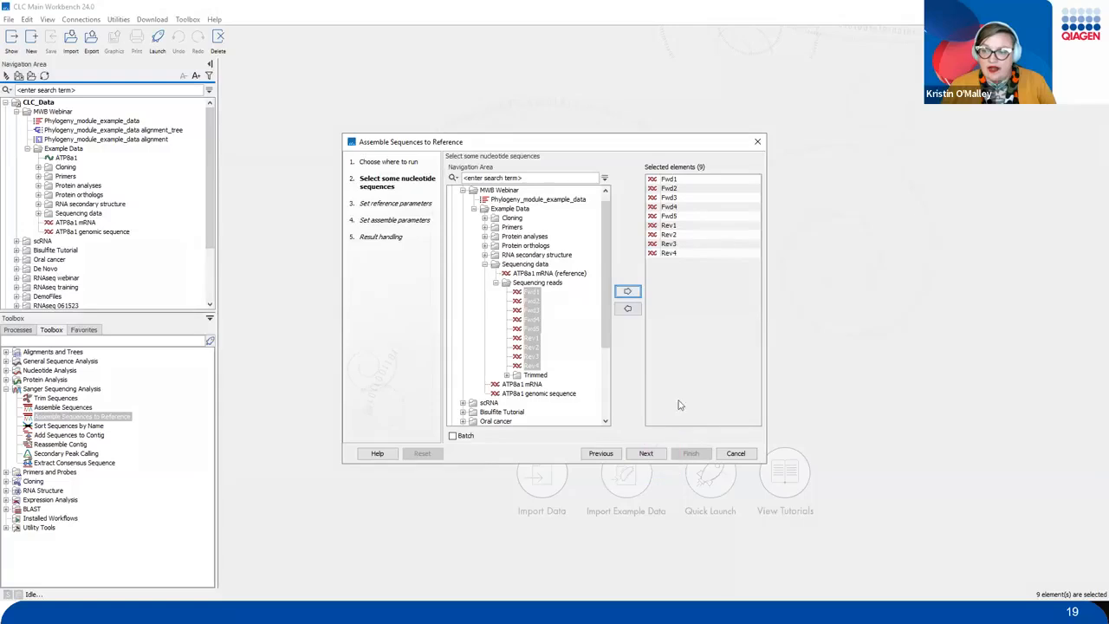
pyautogui.click(645, 453)
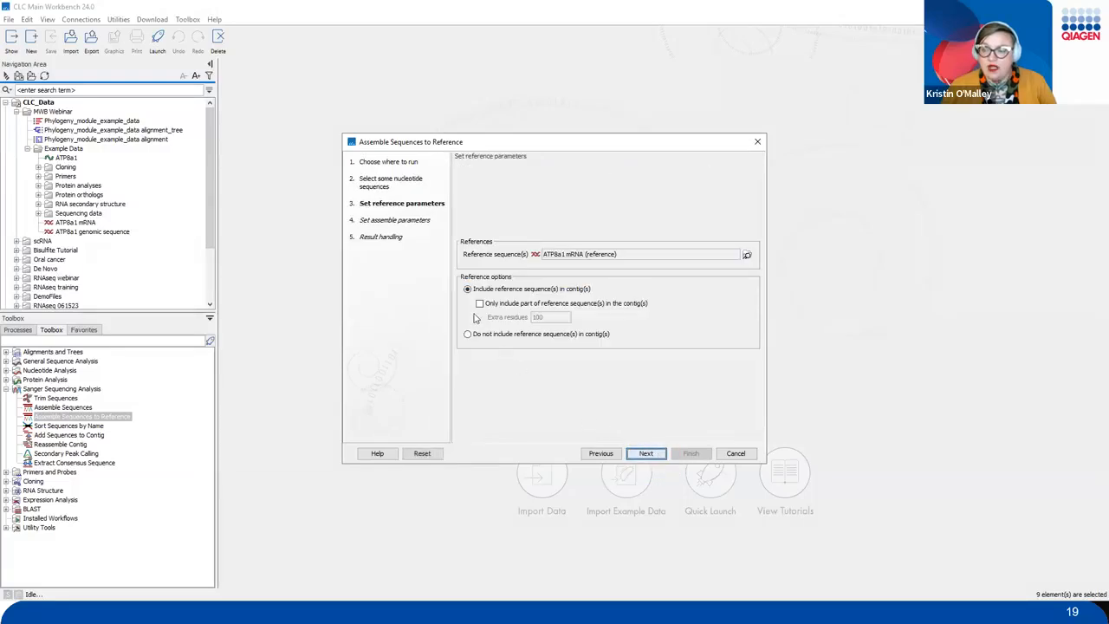
pyautogui.moveTo(439, 242)
pyautogui.mouseDown()
pyautogui.moveTo(442, 264)
pyautogui.moveTo(690, 295)
pyautogui.moveTo(777, 275)
pyautogui.moveTo(769, 271)
pyautogui.mouseUp()
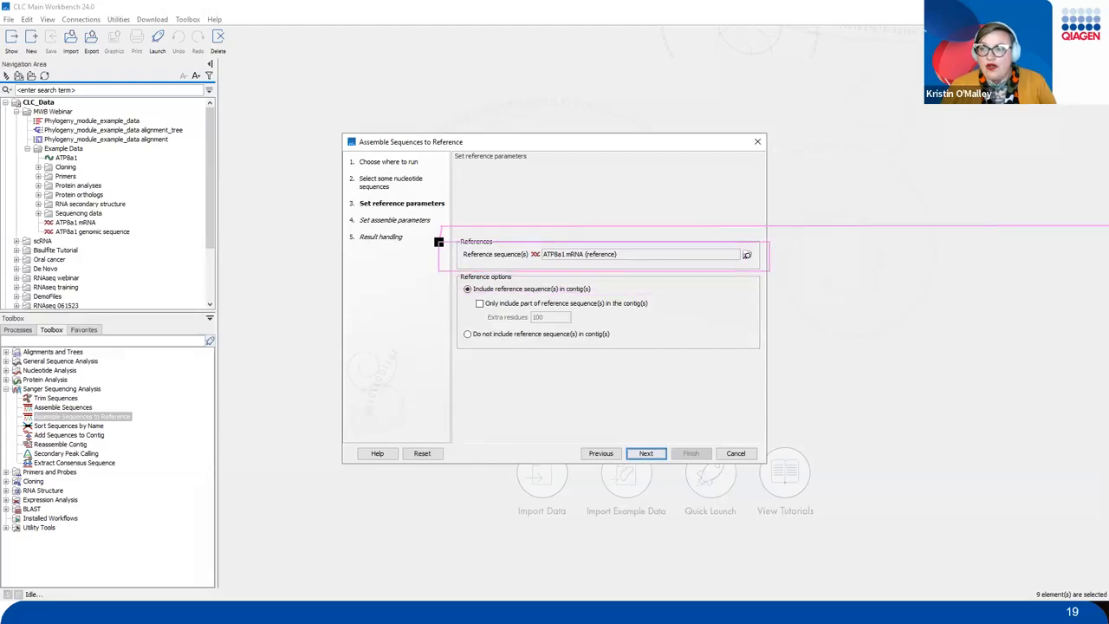
pyautogui.moveTo(737, 266)
pyautogui.mouseDown()
pyautogui.moveTo(722, 225)
pyautogui.moveTo(751, 277)
pyautogui.mouseUp()
pyautogui.press('Escape')
# Confirm ATP8a1 mRNA (reference) as the reference sequence and accept the option to include it in the contigs.
pyautogui.click(746, 255)
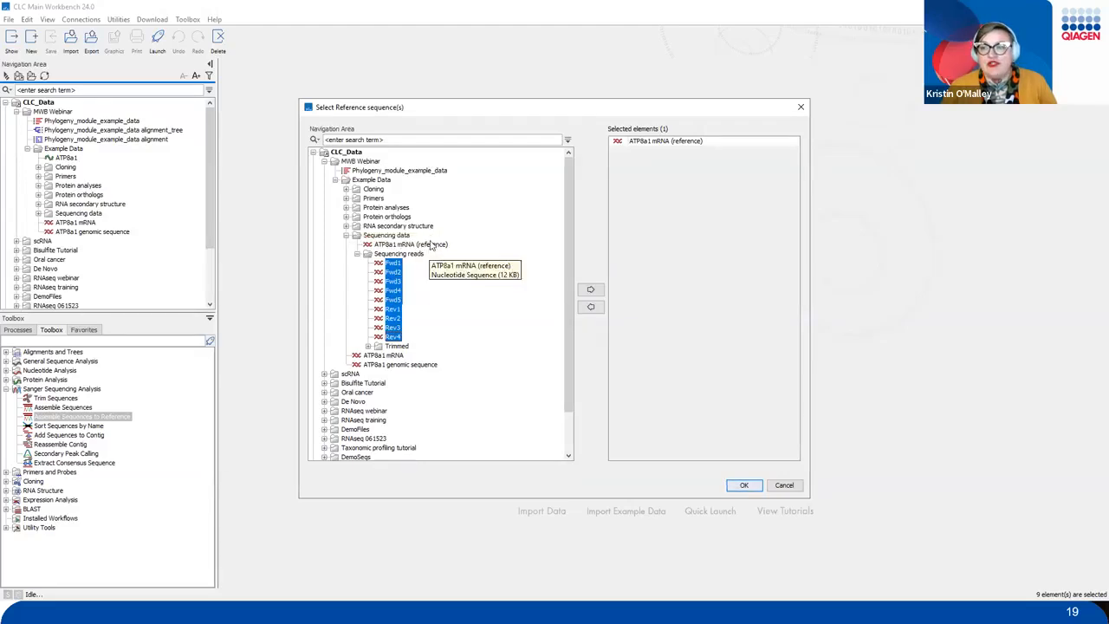
pyautogui.click(426, 244)
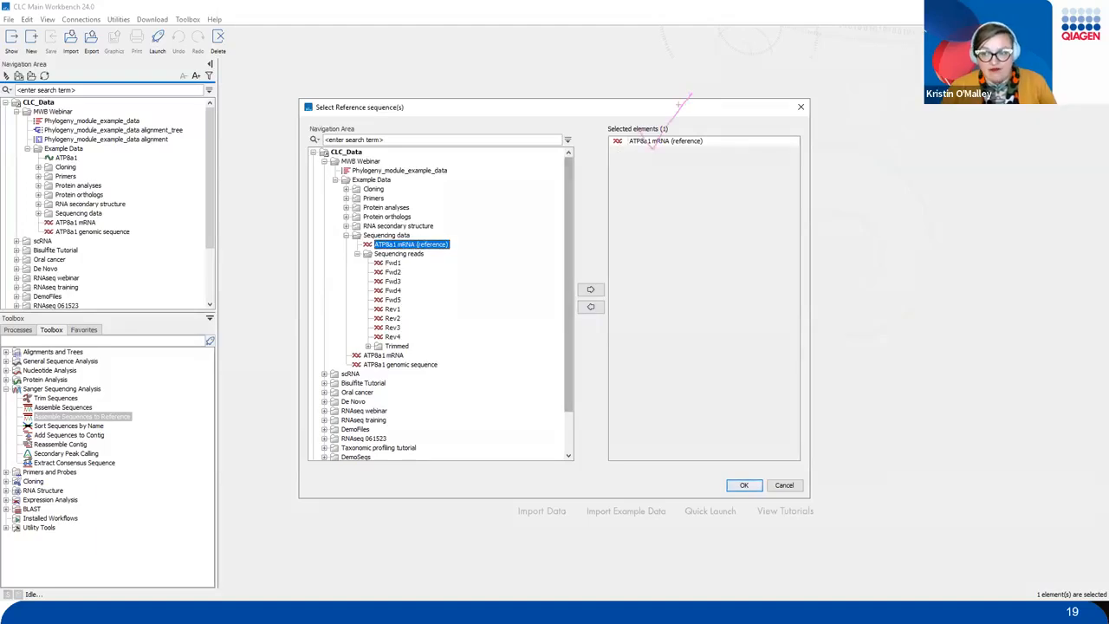
pyautogui.moveTo(597, 257)
pyautogui.mouseDown()
pyautogui.moveTo(611, 327)
pyautogui.moveTo(561, 277)
pyautogui.mouseUp()
pyautogui.moveTo(651, 149)
pyautogui.mouseDown()
pyautogui.moveTo(676, 193)
pyautogui.moveTo(715, 134)
pyautogui.mouseUp()
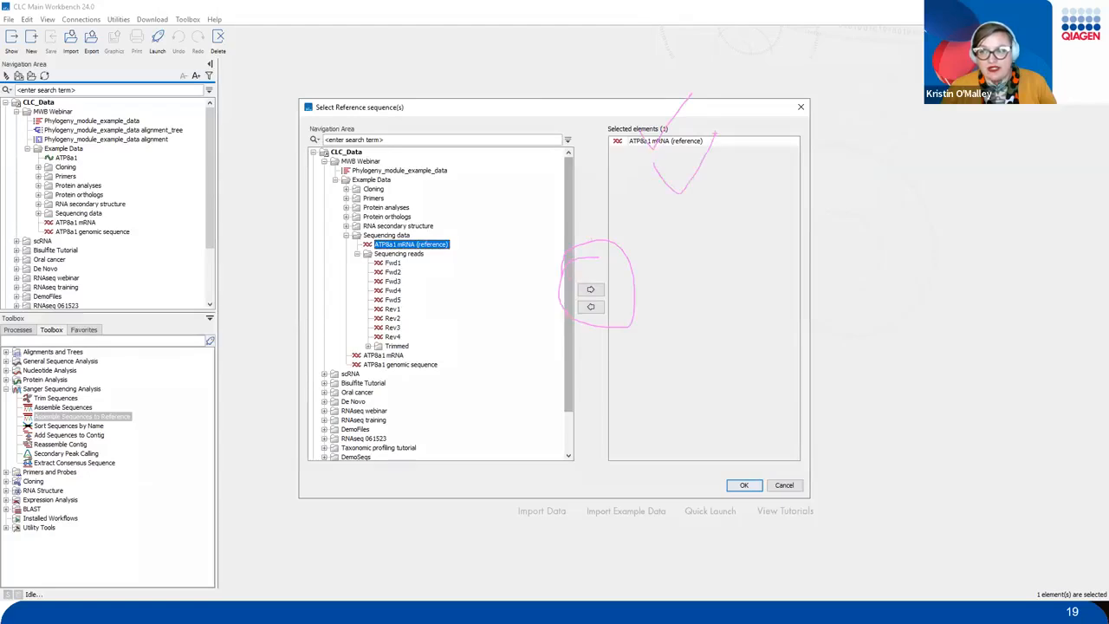
pyautogui.press('Escape')
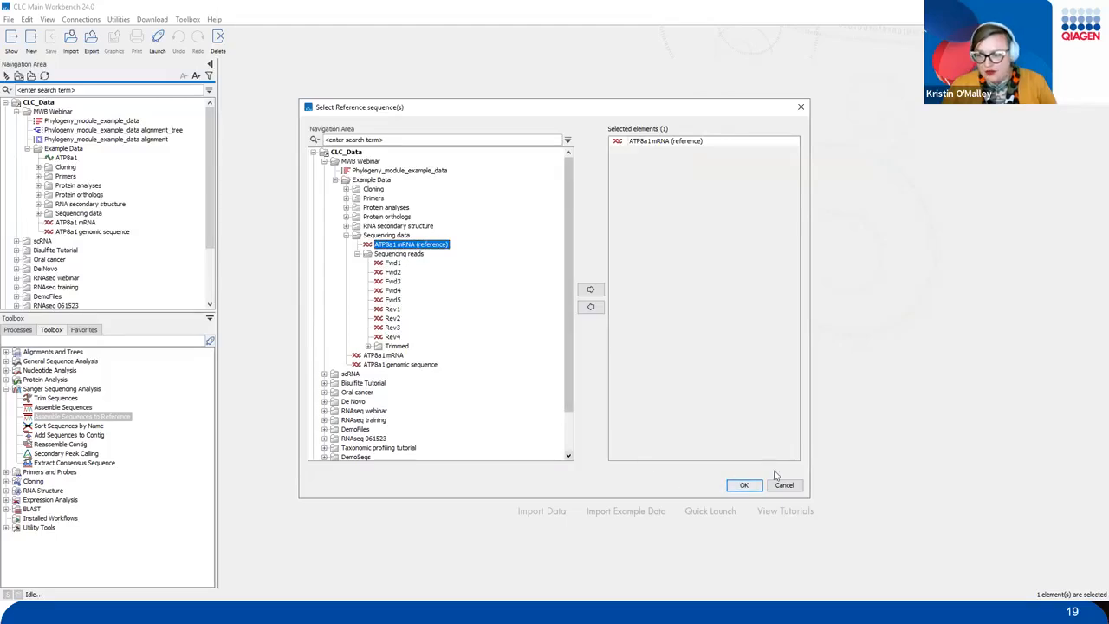
pyautogui.click(745, 487)
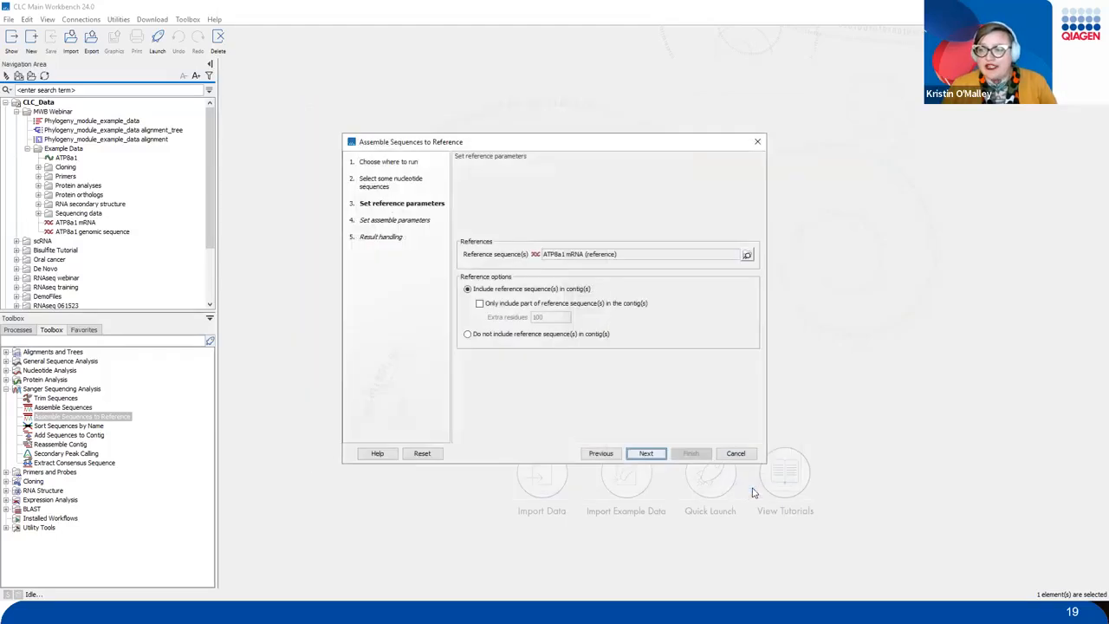
pyautogui.moveTo(394, 350)
pyautogui.mouseDown()
pyautogui.moveTo(462, 322)
pyautogui.moveTo(459, 357)
pyautogui.mouseUp()
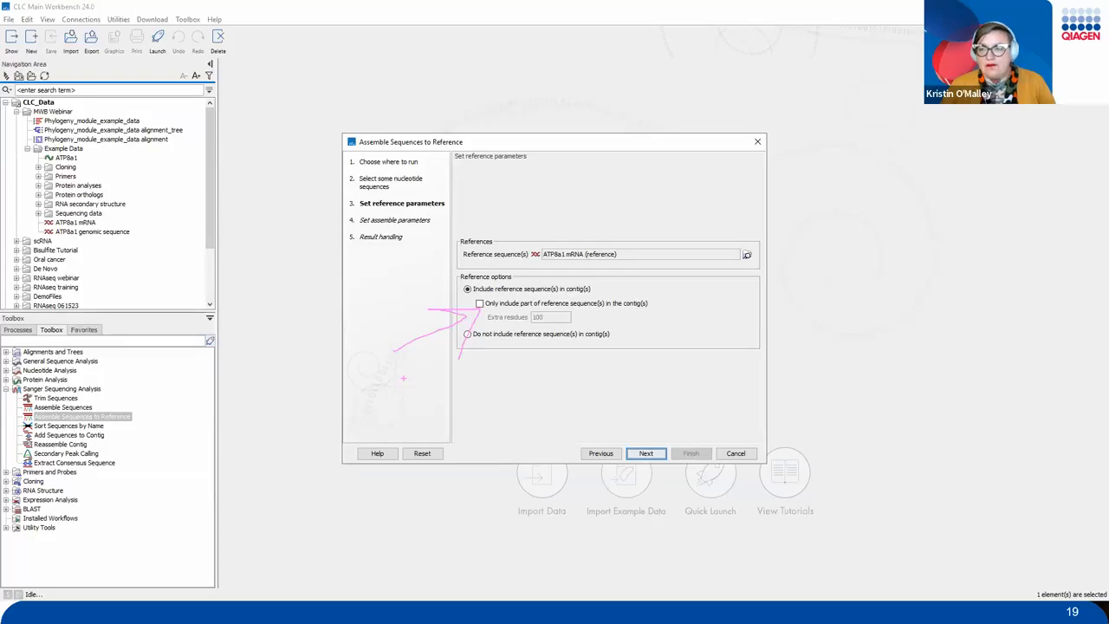
pyautogui.press('Escape')
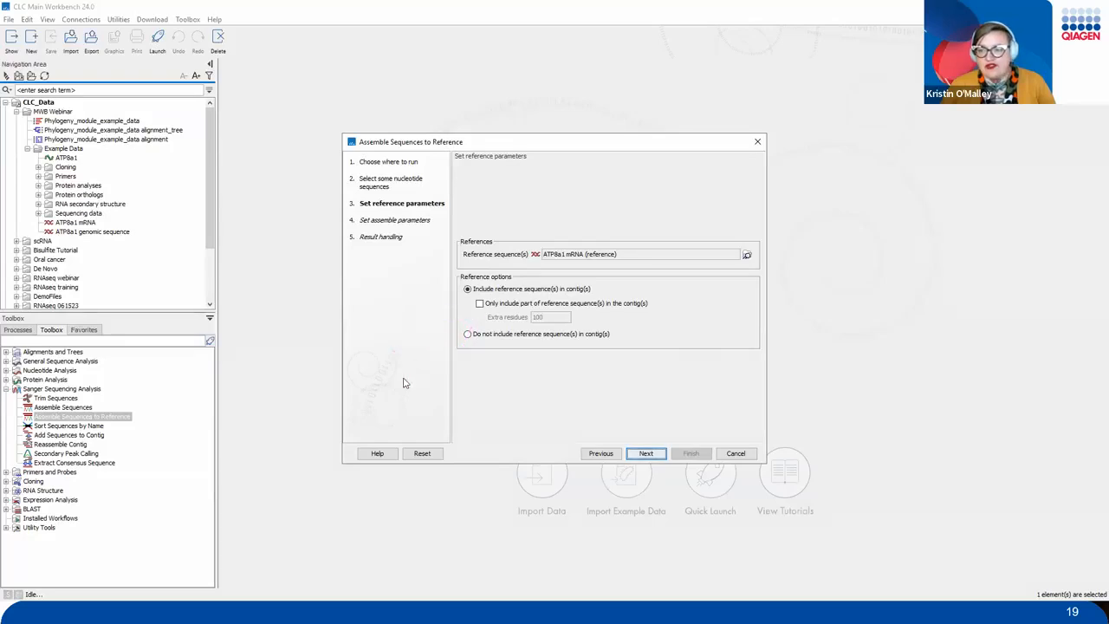
pyautogui.click(648, 454)
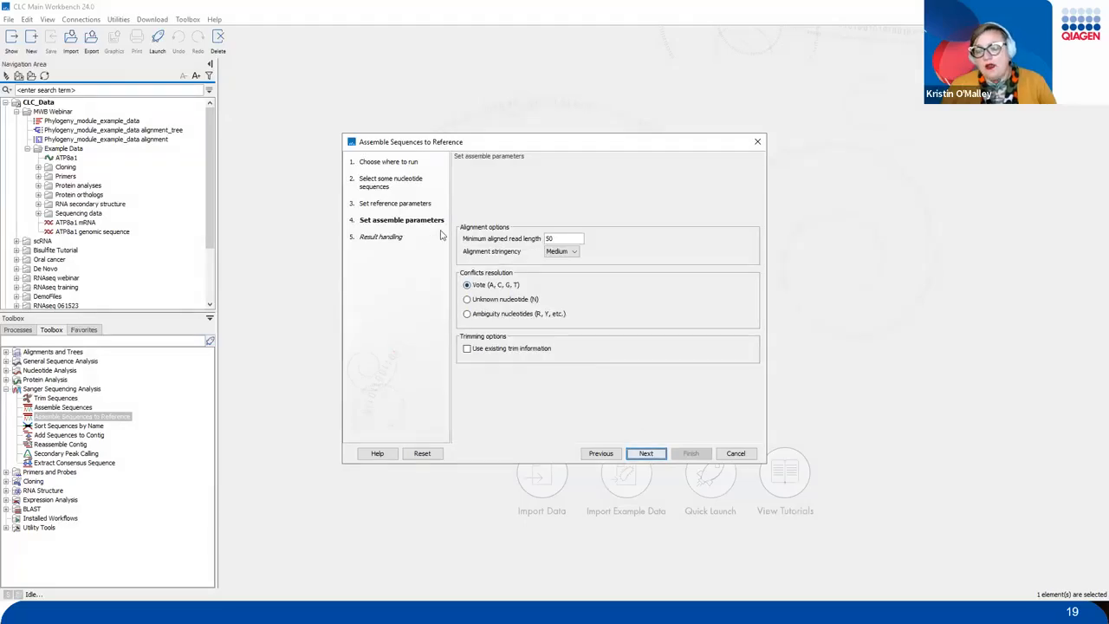
pyautogui.moveTo(445, 208)
pyautogui.mouseDown()
pyautogui.moveTo(492, 277)
pyautogui.moveTo(771, 266)
pyautogui.mouseUp()
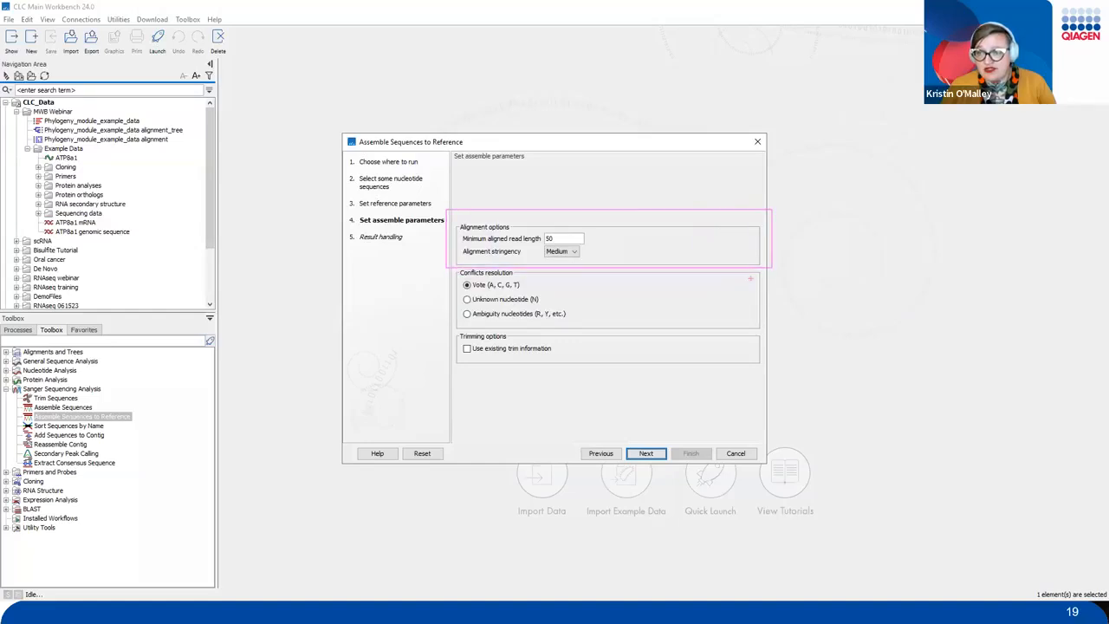
pyautogui.moveTo(437, 269)
pyautogui.mouseDown()
pyautogui.moveTo(486, 322)
pyautogui.moveTo(772, 328)
pyautogui.mouseUp()
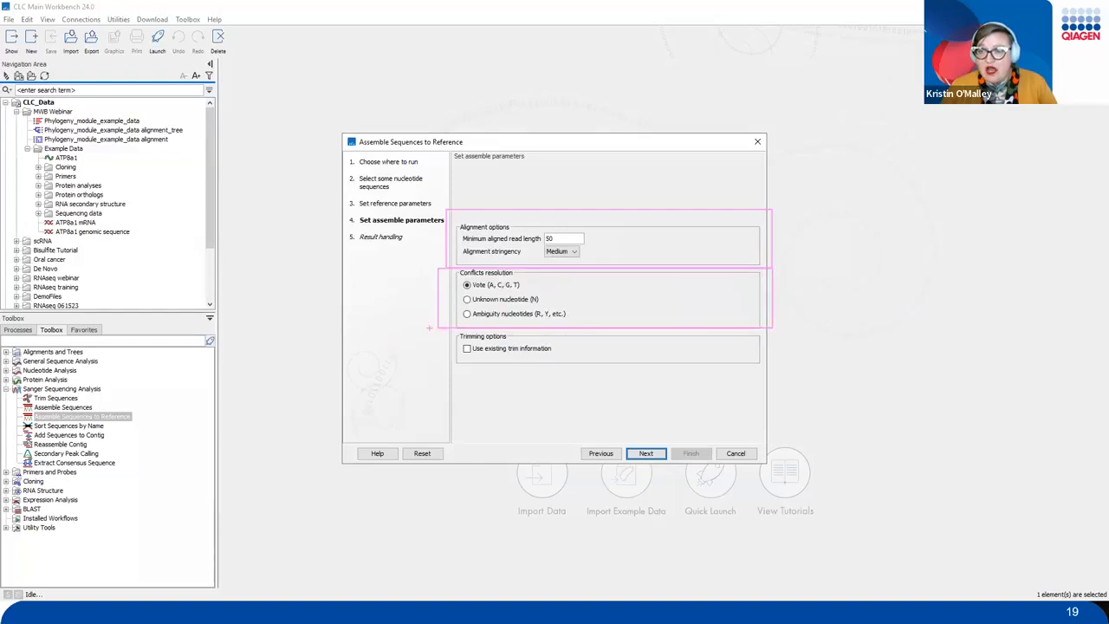
pyautogui.moveTo(442, 381)
pyautogui.mouseDown()
pyautogui.moveTo(457, 359)
pyautogui.moveTo(429, 357)
pyautogui.moveTo(456, 359)
pyautogui.mouseUp()
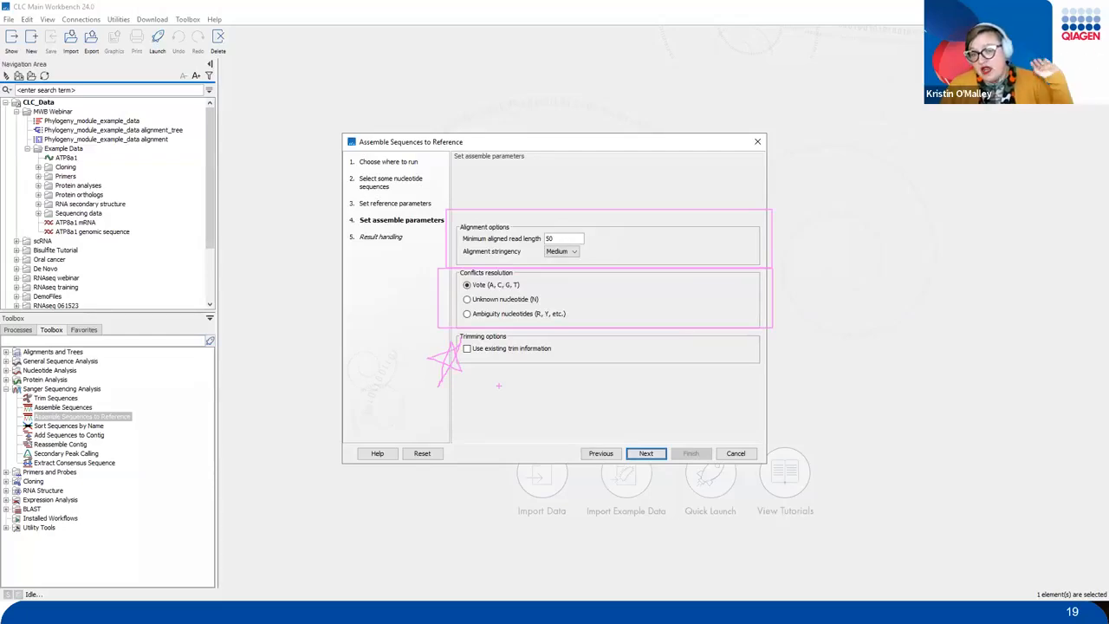
pyautogui.moveTo(569, 346)
pyautogui.mouseDown()
pyautogui.moveTo(479, 326)
pyautogui.moveTo(537, 381)
pyautogui.moveTo(547, 330)
pyautogui.mouseUp()
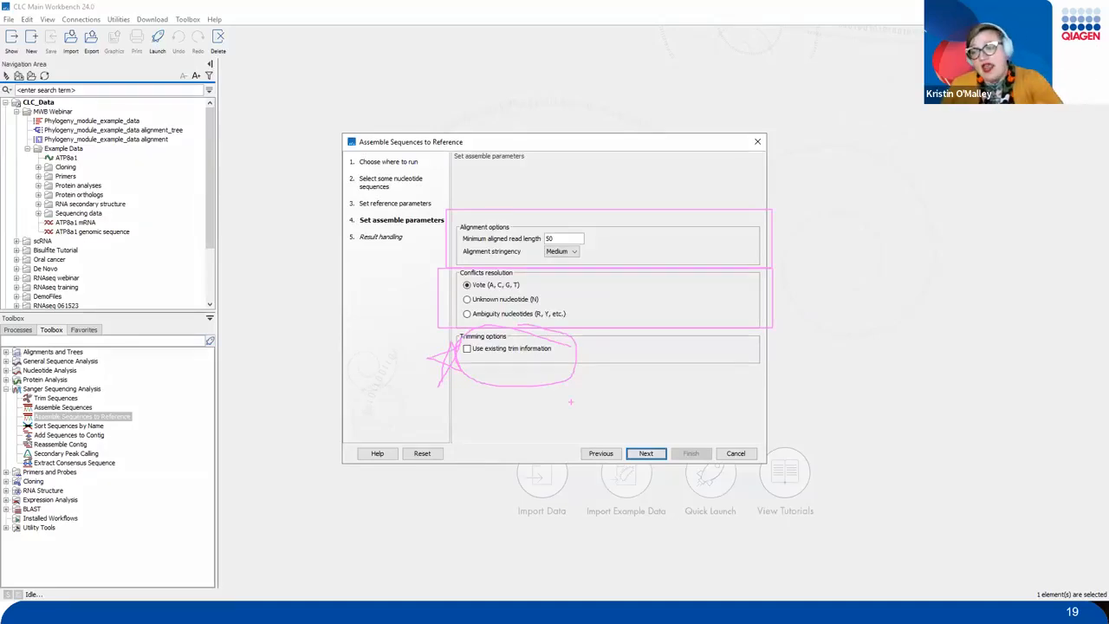
pyautogui.press('Escape')
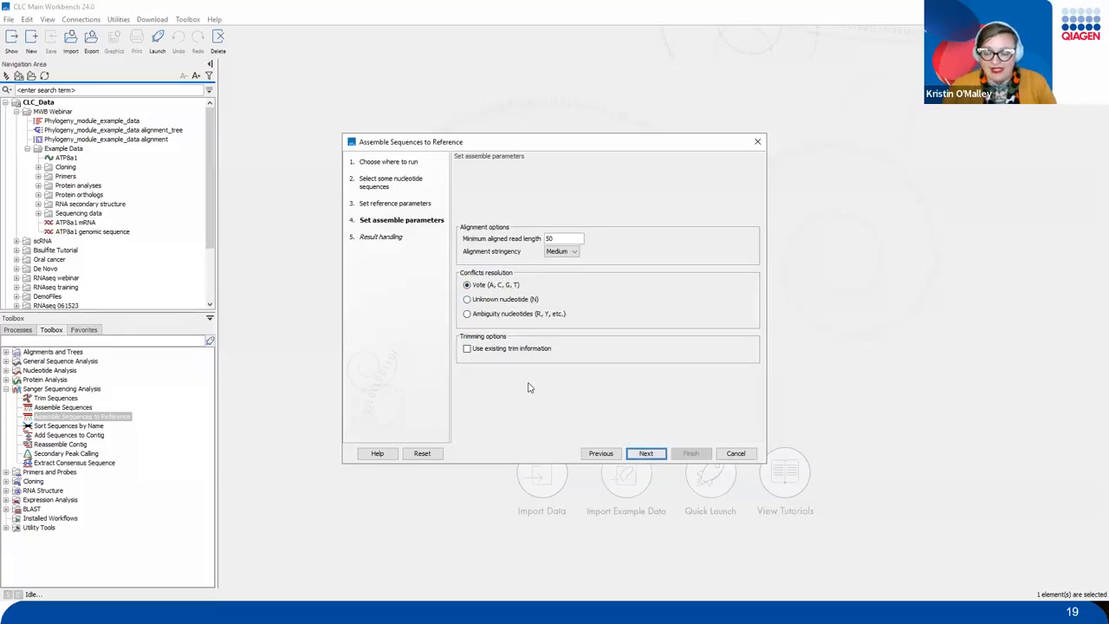
pyautogui.hotkey('ctrl', '2')
pyautogui.moveTo(366, 340); pyautogui.dragTo(364, 442)
pyautogui.press('Escape')
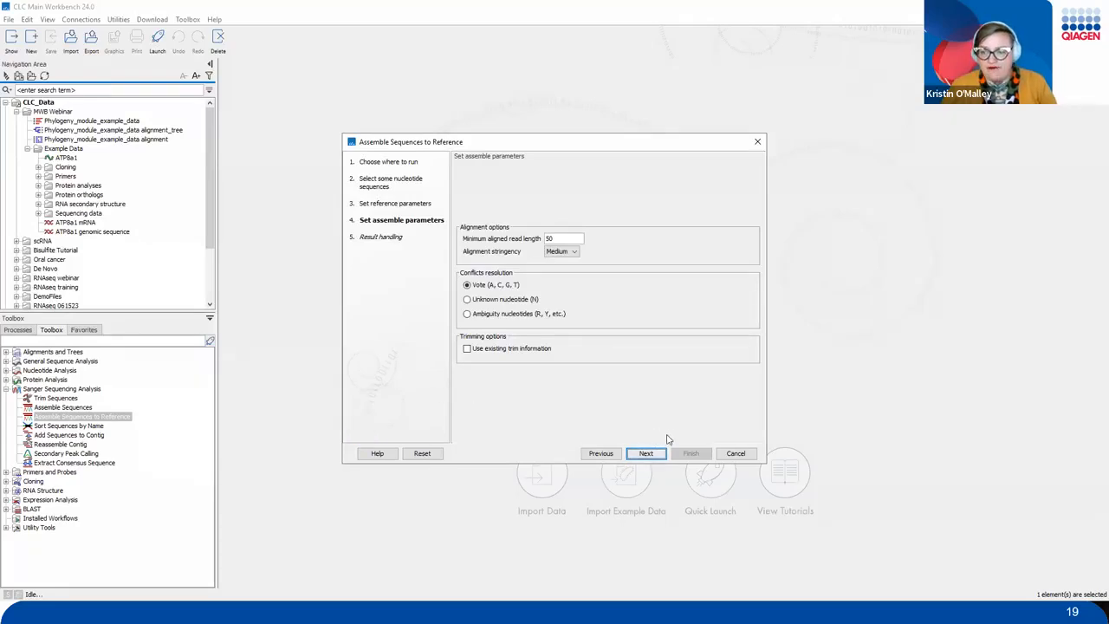
pyautogui.moveTo(678, 441)
pyautogui.mouseDown()
pyautogui.moveTo(602, 463)
pyautogui.moveTo(613, 473)
pyautogui.mouseUp()
pyautogui.press('Escape')
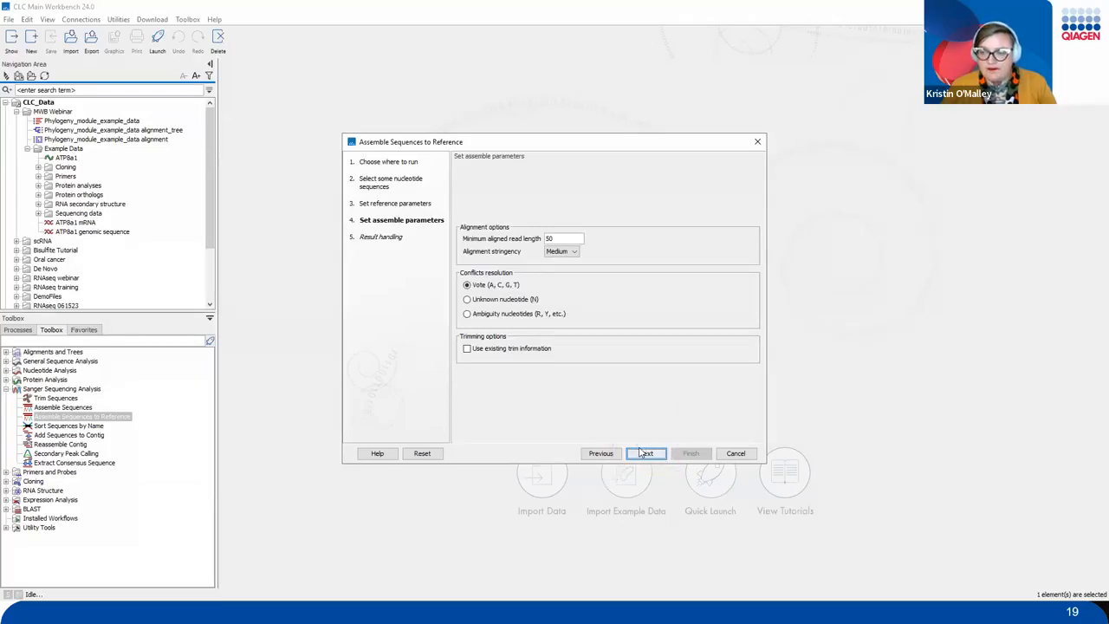
# Accept the default assembly parameters and run the assembly with its result saved to the Webinar folder.
pyautogui.click(642, 454)
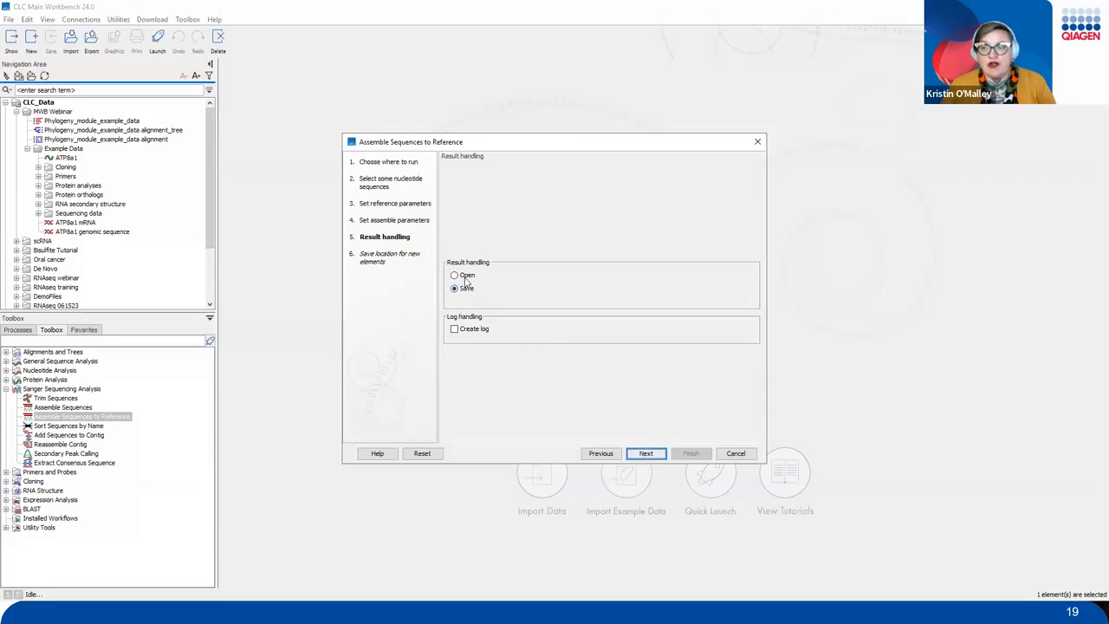
pyautogui.click(646, 454)
pyautogui.scroll(-3, 512, 381)
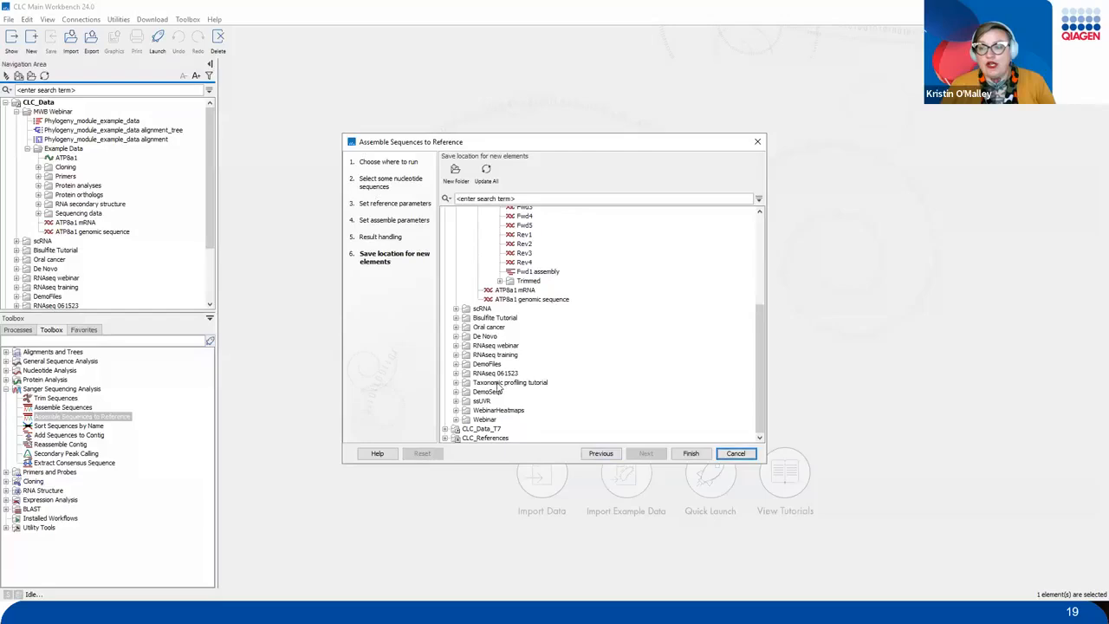
pyautogui.click(485, 420)
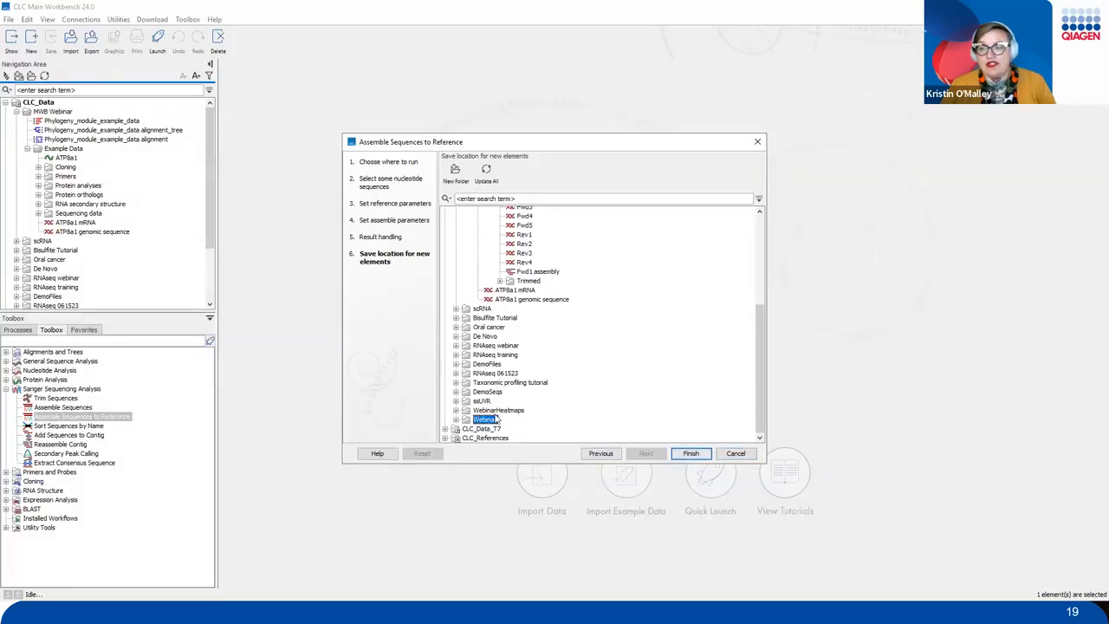
pyautogui.click(692, 456)
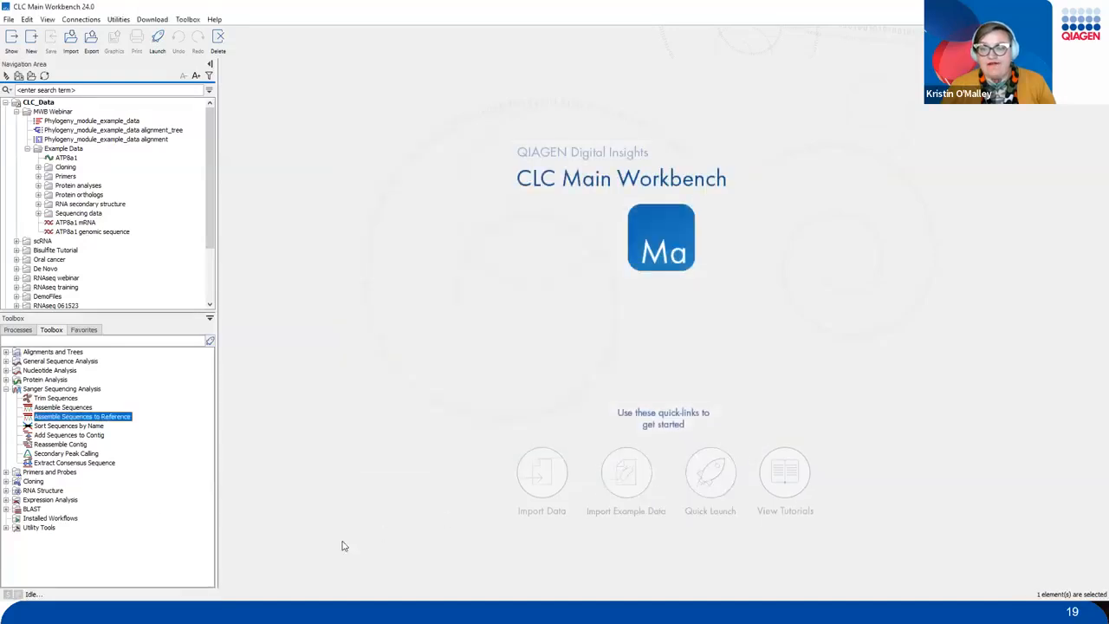
# Check the running processes and open the Fwd1 assembly from the Webinar folder.
pyautogui.click(18, 330)
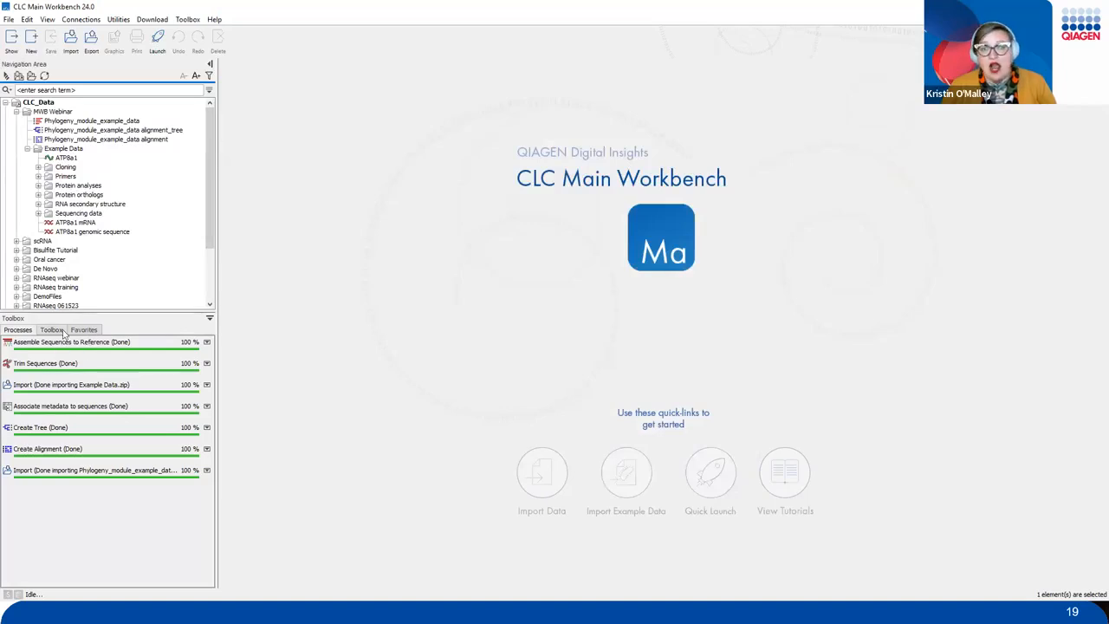
pyautogui.click(27, 149)
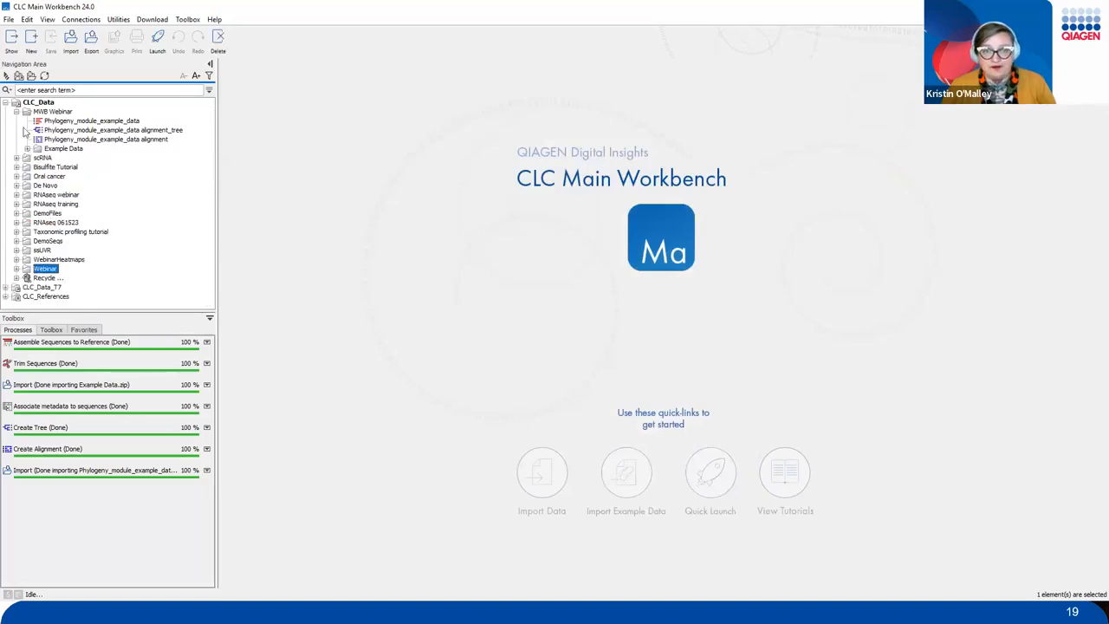
pyautogui.click(16, 111)
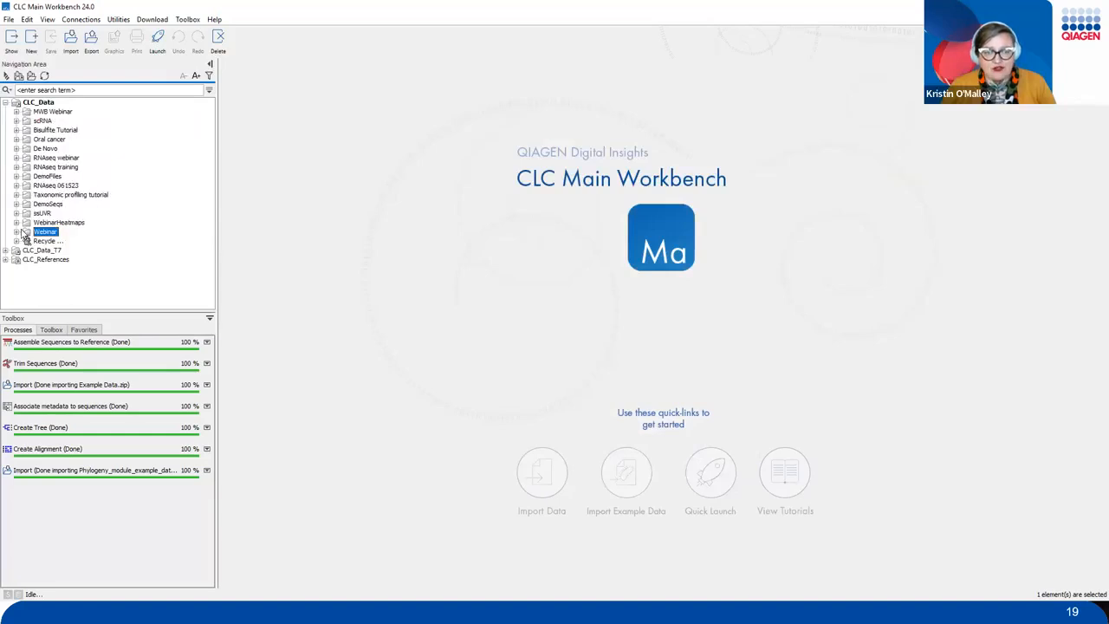
pyautogui.click(17, 232)
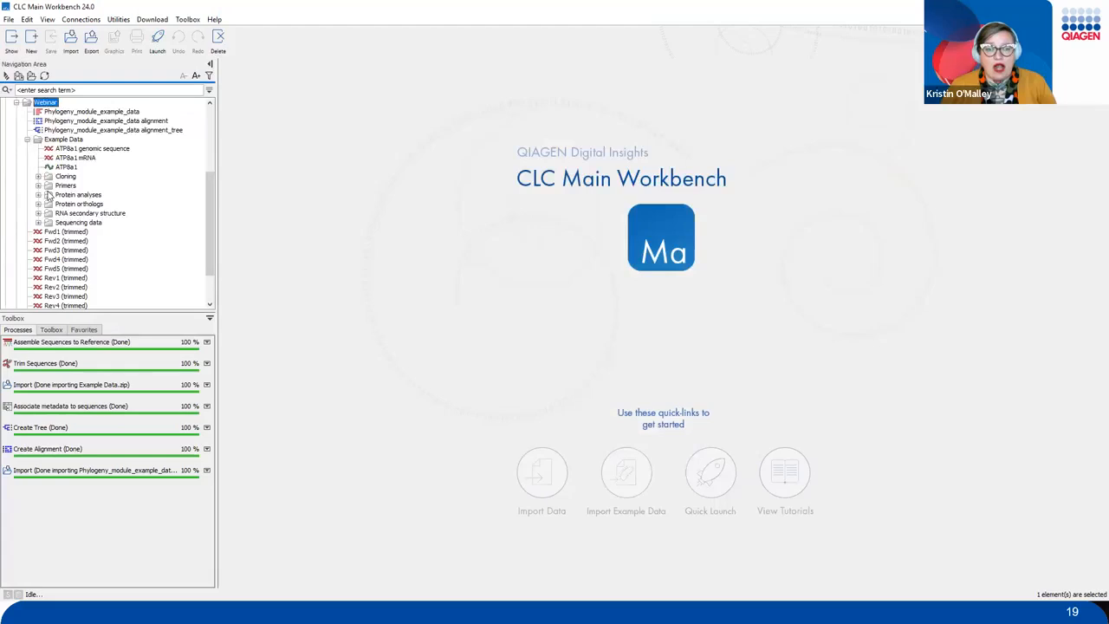
pyautogui.scroll(-2, 51, 194)
pyautogui.click(73, 277)
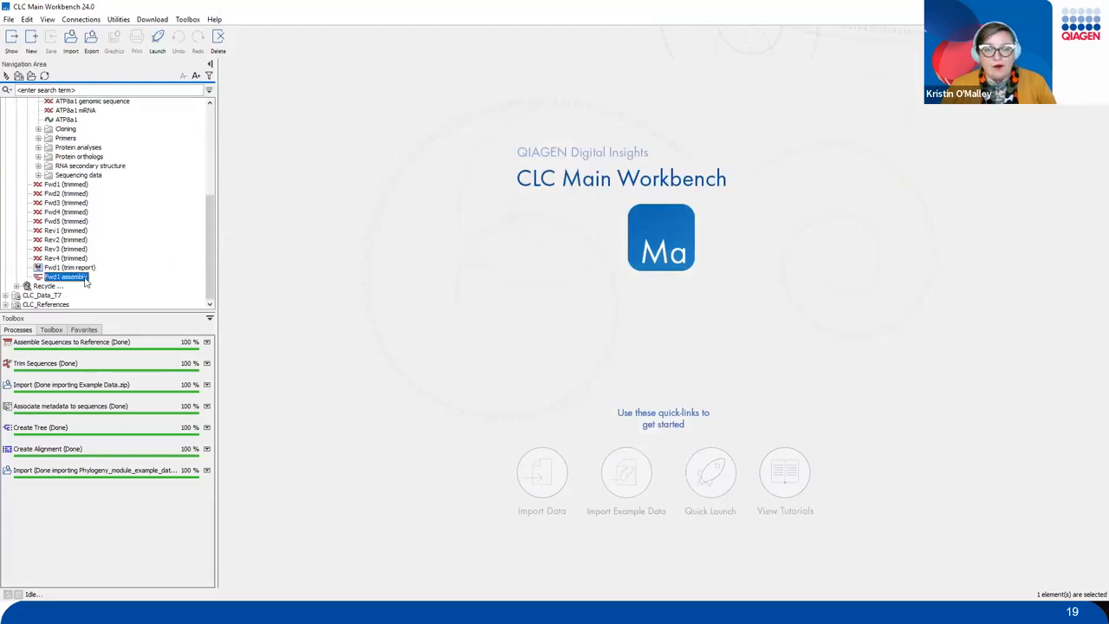
pyautogui.doubleClick(83, 277)
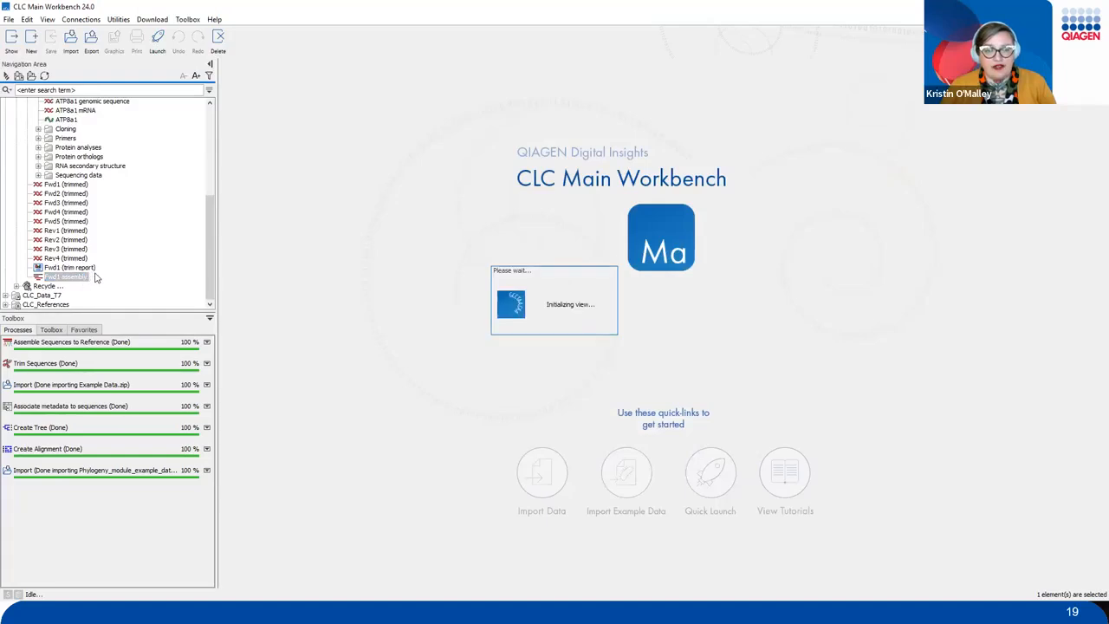
pyautogui.moveTo(82, 255)
pyautogui.mouseDown()
pyautogui.moveTo(21, 276)
pyautogui.moveTo(80, 257)
pyautogui.mouseUp()
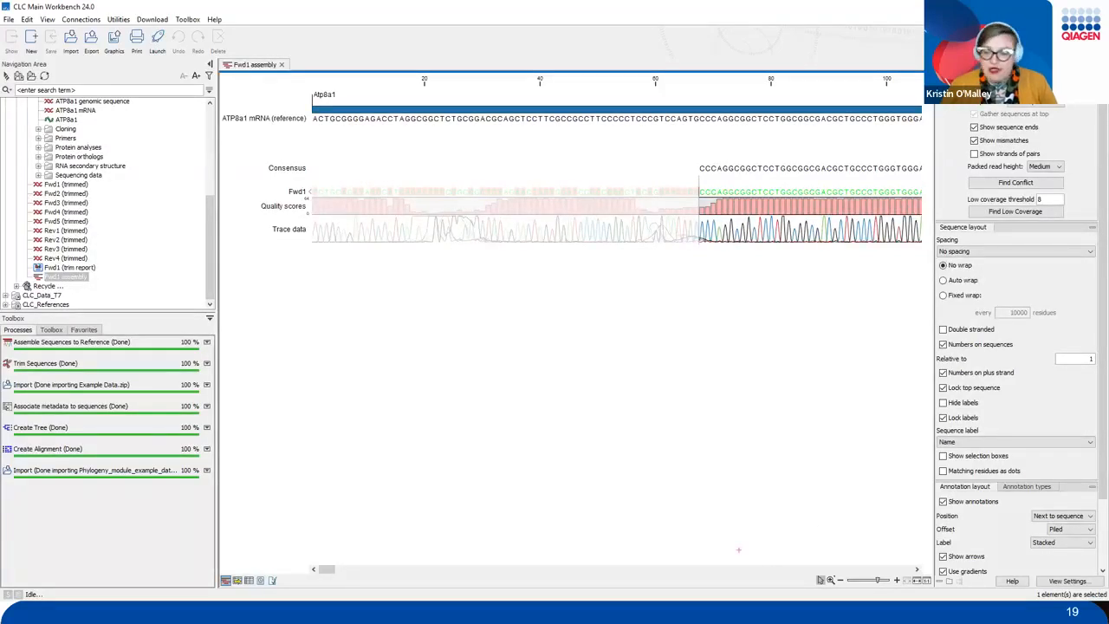
pyautogui.moveTo(797, 557)
pyautogui.mouseDown()
pyautogui.moveTo(823, 598)
pyautogui.moveTo(954, 600)
pyautogui.mouseUp()
pyautogui.moveTo(847, 517); pyautogui.dragTo(898, 454)
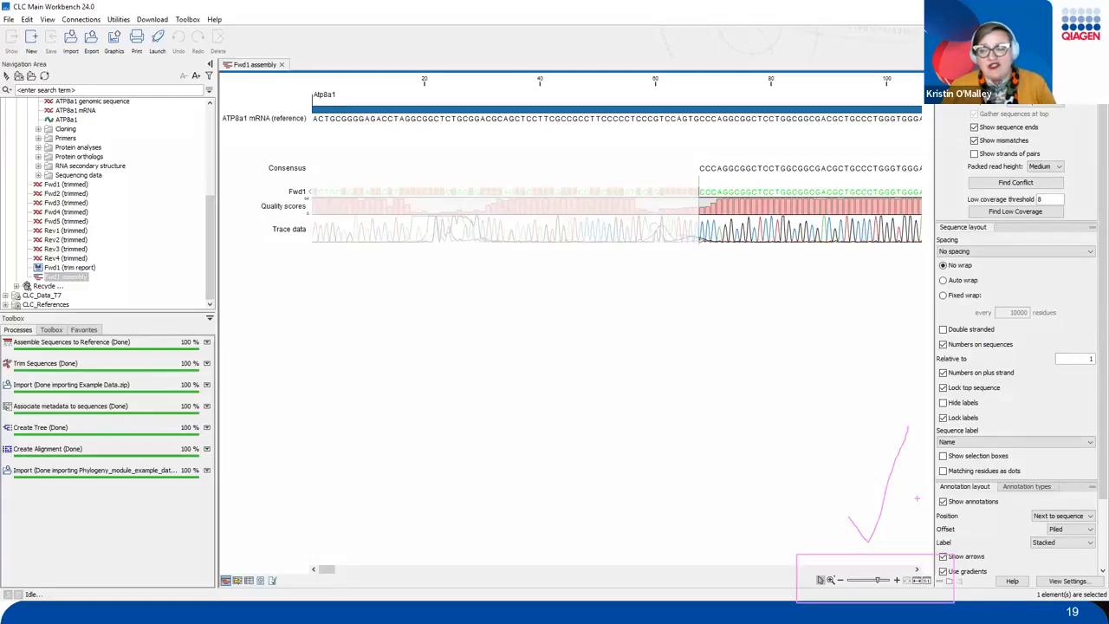
pyautogui.press('Escape')
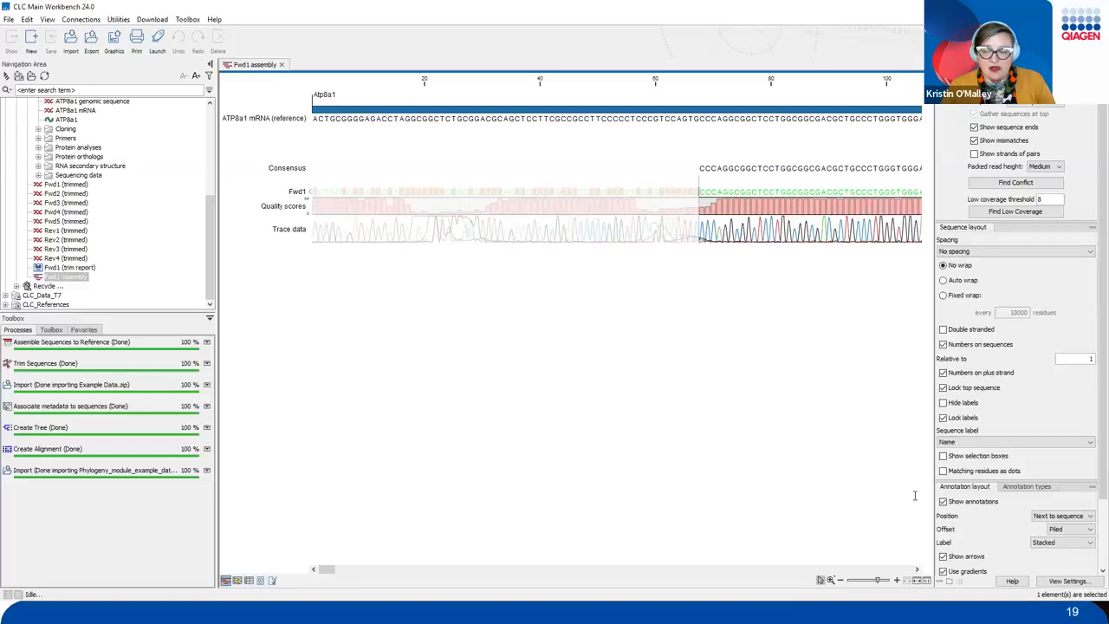
# Zoom the Fwd1 assembly out to fit the full reference length within the view.
pyautogui.click(918, 582)
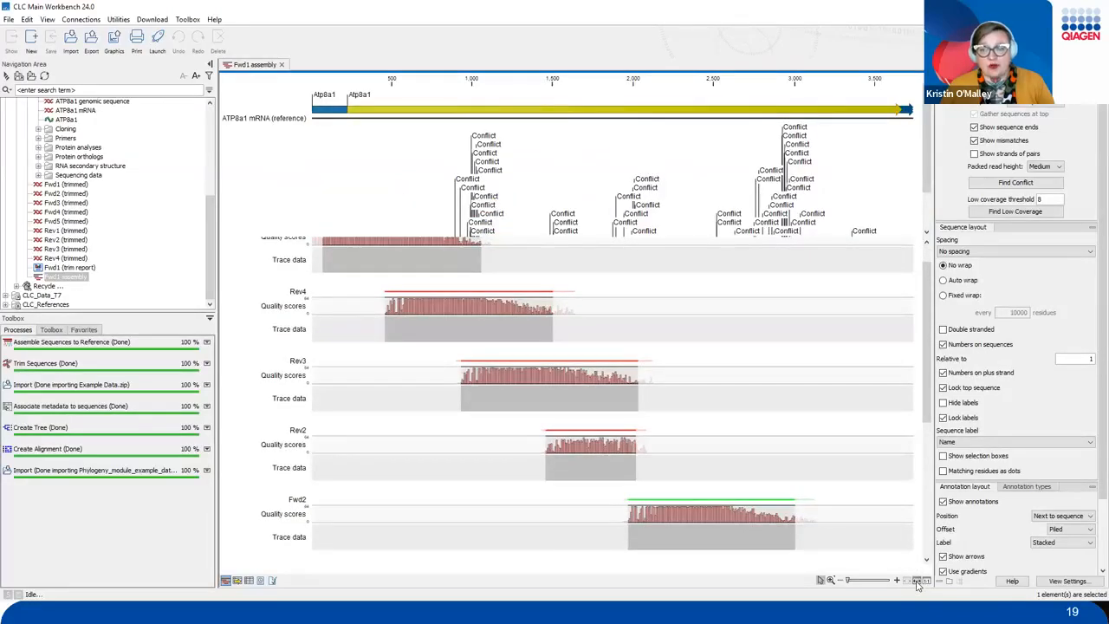
# Look over all aligned reads in the Fwd1 assembly and the conflict annotations along the consensus.
pyautogui.scroll(-10, 794, 469)
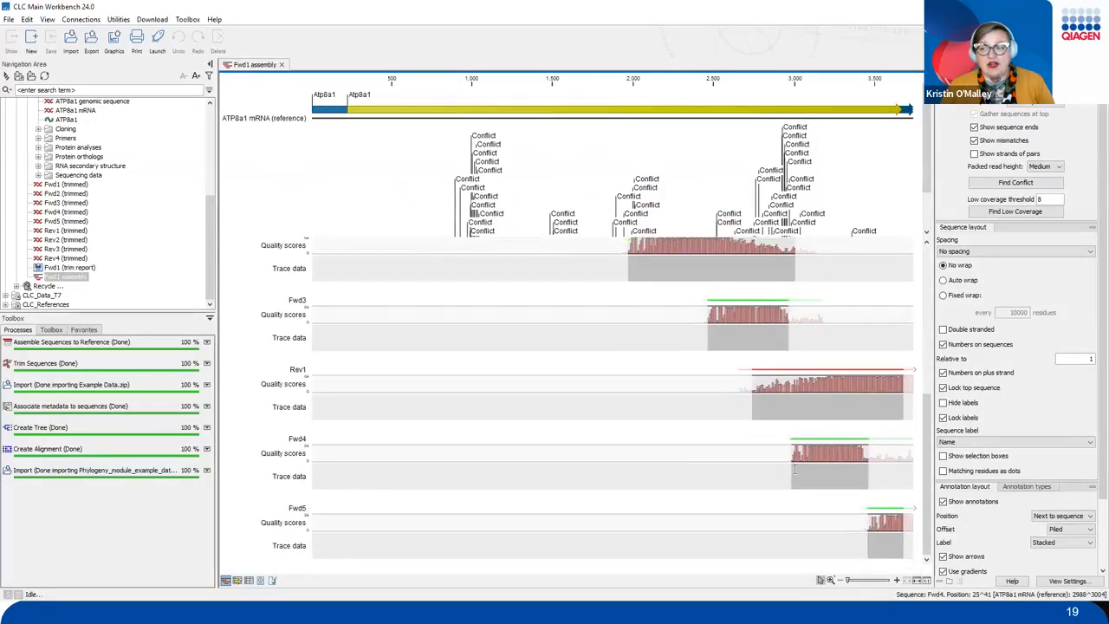
pyautogui.scroll(12, 793, 469)
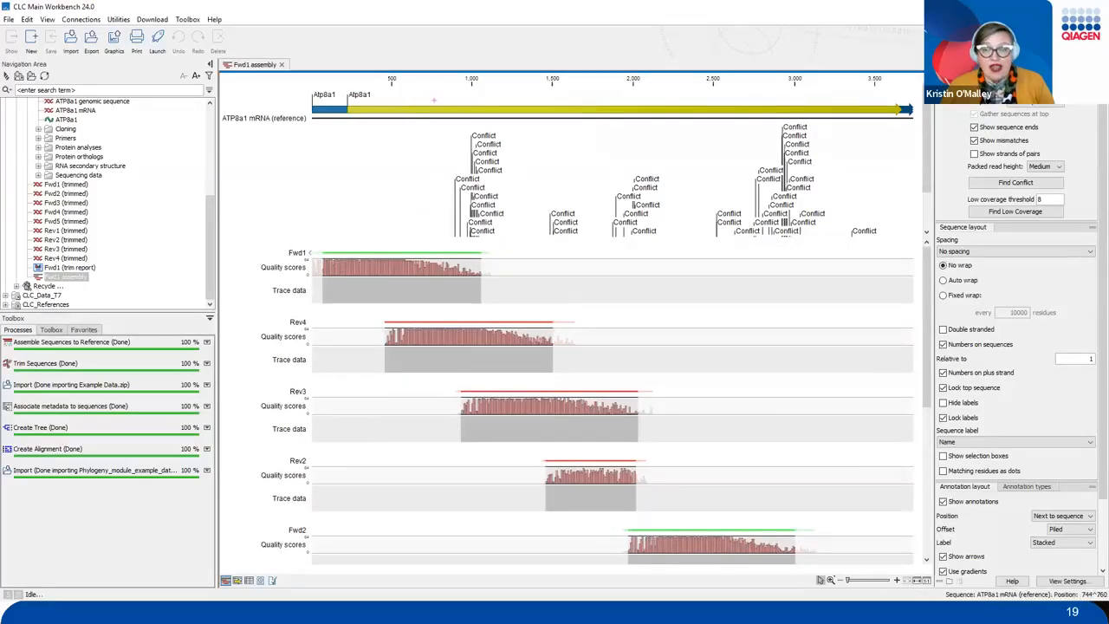
pyautogui.moveTo(432, 116)
pyautogui.mouseDown()
pyautogui.moveTo(545, 309)
pyautogui.moveTo(879, 310)
pyautogui.moveTo(910, 248)
pyautogui.mouseUp()
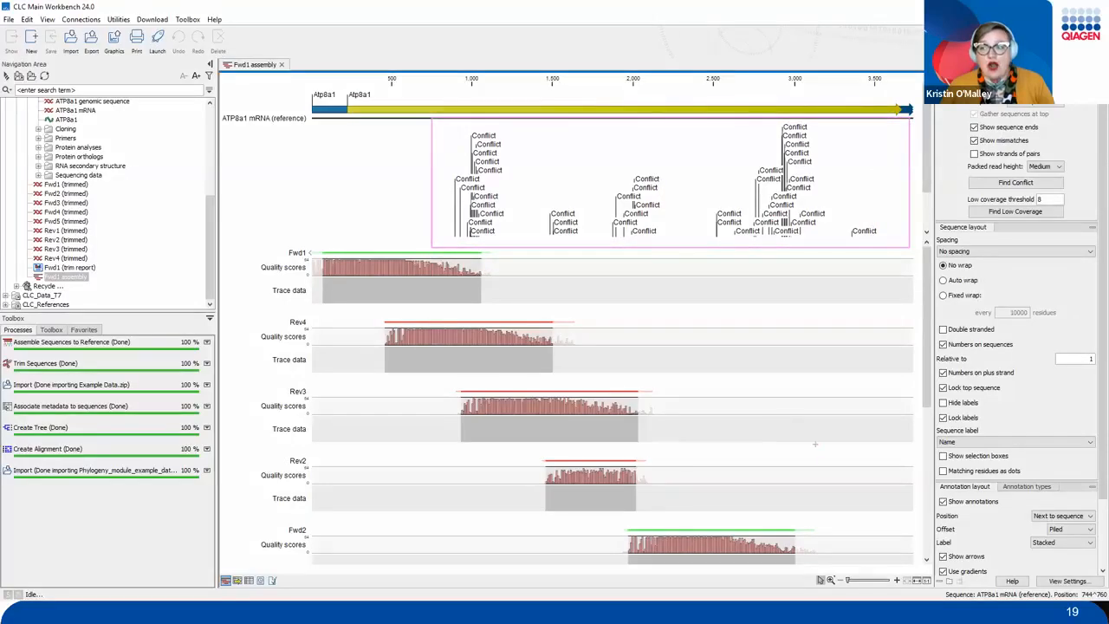
pyautogui.click(821, 409)
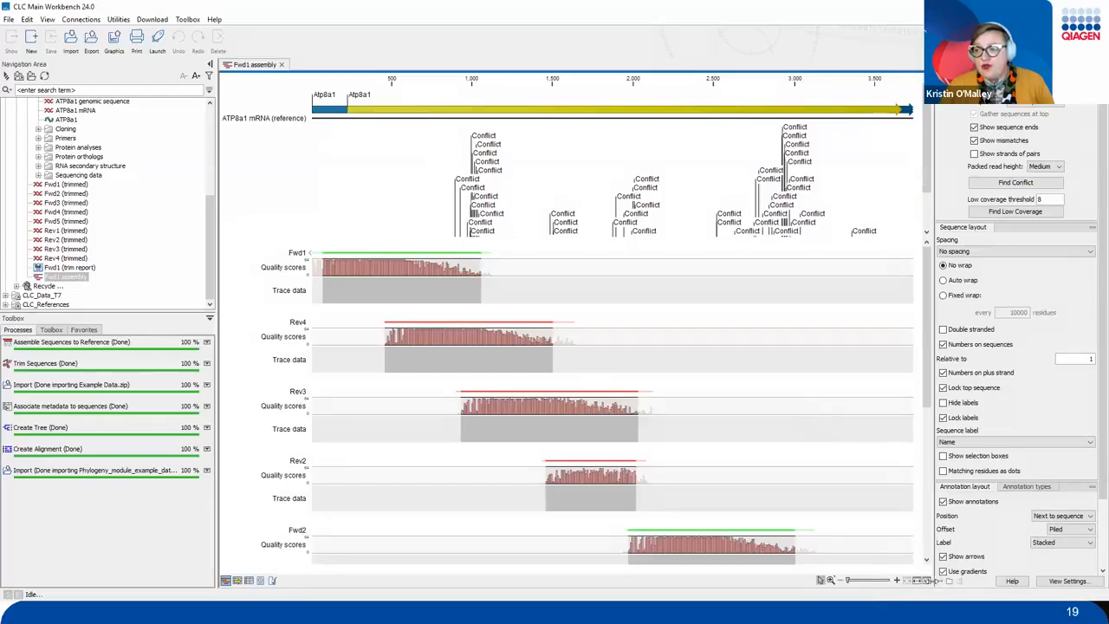
# Zoom the Fwd1 assembly to base level and go to the start of the ATP8a1 mRNA reference.
pyautogui.click(924, 580)
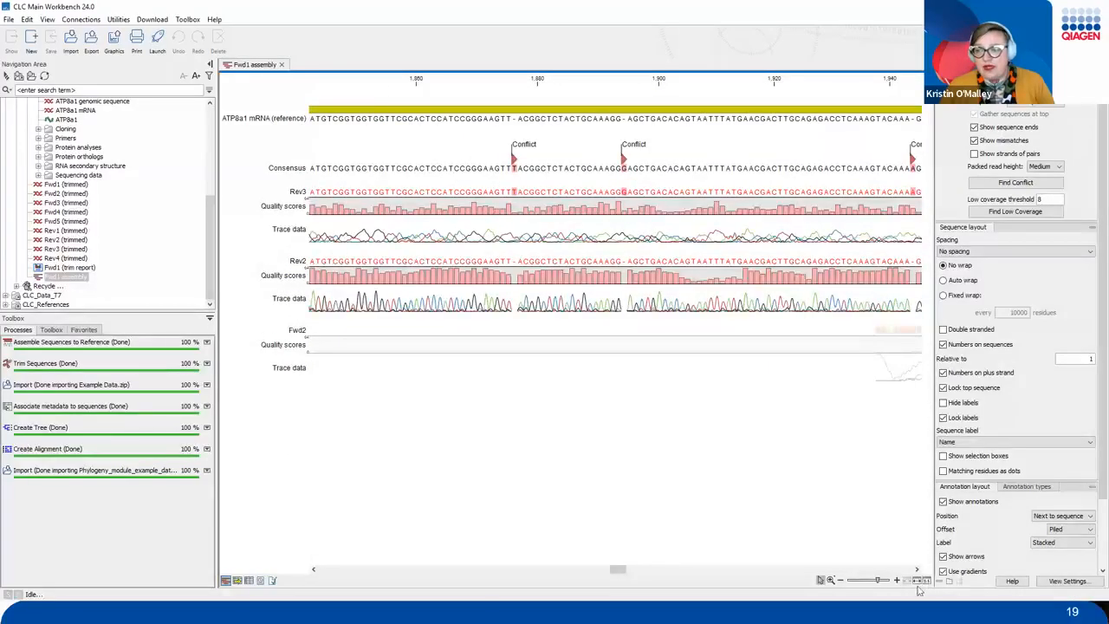
pyautogui.click(914, 580)
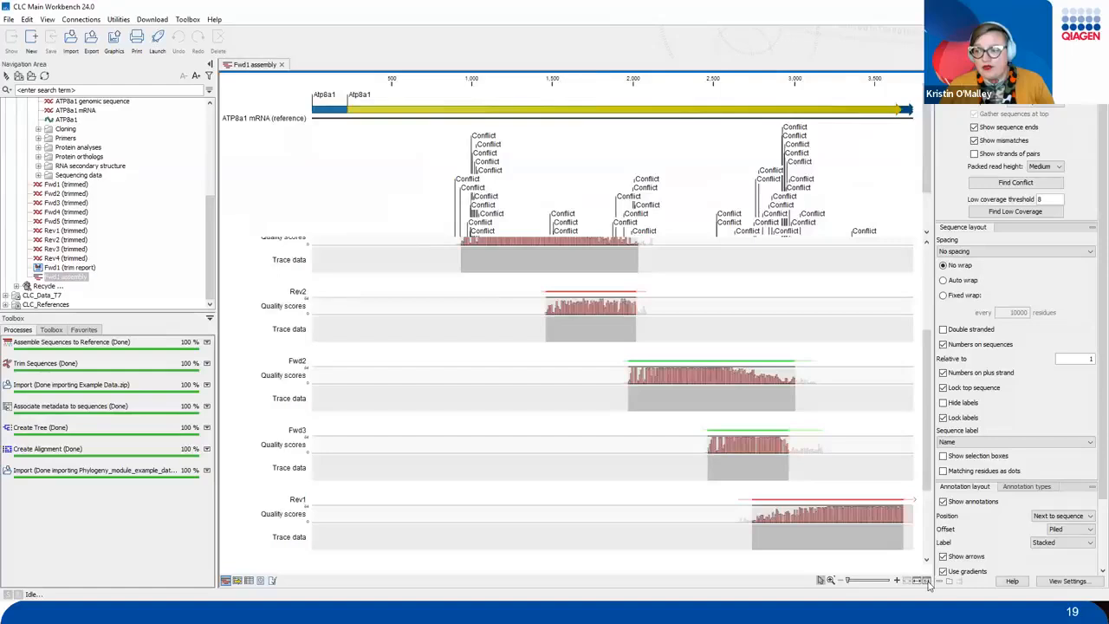
pyautogui.click(924, 580)
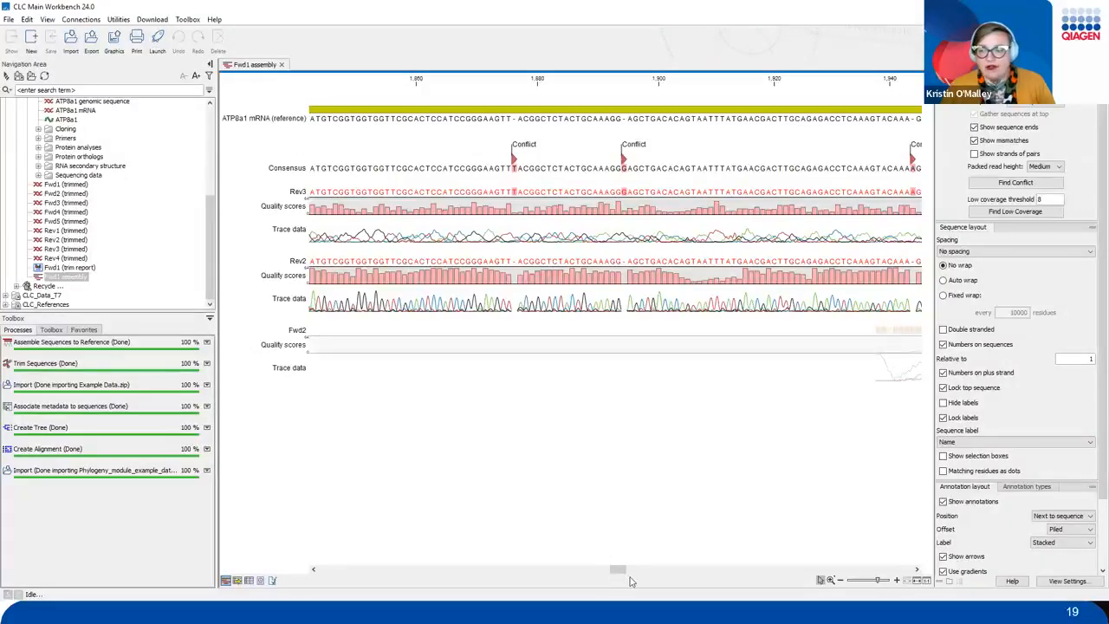
pyautogui.moveTo(617, 569); pyautogui.dragTo(605, 569)
pyautogui.moveTo(416, 583); pyautogui.dragTo(323, 603)
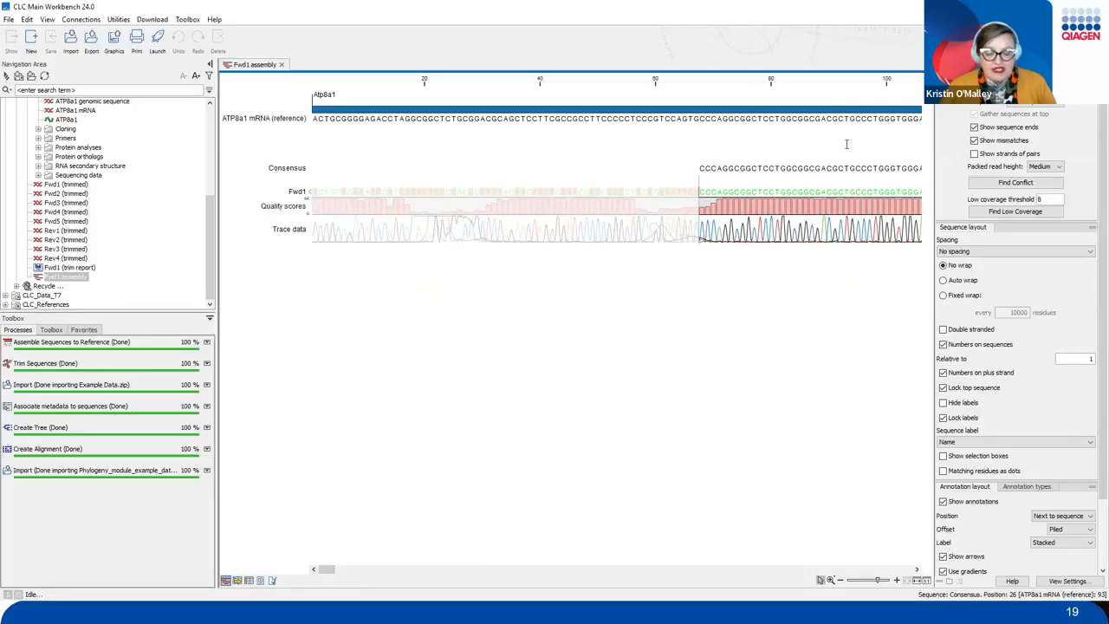
# Try the Compact and Packed read displays for the assembly and set the compactness back to Not compact.
pyautogui.moveTo(844, 144); pyautogui.dragTo(950, 148)
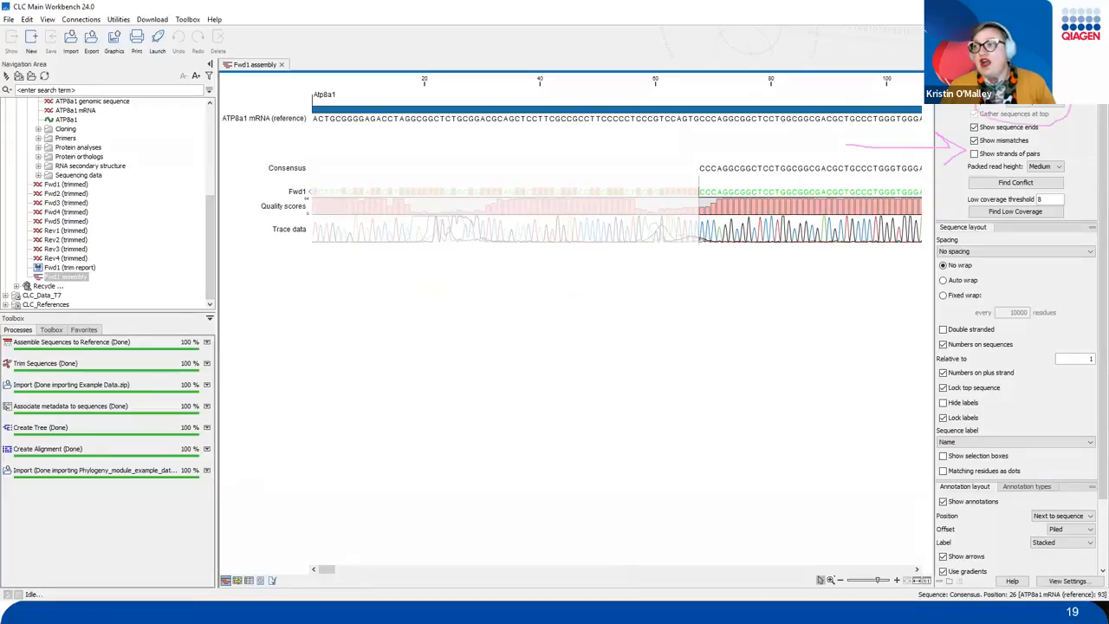
pyautogui.press('Escape')
pyautogui.click(1034, 113)
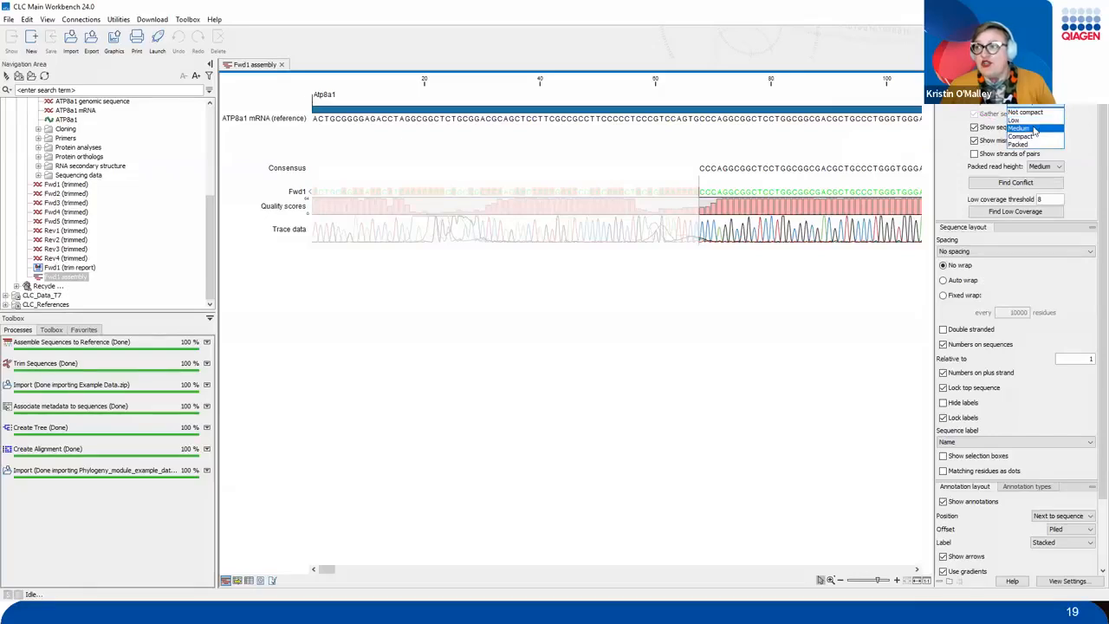
pyautogui.click(1055, 136)
pyautogui.click(1054, 103)
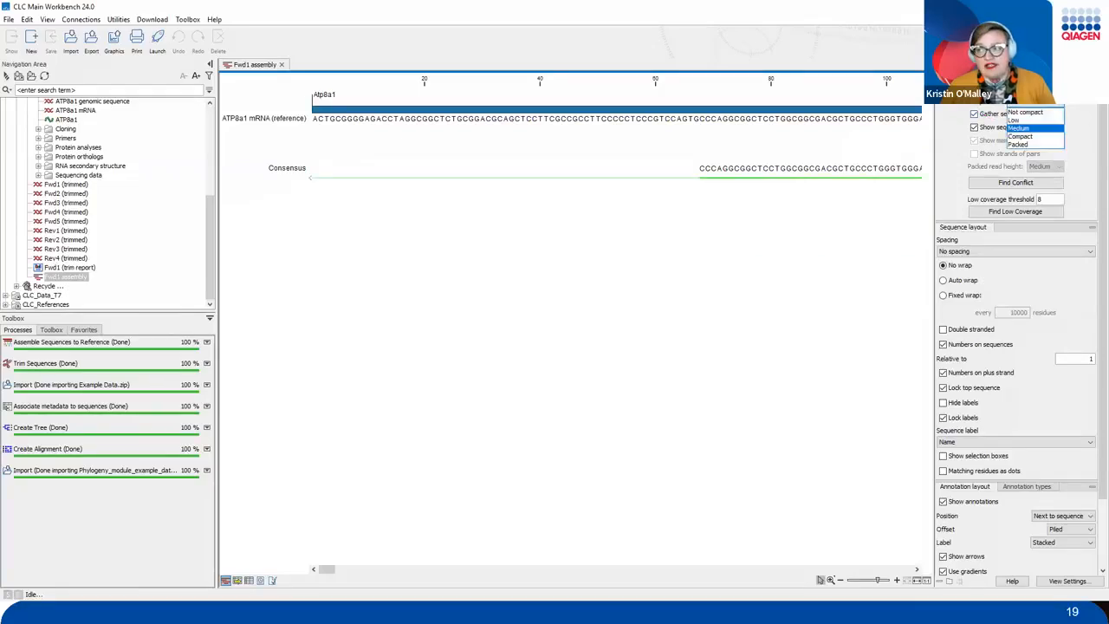
pyautogui.click(1056, 136)
pyautogui.click(1037, 111)
pyautogui.click(1029, 116)
pyautogui.click(1030, 110)
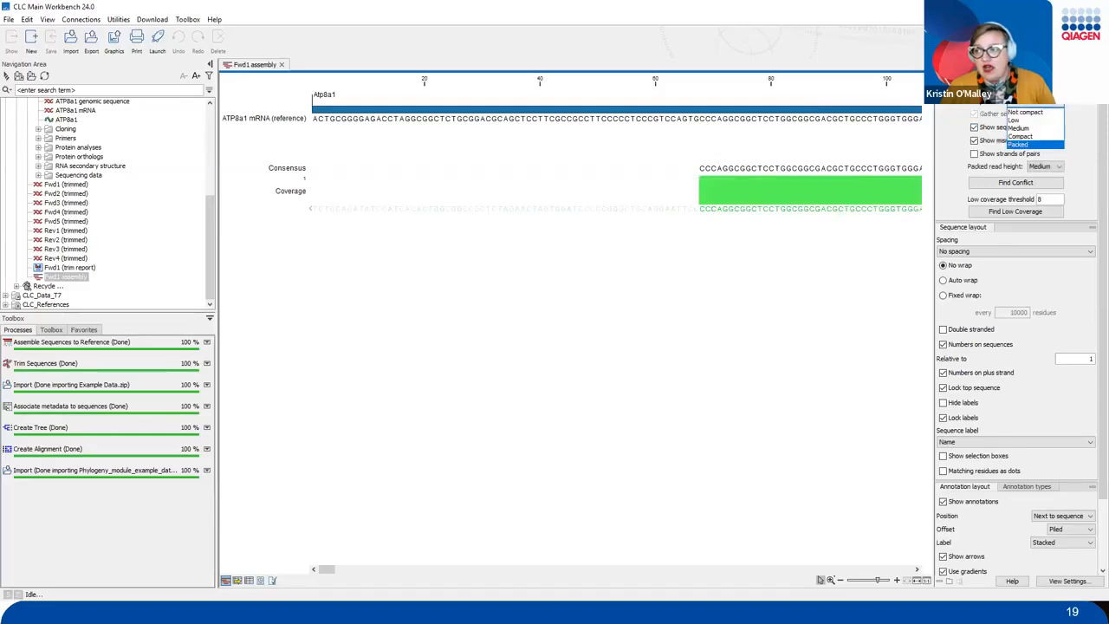
pyautogui.click(1025, 112)
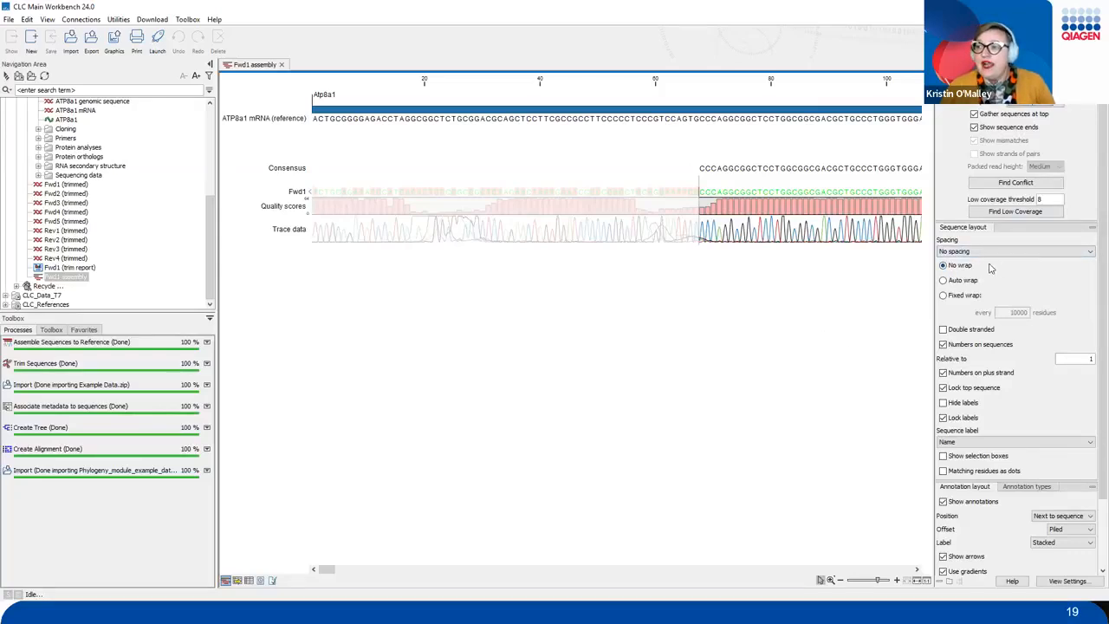
# Look through the sequence layout, Residue coloring and Nucleotide info view settings.
pyautogui.moveTo(989, 266); pyautogui.dragTo(995, 295)
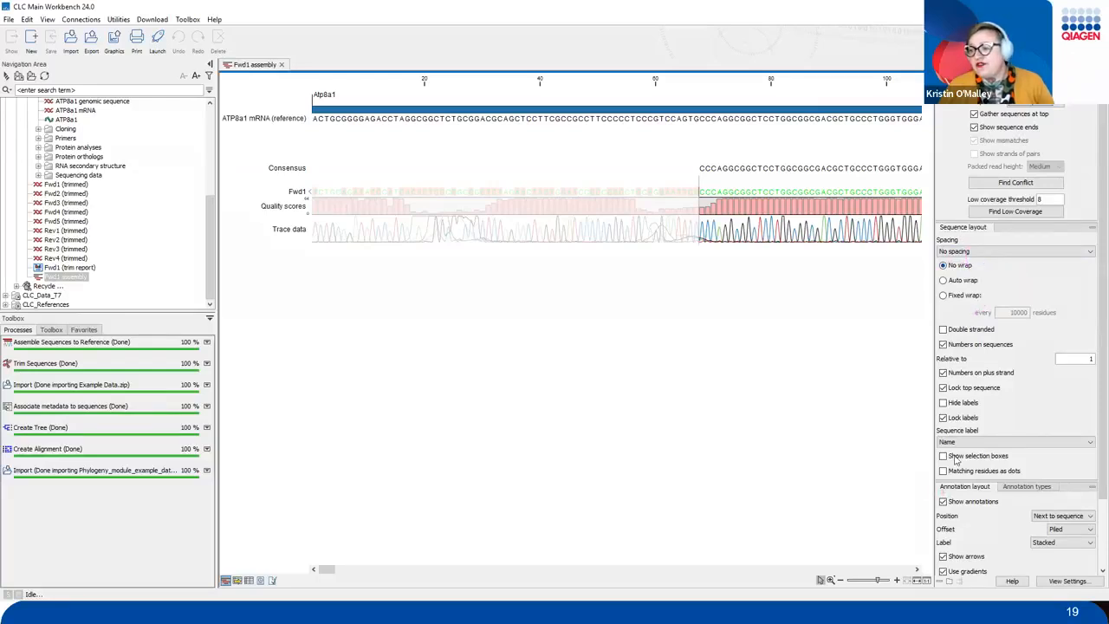
pyautogui.scroll(-3, 957, 460)
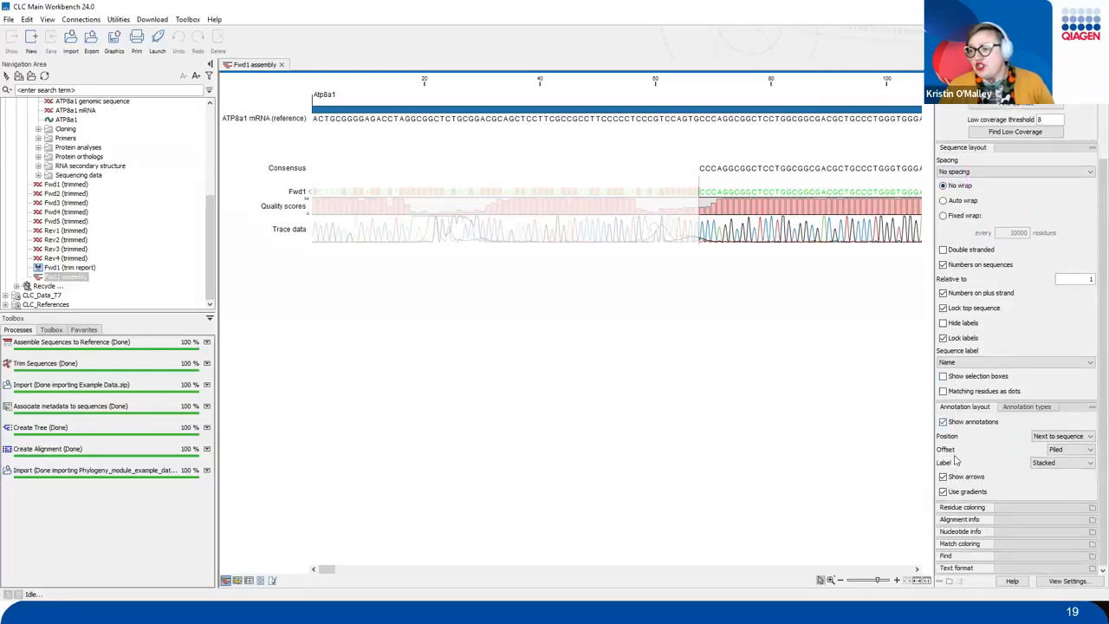
pyautogui.click(968, 508)
pyautogui.click(968, 510)
pyautogui.click(970, 532)
pyautogui.click(971, 532)
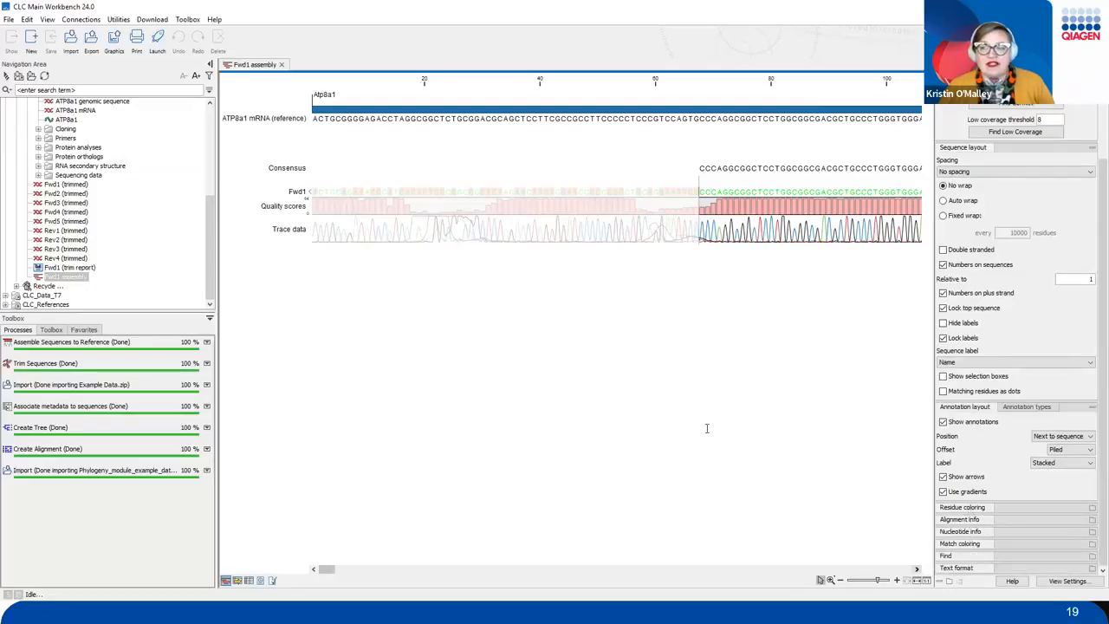
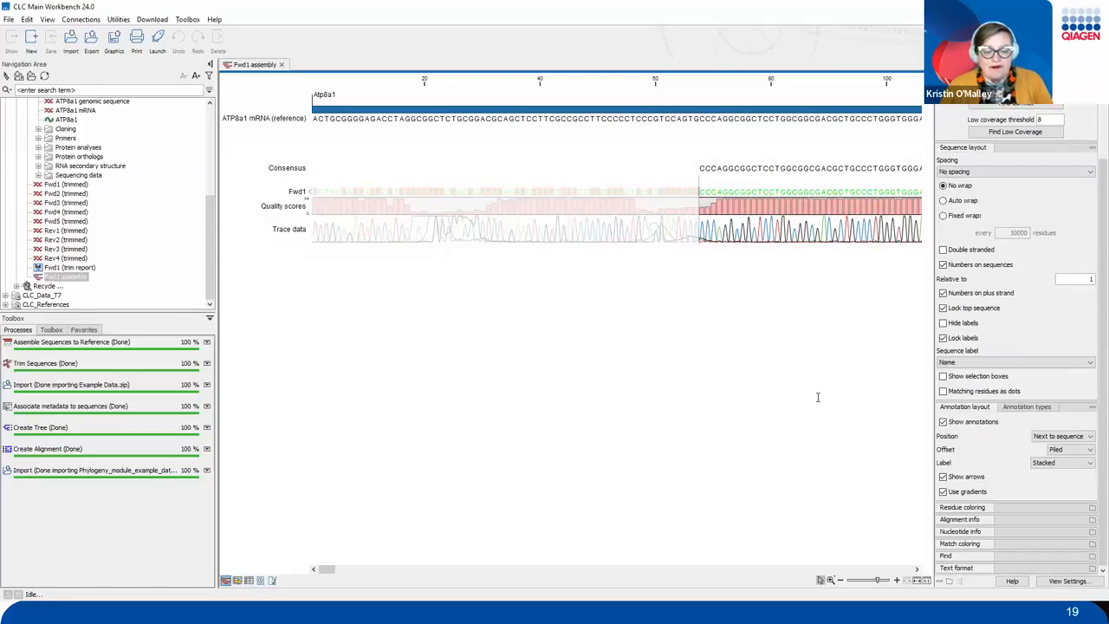
# Find the first conflict in the Fwd1 assembly.
pyautogui.scroll(2, 1039, 364)
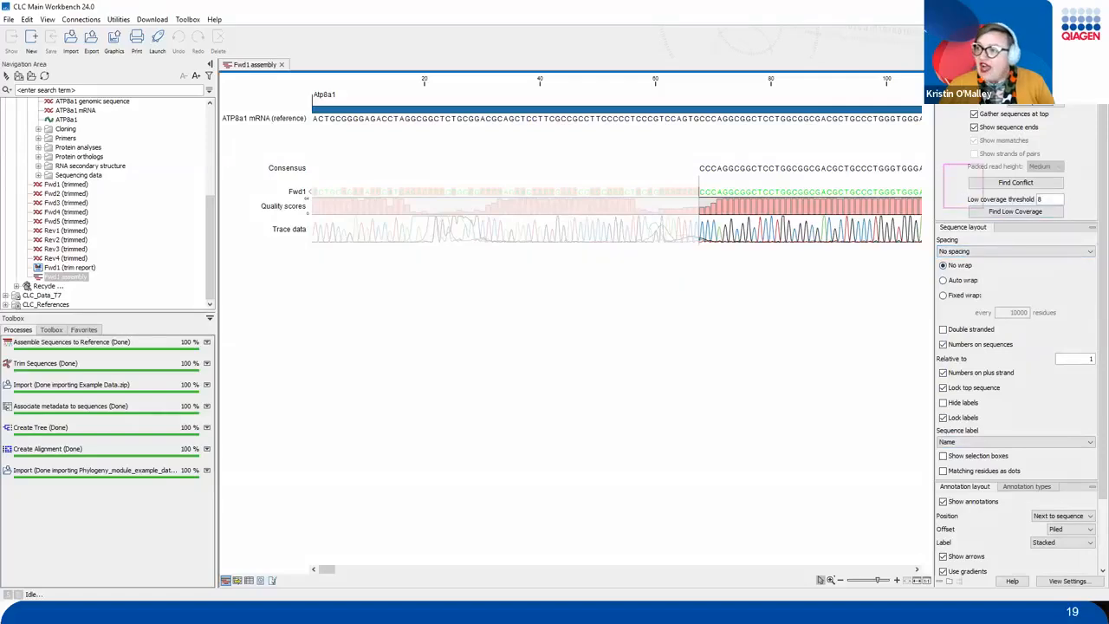
pyautogui.moveTo(1055, 175); pyautogui.dragTo(1082, 149)
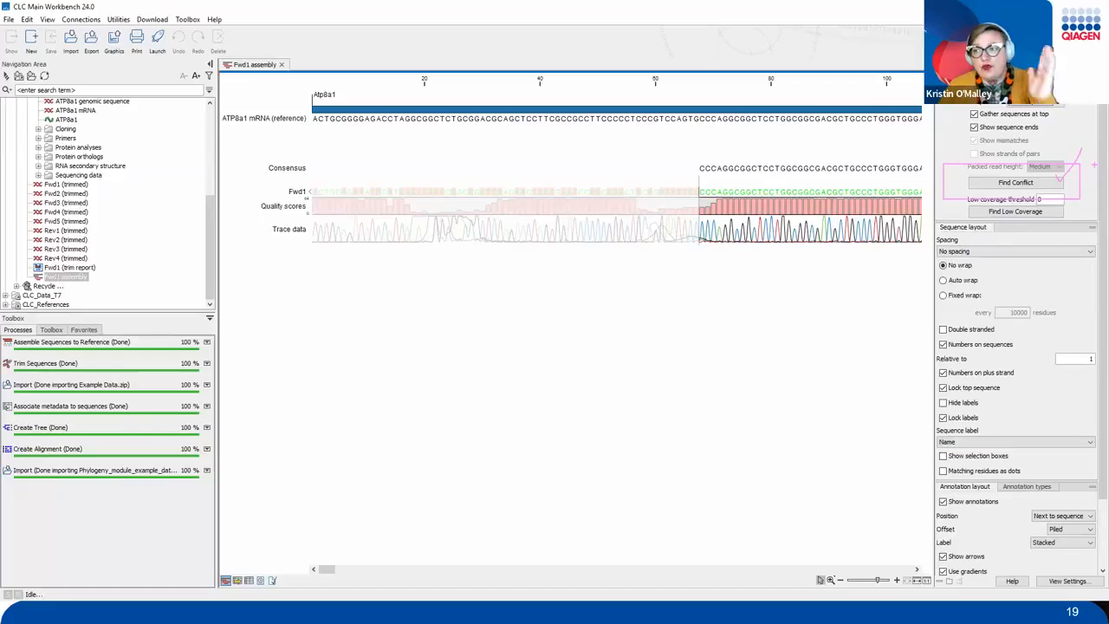
pyautogui.press('Escape')
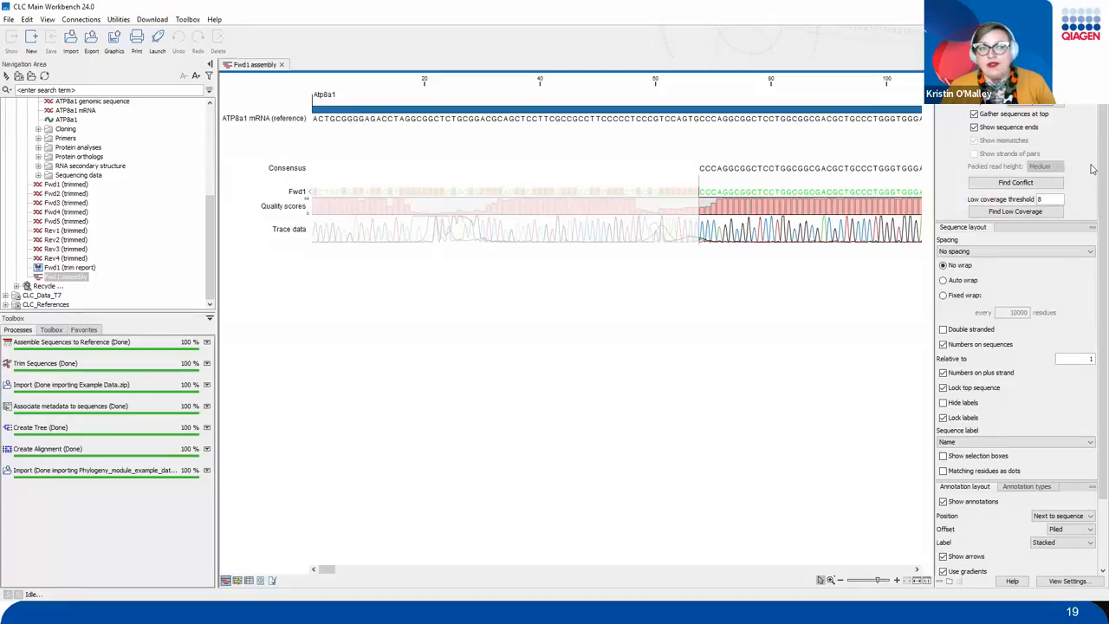
pyautogui.hotkey('ctrl', '2')
pyautogui.moveTo(944, 168)
pyautogui.mouseDown()
pyautogui.moveTo(1073, 207)
pyautogui.moveTo(1081, 197)
pyautogui.mouseUp()
pyautogui.moveTo(1031, 168); pyautogui.dragTo(1022, 137)
pyautogui.press('Escape')
pyautogui.click(1015, 182)
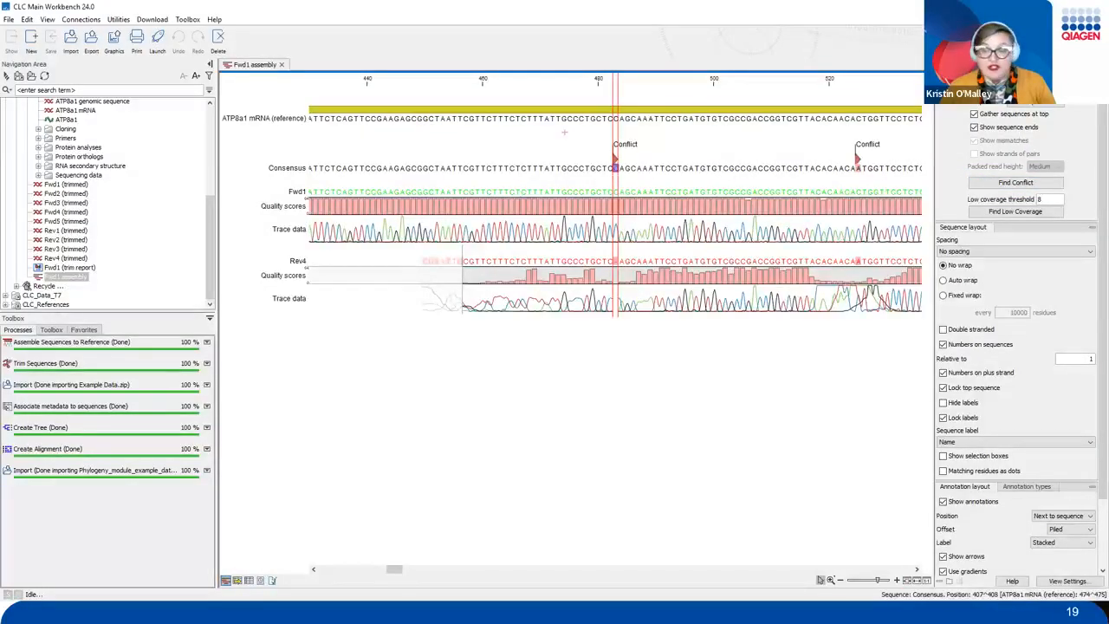
# Compare the consensus, Fwd1 and Rev4 bases and trace data at the first conflict.
pyautogui.moveTo(575, 119)
pyautogui.mouseDown()
pyautogui.moveTo(628, 194)
pyautogui.moveTo(681, 195)
pyautogui.moveTo(660, 192)
pyautogui.moveTo(619, 325)
pyautogui.mouseUp()
pyautogui.moveTo(601, 129); pyautogui.dragTo(607, 107)
pyautogui.press('Escape')
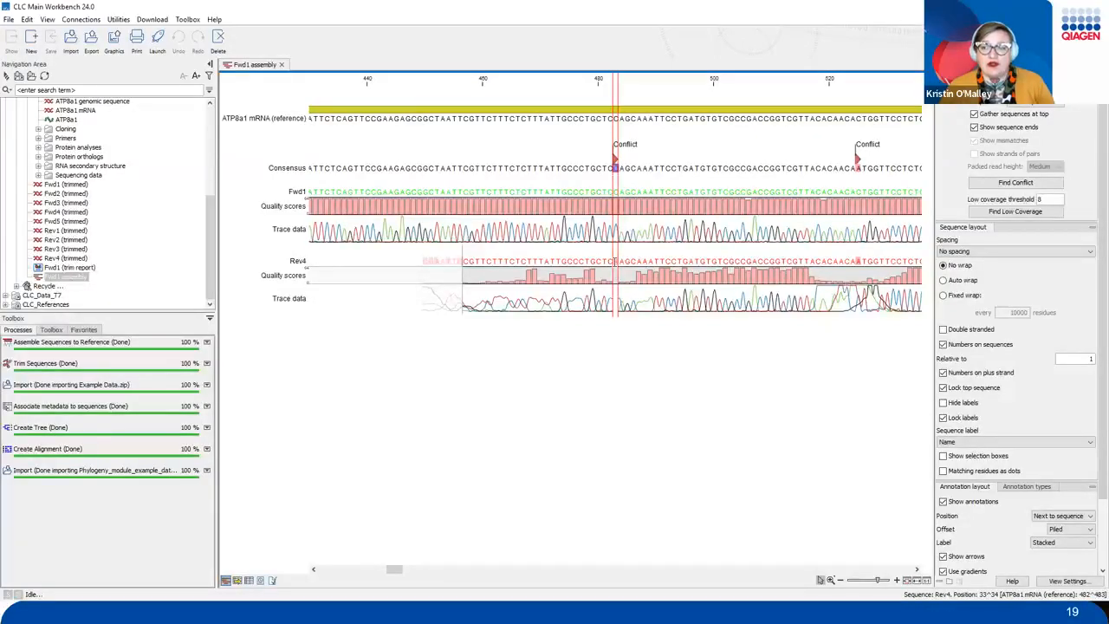
pyautogui.click(614, 261)
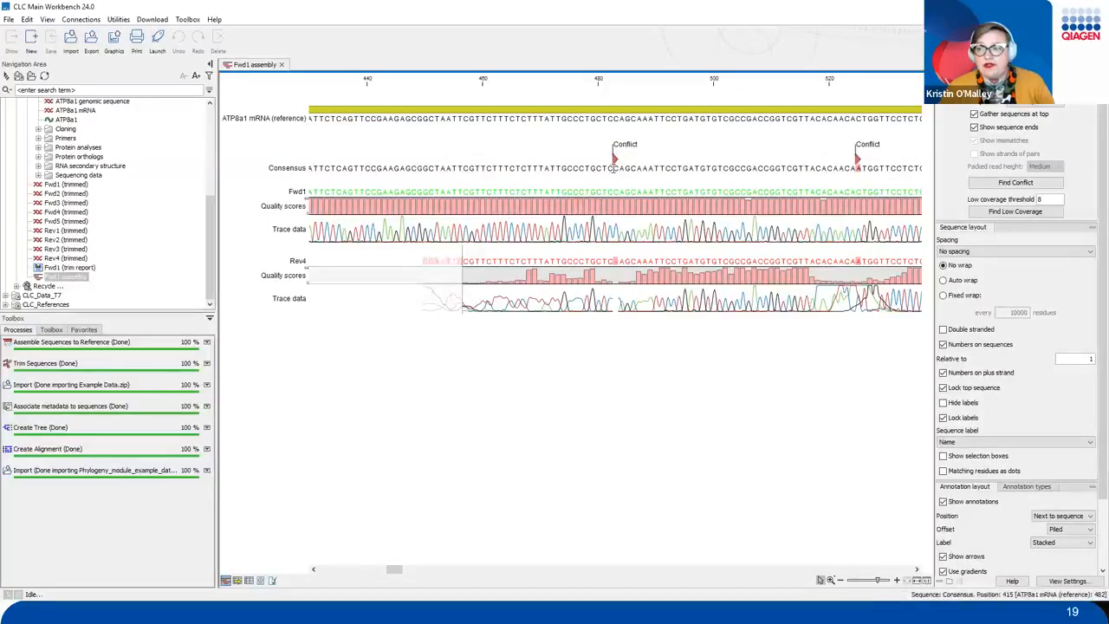
pyautogui.click(612, 168)
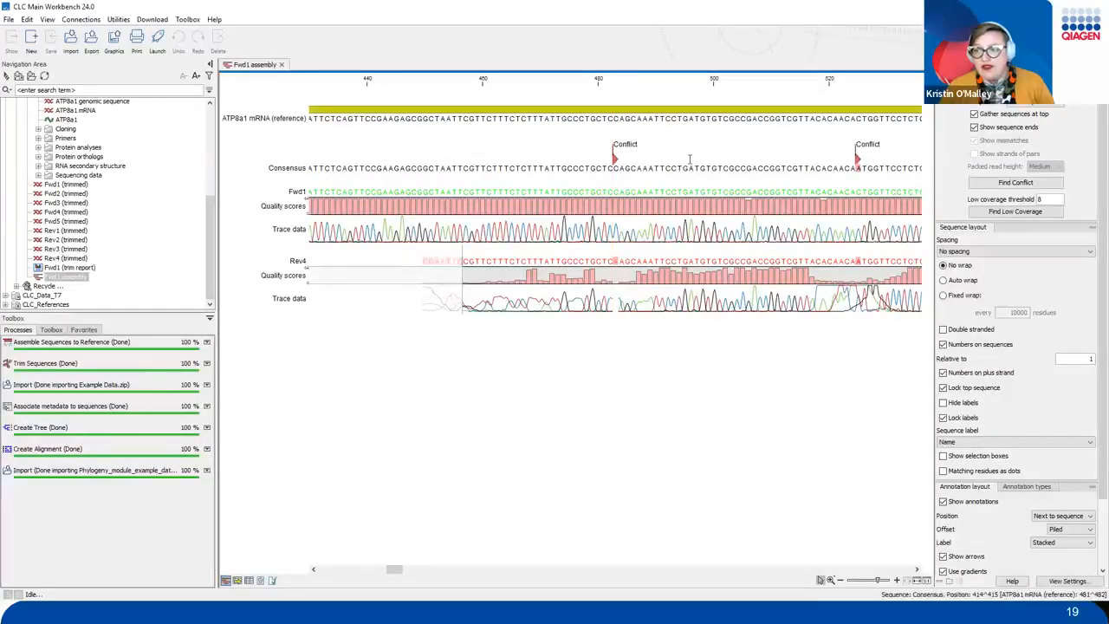
# Transfer base 482 of the ATP8a1 mRNA reference to all reads and accept the edit warning.
pyautogui.click(609, 118)
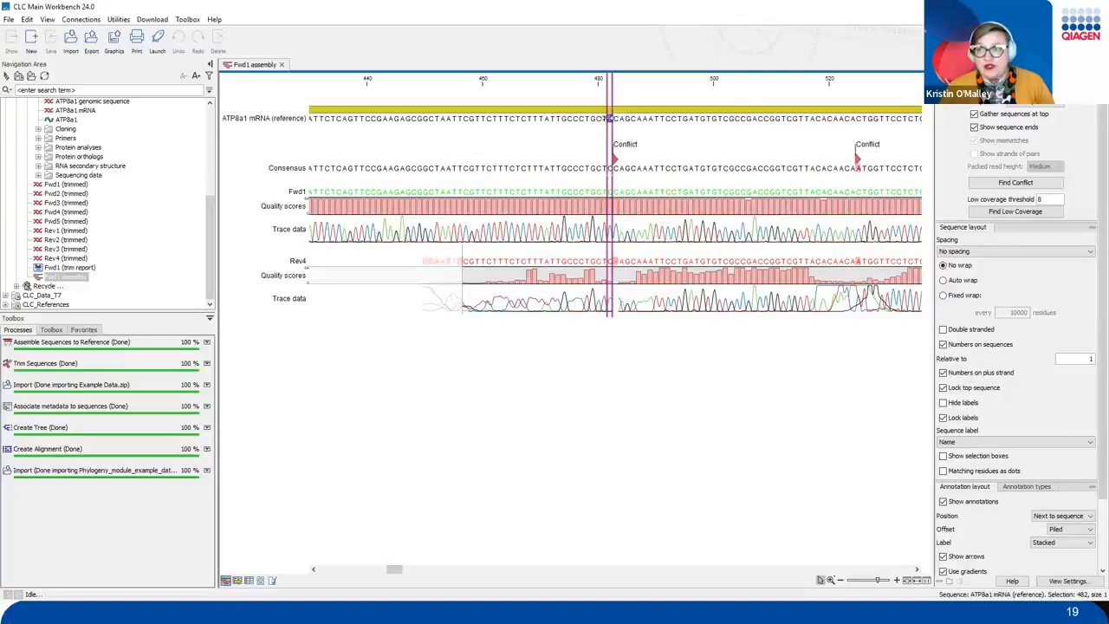
pyautogui.click(608, 118)
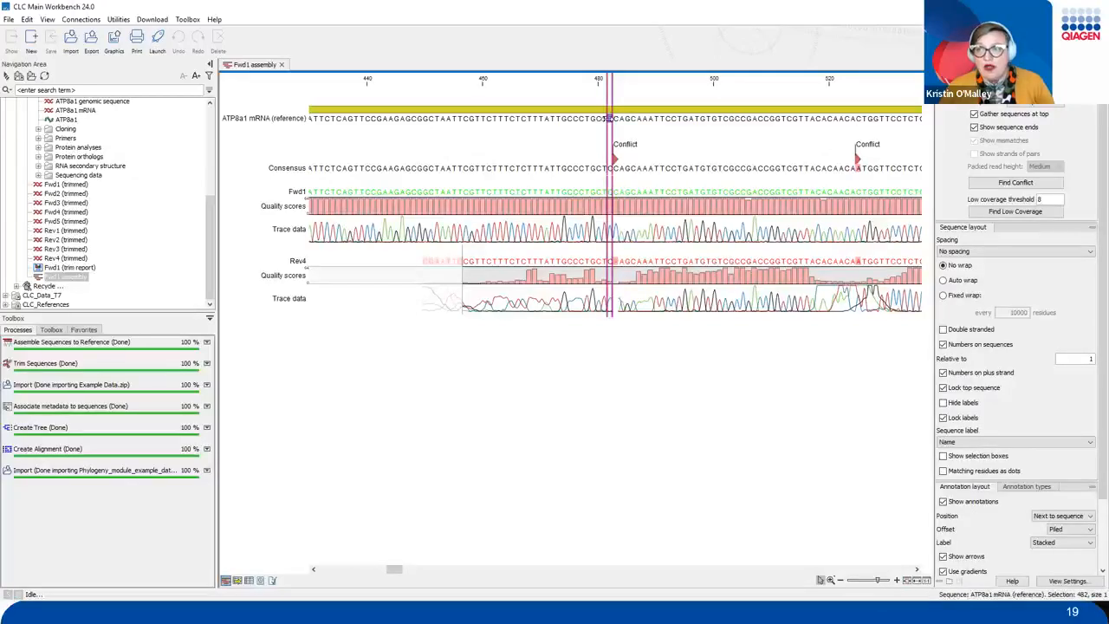
pyautogui.rightClick(609, 119)
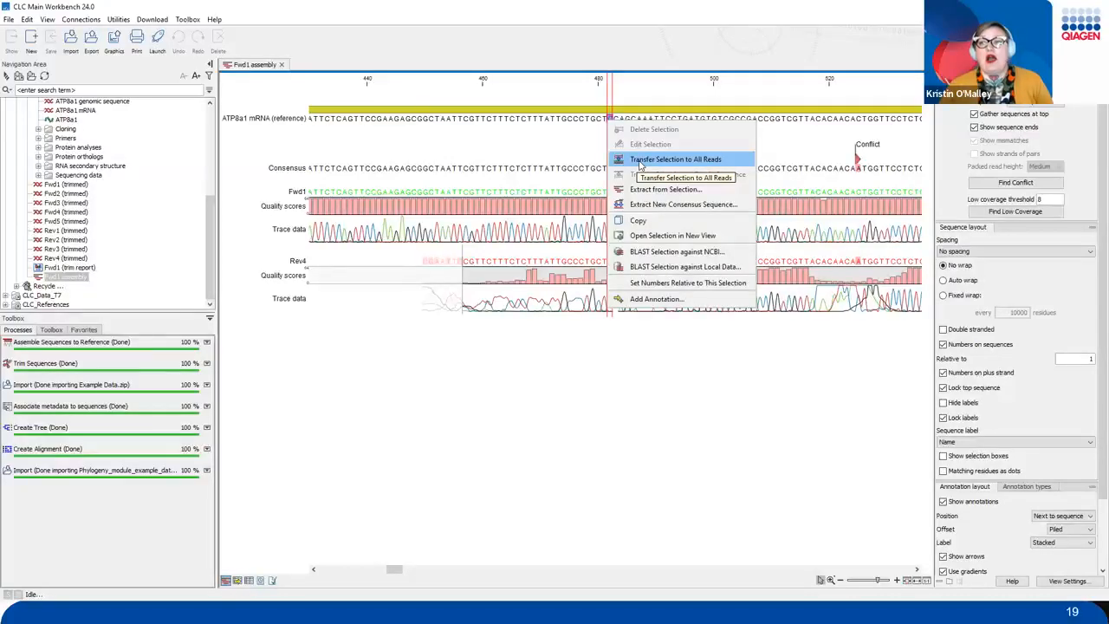
pyautogui.click(639, 166)
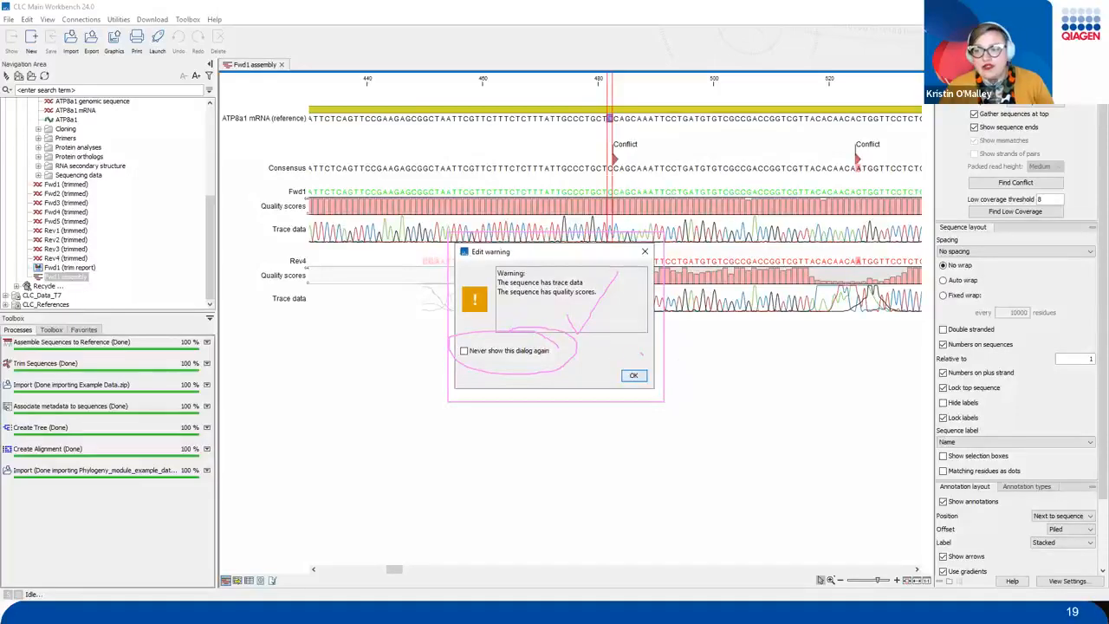
pyautogui.click(624, 374)
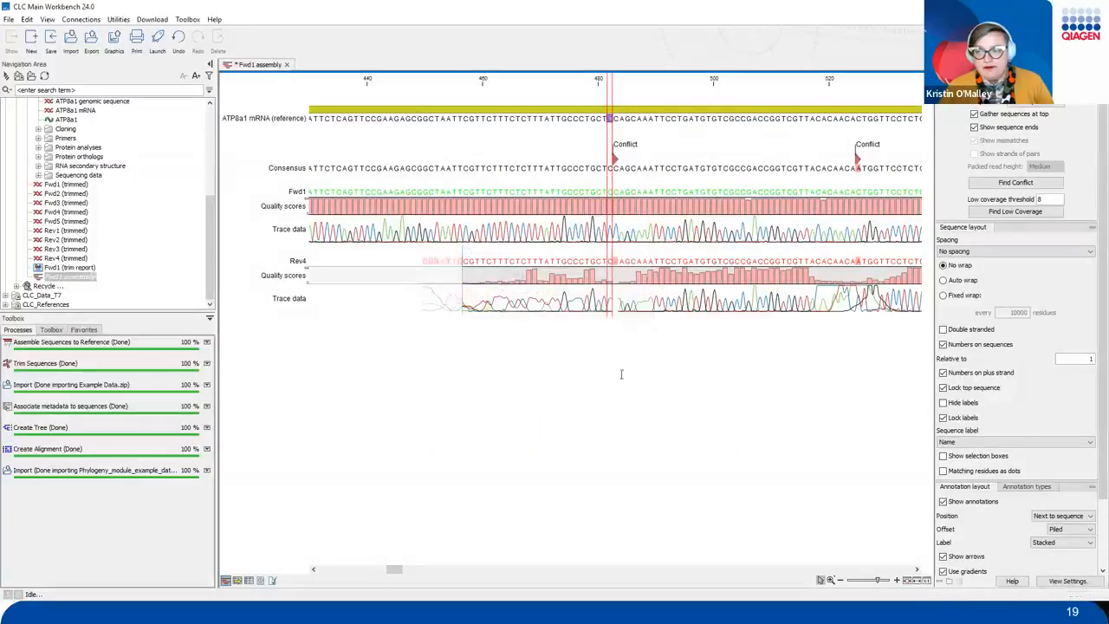
# Repeat the transfer of reference base 482 to all reads, accepting the edit warning again.
pyautogui.click(609, 117)
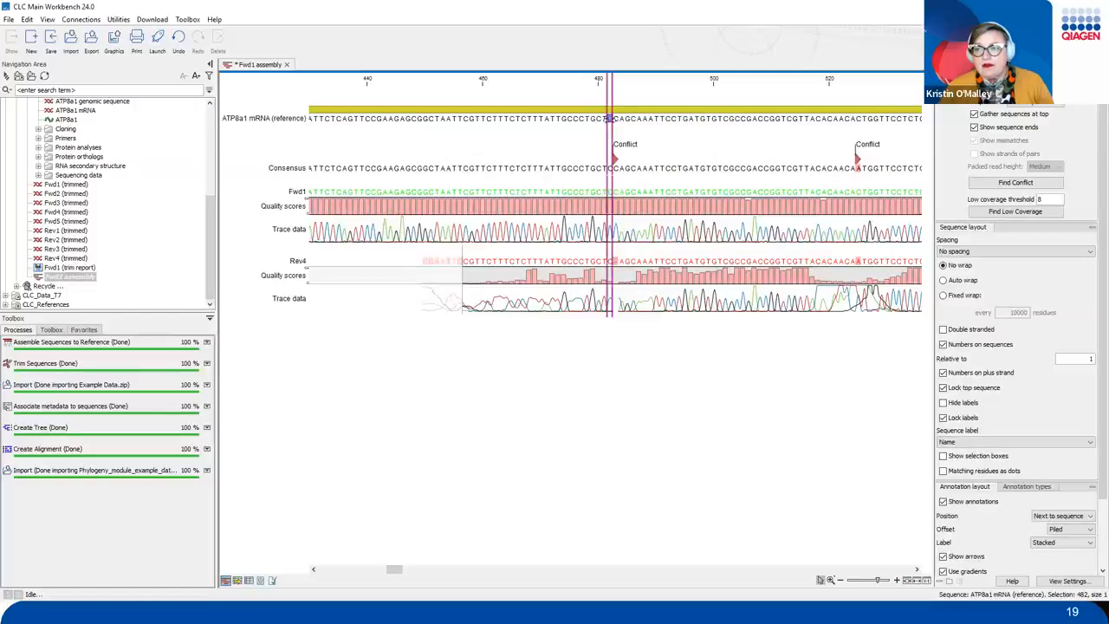
pyautogui.rightClick(610, 119)
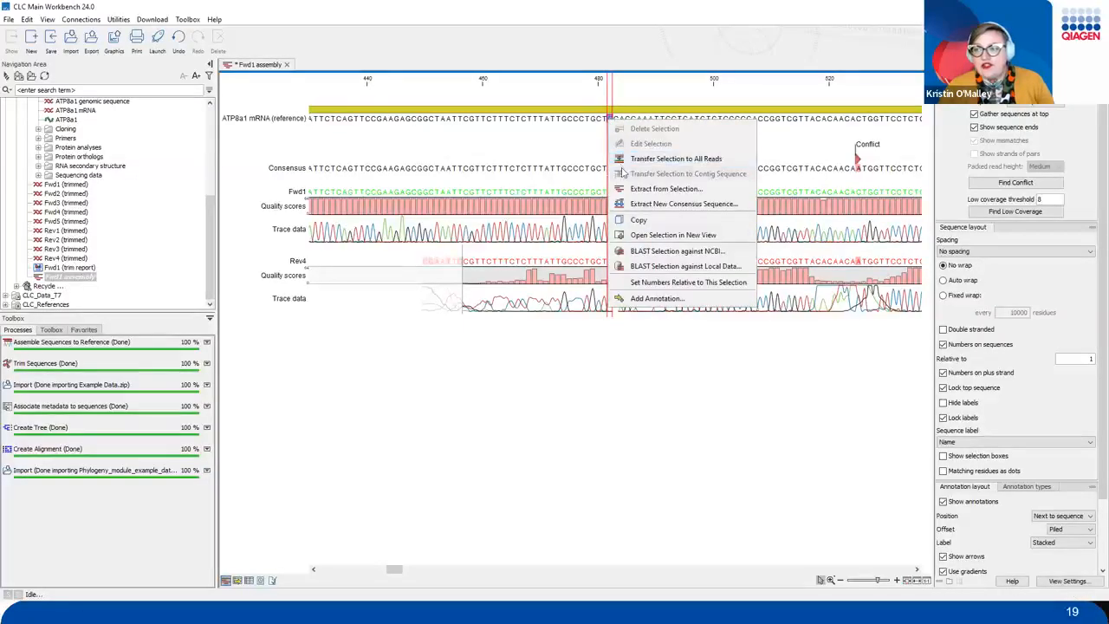
pyautogui.click(626, 159)
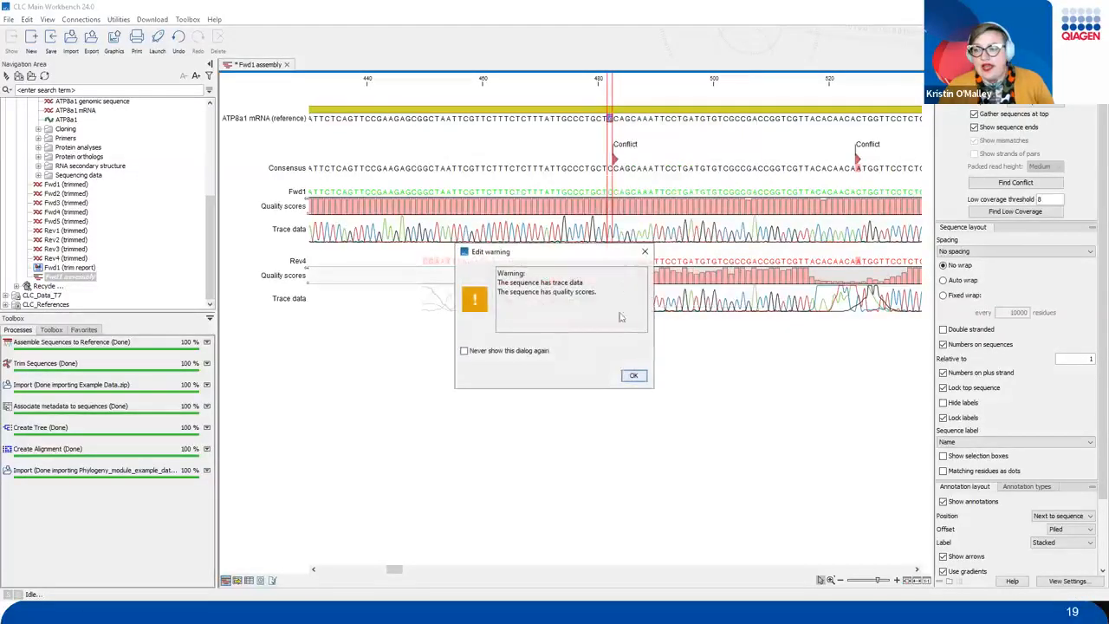
pyautogui.click(633, 376)
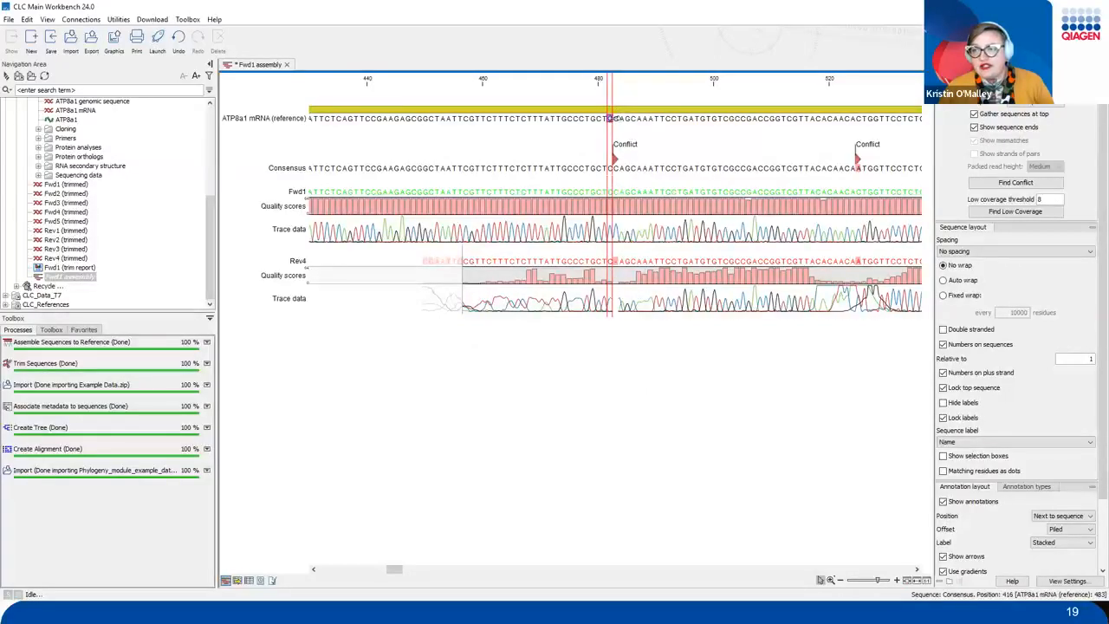
# Transfer base 483 of the ATP8a1 mRNA reference to all reads and accept the edit warning.
pyautogui.click(616, 121)
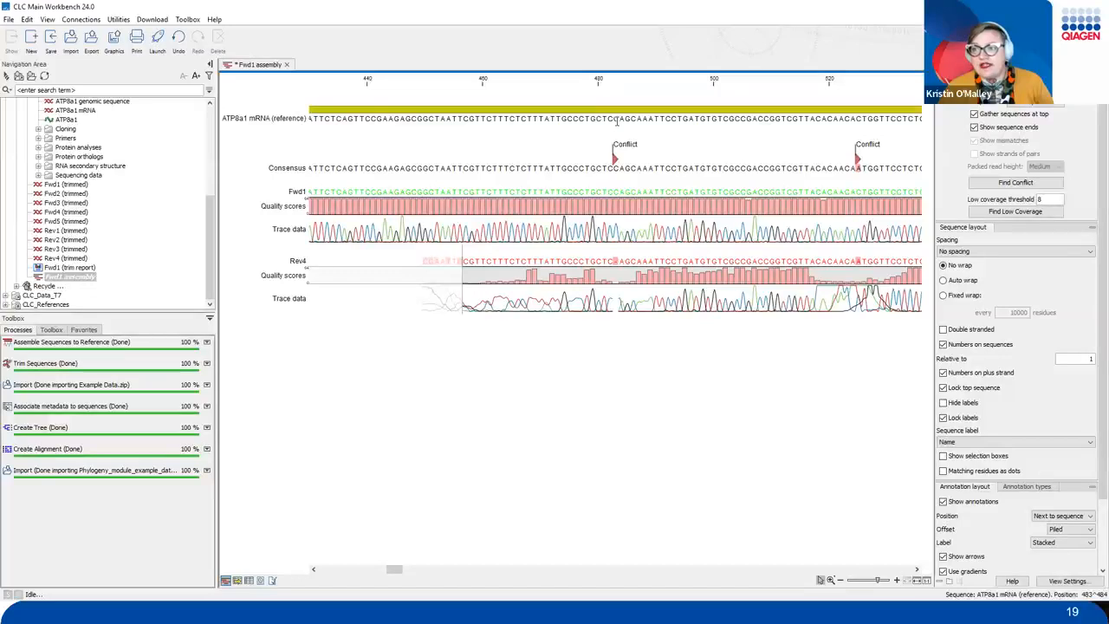
pyautogui.click(614, 119)
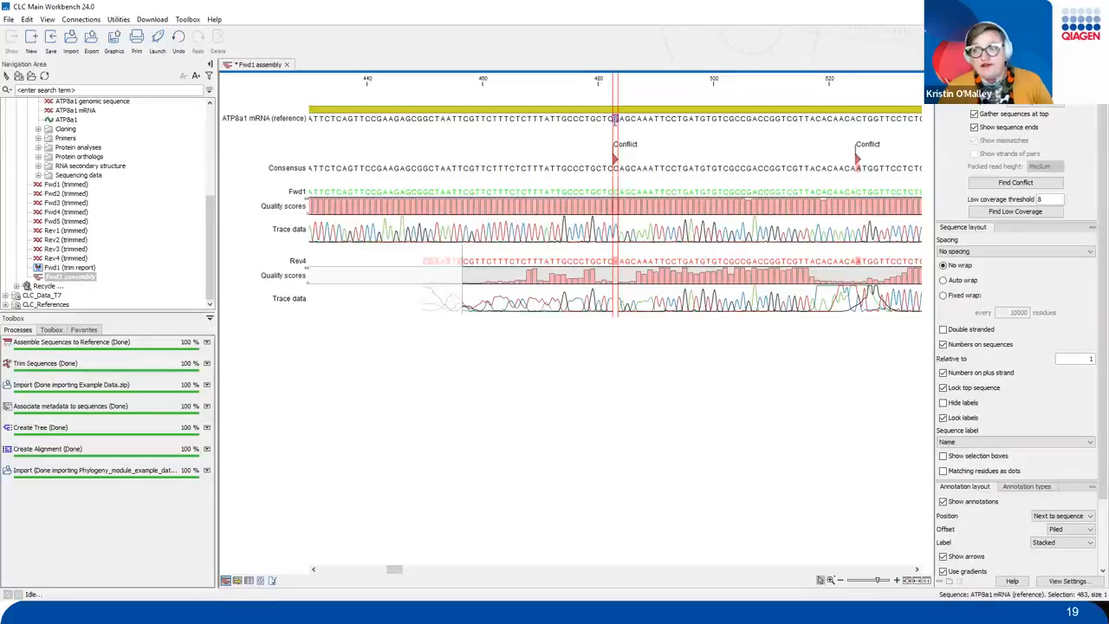
pyautogui.rightClick(615, 119)
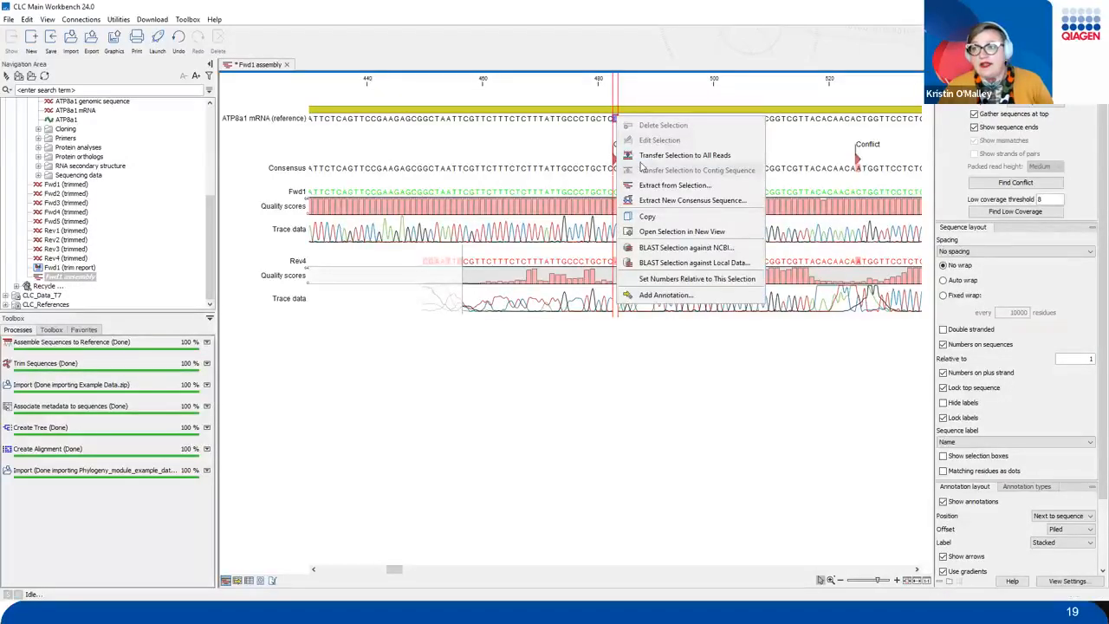
pyautogui.click(641, 156)
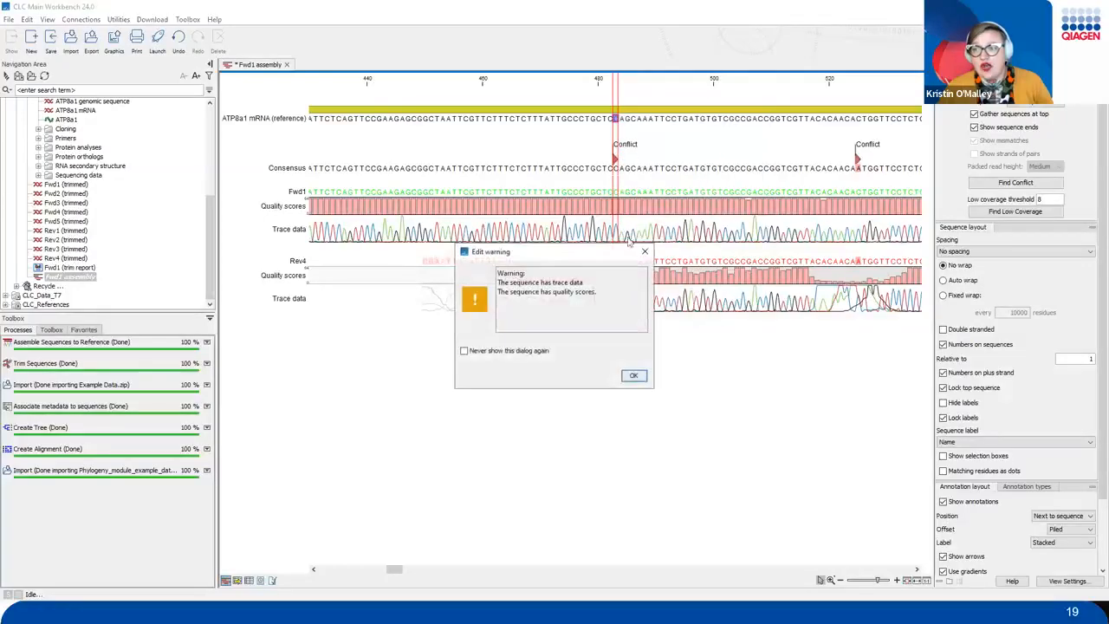
pyautogui.click(634, 377)
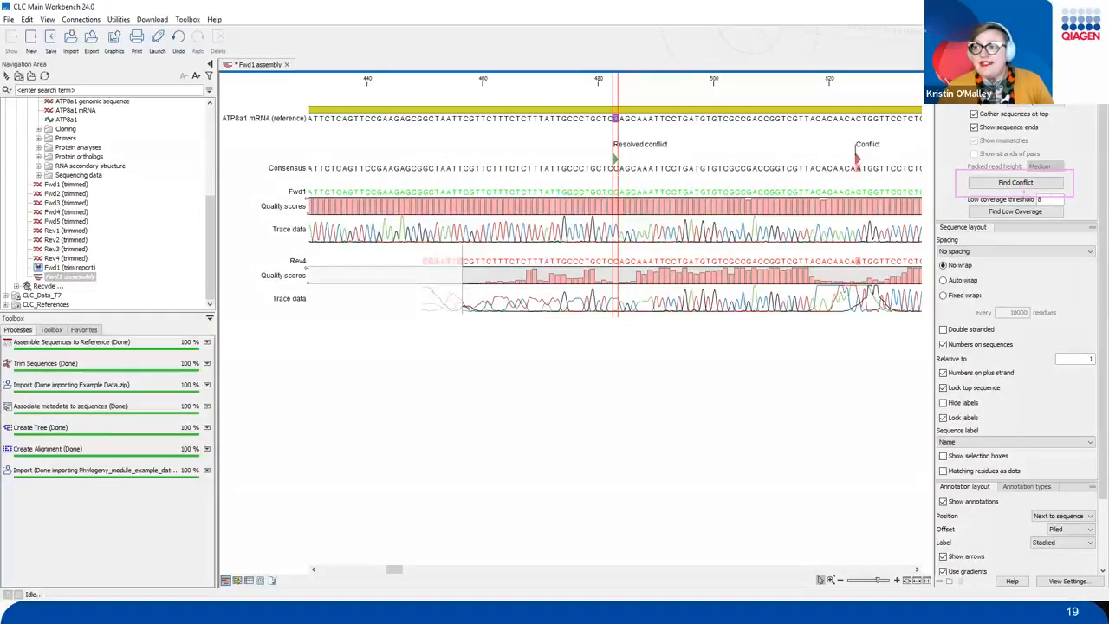
# Find the next conflict and transfer the reference base at that position to all reads, accepting the edit warning.
pyautogui.click(1008, 186)
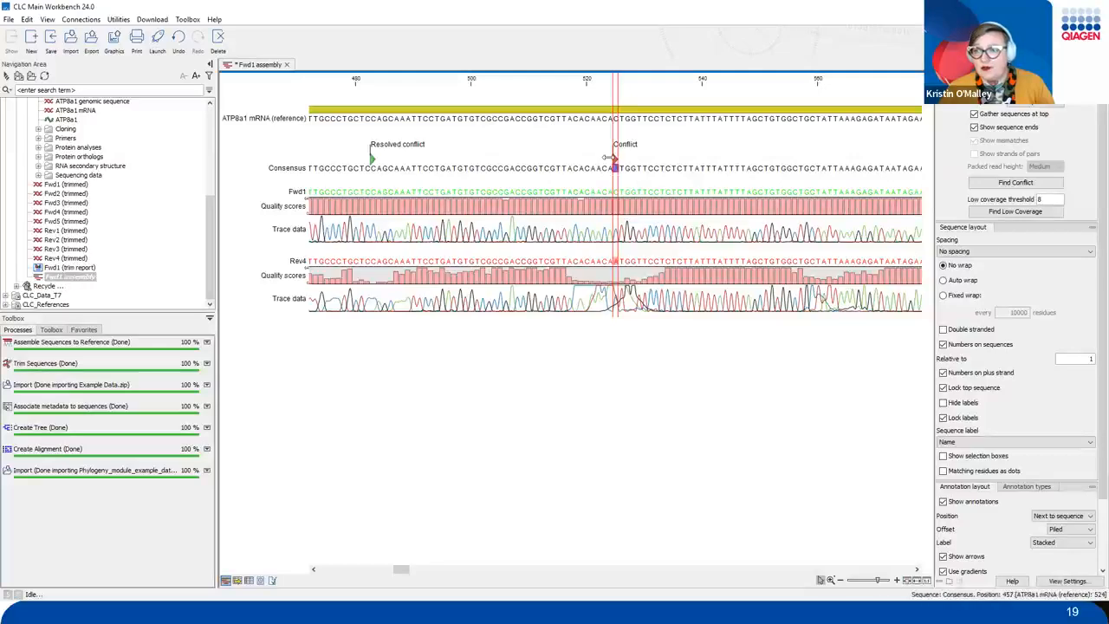
pyautogui.click(616, 119)
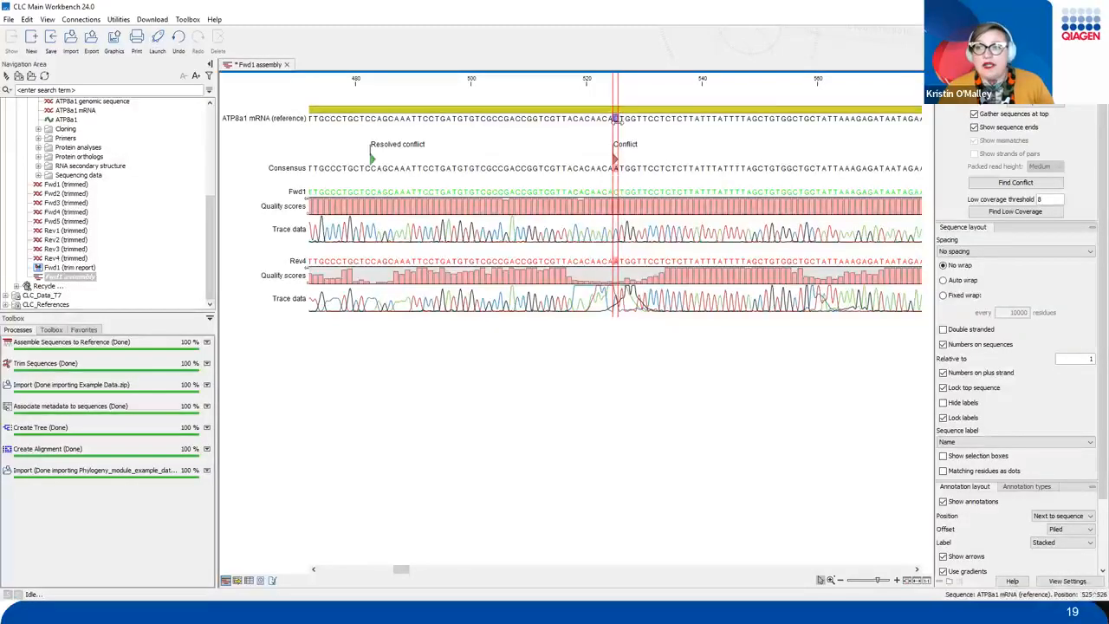
pyautogui.click(616, 119)
pyautogui.rightClick(621, 127)
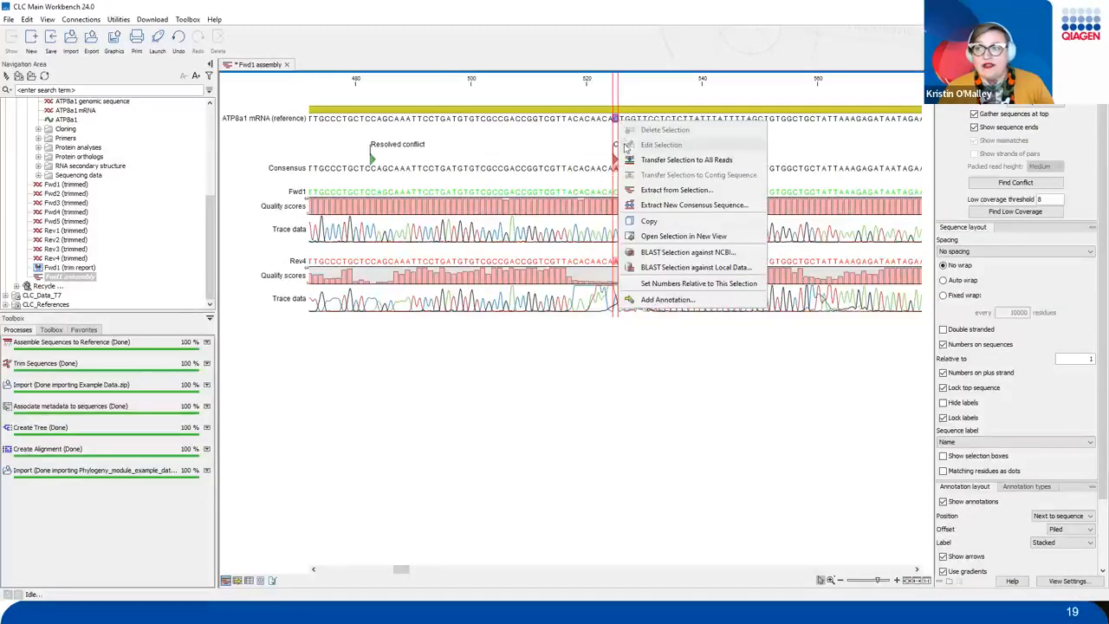
pyautogui.click(630, 162)
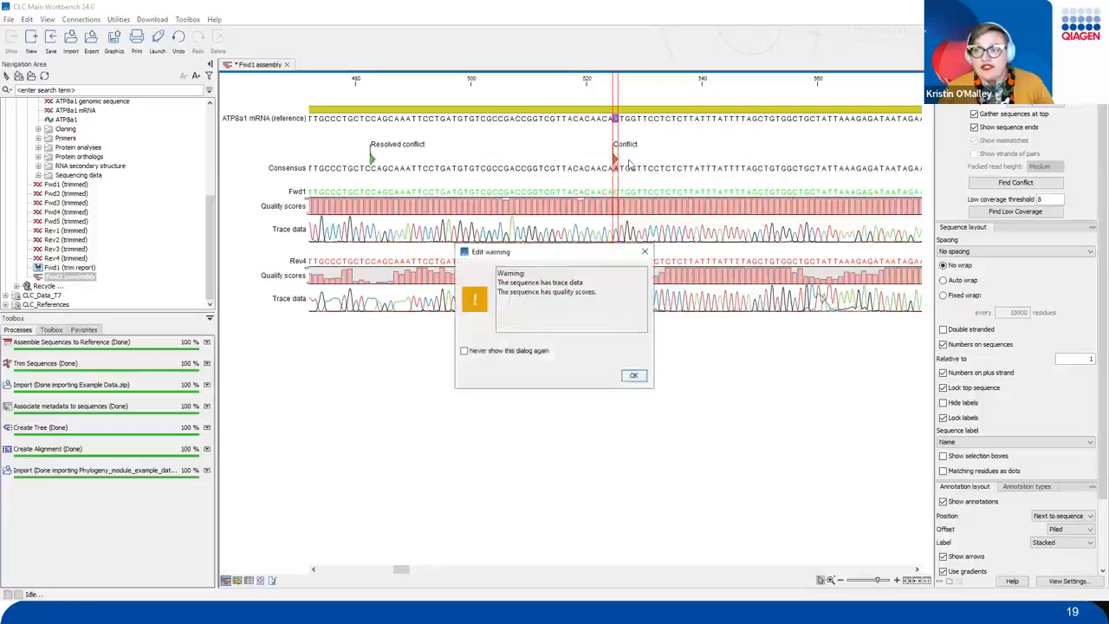
pyautogui.click(633, 376)
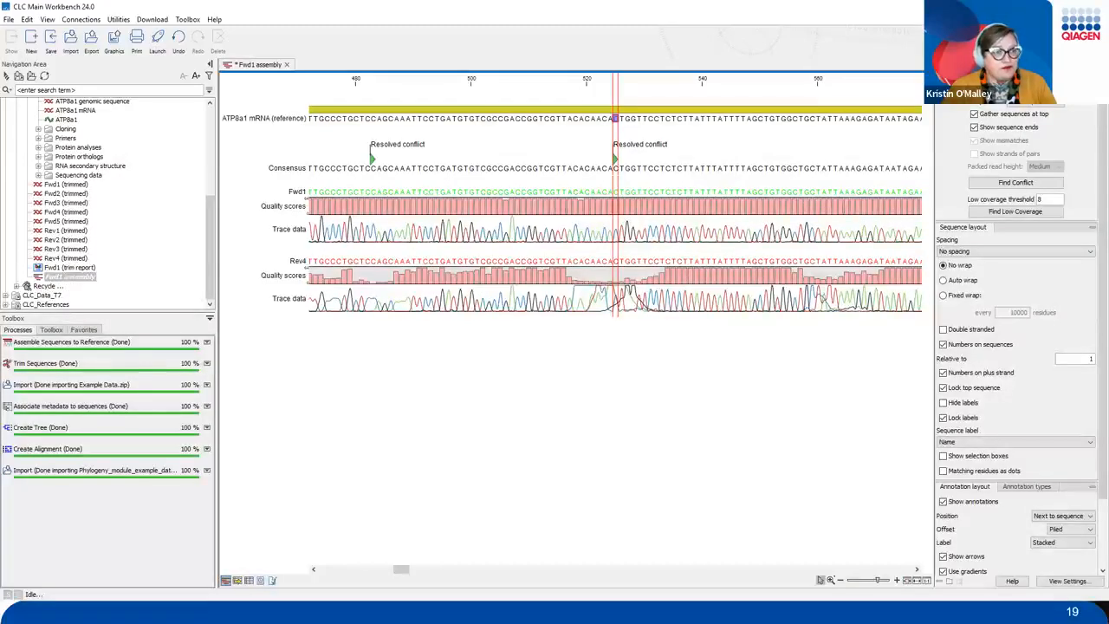
pyautogui.click(739, 404)
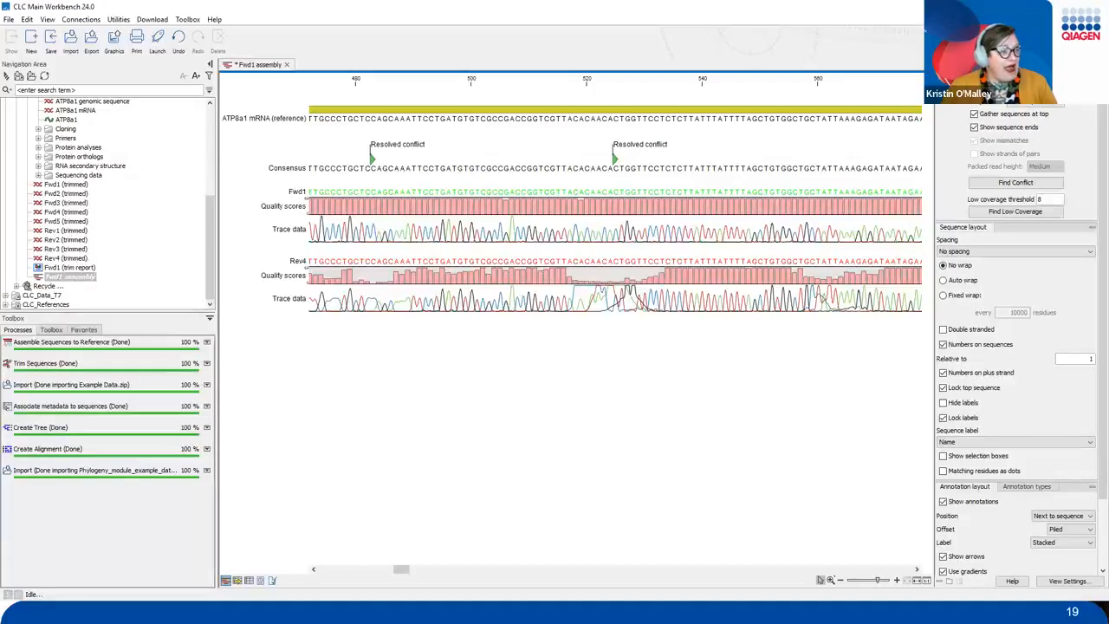
pyautogui.hotkey('alt', 'Tab')
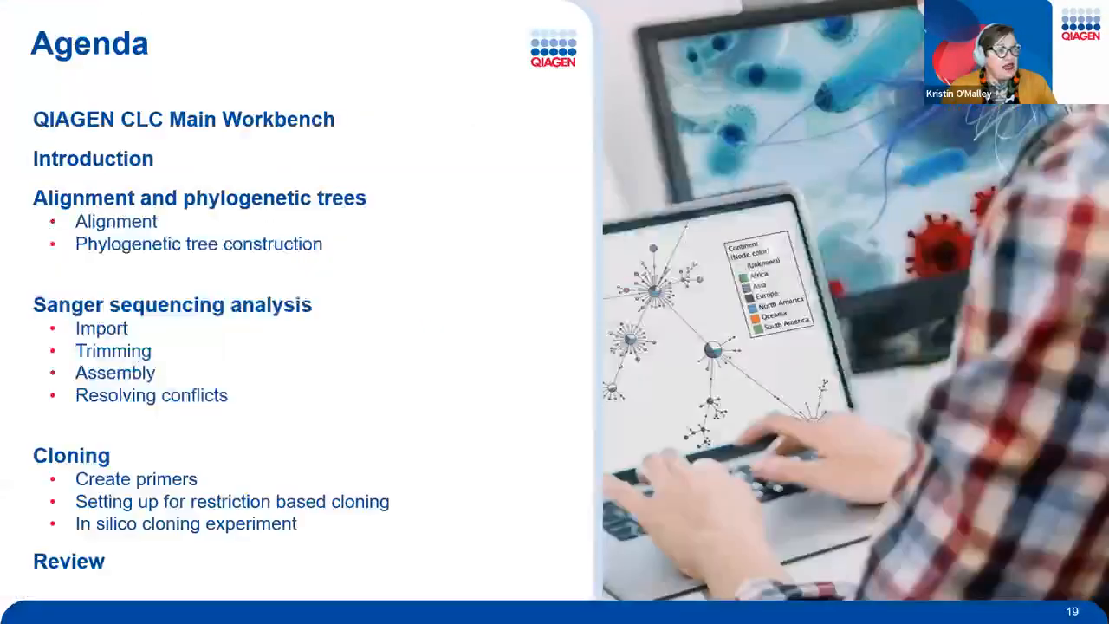
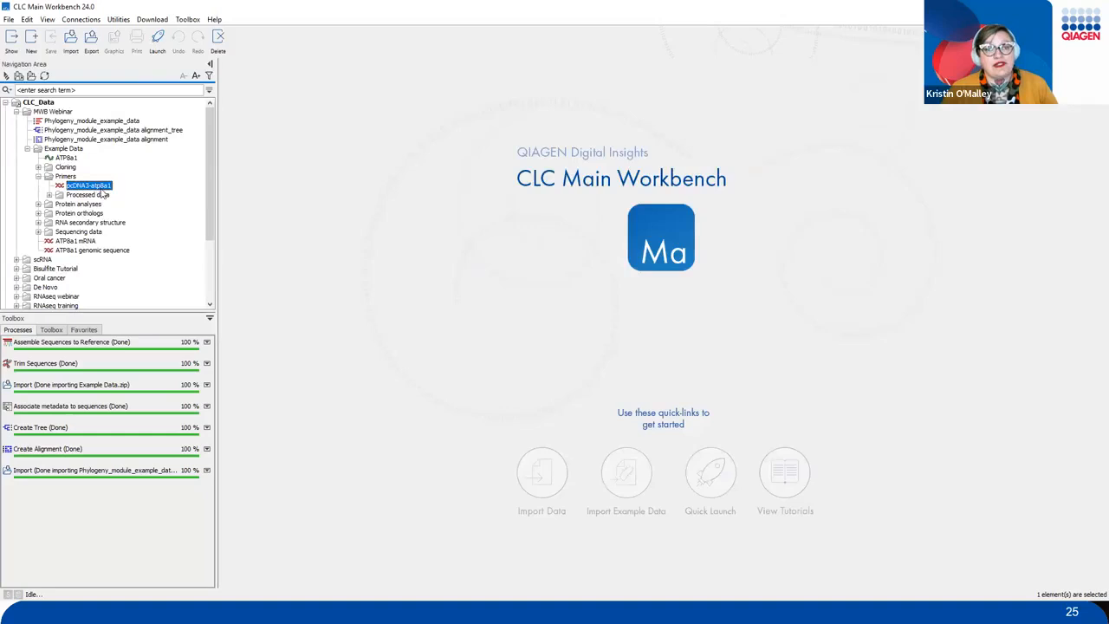
# Open the pcDNA3-atp8a1 sequence from the Primers folder and fit its full length in the view.
pyautogui.click(97, 188)
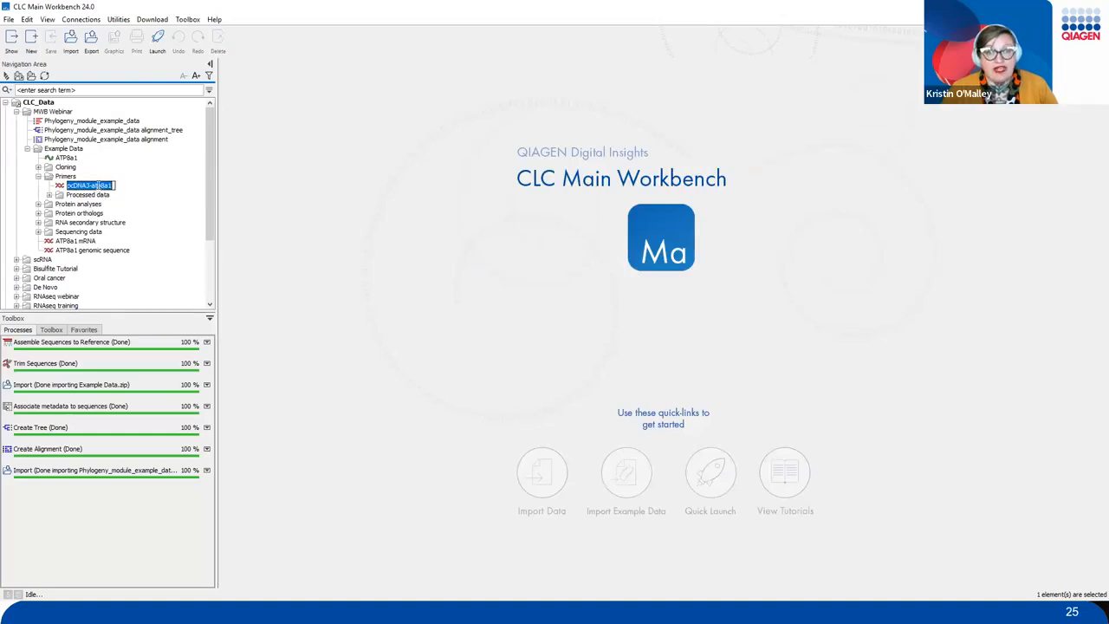
pyautogui.click(134, 198)
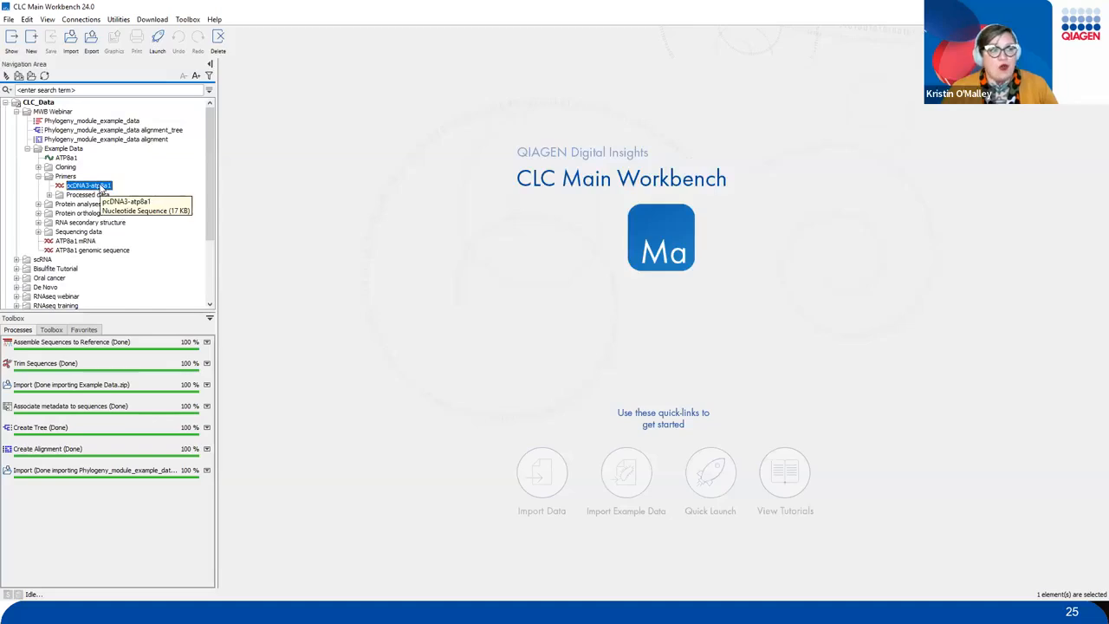
pyautogui.doubleClick(100, 188)
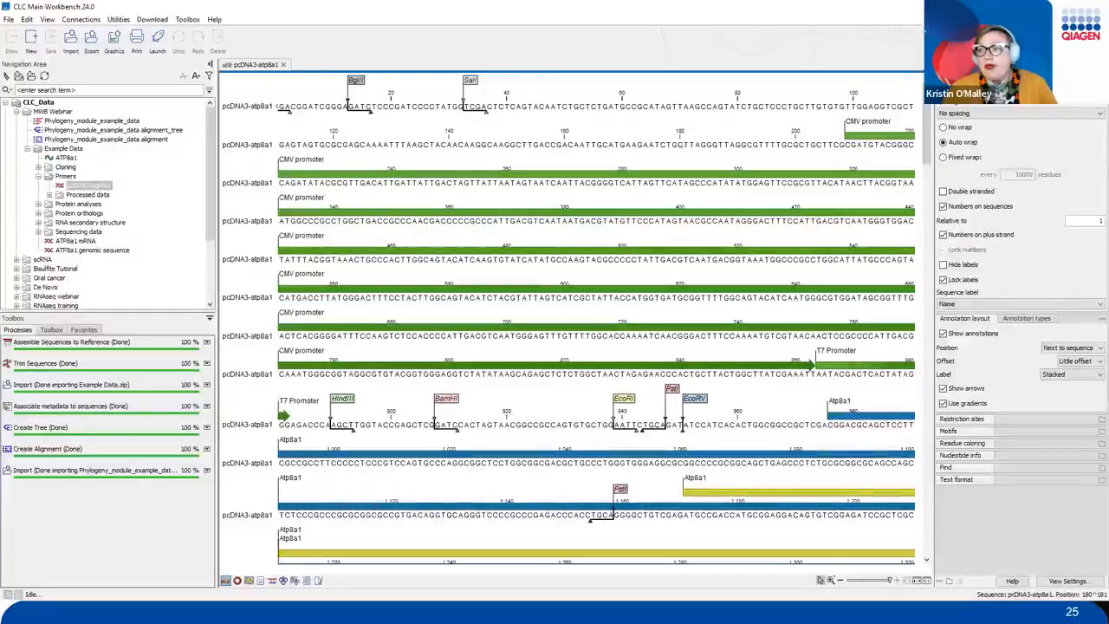
pyautogui.moveTo(693, 143)
pyautogui.mouseDown()
pyautogui.moveTo(910, 147)
pyautogui.moveTo(862, 113)
pyautogui.mouseUp()
pyautogui.moveTo(926, 141); pyautogui.dragTo(882, 181)
pyautogui.moveTo(923, 52); pyautogui.dragTo(923, 132)
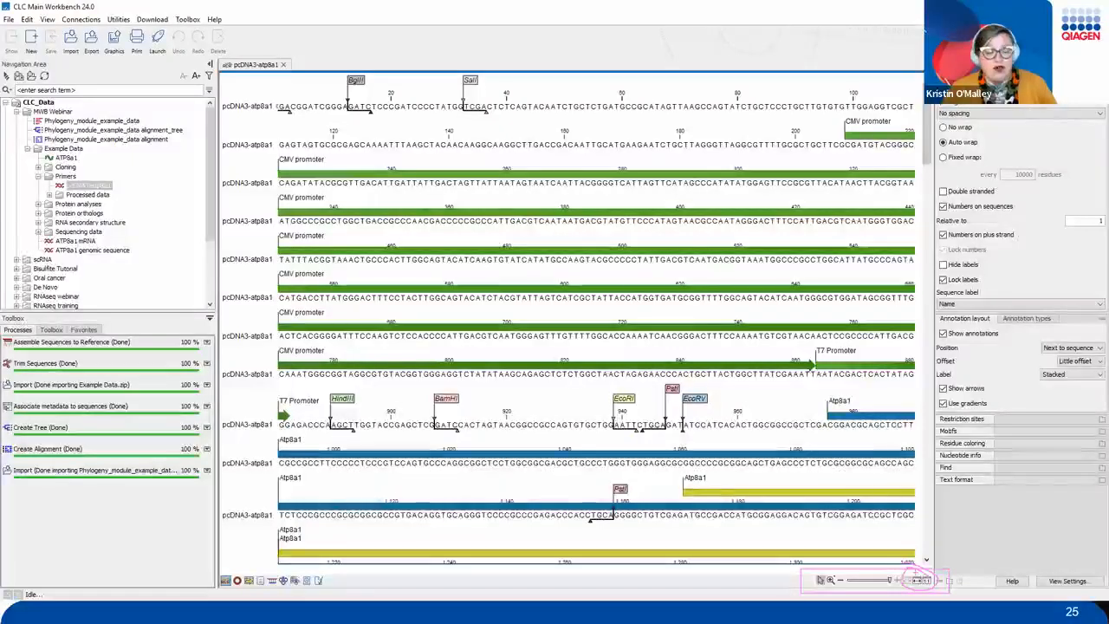
pyautogui.click(917, 582)
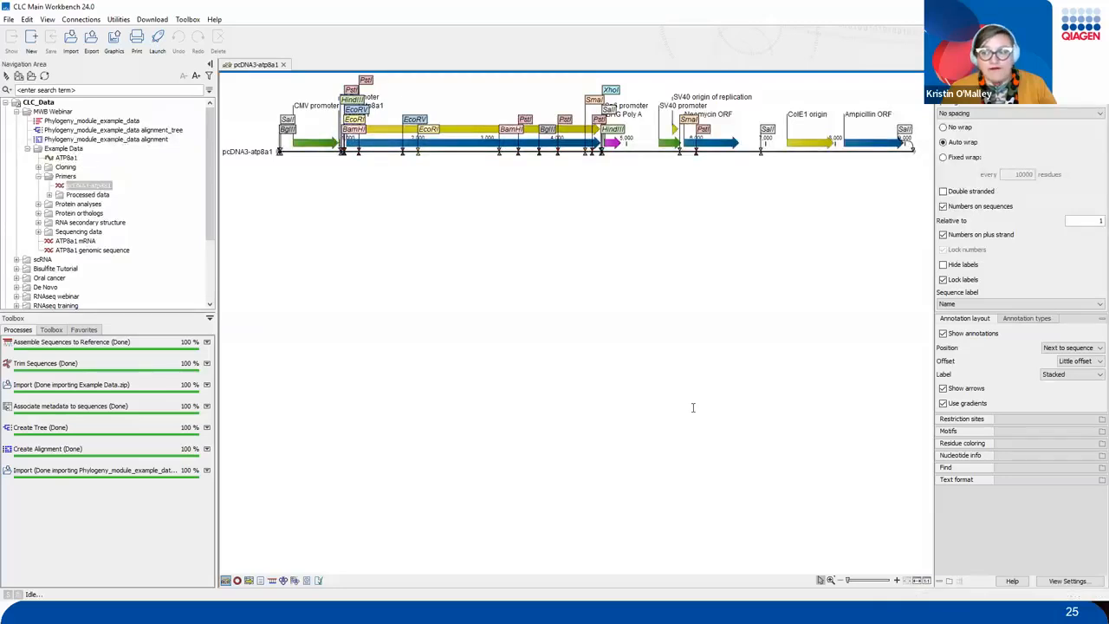
pyautogui.moveTo(702, 467)
pyautogui.mouseDown()
pyautogui.moveTo(925, 445)
pyautogui.moveTo(907, 477)
pyautogui.mouseUp()
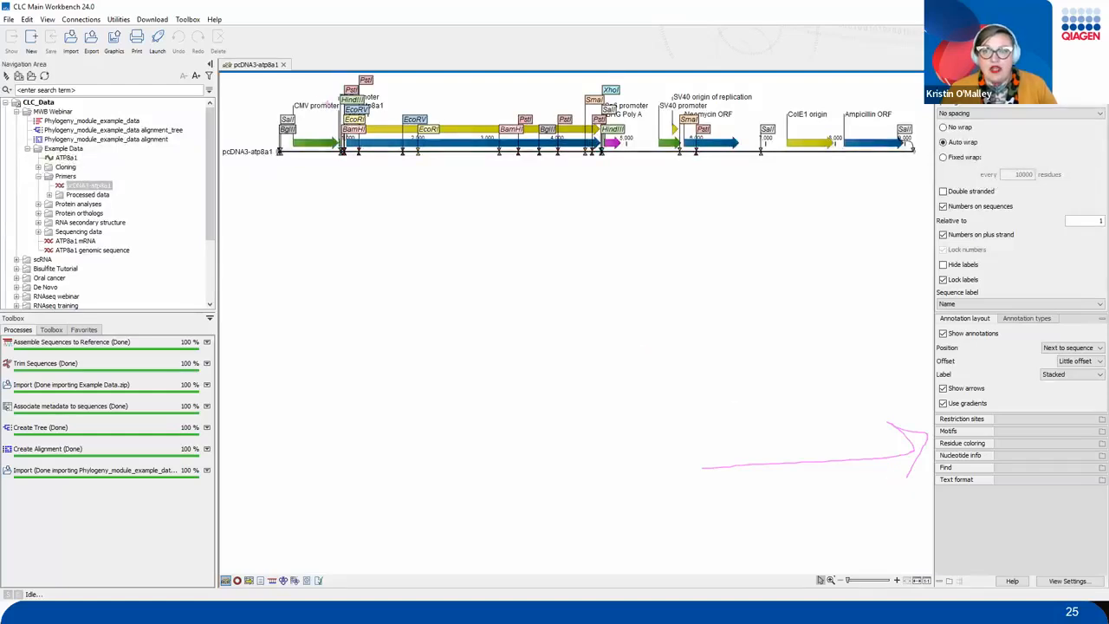
pyautogui.moveTo(344, 74)
pyautogui.mouseDown()
pyautogui.moveTo(328, 137)
pyautogui.moveTo(355, 66)
pyautogui.mouseUp()
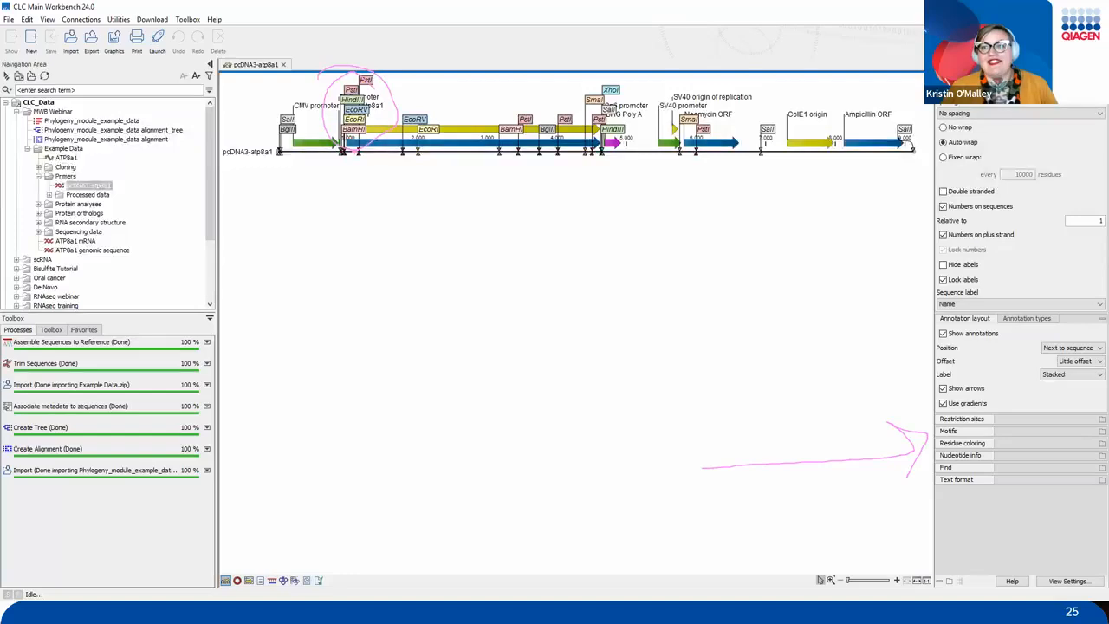
pyautogui.press('Escape')
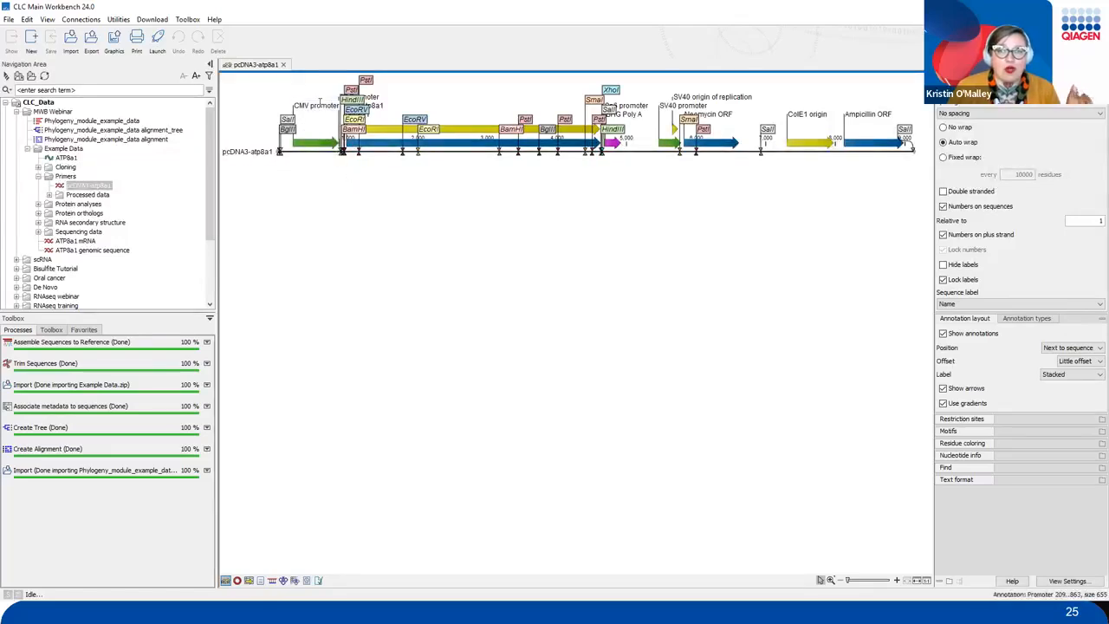
pyautogui.moveTo(263, 89)
pyautogui.mouseDown()
pyautogui.moveTo(366, 193)
pyautogui.moveTo(344, 189)
pyautogui.moveTo(399, 229)
pyautogui.mouseUp()
pyautogui.moveTo(395, 171)
pyautogui.mouseDown()
pyautogui.moveTo(373, 187)
pyautogui.moveTo(446, 192)
pyautogui.mouseUp()
pyautogui.press('Escape')
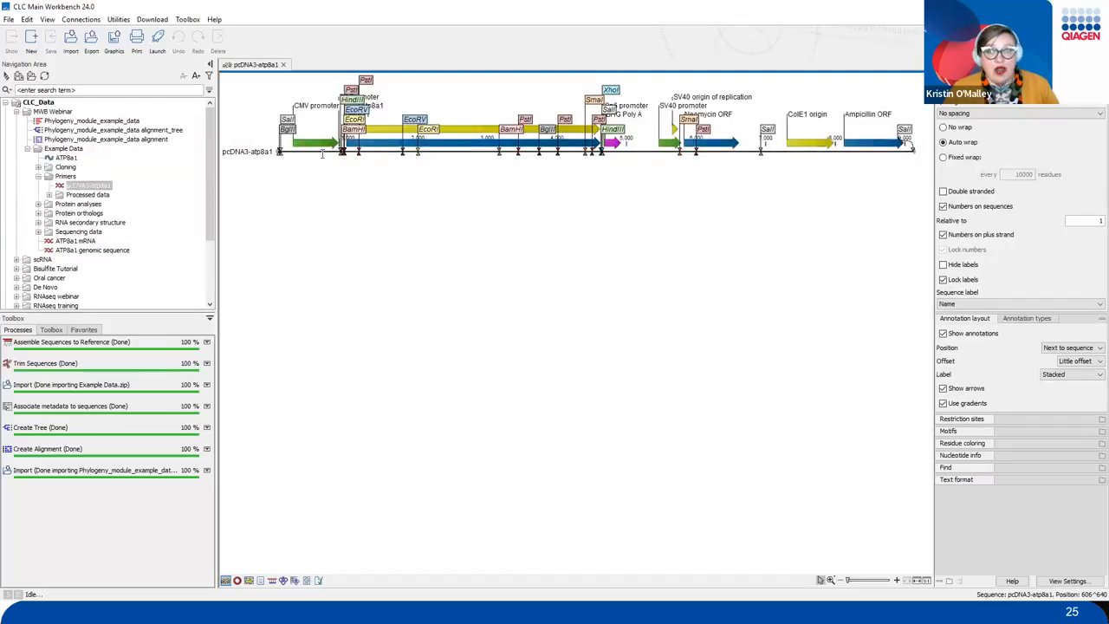
pyautogui.moveTo(321, 152); pyautogui.dragTo(336, 153)
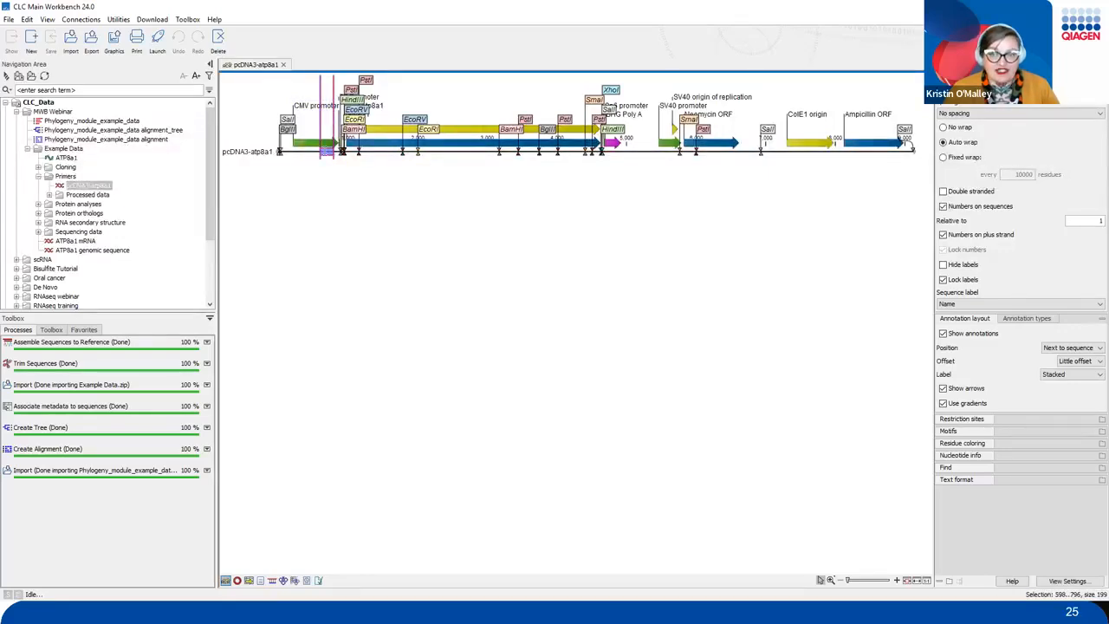
pyautogui.rightClick(324, 153)
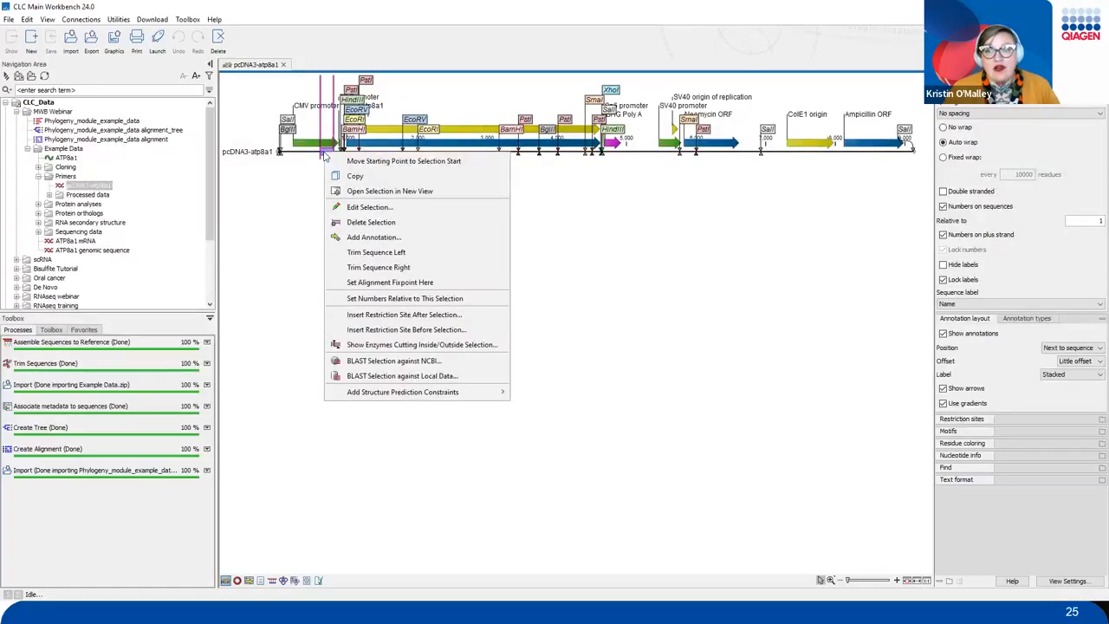
pyautogui.click(271, 237)
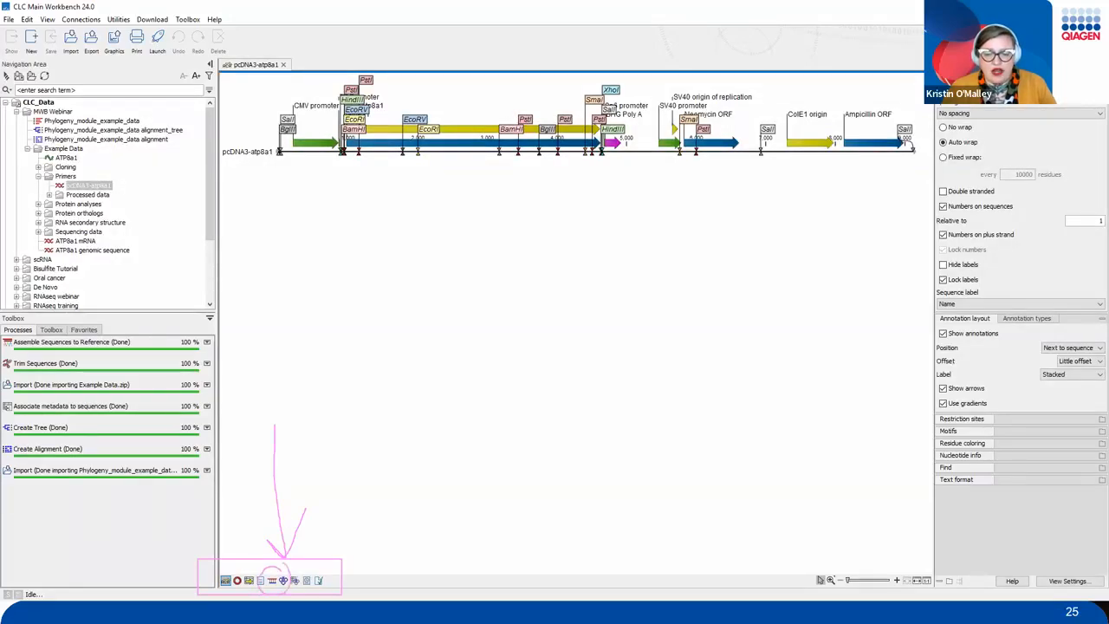
# Show pcDNA3-atp8a1 in the primer designer and mark about bases 615 to 830, within the CMV promoter, as the forward primer region.
pyautogui.click(272, 581)
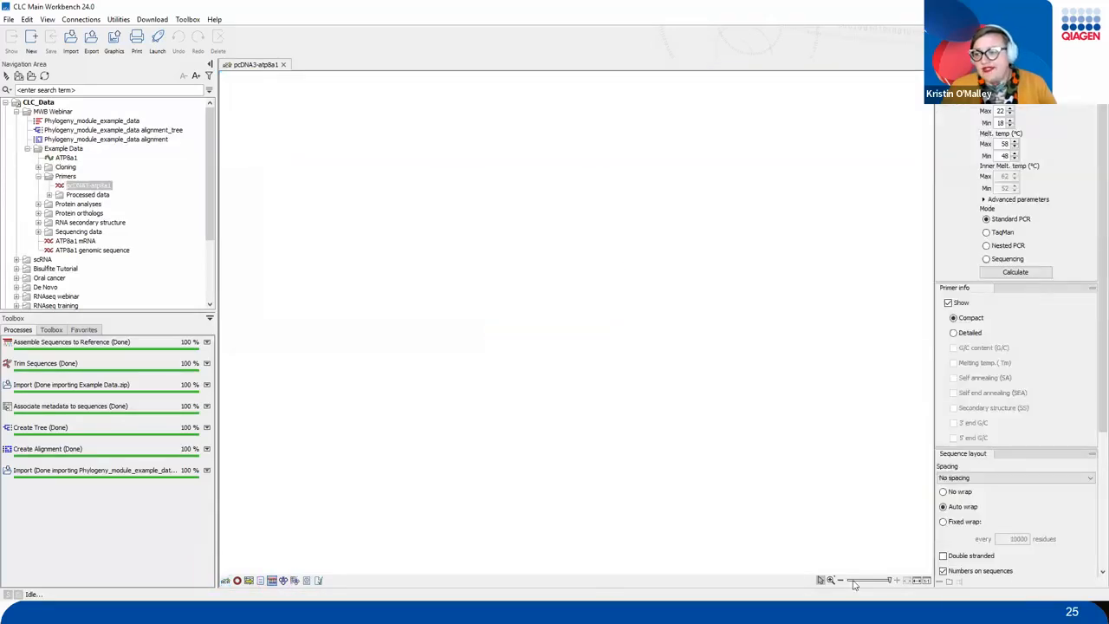
pyautogui.click(917, 582)
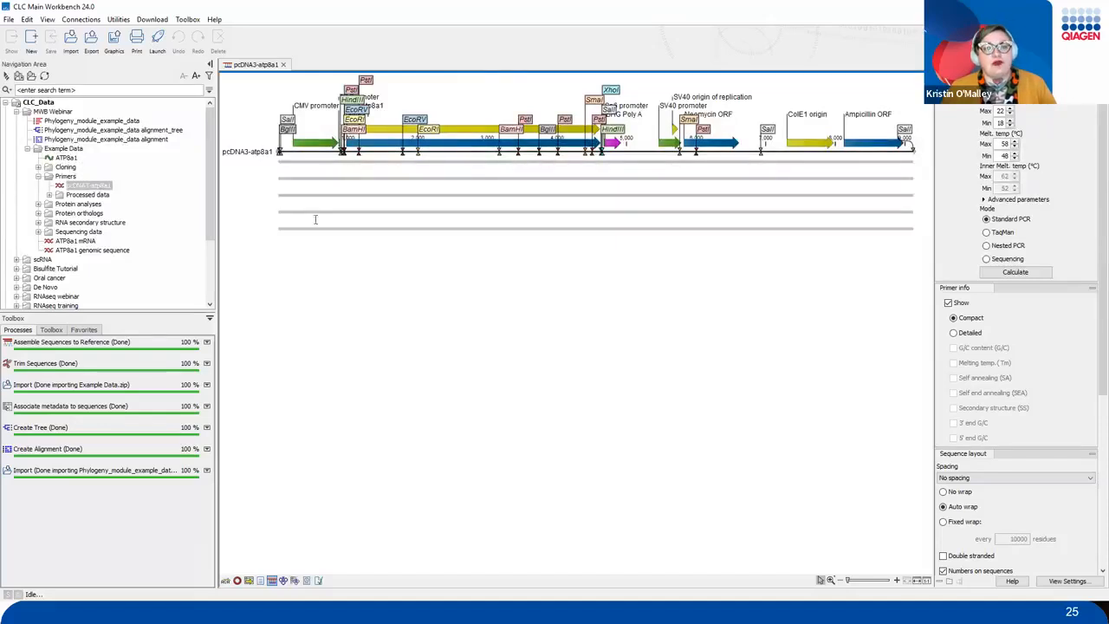
pyautogui.moveTo(322, 149); pyautogui.dragTo(335, 149)
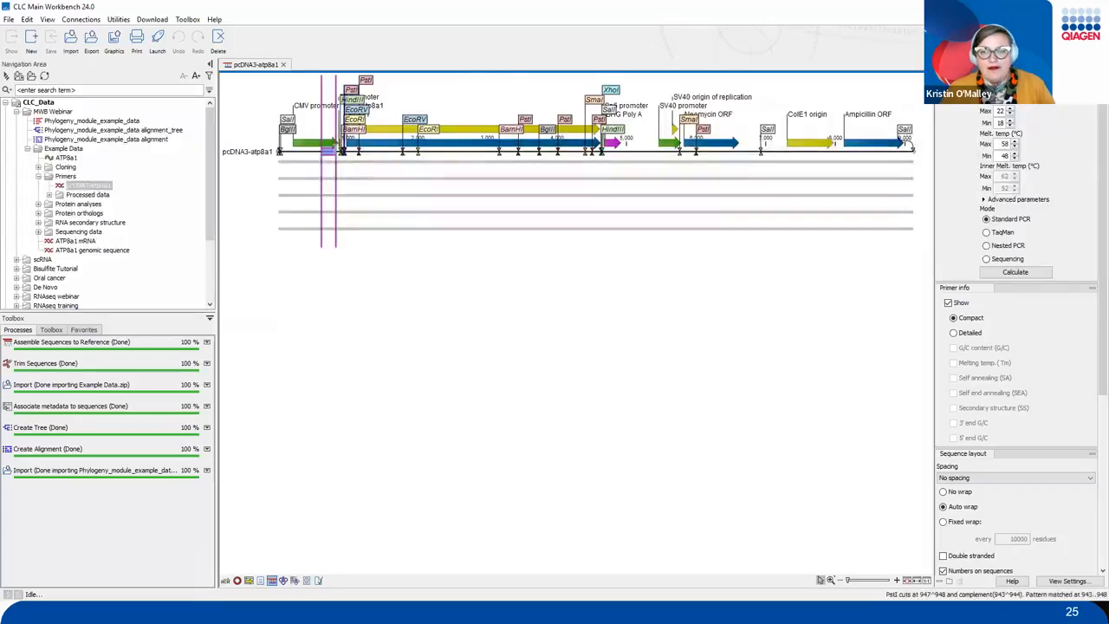
pyautogui.rightClick(331, 154)
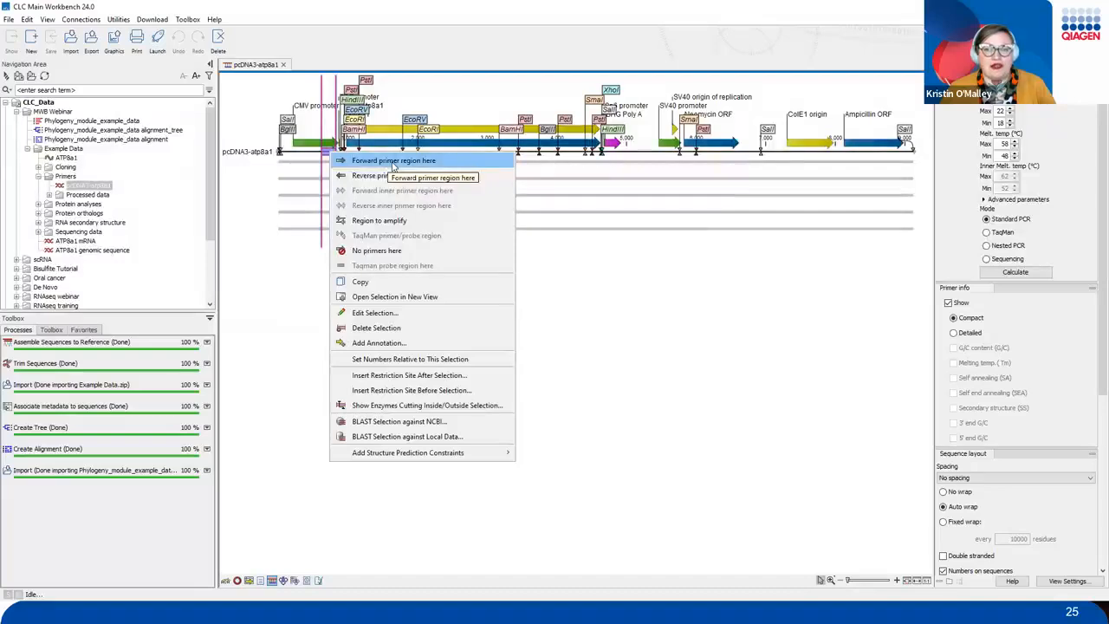
pyautogui.click(392, 163)
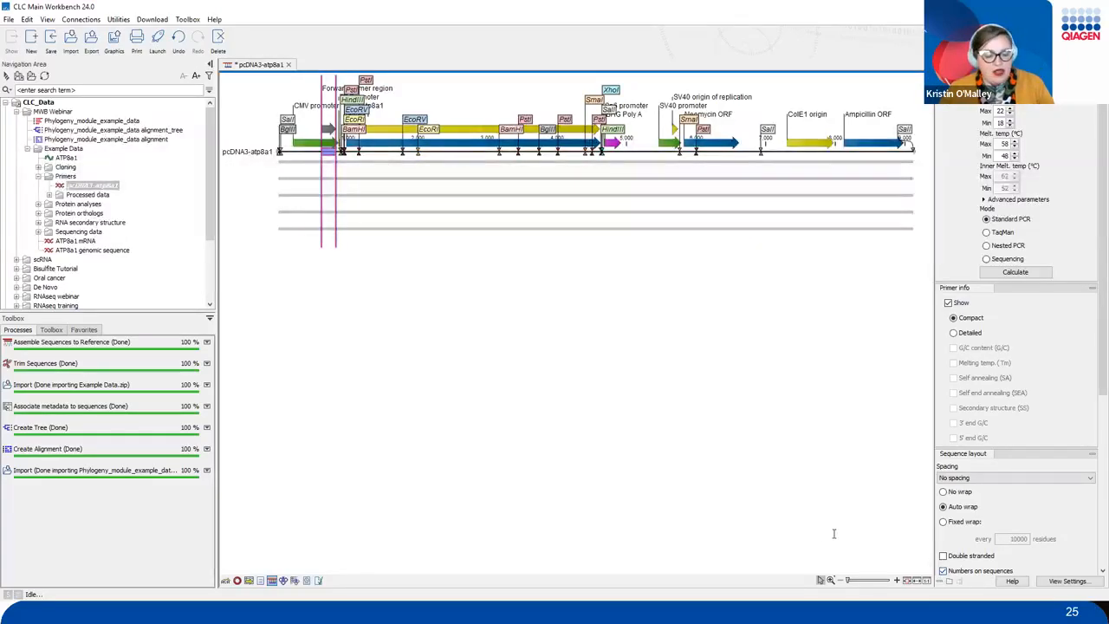
# Examine the primer candidates of lengths 18 to 22 across the forward primer region.
pyautogui.moveTo(959, 612); pyautogui.dragTo(947, 606)
pyautogui.moveTo(890, 510)
pyautogui.mouseDown()
pyautogui.moveTo(928, 575)
pyautogui.moveTo(896, 582)
pyautogui.moveTo(923, 581)
pyautogui.moveTo(904, 594)
pyautogui.moveTo(892, 555)
pyautogui.mouseUp()
pyautogui.press('Escape')
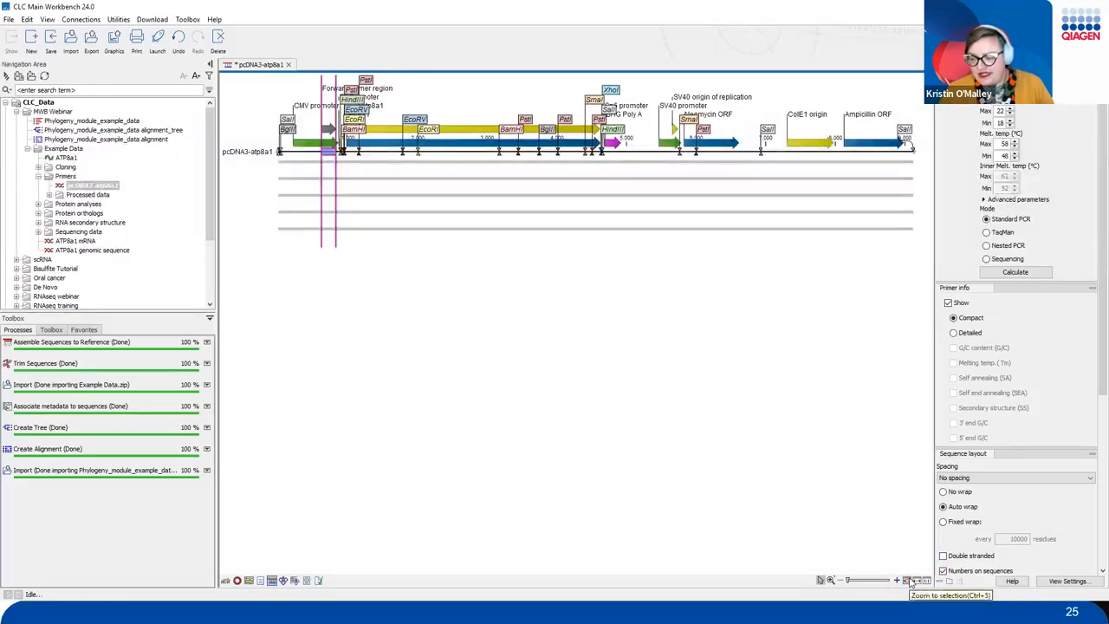
pyautogui.click(908, 581)
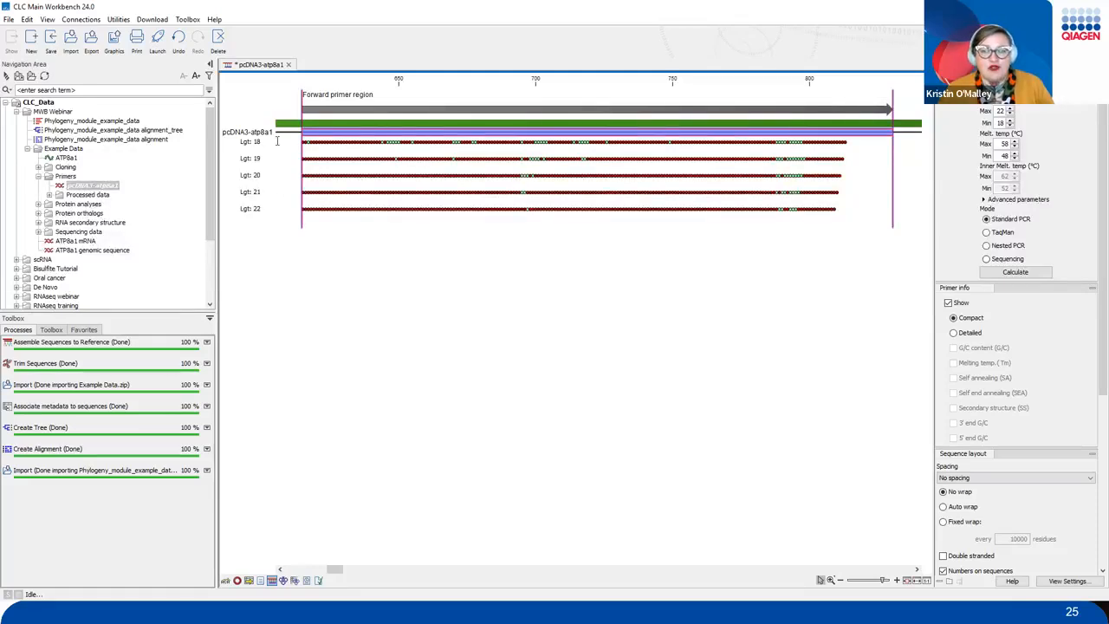
pyautogui.click(251, 144)
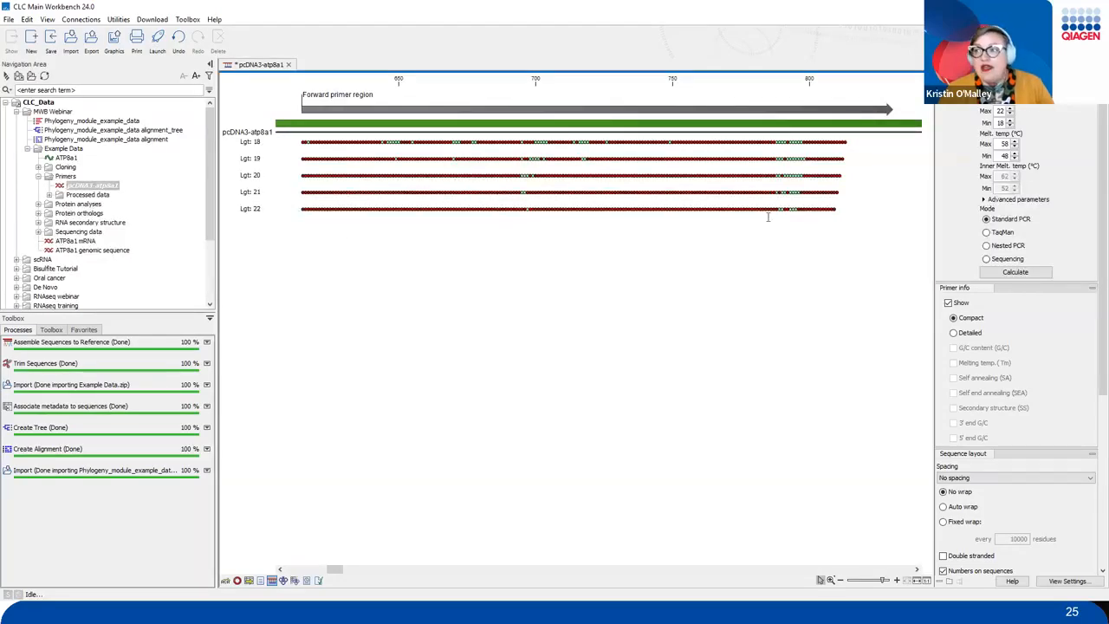
pyautogui.moveTo(684, 388)
pyautogui.mouseDown()
pyautogui.moveTo(893, 265)
pyautogui.moveTo(948, 207)
pyautogui.moveTo(927, 185)
pyautogui.moveTo(979, 189)
pyautogui.moveTo(970, 215)
pyautogui.mouseUp()
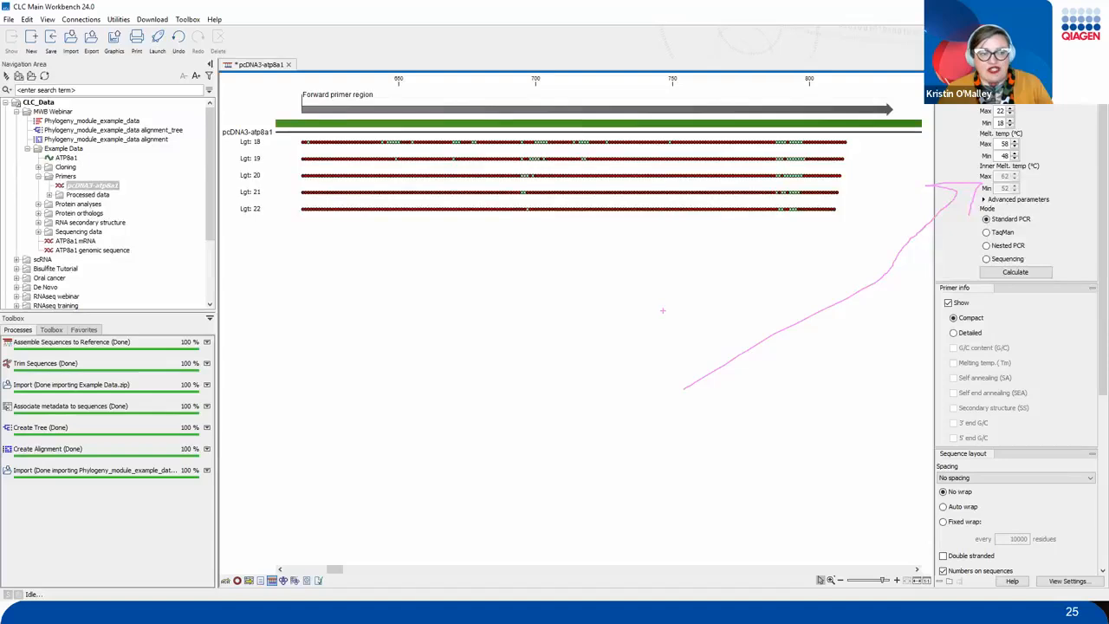
pyautogui.press('Escape')
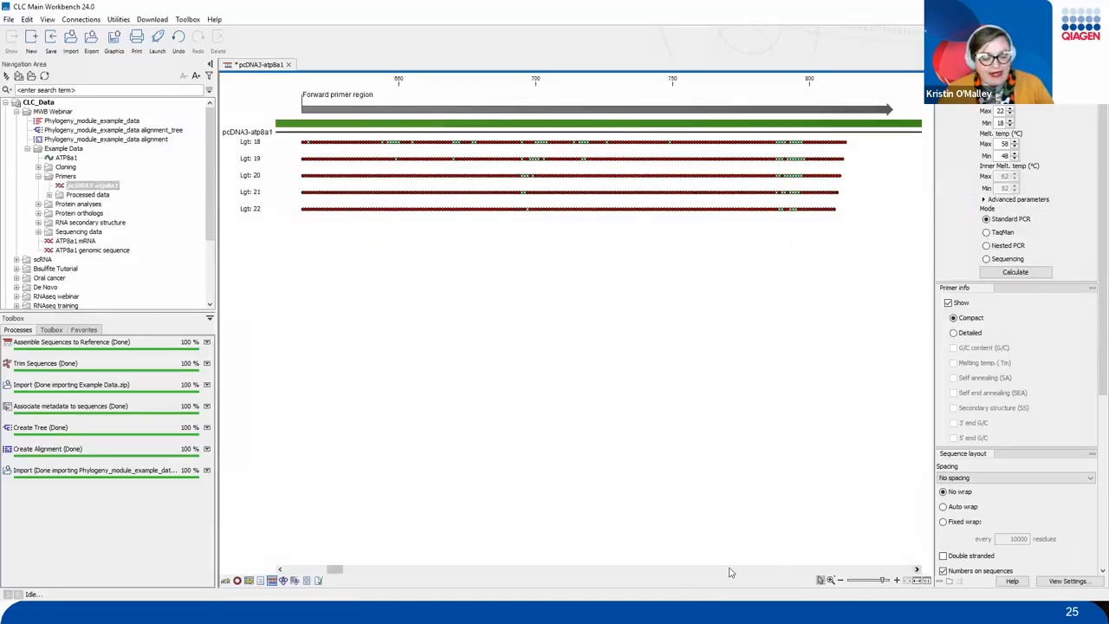
# Mark about bases 1080 to 1269, near the start of the atp8a1 insert, as the reverse primer region.
pyautogui.moveTo(759, 559)
pyautogui.mouseDown()
pyautogui.moveTo(875, 597)
pyautogui.moveTo(934, 590)
pyautogui.mouseUp()
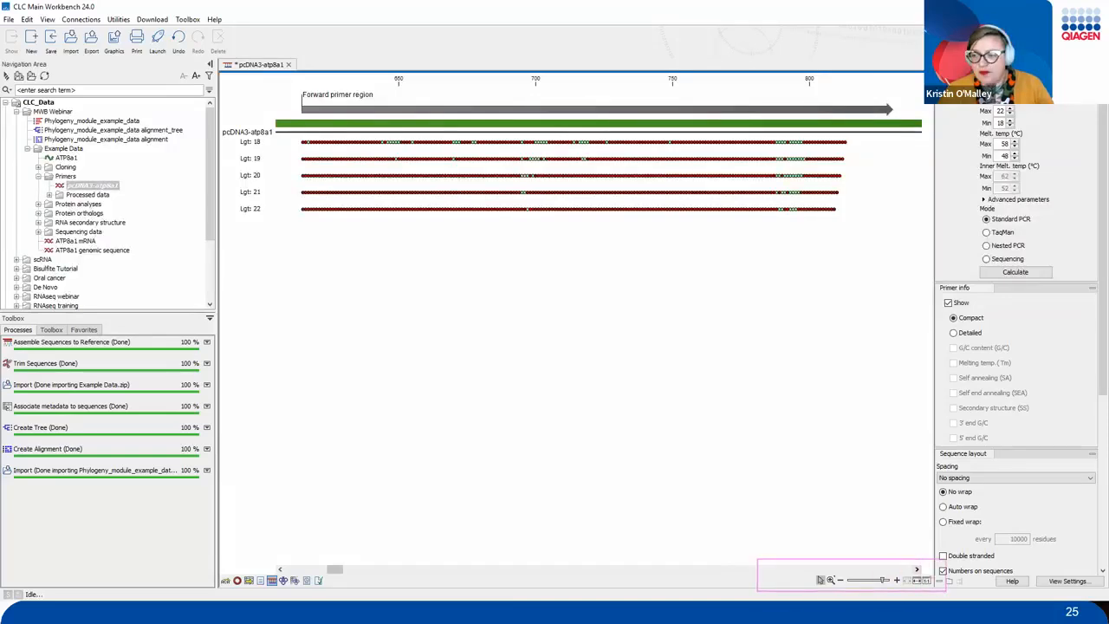
pyautogui.click(921, 579)
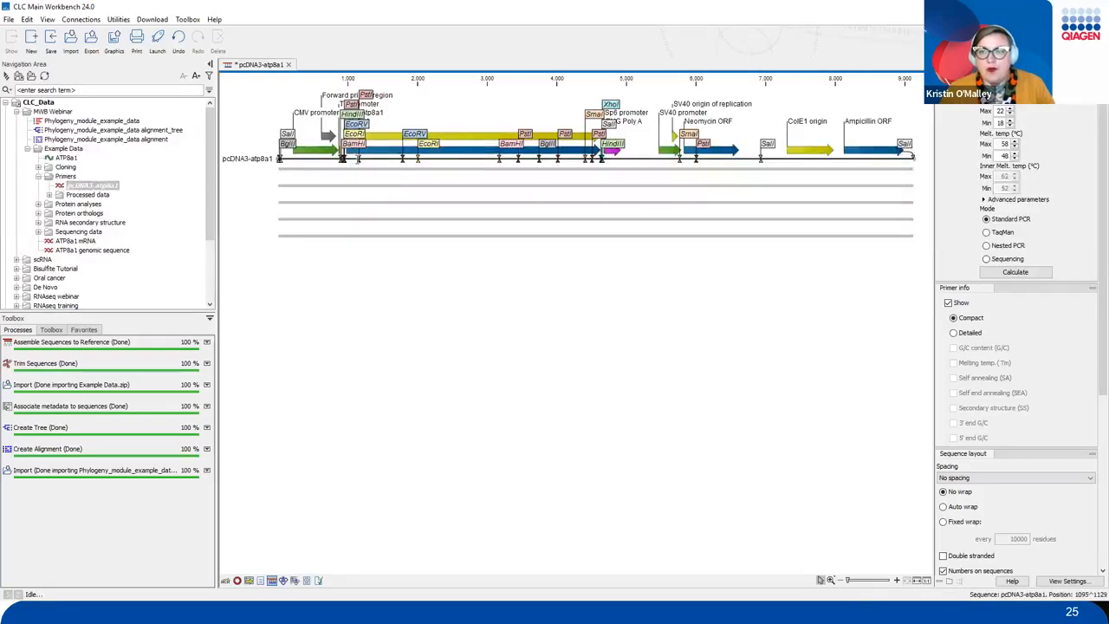
pyautogui.moveTo(353, 159); pyautogui.dragTo(368, 158)
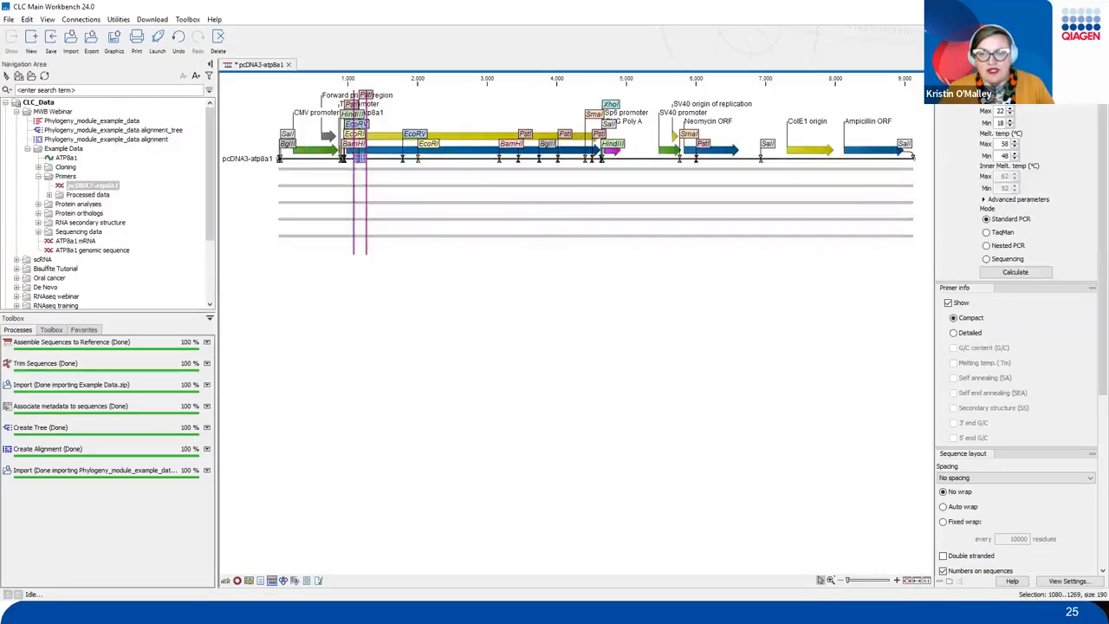
pyautogui.rightClick(358, 160)
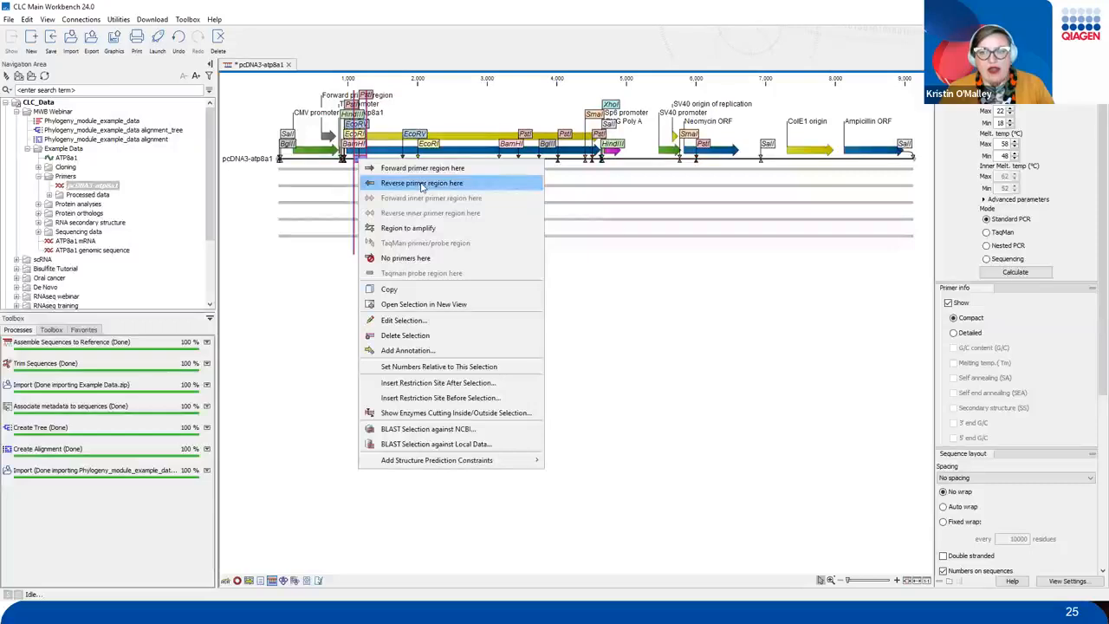
pyautogui.click(474, 184)
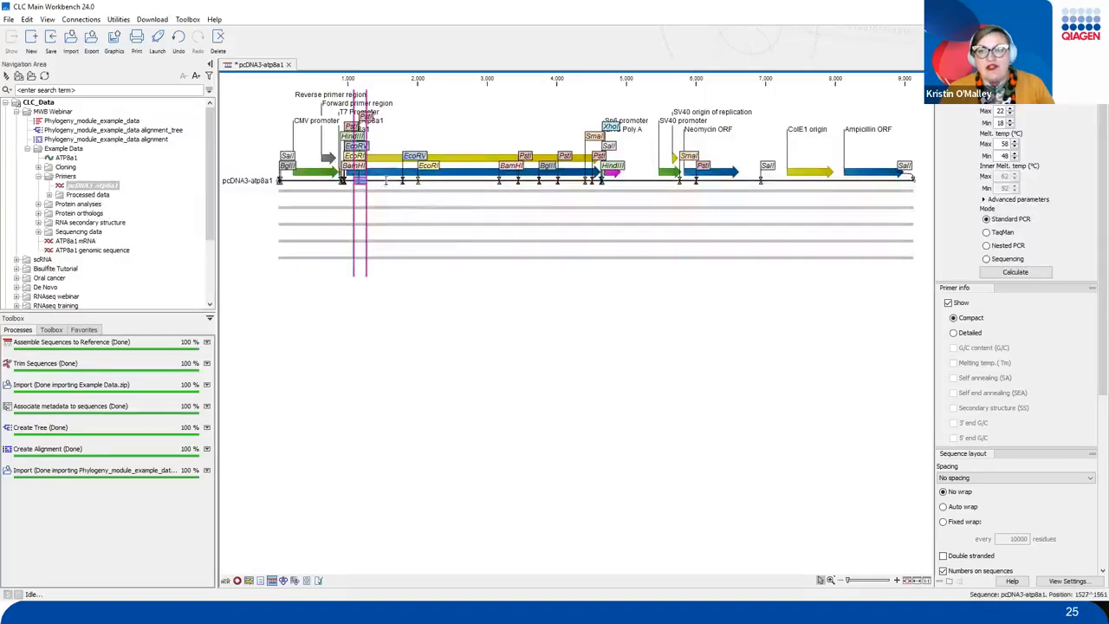
pyautogui.click(359, 181)
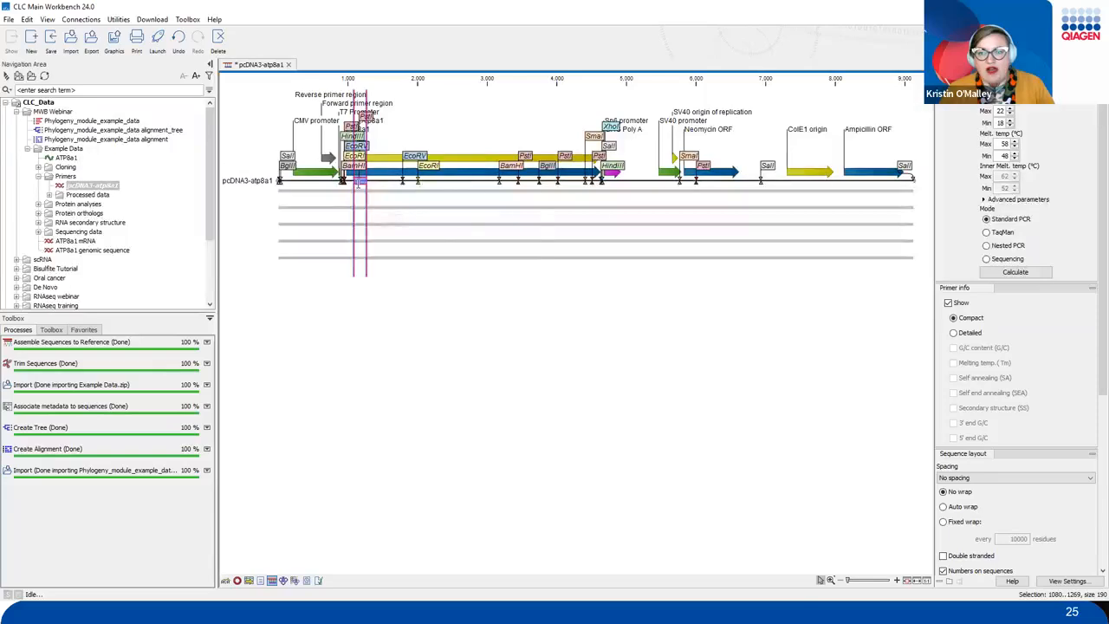
pyautogui.rightClick(359, 182)
pyautogui.click(389, 210)
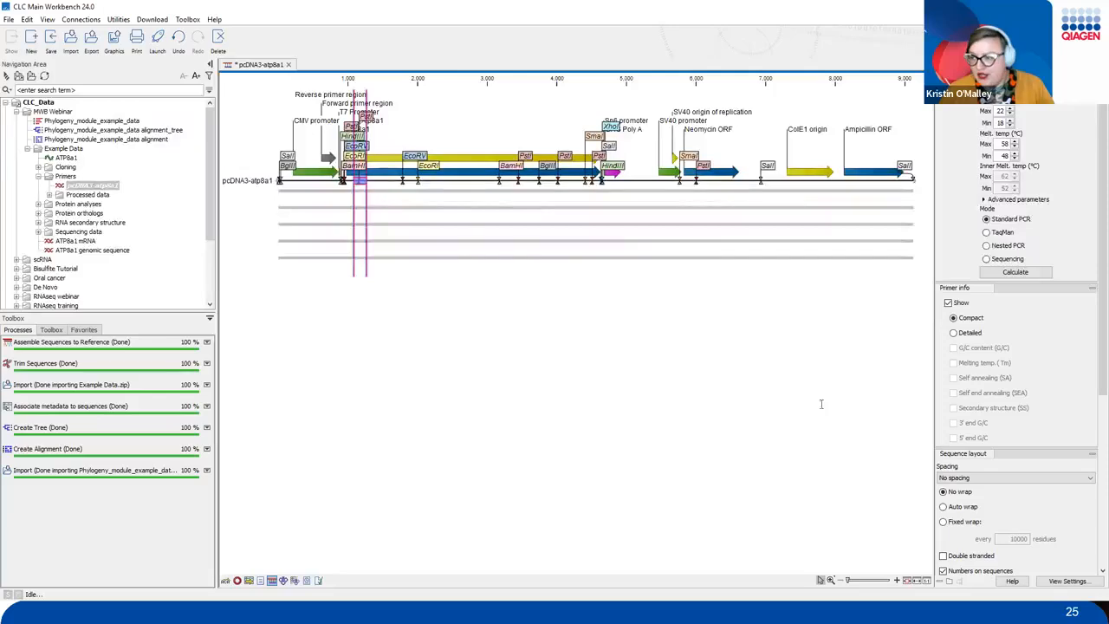
# Calculate standard PCR primer pairs for the marked regions, keeping the offered combination parameters and the 4,000 maximum amplicon length.
pyautogui.moveTo(935, 245)
pyautogui.mouseDown()
pyautogui.moveTo(960, 280)
pyautogui.moveTo(1078, 303)
pyautogui.moveTo(1081, 295)
pyautogui.mouseUp()
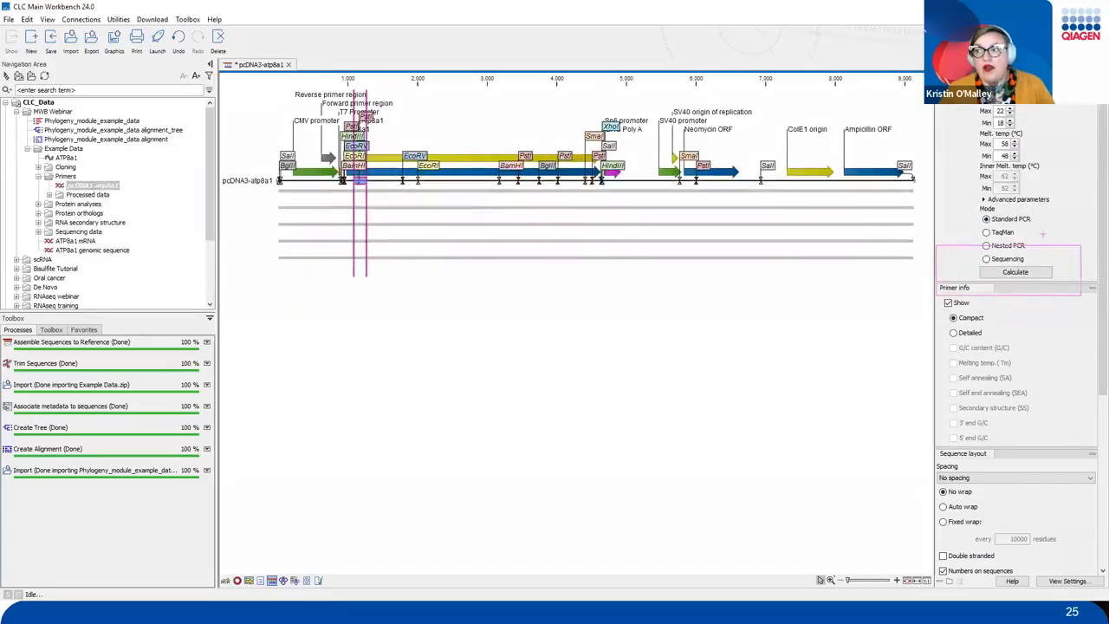
pyautogui.moveTo(1032, 247); pyautogui.dragTo(1064, 195)
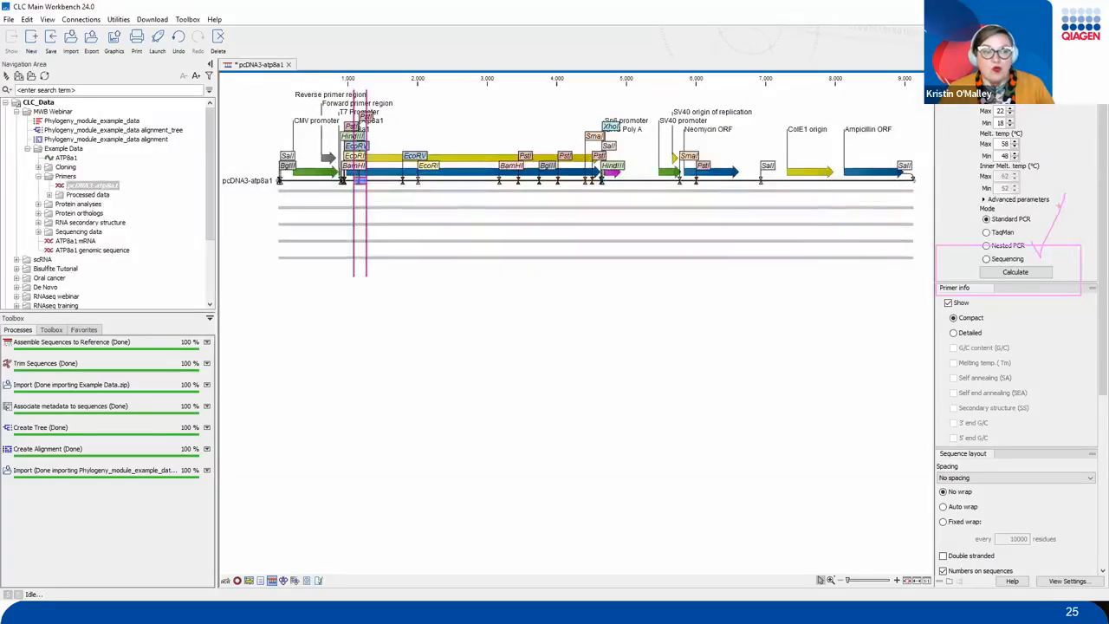
pyautogui.moveTo(1059, 245)
pyautogui.mouseDown()
pyautogui.moveTo(988, 251)
pyautogui.moveTo(1091, 298)
pyautogui.moveTo(990, 227)
pyautogui.moveTo(980, 275)
pyautogui.mouseUp()
pyautogui.click(1014, 274)
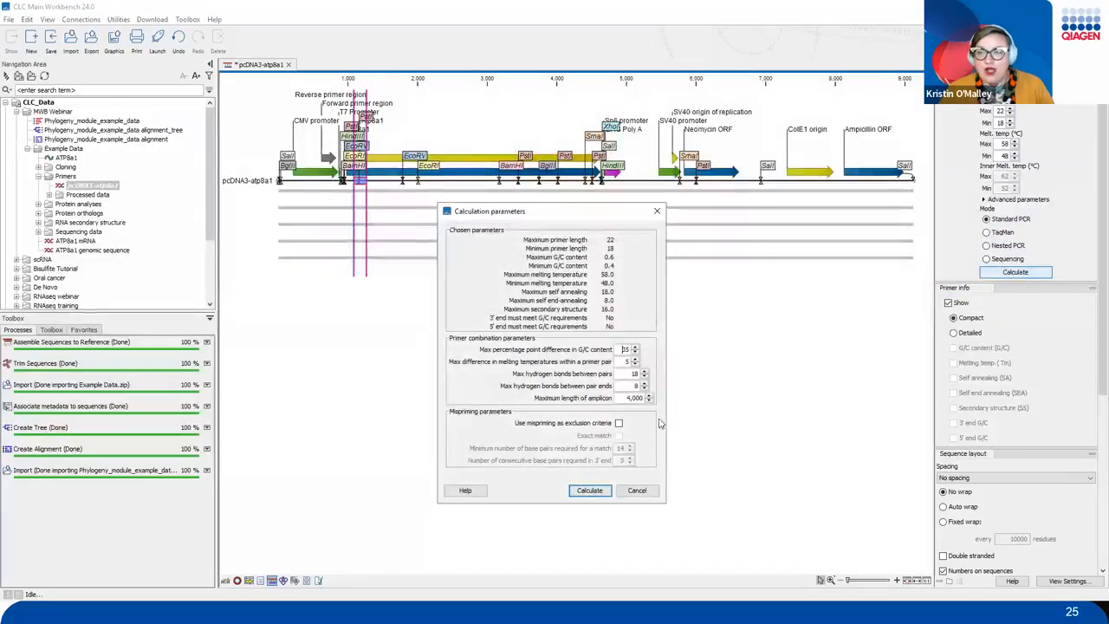
pyautogui.moveTo(430, 202)
pyautogui.mouseDown()
pyautogui.moveTo(512, 544)
pyautogui.moveTo(708, 562)
pyautogui.moveTo(675, 518)
pyautogui.mouseUp()
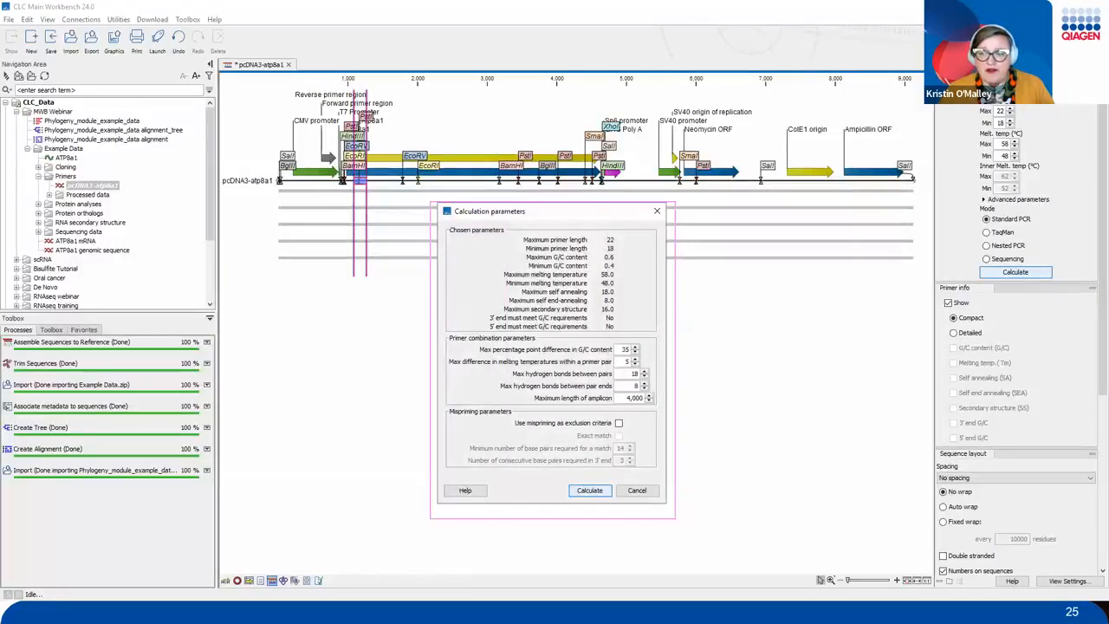
pyautogui.moveTo(709, 316)
pyautogui.mouseDown()
pyautogui.moveTo(648, 357)
pyautogui.moveTo(672, 363)
pyautogui.mouseUp()
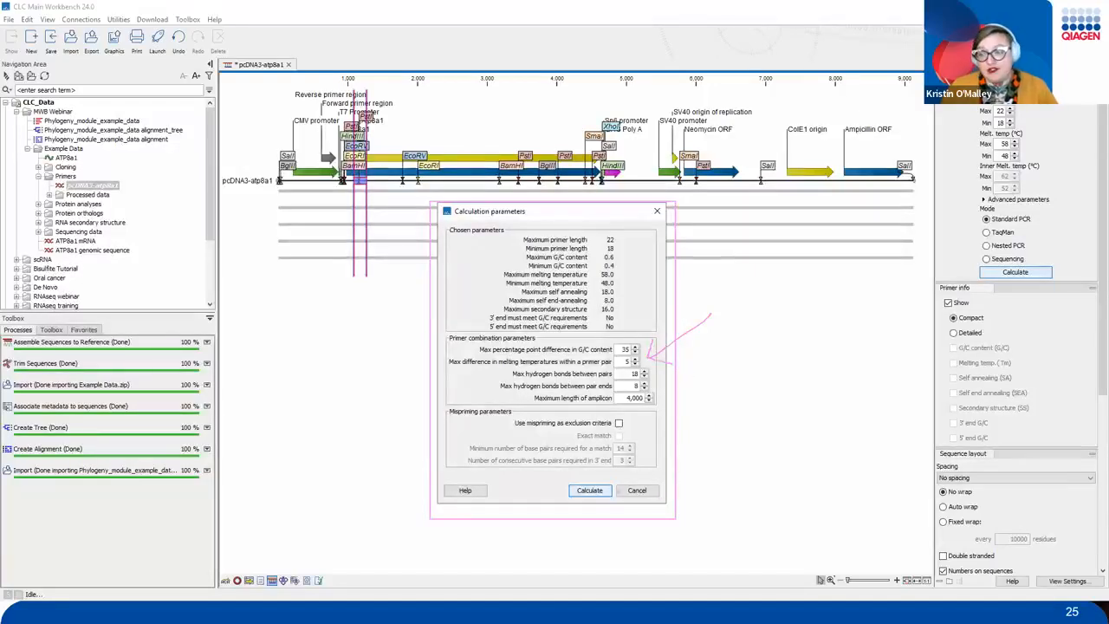
pyautogui.moveTo(617, 472)
pyautogui.mouseDown()
pyautogui.moveTo(594, 468)
pyautogui.moveTo(609, 518)
pyautogui.moveTo(575, 472)
pyautogui.mouseUp()
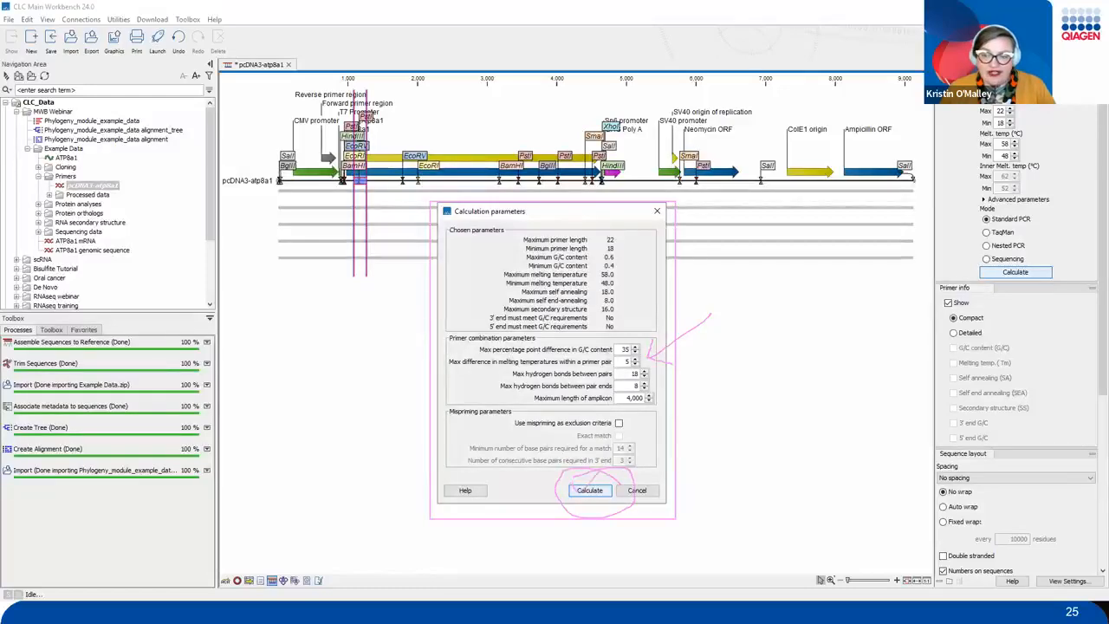
pyautogui.press('Escape')
pyautogui.click(590, 491)
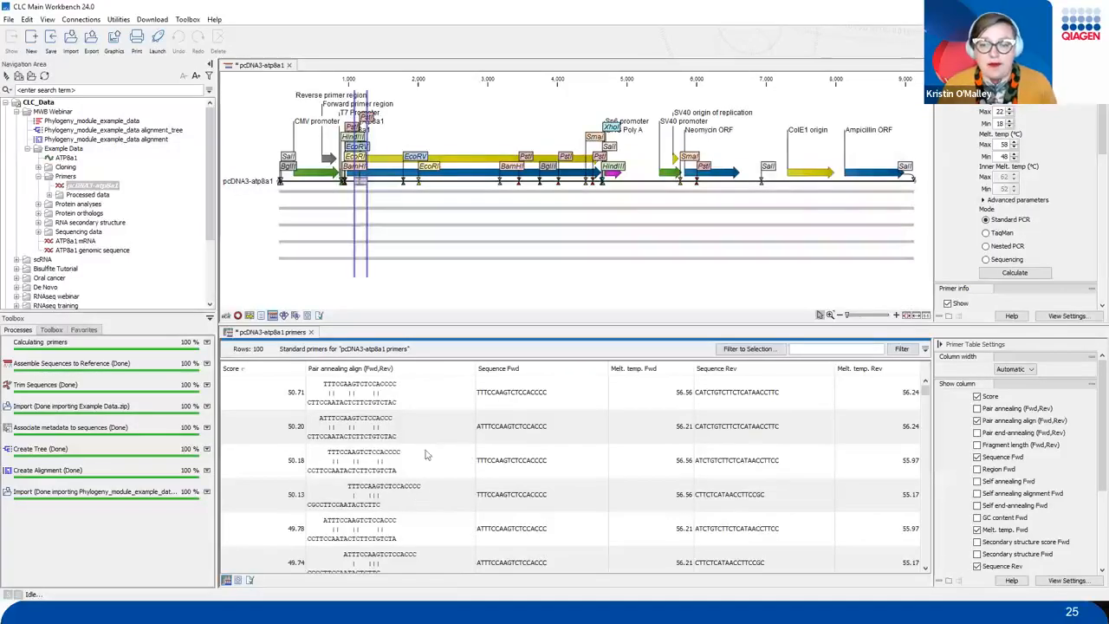
# Save the forward and reverse primers of the top-scoring pair to the Webinar folder.
pyautogui.click(420, 396)
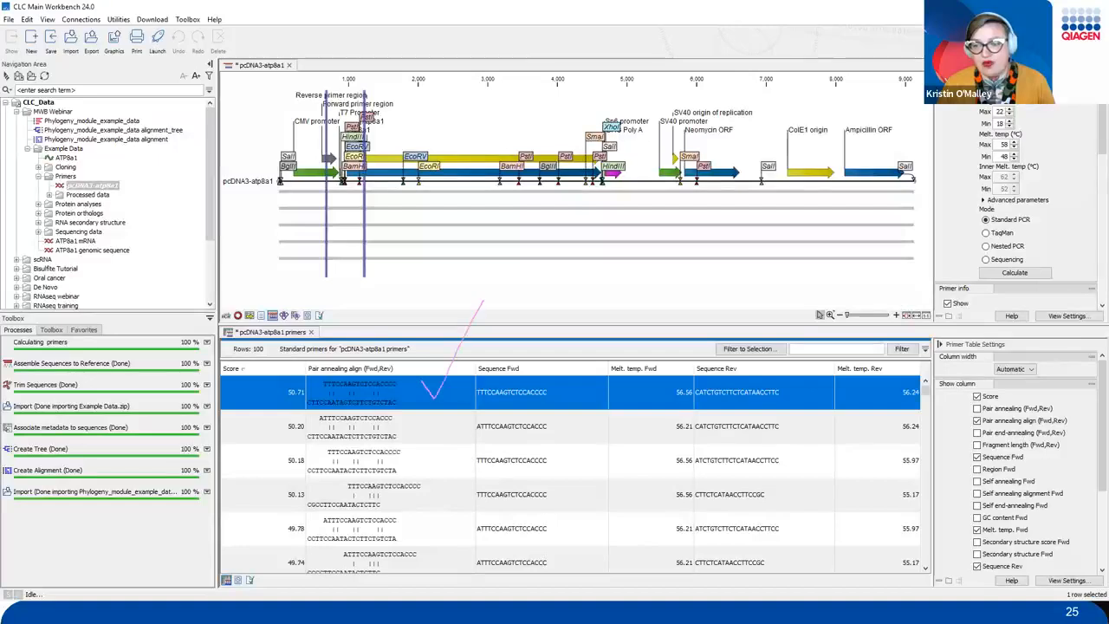
pyautogui.rightClick(423, 394)
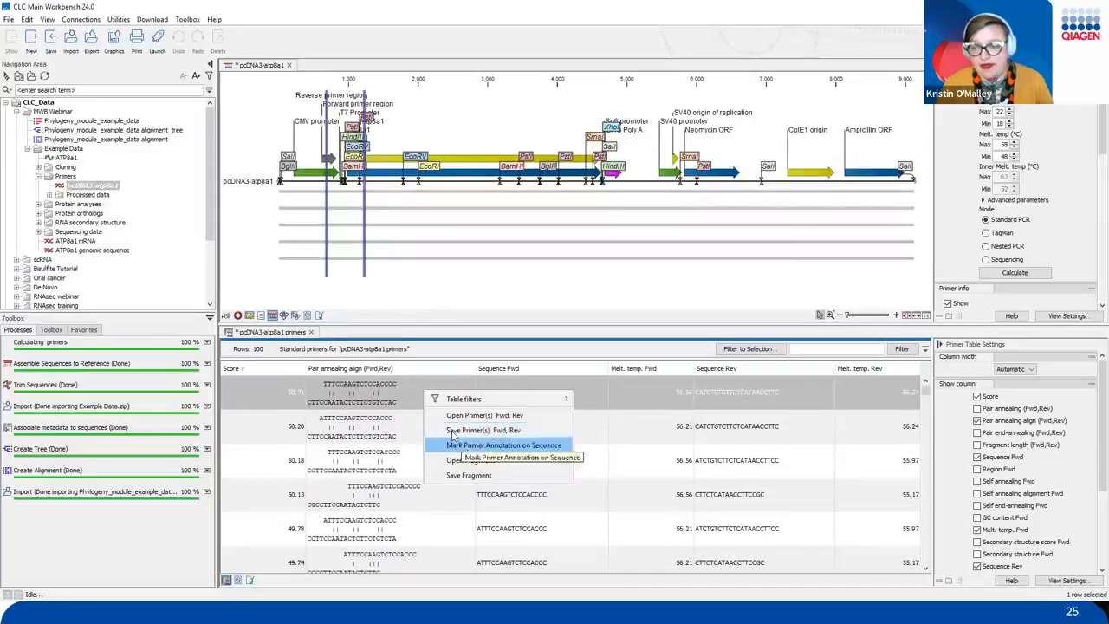
pyautogui.click(454, 430)
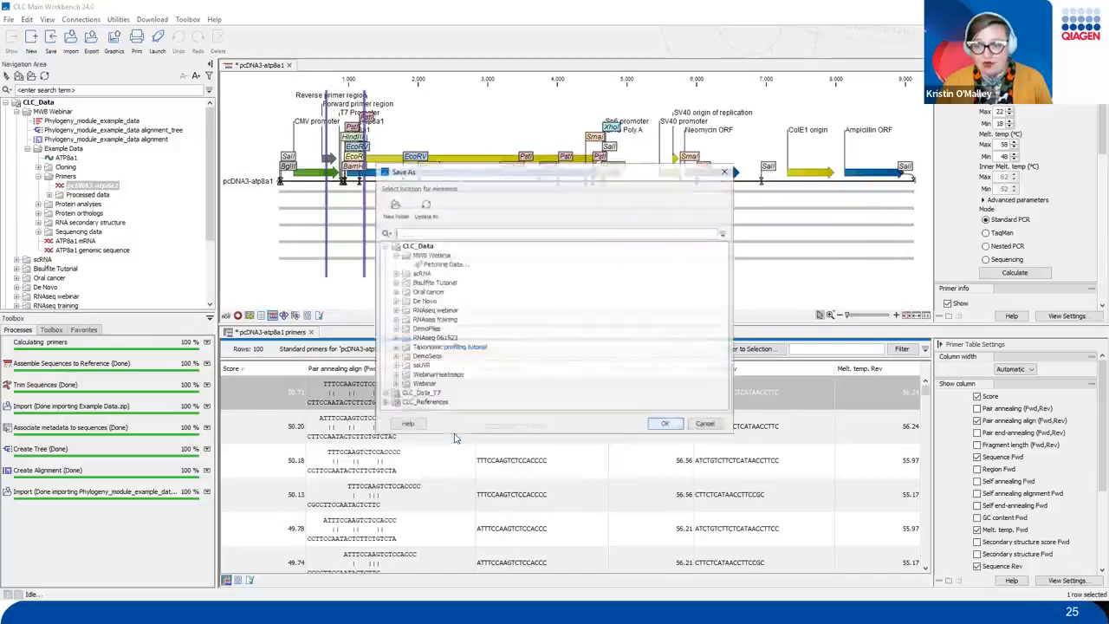
pyautogui.scroll(-4, 412, 357)
pyautogui.click(423, 387)
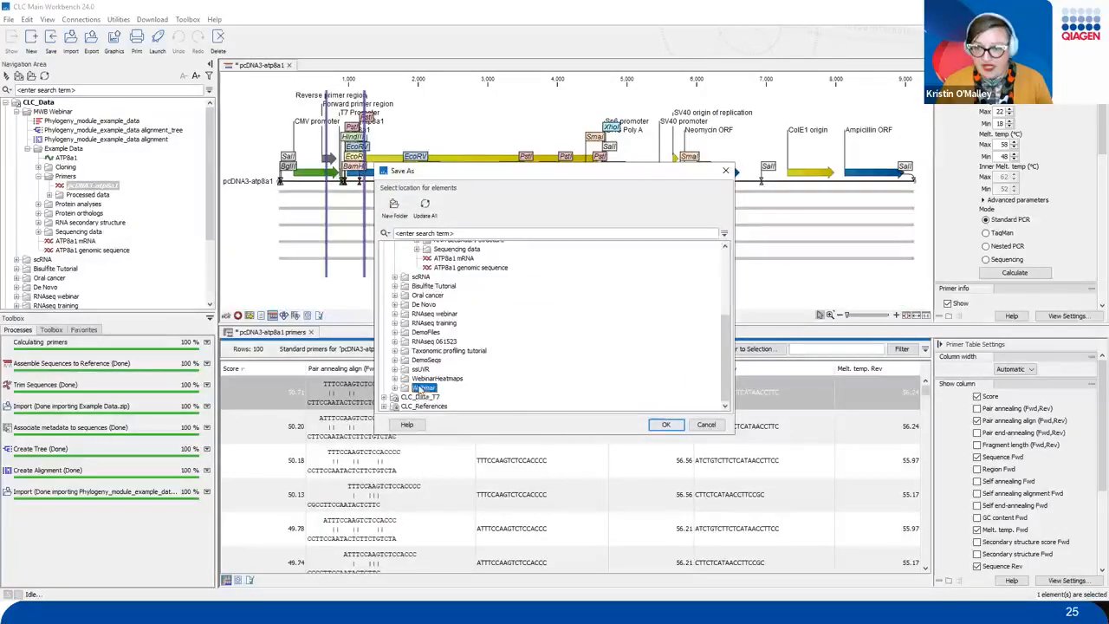
pyautogui.click(663, 424)
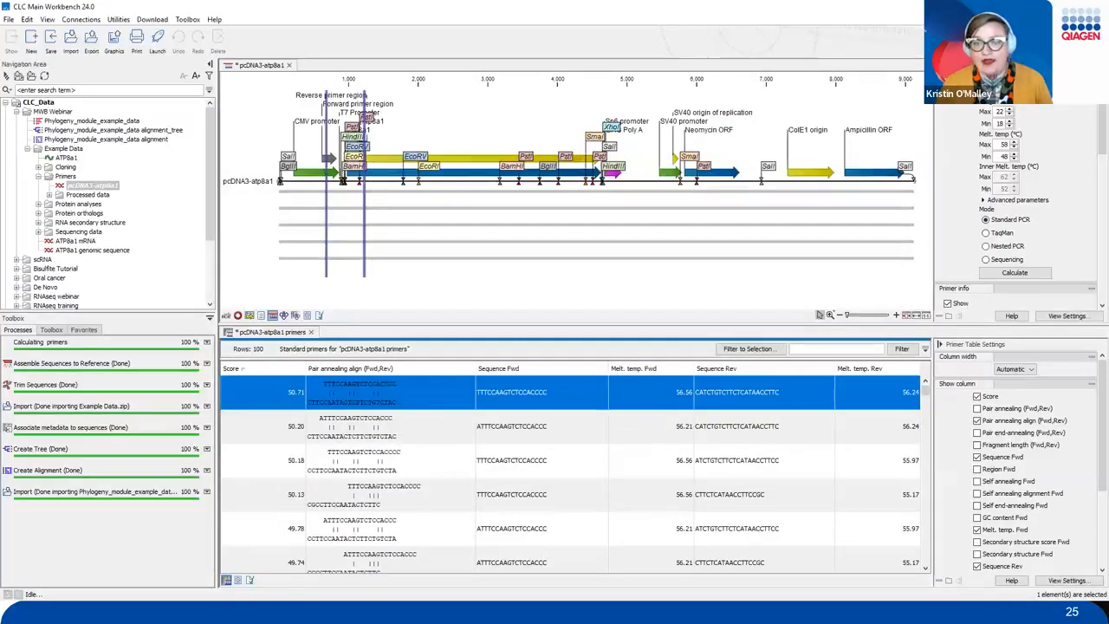
# Locate the saved pcDNA3-atp8a1 forward and reverse primers in the Webinar folder.
pyautogui.scroll(-3, 73, 178)
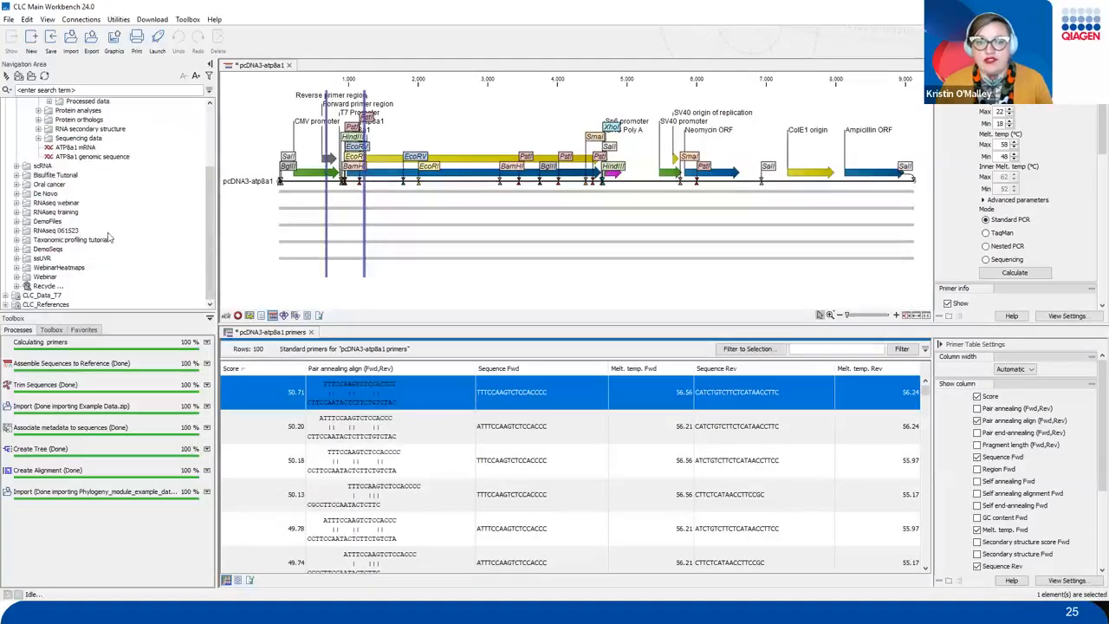
pyautogui.click(16, 277)
pyautogui.scroll(-5, 89, 270)
pyautogui.click(95, 267)
pyautogui.click(97, 277)
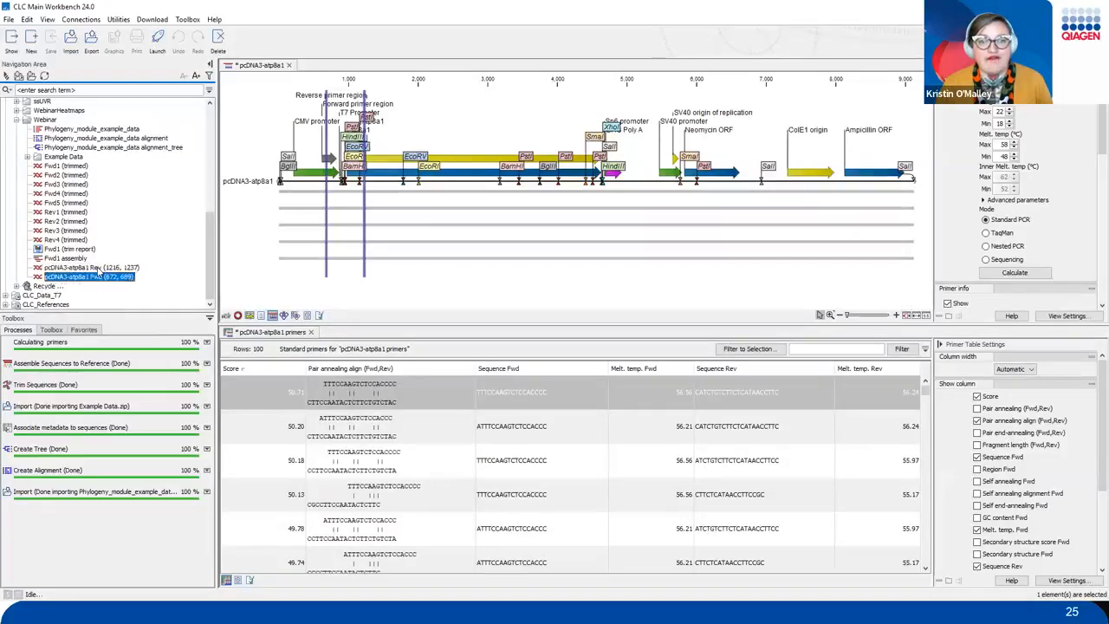
pyautogui.click(99, 268)
pyautogui.click(99, 278)
pyautogui.click(99, 268)
pyautogui.click(99, 277)
pyautogui.click(99, 269)
pyautogui.click(98, 278)
pyautogui.click(98, 269)
pyautogui.click(97, 277)
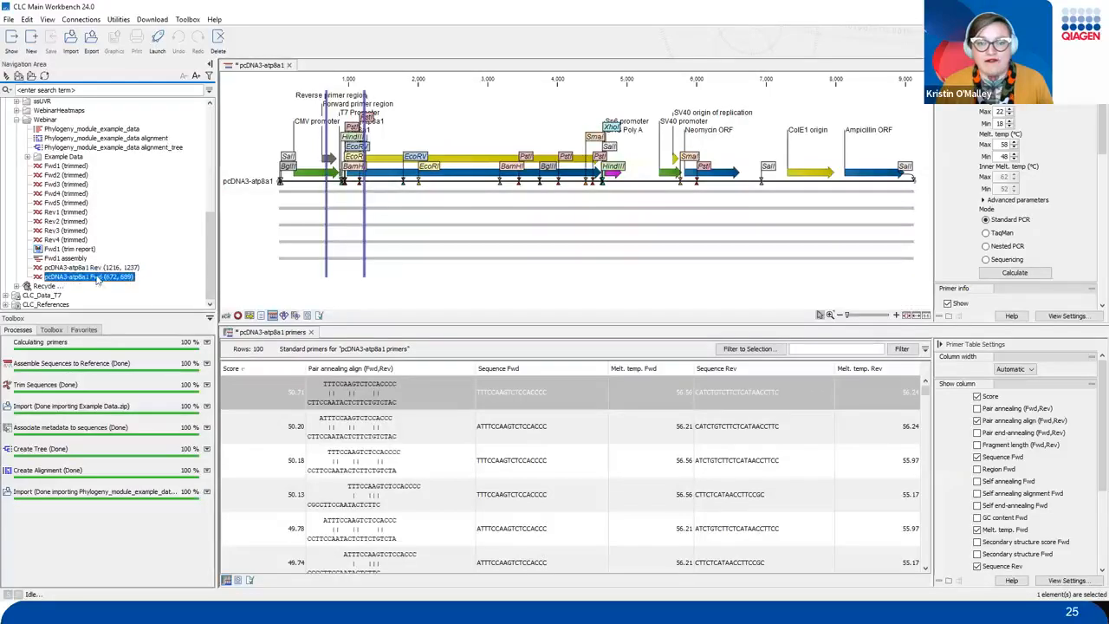
pyautogui.click(98, 268)
pyautogui.click(98, 277)
pyautogui.click(97, 269)
pyautogui.click(98, 277)
pyautogui.click(98, 269)
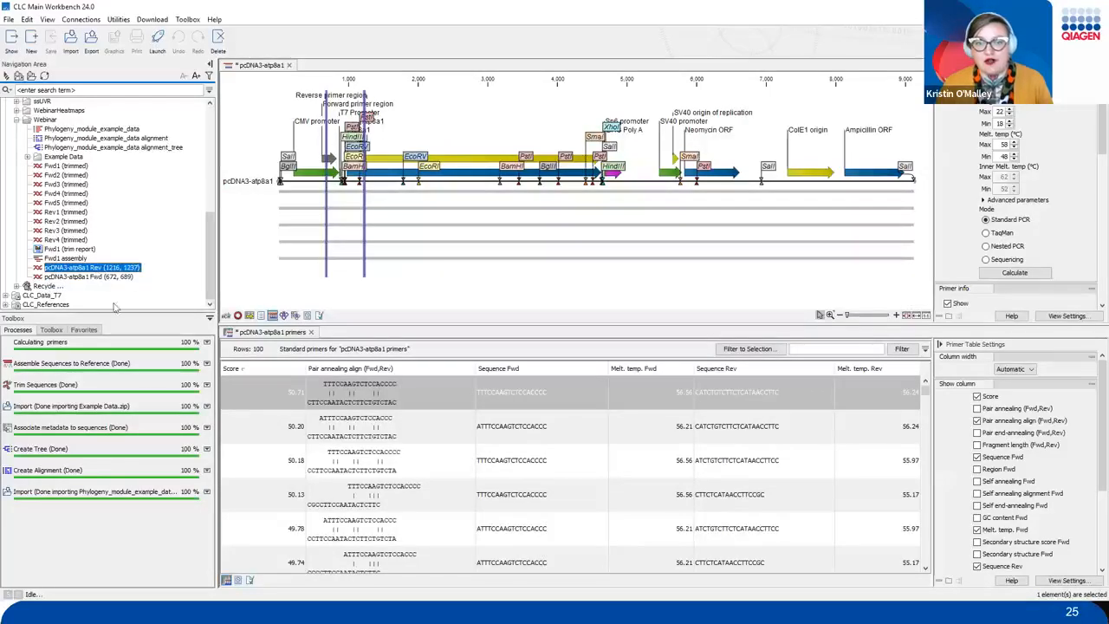
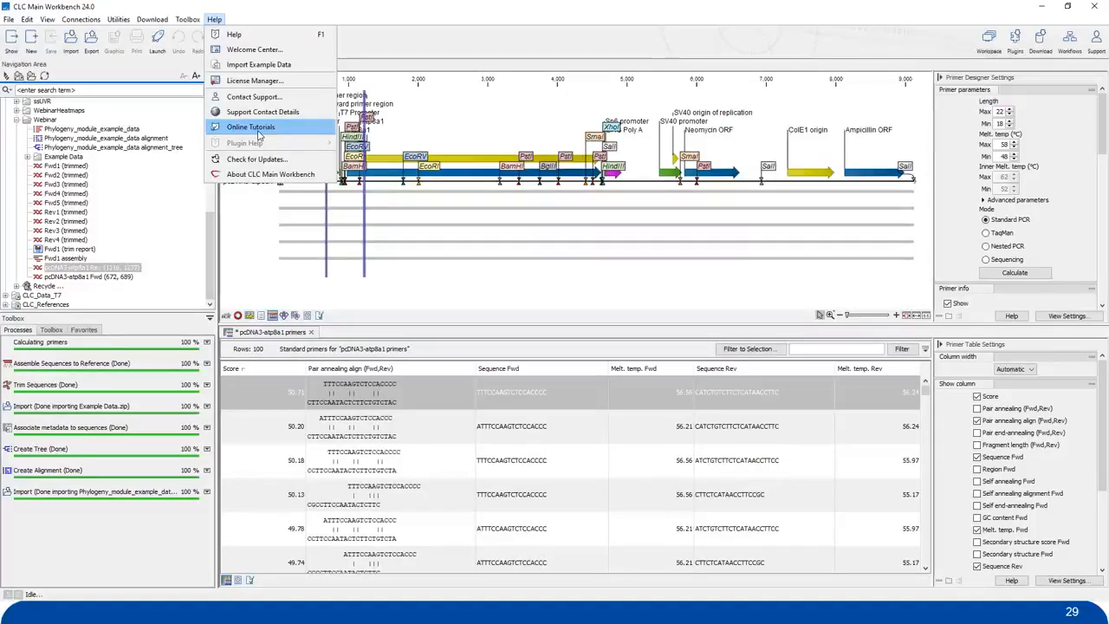
# Show the available analysis tools and look through the Cloning group.
pyautogui.click(374, 19)
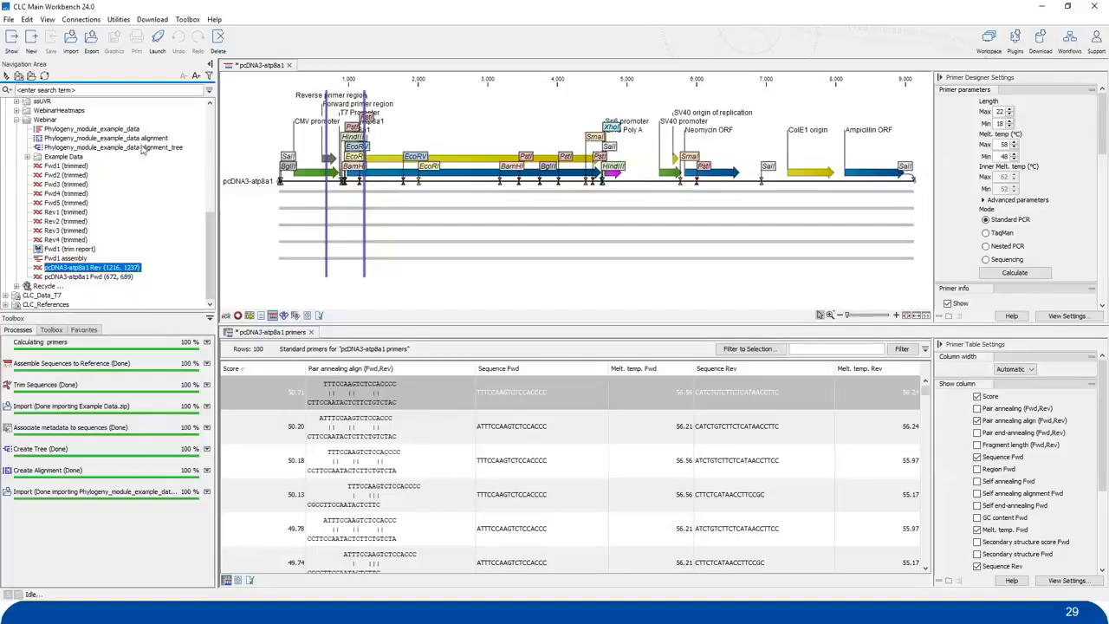
pyautogui.click(52, 329)
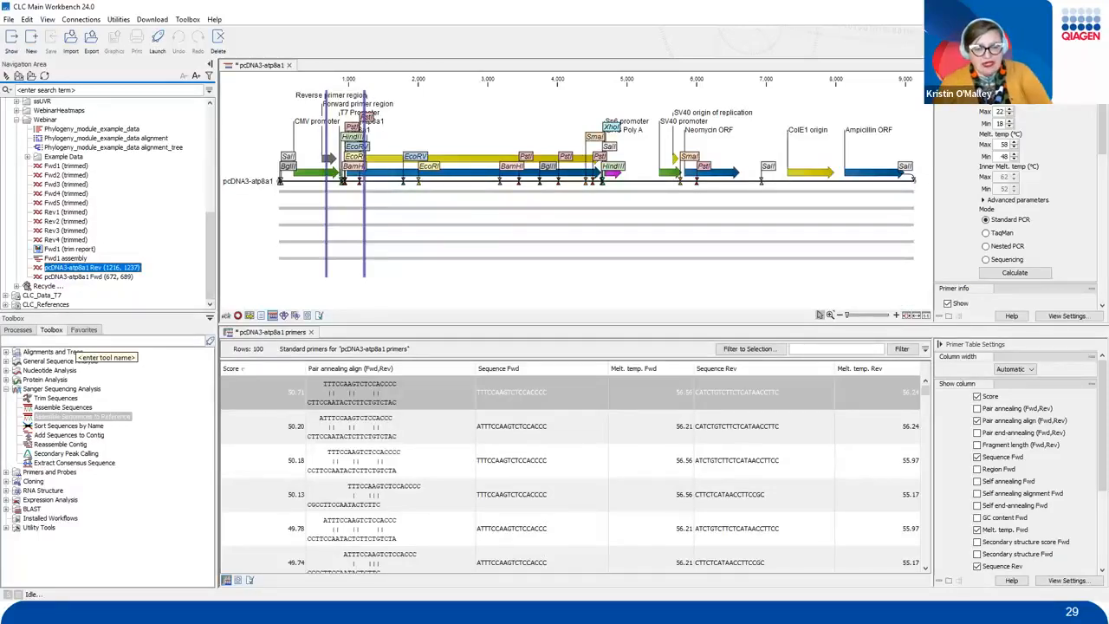
pyautogui.click(7, 482)
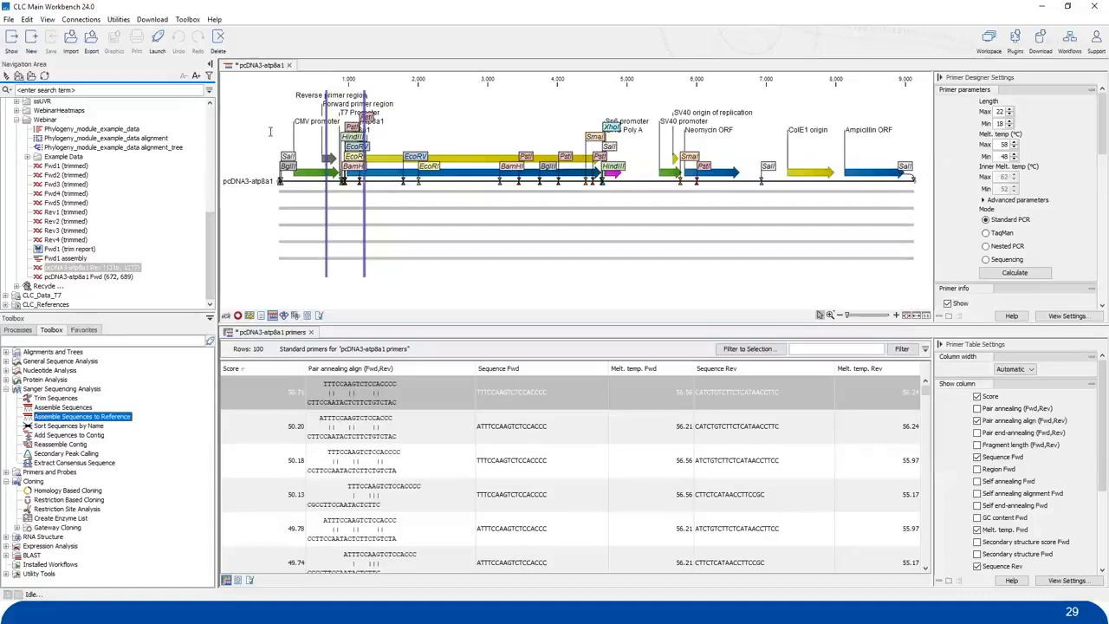
# Close the pcDNA3-atp8a1 primer designer and its primer table without saving the changes.
pyautogui.click(289, 70)
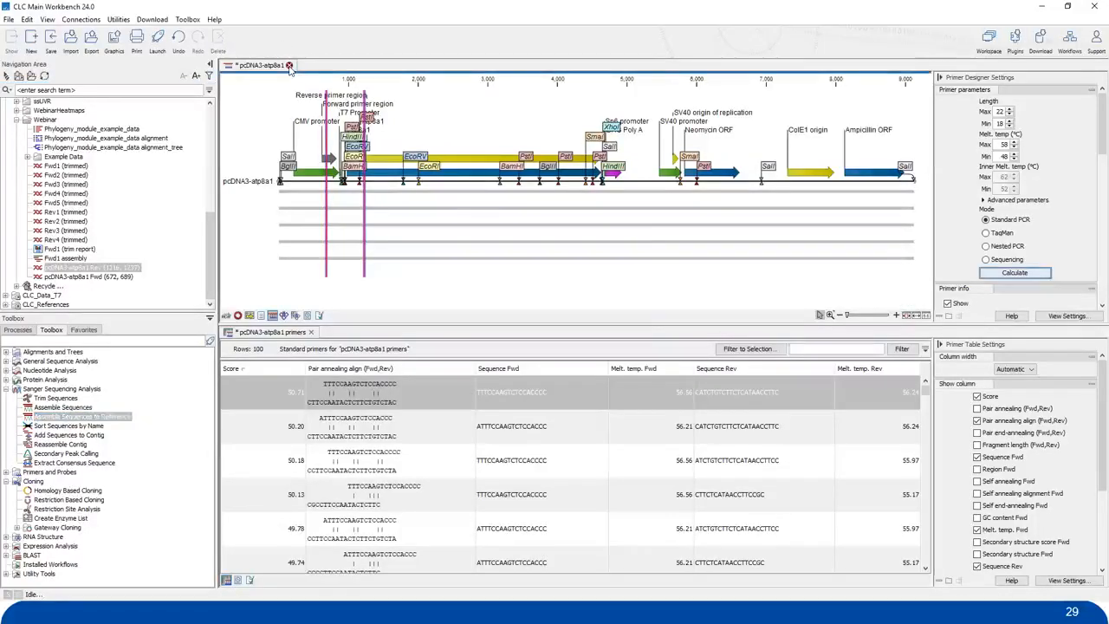
pyautogui.click(290, 65)
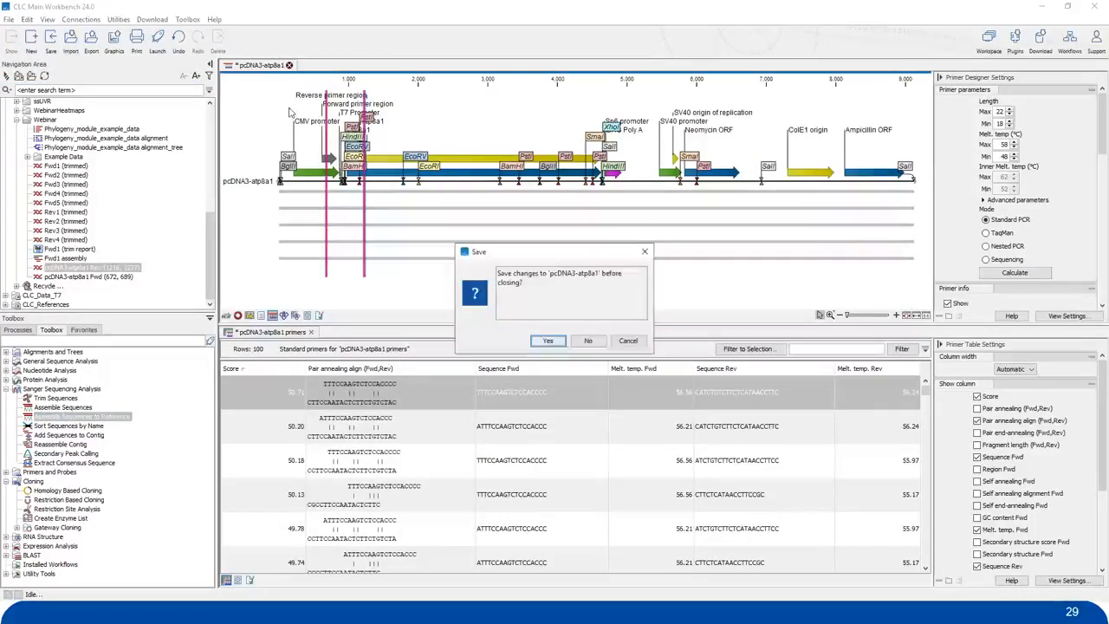
pyautogui.click(601, 343)
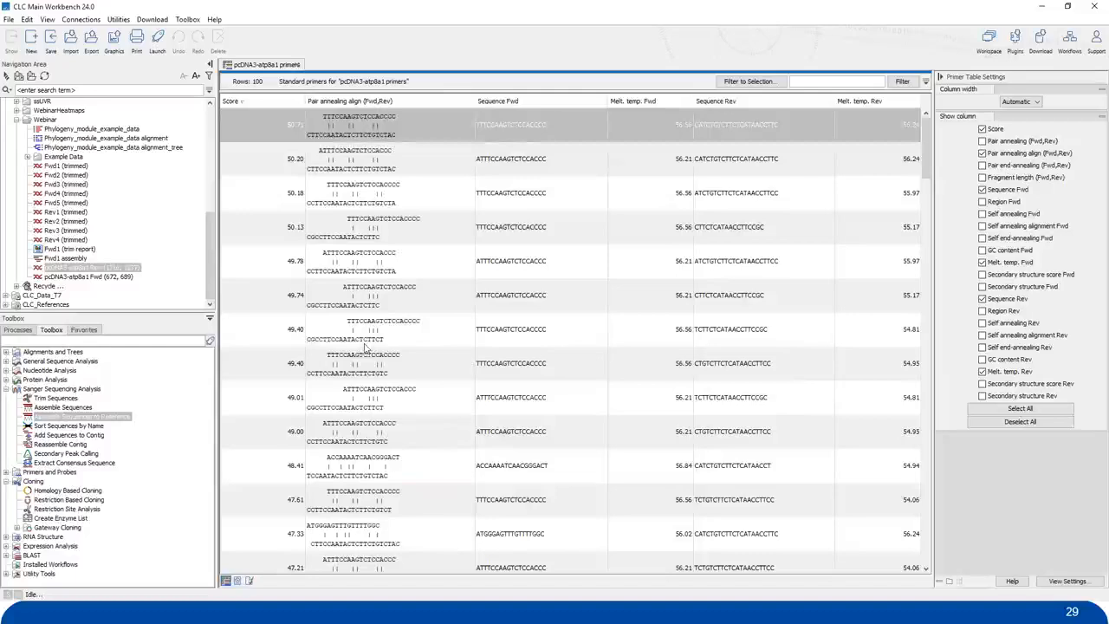
pyautogui.click(311, 65)
pyautogui.click(585, 342)
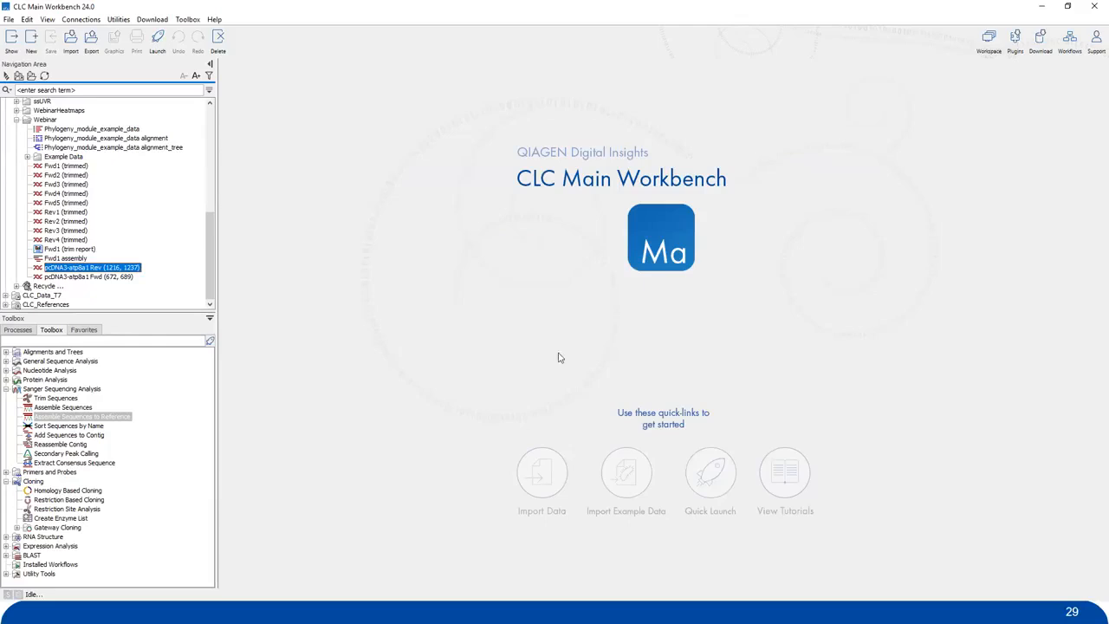
# Collapse the Webinar folder and the Primers folder under Example Data.
pyautogui.click(16, 120)
pyautogui.scroll(3, 121, 254)
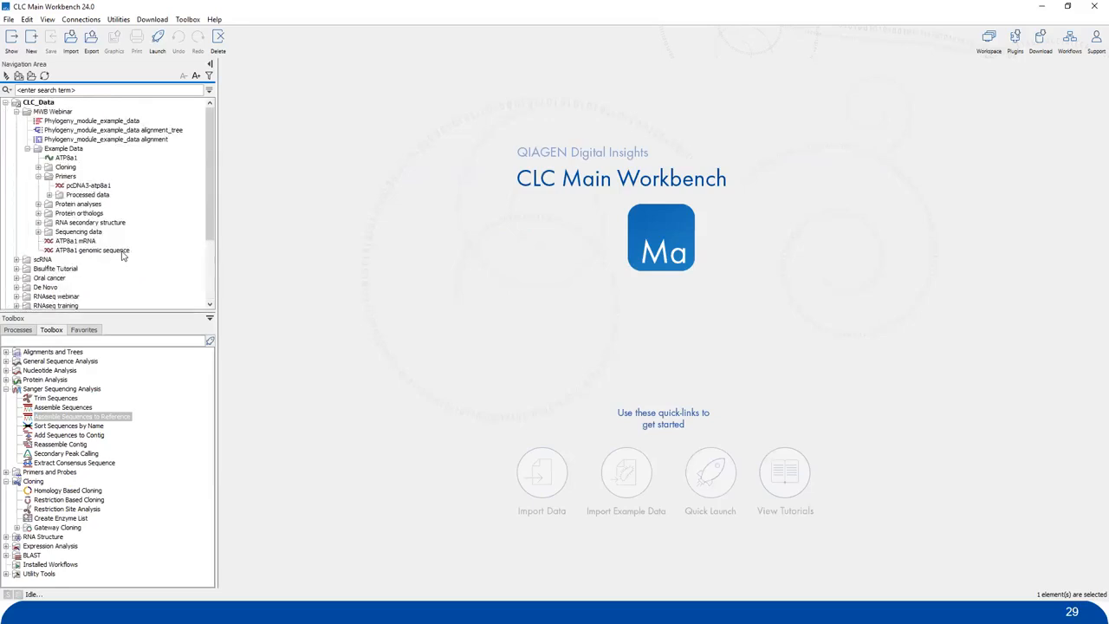
pyautogui.click(38, 177)
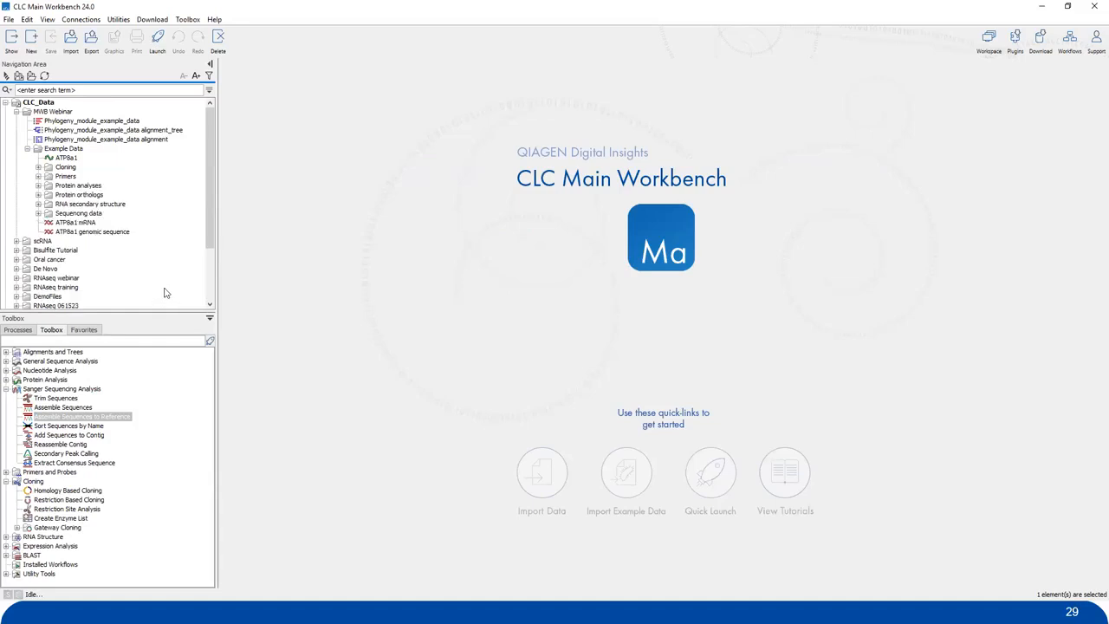
pyautogui.click(64, 177)
pyautogui.click(38, 177)
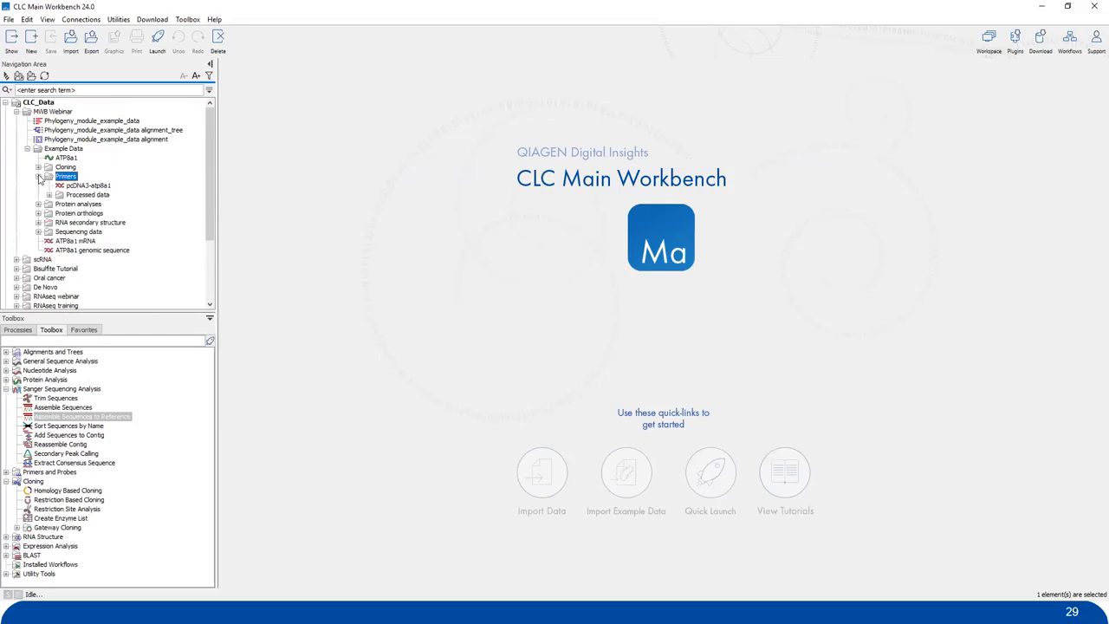
pyautogui.click(38, 176)
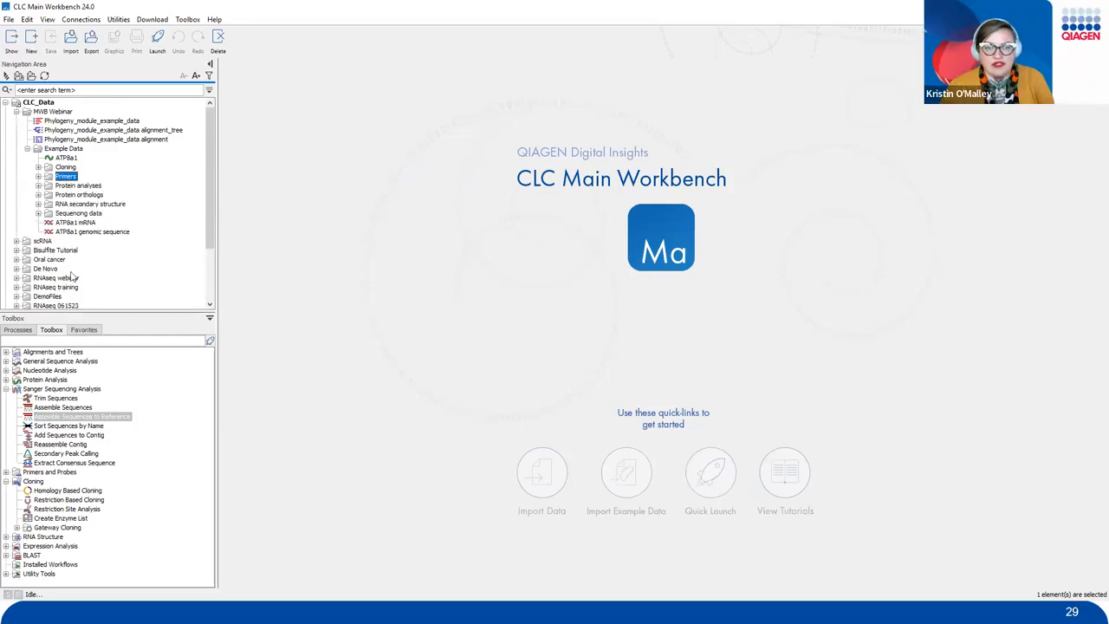
pyautogui.click(57, 409)
pyautogui.doubleClick(56, 409)
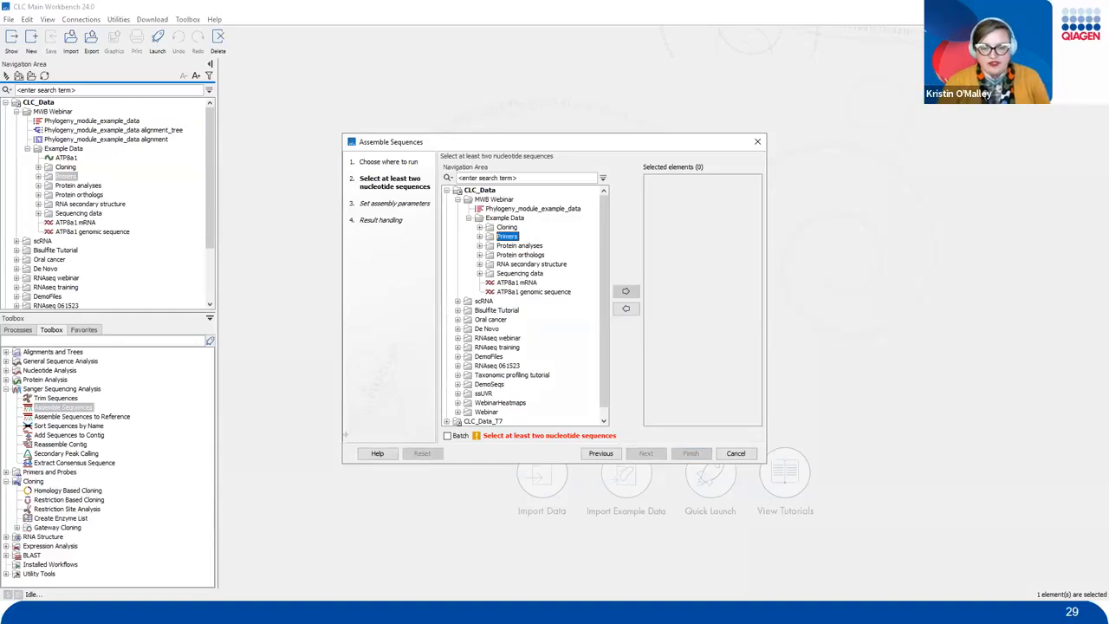
pyautogui.moveTo(331, 430)
pyautogui.mouseDown()
pyautogui.moveTo(378, 508)
pyautogui.moveTo(410, 485)
pyautogui.moveTo(383, 545)
pyautogui.mouseUp()
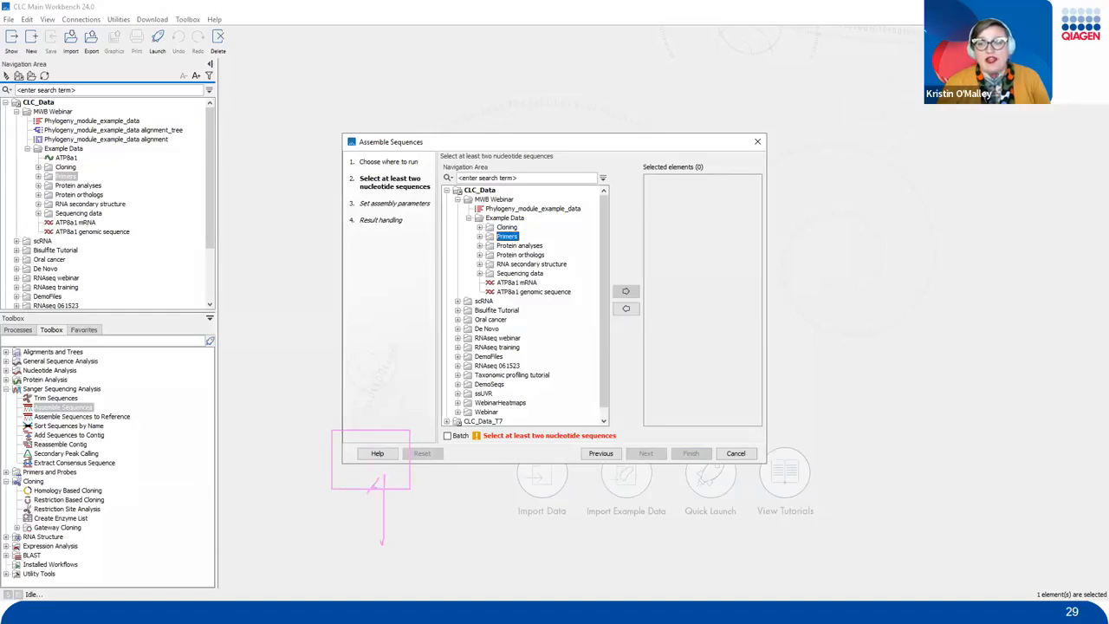
pyautogui.moveTo(389, 472); pyautogui.dragTo(411, 503)
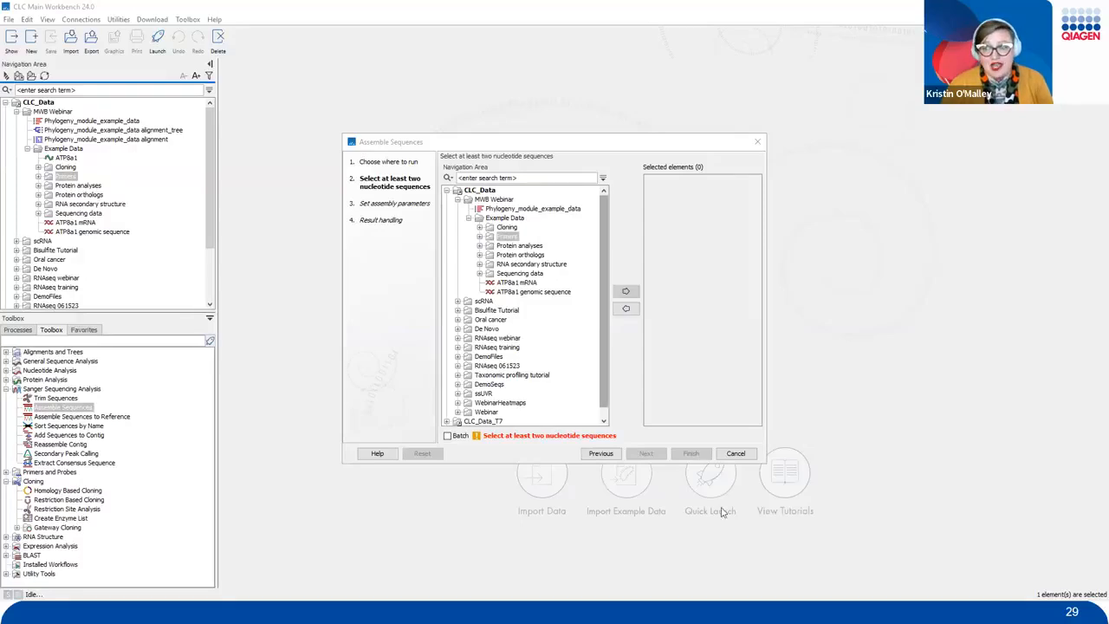
pyautogui.click(736, 454)
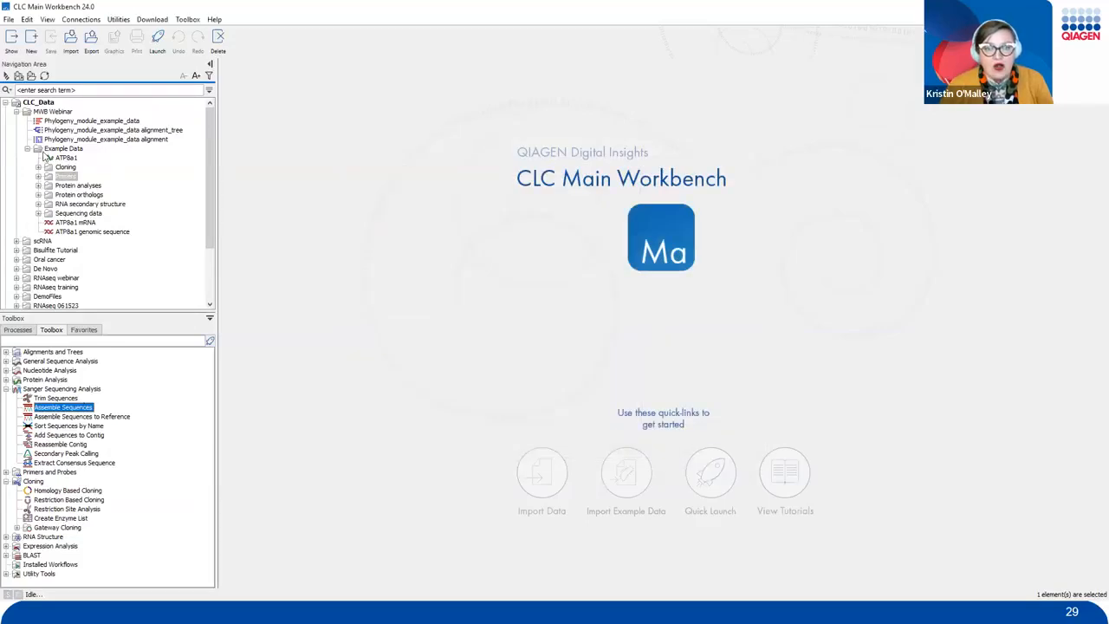
# Open the pcDNA3-atp8a1 and pcDNA4_TO sequences from the Cloning folder under Example Data.
pyautogui.click(69, 158)
pyautogui.click(69, 148)
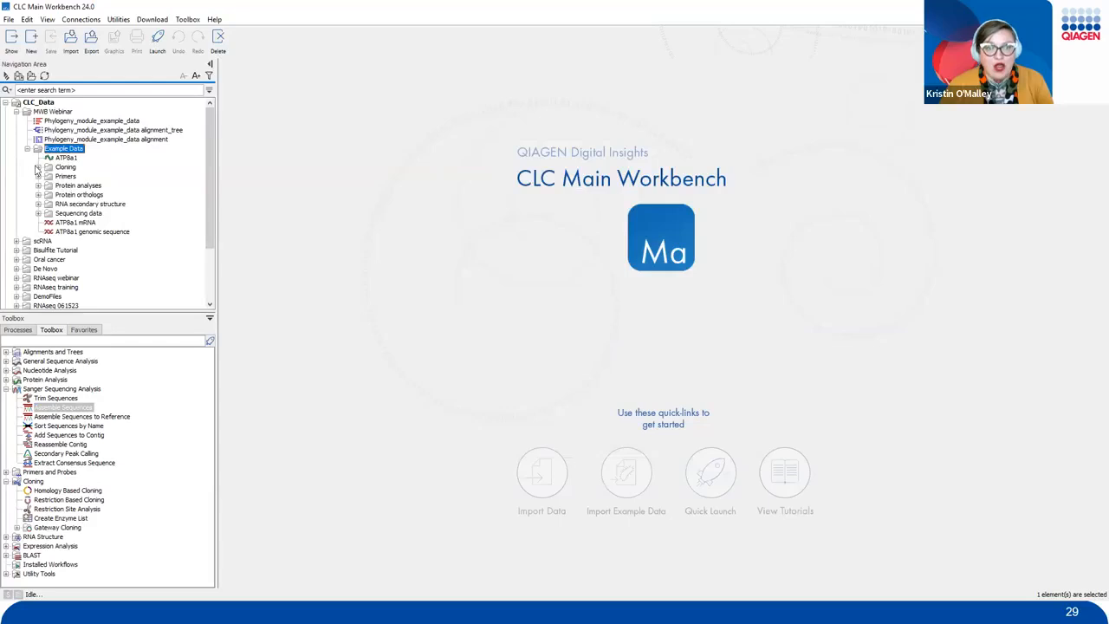
pyautogui.click(38, 167)
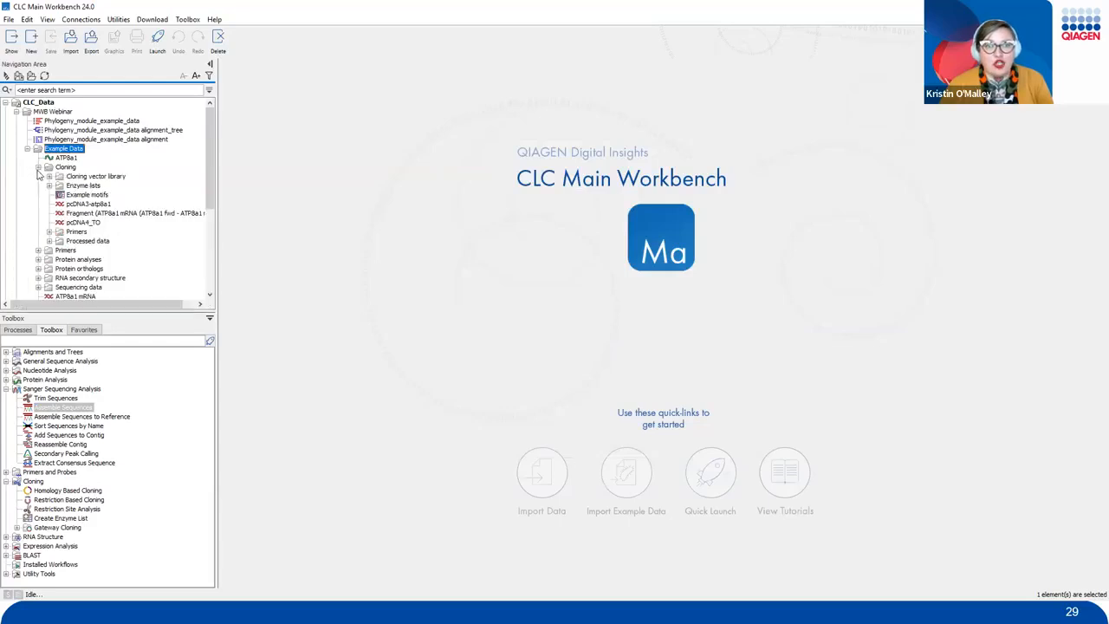
pyautogui.click(77, 231)
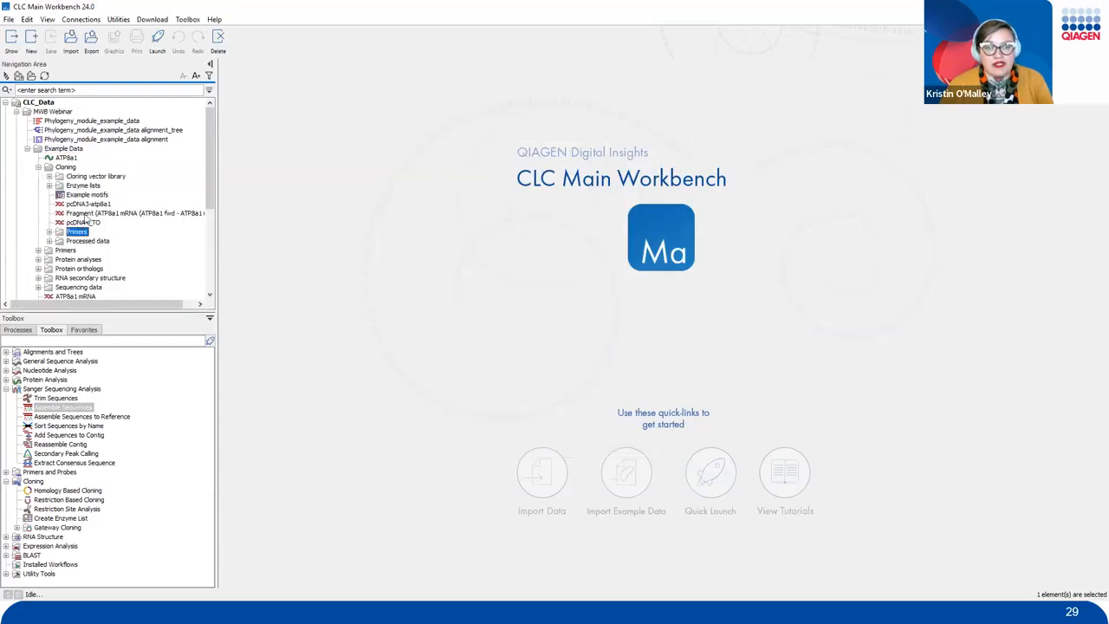
pyautogui.click(86, 204)
pyautogui.doubleClick(87, 205)
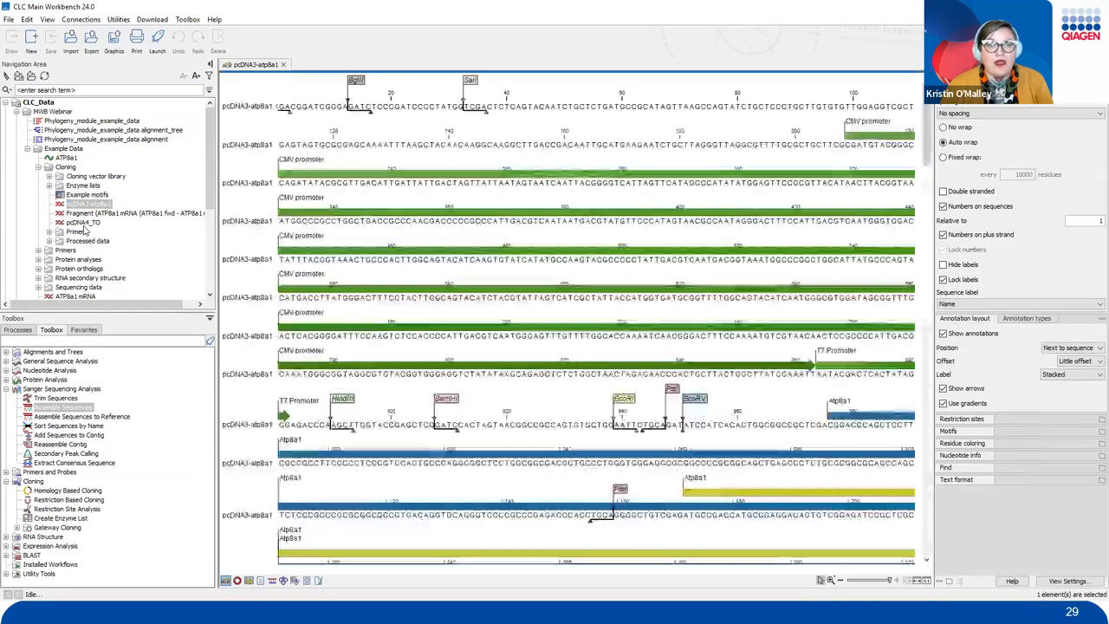
pyautogui.click(85, 223)
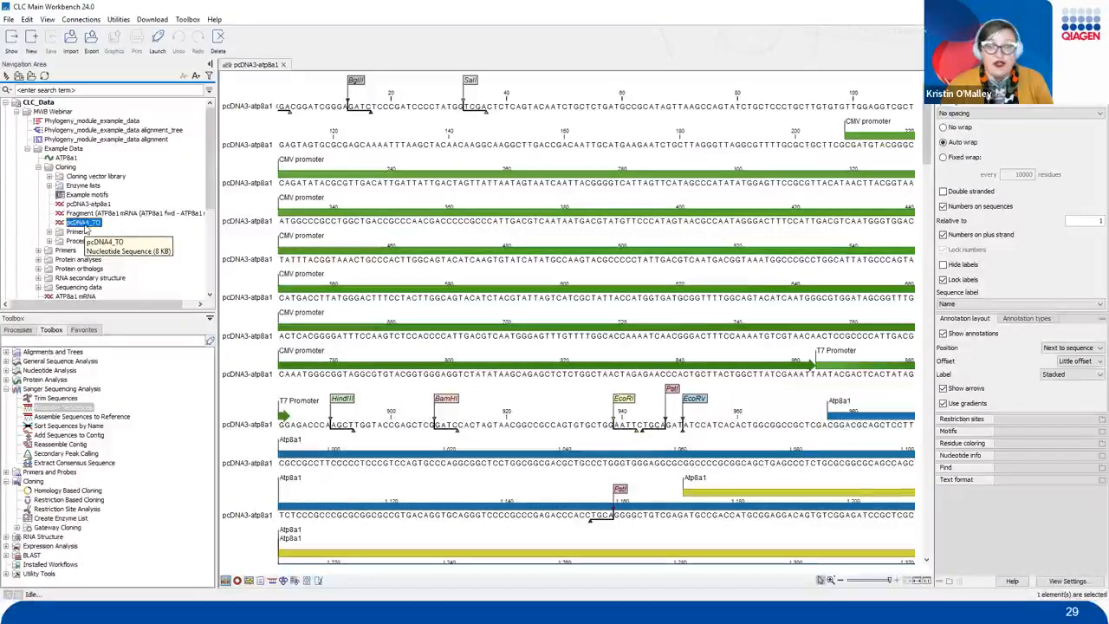
pyautogui.doubleClick(85, 224)
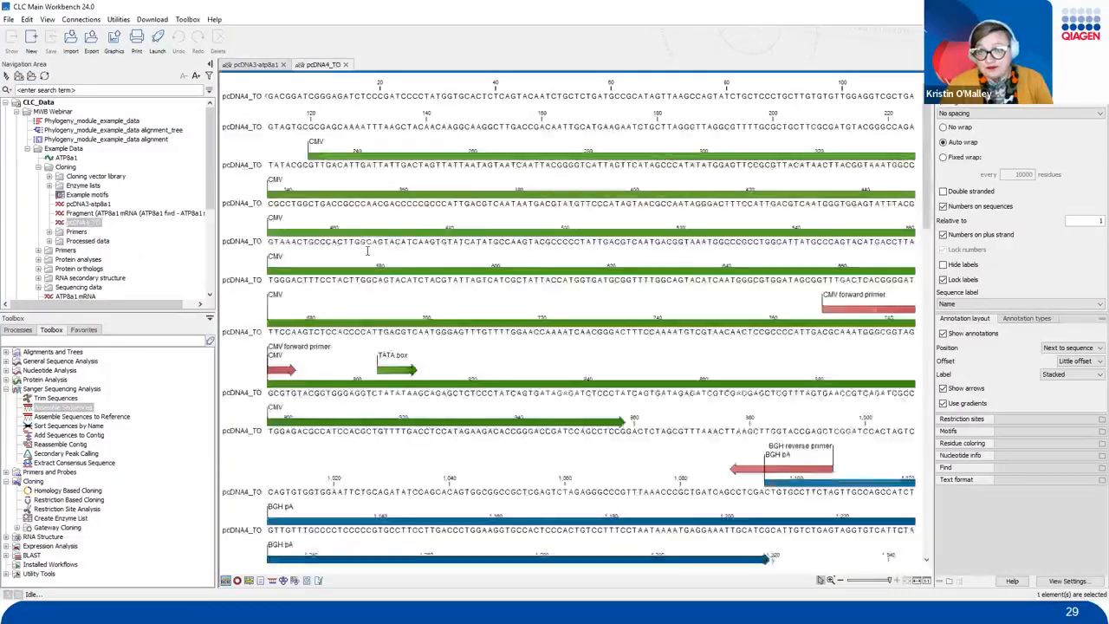
# Split the view horizontally to show pcDNA4_TO below pcDNA3-atp8a1, and enlarge the pcDNA4_TO pane.
pyautogui.click(252, 64)
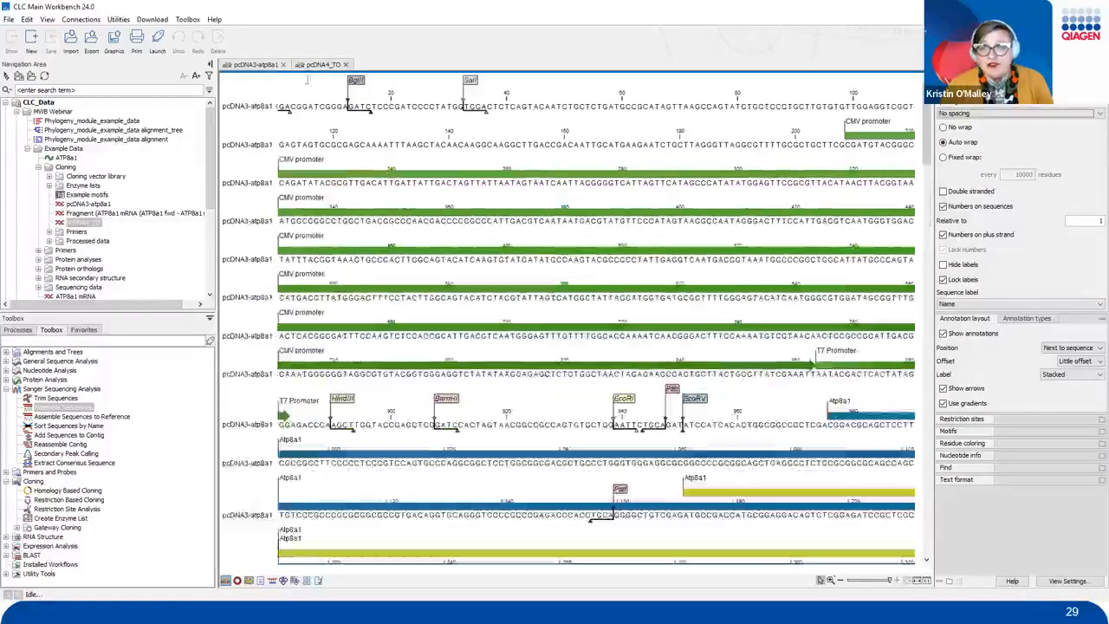
pyautogui.click(320, 65)
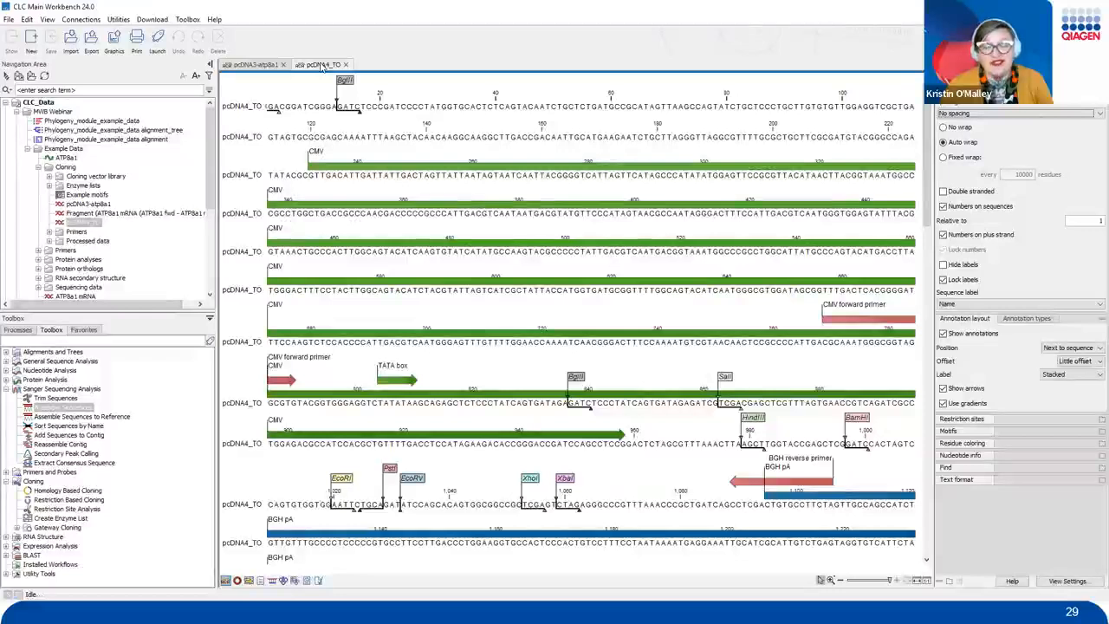
pyautogui.rightClick(322, 66)
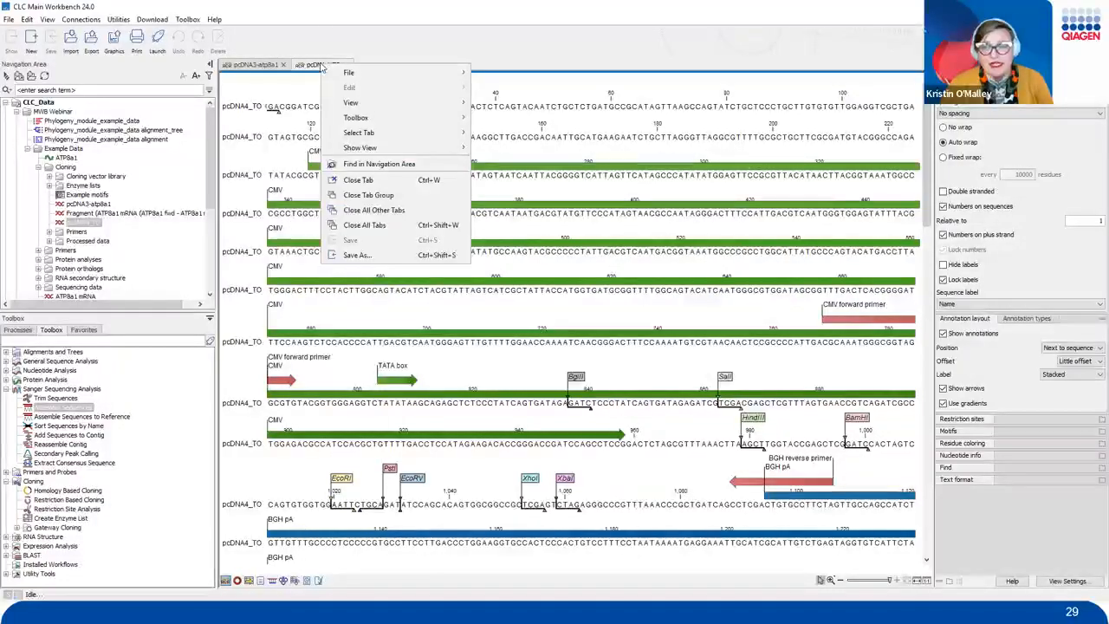
pyautogui.click(317, 22)
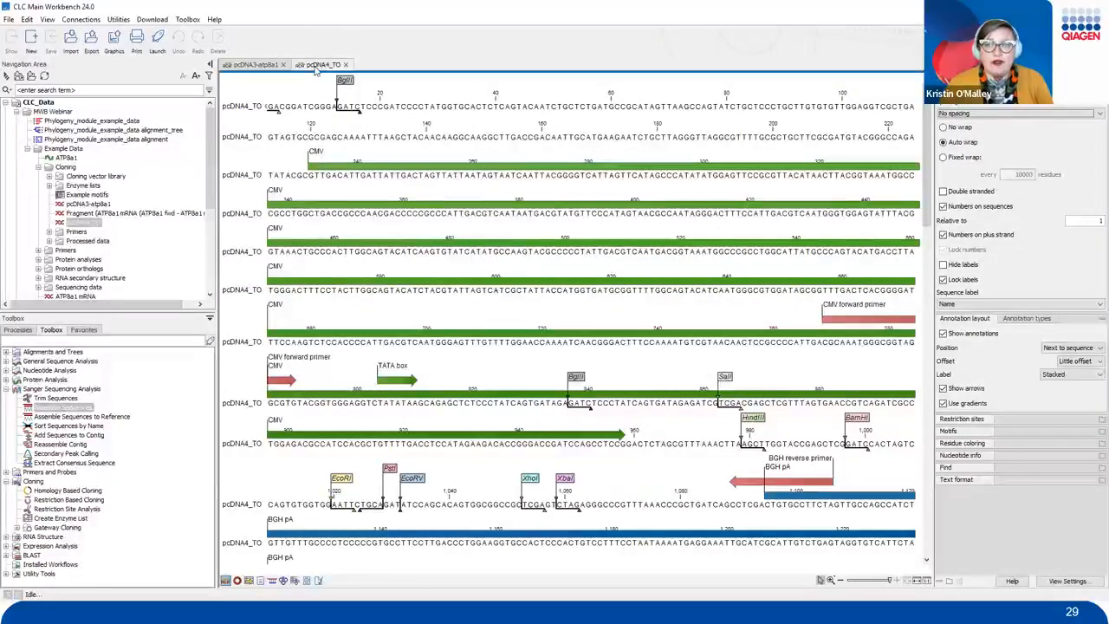
pyautogui.rightClick(316, 70)
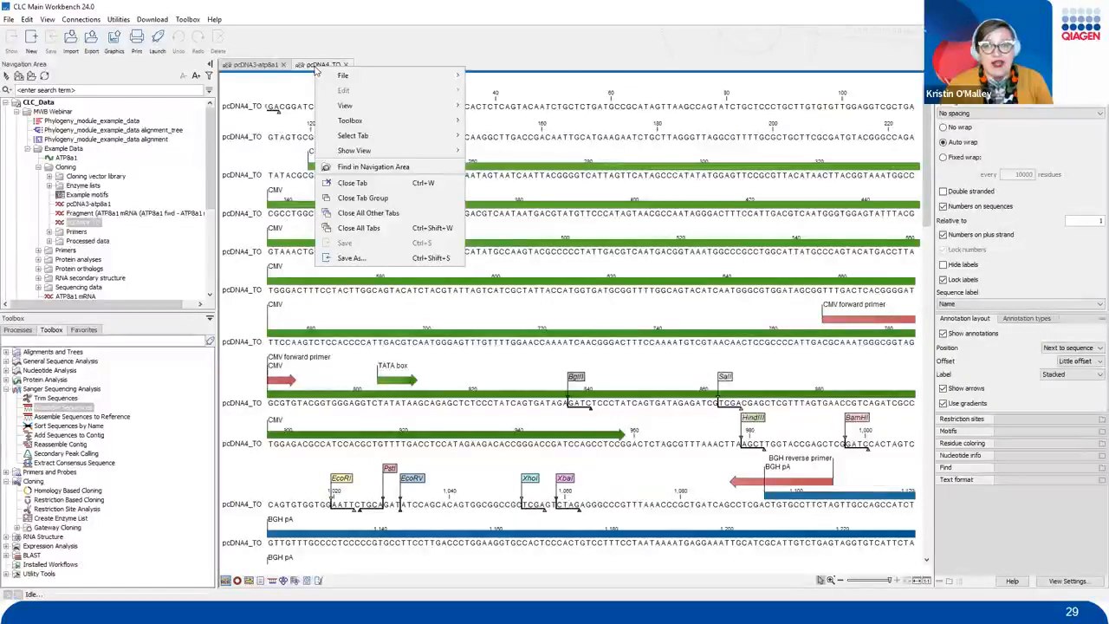
pyautogui.moveTo(362, 105)
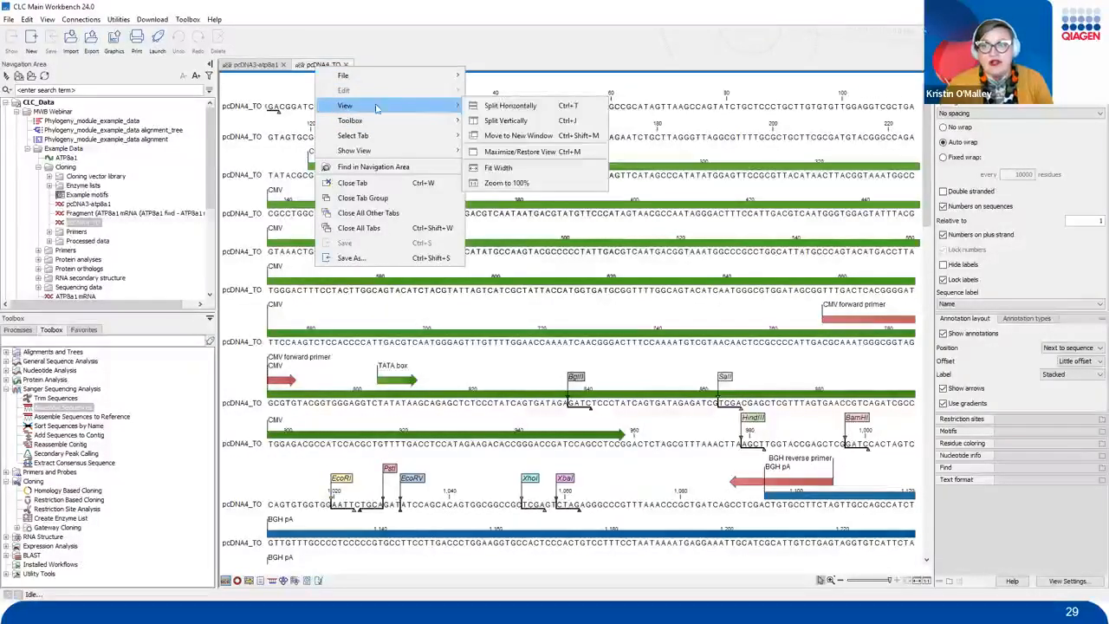
pyautogui.click(507, 105)
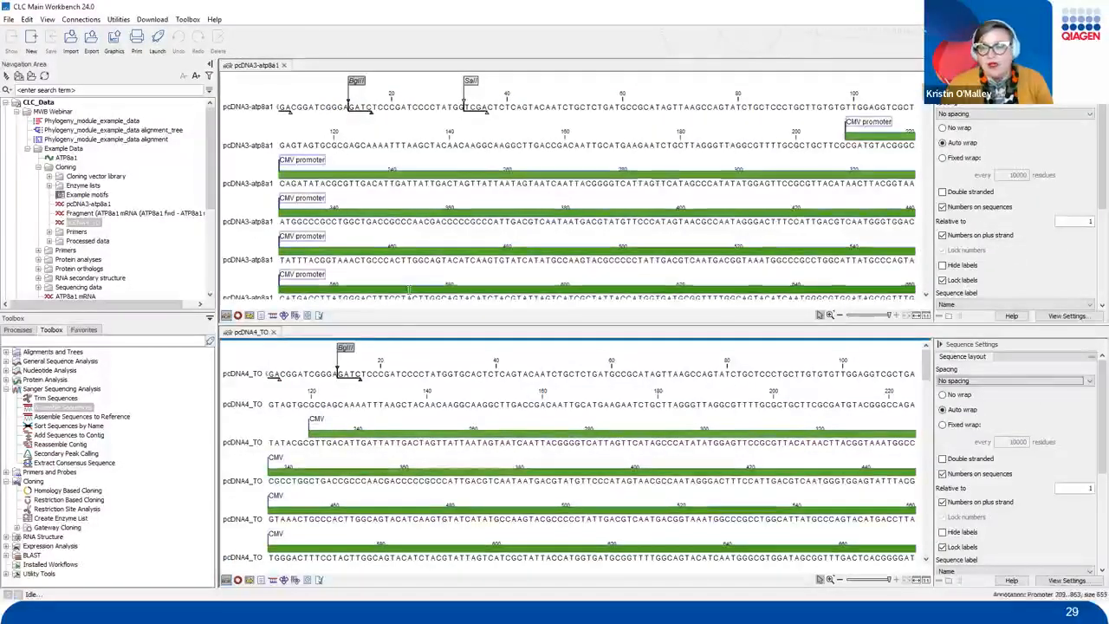
pyautogui.moveTo(567, 320); pyautogui.dragTo(567, 255)
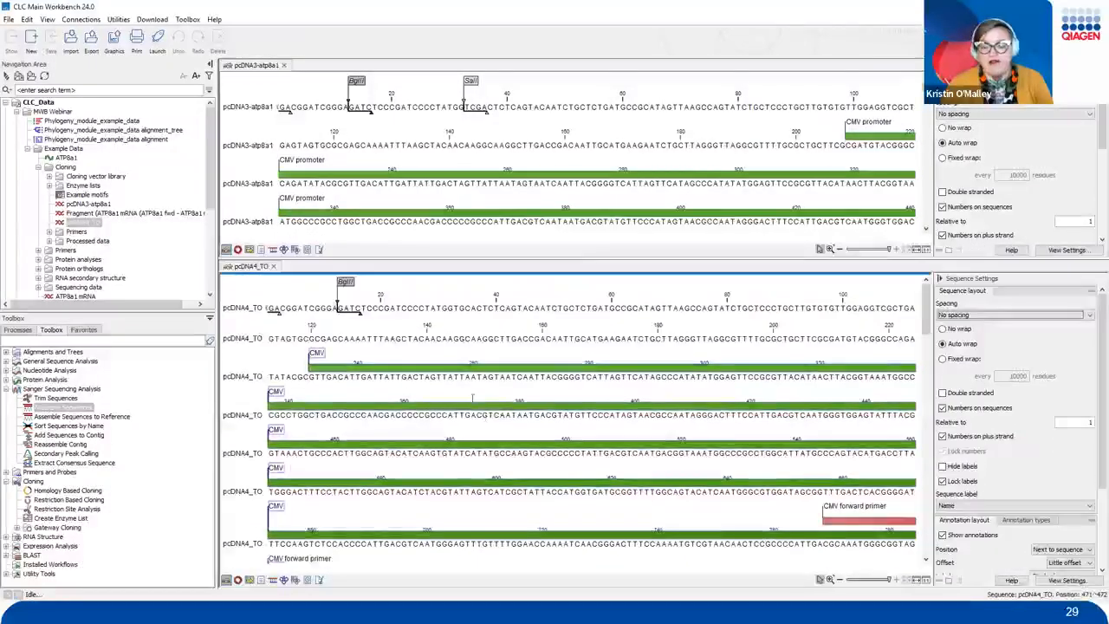
# Show pcDNA4_TO as a circular map and examine its restriction sites between the CMV promoter and BGH pA.
pyautogui.click(237, 580)
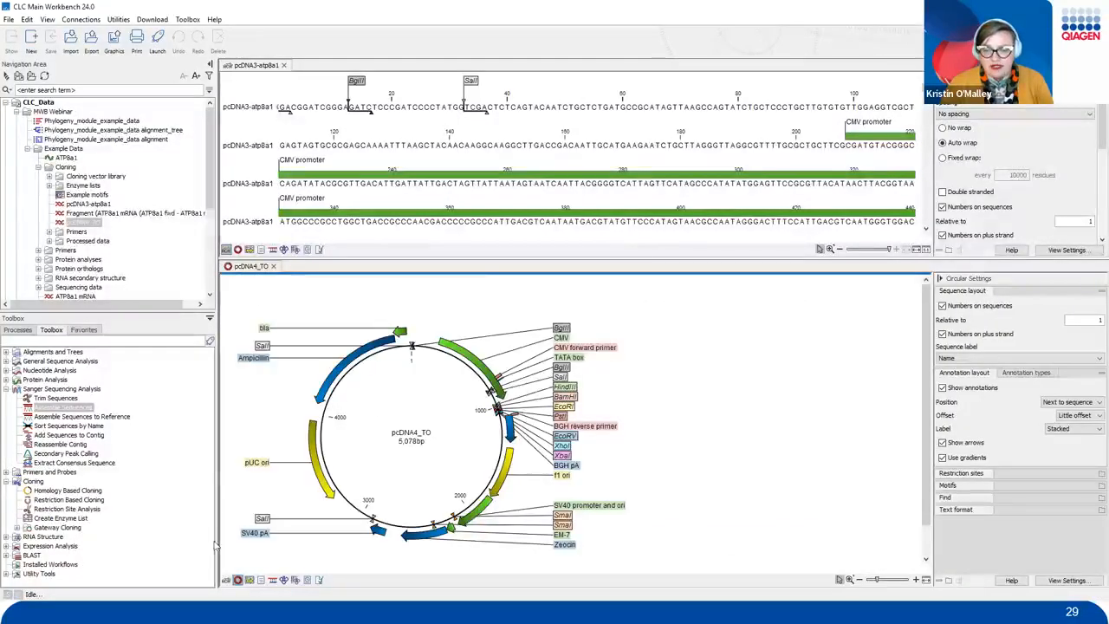
pyautogui.moveTo(241, 498)
pyautogui.mouseDown()
pyautogui.moveTo(227, 561)
pyautogui.moveTo(246, 541)
pyautogui.mouseUp()
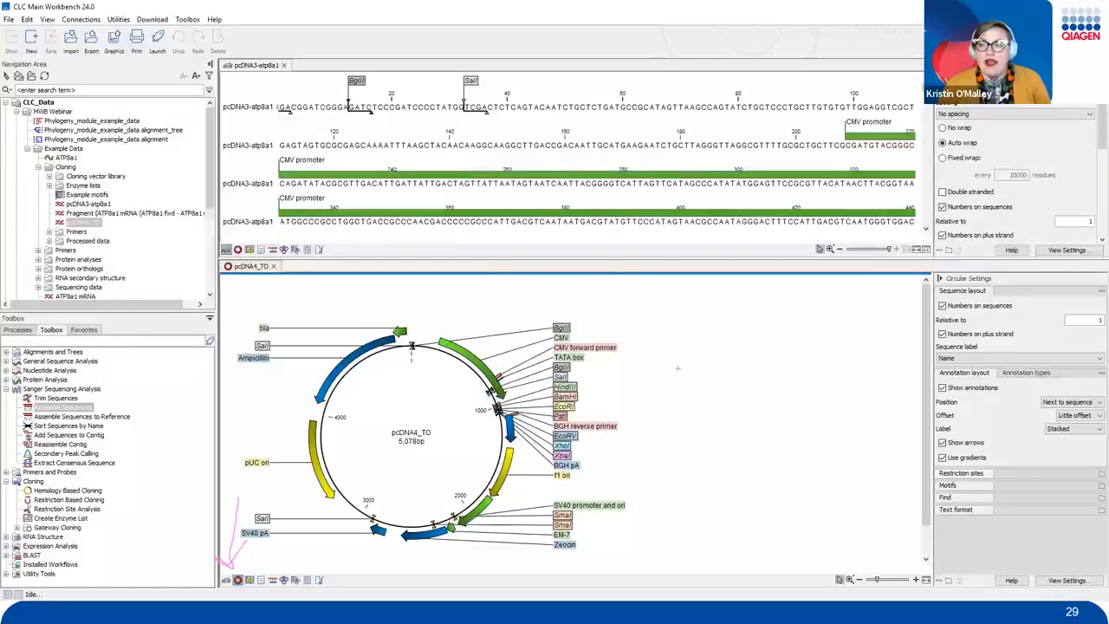
pyautogui.moveTo(525, 395)
pyautogui.mouseDown()
pyautogui.moveTo(477, 407)
pyautogui.moveTo(518, 426)
pyautogui.mouseUp()
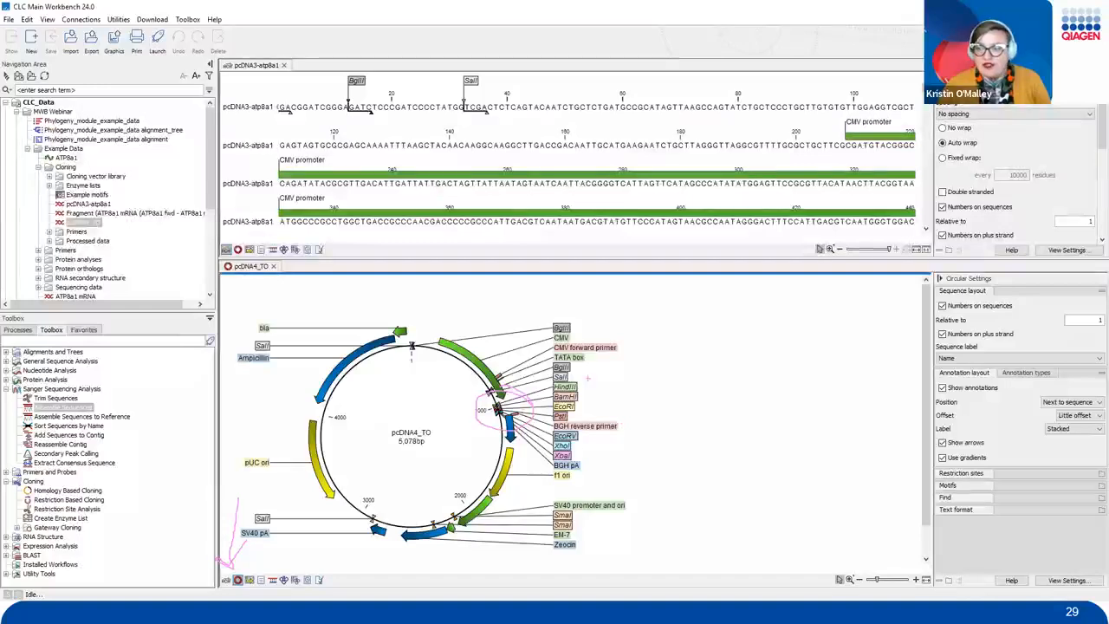
pyautogui.moveTo(577, 383)
pyautogui.mouseDown()
pyautogui.moveTo(623, 395)
pyautogui.moveTo(589, 436)
pyautogui.mouseUp()
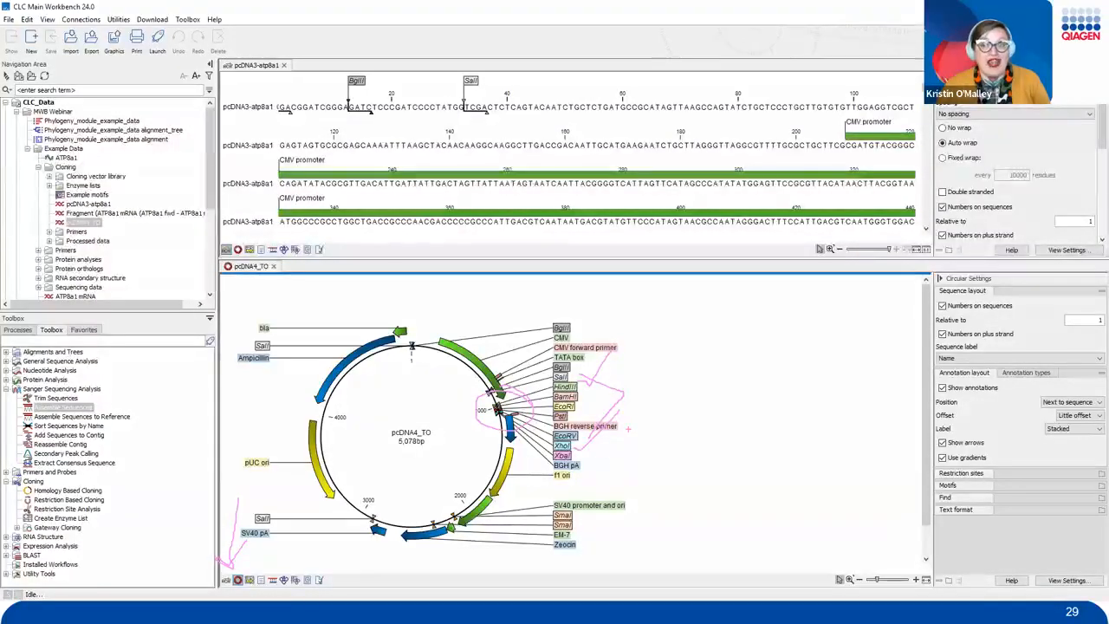
pyautogui.press('Escape')
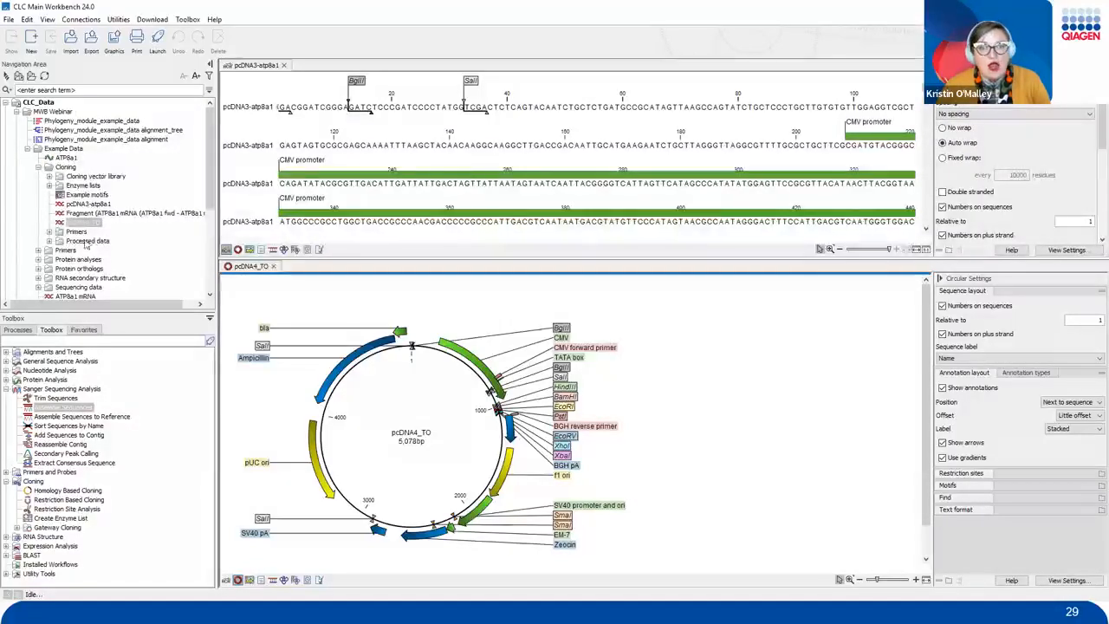
# Open the ATP8a1 fwd primer from the Primers folder under Cloning to view its HindIII site, and collapse that folder.
pyautogui.click(50, 231)
pyautogui.click(95, 240)
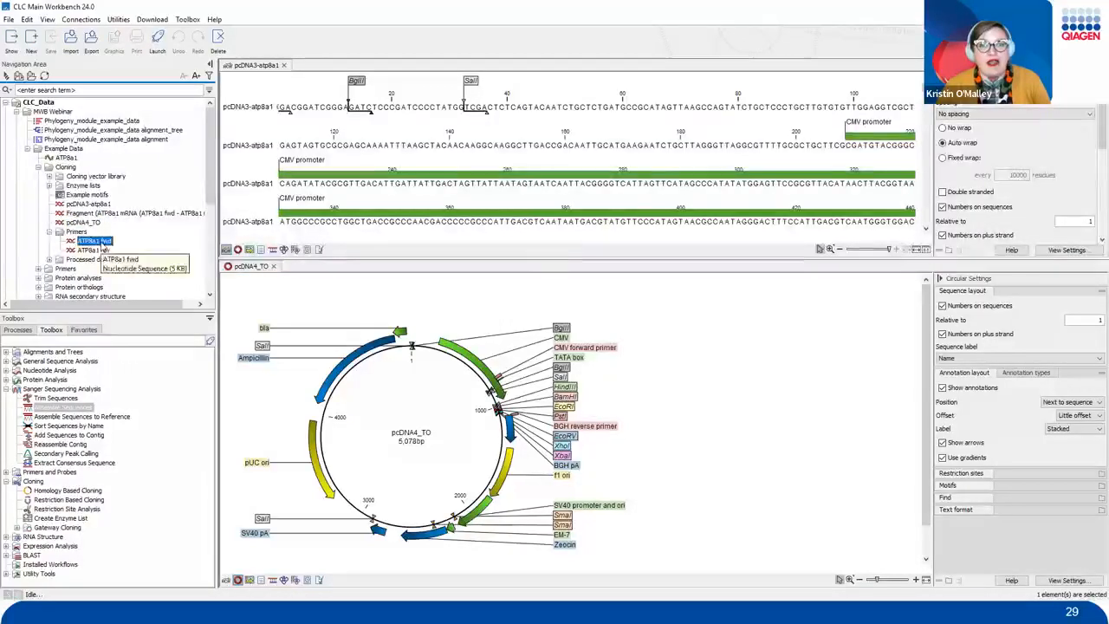
pyautogui.doubleClick(102, 240)
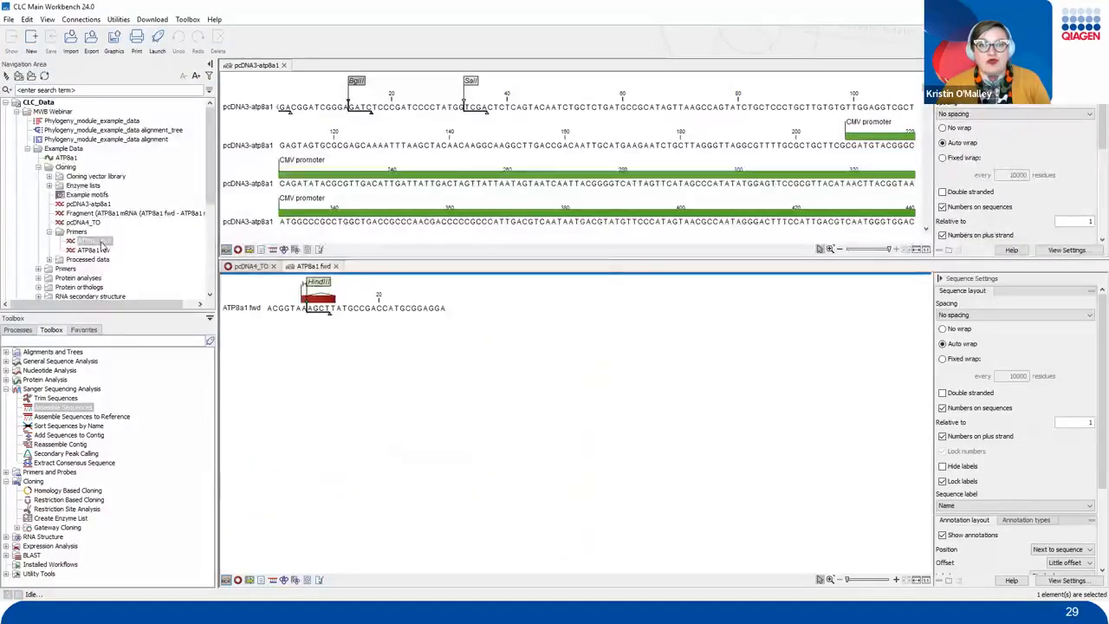
pyautogui.click(49, 232)
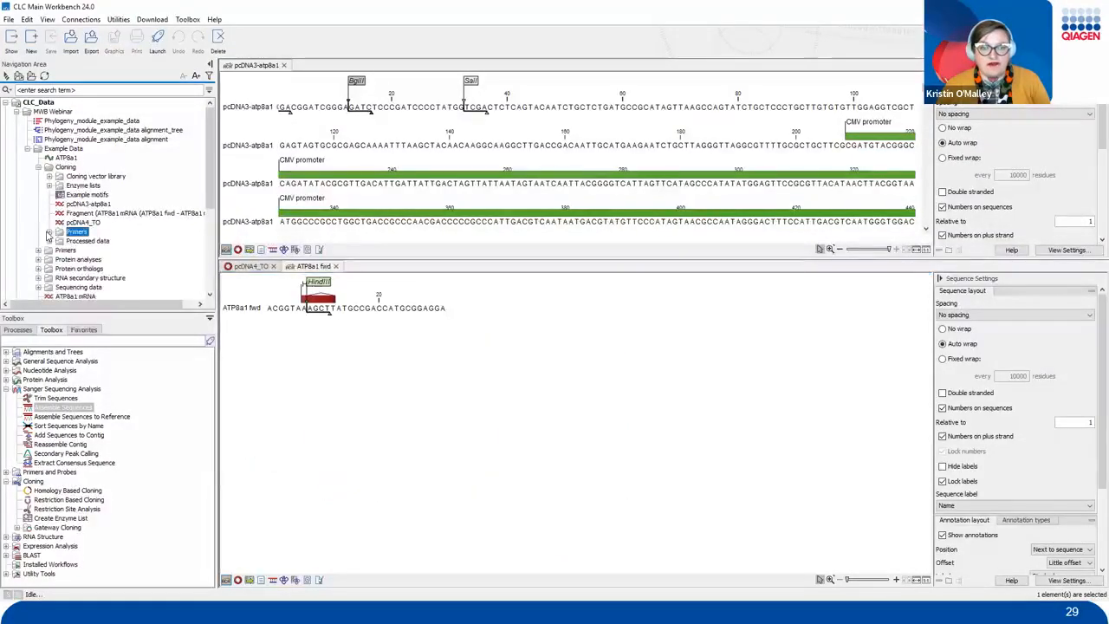
# Close the ATP8a1 fwd, pcDNA4_TO and pcDNA3-atp8a1 views.
pyautogui.scroll(-5, 58, 242)
pyautogui.click(335, 266)
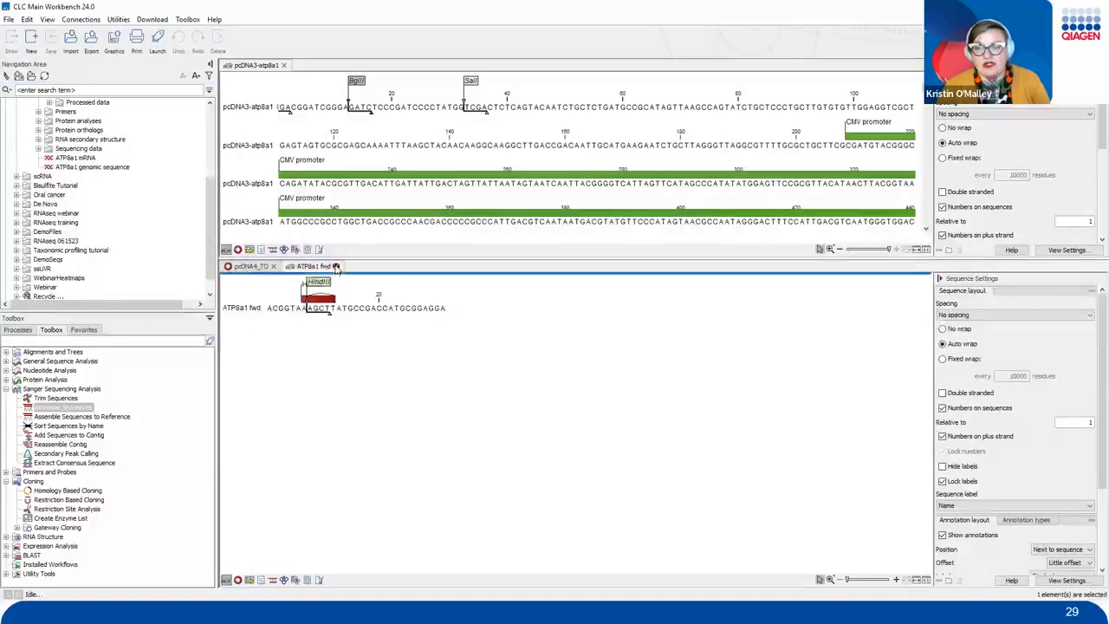
pyautogui.click(274, 266)
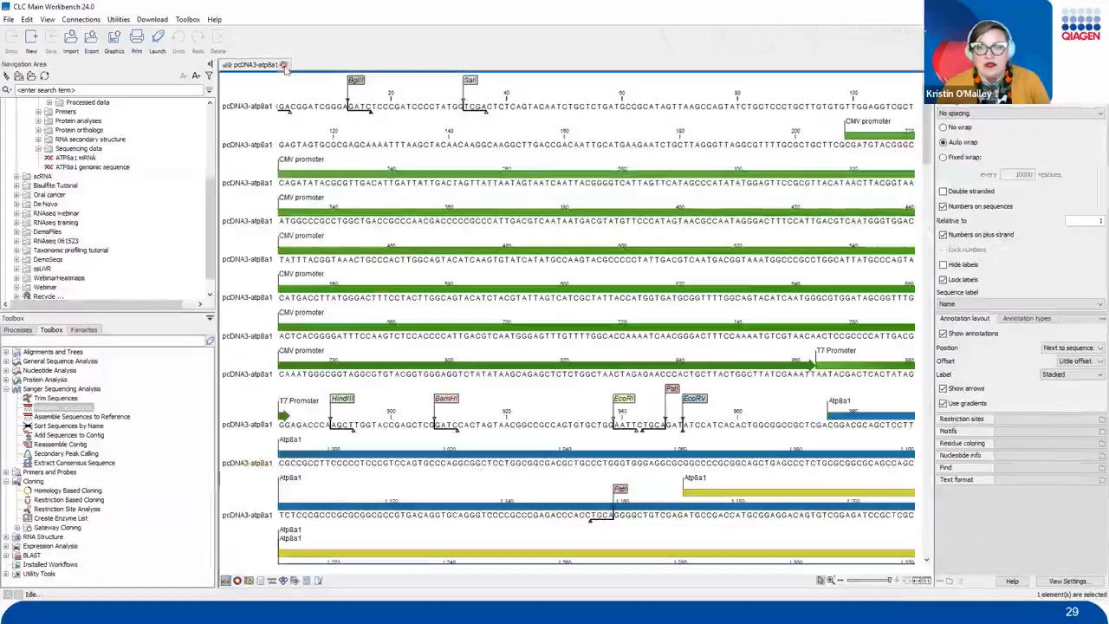
pyautogui.click(283, 65)
# Open the saved primer pcDNA3-atp8a1 Fwd (672, 689) from the Webinar folder and select its whole sequence.
pyautogui.scroll(-2, 116, 268)
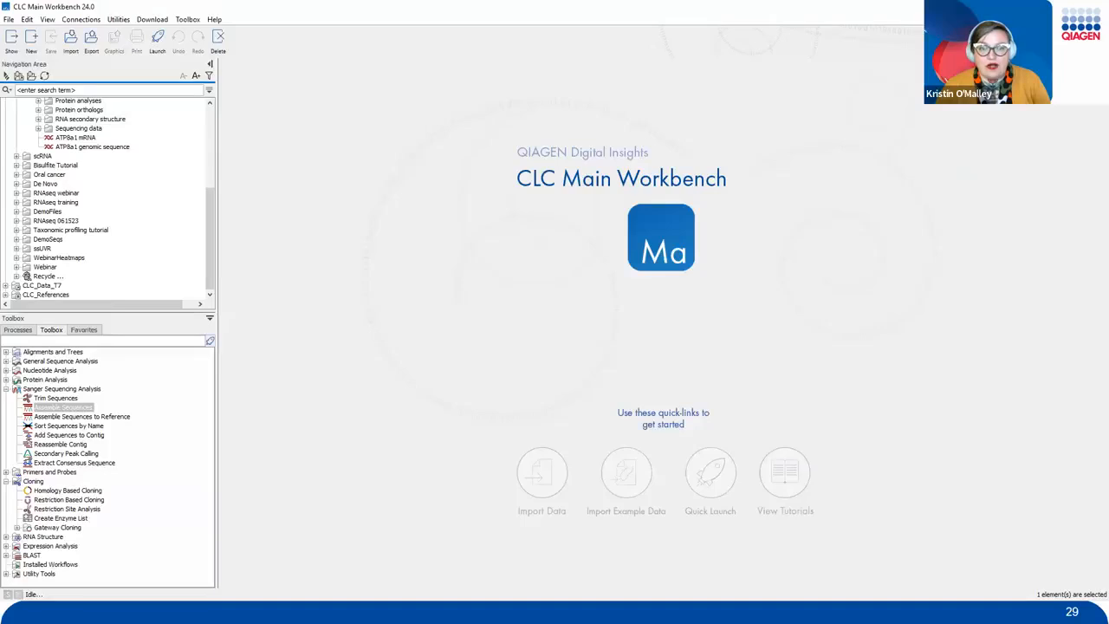
pyautogui.click(16, 267)
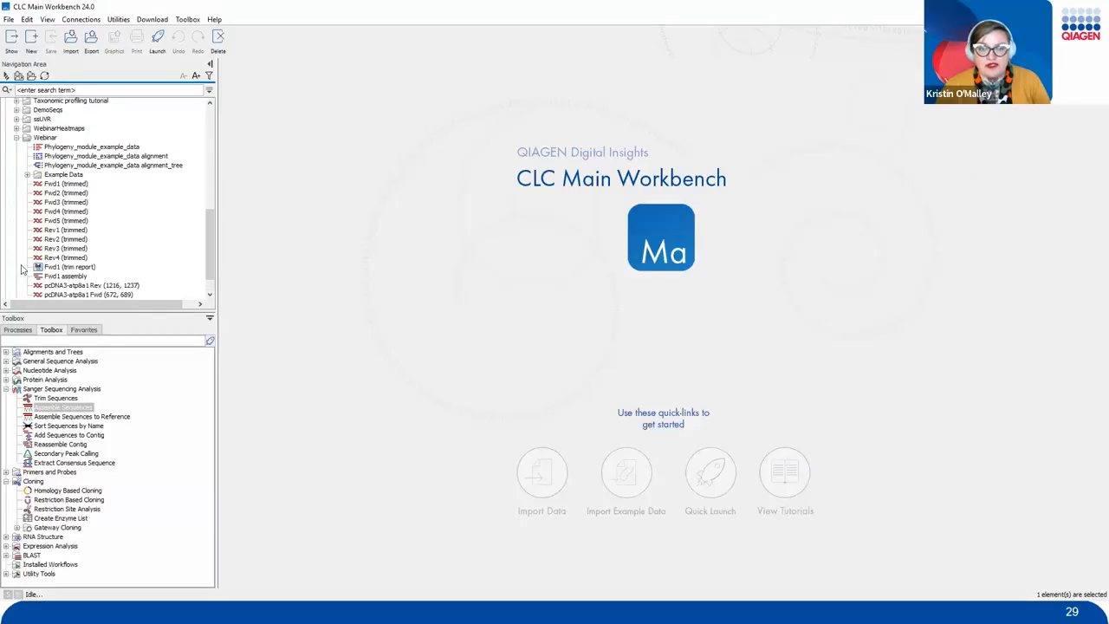
pyautogui.click(107, 287)
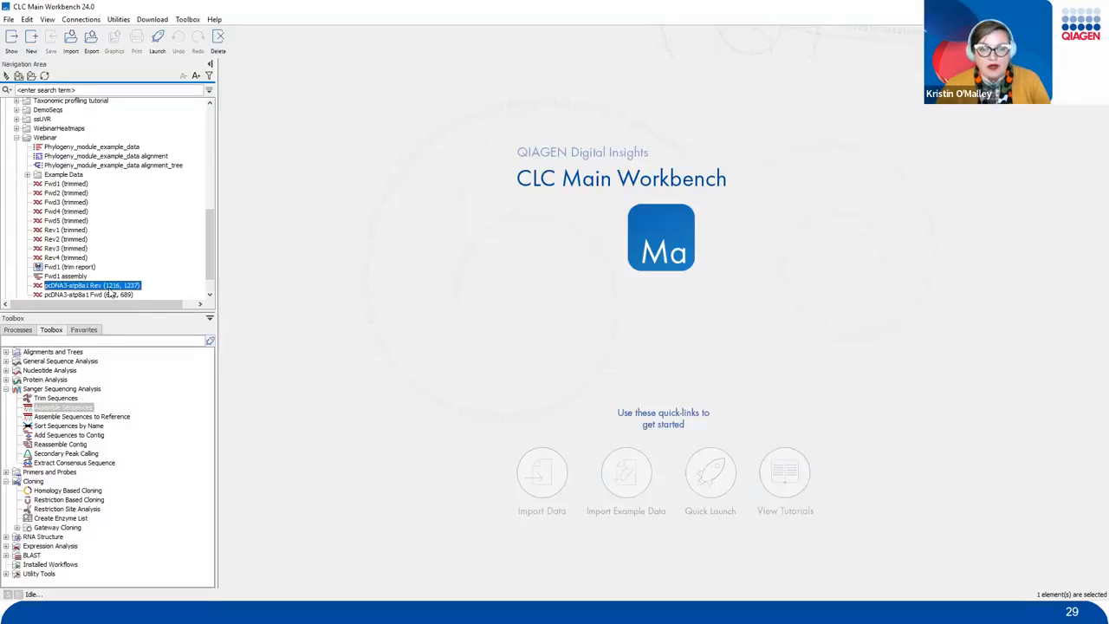
pyautogui.doubleClick(111, 295)
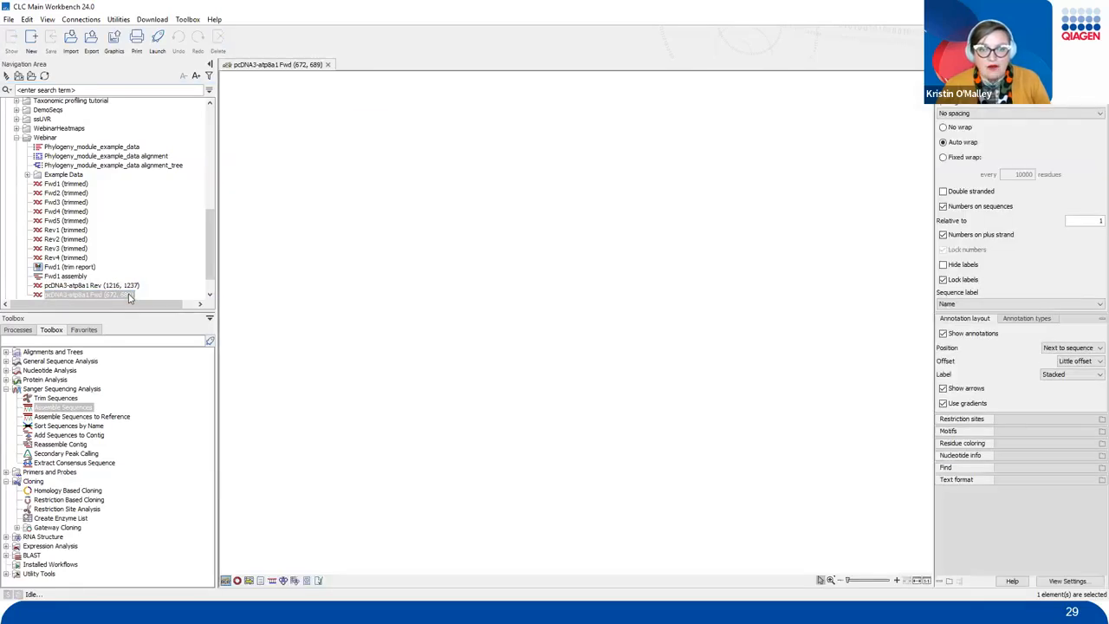
pyautogui.moveTo(132, 293); pyautogui.dragTo(159, 247)
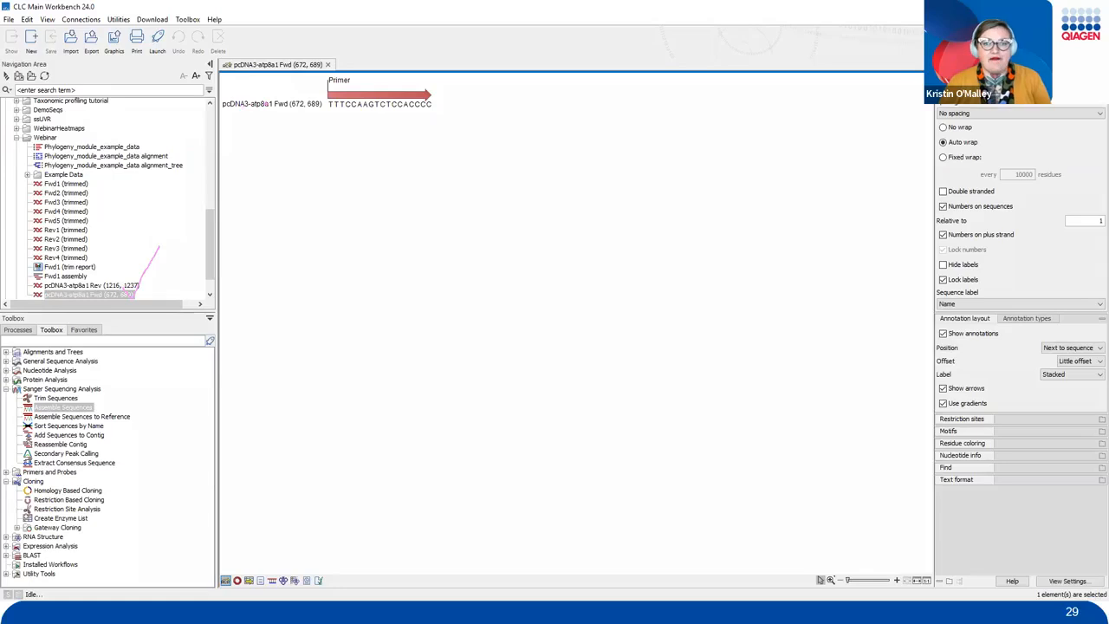
pyautogui.click(268, 104)
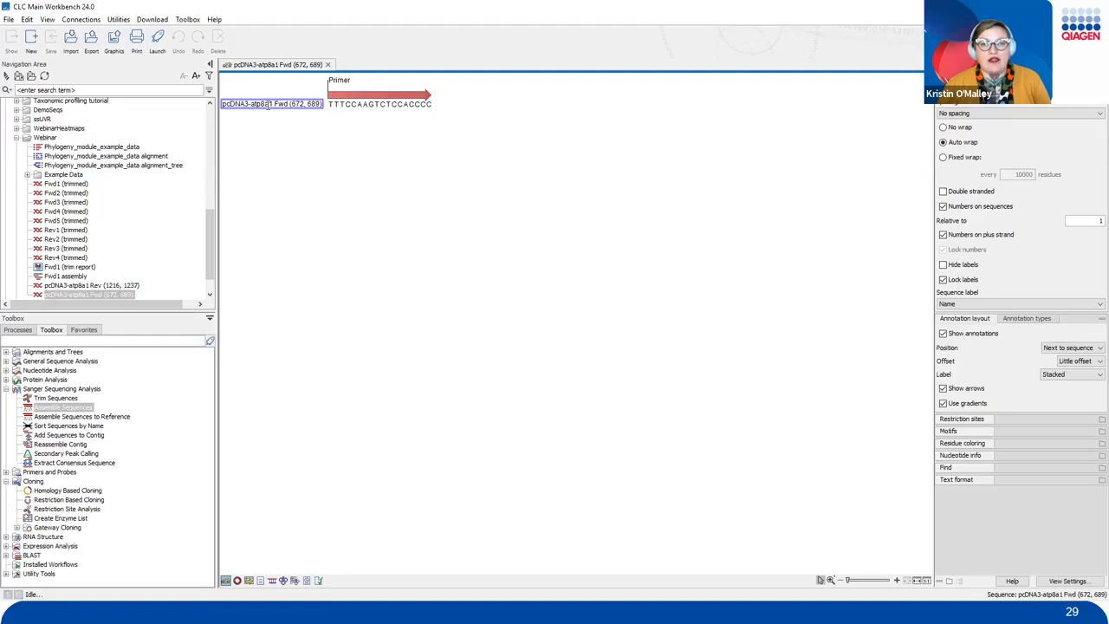
pyautogui.doubleClick(268, 104)
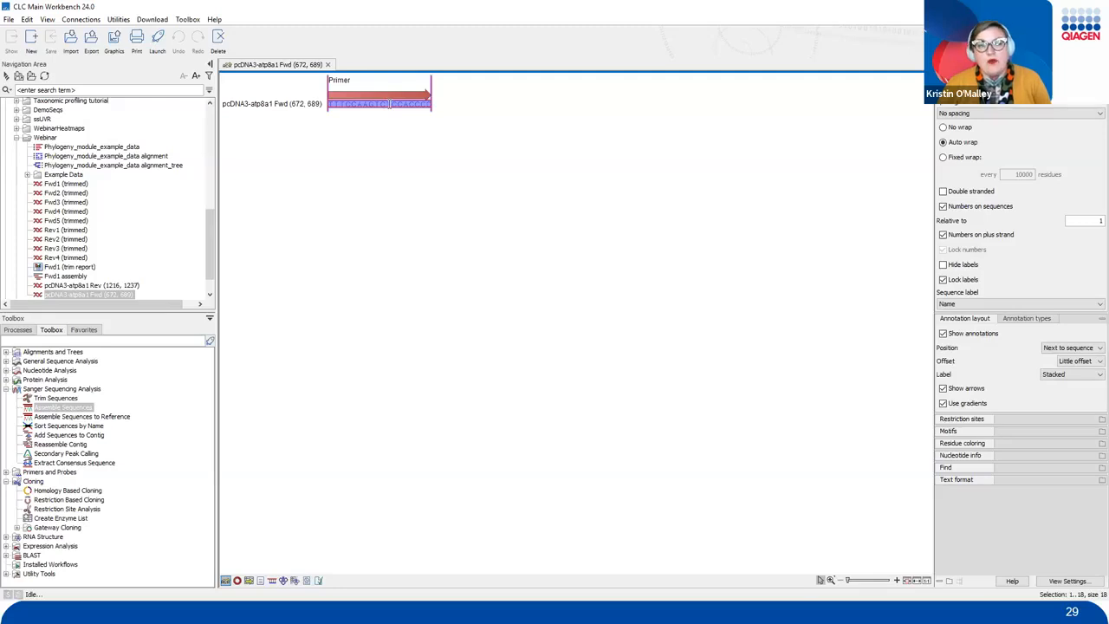
pyautogui.rightClick(389, 103)
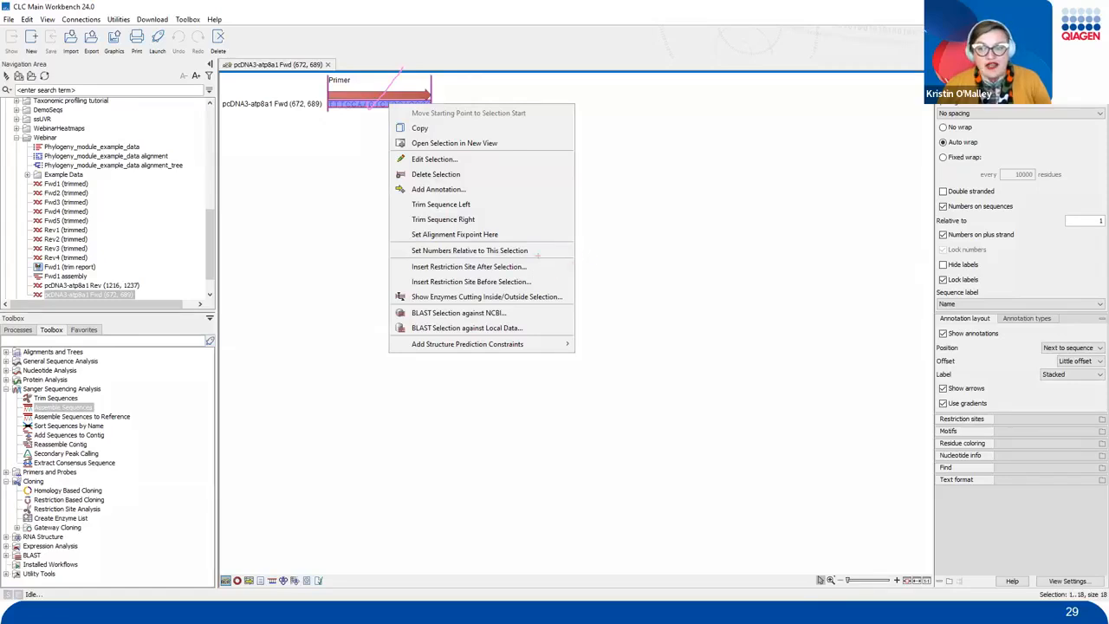
pyautogui.moveTo(556, 232); pyautogui.dragTo(537, 267)
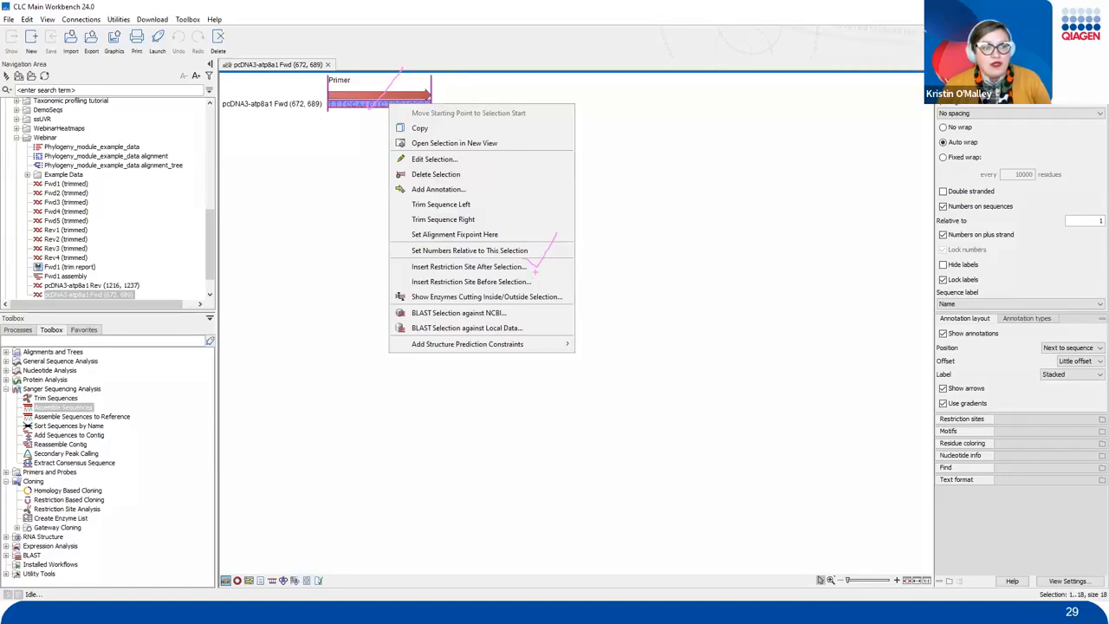
pyautogui.moveTo(535, 271)
pyautogui.mouseDown()
pyautogui.moveTo(540, 283)
pyautogui.moveTo(564, 261)
pyautogui.moveTo(391, 265)
pyautogui.moveTo(563, 302)
pyautogui.moveTo(501, 259)
pyautogui.mouseUp()
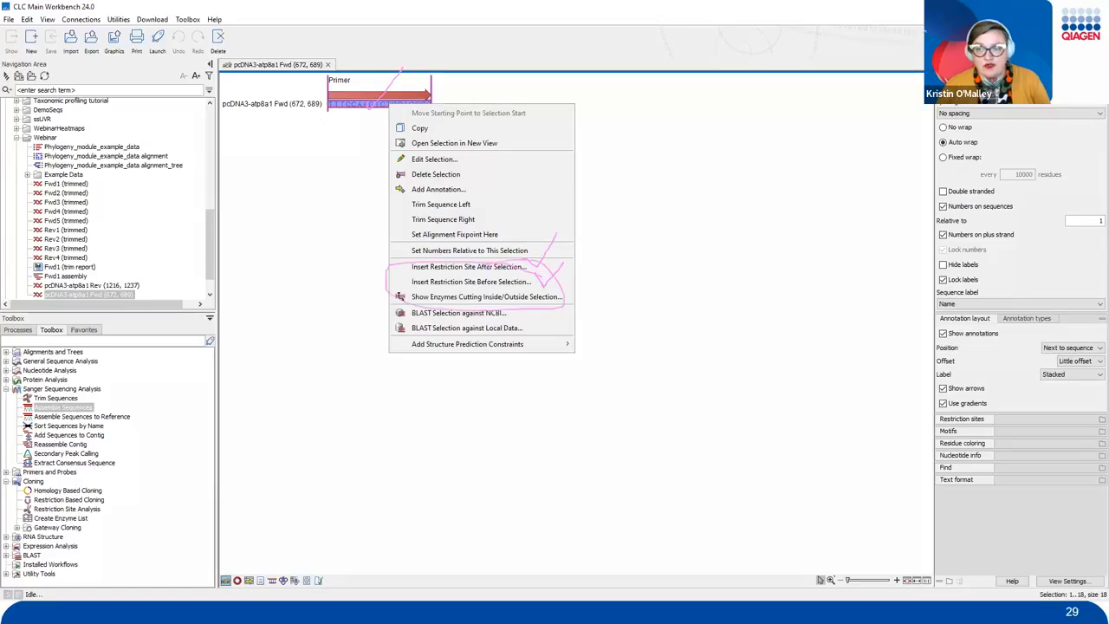
pyautogui.press('Escape')
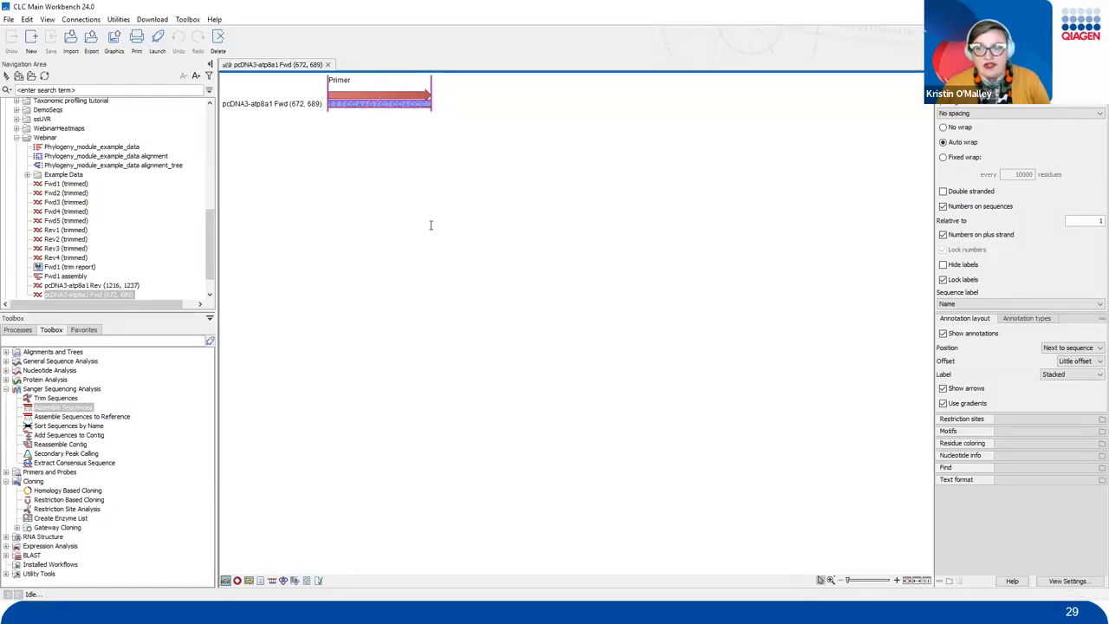
# Insert a HindIII restriction site before the selected Fwd primer sequence, with the additional 5' bases atcagtc.
pyautogui.rightClick(393, 104)
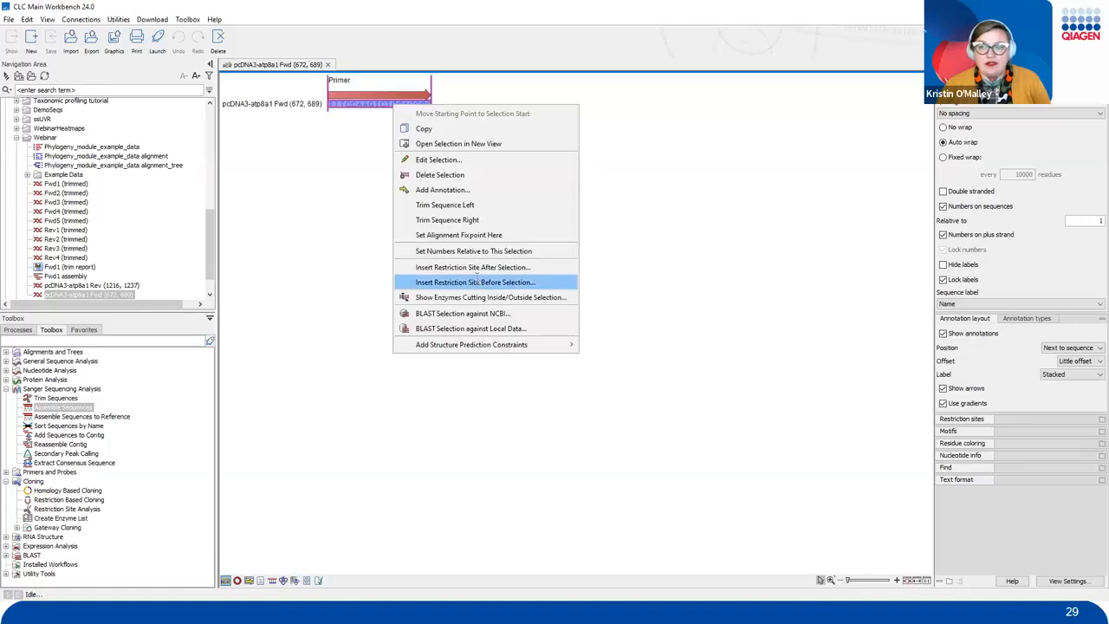
pyautogui.click(476, 282)
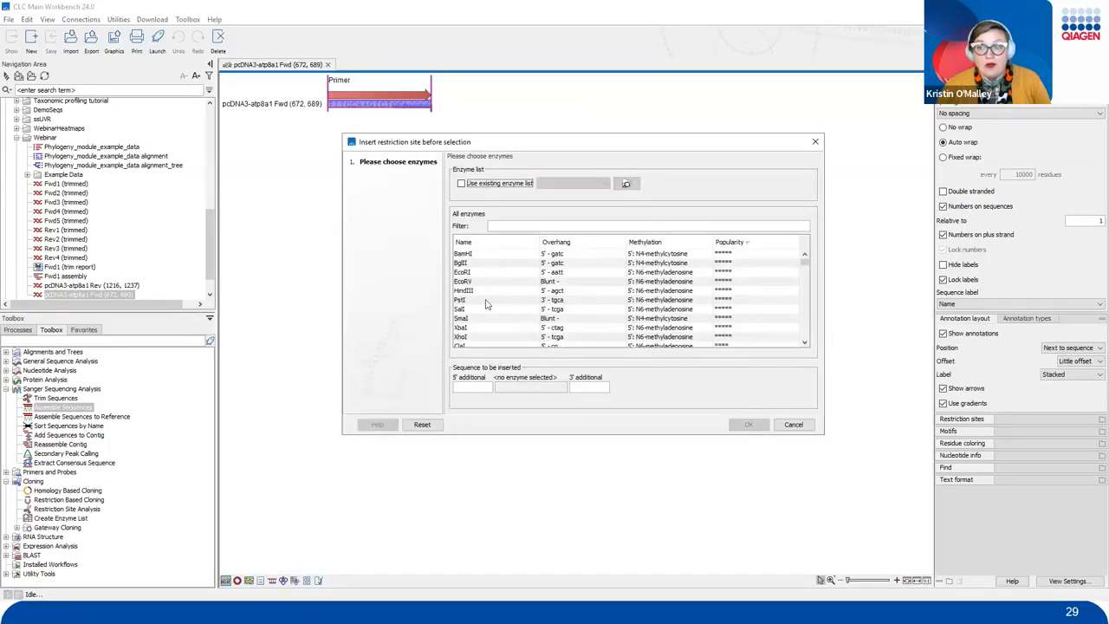
pyautogui.click(485, 293)
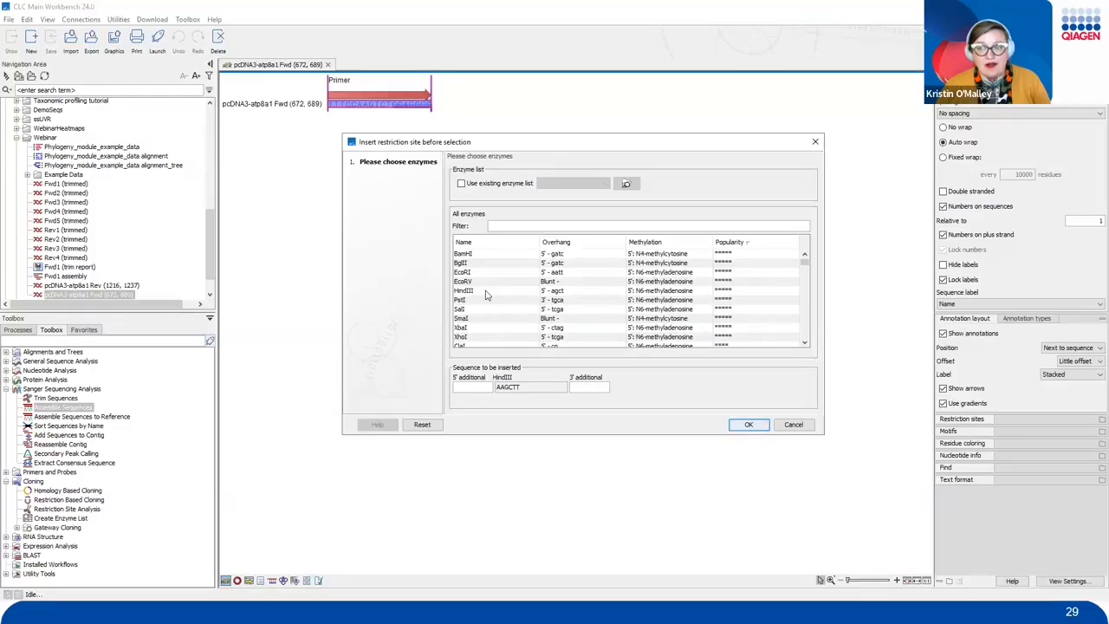
pyautogui.moveTo(492, 296)
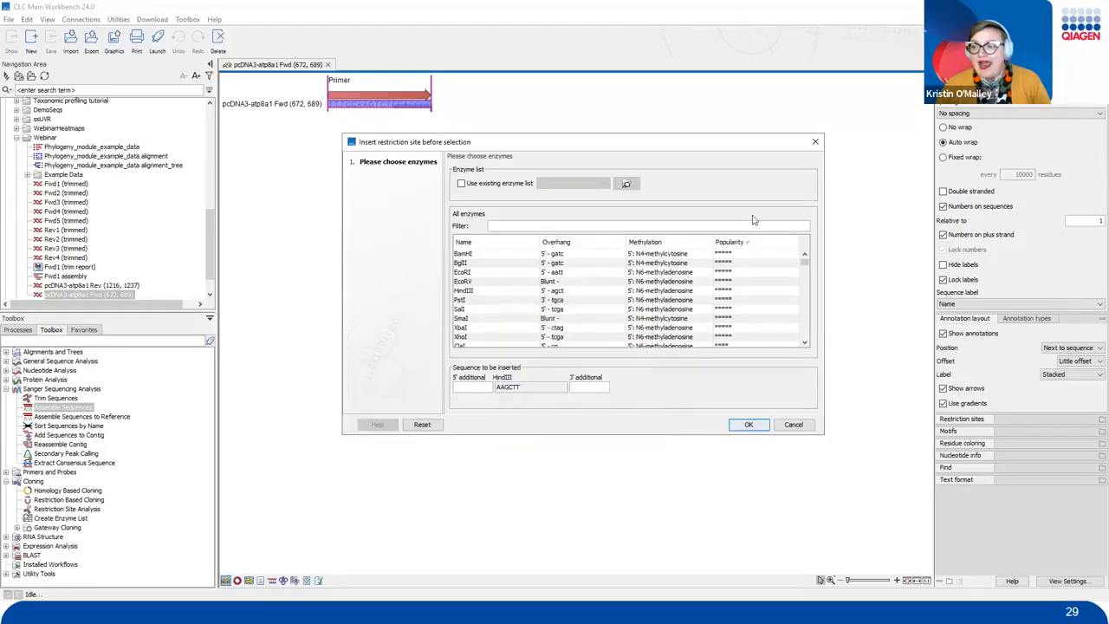
pyautogui.click(480, 390)
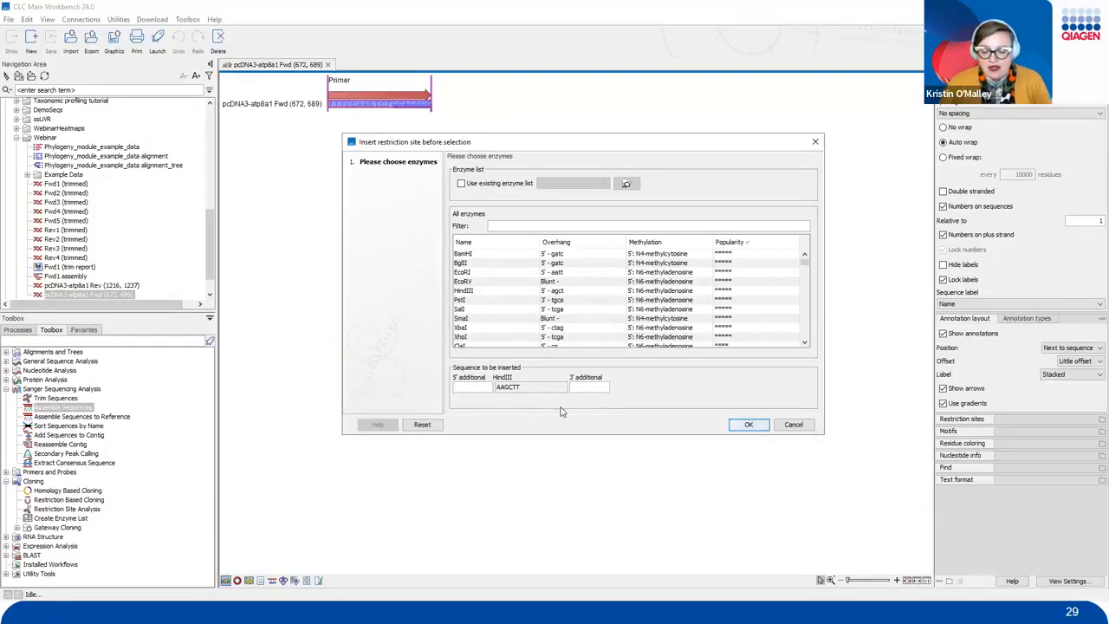
pyautogui.write('attcagtc')
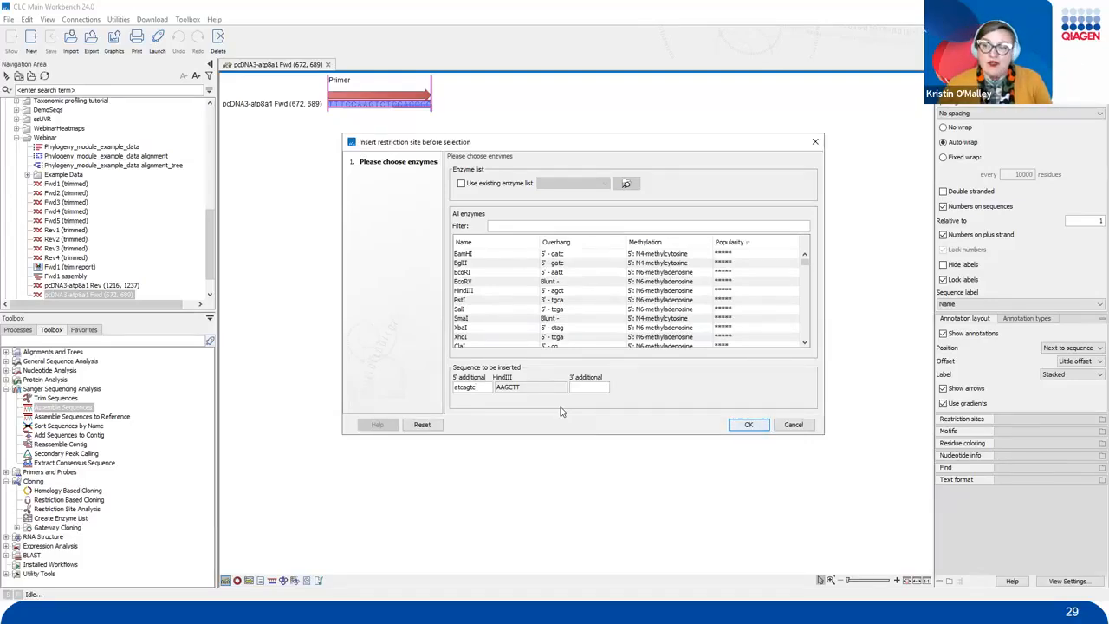
pyautogui.moveTo(718, 390)
pyautogui.mouseDown()
pyautogui.moveTo(751, 506)
pyautogui.moveTo(790, 484)
pyautogui.moveTo(752, 439)
pyautogui.mouseUp()
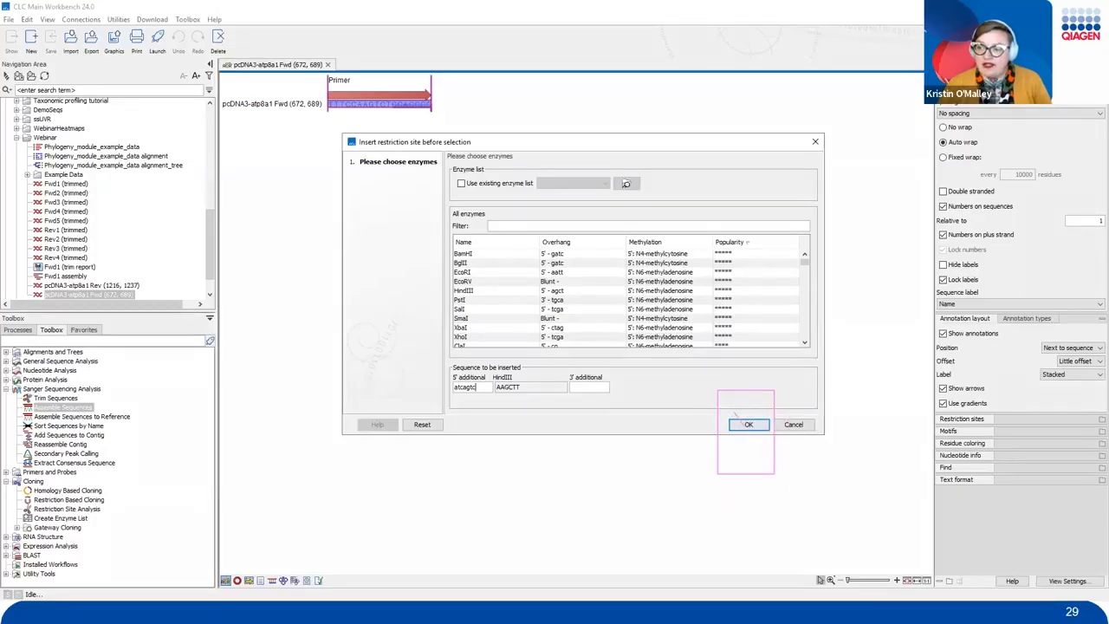
pyautogui.click(748, 424)
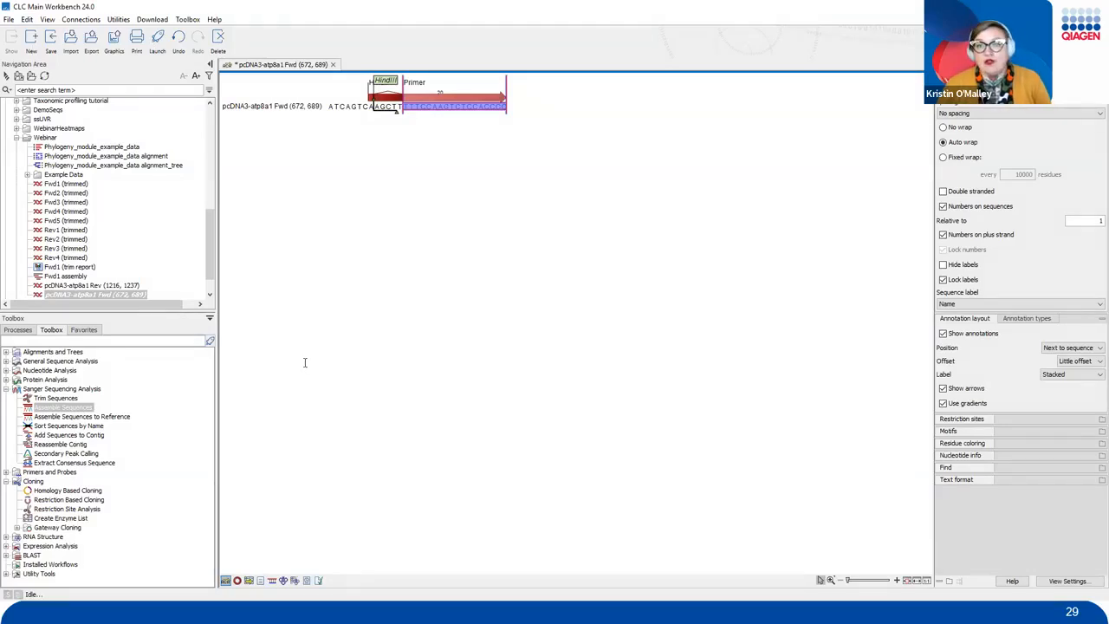
# Open the pcDNA3-atp8a1 Rev (1216, 1237) primer and insert an XhoI site before its whole sequence, with the additional 5' bases atcgat.
pyautogui.click(90, 286)
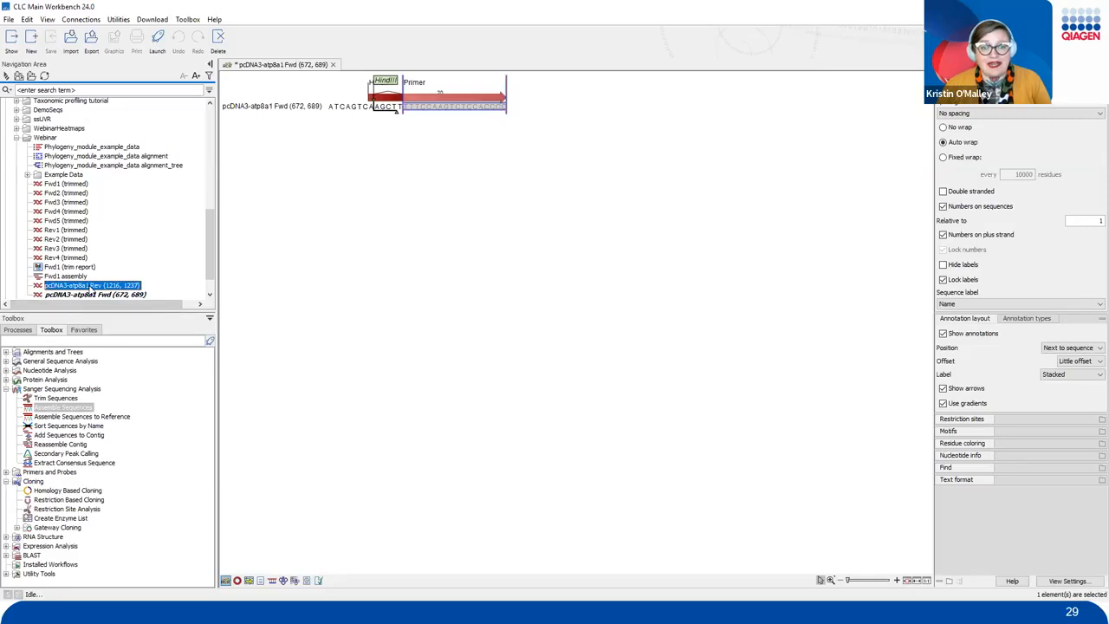
pyautogui.doubleClick(91, 287)
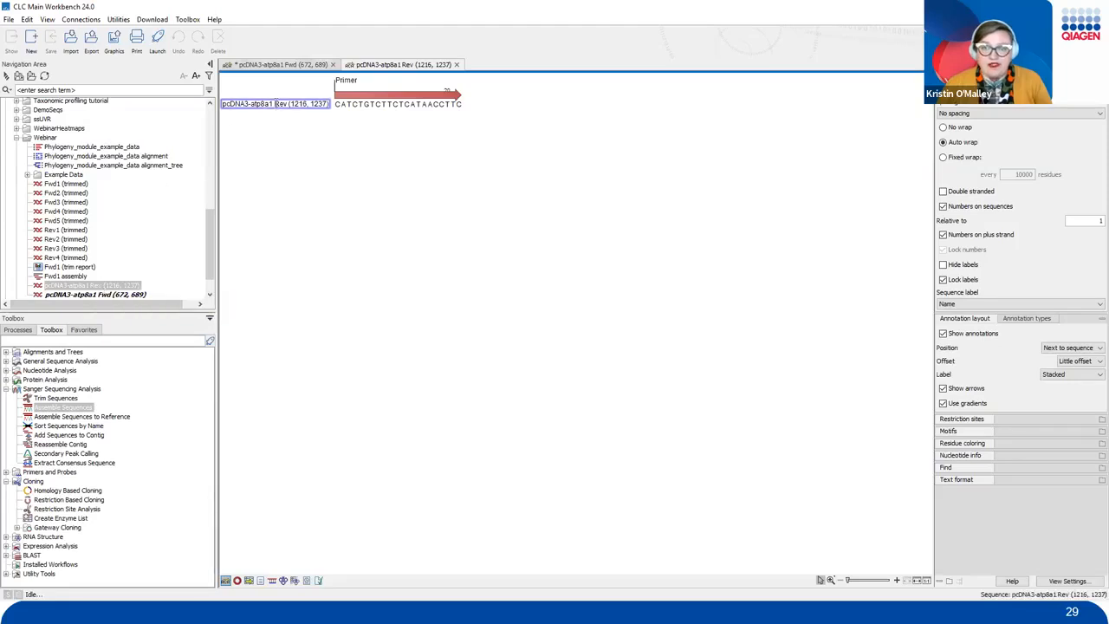
pyautogui.click(276, 103)
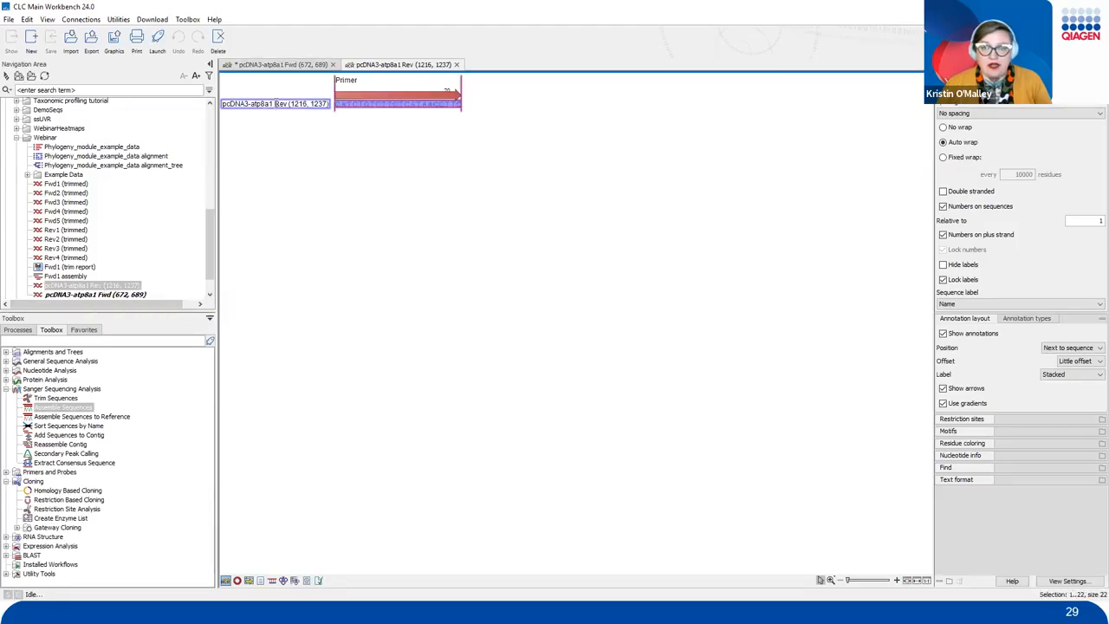
pyautogui.rightClick(396, 104)
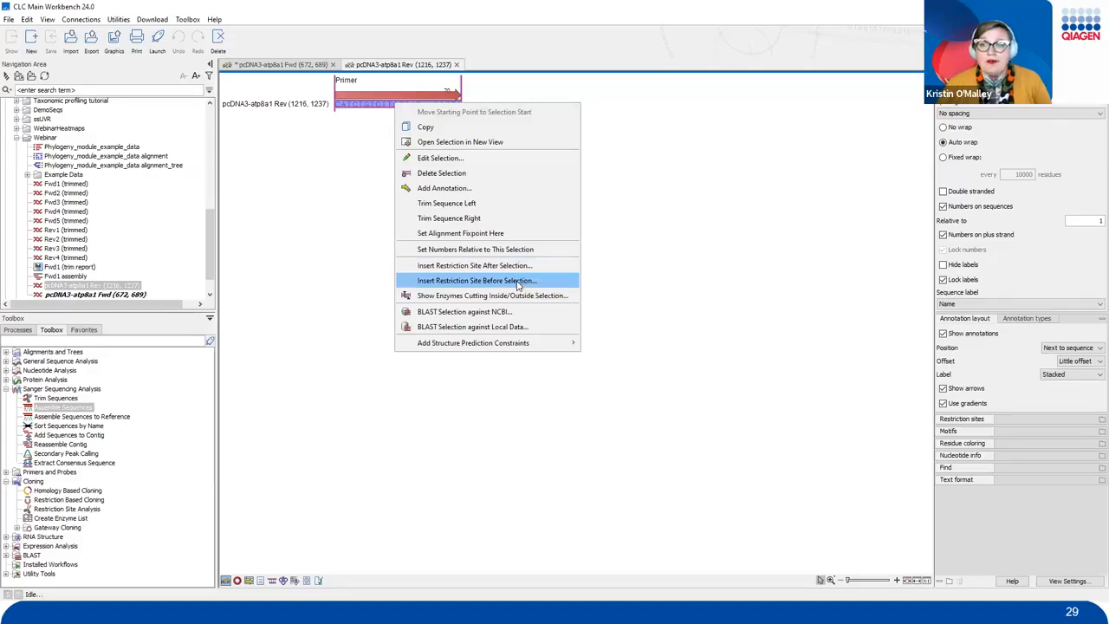
pyautogui.click(518, 281)
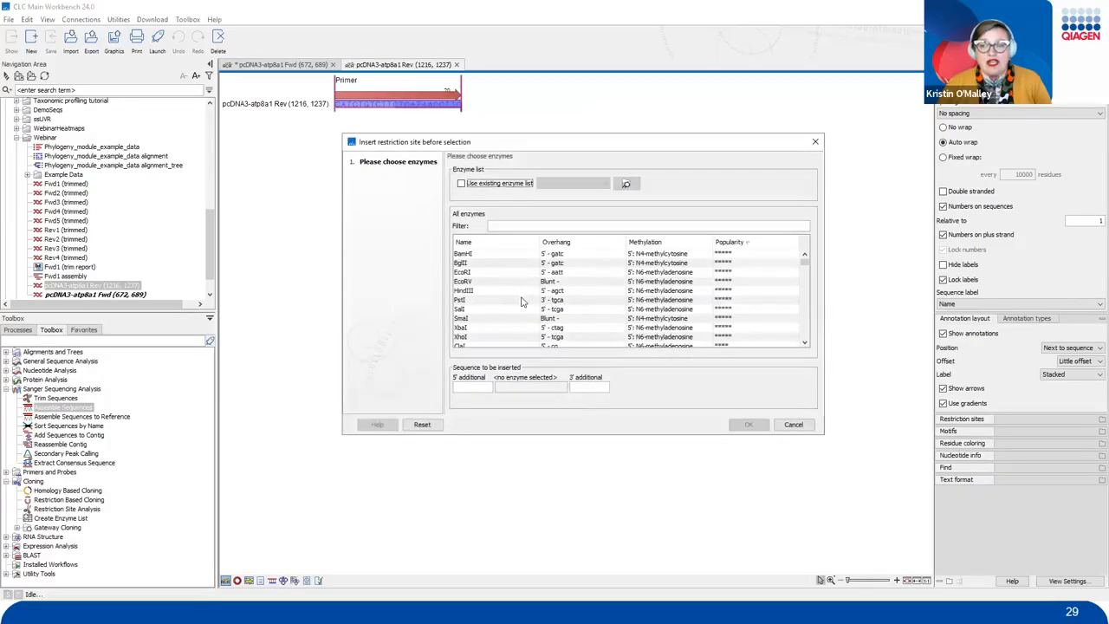
pyautogui.click(506, 338)
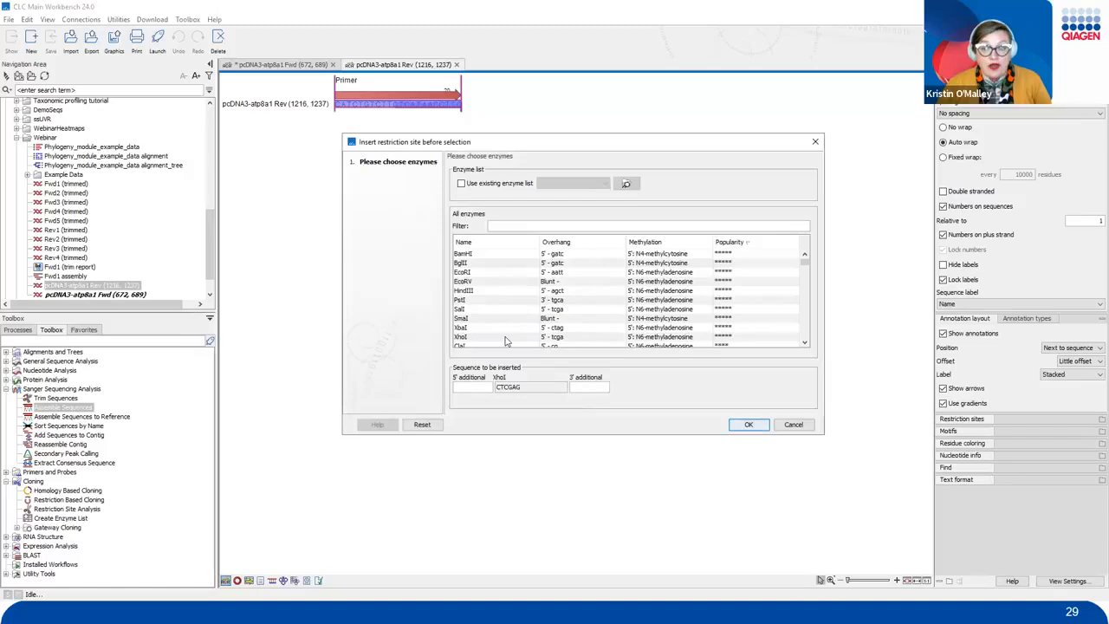
pyautogui.click(474, 389)
pyautogui.write('atcgat')
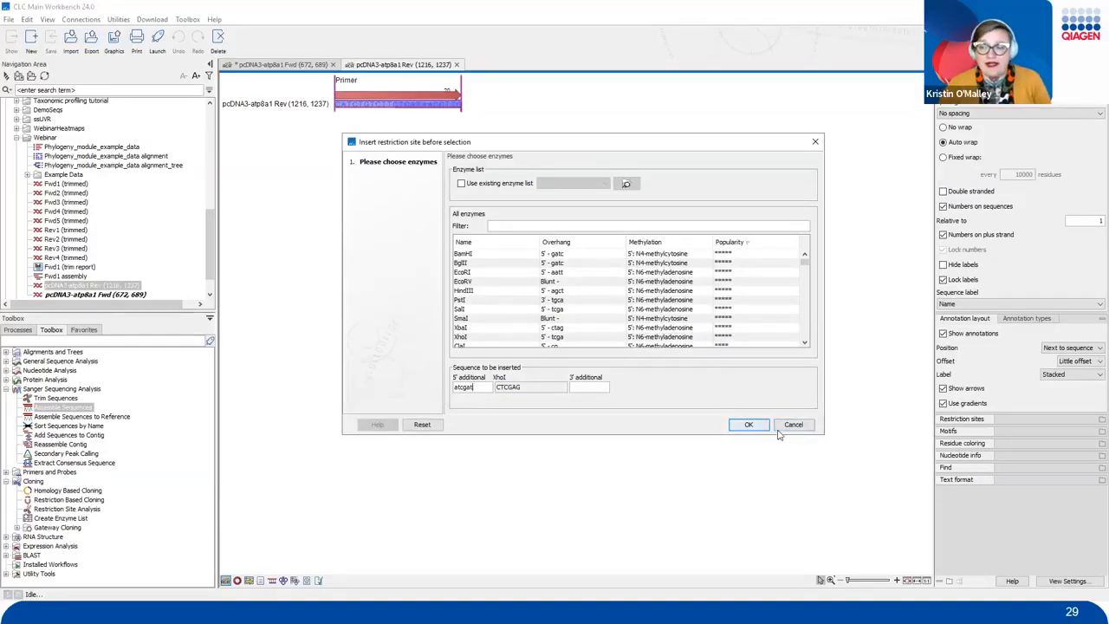
pyautogui.click(749, 424)
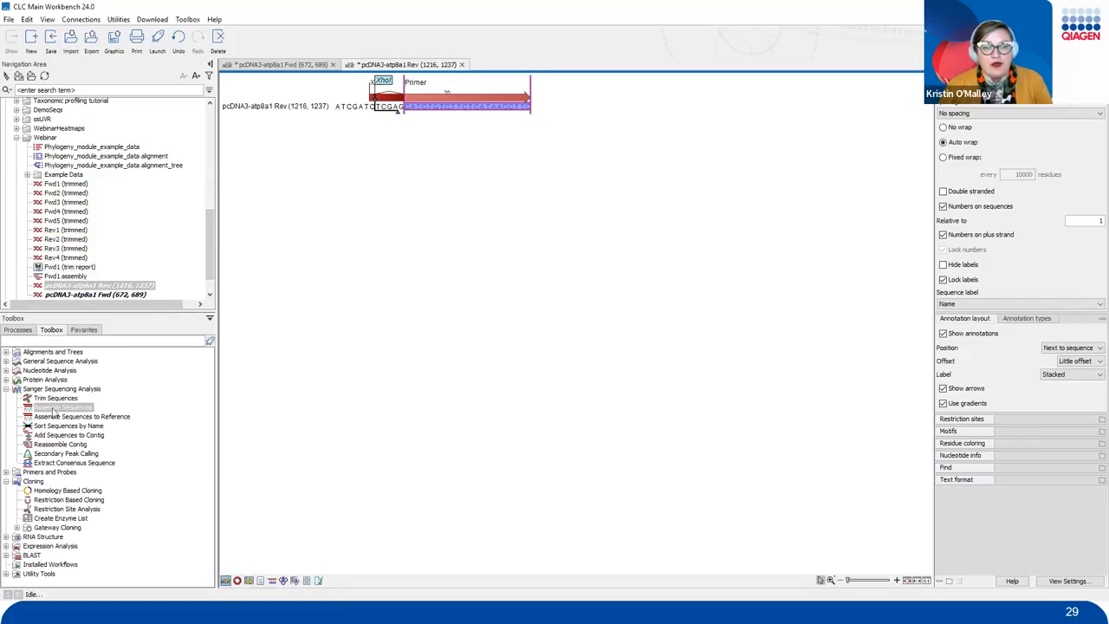
# Collapse the Sanger Sequencing Analysis tool folder and keep the Cloning tools expanded.
pyautogui.click(6, 390)
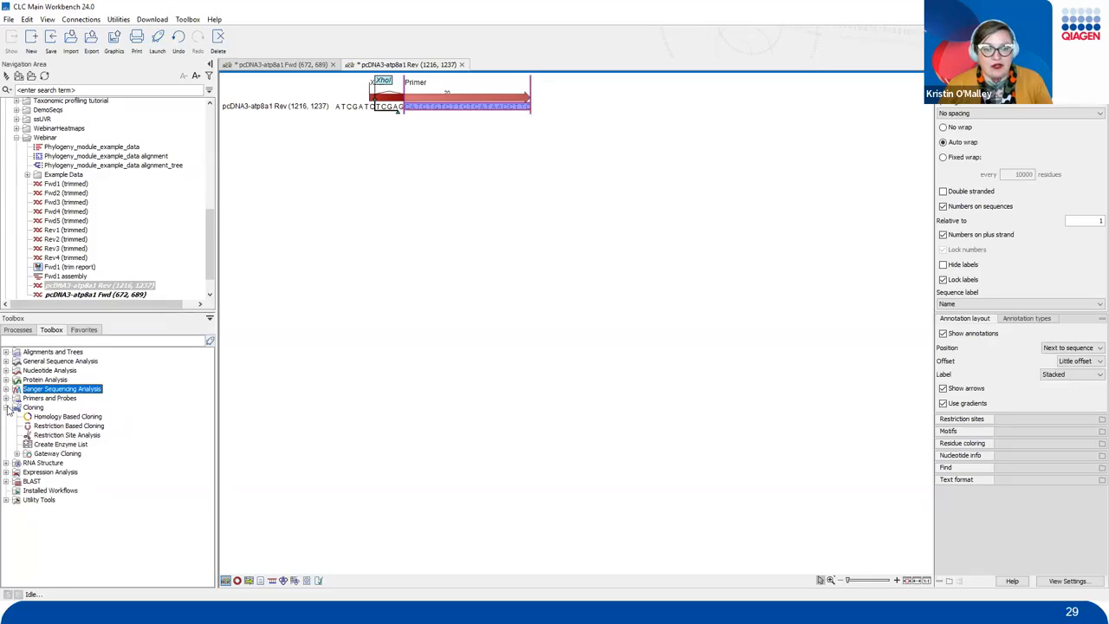
pyautogui.click(6, 407)
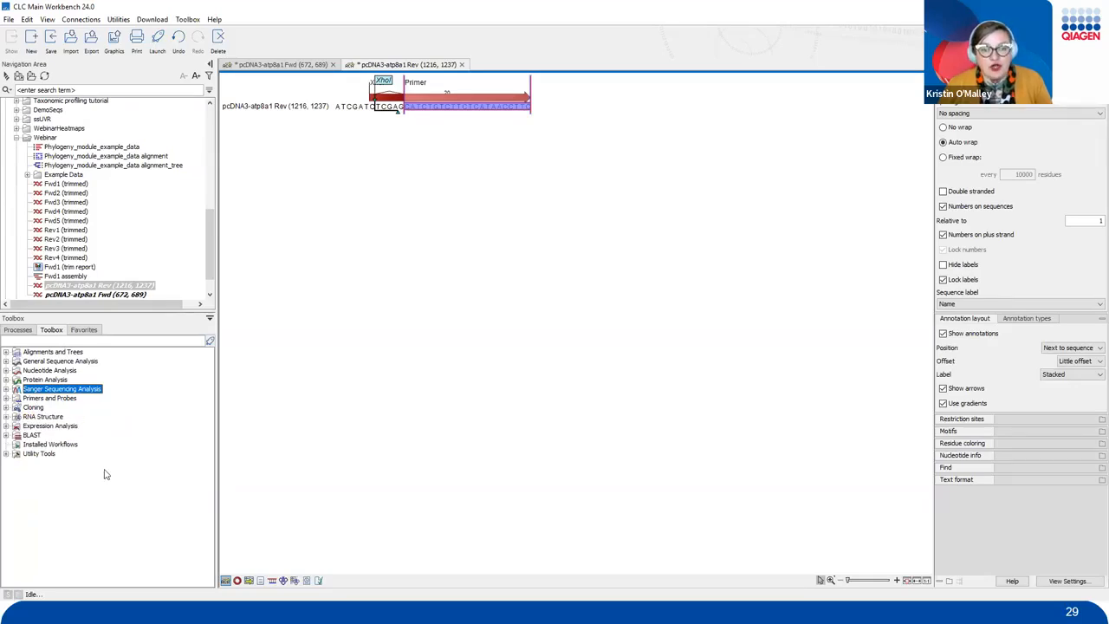
pyautogui.click(7, 407)
pyautogui.click(28, 409)
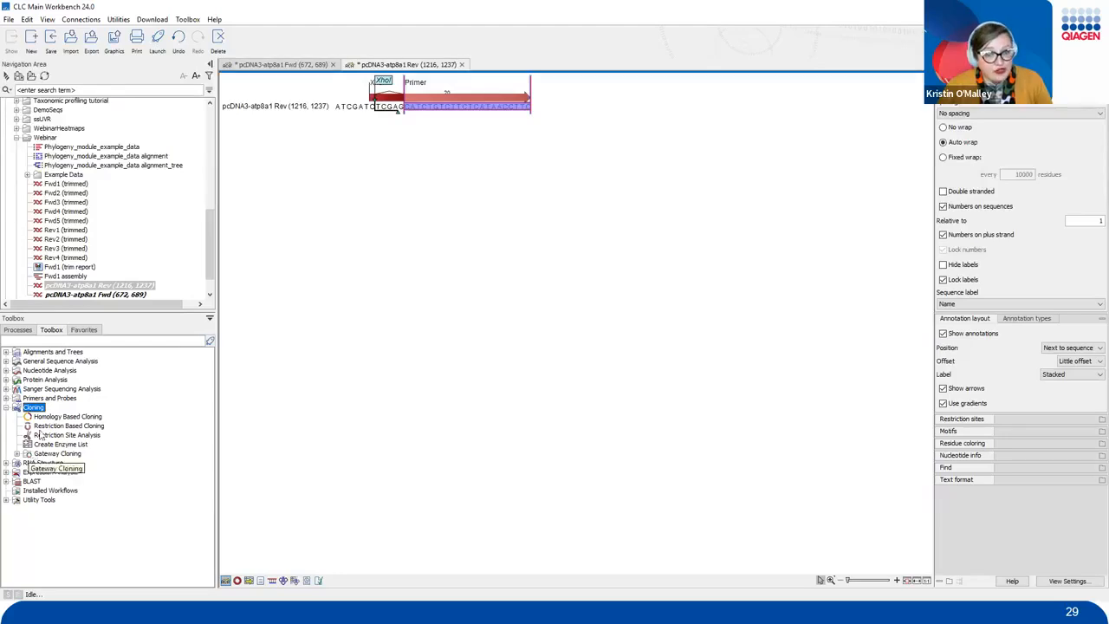
pyautogui.click(66, 427)
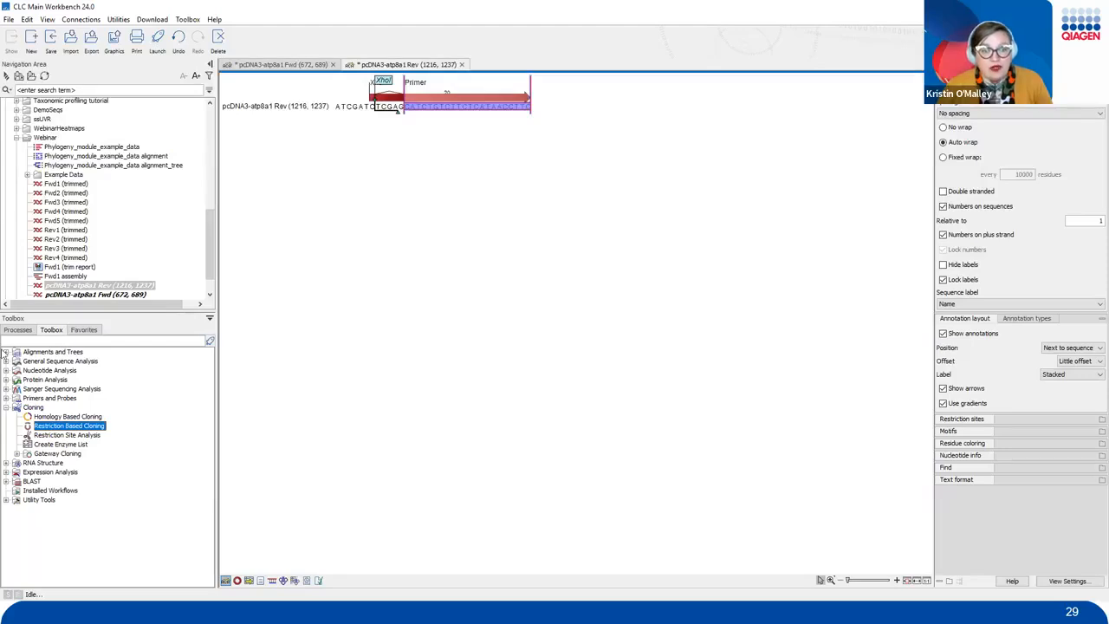
pyautogui.click(6, 362)
pyautogui.click(6, 362)
pyautogui.click(6, 371)
pyautogui.click(6, 370)
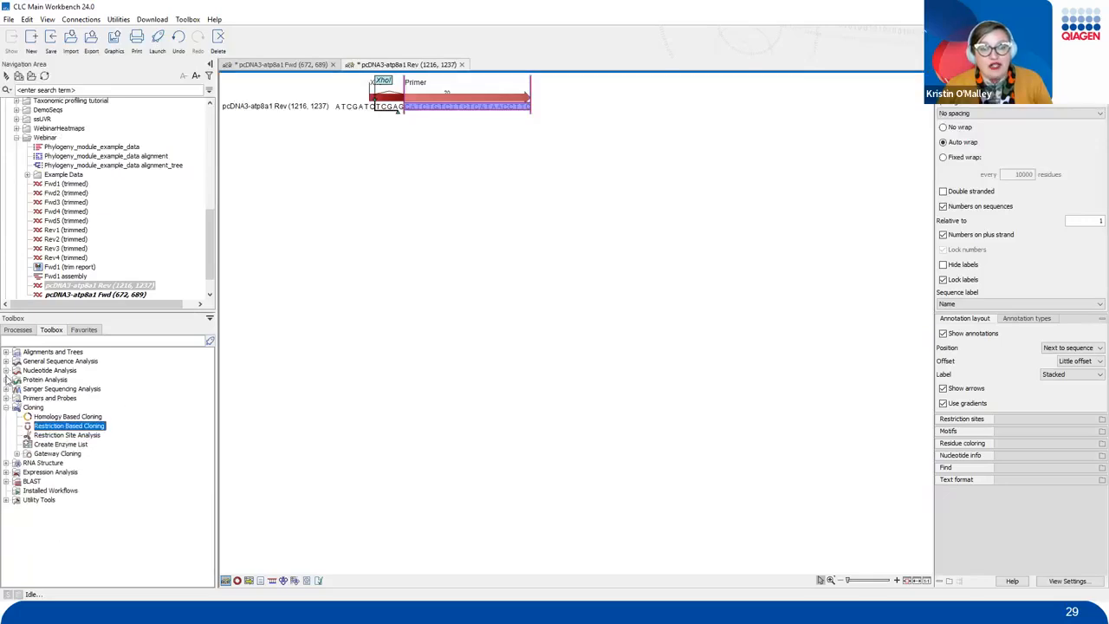
pyautogui.click(6, 397)
pyautogui.click(6, 398)
pyautogui.doubleClick(68, 426)
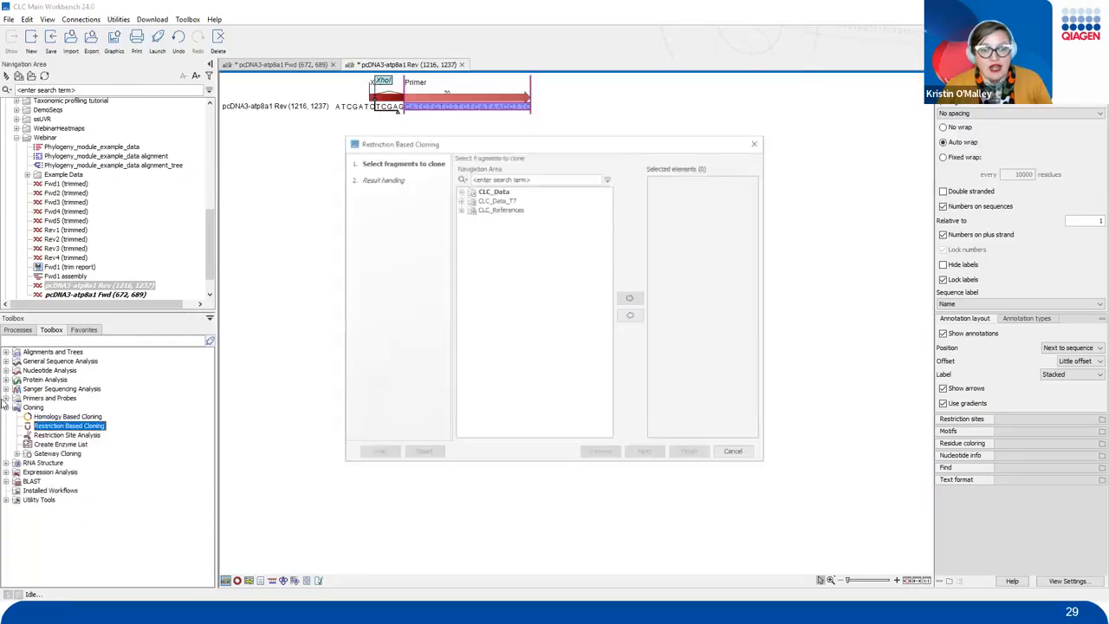
pyautogui.click(752, 453)
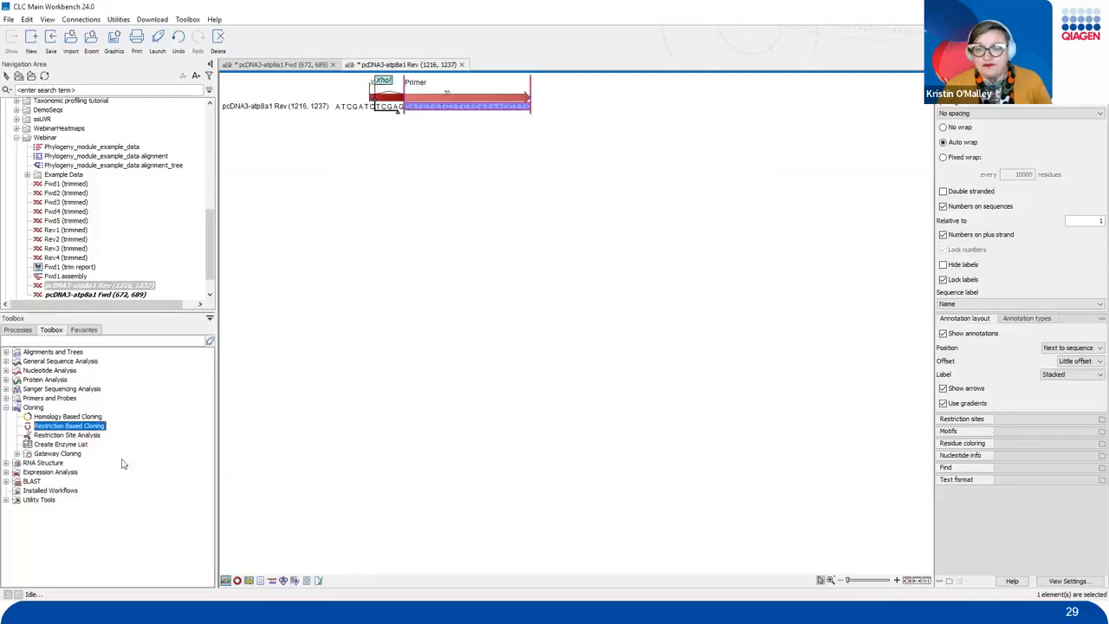
# Start Find Binding Sites and Create Fragments from Primers and Probes, and remove the preselected Rev primer from the sequences to match against.
pyautogui.click(6, 399)
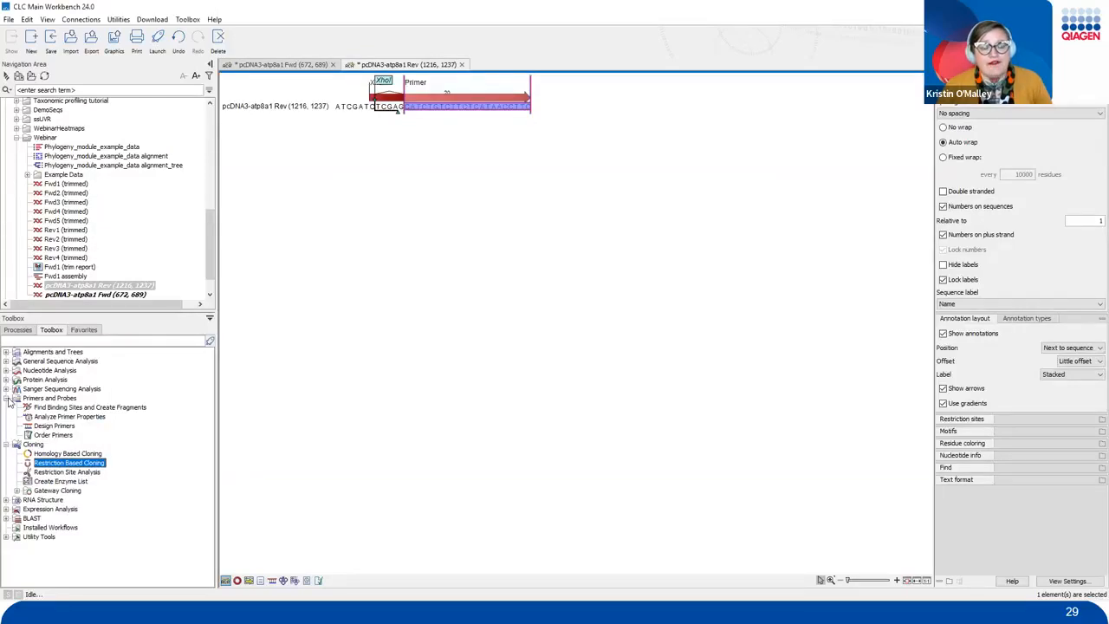
pyautogui.click(137, 408)
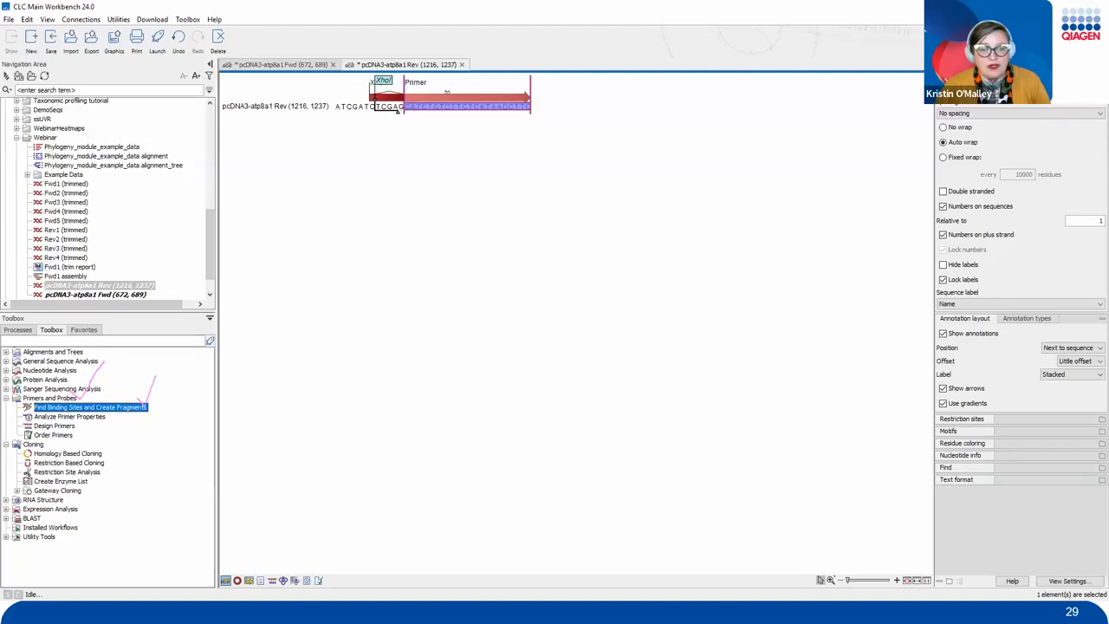
pyautogui.doubleClick(102, 412)
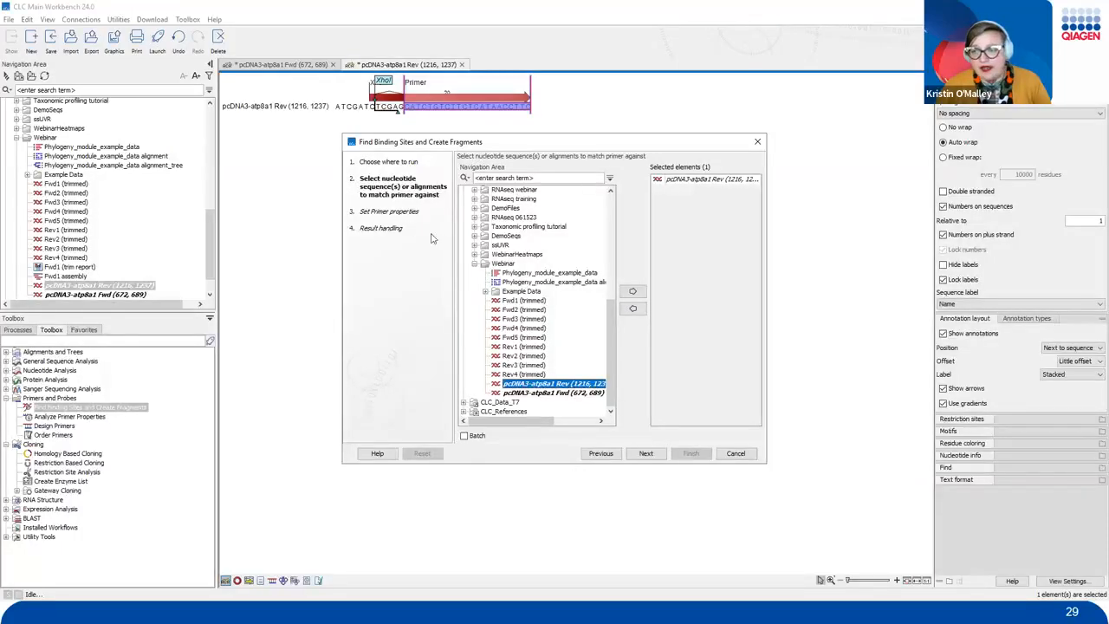
pyautogui.click(693, 180)
pyautogui.click(633, 309)
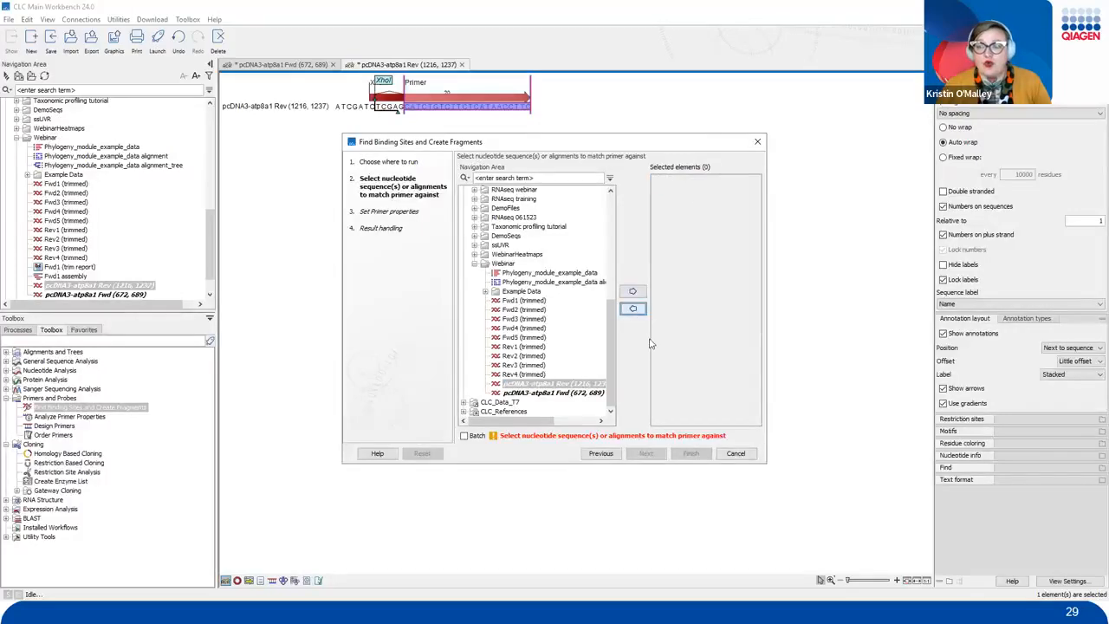
# Choose ATP8a1 mRNA from MWB Webinar's Example Data as the sequence to match primers against, and proceed to the primer properties.
pyautogui.scroll(6, 520, 299)
pyautogui.scroll(2, 517, 279)
pyautogui.click(514, 200)
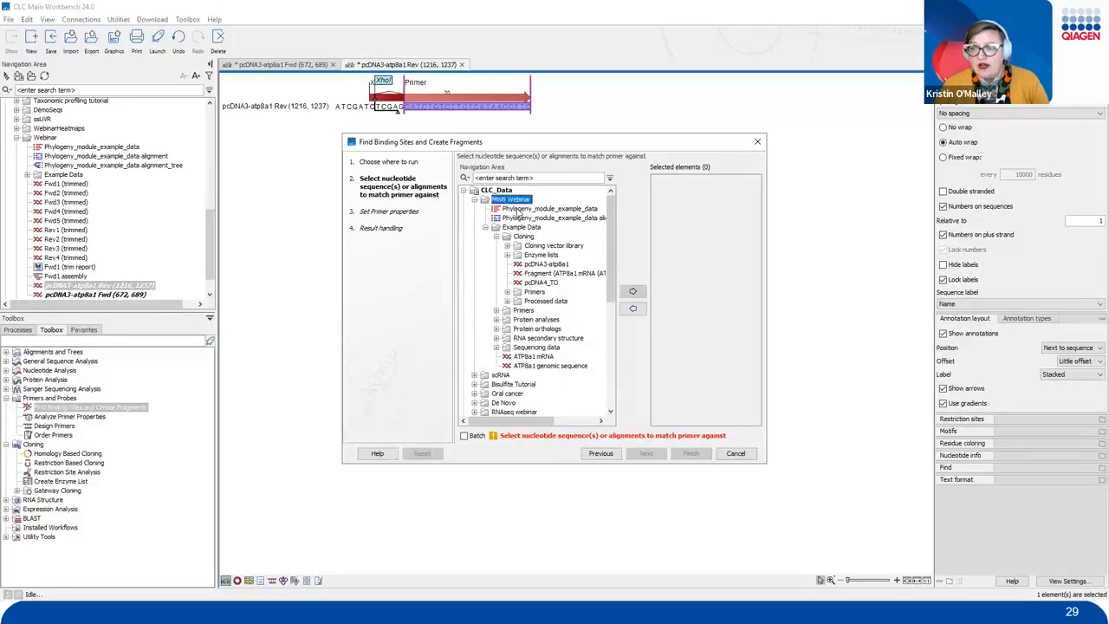
pyautogui.click(523, 229)
pyautogui.click(525, 356)
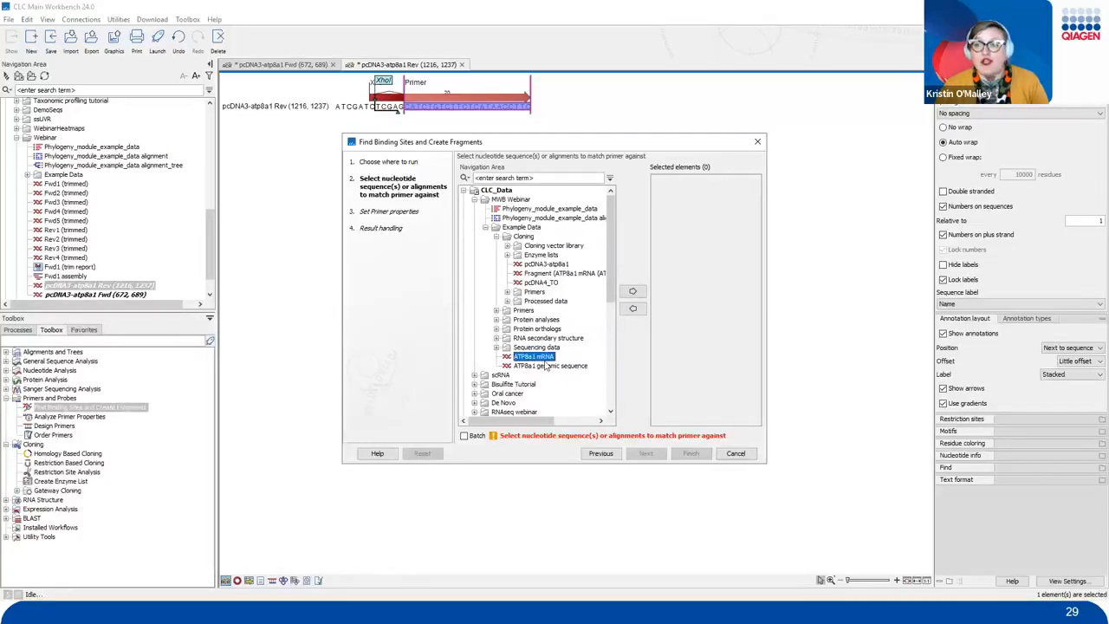
pyautogui.click(633, 292)
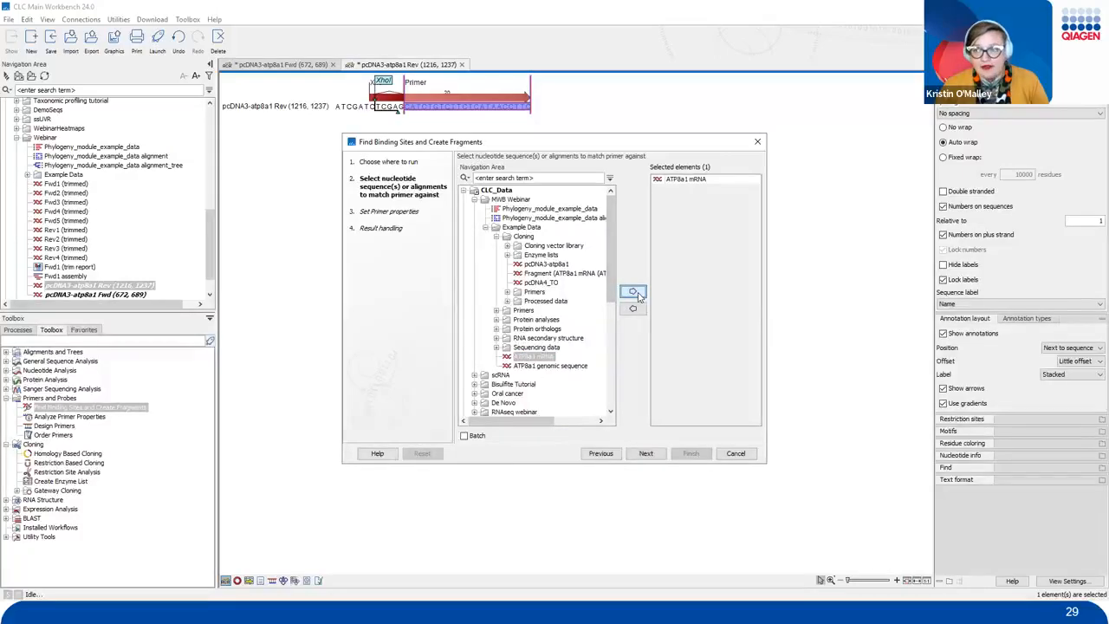
pyautogui.click(645, 452)
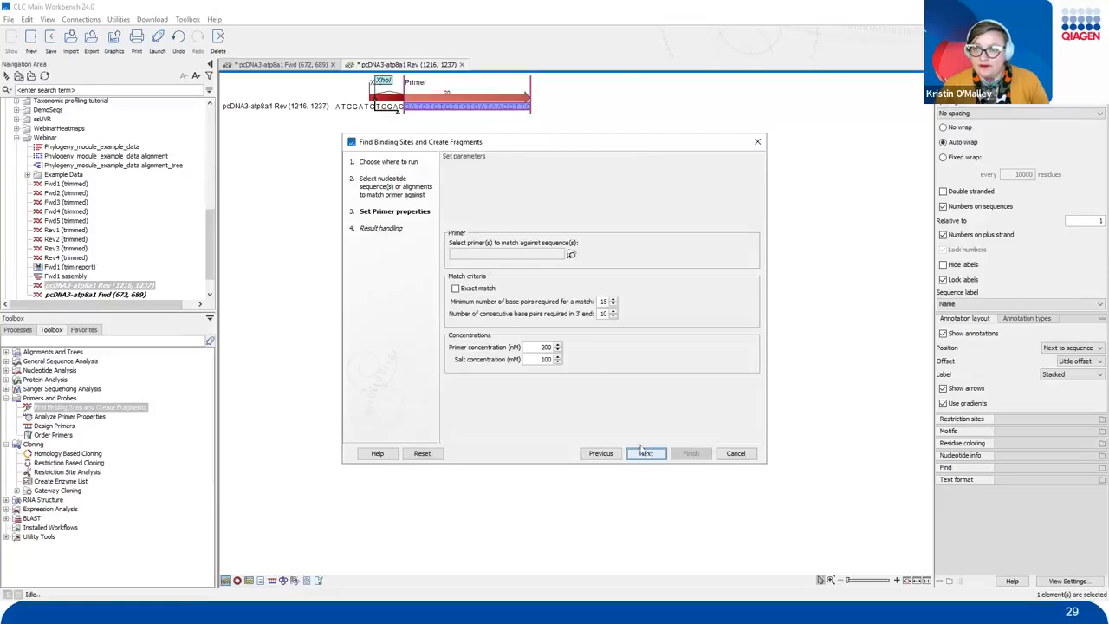
# Choose pcDNA3-atp8a1 Fwd (793, 810) and Rev (1372, 1390) from the example Primers' Processed data folder as the primers to match.
pyautogui.click(571, 255)
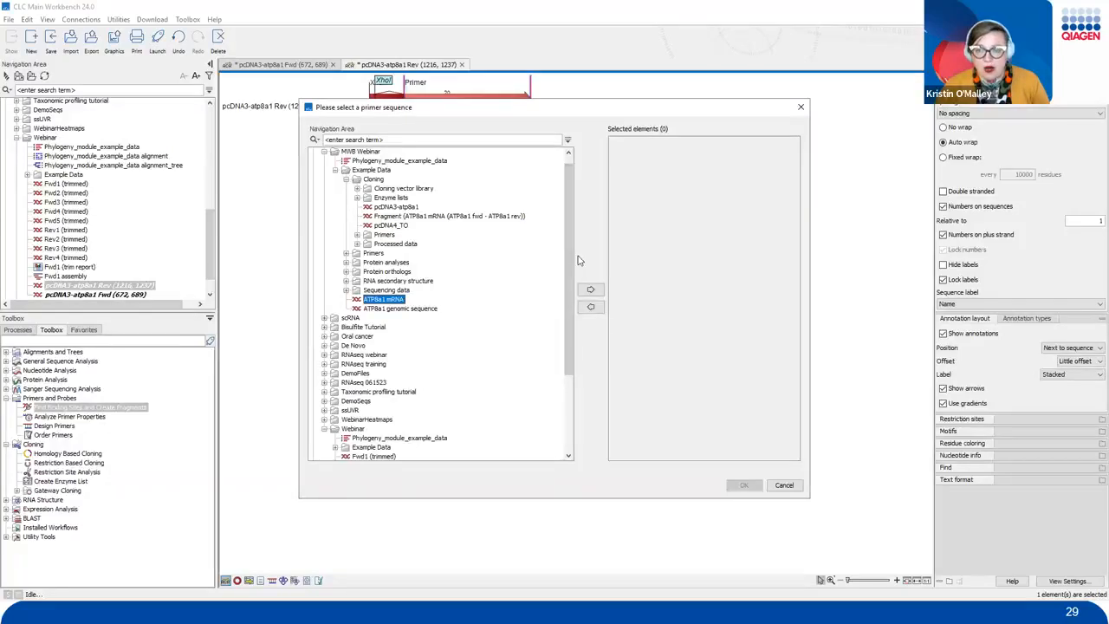
pyautogui.scroll(-4, 523, 340)
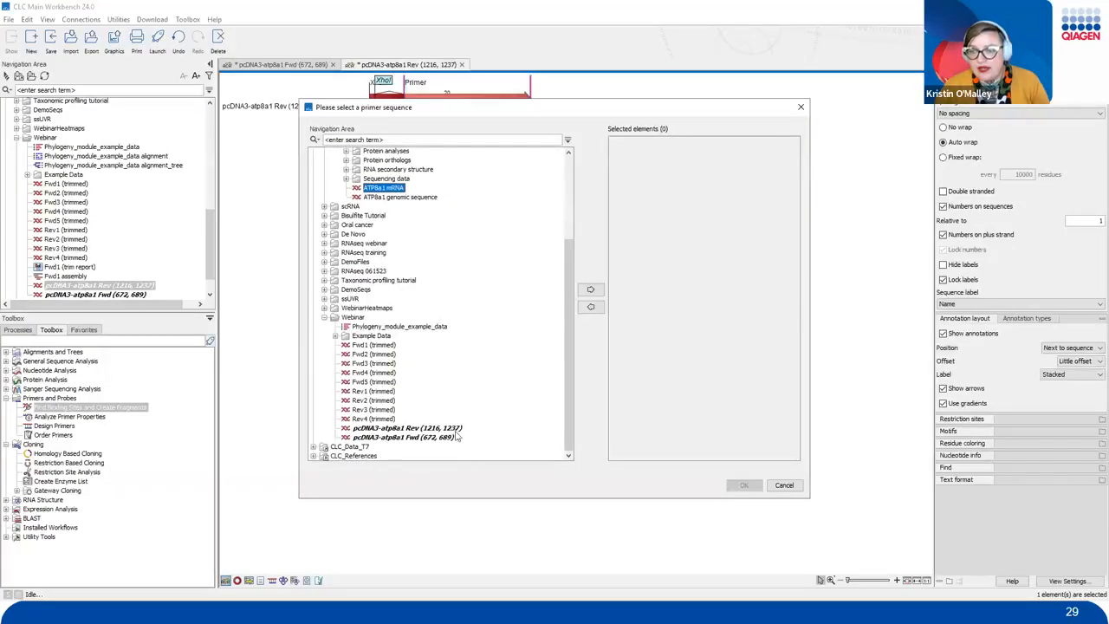
pyautogui.scroll(5, 414, 450)
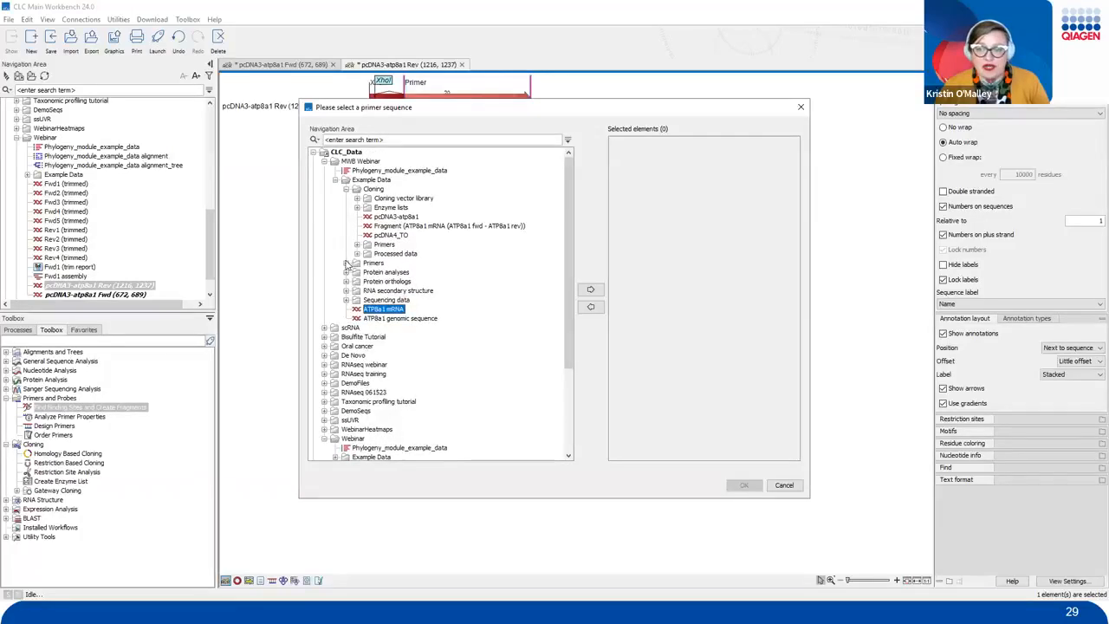
pyautogui.click(346, 263)
pyautogui.click(374, 263)
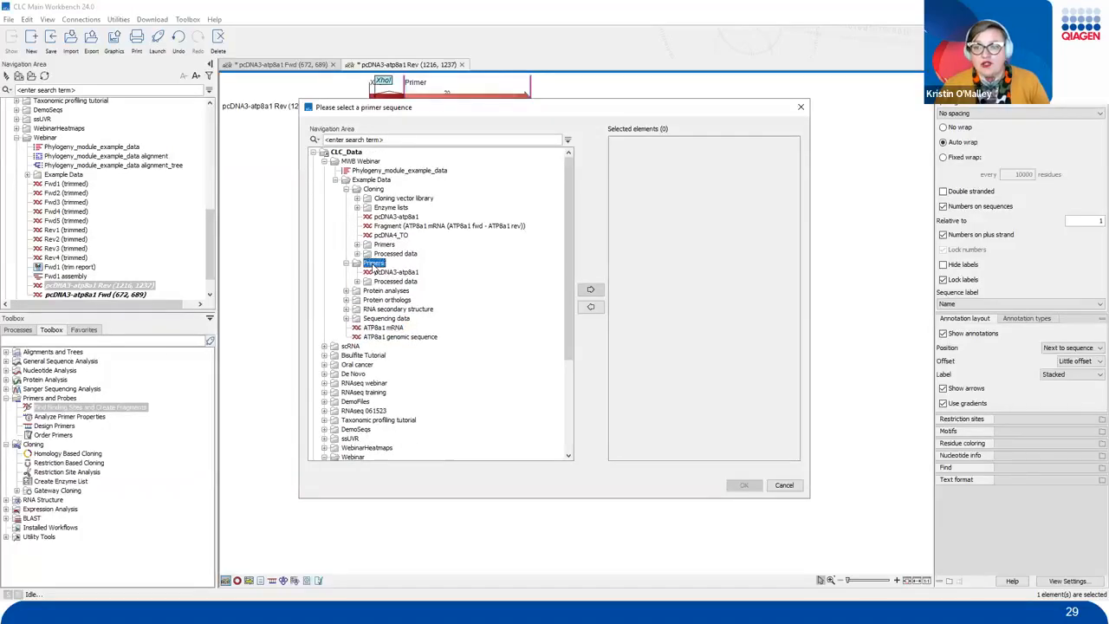
pyautogui.click(357, 283)
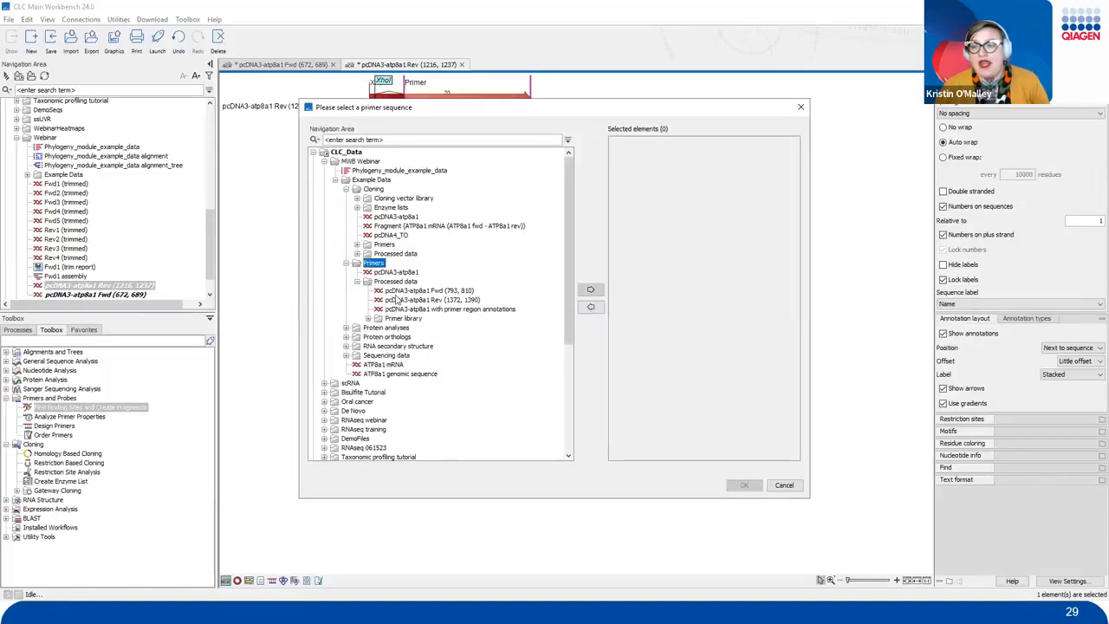
pyautogui.click(395, 292)
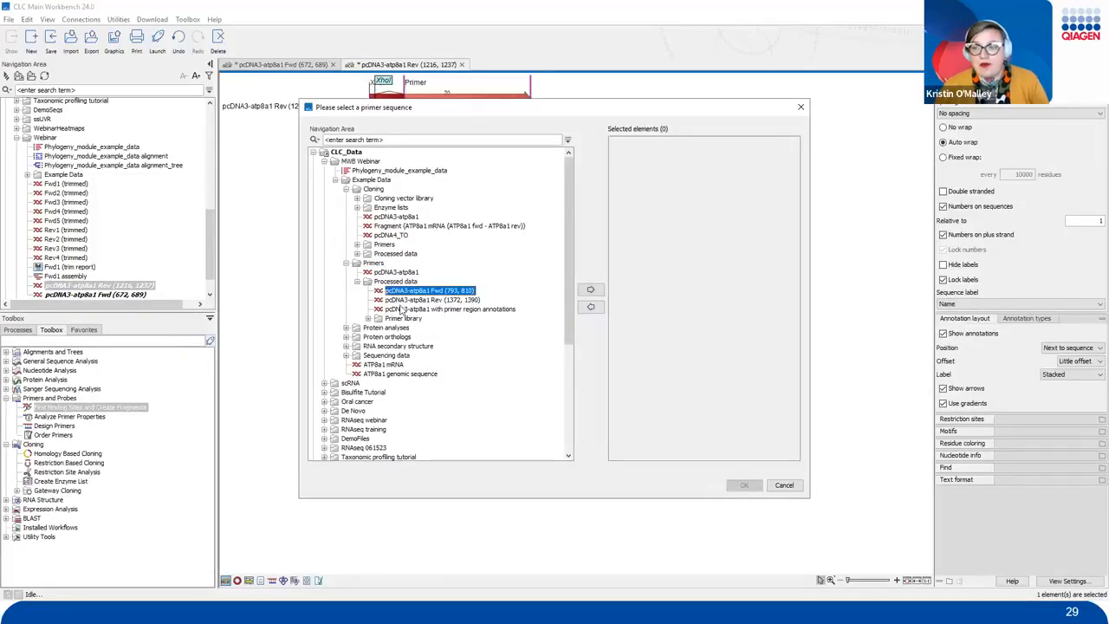
pyautogui.keyDown('shift'); pyautogui.click(405, 300); pyautogui.keyUp('shift')
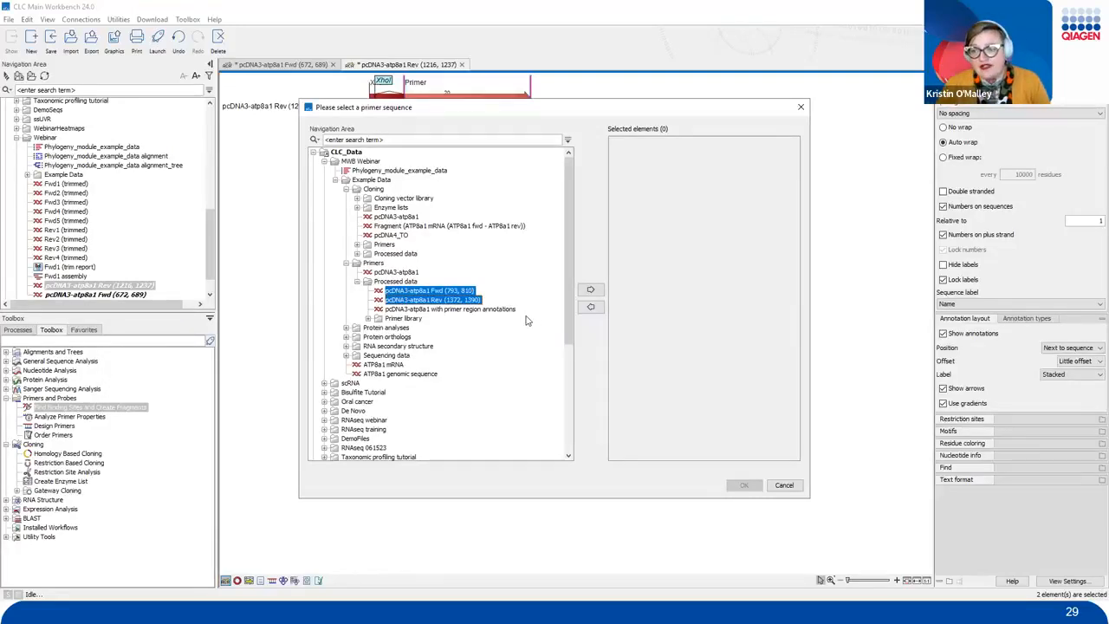
pyautogui.click(590, 290)
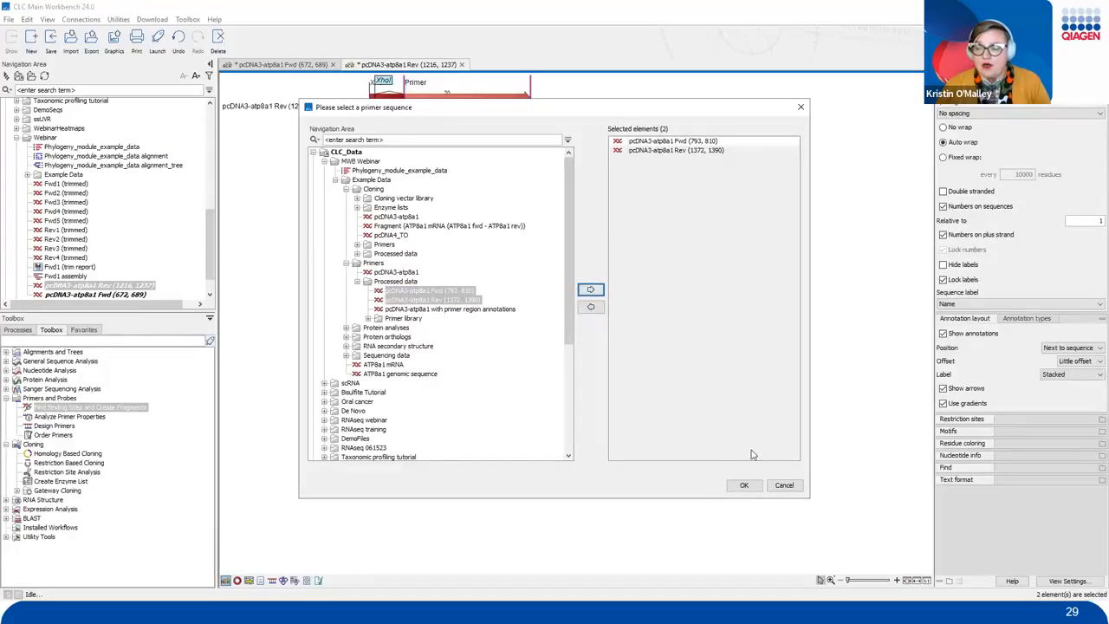
pyautogui.moveTo(713, 466); pyautogui.dragTo(770, 521)
pyautogui.click(743, 486)
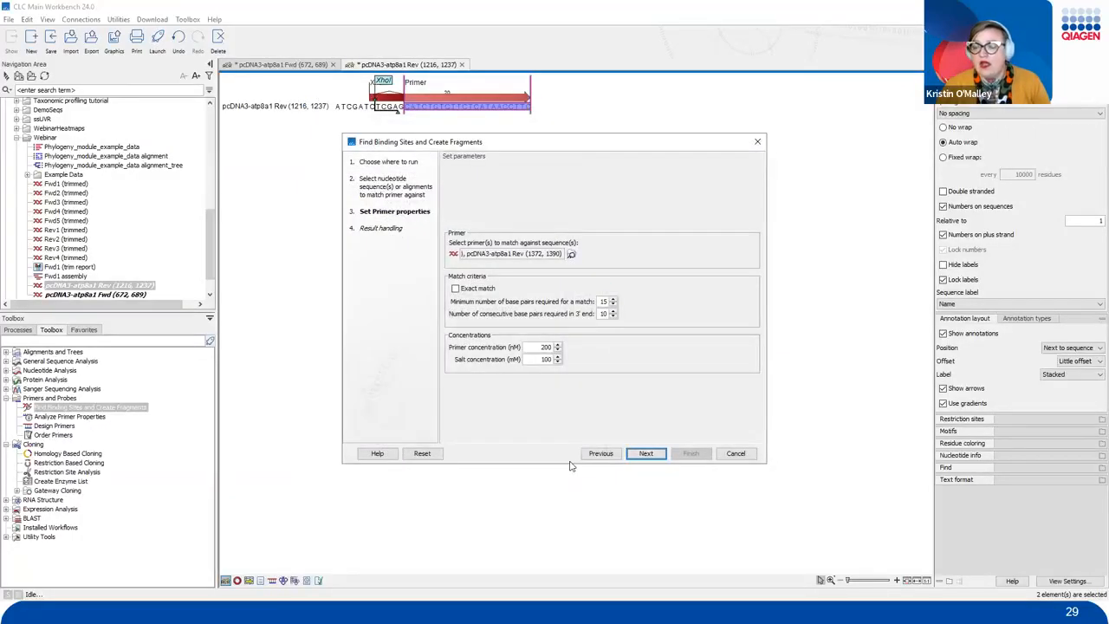
# Keep the default match criteria and concentrations, and finish the run with only a fragment table as output and the result set to open.
pyautogui.moveTo(442, 267)
pyautogui.mouseDown()
pyautogui.moveTo(423, 298)
pyautogui.moveTo(484, 394)
pyautogui.mouseUp()
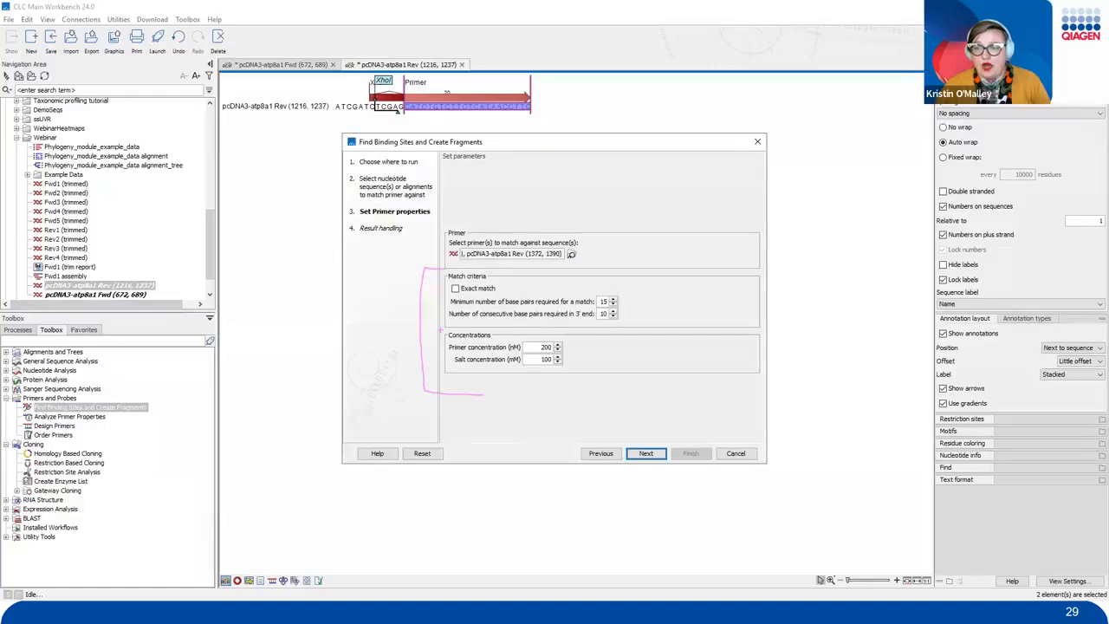
pyautogui.moveTo(443, 327)
pyautogui.mouseDown()
pyautogui.moveTo(394, 364)
pyautogui.moveTo(382, 424)
pyautogui.moveTo(396, 437)
pyautogui.mouseUp()
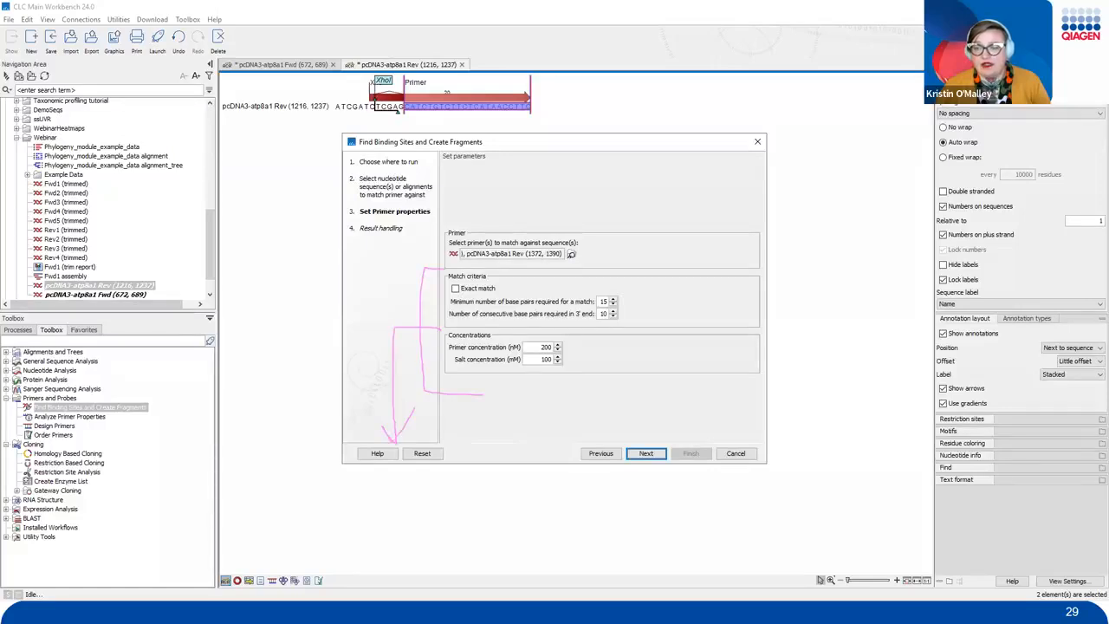
pyautogui.press('Escape')
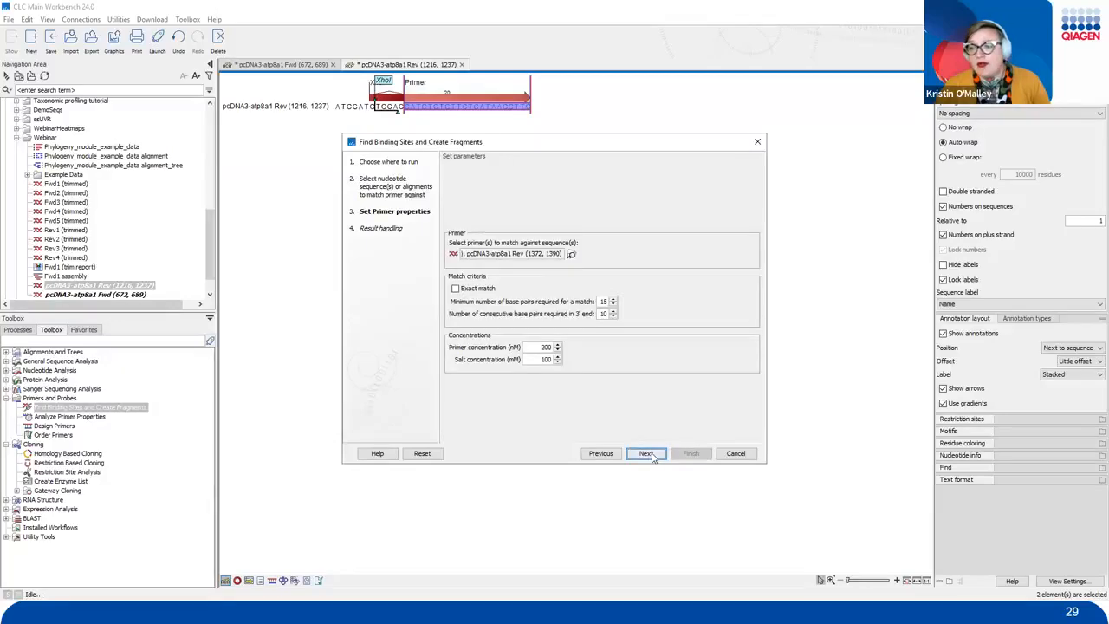
pyautogui.click(648, 454)
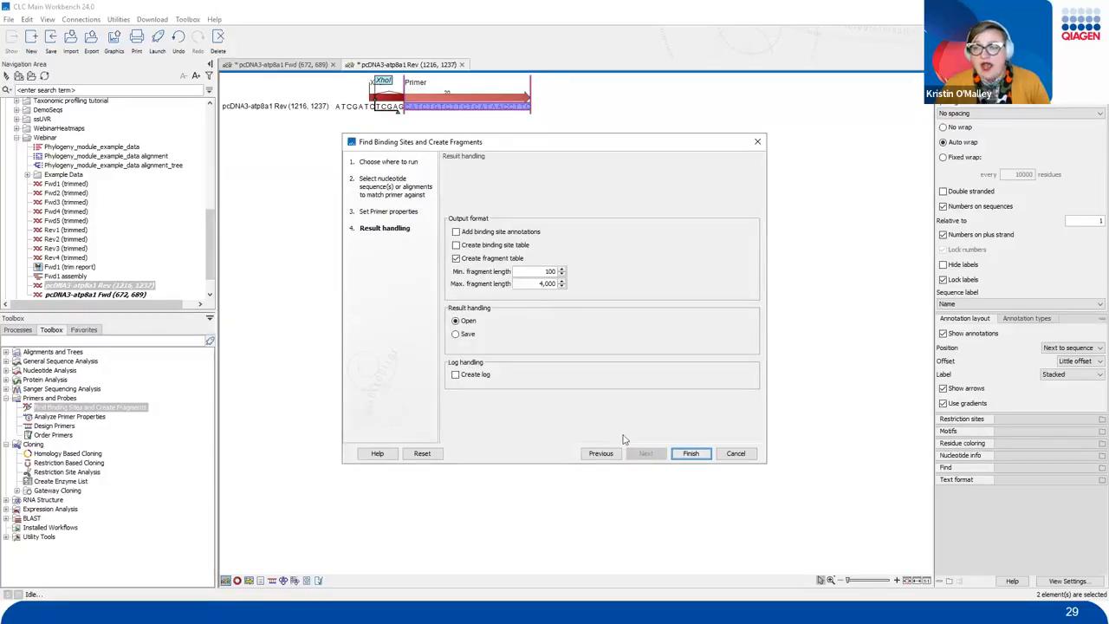
pyautogui.moveTo(425, 293)
pyautogui.mouseDown()
pyautogui.moveTo(485, 394)
pyautogui.moveTo(506, 381)
pyautogui.moveTo(526, 396)
pyautogui.mouseUp()
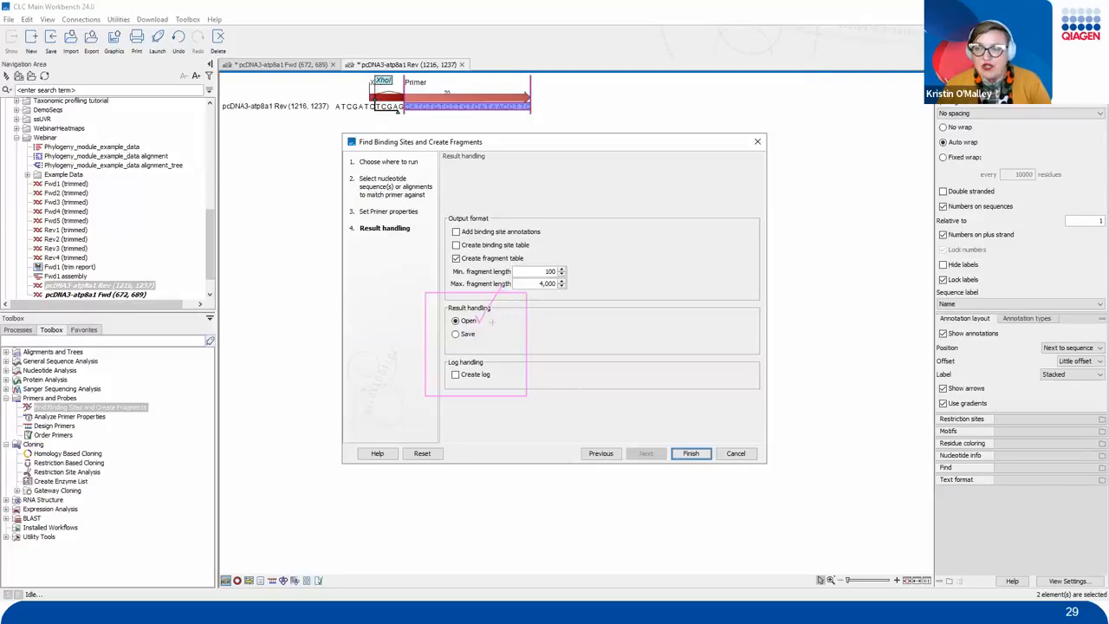
pyautogui.moveTo(487, 319)
pyautogui.mouseDown()
pyautogui.moveTo(421, 305)
pyautogui.moveTo(492, 329)
pyautogui.moveTo(485, 299)
pyautogui.mouseUp()
pyautogui.moveTo(697, 426)
pyautogui.mouseDown()
pyautogui.moveTo(652, 453)
pyautogui.moveTo(688, 425)
pyautogui.mouseUp()
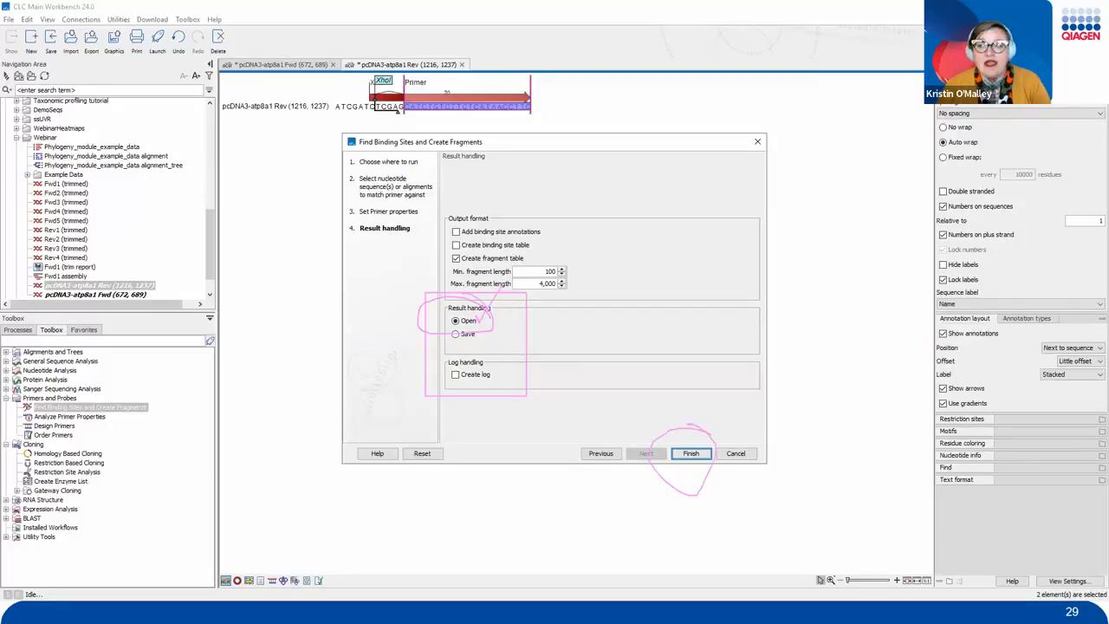
pyautogui.click(691, 453)
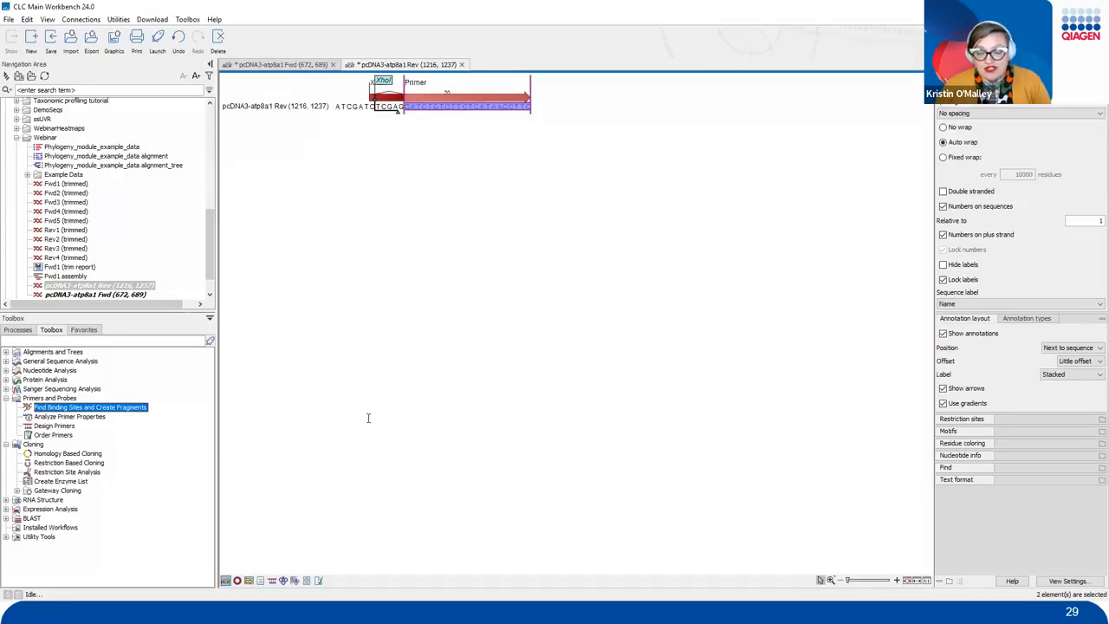
# Close the pcDNA3-atp8a1 Fwd (672, 689) primer without saving, and close Rev (1216, 1237) with its changes saved.
pyautogui.click(333, 64)
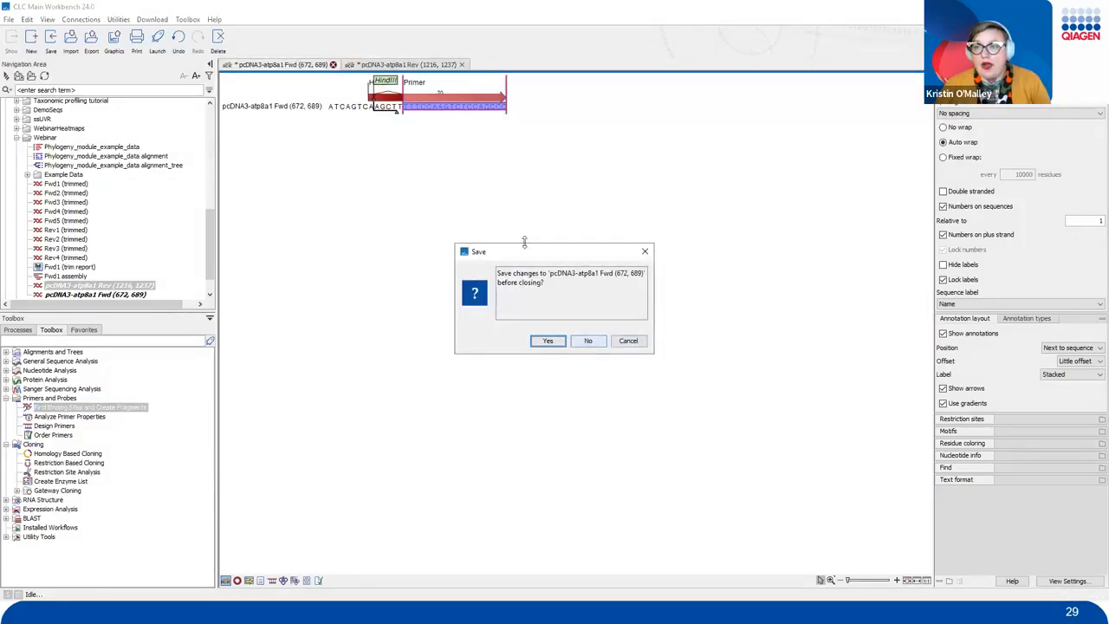
pyautogui.click(587, 339)
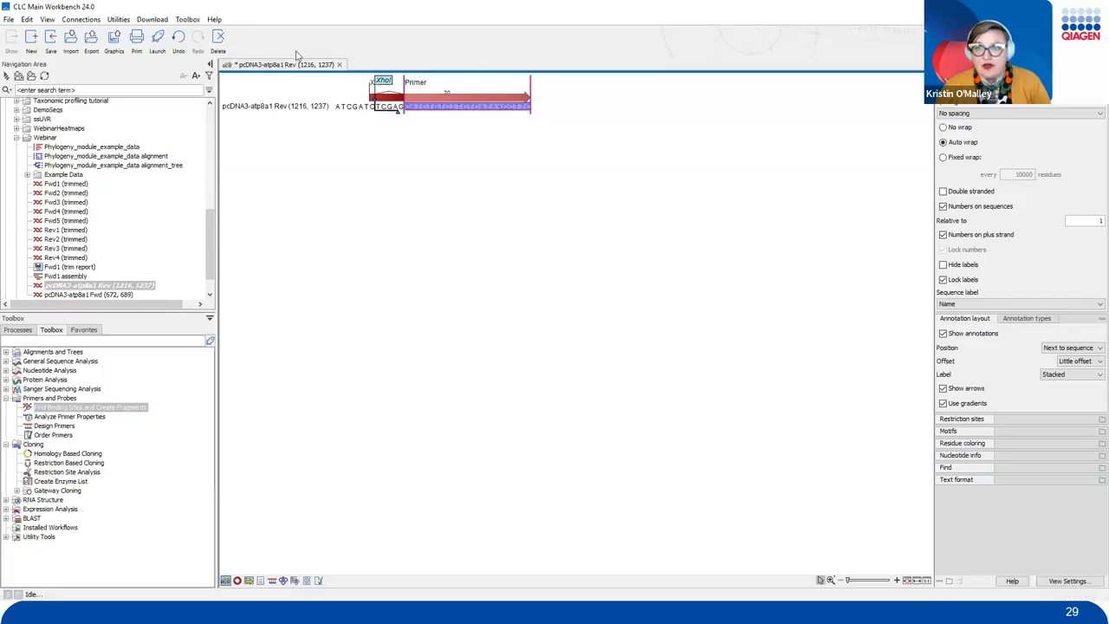
pyautogui.rightClick(294, 62)
pyautogui.click(277, 73)
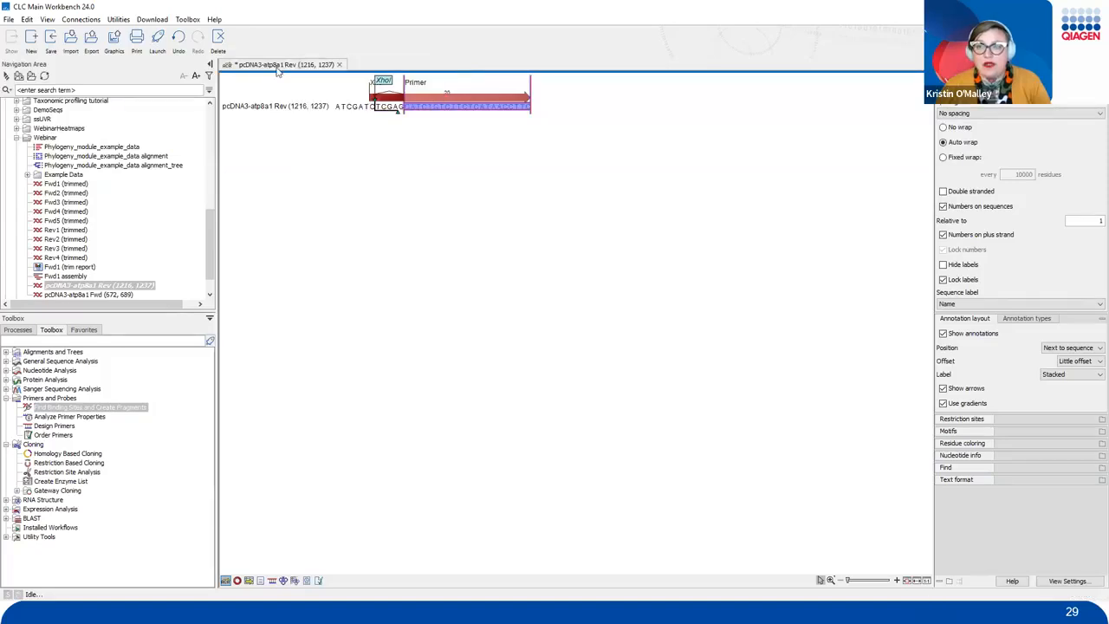
pyautogui.rightClick(277, 70)
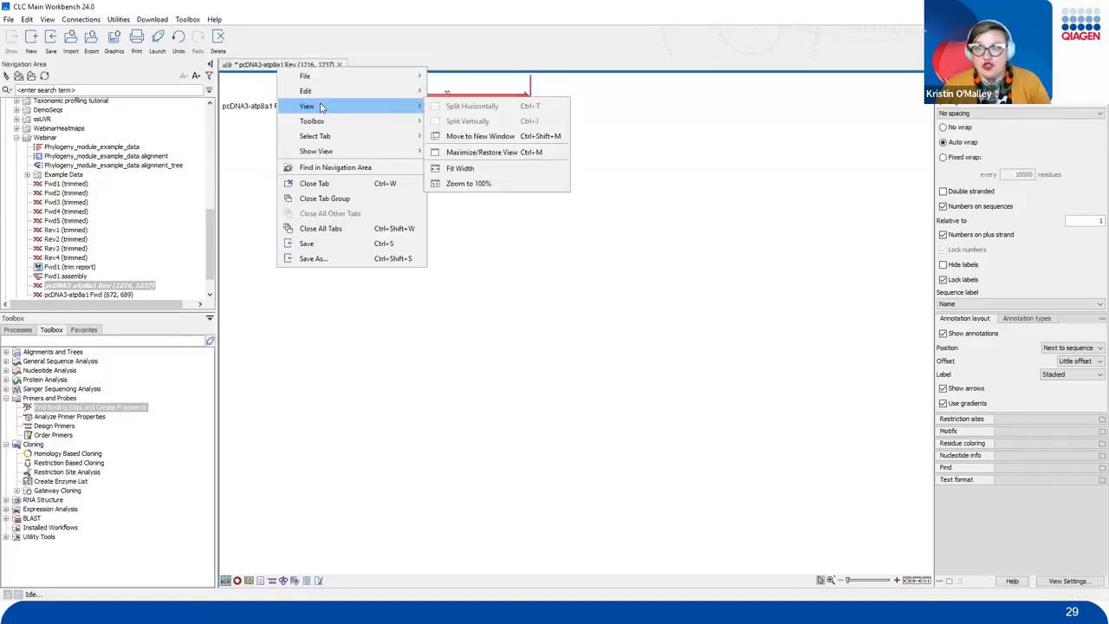
pyautogui.click(318, 184)
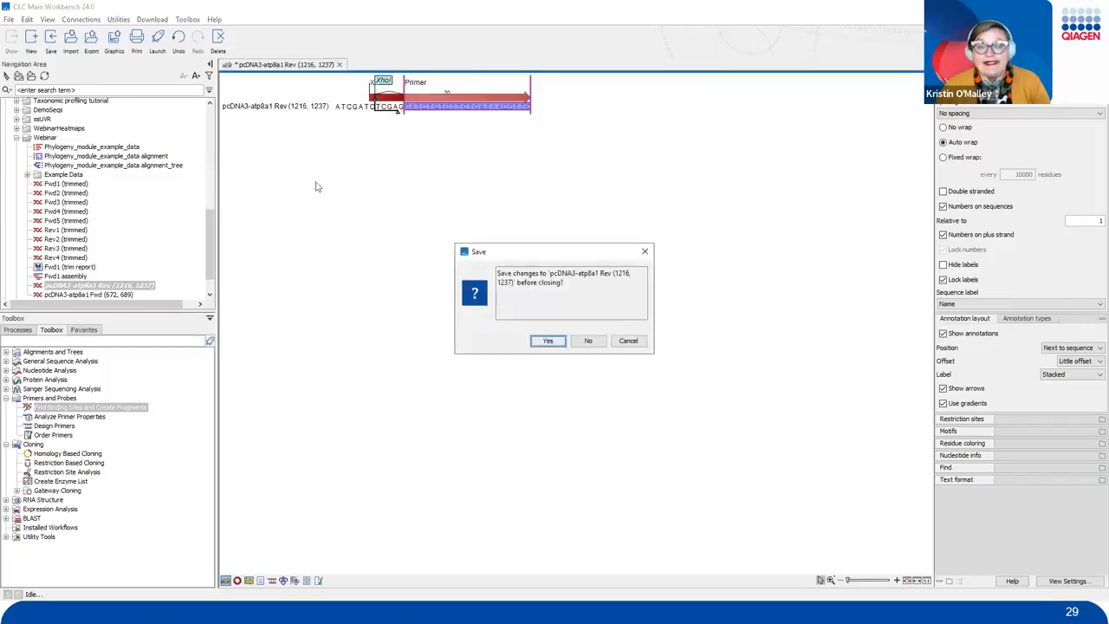
pyautogui.click(547, 340)
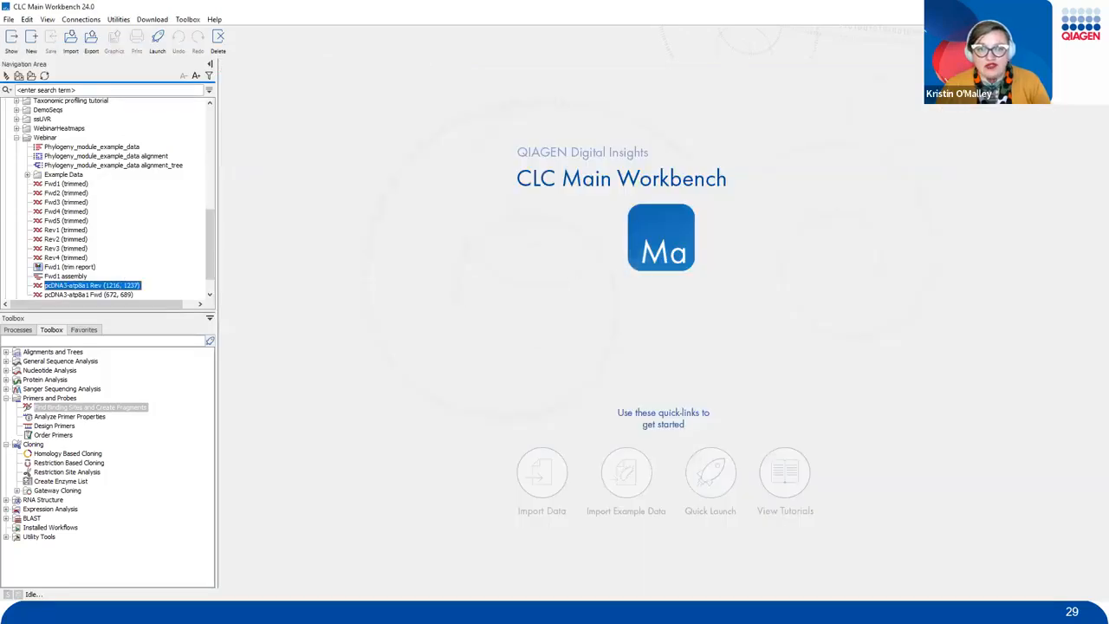
# Collapse the Webinar folder and open Fragment (ATP8a1 mRNA (ATP8a1 fwd - ATP8a1 rev)) from MWB Webinar's Cloning example data.
pyautogui.click(17, 138)
pyautogui.scroll(6, 59, 218)
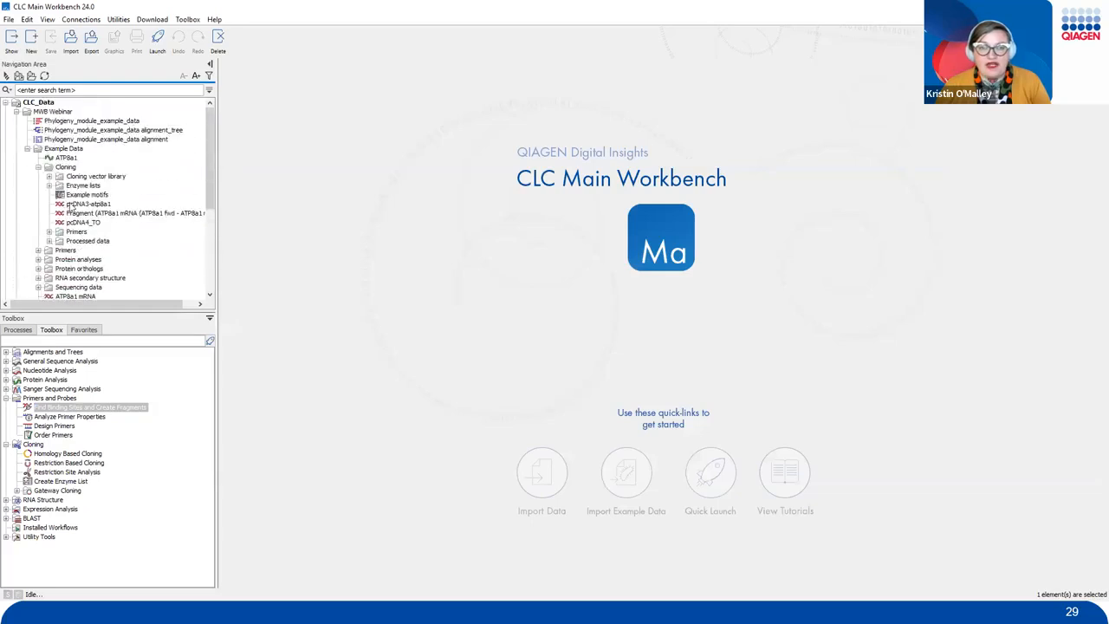
pyautogui.doubleClick(90, 215)
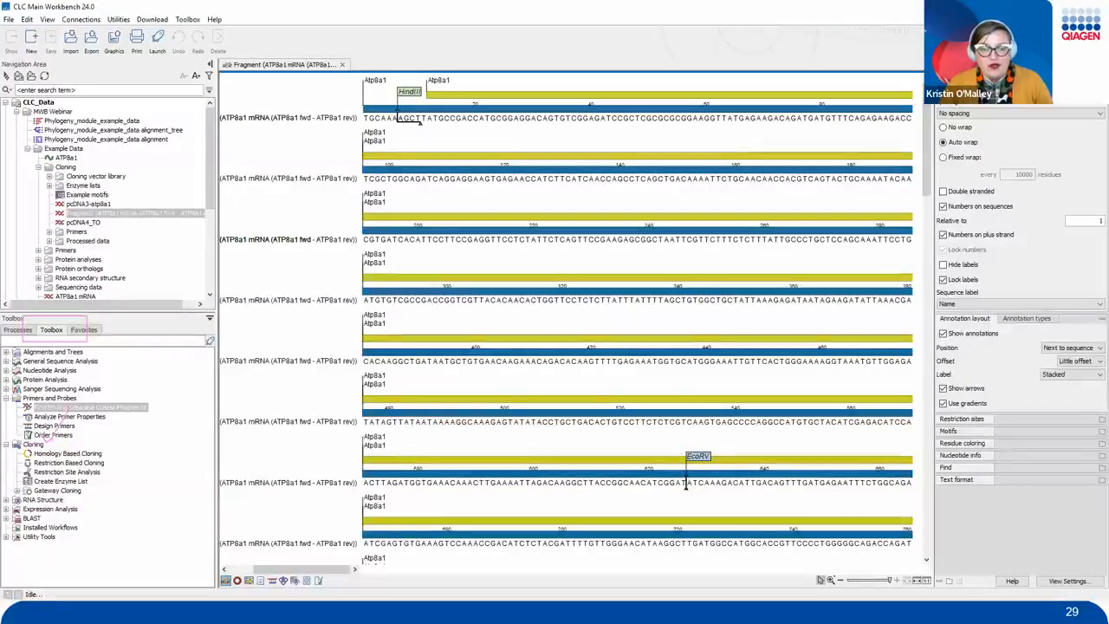
# Start Restriction Based Cloning with the open ATP8a1 fragment, add pcDNA4_TO to the selected elements, and proceed to result handling.
pyautogui.moveTo(102, 455)
pyautogui.mouseDown()
pyautogui.moveTo(9, 457)
pyautogui.moveTo(108, 473)
pyautogui.moveTo(102, 454)
pyautogui.mouseUp()
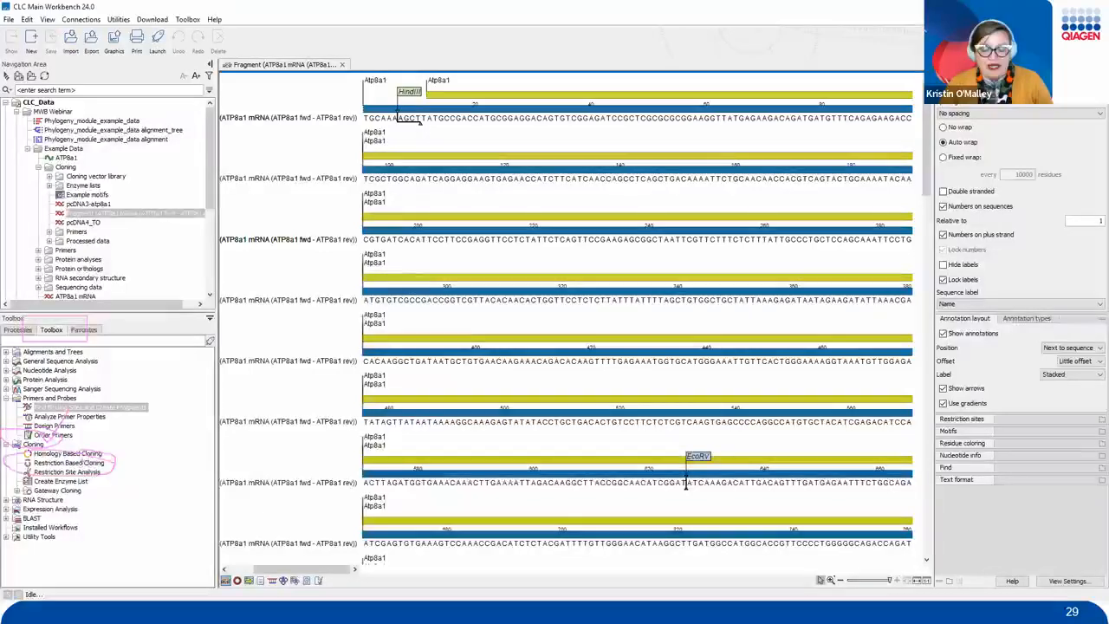
pyautogui.click(75, 464)
pyautogui.doubleClick(74, 467)
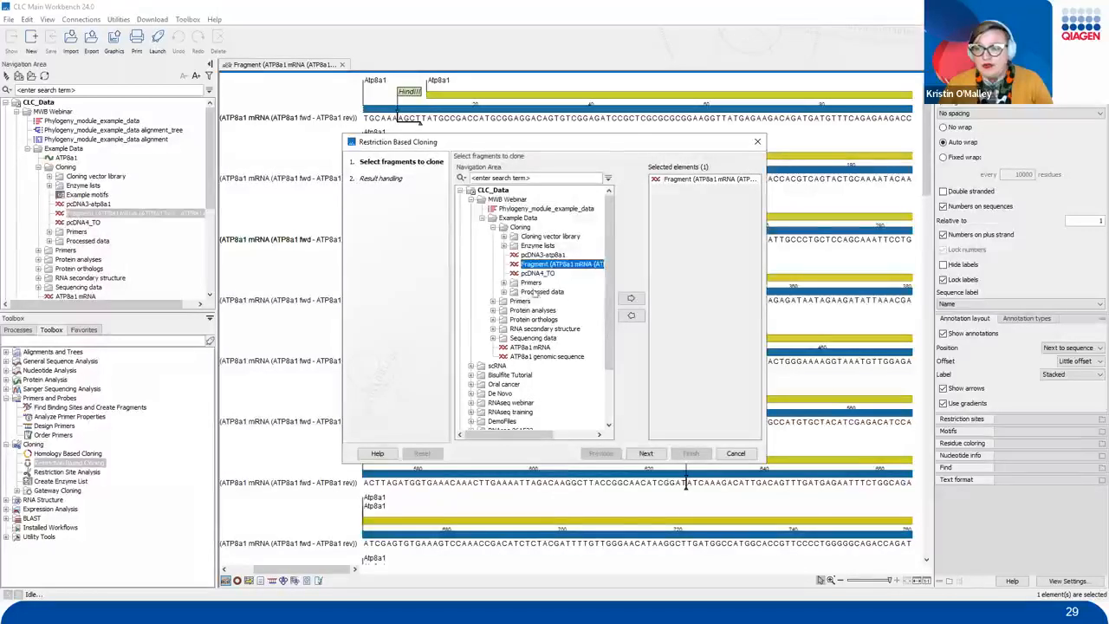
pyautogui.click(555, 275)
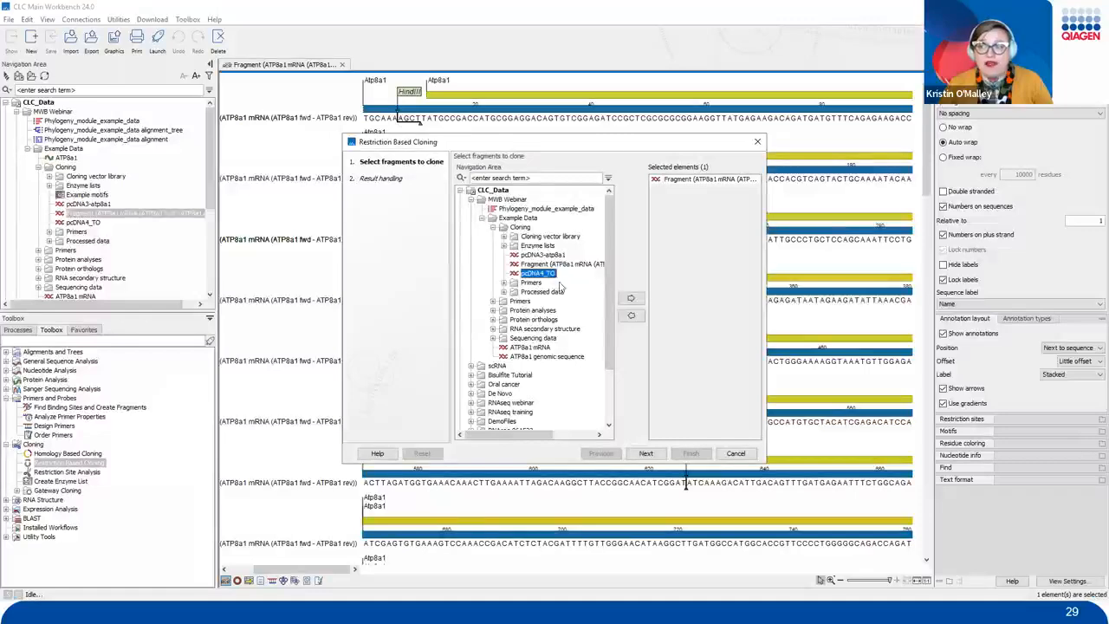
pyautogui.click(630, 301)
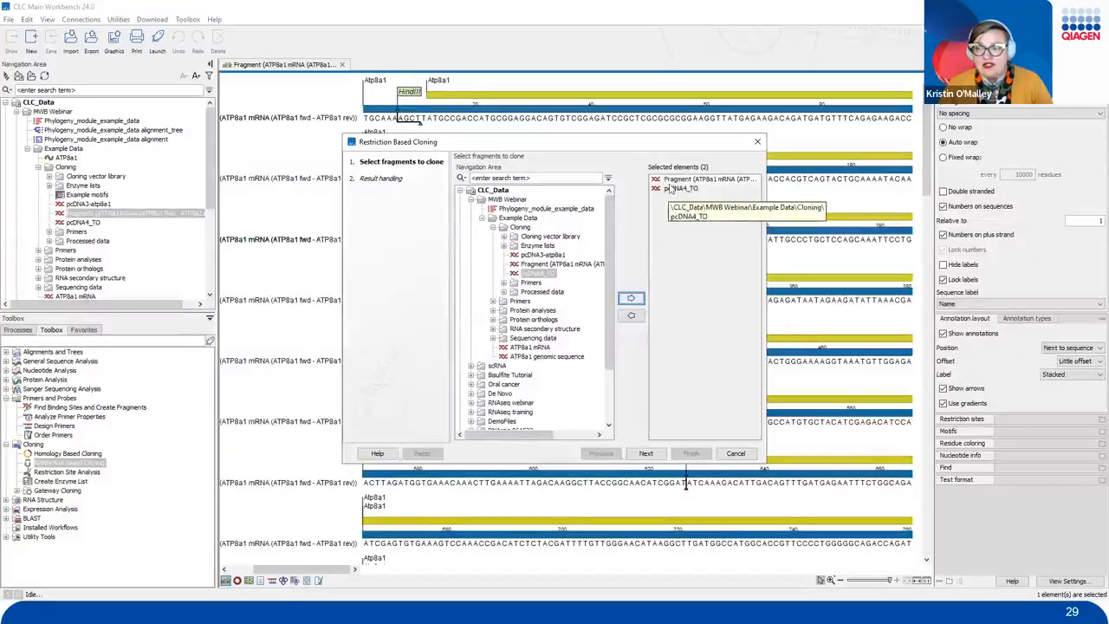
pyautogui.click(648, 455)
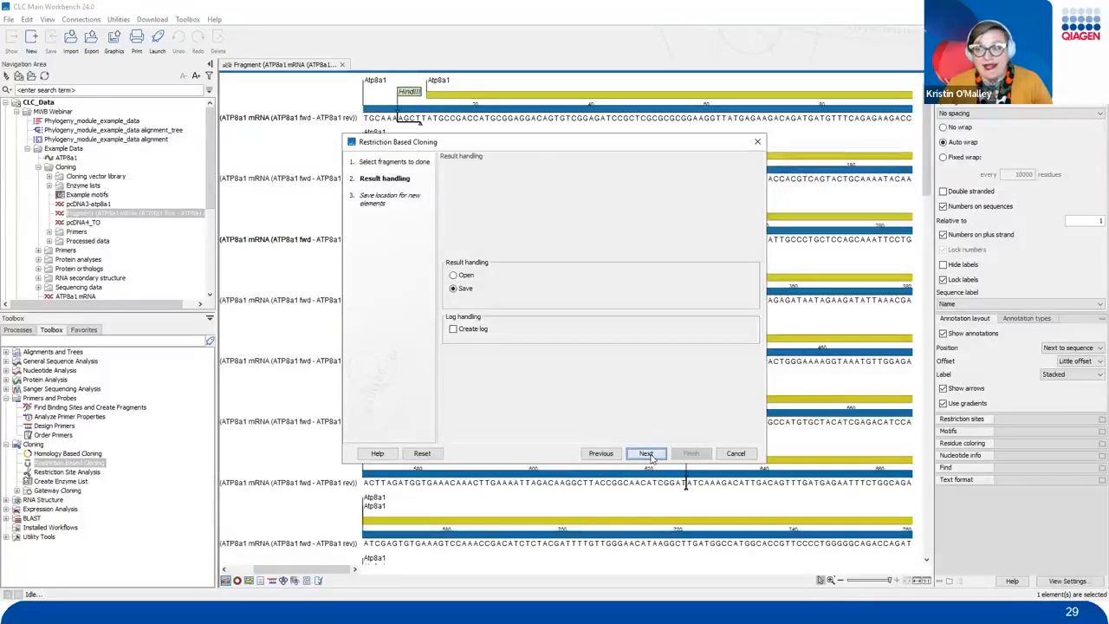
# Keep the result set to be saved, choose the Webinar folder as its location, and finish the cloning setup.
pyautogui.click(648, 453)
pyautogui.scroll(-3, 474, 357)
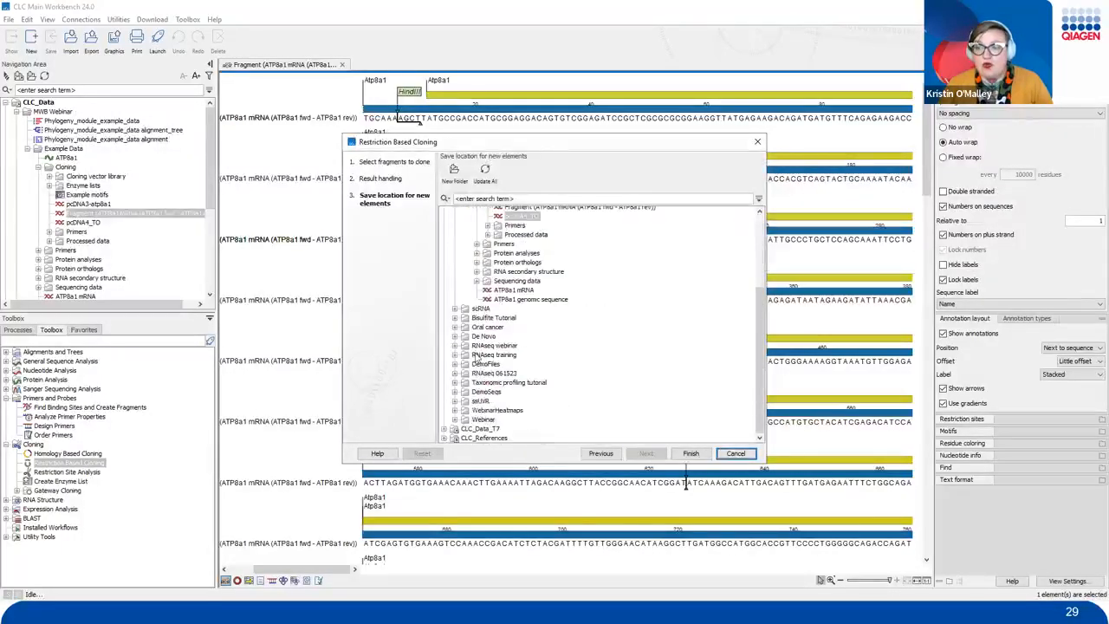
pyautogui.click(482, 419)
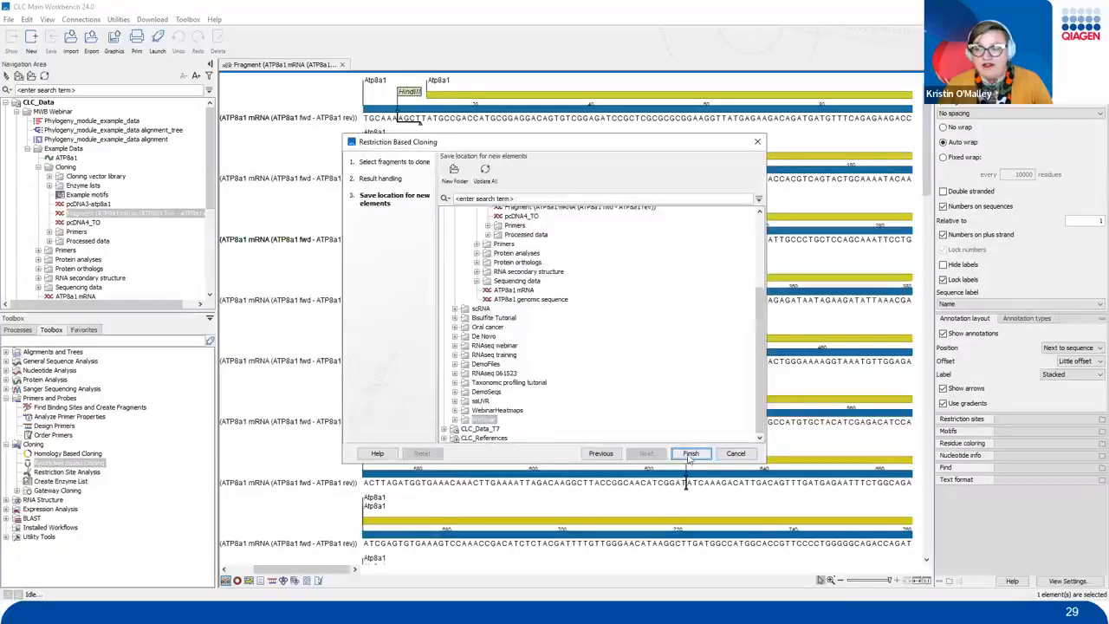
pyautogui.click(690, 453)
# Expand the Webinar folder, select the Cloning experiment in it, and close the open ATP8a1 fragment view.
pyautogui.scroll(-5, 122, 245)
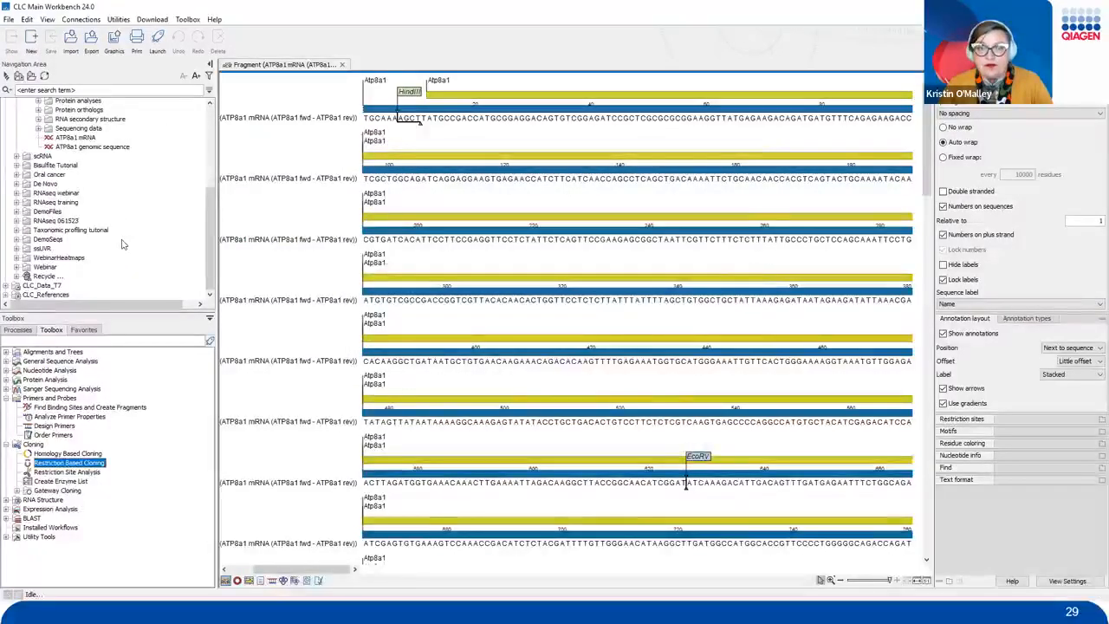
pyautogui.click(42, 266)
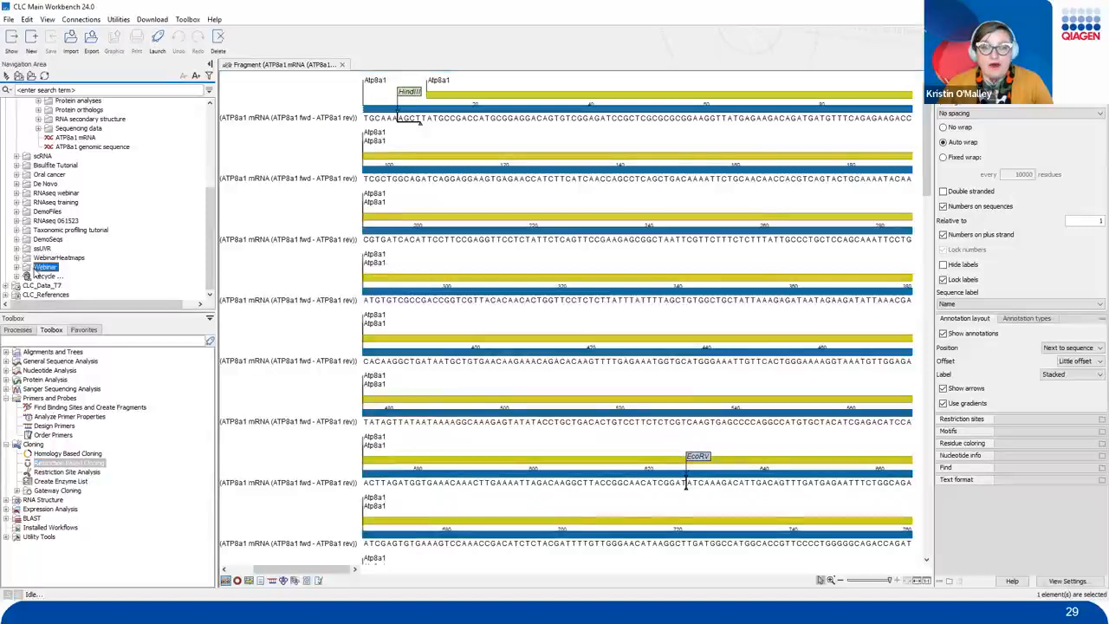
pyautogui.click(18, 267)
pyautogui.click(66, 268)
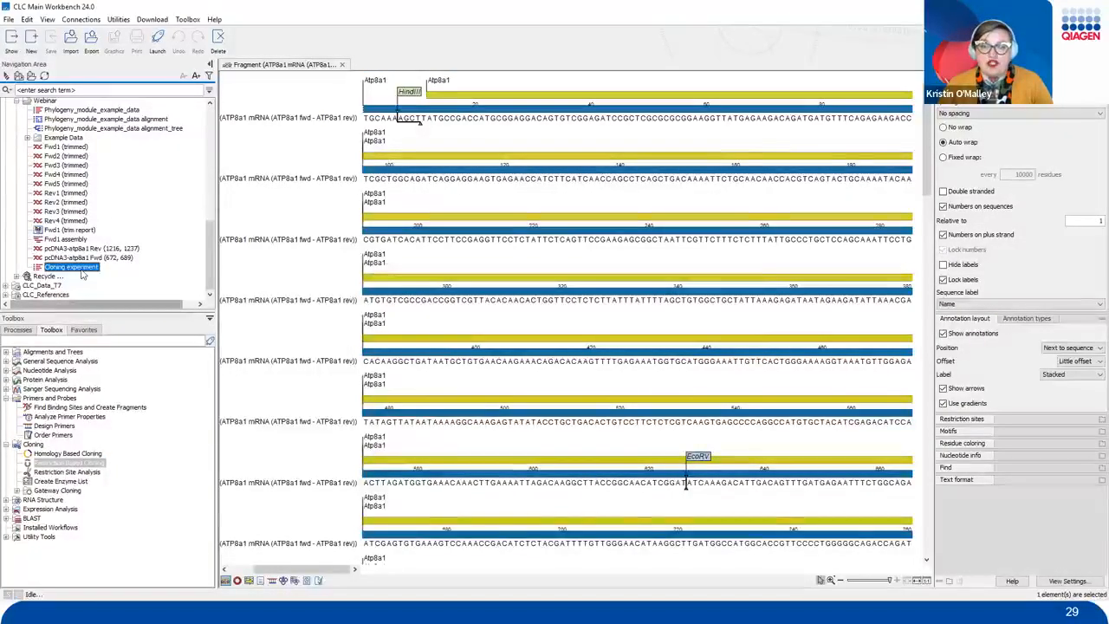
pyautogui.click(342, 64)
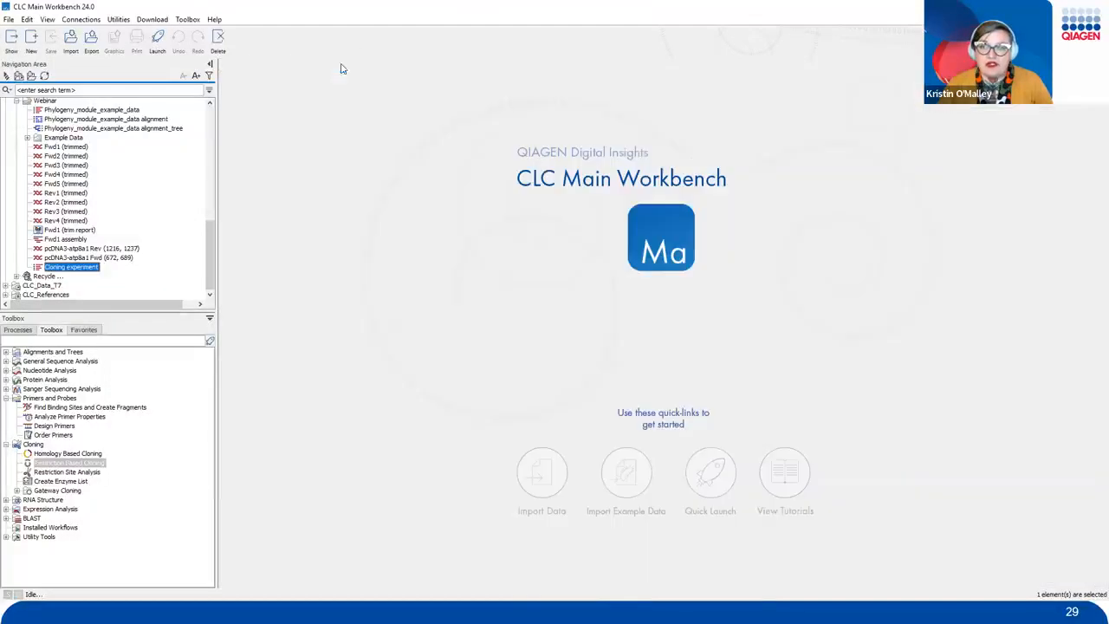
# Open the Cloning experiment from the Webinar folder and show it in the Cloning Editor.
pyautogui.doubleClick(84, 270)
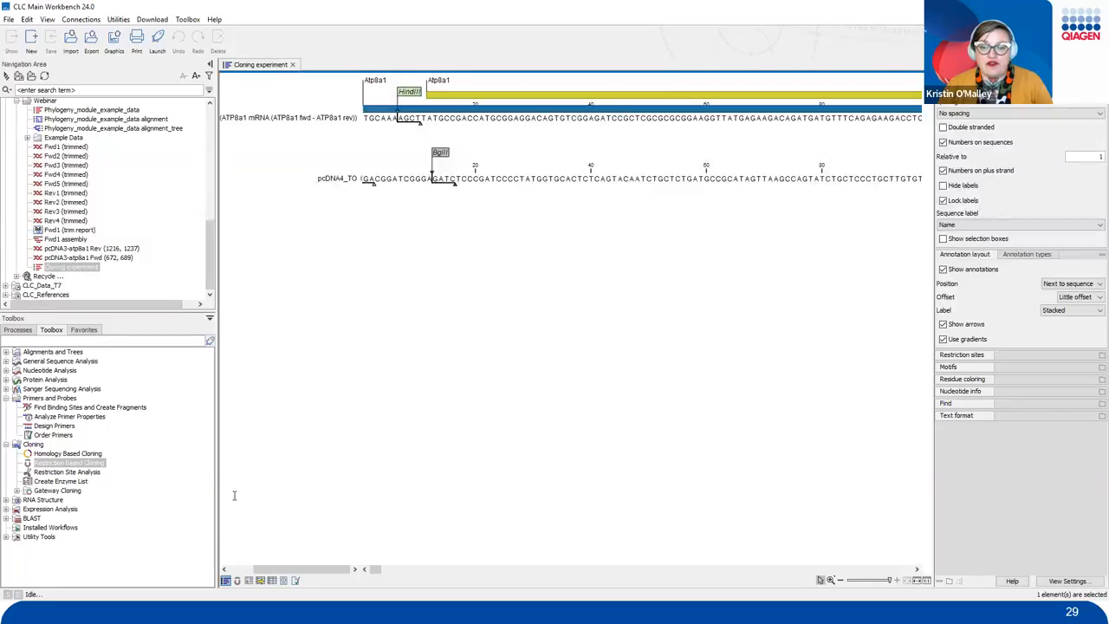
pyautogui.moveTo(240, 490)
pyautogui.mouseDown()
pyautogui.moveTo(228, 565)
pyautogui.moveTo(234, 557)
pyautogui.moveTo(243, 590)
pyautogui.moveTo(241, 574)
pyautogui.mouseUp()
pyautogui.press('Escape')
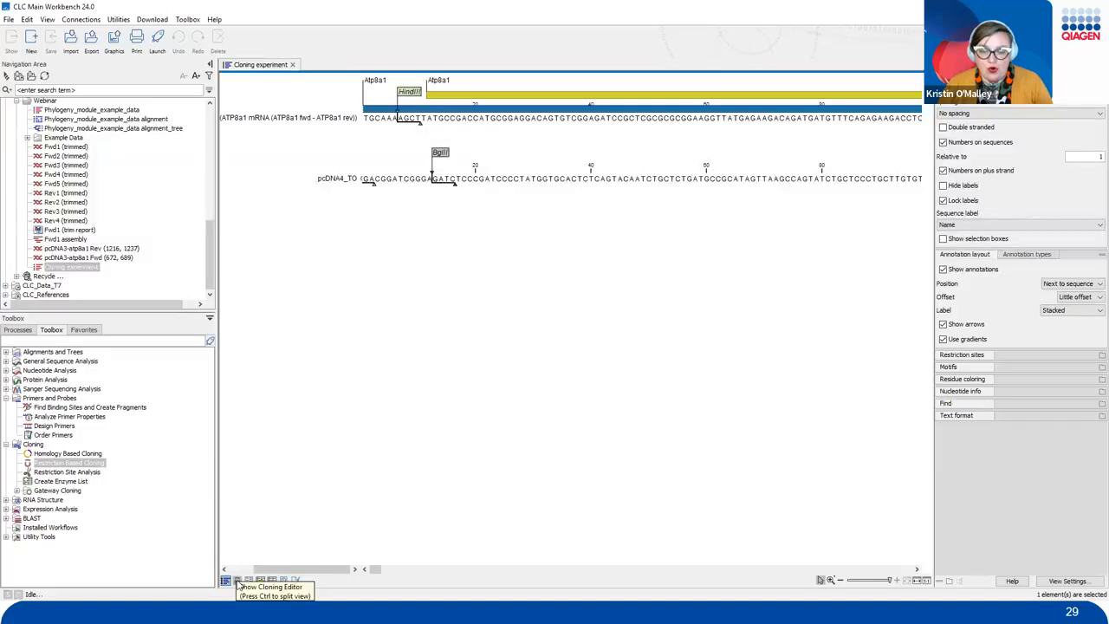
pyautogui.click(236, 581)
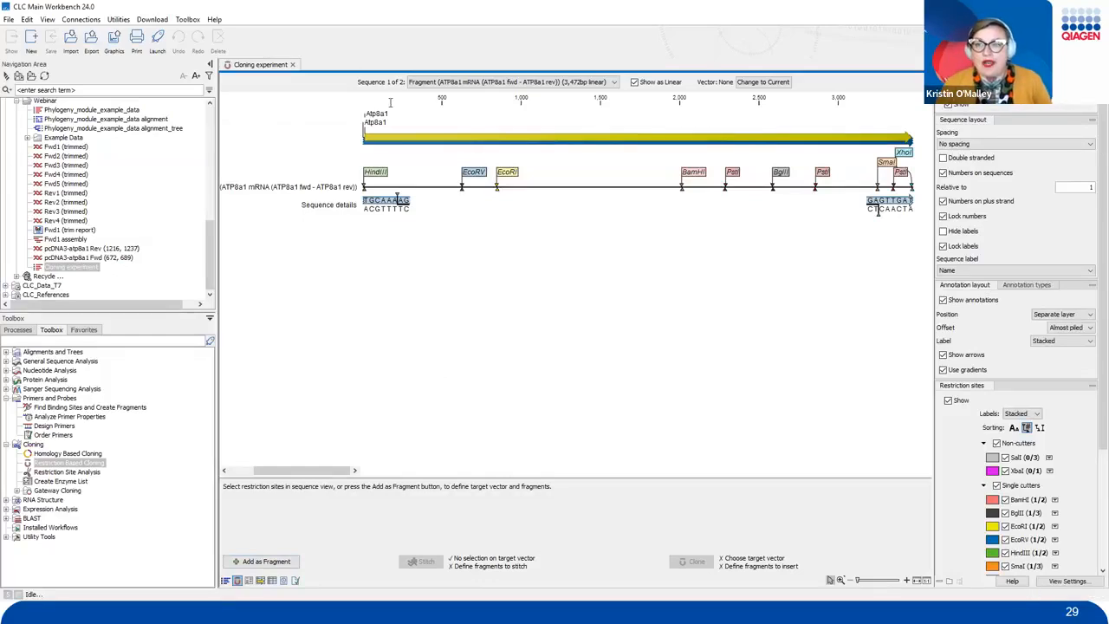
# Display the pcDNA4_TO sequence in the Cloning Editor and set it as the vector.
pyautogui.moveTo(337, 64)
pyautogui.mouseDown()
pyautogui.moveTo(373, 97)
pyautogui.moveTo(631, 104)
pyautogui.mouseUp()
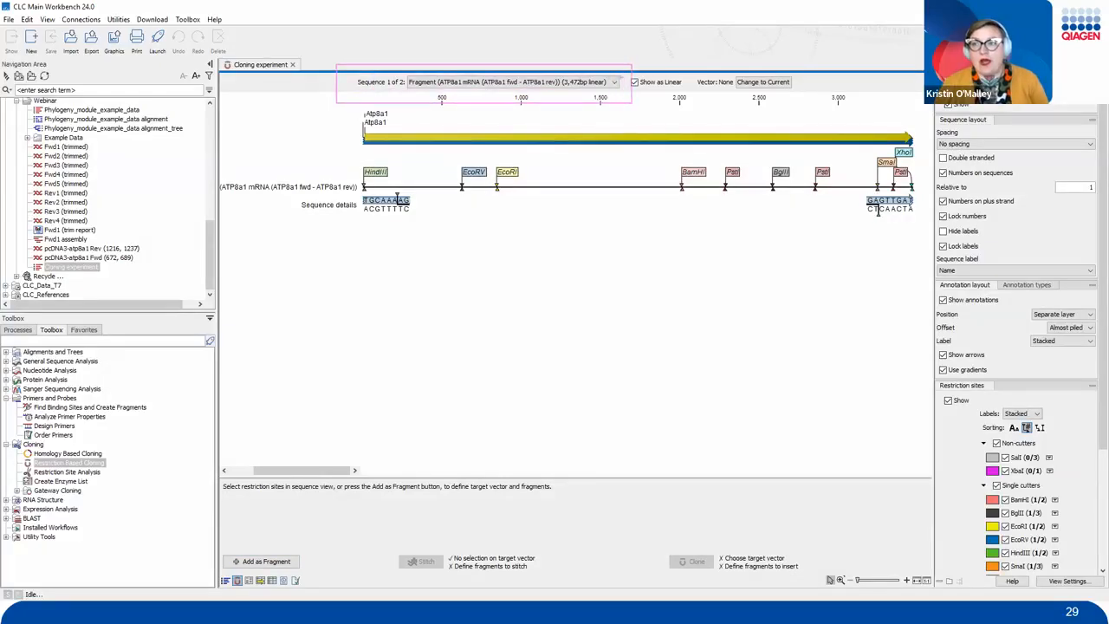
pyautogui.click(614, 82)
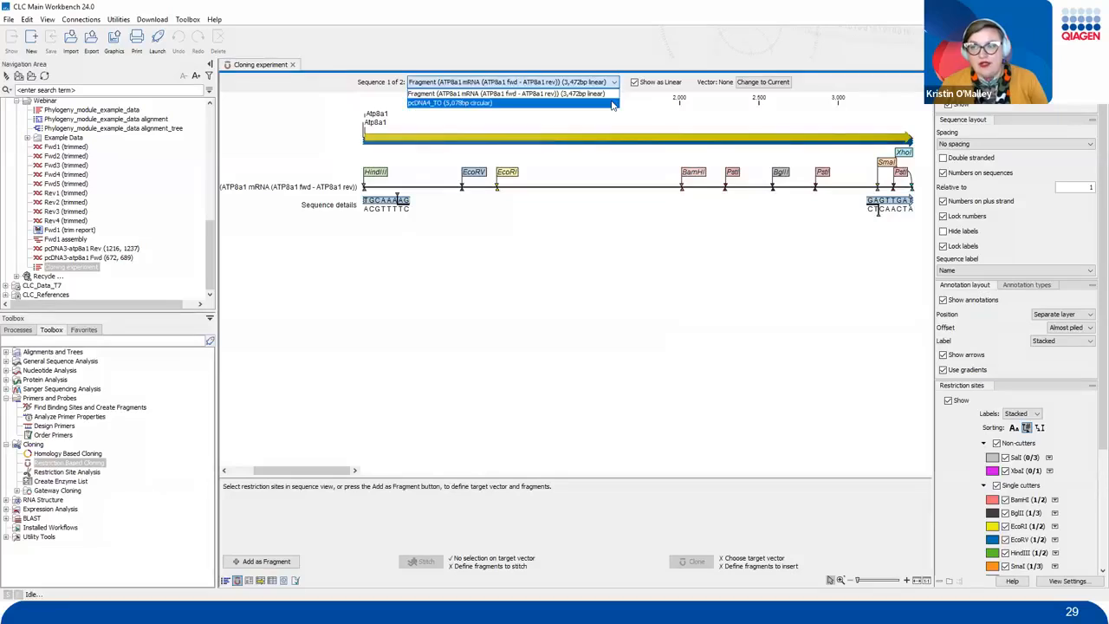
pyautogui.click(611, 104)
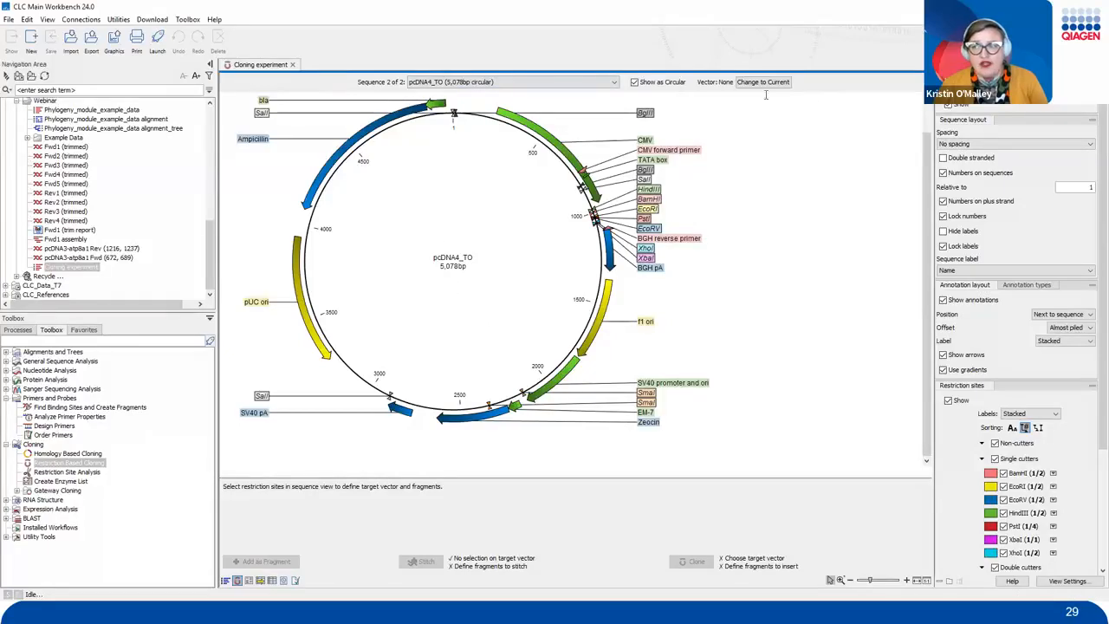
pyautogui.moveTo(688, 58)
pyautogui.mouseDown()
pyautogui.moveTo(792, 122)
pyautogui.moveTo(816, 104)
pyautogui.mouseUp()
pyautogui.moveTo(752, 62)
pyautogui.mouseDown()
pyautogui.moveTo(778, 58)
pyautogui.moveTo(788, 38)
pyautogui.mouseUp()
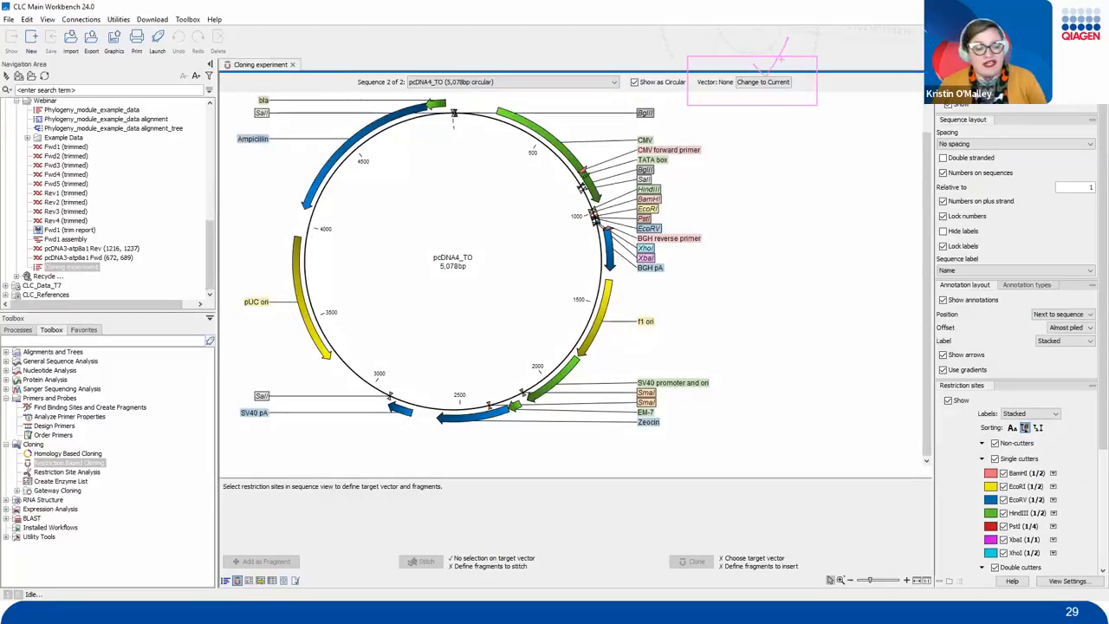
pyautogui.click(776, 81)
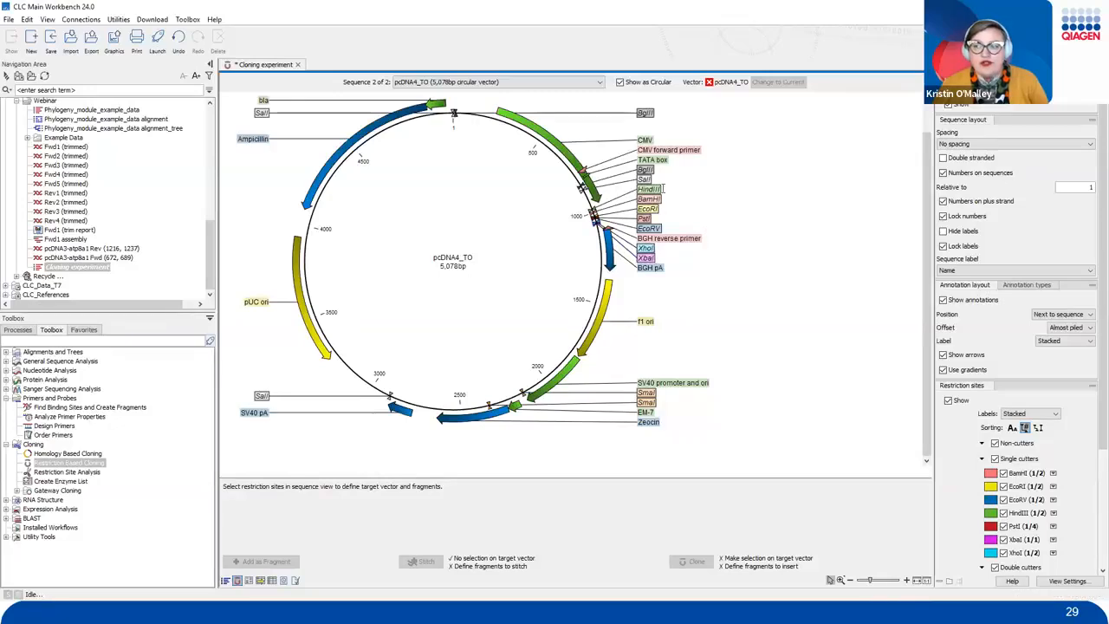
# Select the HindIII and XhoI sites on pcDNA4_TO, keeping the 5,004 bp XhoI-to-HindIII part as the target vector.
pyautogui.moveTo(657, 190)
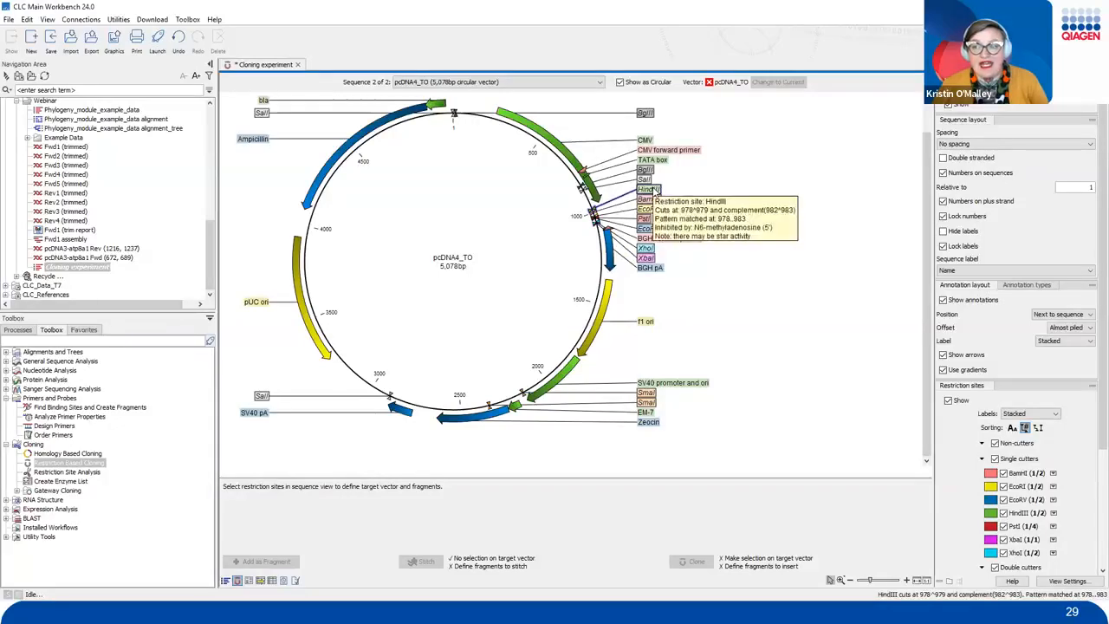
pyautogui.click(656, 190)
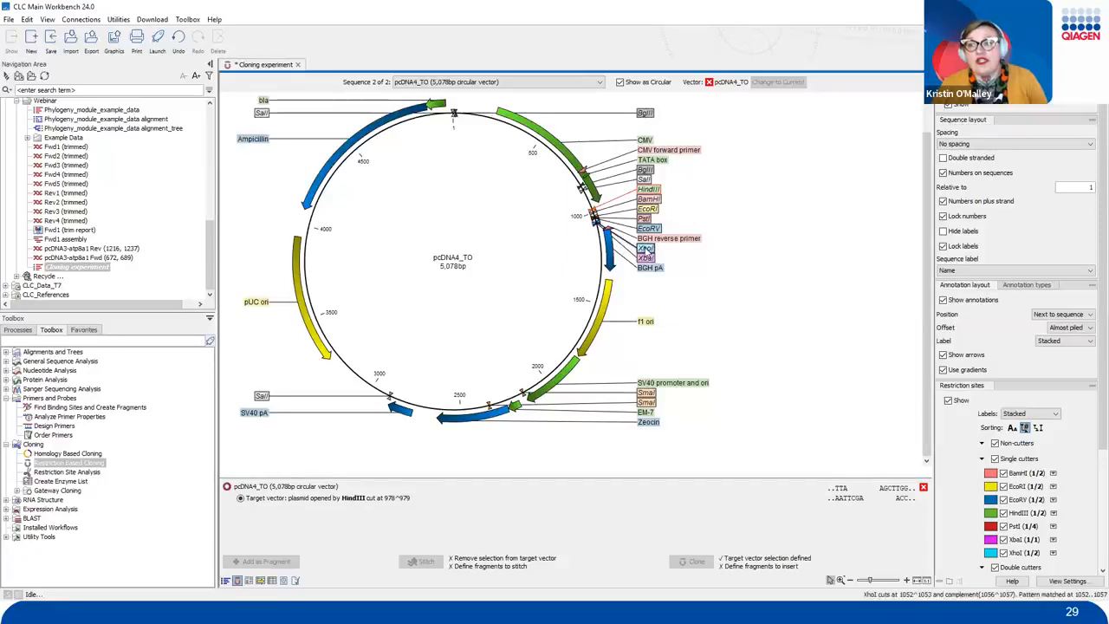
pyautogui.click(645, 250)
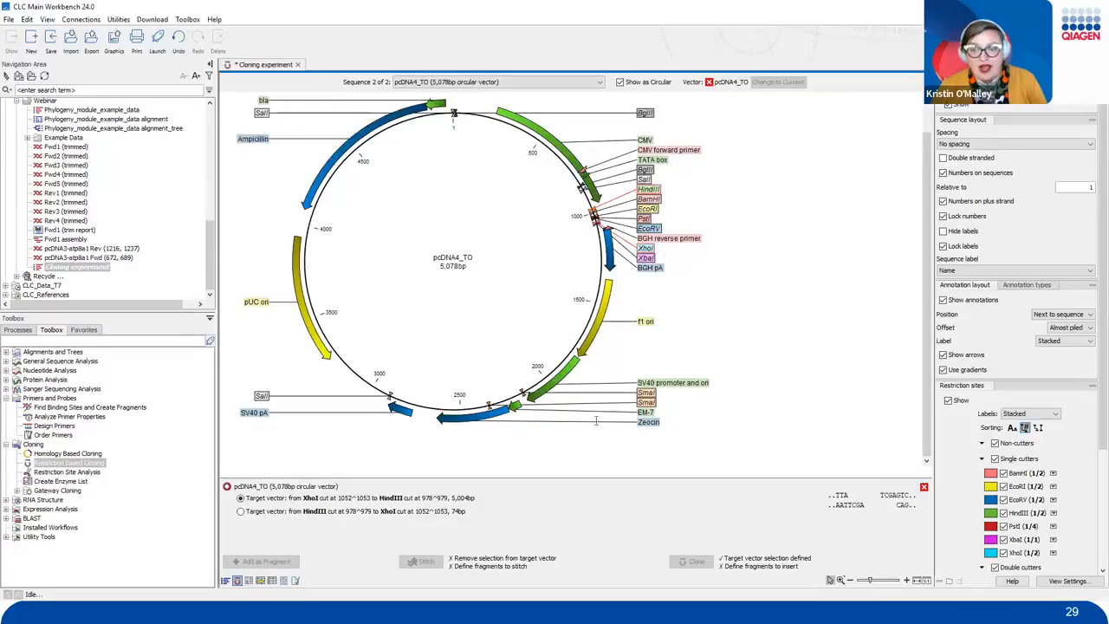
pyautogui.moveTo(423, 475)
pyautogui.mouseDown()
pyautogui.moveTo(510, 470)
pyautogui.moveTo(523, 532)
pyautogui.moveTo(412, 541)
pyautogui.mouseUp()
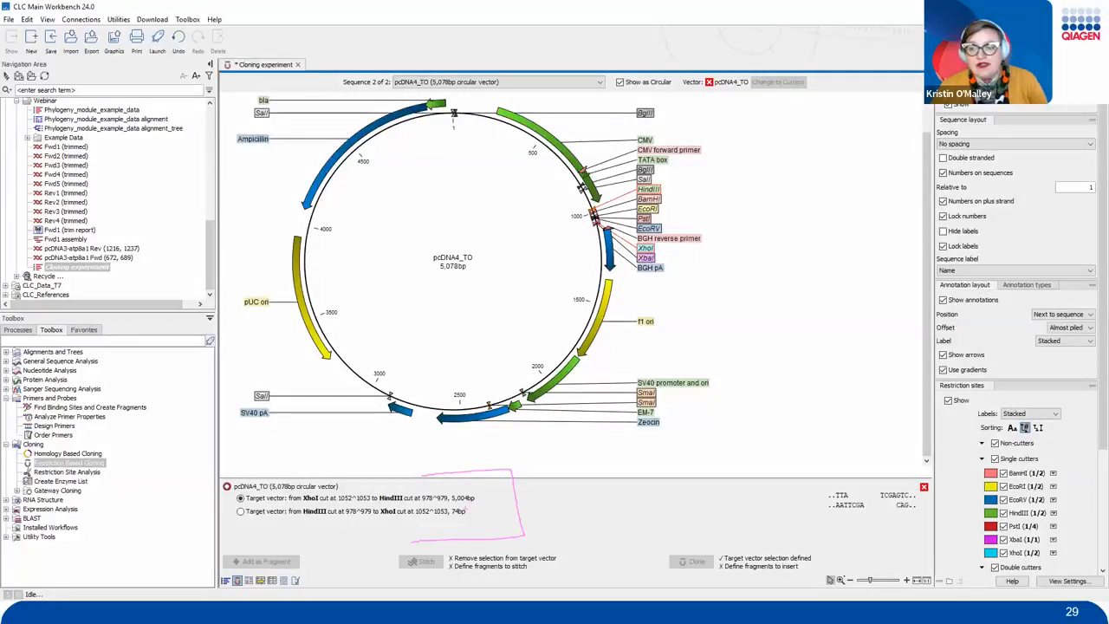
pyautogui.moveTo(475, 517); pyautogui.dragTo(494, 490)
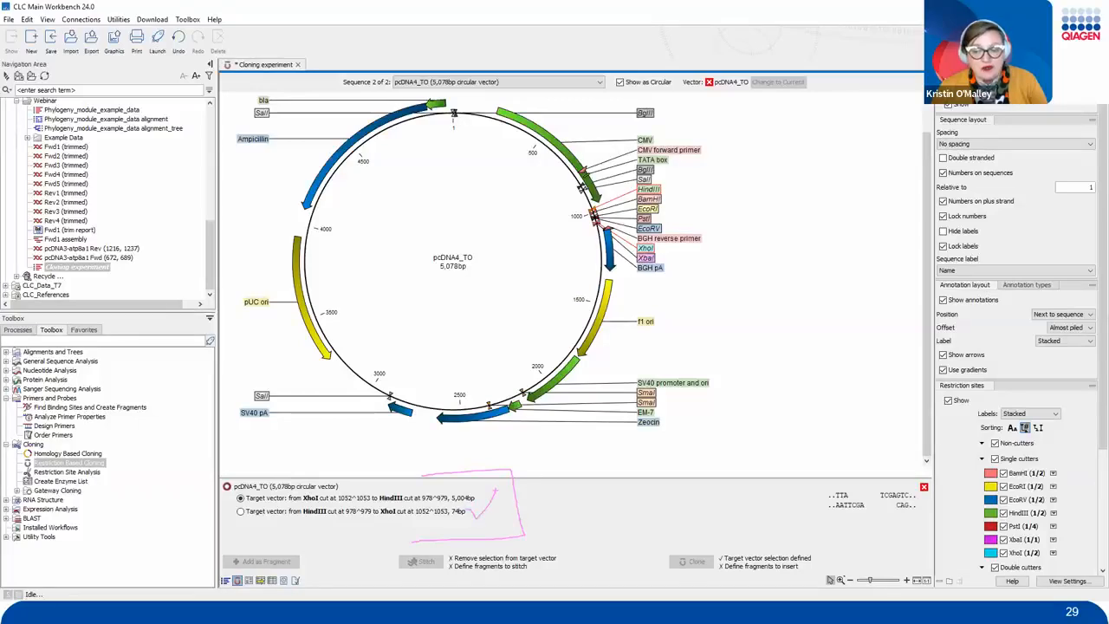
pyautogui.moveTo(477, 491); pyautogui.dragTo(494, 474)
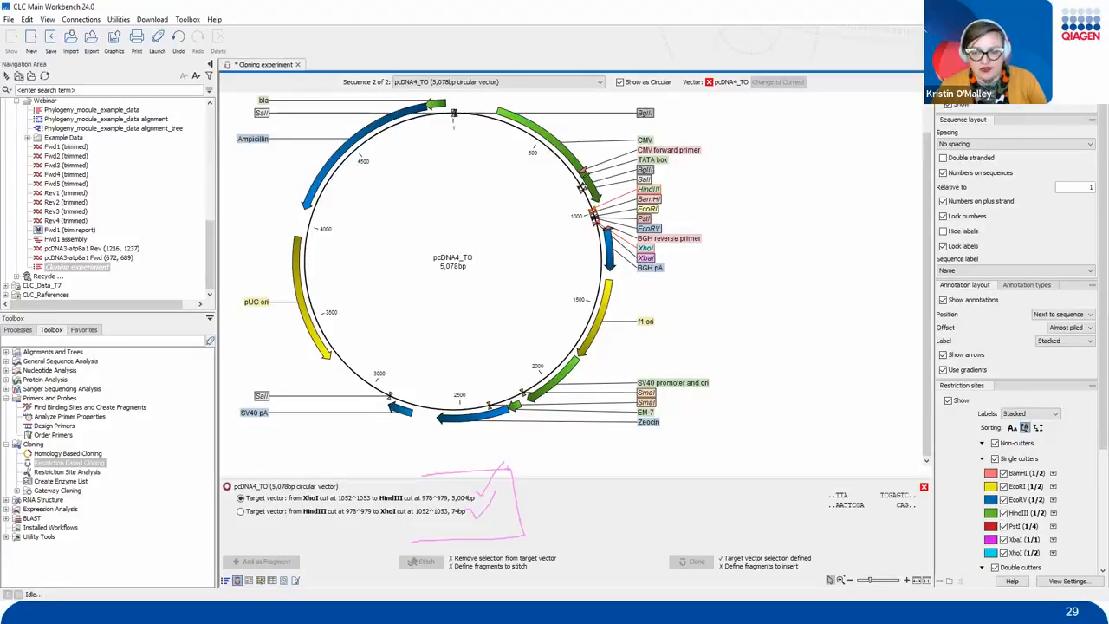
pyautogui.moveTo(248, 494)
pyautogui.mouseDown()
pyautogui.moveTo(228, 513)
pyautogui.moveTo(229, 488)
pyautogui.mouseUp()
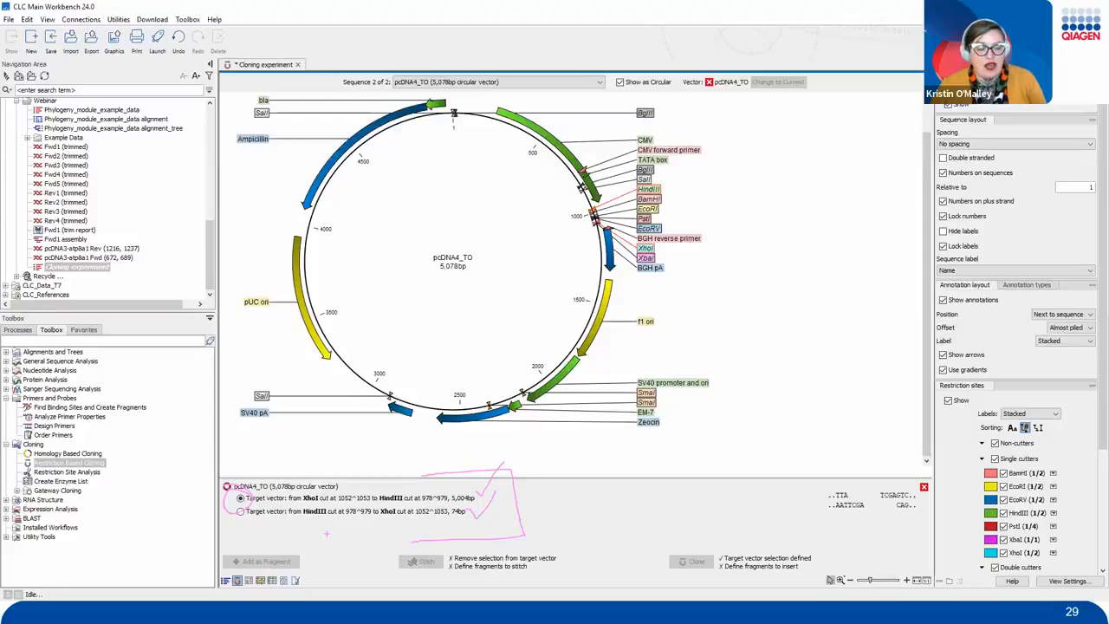
pyautogui.press('Escape')
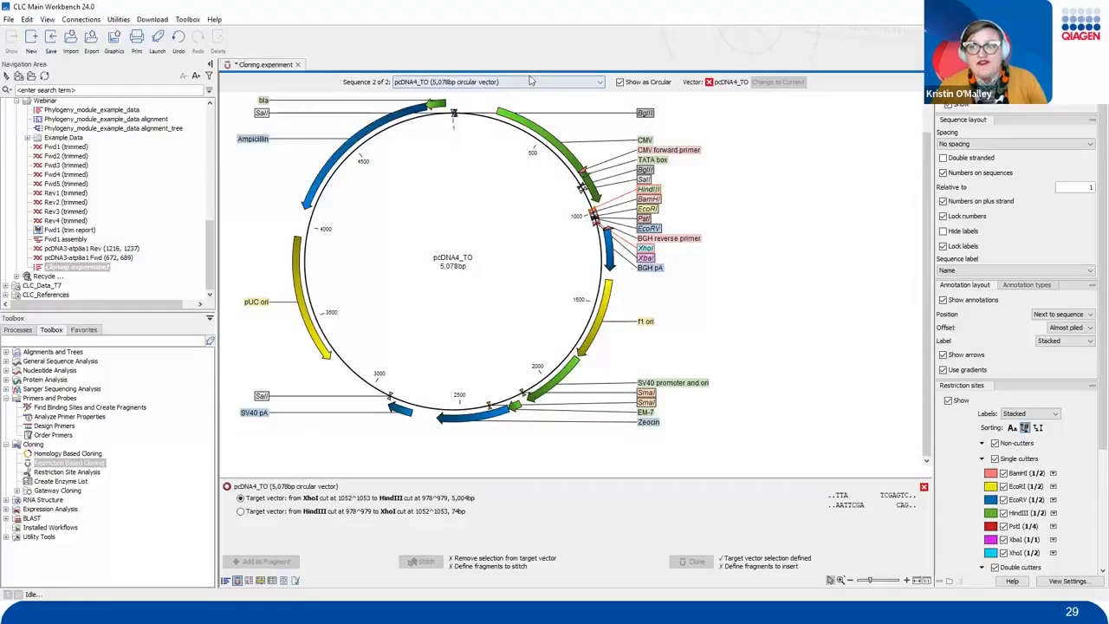
# Display the ATP8a1 fragment and select its HindIII and XhoI sites to define the insert.
pyautogui.moveTo(329, 57); pyautogui.dragTo(615, 101)
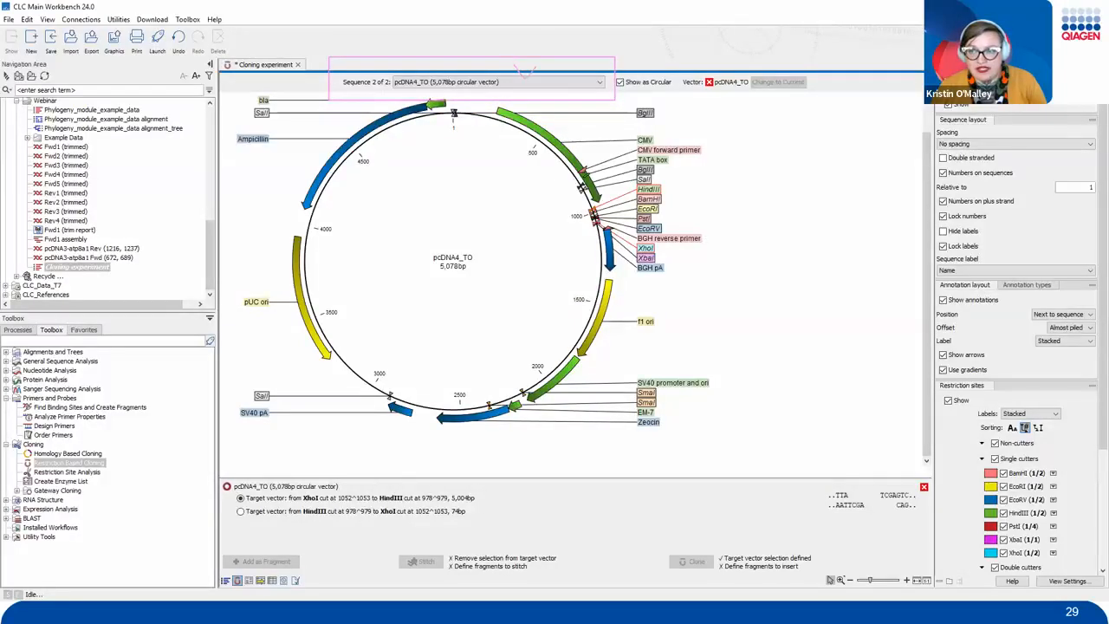
pyautogui.click(599, 82)
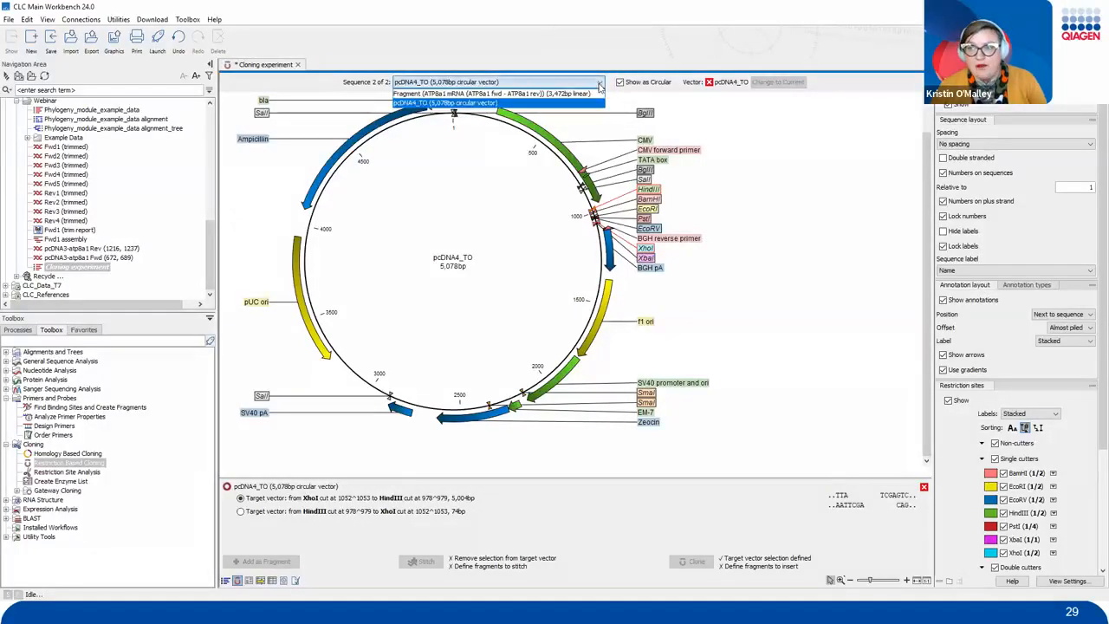
pyautogui.click(554, 93)
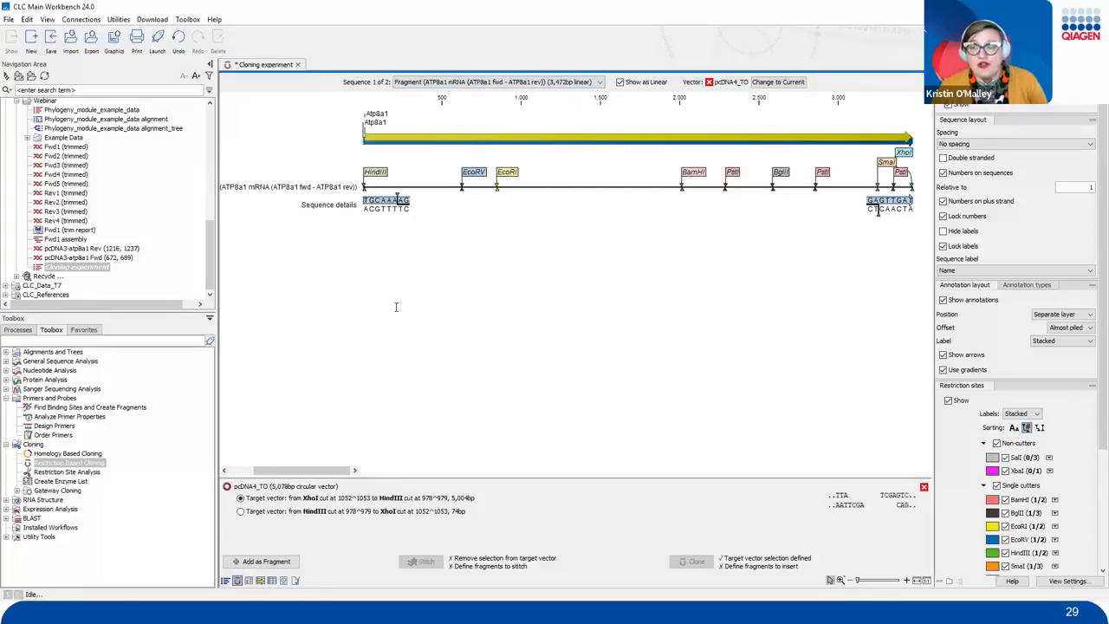
pyautogui.click(374, 176)
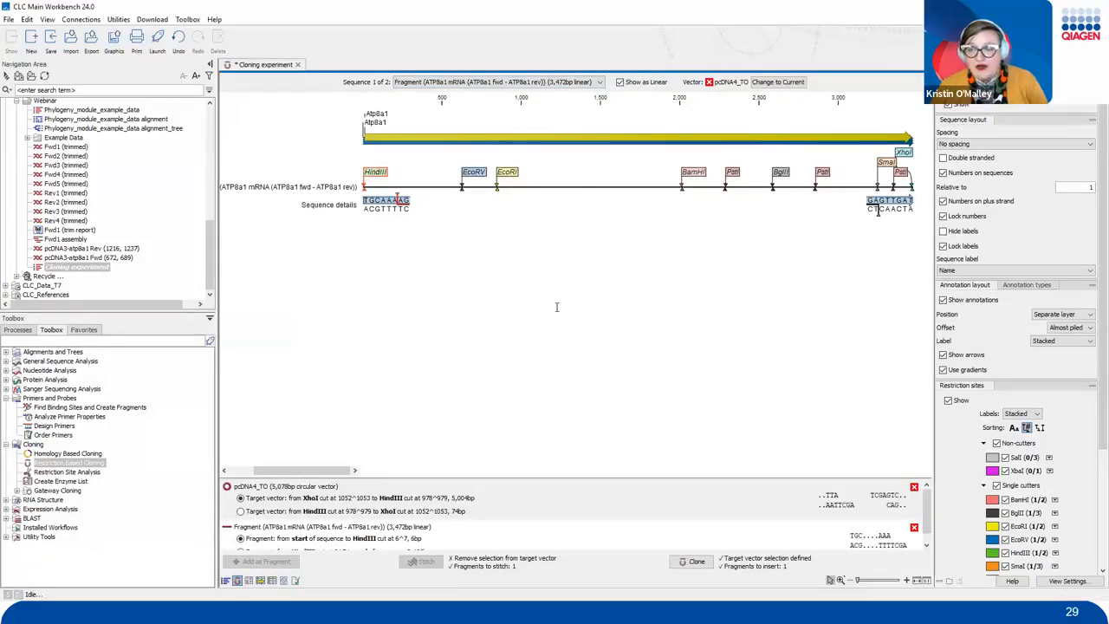
pyautogui.click(907, 154)
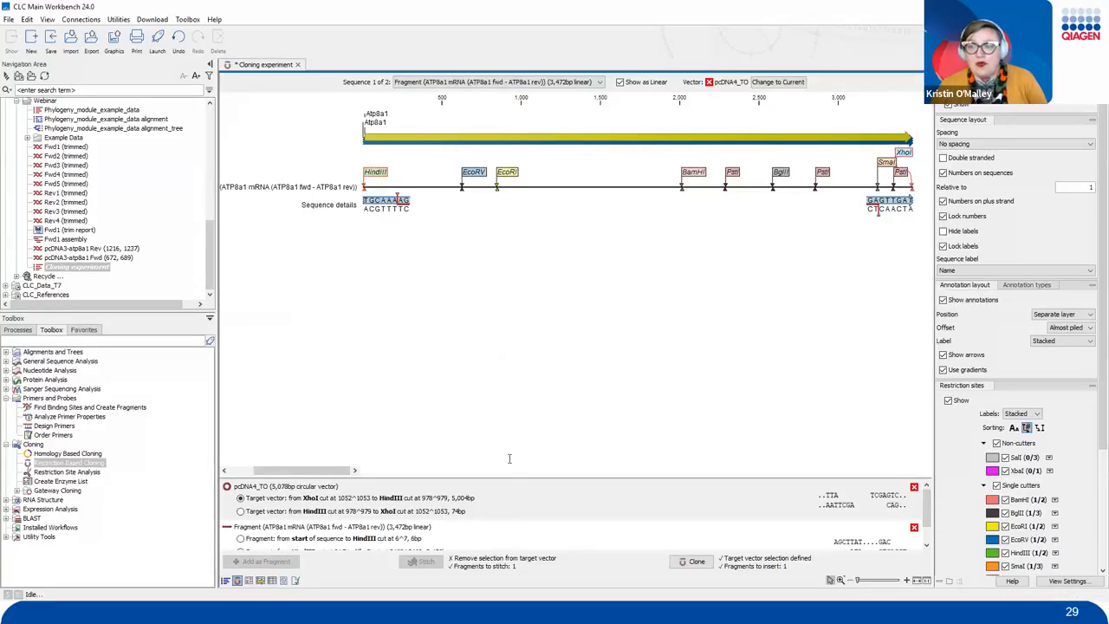
# Enlarge the cloning selection area to review the fragment options, keeping the HindIII-to-XhoI fragment of 3,456 bp selected.
pyautogui.moveTo(514, 474); pyautogui.dragTo(523, 377)
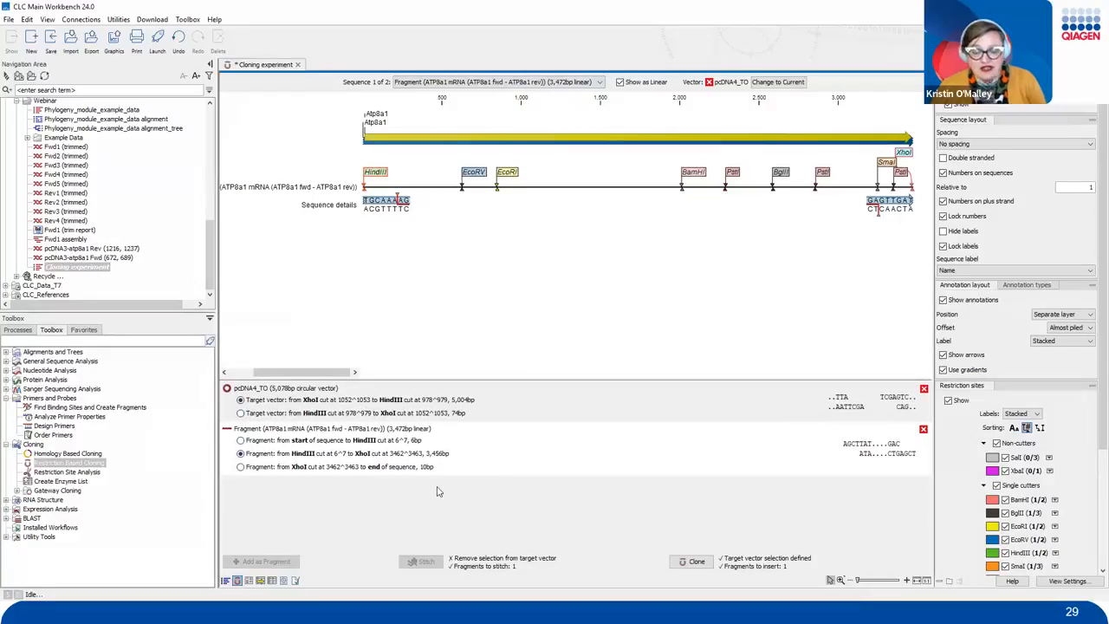
pyautogui.moveTo(434, 427)
pyautogui.mouseDown()
pyautogui.moveTo(512, 448)
pyautogui.moveTo(448, 486)
pyautogui.mouseUp()
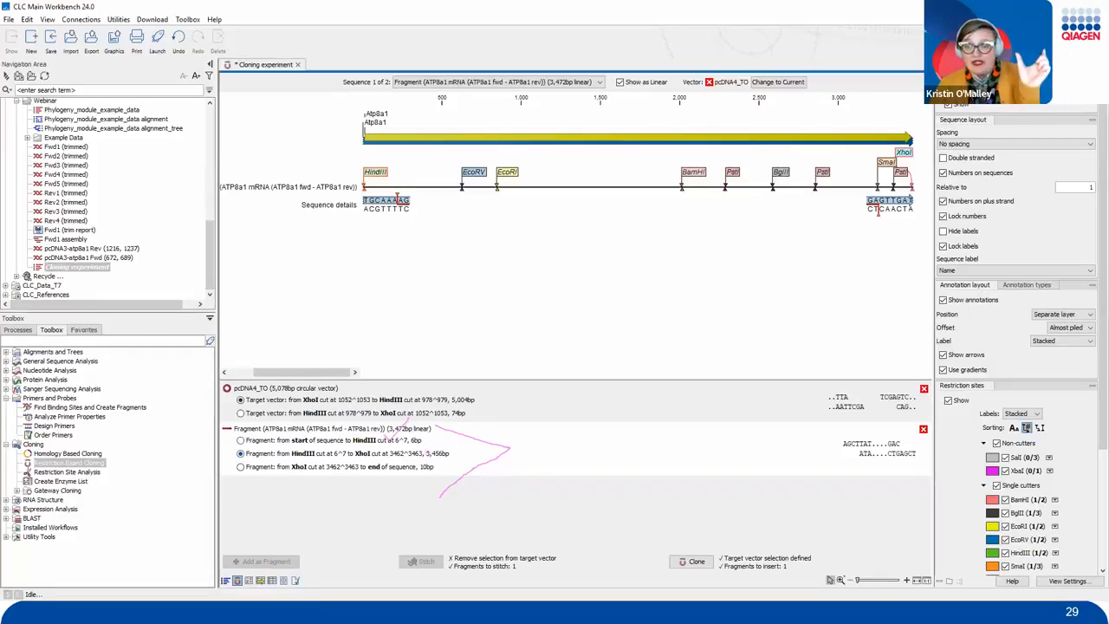
pyautogui.moveTo(440, 467); pyautogui.dragTo(453, 451)
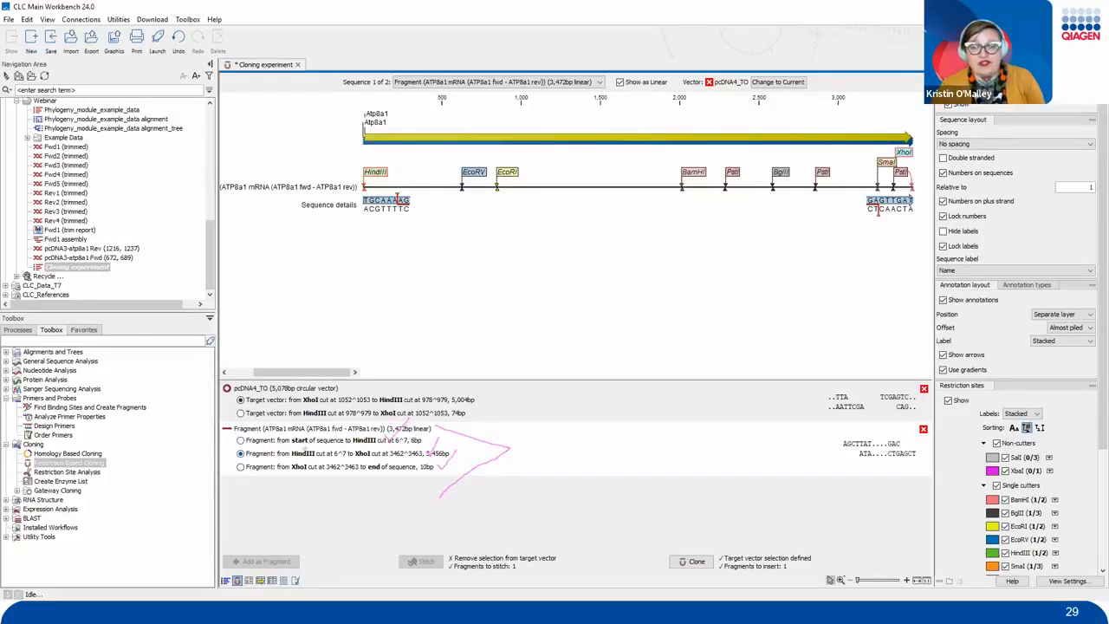
pyautogui.moveTo(465, 450)
pyautogui.mouseDown()
pyautogui.moveTo(249, 452)
pyautogui.moveTo(485, 455)
pyautogui.mouseUp()
pyautogui.press('Escape')
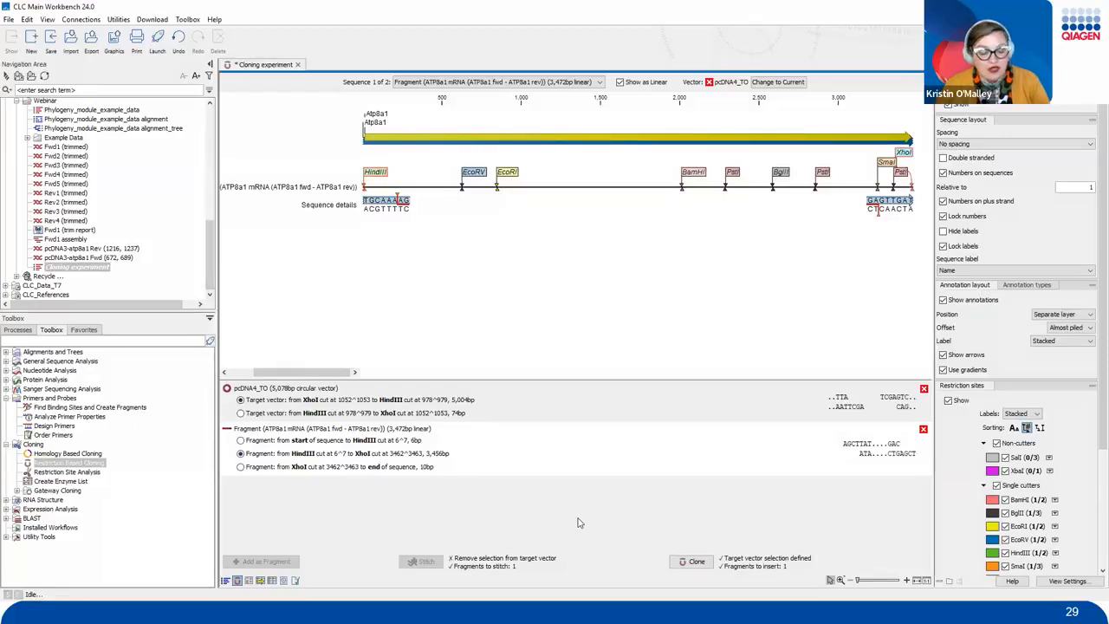
# Start cloning the selected ATP8a1 fragment into pcDNA4_TO to bring up the overhang adaptation.
pyautogui.moveTo(629, 520)
pyautogui.mouseDown()
pyautogui.moveTo(703, 598)
pyautogui.moveTo(853, 598)
pyautogui.moveTo(834, 585)
pyautogui.mouseUp()
pyautogui.moveTo(698, 532)
pyautogui.mouseDown()
pyautogui.moveTo(717, 547)
pyautogui.moveTo(754, 469)
pyautogui.mouseUp()
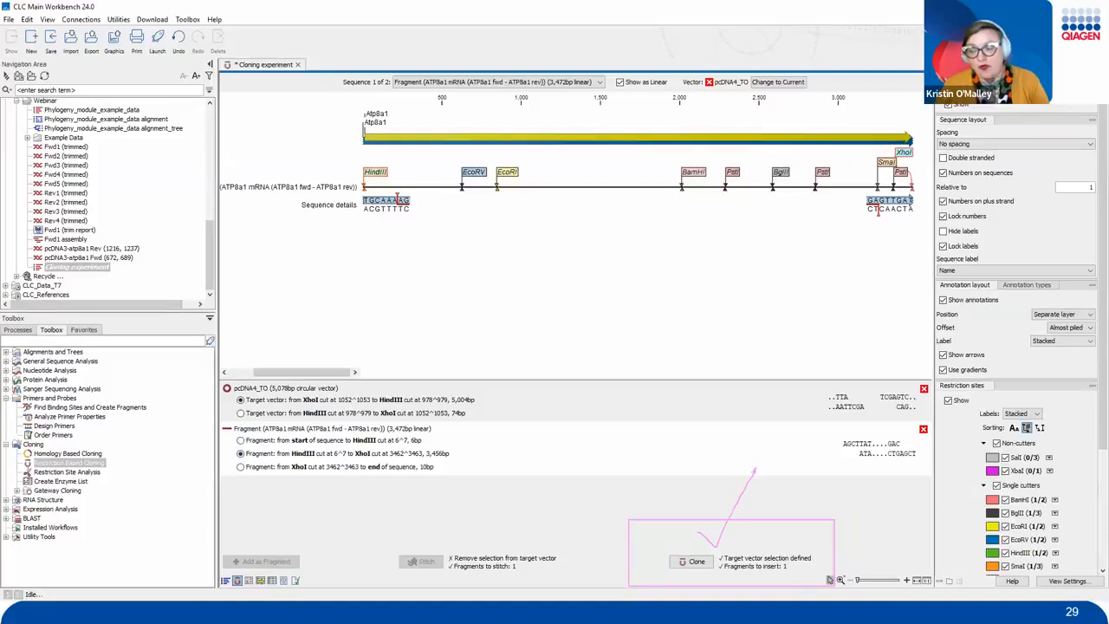
pyautogui.press('Escape')
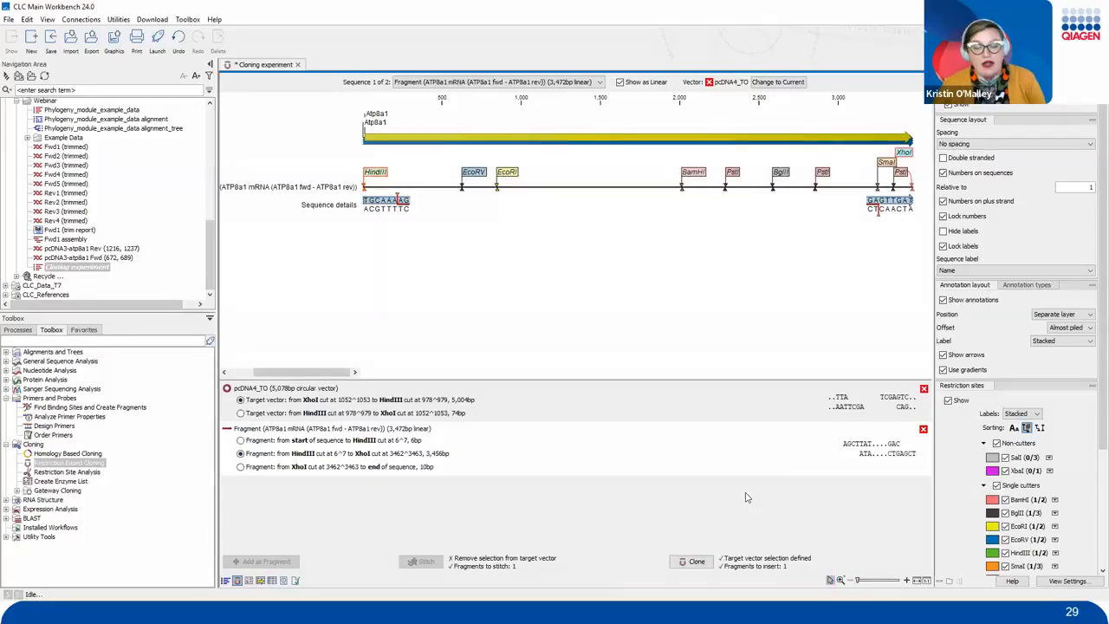
pyautogui.click(691, 561)
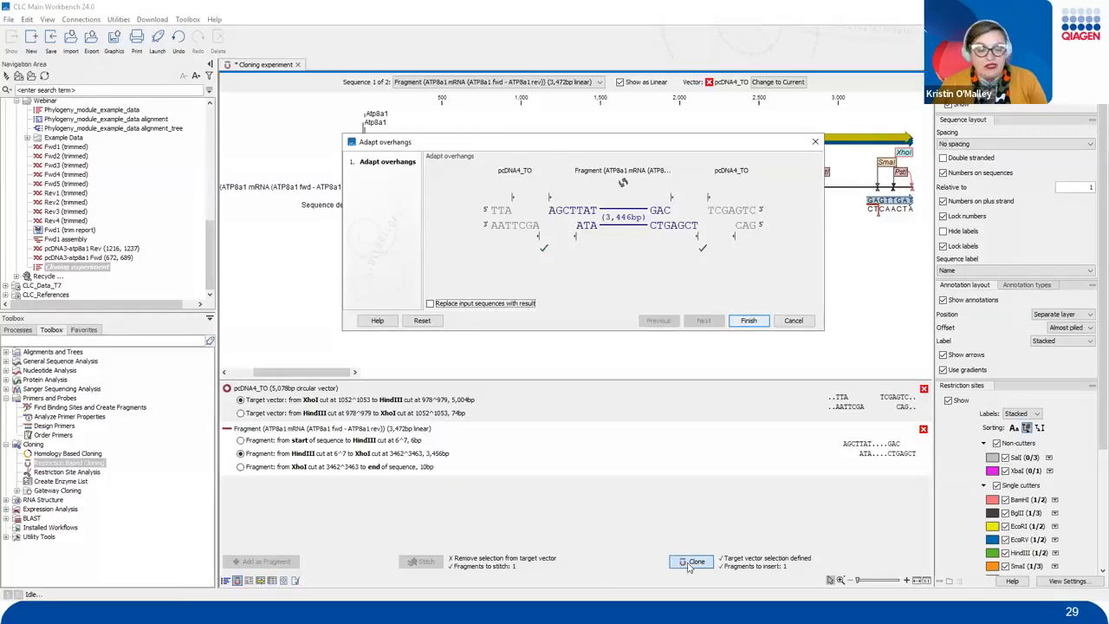
pyautogui.moveTo(662, 539); pyautogui.dragTo(721, 599)
pyautogui.press('Escape')
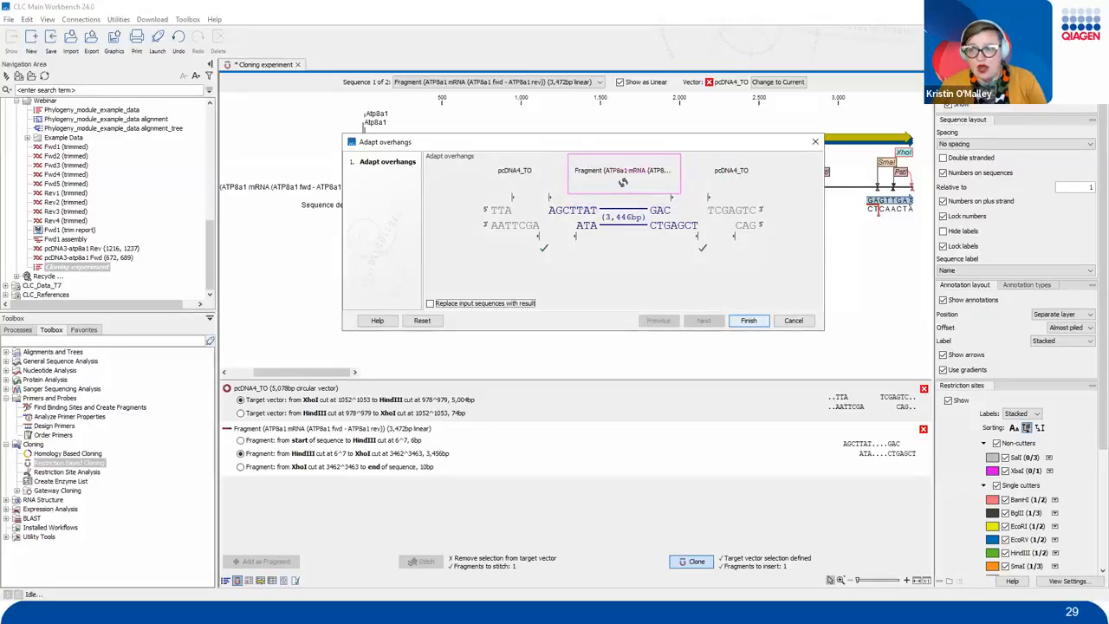
# Toggle the ATP8a1 fragment's orientation in the overhang preview and return it to the original direction.
pyautogui.click(623, 184)
pyautogui.click(623, 184)
pyautogui.click(623, 184)
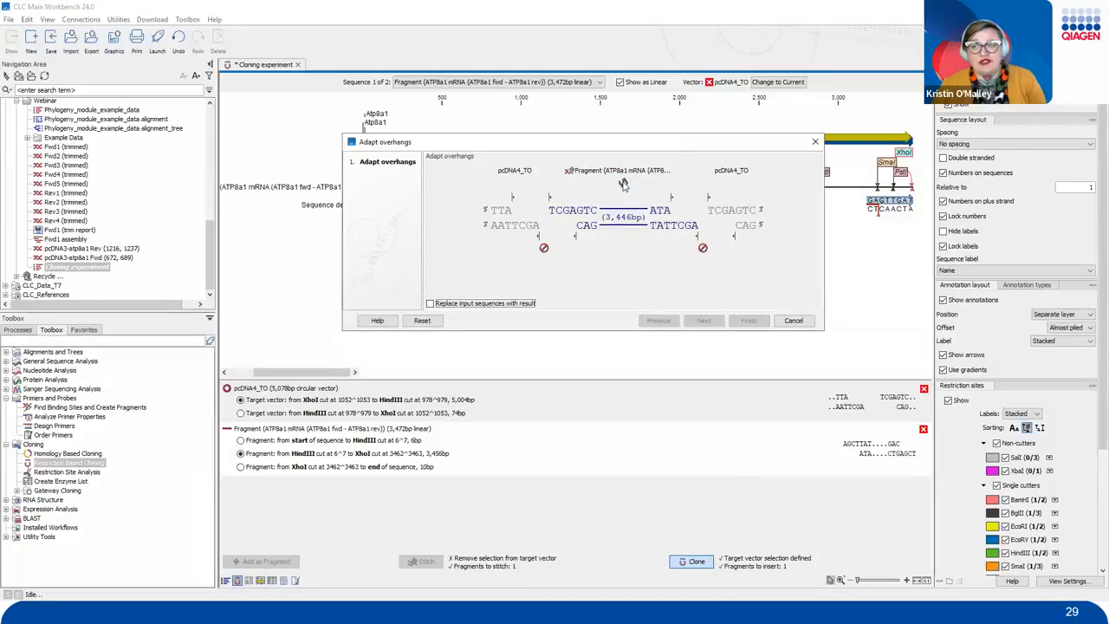
pyautogui.click(623, 184)
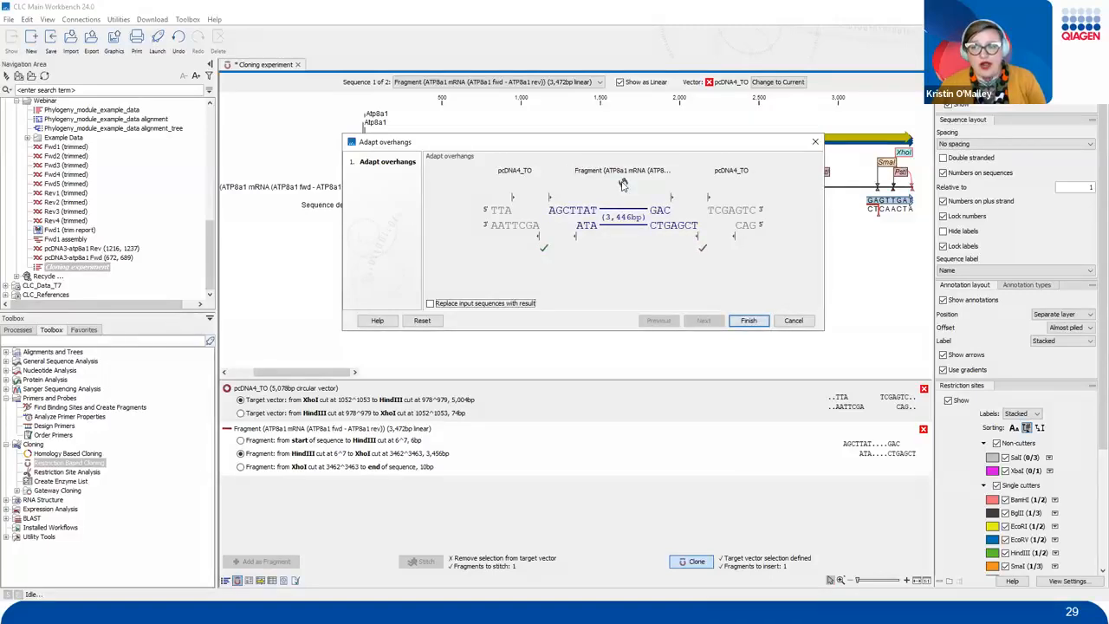
pyautogui.click(623, 184)
pyautogui.click(623, 184)
# Finish the cloning without replacing the input sequences, and examine the Atp8a1 insert in the resulting construct.
pyautogui.click(750, 321)
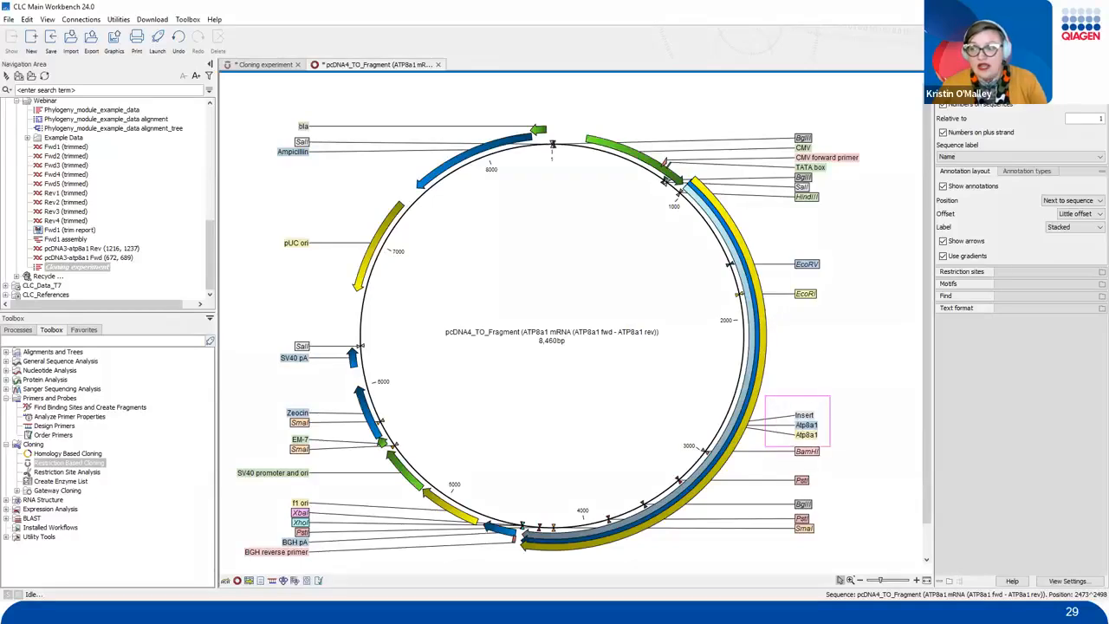
pyautogui.moveTo(830, 437); pyautogui.dragTo(887, 323)
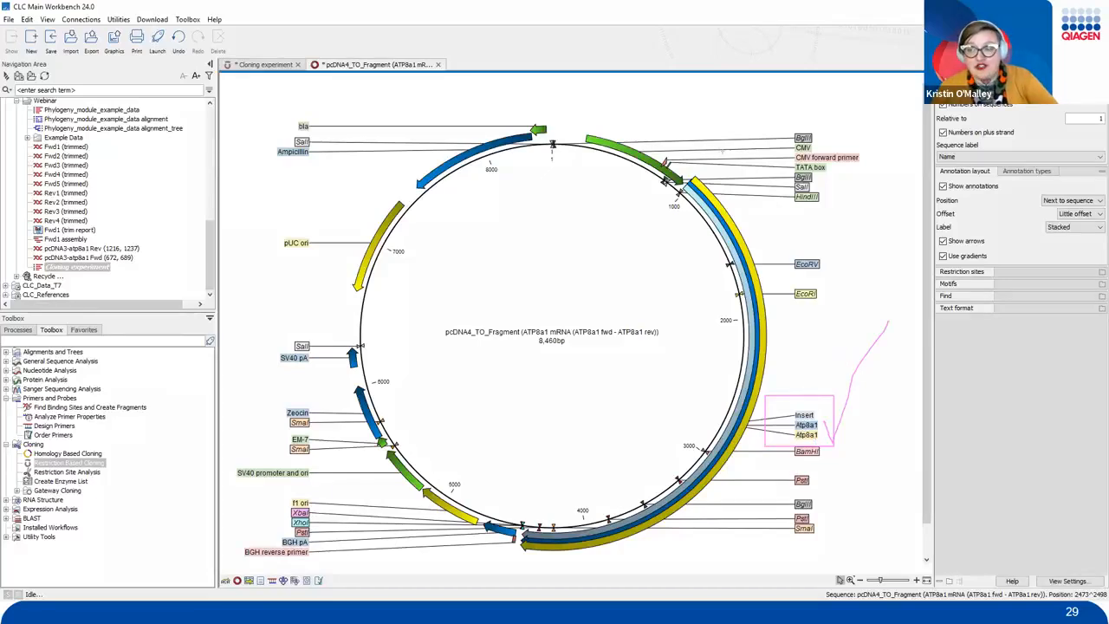
pyautogui.moveTo(554, 328)
pyautogui.mouseDown()
pyautogui.moveTo(539, 348)
pyautogui.moveTo(537, 328)
pyautogui.mouseUp()
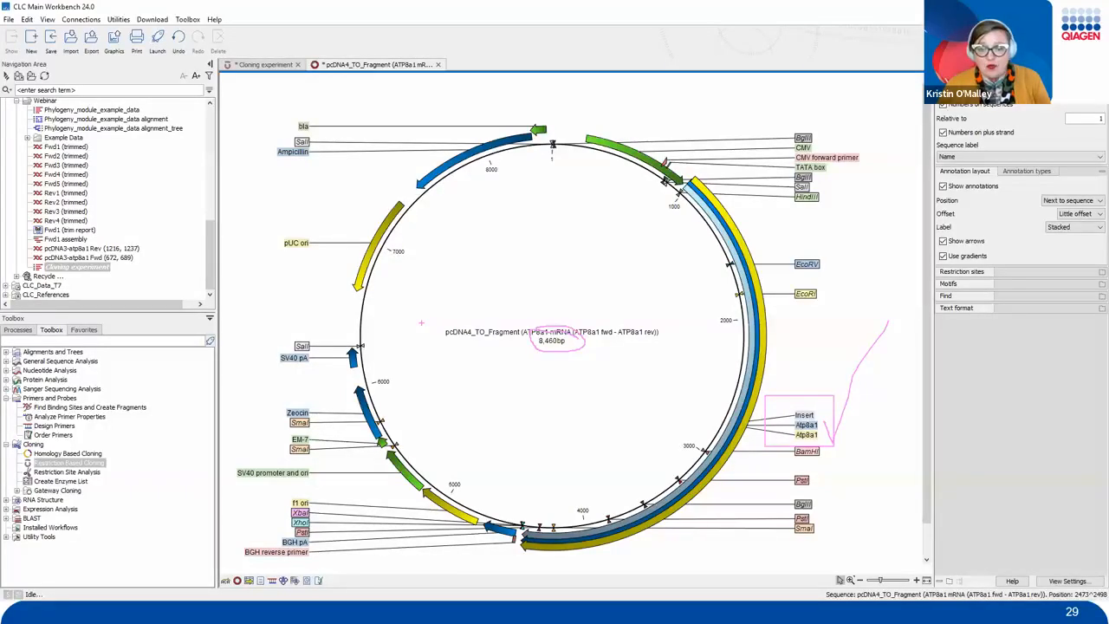
pyautogui.press('Escape')
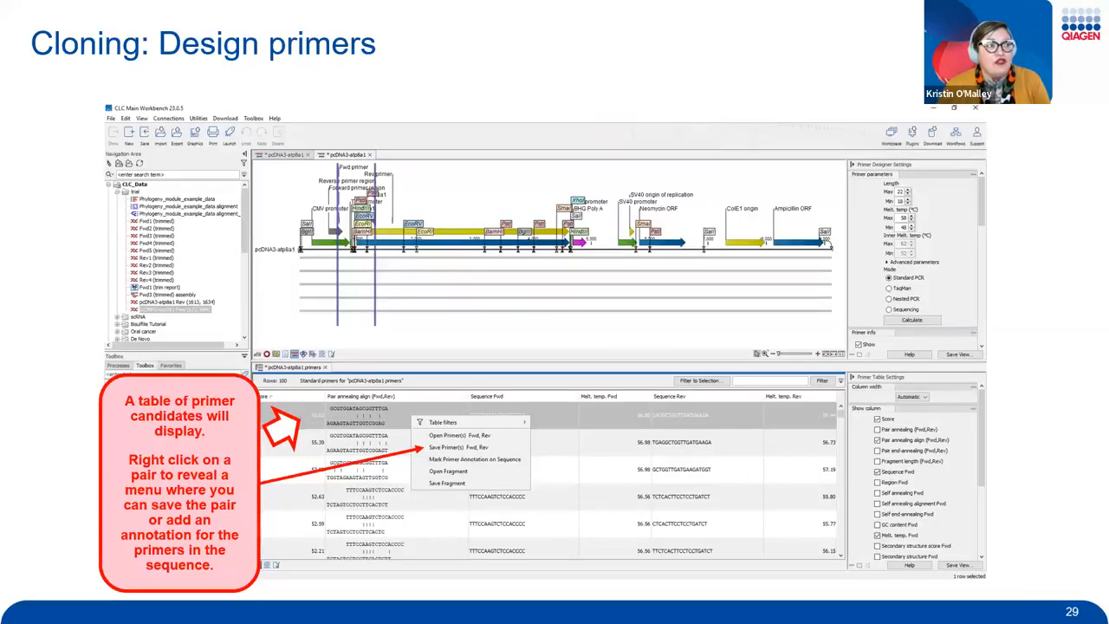
pyautogui.press('Right')
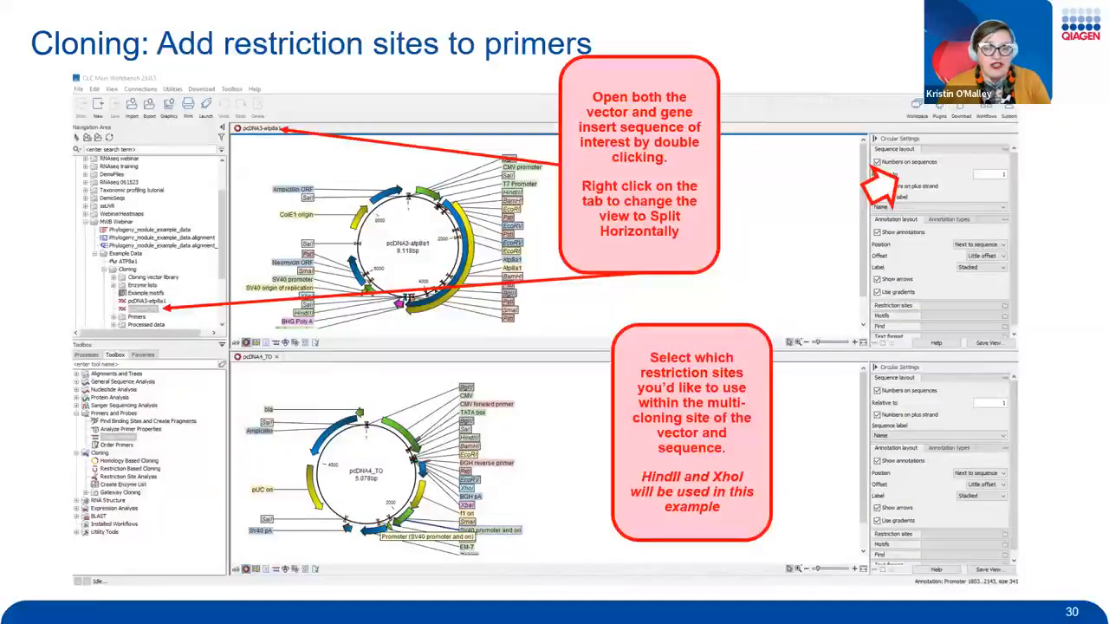